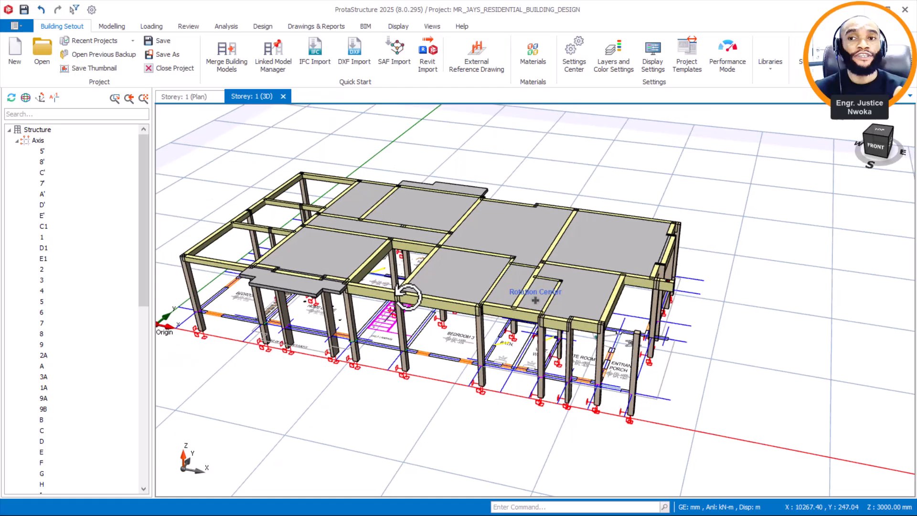
Inspect the 3D structural model, switch to AutoCAD and examine the ground floor plan
{"action": "middle_click_drag", "start_coordinate": [410, 293], "coordinate": [438, 293]}
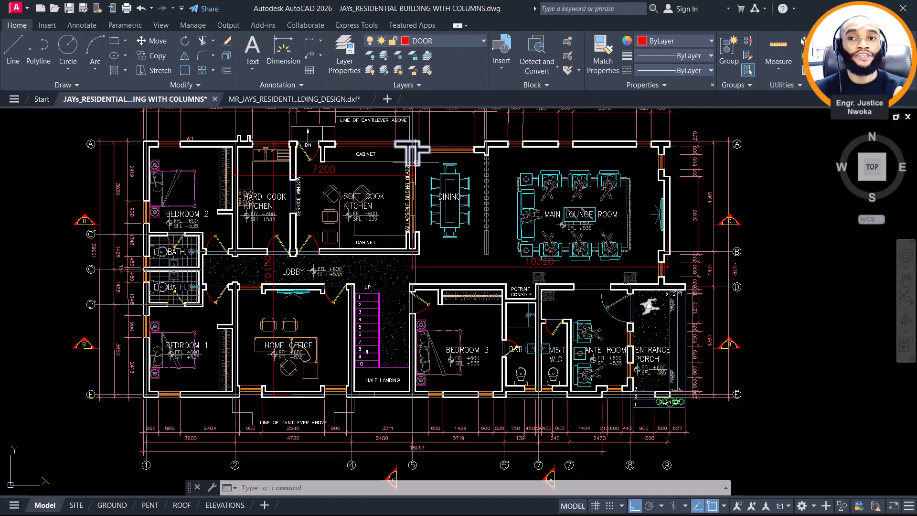
{"action": "middle_click_drag", "start_coordinate": [412, 153], "coordinate": [423, 150]}
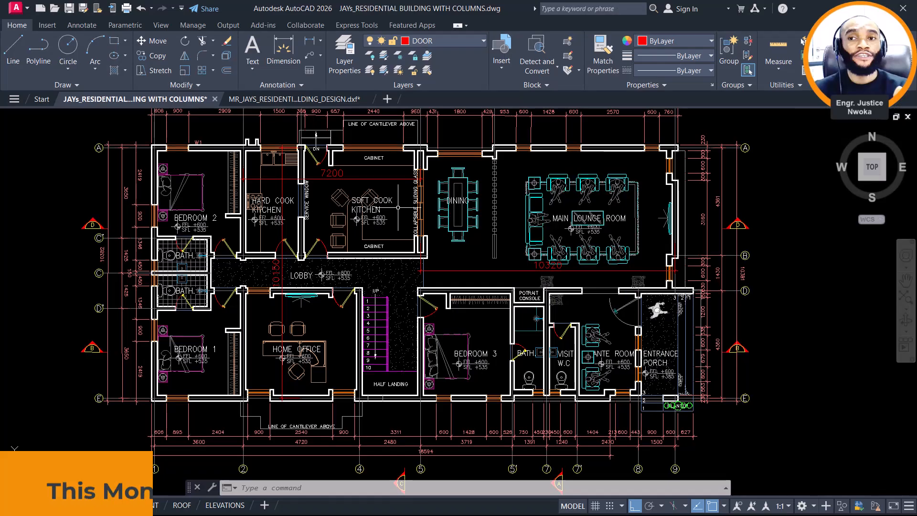
{"action": "middle_click_drag", "start_coordinate": [398, 208], "coordinate": [400, 195]}
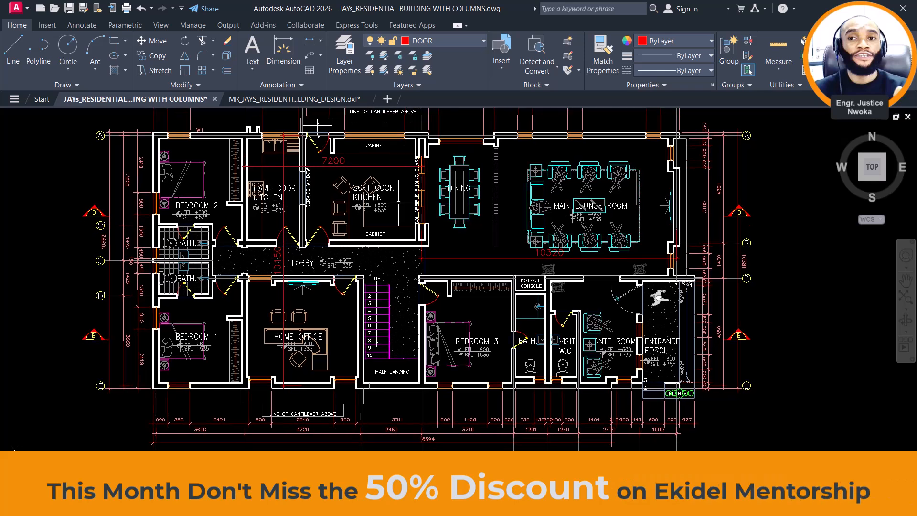
Examine the upper floor plan, including the open terrace, the master suite, the walk-in closet and the roof below
{"action": "scroll", "coordinate": [399, 202], "scroll_direction": "down", "scroll_amount": 5}
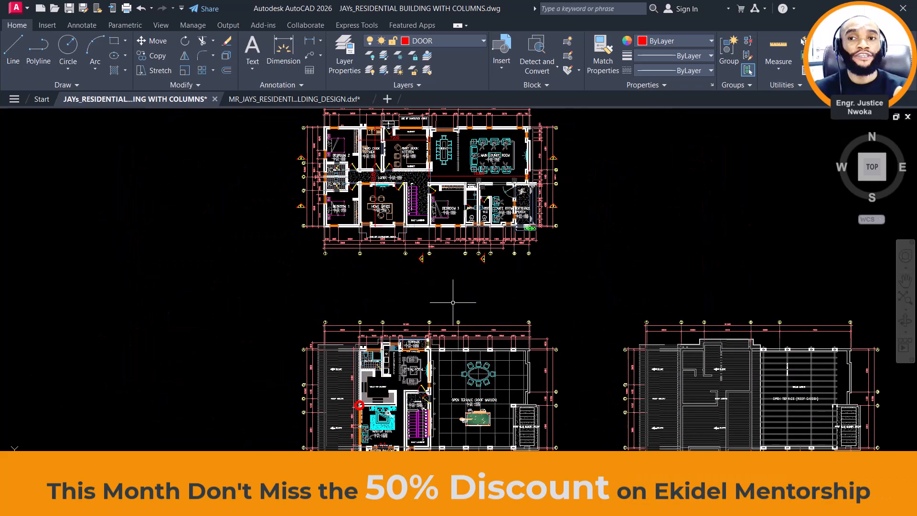
{"action": "middle_click_drag", "start_coordinate": [453, 303], "coordinate": [454, 263]}
{"action": "scroll", "coordinate": [472, 361], "scroll_direction": "up", "scroll_amount": 5}
{"action": "scroll", "coordinate": [465, 330], "scroll_direction": "up", "scroll_amount": 2}
{"action": "middle_click_drag", "start_coordinate": [523, 223], "coordinate": [518, 208]}
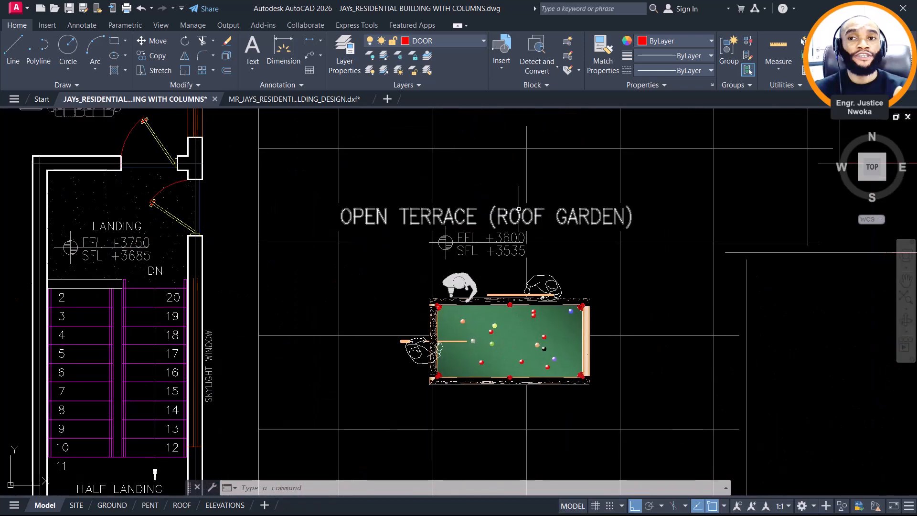
{"action": "scroll", "coordinate": [449, 289], "scroll_direction": "down", "scroll_amount": 5}
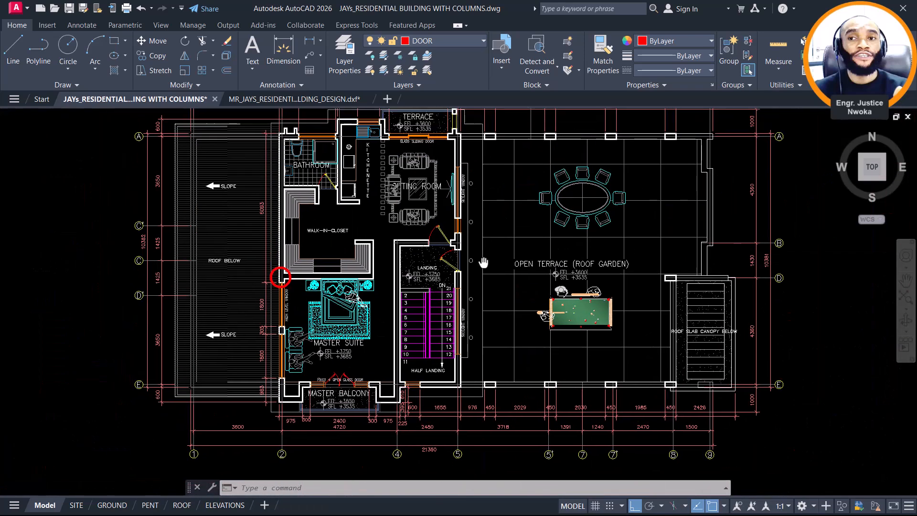
{"action": "middle_click_drag", "start_coordinate": [417, 211], "coordinate": [419, 227]}
{"action": "middle_click_drag", "start_coordinate": [388, 259], "coordinate": [391, 253]}
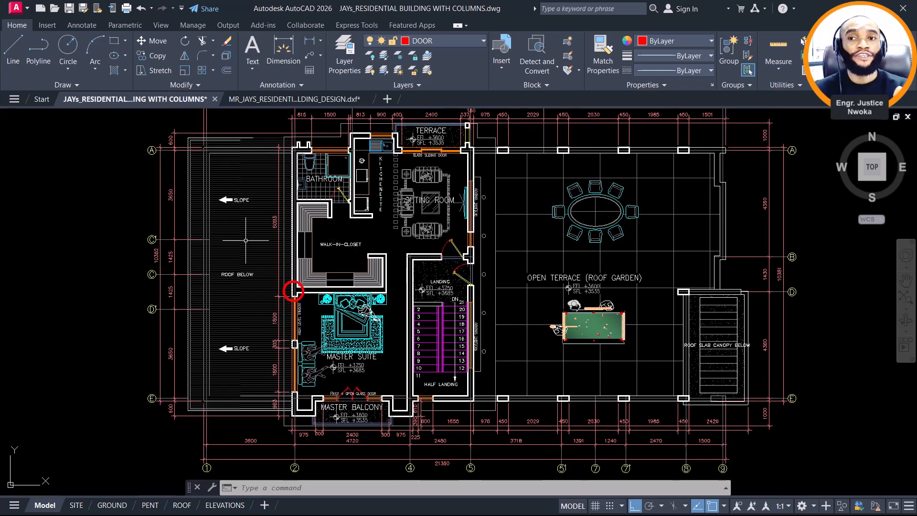
{"action": "middle_click_drag", "start_coordinate": [254, 237], "coordinate": [272, 235]}
{"action": "scroll", "coordinate": [263, 221], "scroll_direction": "up", "scroll_amount": 2}
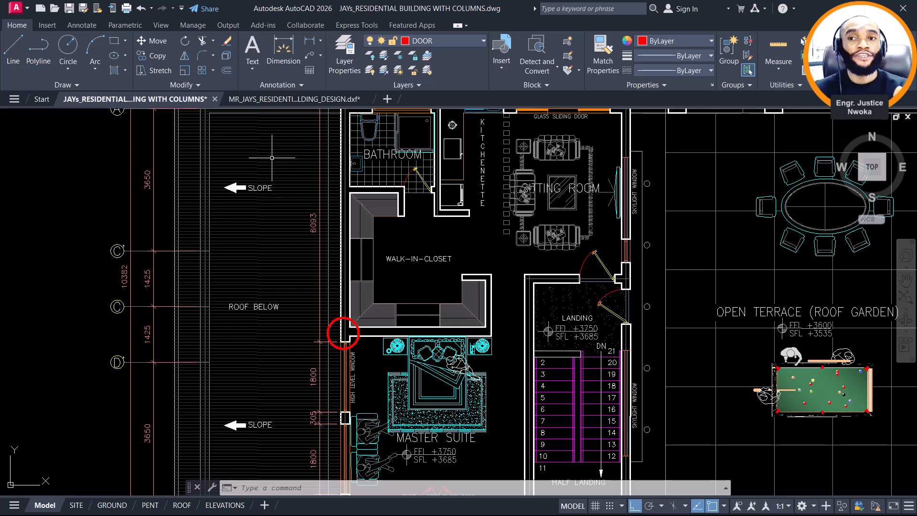
{"action": "scroll", "coordinate": [264, 201], "scroll_direction": "down", "scroll_amount": 2}
{"action": "middle_click_drag", "start_coordinate": [313, 284], "coordinate": [278, 304]}
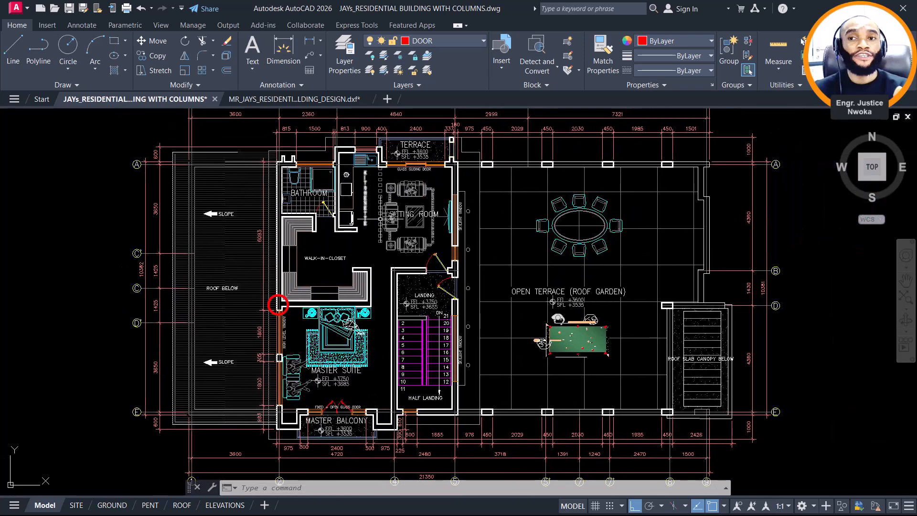
{"action": "middle_click_drag", "start_coordinate": [381, 258], "coordinate": [387, 246]}
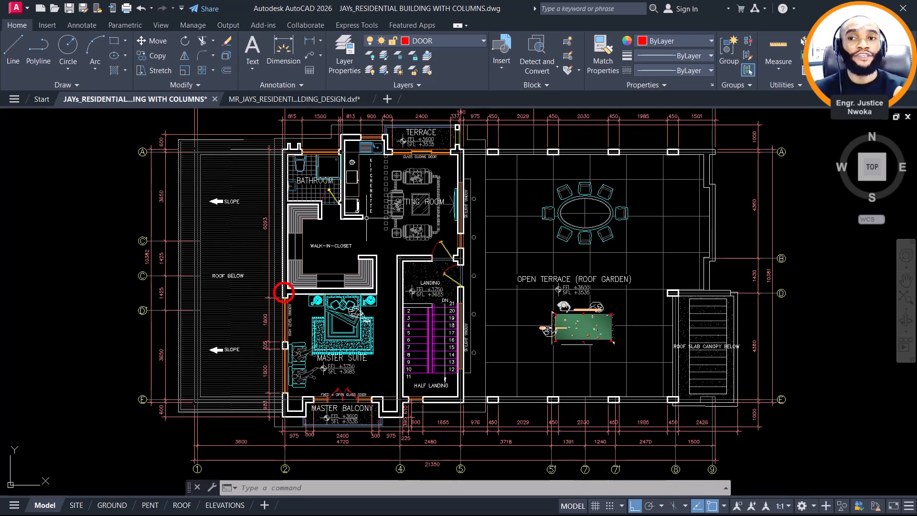
{"action": "scroll", "coordinate": [366, 221], "scroll_direction": "up", "scroll_amount": 2}
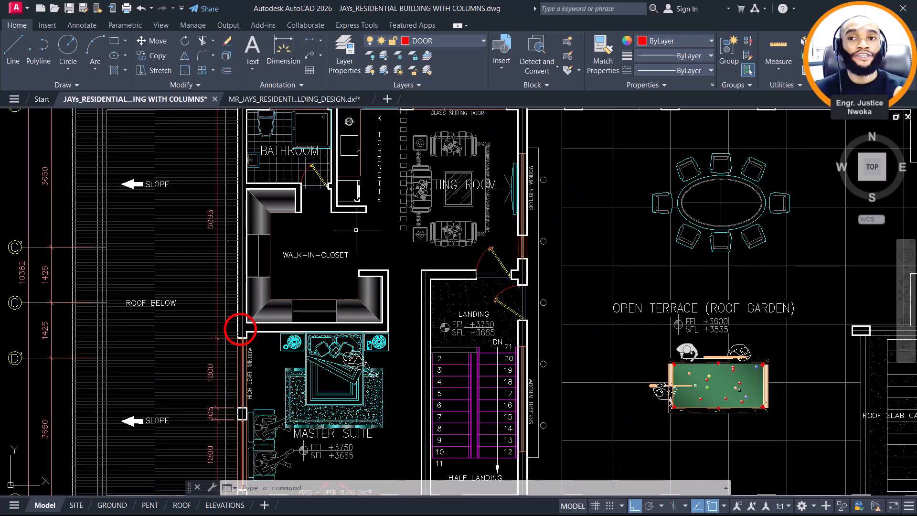
Examine the roof plan with its sloped roofs and the trellis above the open terrace
{"action": "scroll", "coordinate": [379, 234], "scroll_direction": "down", "scroll_amount": 2}
{"action": "scroll", "coordinate": [378, 233], "scroll_direction": "down", "scroll_amount": 2}
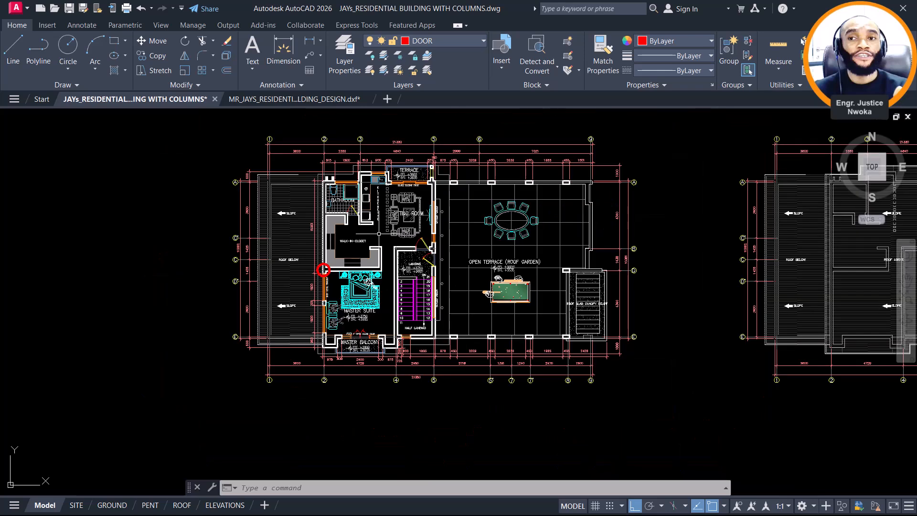
{"action": "middle_click_drag", "start_coordinate": [732, 309], "coordinate": [383, 290]}
{"action": "scroll", "coordinate": [627, 219], "scroll_direction": "up", "scroll_amount": 2}
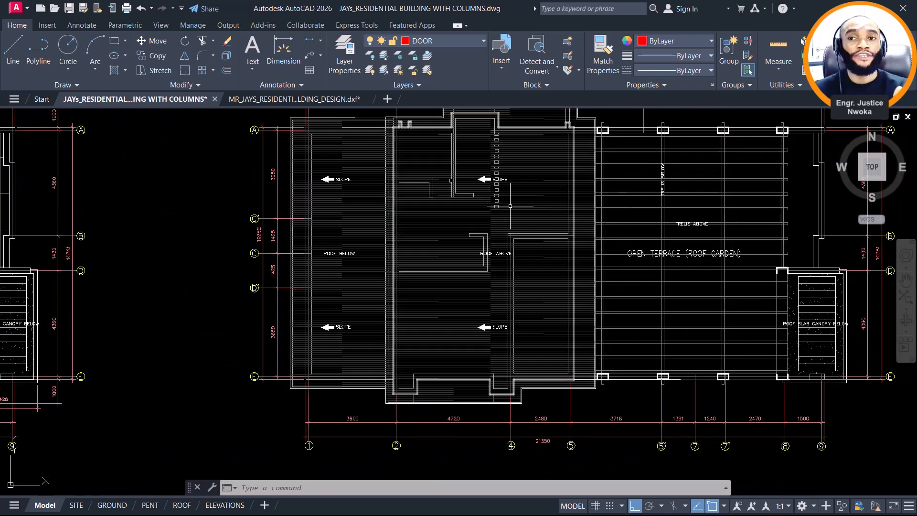
{"action": "scroll", "coordinate": [501, 200], "scroll_direction": "up", "scroll_amount": 3}
Examine the building elevations, including the balcony, roof slopes, garden wall and marked floor levels
{"action": "scroll", "coordinate": [451, 196], "scroll_direction": "down", "scroll_amount": 5}
{"action": "scroll", "coordinate": [451, 196], "scroll_direction": "down", "scroll_amount": 3}
{"action": "middle_click_drag", "start_coordinate": [269, 342], "coordinate": [476, 292]}
{"action": "scroll", "coordinate": [476, 287], "scroll_direction": "up", "scroll_amount": 4}
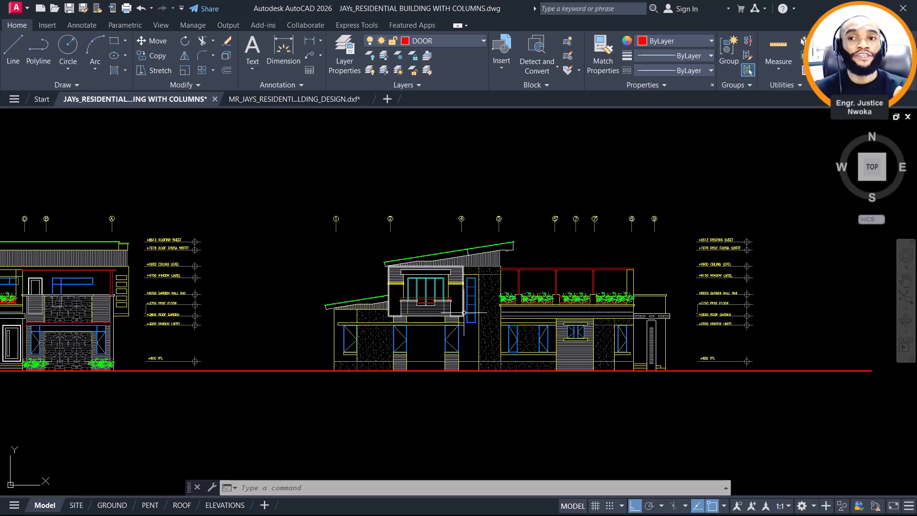
{"action": "scroll", "coordinate": [482, 287], "scroll_direction": "up", "scroll_amount": 3}
{"action": "mouse_move", "coordinate": [512, 285]}
{"action": "middle_mouse_down"}
{"action": "mouse_move", "coordinate": [497, 267]}
{"action": "mouse_move", "coordinate": [456, 258]}
{"action": "middle_mouse_up"}
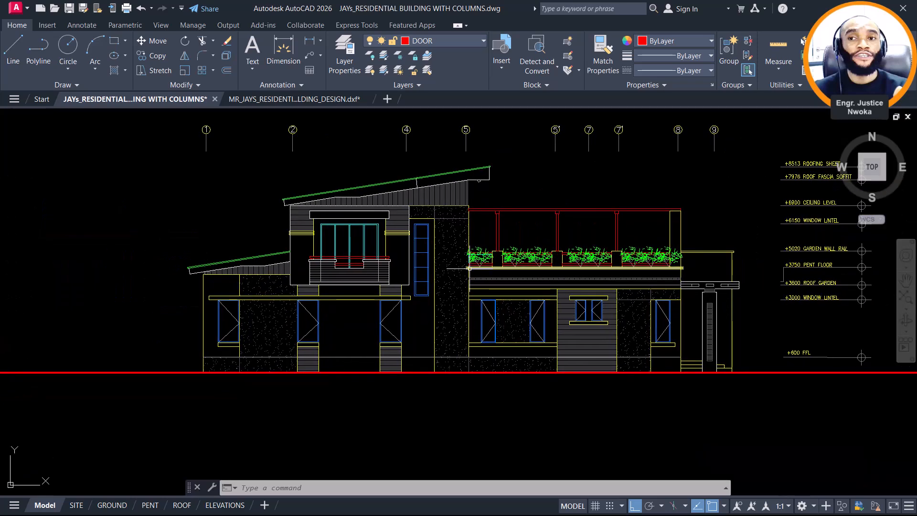
{"action": "scroll", "coordinate": [432, 292], "scroll_direction": "up", "scroll_amount": 3}
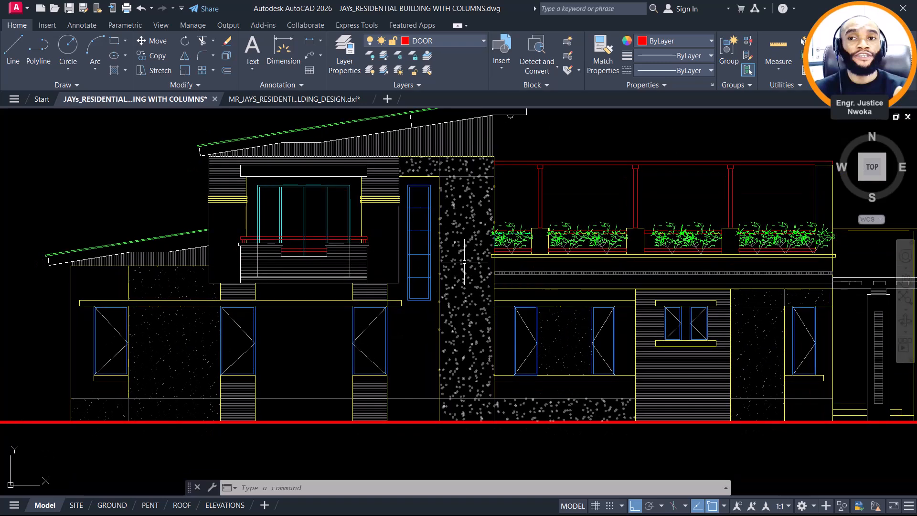
{"action": "scroll", "coordinate": [485, 265], "scroll_direction": "down", "scroll_amount": 2}
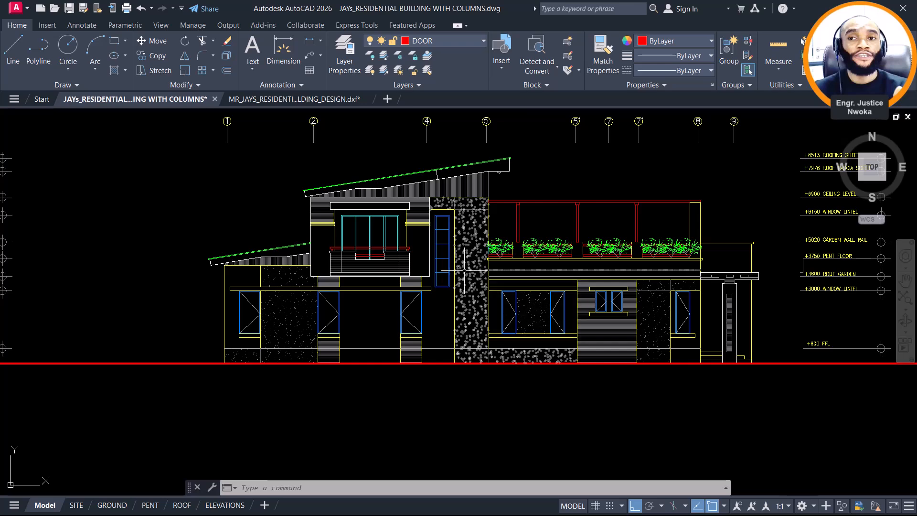
{"action": "mouse_move", "coordinate": [462, 274]}
{"action": "middle_mouse_down"}
{"action": "mouse_move", "coordinate": [510, 270]}
{"action": "mouse_move", "coordinate": [817, 301]}
{"action": "mouse_move", "coordinate": [481, 273]}
{"action": "middle_mouse_up"}
{"action": "scroll", "coordinate": [817, 301], "scroll_direction": "down", "scroll_amount": 3}
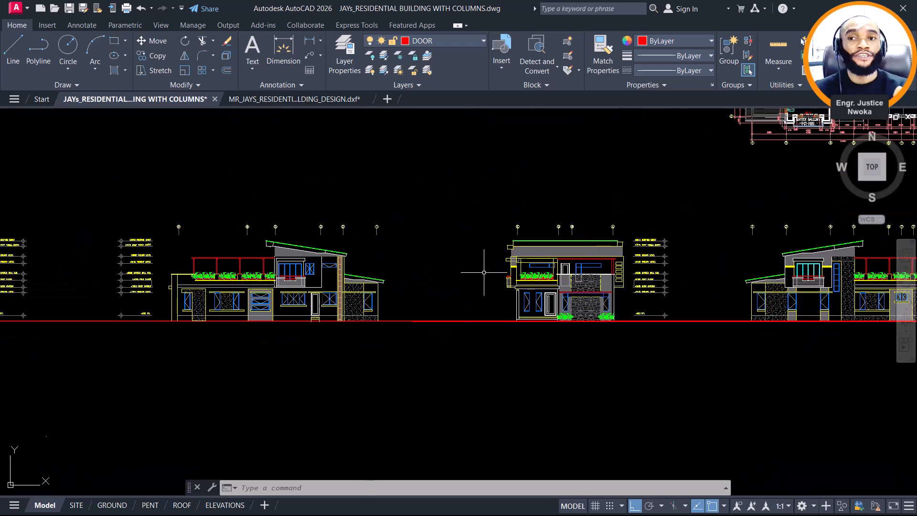
{"action": "scroll", "coordinate": [279, 272], "scroll_direction": "up", "scroll_amount": 2}
{"action": "middle_click_drag", "start_coordinate": [832, 330], "coordinate": [593, 308]}
{"action": "scroll", "coordinate": [530, 250], "scroll_direction": "up", "scroll_amount": 4}
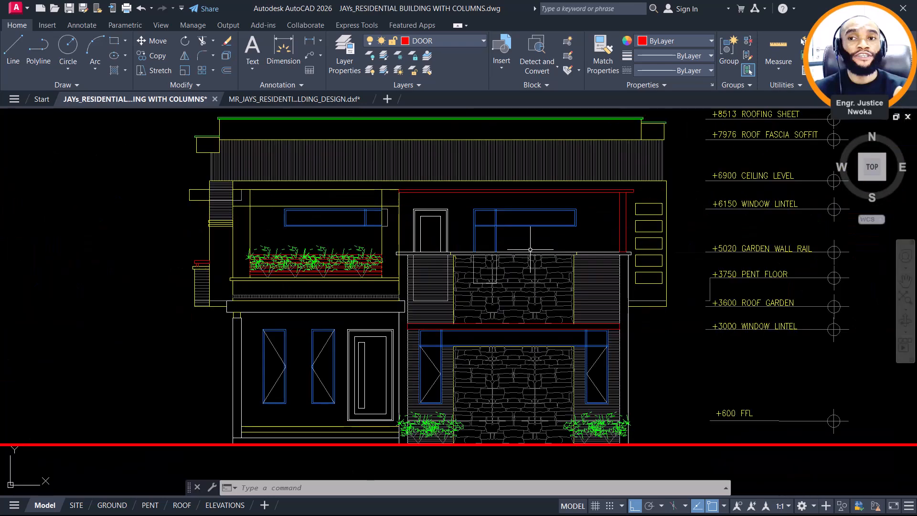
Examine the site plan located between the floor plans and the rendered images
{"action": "scroll", "coordinate": [535, 248], "scroll_direction": "down", "scroll_amount": 6}
{"action": "scroll", "coordinate": [461, 253], "scroll_direction": "down", "scroll_amount": 2}
{"action": "mouse_move", "coordinate": [526, 264]}
{"action": "middle_mouse_down"}
{"action": "mouse_move", "coordinate": [494, 277]}
{"action": "mouse_move", "coordinate": [425, 279]}
{"action": "middle_mouse_up"}
{"action": "middle_click_drag", "start_coordinate": [574, 262], "coordinate": [393, 305]}
{"action": "scroll", "coordinate": [443, 309], "scroll_direction": "down", "scroll_amount": 2}
{"action": "middle_click_drag", "start_coordinate": [631, 279], "coordinate": [279, 326]}
{"action": "middle_click_drag", "start_coordinate": [541, 267], "coordinate": [461, 311]}
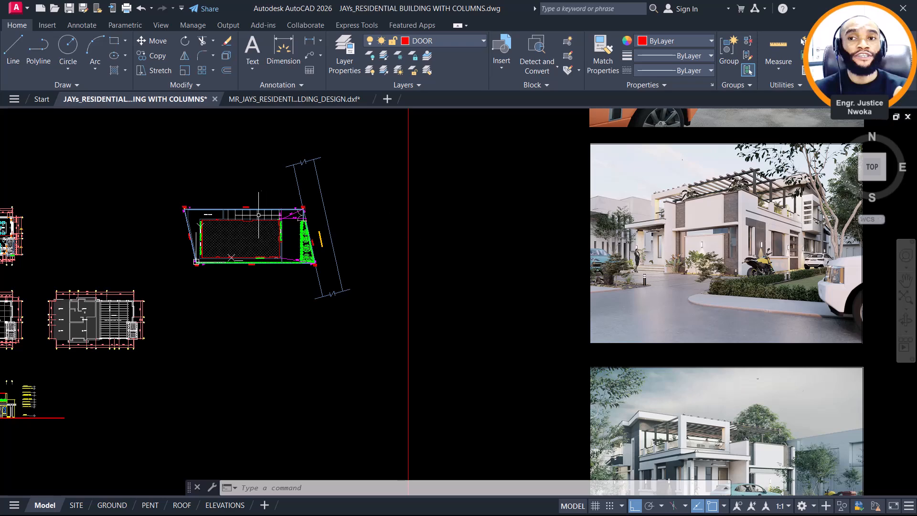
{"action": "scroll", "coordinate": [231, 228], "scroll_direction": "up", "scroll_amount": 4}
Examine the exterior renderings of the house, including the side view and the aerial view of the roof terrace
{"action": "scroll", "coordinate": [267, 219], "scroll_direction": "down", "scroll_amount": 4}
{"action": "mouse_move", "coordinate": [604, 256]}
{"action": "middle_mouse_down"}
{"action": "mouse_move", "coordinate": [459, 266]}
{"action": "mouse_move", "coordinate": [346, 258]}
{"action": "middle_mouse_up"}
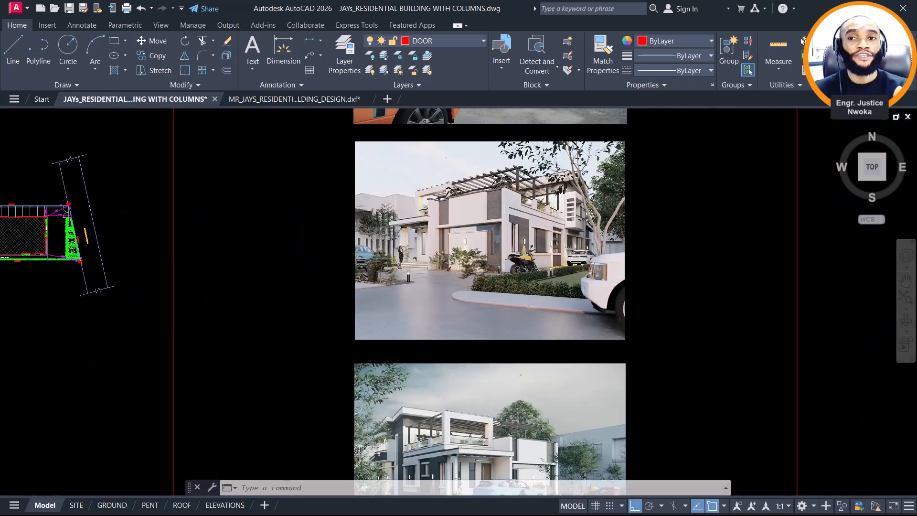
{"action": "scroll", "coordinate": [528, 186], "scroll_direction": "down", "scroll_amount": 2}
{"action": "scroll", "coordinate": [540, 185], "scroll_direction": "down", "scroll_amount": 2}
{"action": "middle_click_drag", "start_coordinate": [536, 196], "coordinate": [533, 320]}
{"action": "scroll", "coordinate": [504, 219], "scroll_direction": "up", "scroll_amount": 2}
{"action": "scroll", "coordinate": [512, 227], "scroll_direction": "up", "scroll_amount": 5}
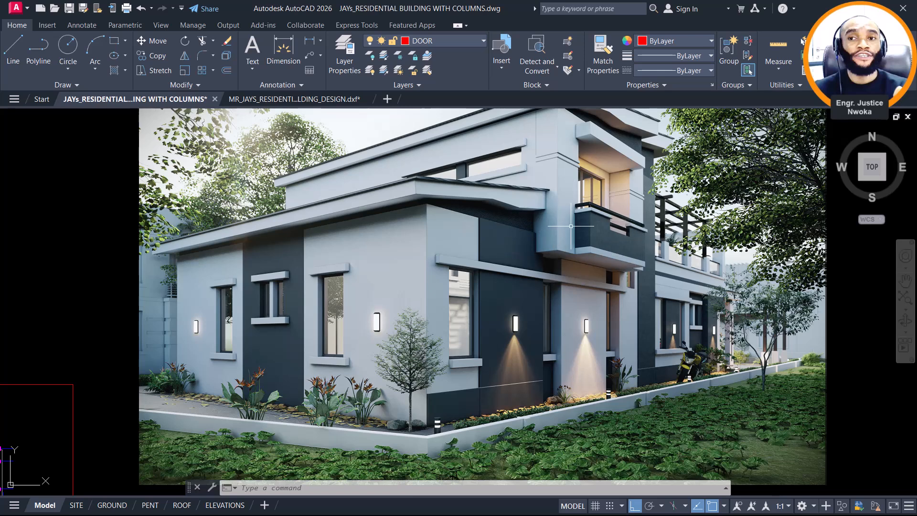
{"action": "scroll", "coordinate": [427, 223], "scroll_direction": "down", "scroll_amount": 6}
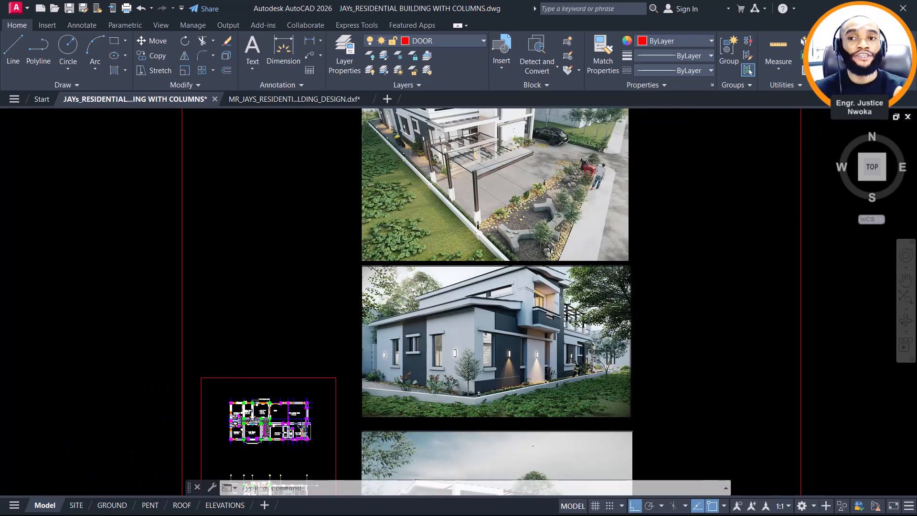
{"action": "scroll", "coordinate": [471, 186], "scroll_direction": "up", "scroll_amount": 7}
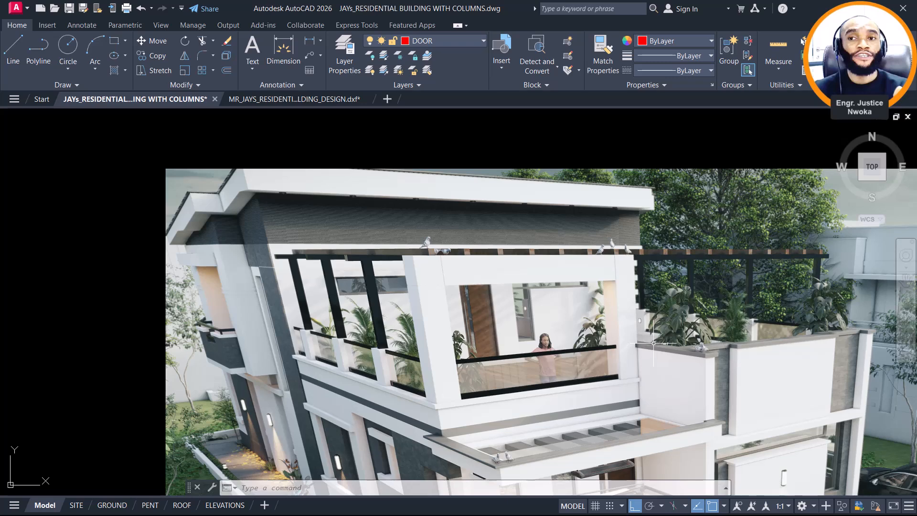
{"action": "scroll", "coordinate": [662, 292], "scroll_direction": "down", "scroll_amount": 2}
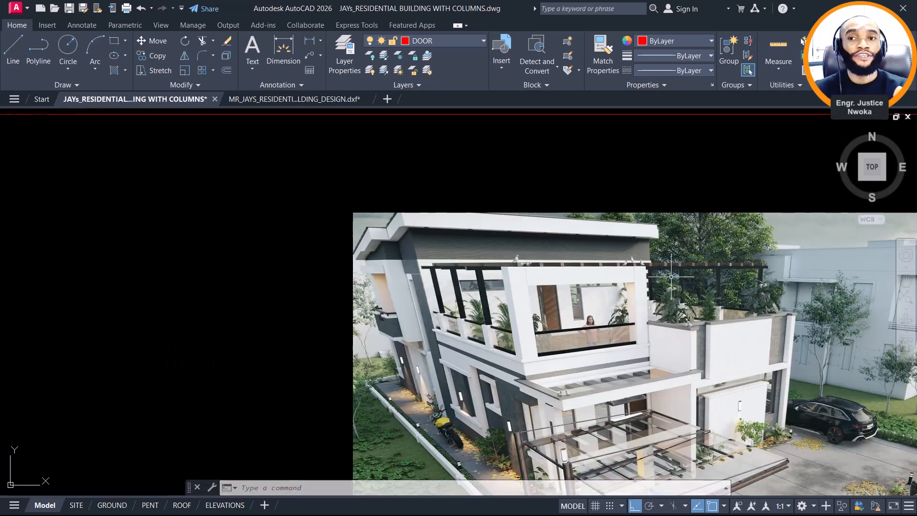
{"action": "scroll", "coordinate": [659, 263], "scroll_direction": "down", "scroll_amount": 1}
{"action": "mouse_move", "coordinate": [649, 277]}
{"action": "middle_mouse_down"}
{"action": "mouse_move", "coordinate": [587, 270]}
{"action": "mouse_move", "coordinate": [518, 224]}
{"action": "mouse_move", "coordinate": [528, 224]}
{"action": "middle_mouse_up"}
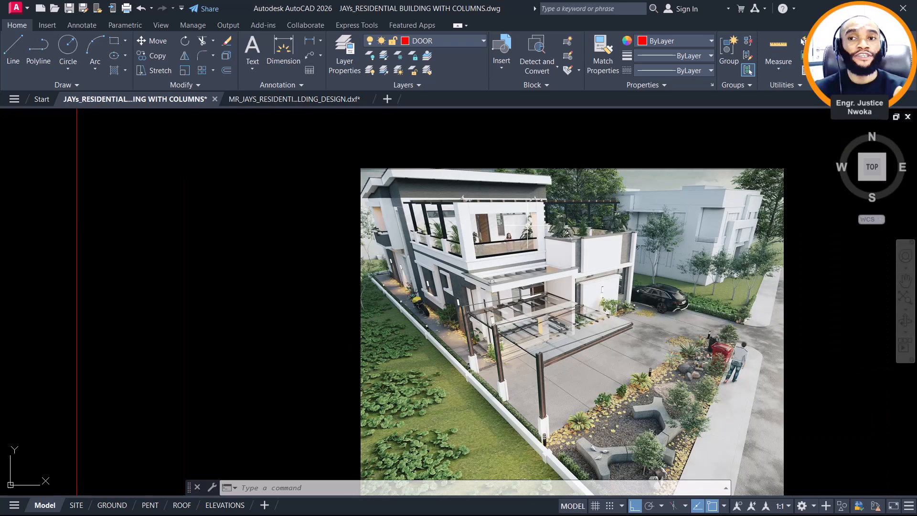
{"action": "scroll", "coordinate": [684, 237], "scroll_direction": "up", "scroll_amount": 2}
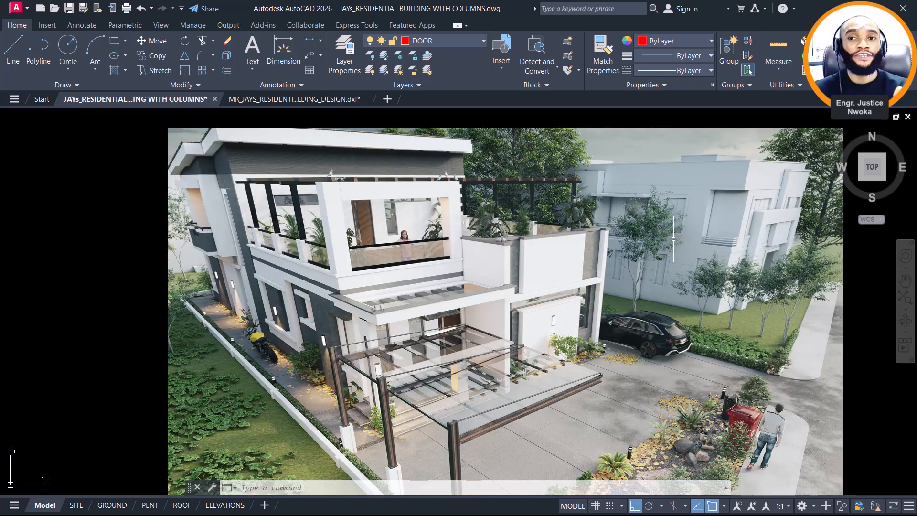
Return to the ground floor plan and examine its room layout around the dining area, lounge and lobby
{"action": "scroll", "coordinate": [674, 238], "scroll_direction": "down", "scroll_amount": 5}
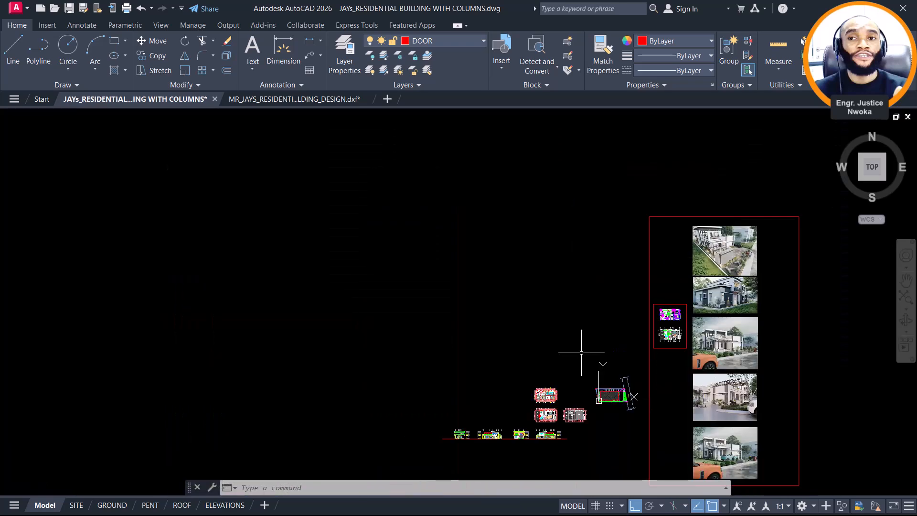
{"action": "scroll", "coordinate": [549, 400], "scroll_direction": "up", "scroll_amount": 6}
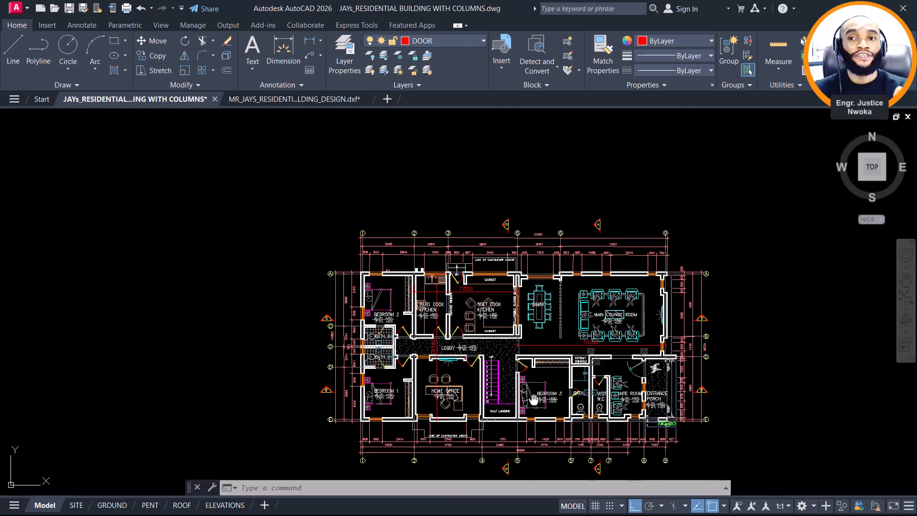
{"action": "scroll", "coordinate": [495, 336], "scroll_direction": "up", "scroll_amount": 2}
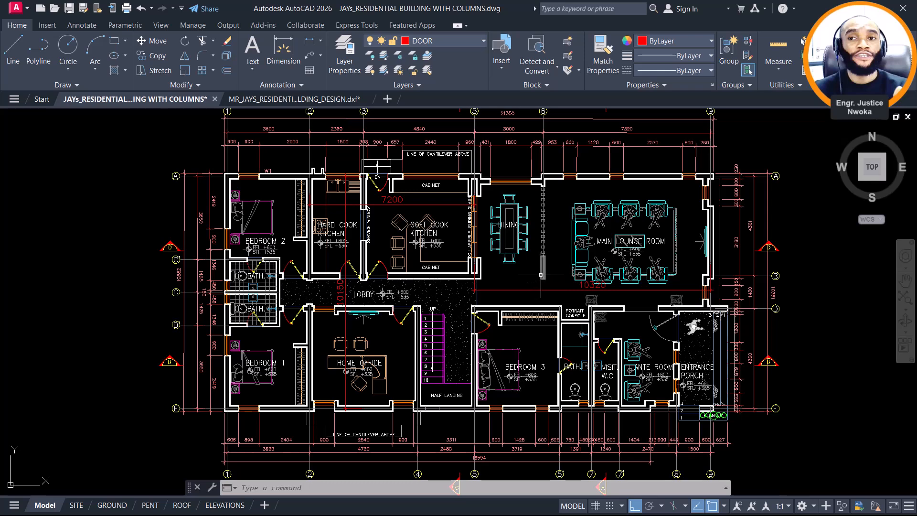
{"action": "scroll", "coordinate": [542, 275], "scroll_direction": "up", "scroll_amount": 2}
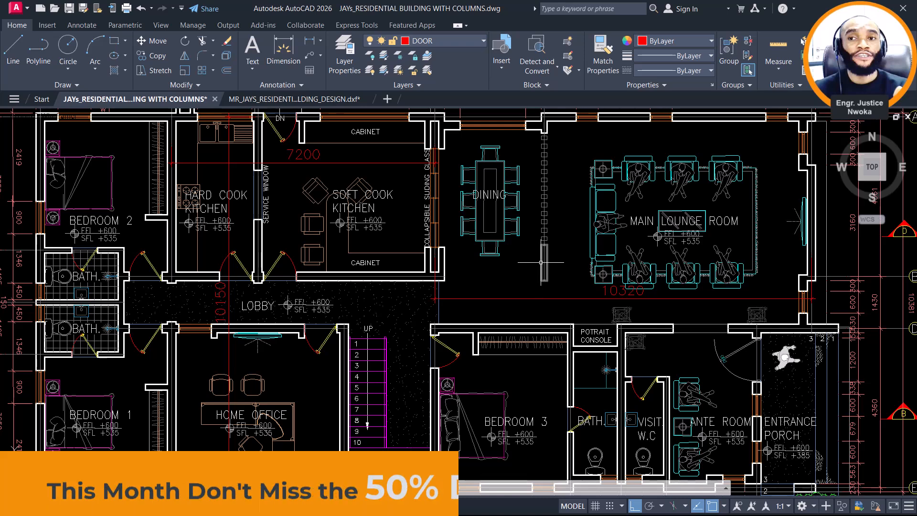
{"action": "scroll", "coordinate": [541, 251], "scroll_direction": "down", "scroll_amount": 2}
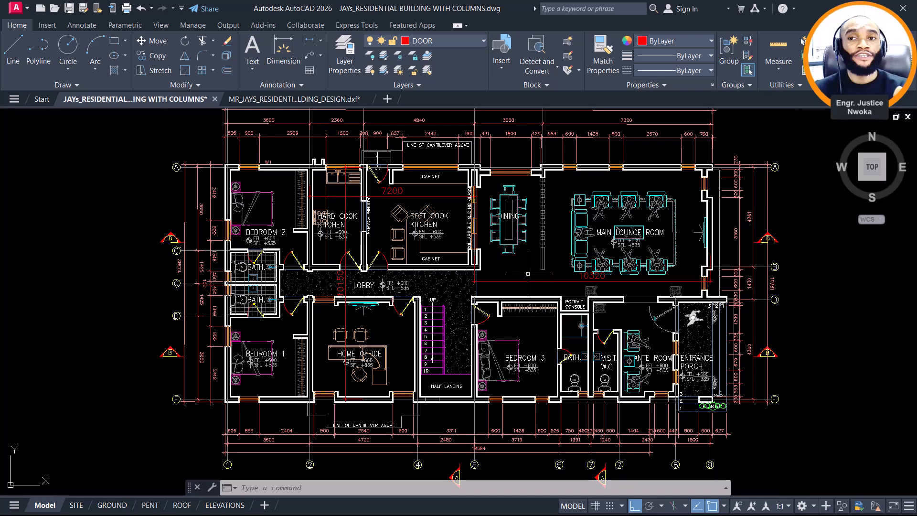
{"action": "middle_click_drag", "start_coordinate": [525, 277], "coordinate": [521, 260]}
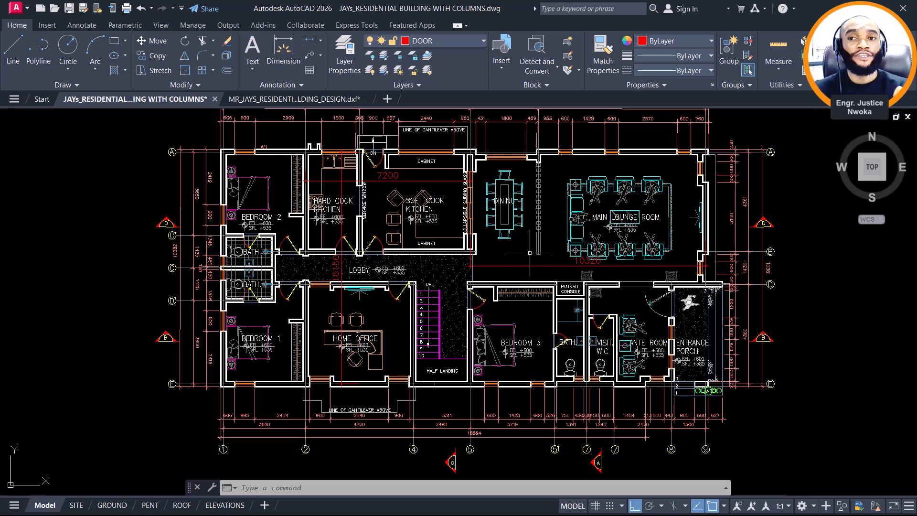
{"action": "scroll", "coordinate": [528, 254], "scroll_direction": "up", "scroll_amount": 2}
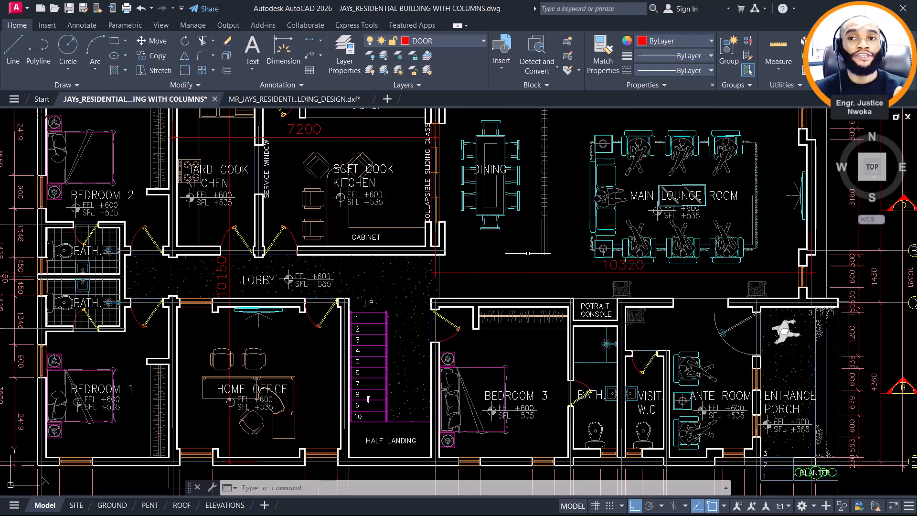
{"action": "scroll", "coordinate": [528, 254], "scroll_direction": "down", "scroll_amount": 2}
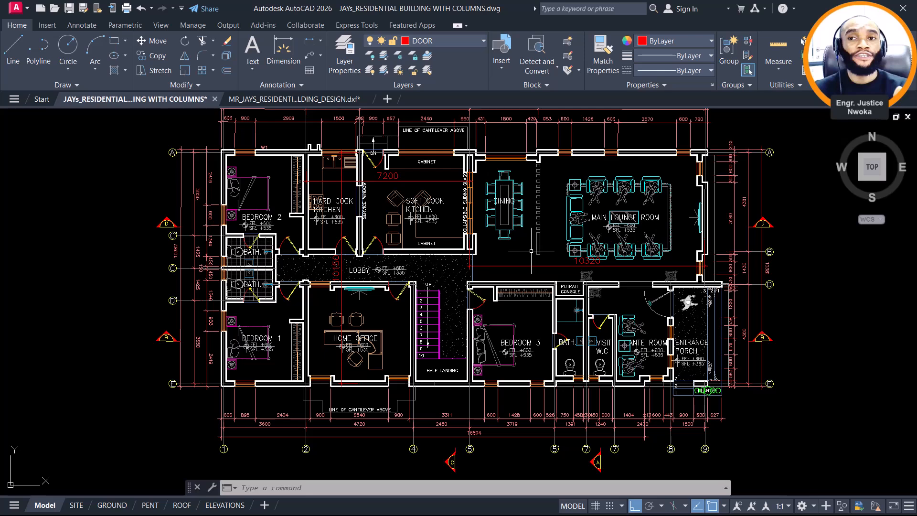
Examine the dining and main lounge areas on the dimensioned ground floor plan
{"action": "scroll", "coordinate": [496, 237], "scroll_direction": "down", "scroll_amount": 2}
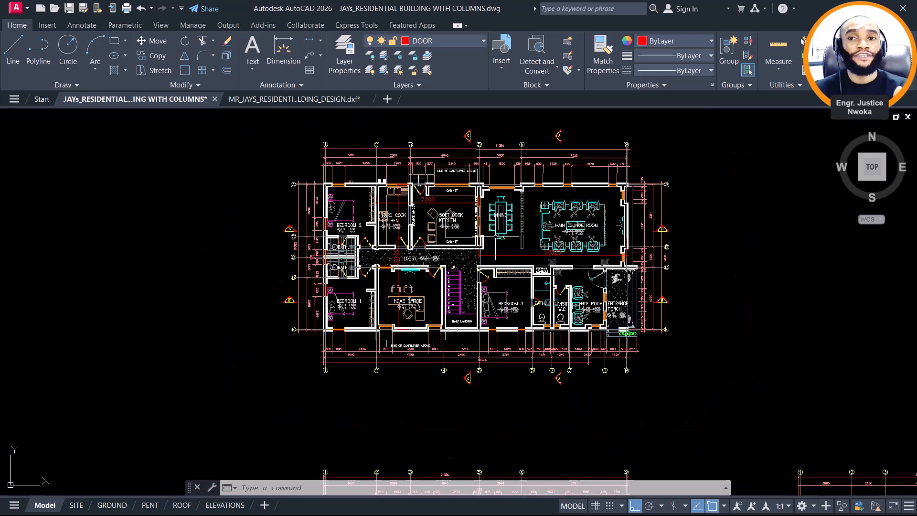
{"action": "scroll", "coordinate": [495, 235], "scroll_direction": "up", "scroll_amount": 2}
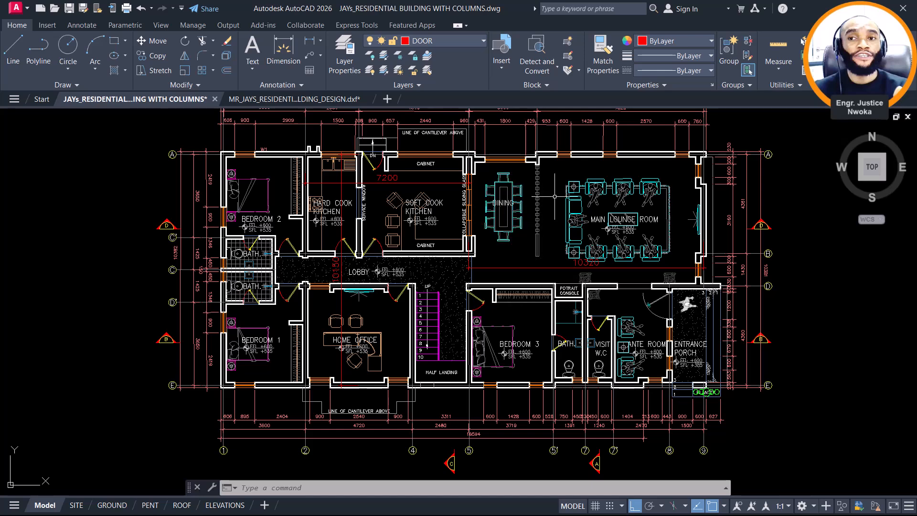
{"action": "scroll", "coordinate": [582, 187], "scroll_direction": "up", "scroll_amount": 2}
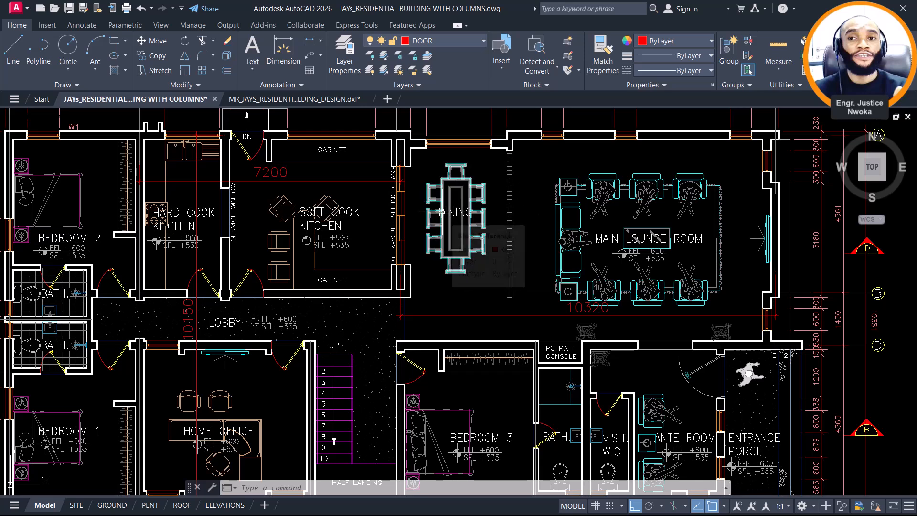
{"action": "scroll", "coordinate": [456, 211], "scroll_direction": "down", "scroll_amount": 2}
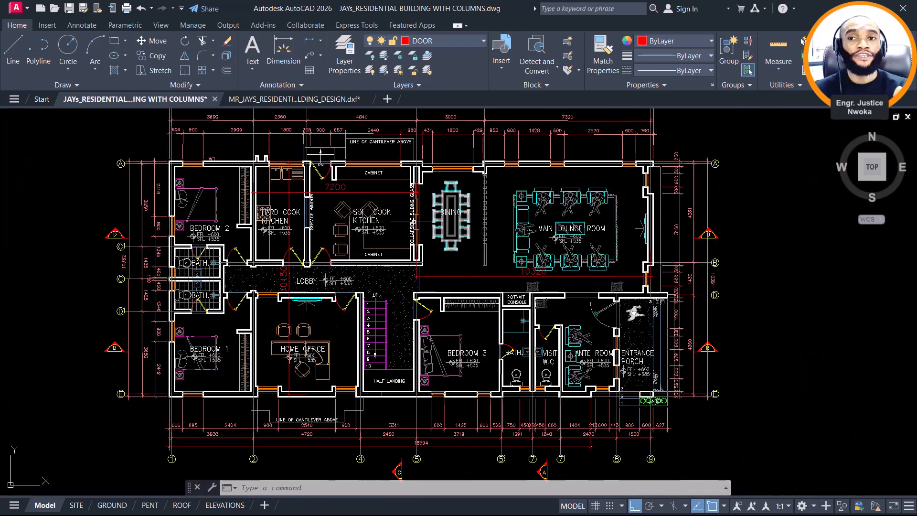
Locate the ground floor plan with columns and examine the column positions around bedroom 2 and the kitchens
{"action": "scroll", "coordinate": [448, 211], "scroll_direction": "down", "scroll_amount": 6}
{"action": "scroll", "coordinate": [434, 268], "scroll_direction": "down", "scroll_amount": 2}
{"action": "mouse_move", "coordinate": [576, 276]}
{"action": "middle_mouse_down"}
{"action": "mouse_move", "coordinate": [495, 353]}
{"action": "mouse_move", "coordinate": [444, 384]}
{"action": "middle_mouse_up"}
{"action": "scroll", "coordinate": [558, 157], "scroll_direction": "up", "scroll_amount": 6}
{"action": "scroll", "coordinate": [557, 157], "scroll_direction": "up", "scroll_amount": 4}
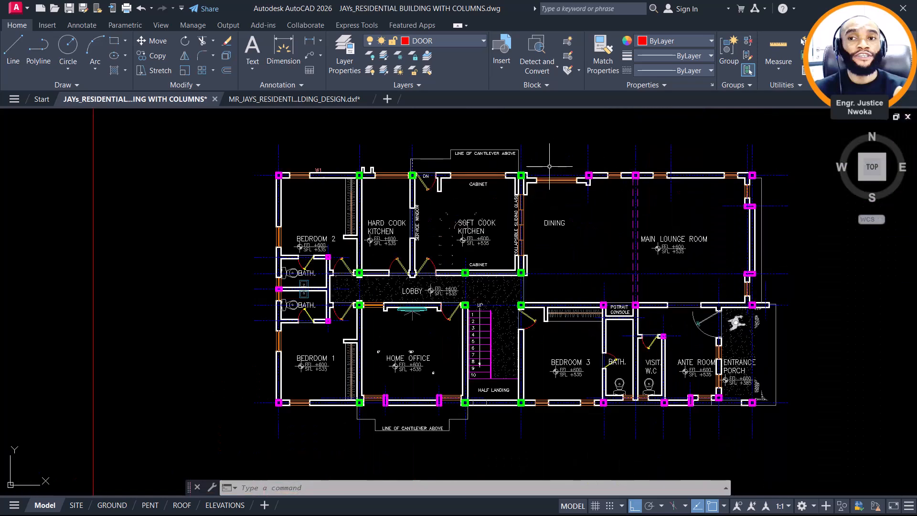
{"action": "scroll", "coordinate": [325, 187], "scroll_direction": "up", "scroll_amount": 2}
{"action": "scroll", "coordinate": [289, 182], "scroll_direction": "up", "scroll_amount": 2}
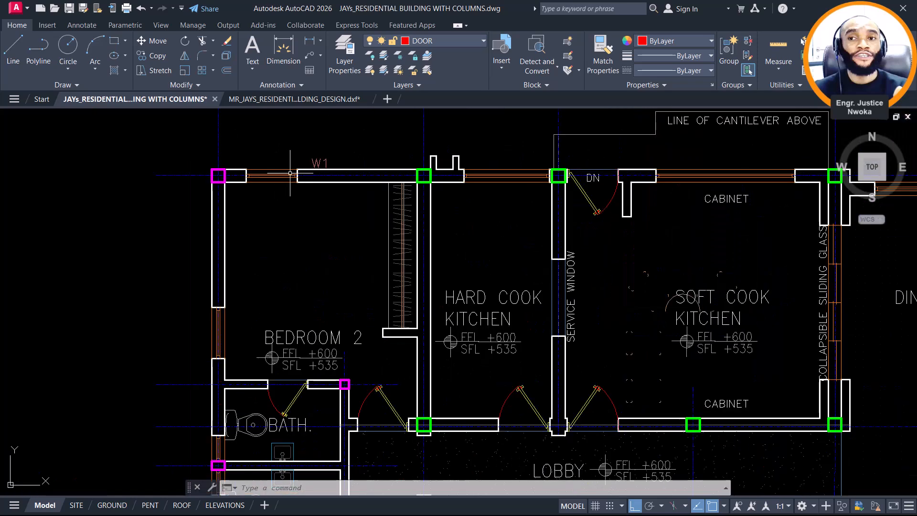
{"action": "scroll", "coordinate": [368, 184], "scroll_direction": "down", "scroll_amount": 2}
{"action": "middle_click_drag", "start_coordinate": [507, 215], "coordinate": [377, 172]}
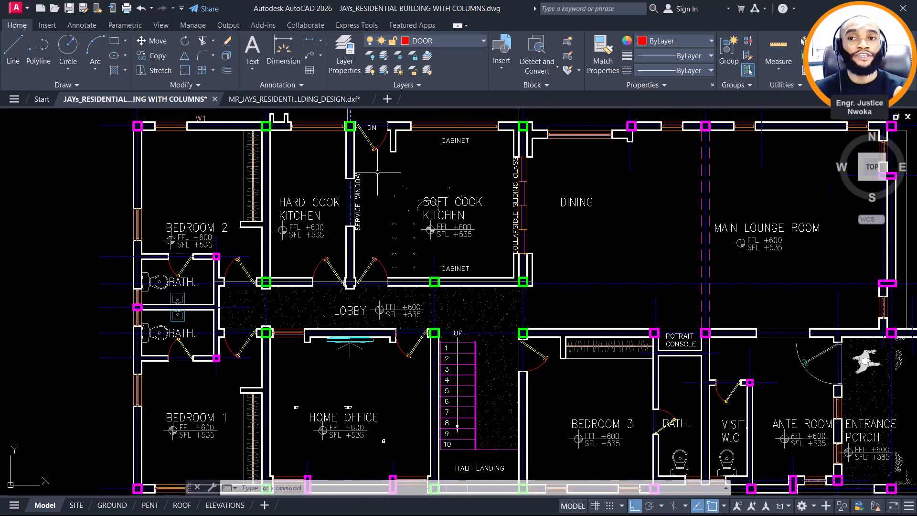
Examine the columns between the lobby, staircase and portrait console, including how they fit within the walls
{"action": "scroll", "coordinate": [554, 300], "scroll_direction": "up", "scroll_amount": 2}
{"action": "scroll", "coordinate": [509, 257], "scroll_direction": "up", "scroll_amount": 2}
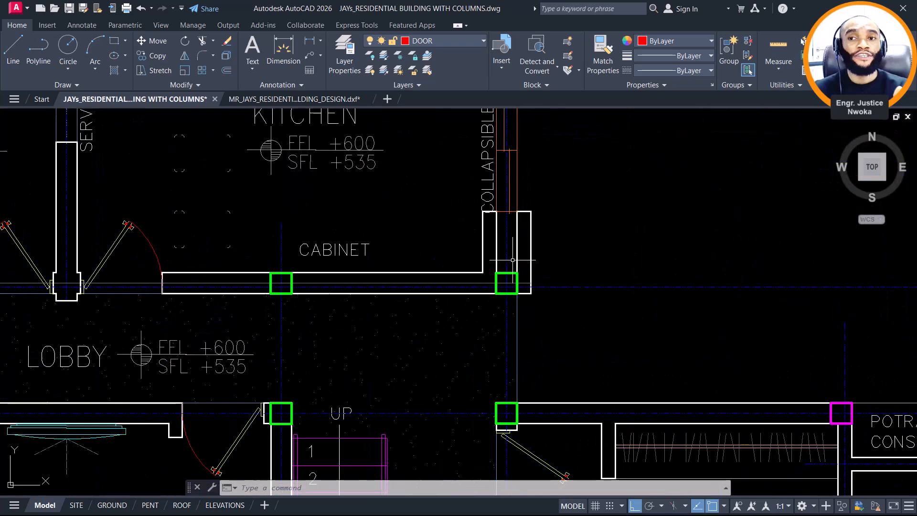
{"action": "scroll", "coordinate": [511, 267], "scroll_direction": "down", "scroll_amount": 2}
{"action": "scroll", "coordinate": [509, 270], "scroll_direction": "up", "scroll_amount": 3}
{"action": "scroll", "coordinate": [433, 263], "scroll_direction": "down", "scroll_amount": 2}
{"action": "scroll", "coordinate": [639, 269], "scroll_direction": "down", "scroll_amount": 3}
{"action": "scroll", "coordinate": [640, 270], "scroll_direction": "up", "scroll_amount": 6}
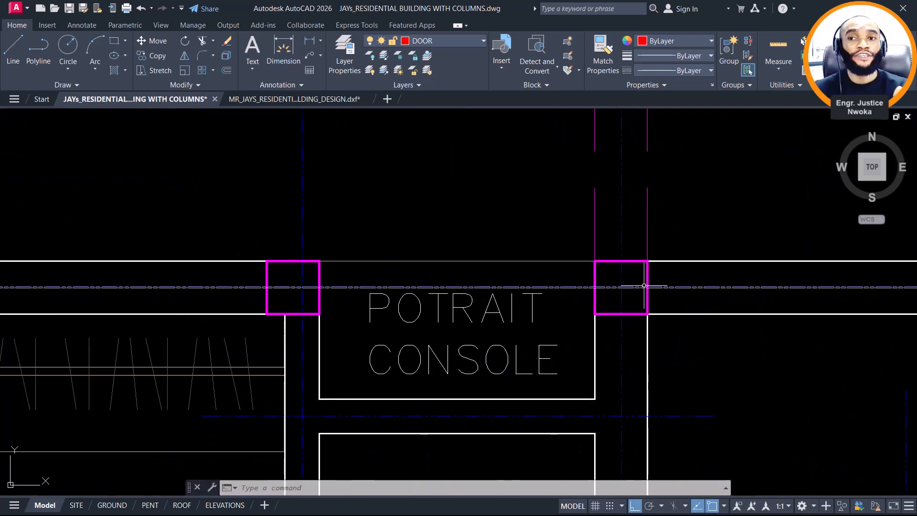
{"action": "scroll", "coordinate": [640, 250], "scroll_direction": "down", "scroll_amount": 1}
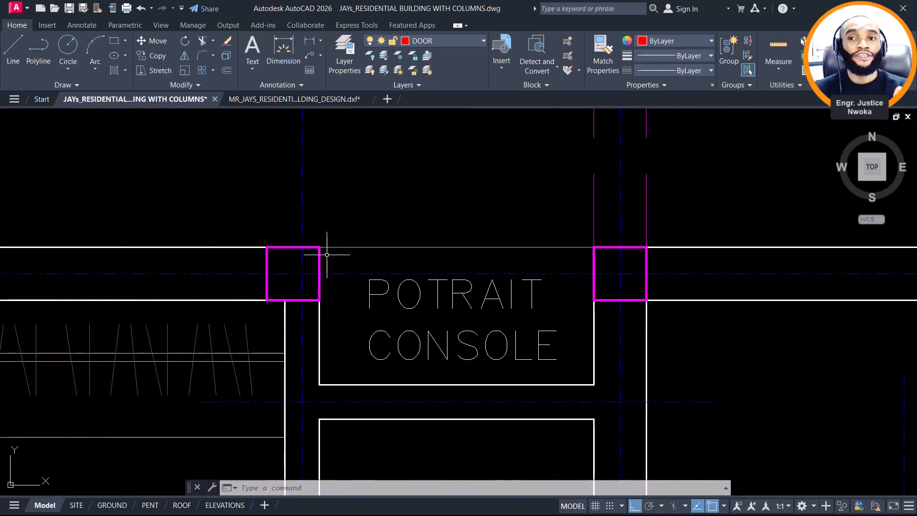
{"action": "scroll", "coordinate": [523, 248], "scroll_direction": "down", "scroll_amount": 3}
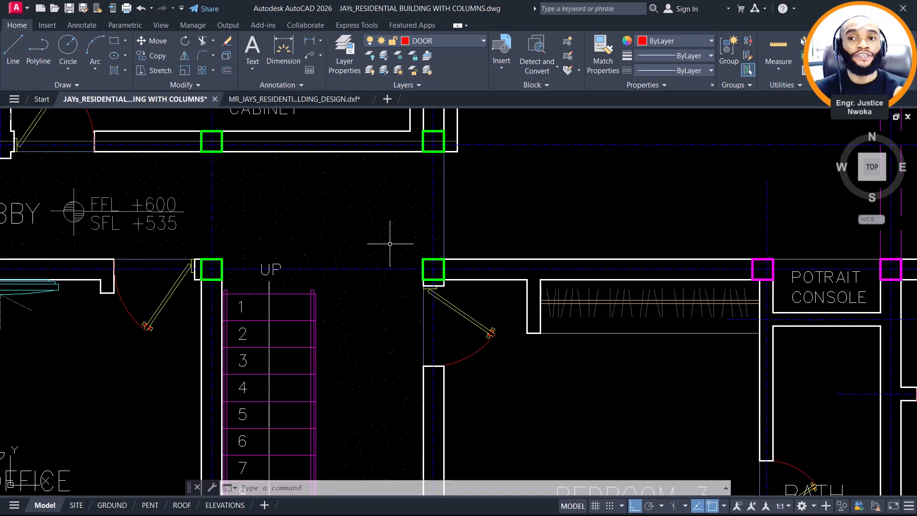
{"action": "scroll", "coordinate": [508, 244], "scroll_direction": "down", "scroll_amount": 5}
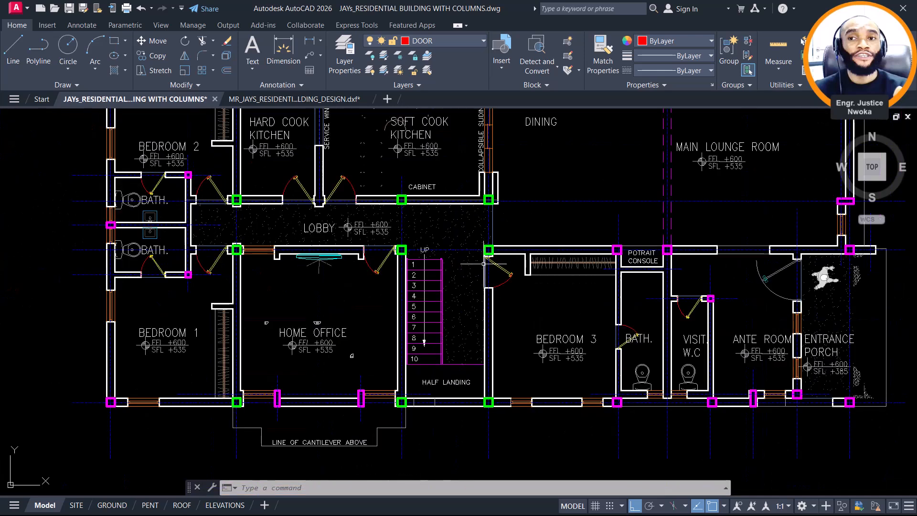
{"action": "middle_click_drag", "start_coordinate": [485, 276], "coordinate": [497, 337]}
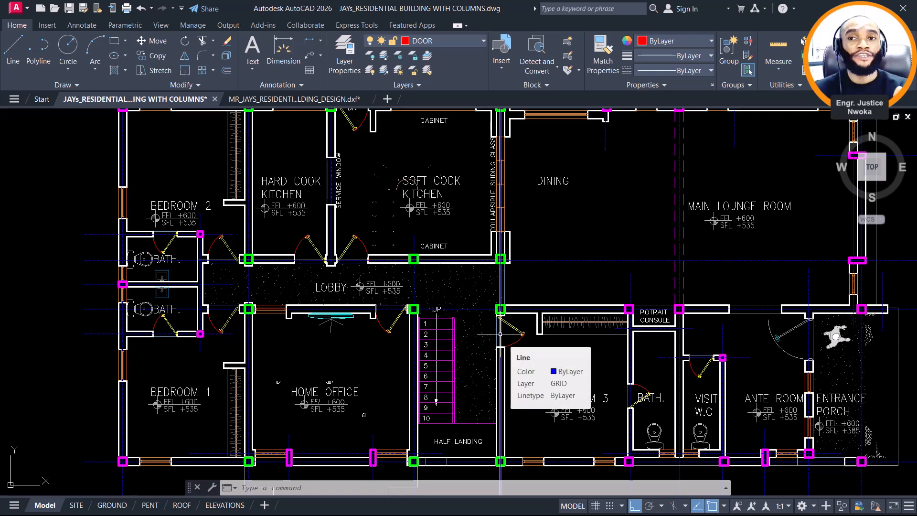
Examine the columns at the outer corner of the main lounge room beside the windows
{"action": "scroll", "coordinate": [480, 301], "scroll_direction": "down", "scroll_amount": 2}
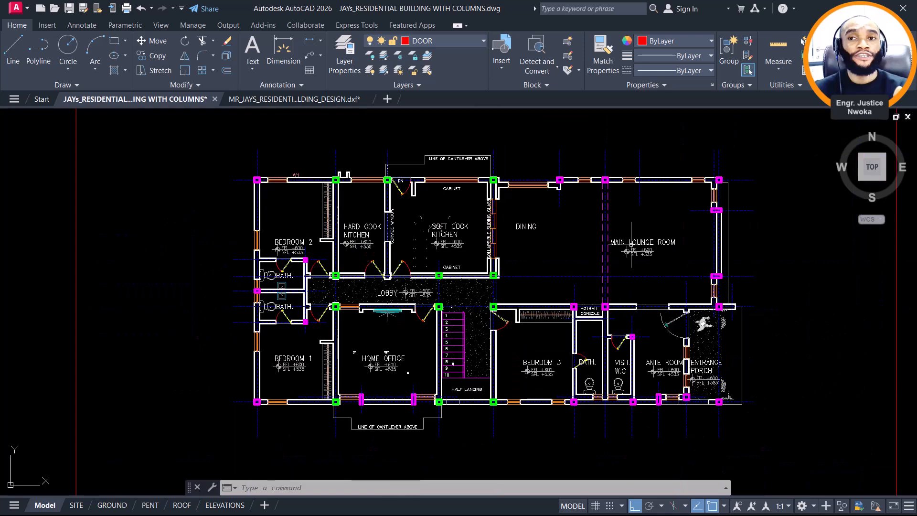
{"action": "scroll", "coordinate": [720, 178], "scroll_direction": "up", "scroll_amount": 8}
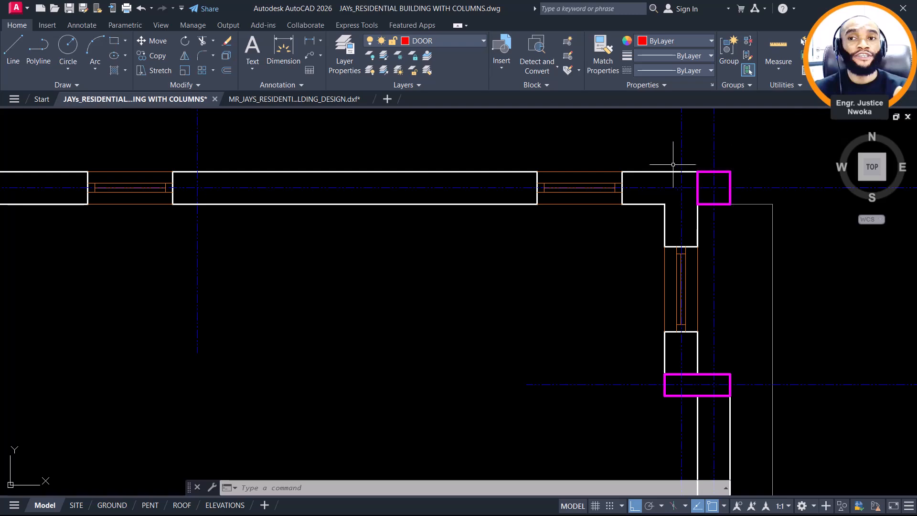
{"action": "scroll", "coordinate": [502, 182], "scroll_direction": "down", "scroll_amount": 8}
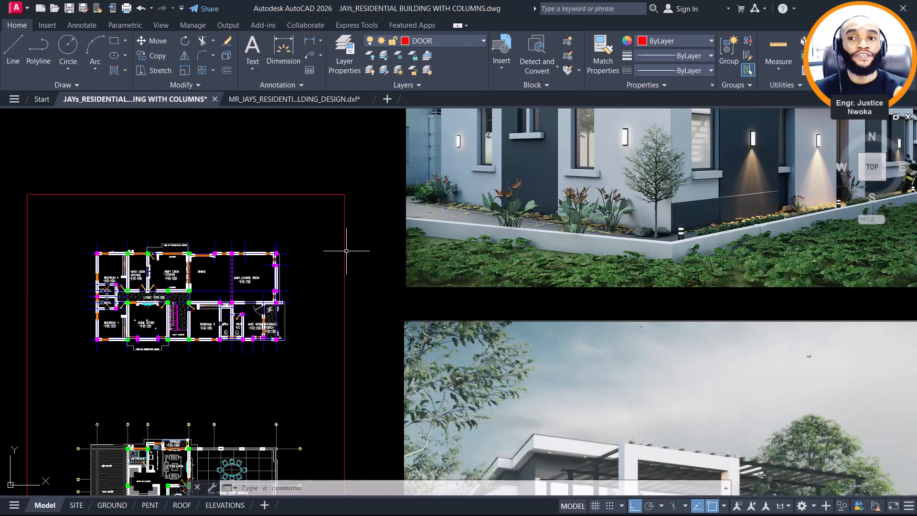
Examine the side-view exterior rendering, including the roof overhangs, the projecting balcony and the roof terrace edge
{"action": "scroll", "coordinate": [347, 251], "scroll_direction": "down", "scroll_amount": 2}
{"action": "scroll", "coordinate": [564, 169], "scroll_direction": "down", "scroll_amount": 2}
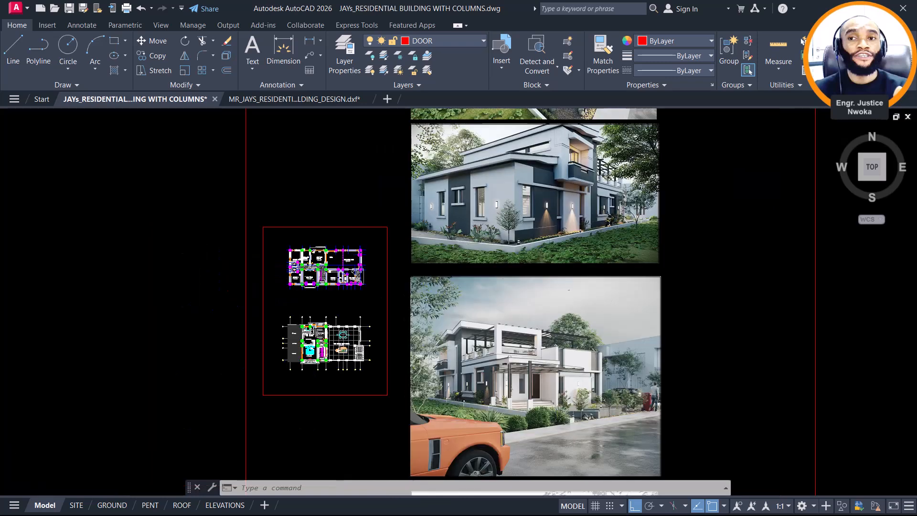
{"action": "scroll", "coordinate": [451, 240], "scroll_direction": "up", "scroll_amount": 6}
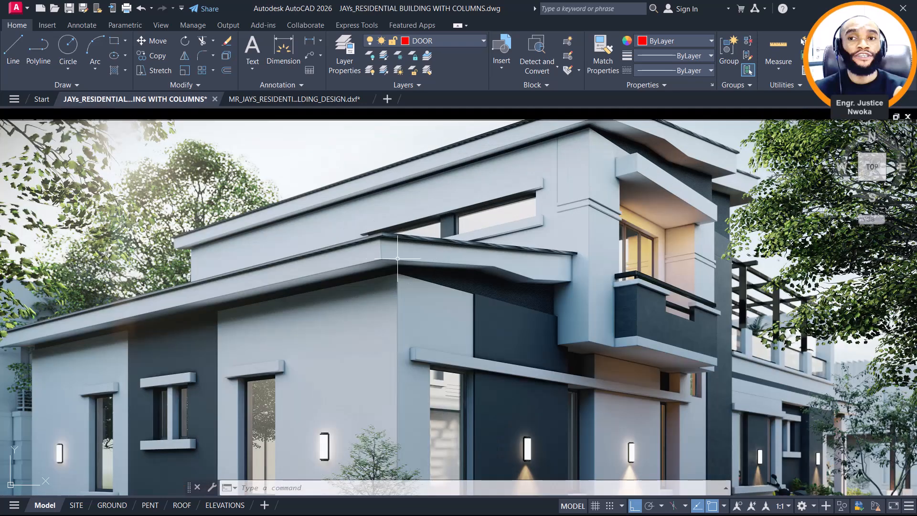
{"action": "scroll", "coordinate": [375, 256], "scroll_direction": "down", "scroll_amount": 2}
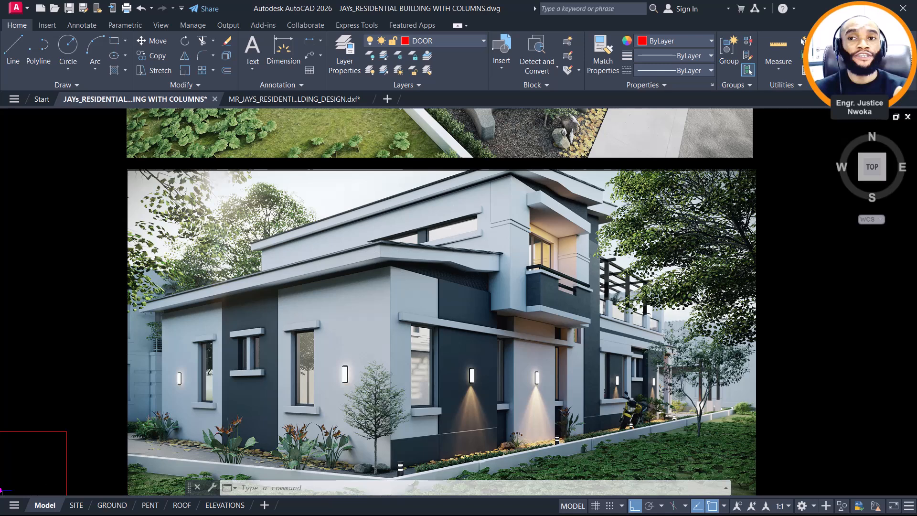
{"action": "scroll", "coordinate": [669, 337], "scroll_direction": "up", "scroll_amount": 8}
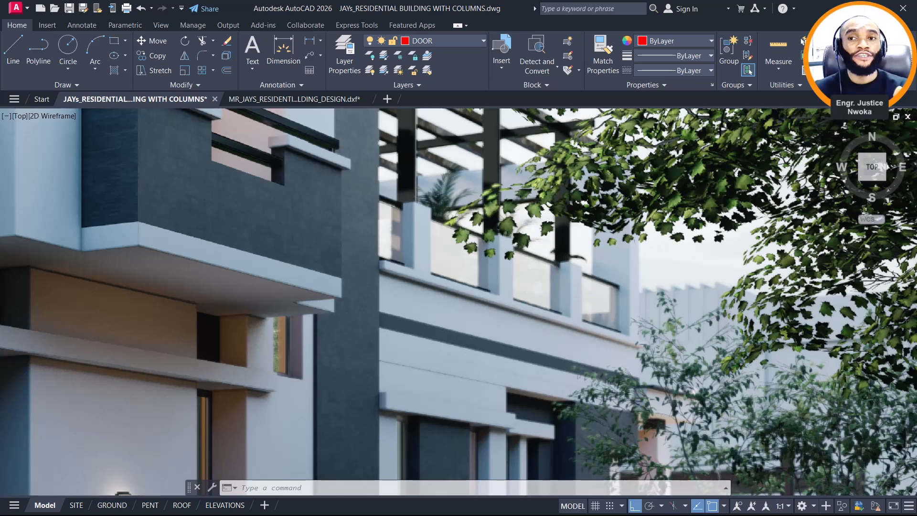
{"action": "scroll", "coordinate": [610, 265], "scroll_direction": "down", "scroll_amount": 8}
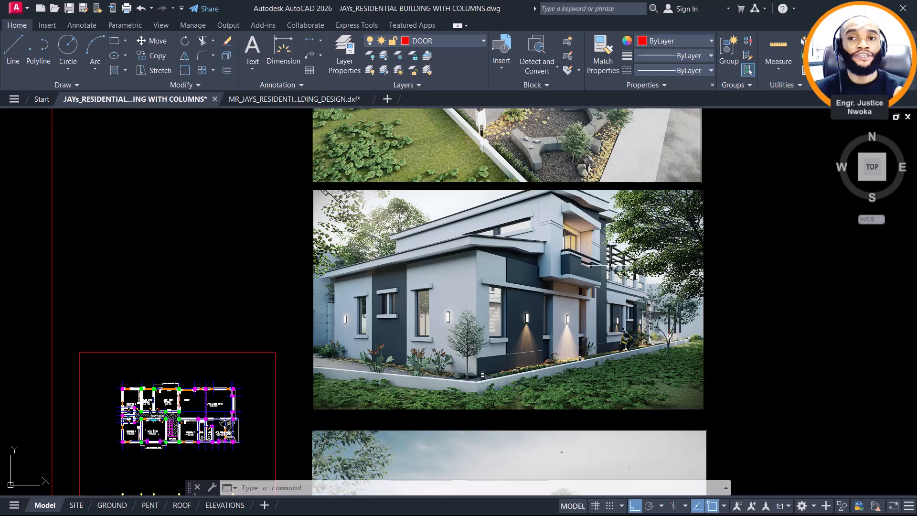
{"action": "scroll", "coordinate": [636, 251], "scroll_direction": "down", "scroll_amount": 2}
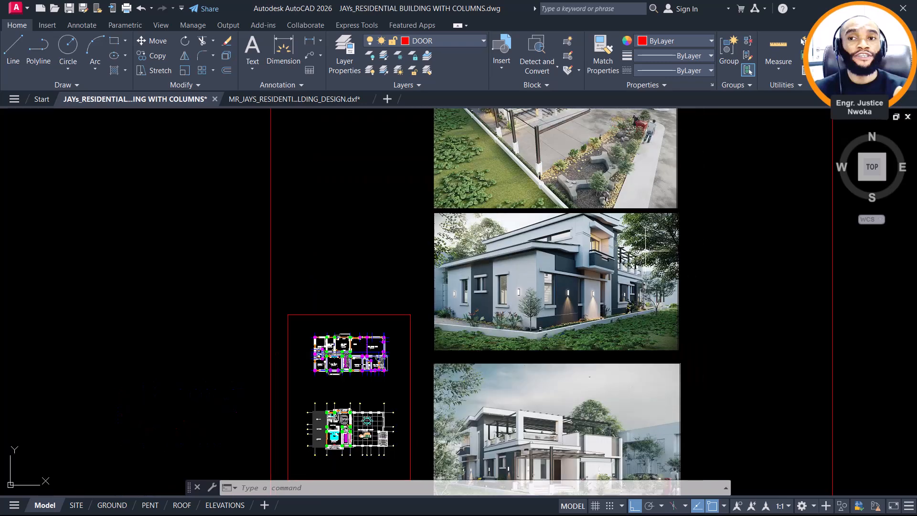
{"action": "scroll", "coordinate": [332, 362], "scroll_direction": "up", "scroll_amount": 2}
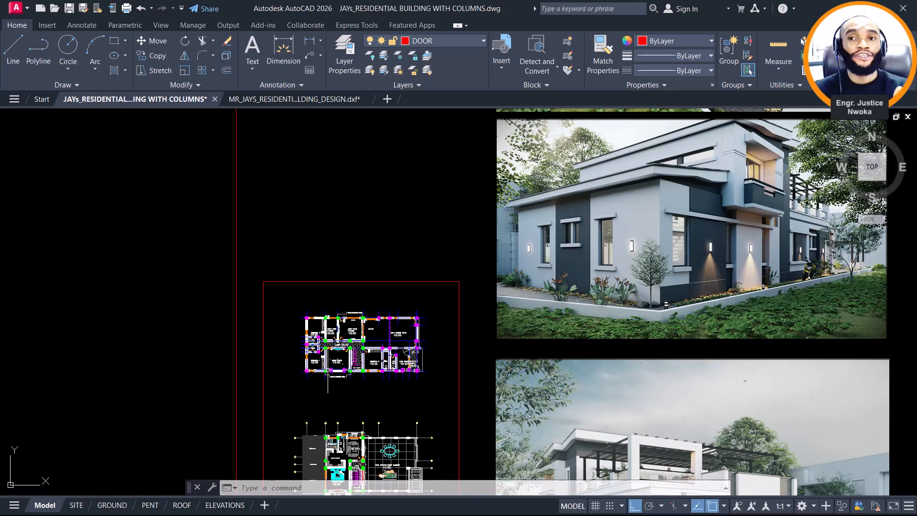
Return to the ground floor plan with columns and review the layout around the staircase, home office and lobby
{"action": "scroll", "coordinate": [331, 362], "scroll_direction": "up", "scroll_amount": 6}
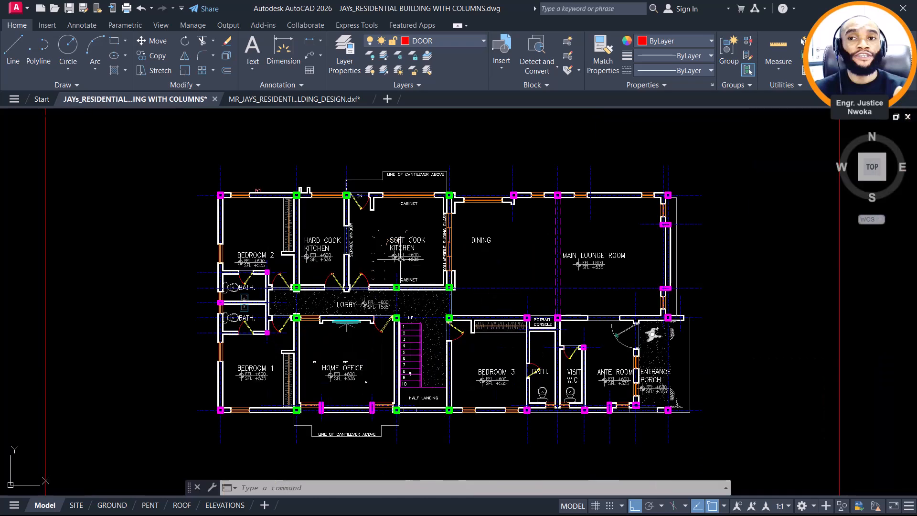
{"action": "scroll", "coordinate": [401, 232], "scroll_direction": "up", "scroll_amount": 2}
{"action": "middle_click_drag", "start_coordinate": [551, 308], "coordinate": [563, 214]}
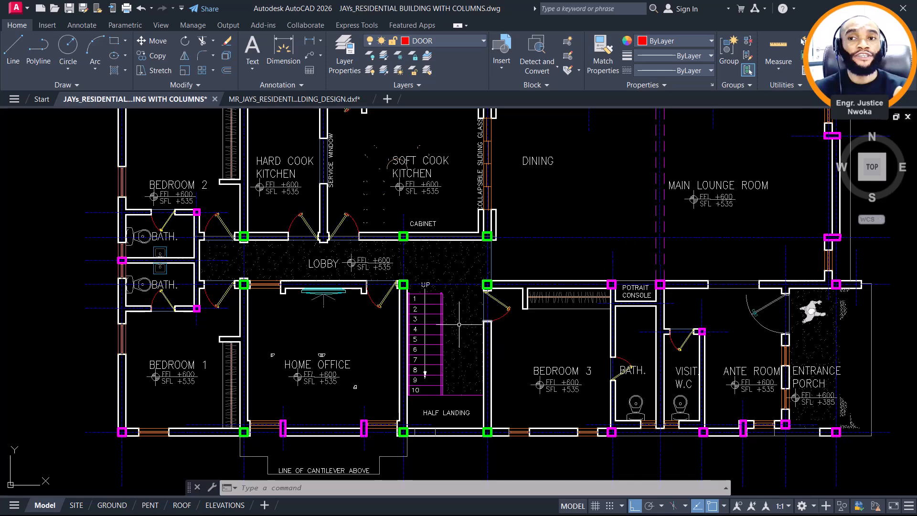
{"action": "middle_click_drag", "start_coordinate": [437, 316], "coordinate": [583, 307]}
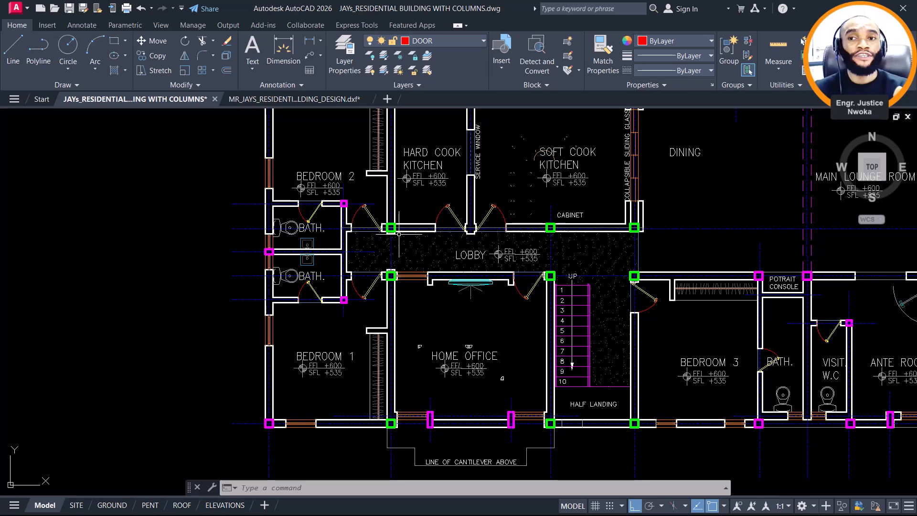
Examine the small column at the bathroom wall corner next to the bedroom 1 door
{"action": "scroll", "coordinate": [344, 300], "scroll_direction": "up", "scroll_amount": 6}
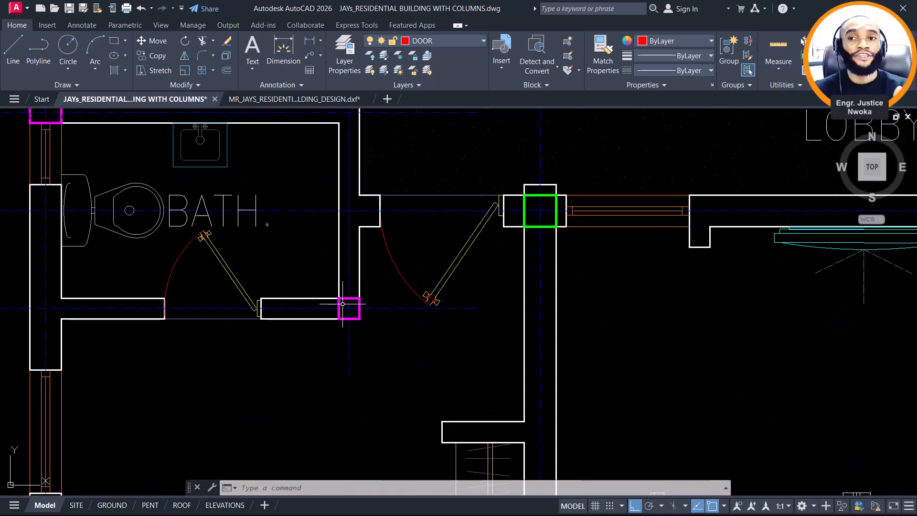
{"action": "scroll", "coordinate": [353, 302], "scroll_direction": "up", "scroll_amount": 2}
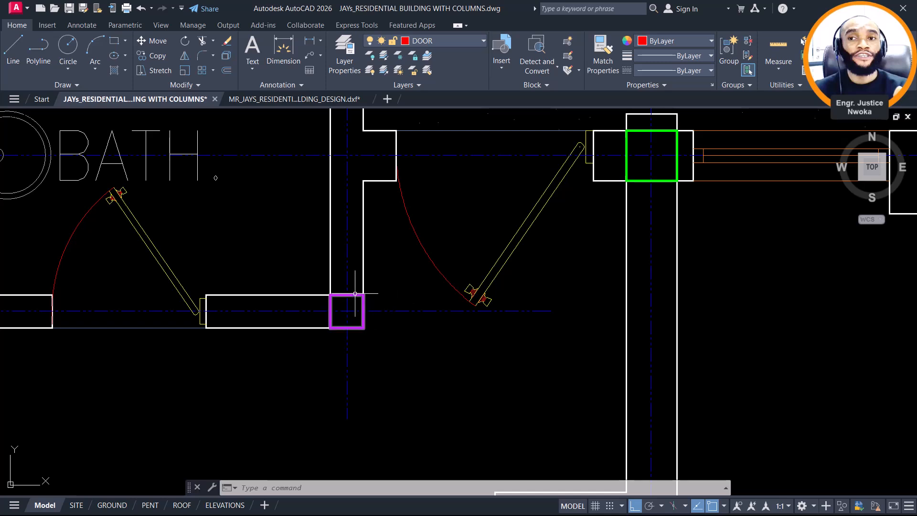
{"action": "scroll", "coordinate": [349, 312], "scroll_direction": "down", "scroll_amount": 2}
{"action": "scroll", "coordinate": [474, 234], "scroll_direction": "up", "scroll_amount": 4}
{"action": "scroll", "coordinate": [430, 259], "scroll_direction": "down", "scroll_amount": 2}
{"action": "scroll", "coordinate": [392, 260], "scroll_direction": "down", "scroll_amount": 5}
{"action": "scroll", "coordinate": [392, 260], "scroll_direction": "down", "scroll_amount": 2}
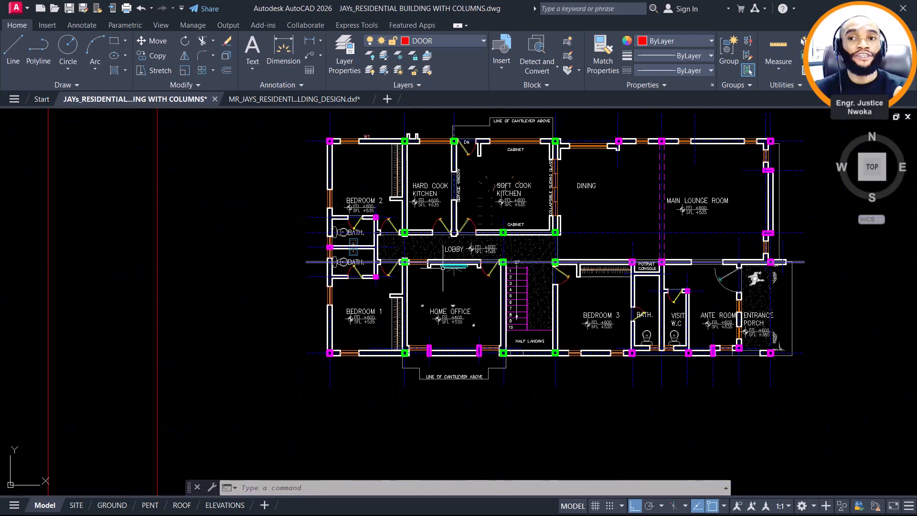
Examine the columns along the outer wall of the ante room and visitors' W.C
{"action": "scroll", "coordinate": [369, 289], "scroll_direction": "down", "scroll_amount": 2}
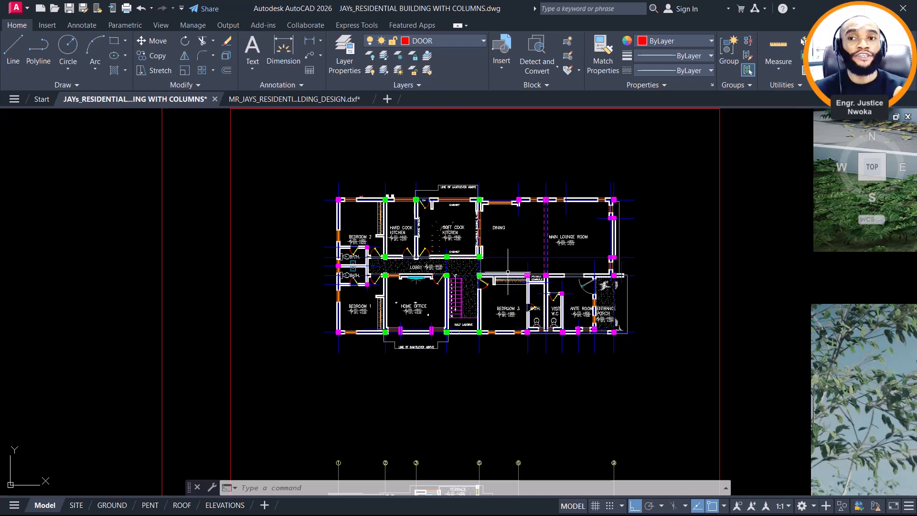
{"action": "scroll", "coordinate": [526, 266], "scroll_direction": "up", "scroll_amount": 2}
{"action": "mouse_move", "coordinate": [510, 273]}
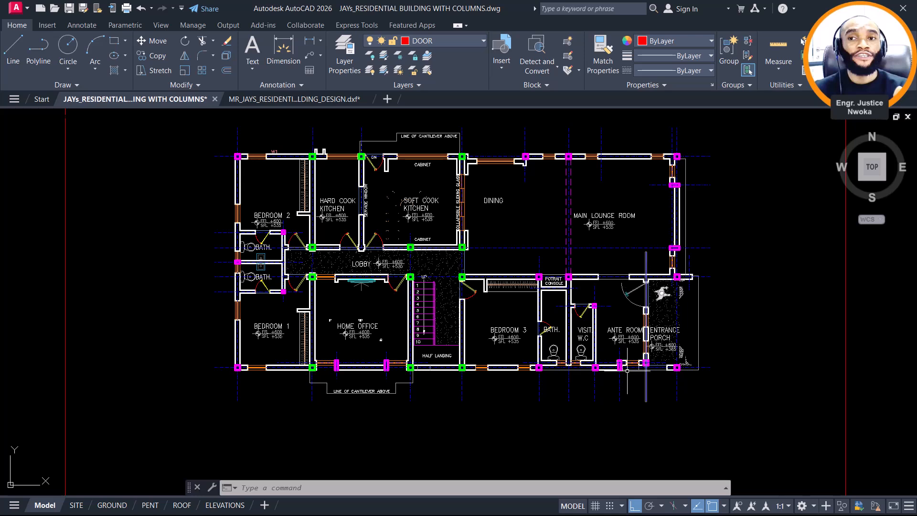
{"action": "scroll", "coordinate": [620, 373], "scroll_direction": "up", "scroll_amount": 2}
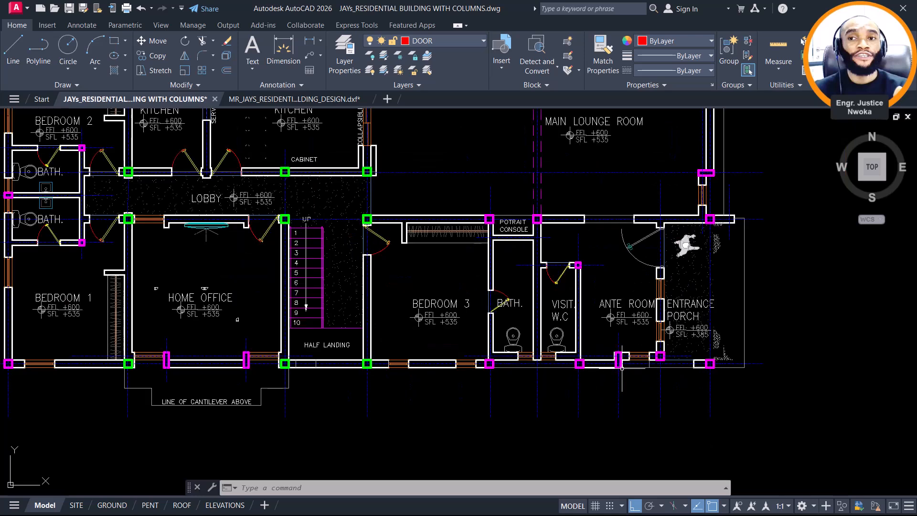
{"action": "scroll", "coordinate": [623, 368], "scroll_direction": "up", "scroll_amount": 7}
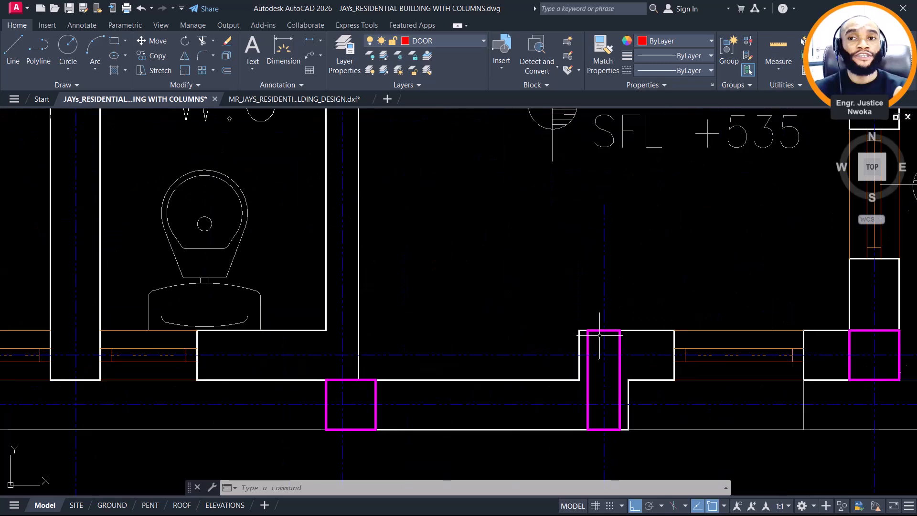
{"action": "scroll", "coordinate": [616, 354], "scroll_direction": "down", "scroll_amount": 6}
Examine the narrow rectangular columns where the main lounge room's outer wall steps beside the windows
{"action": "scroll", "coordinate": [643, 247], "scroll_direction": "up", "scroll_amount": 4}
{"action": "scroll", "coordinate": [639, 276], "scroll_direction": "up", "scroll_amount": 4}
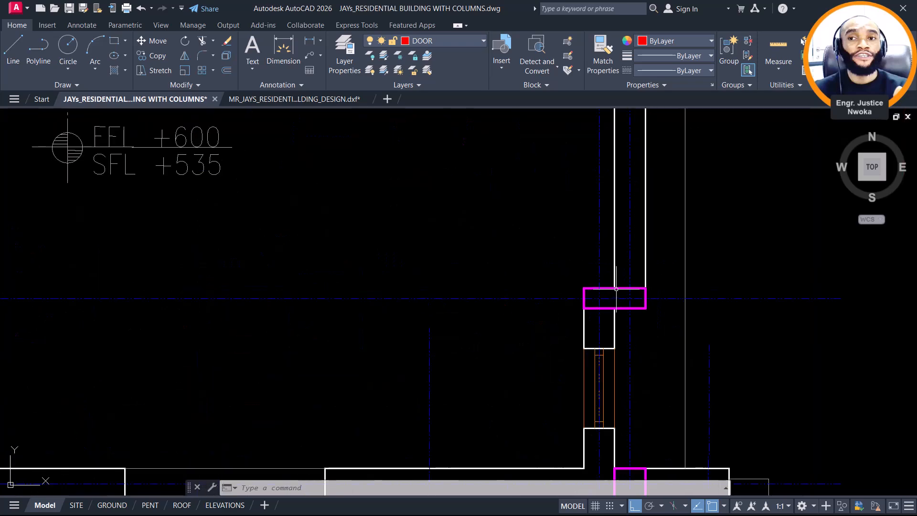
{"action": "scroll", "coordinate": [617, 289], "scroll_direction": "down", "scroll_amount": 5}
{"action": "scroll", "coordinate": [627, 223], "scroll_direction": "down", "scroll_amount": 2}
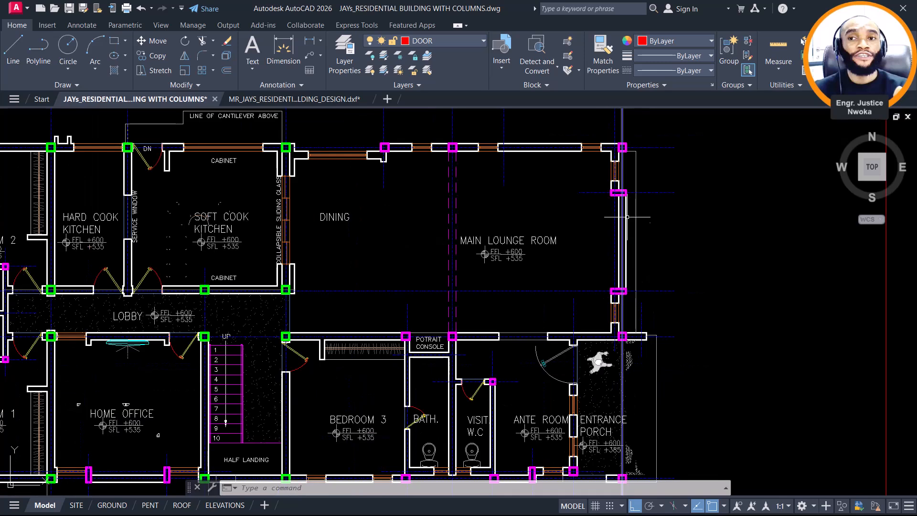
Examine how the upper narrow column in the main lounge room's outer wall spans the offset between the two wall lines
{"action": "scroll", "coordinate": [627, 185], "scroll_direction": "up", "scroll_amount": 2}
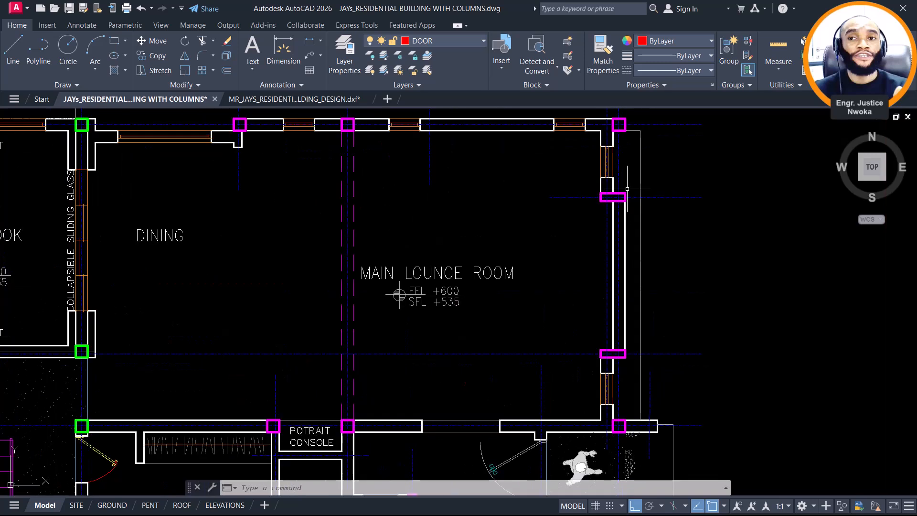
{"action": "scroll", "coordinate": [627, 190], "scroll_direction": "down", "scroll_amount": 2}
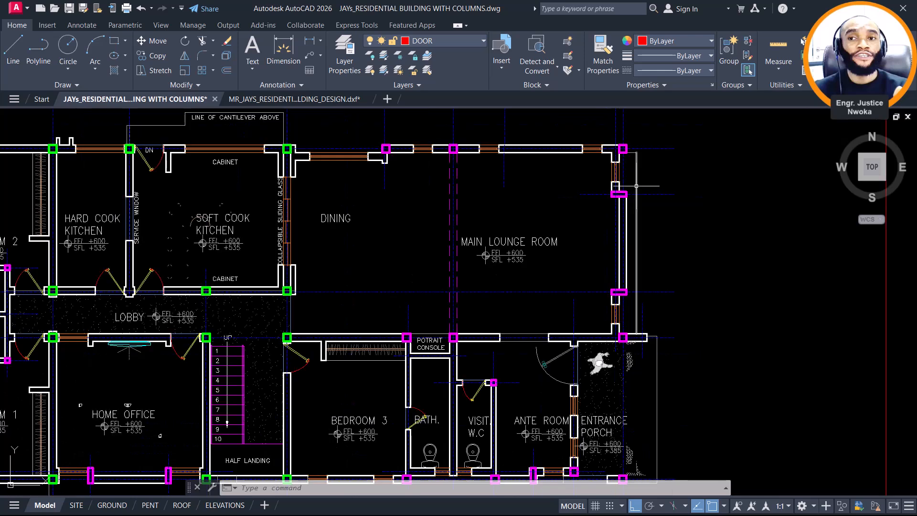
{"action": "scroll", "coordinate": [633, 192], "scroll_direction": "up", "scroll_amount": 2}
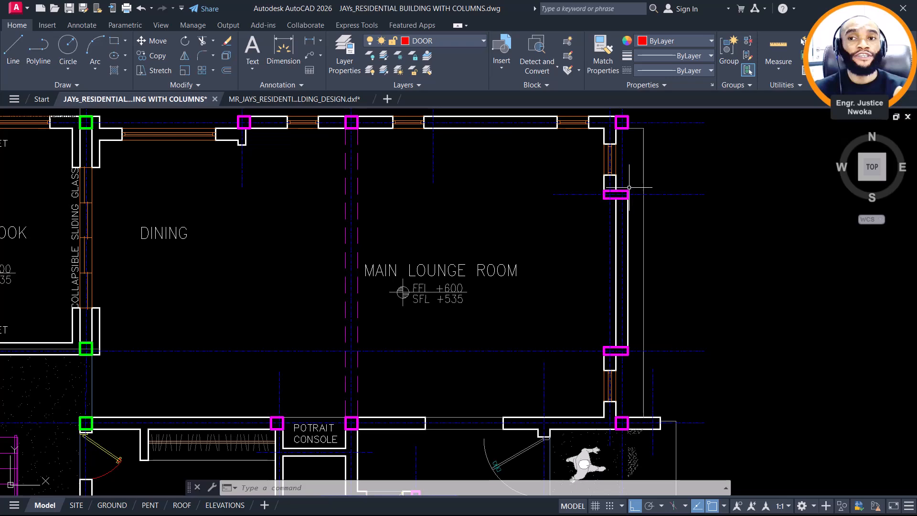
{"action": "scroll", "coordinate": [629, 187], "scroll_direction": "down", "scroll_amount": 4}
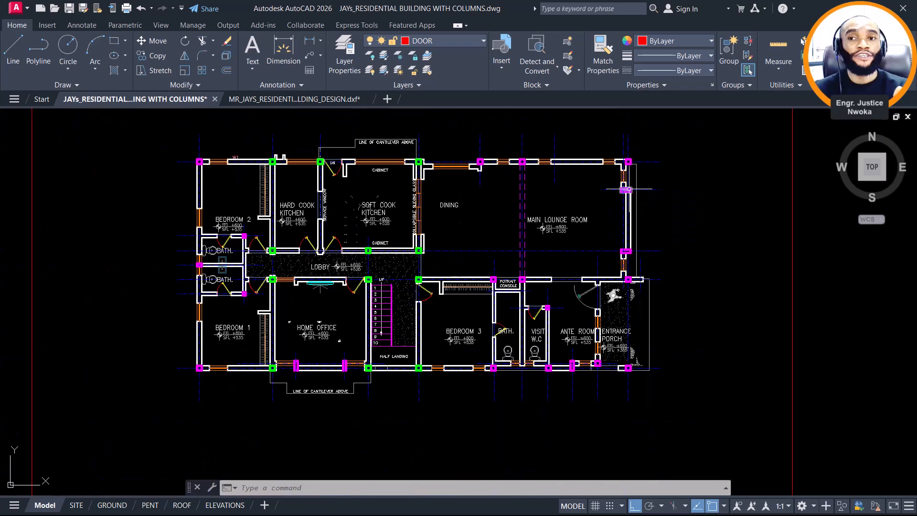
{"action": "scroll", "coordinate": [629, 189], "scroll_direction": "up", "scroll_amount": 6}
{"action": "scroll", "coordinate": [626, 186], "scroll_direction": "up", "scroll_amount": 5}
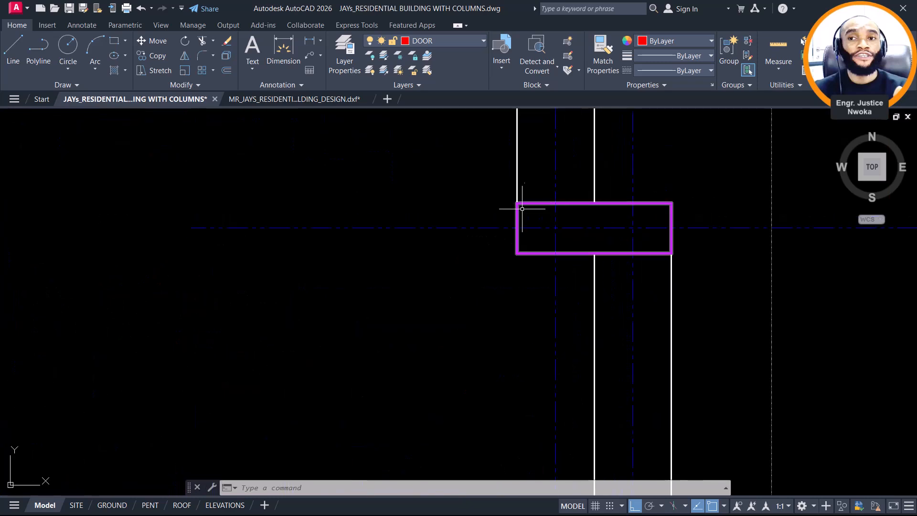
{"action": "scroll", "coordinate": [621, 211], "scroll_direction": "down", "scroll_amount": 4}
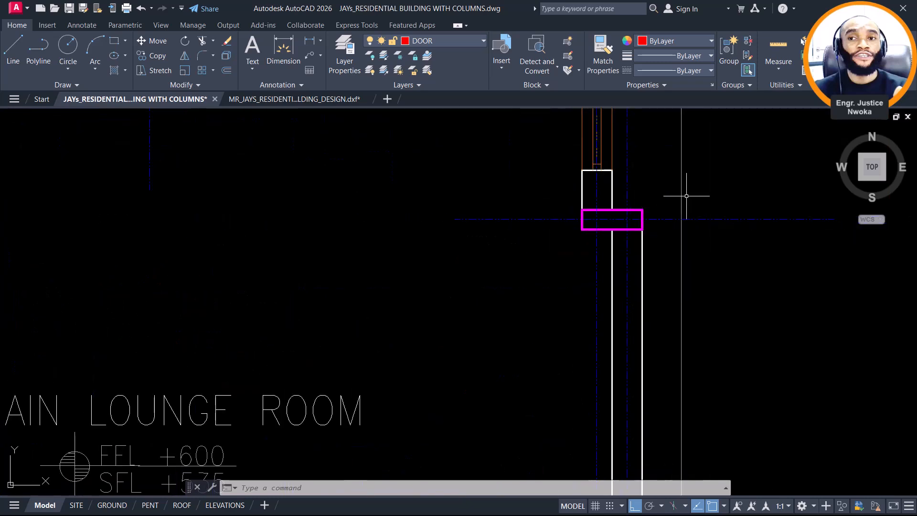
{"action": "scroll", "coordinate": [688, 196], "scroll_direction": "down", "scroll_amount": 6}
Review the whole ground floor column layout and the window wall of the dining area
{"action": "scroll", "coordinate": [581, 229], "scroll_direction": "up", "scroll_amount": 2}
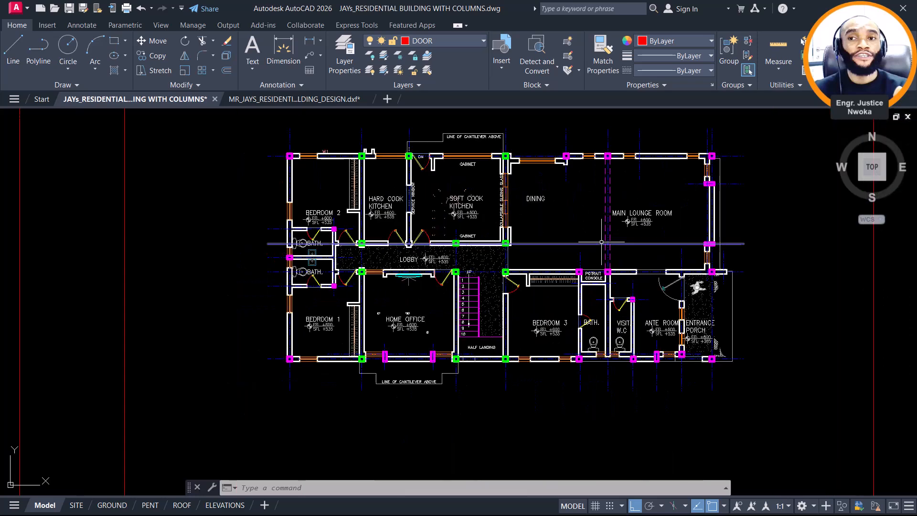
{"action": "middle_click_drag", "start_coordinate": [575, 216], "coordinate": [543, 220]}
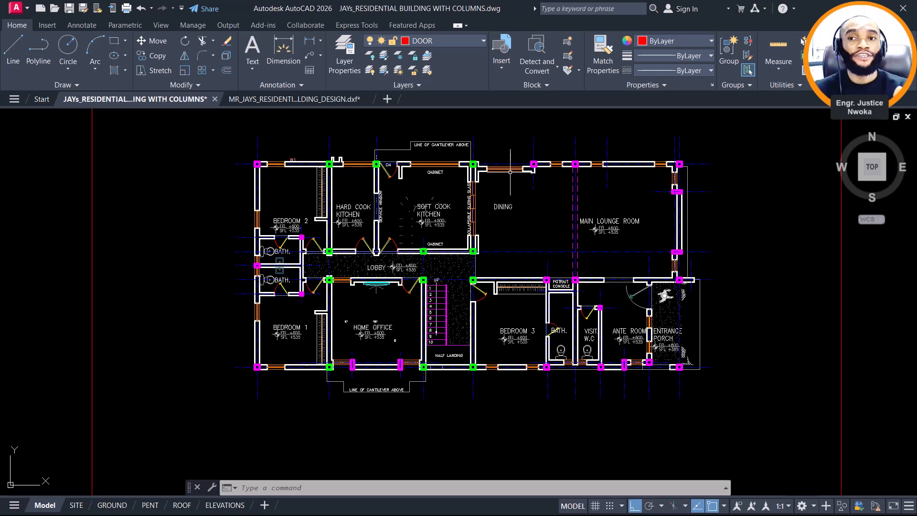
{"action": "scroll", "coordinate": [507, 173], "scroll_direction": "up", "scroll_amount": 2}
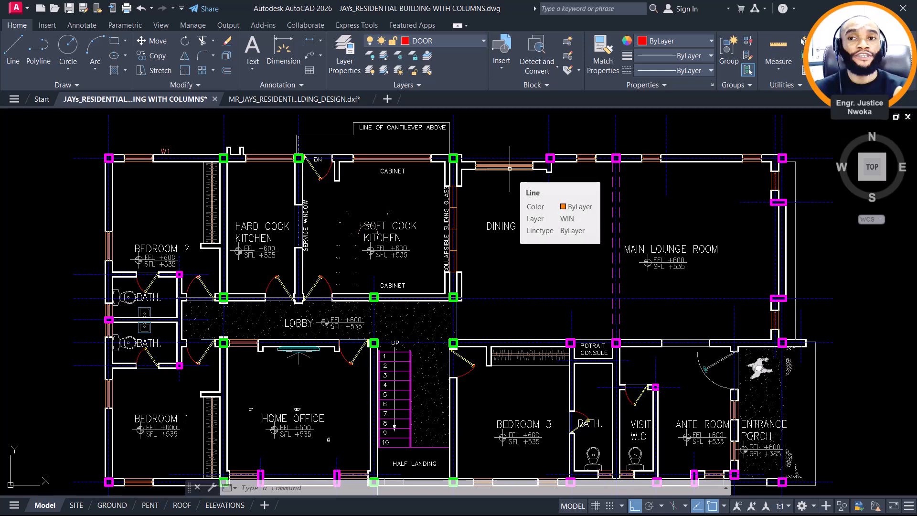
{"action": "scroll", "coordinate": [509, 168], "scroll_direction": "down", "scroll_amount": 2}
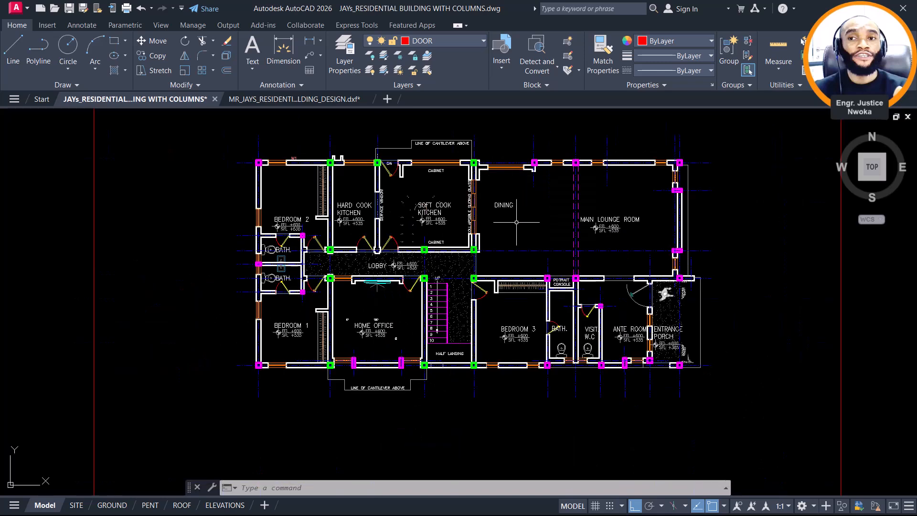
Review the upper floor plan's columns around the bathroom, walk-in closet, master suite, sitting room and staircase, beside the roof below
{"action": "scroll", "coordinate": [533, 198], "scroll_direction": "down", "scroll_amount": 4}
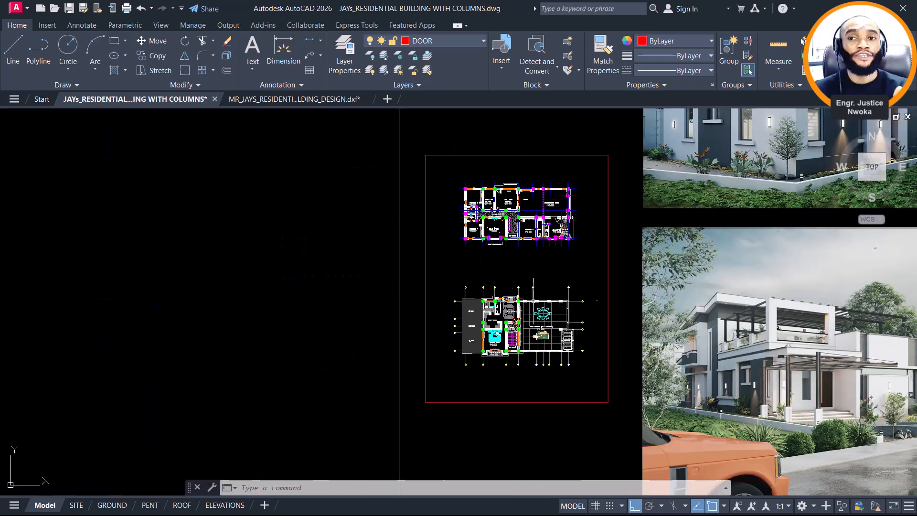
{"action": "scroll", "coordinate": [525, 354], "scroll_direction": "up", "scroll_amount": 4}
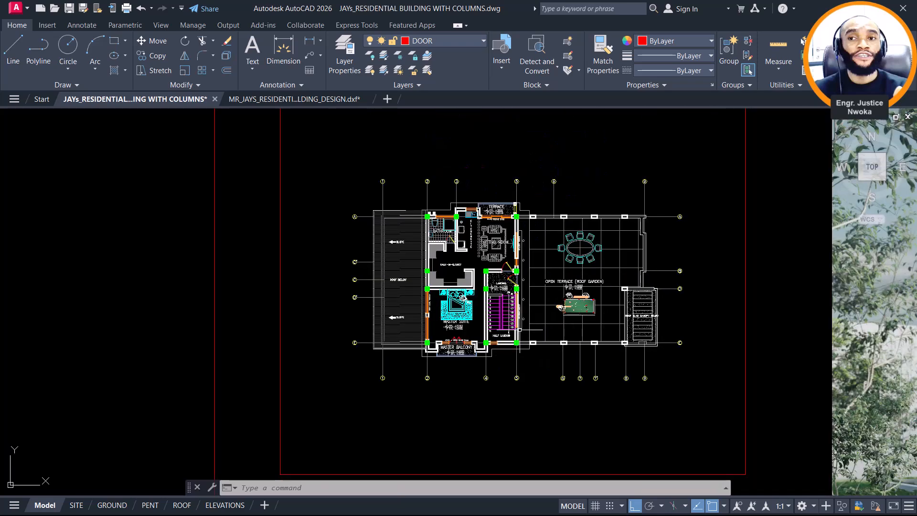
{"action": "scroll", "coordinate": [519, 324], "scroll_direction": "up", "scroll_amount": 2}
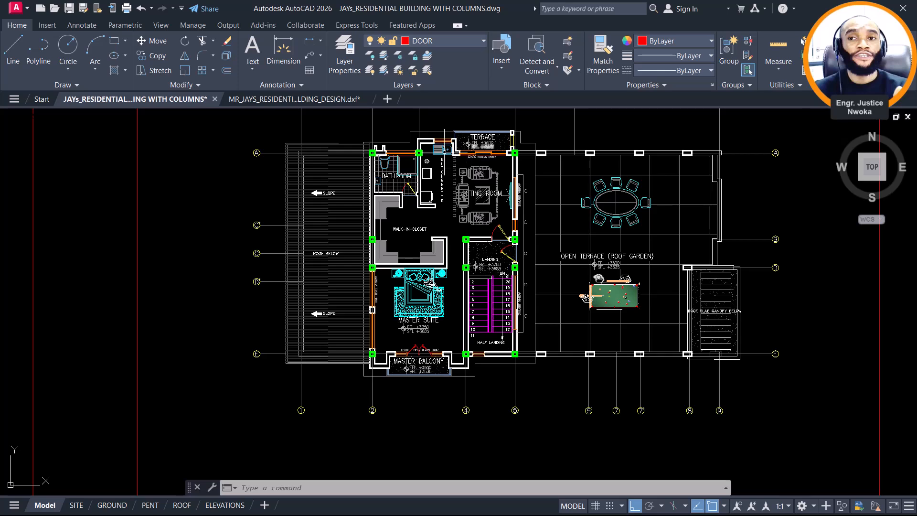
{"action": "scroll", "coordinate": [442, 158], "scroll_direction": "up", "scroll_amount": 2}
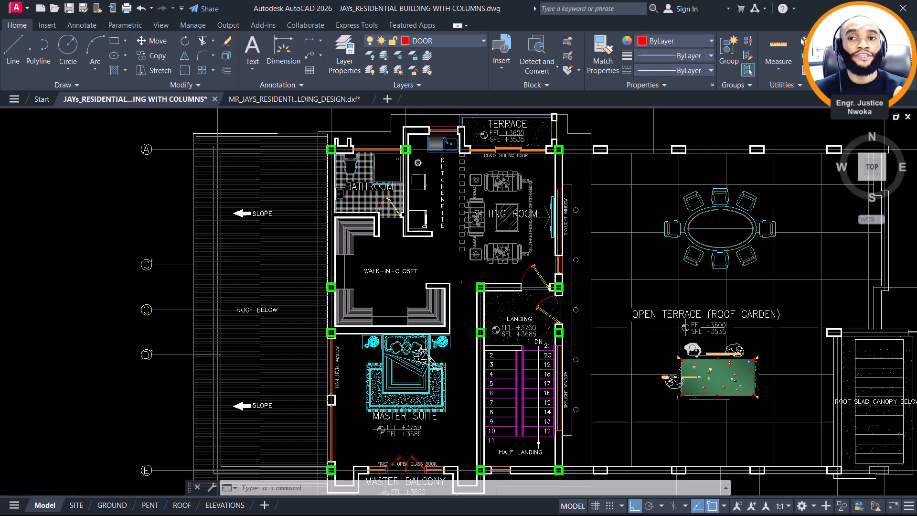
{"action": "scroll", "coordinate": [462, 304], "scroll_direction": "down", "scroll_amount": 4}
{"action": "mouse_move", "coordinate": [485, 199]}
{"action": "middle_mouse_down"}
{"action": "mouse_move", "coordinate": [483, 368]}
{"action": "mouse_move", "coordinate": [501, 251]}
{"action": "middle_mouse_up"}
{"action": "scroll", "coordinate": [601, 324], "scroll_direction": "up", "scroll_amount": 2}
{"action": "middle_click_drag", "start_coordinate": [578, 328], "coordinate": [678, 247]}
{"action": "scroll", "coordinate": [390, 204], "scroll_direction": "up", "scroll_amount": 2}
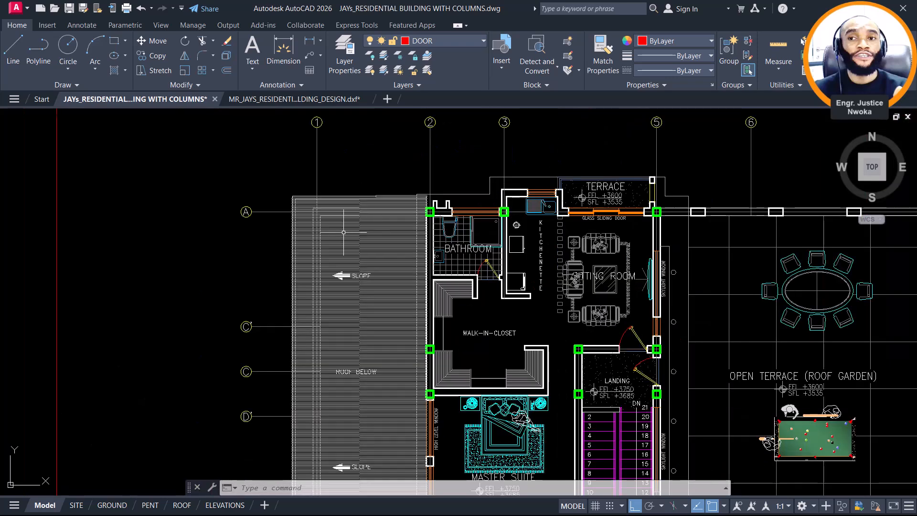
Examine the short piers along the edge of the open terrace (roof garden) on the upper floor plan
{"action": "scroll", "coordinate": [312, 230], "scroll_direction": "down", "scroll_amount": 4}
{"action": "scroll", "coordinate": [573, 287], "scroll_direction": "up", "scroll_amount": 2}
{"action": "scroll", "coordinate": [490, 235], "scroll_direction": "up", "scroll_amount": 2}
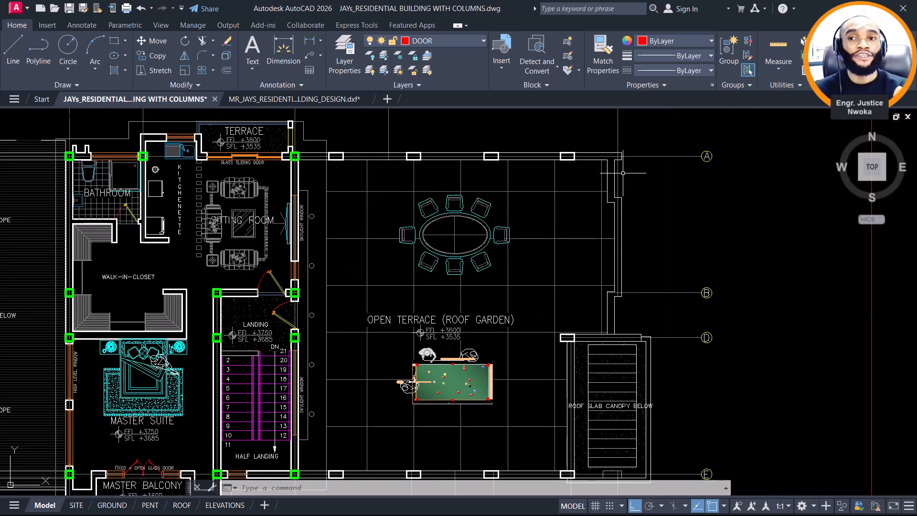
{"action": "scroll", "coordinate": [335, 155], "scroll_direction": "up", "scroll_amount": 4}
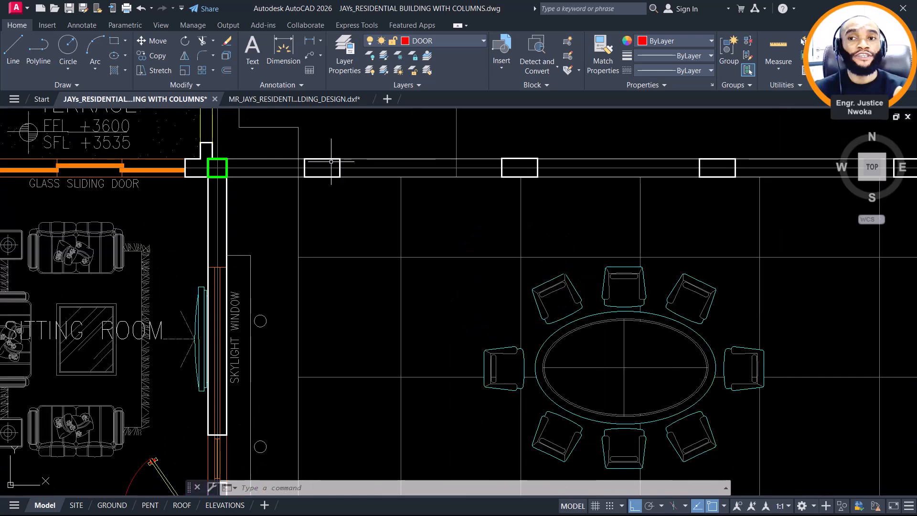
{"action": "scroll", "coordinate": [331, 161], "scroll_direction": "down", "scroll_amount": 2}
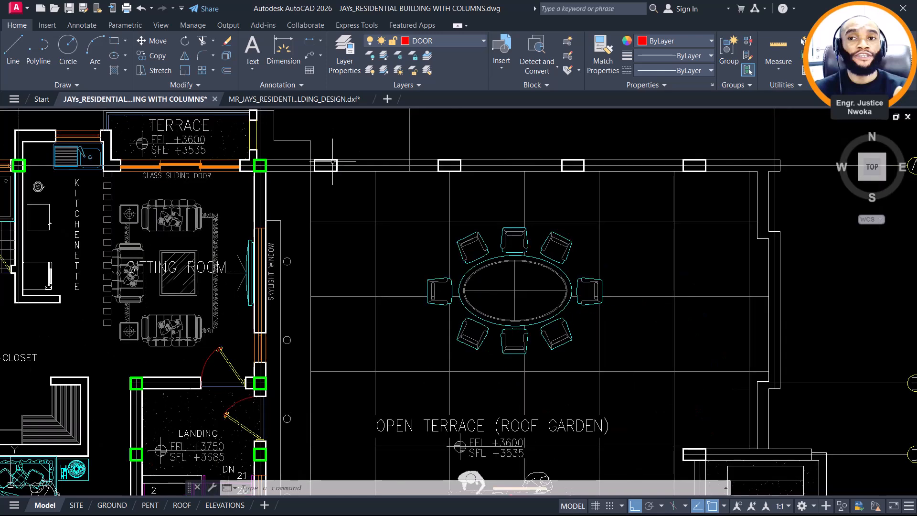
Compare the terrace piers on the plan with the balustrade posts in the exterior rendering
{"action": "scroll", "coordinate": [302, 232], "scroll_direction": "down", "scroll_amount": 8}
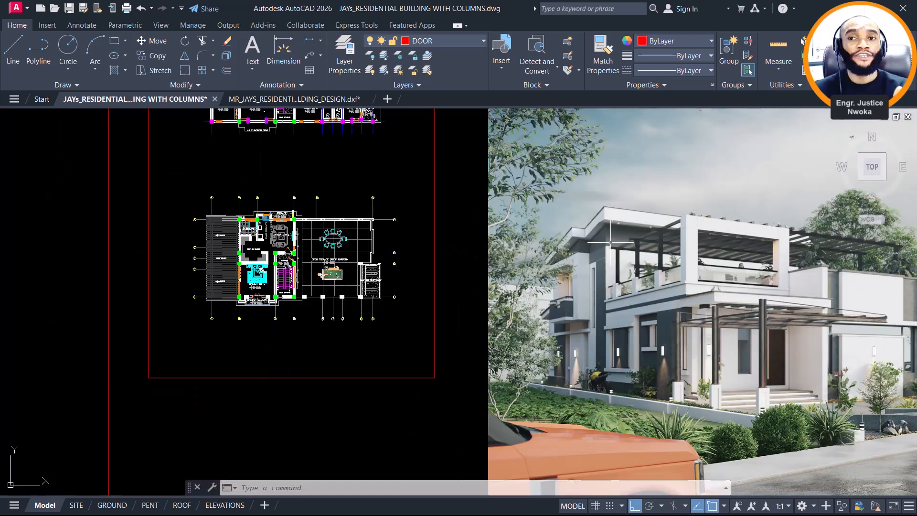
{"action": "scroll", "coordinate": [689, 290], "scroll_direction": "up", "scroll_amount": 6}
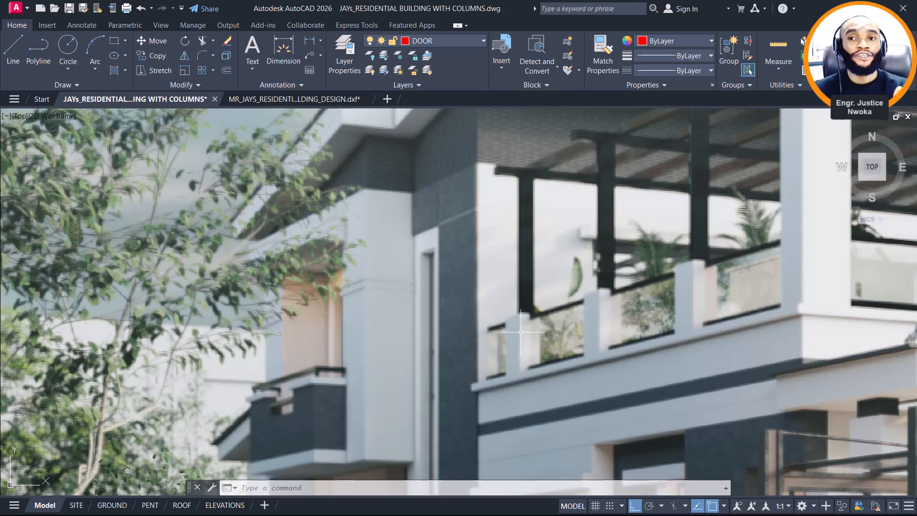
{"action": "scroll", "coordinate": [526, 332], "scroll_direction": "down", "scroll_amount": 4}
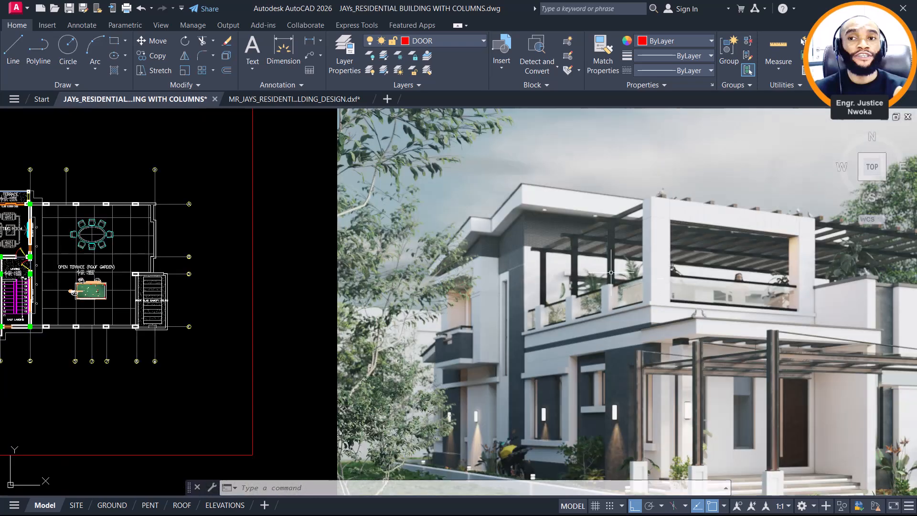
{"action": "scroll", "coordinate": [611, 259], "scroll_direction": "down", "scroll_amount": 2}
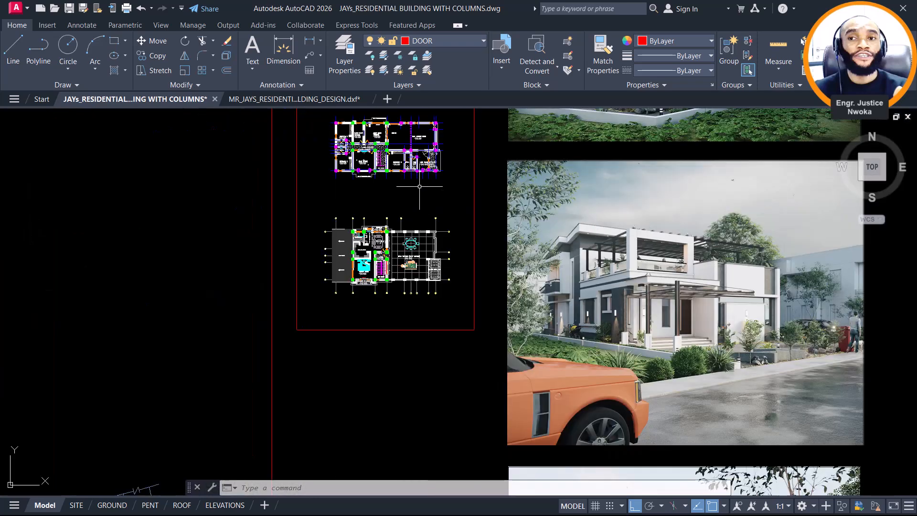
Return to the ground floor plan with columns and indicate its extent with a selection window
{"action": "scroll", "coordinate": [419, 186], "scroll_direction": "up", "scroll_amount": 4}
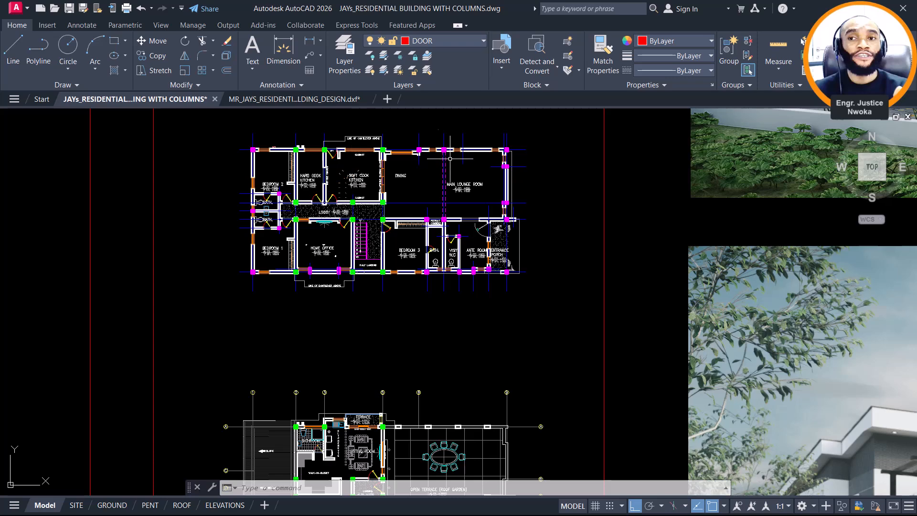
{"action": "middle_click_drag", "start_coordinate": [344, 154], "coordinate": [414, 172]}
{"action": "left_click", "coordinate": [629, 131]}
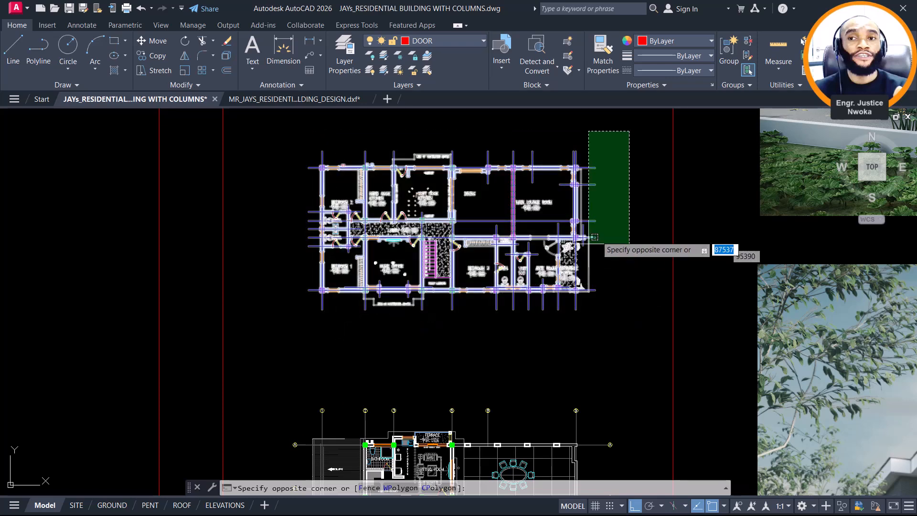
{"action": "left_click", "coordinate": [621, 211]}
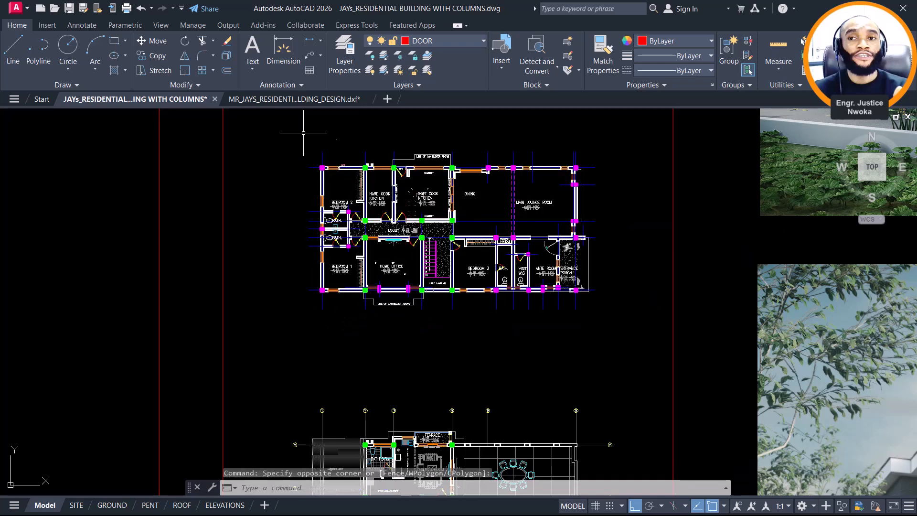
Switch to the DXF drawing of the ground floor plan and check the outer corner column of bedroom 1 and the overall layout
{"action": "left_click", "coordinate": [314, 99]}
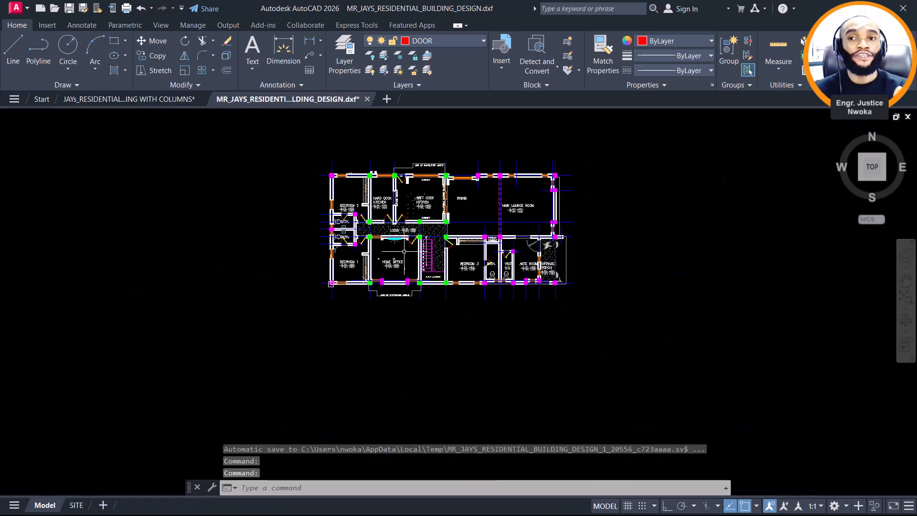
{"action": "scroll", "coordinate": [348, 276], "scroll_direction": "up", "scroll_amount": 8}
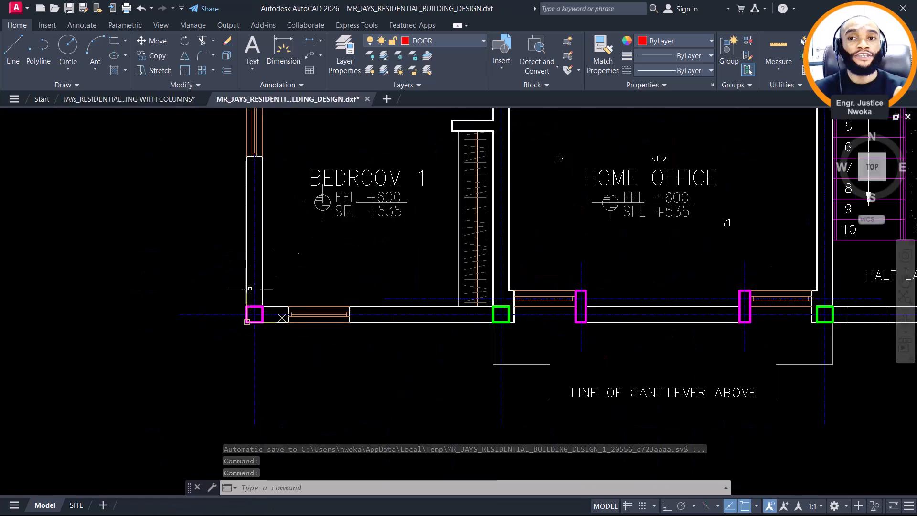
{"action": "scroll", "coordinate": [303, 308], "scroll_direction": "down", "scroll_amount": 4}
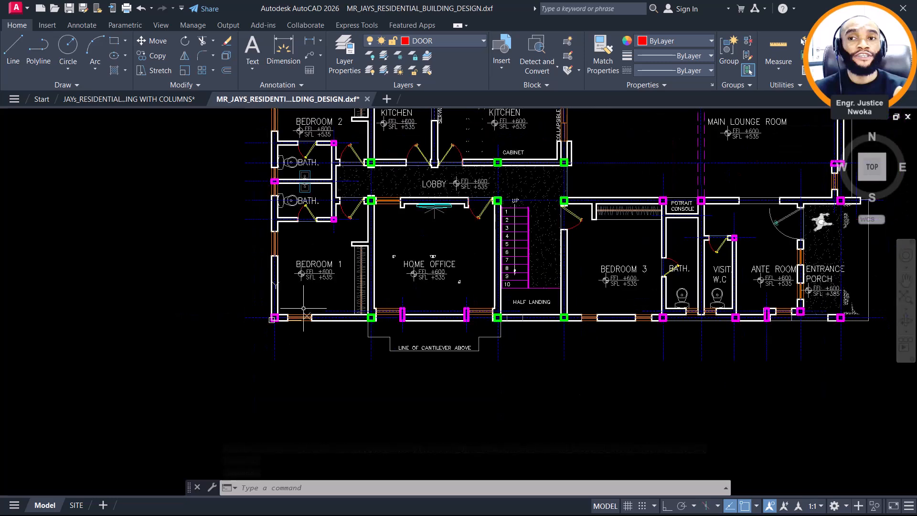
{"action": "scroll", "coordinate": [303, 308], "scroll_direction": "down", "scroll_amount": 2}
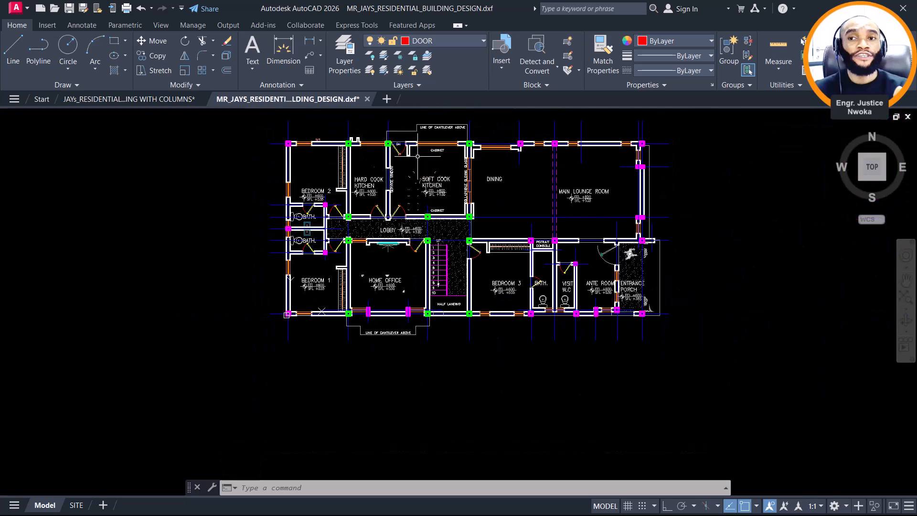
{"action": "scroll", "coordinate": [380, 258], "scroll_direction": "down", "scroll_amount": 4}
{"action": "scroll", "coordinate": [378, 235], "scroll_direction": "up", "scroll_amount": 2}
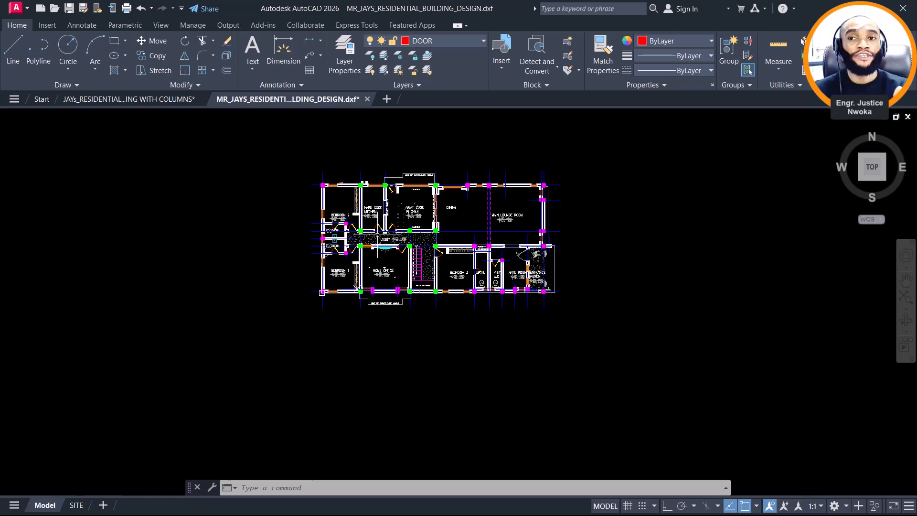
{"action": "scroll", "coordinate": [397, 207], "scroll_direction": "up", "scroll_amount": 3}
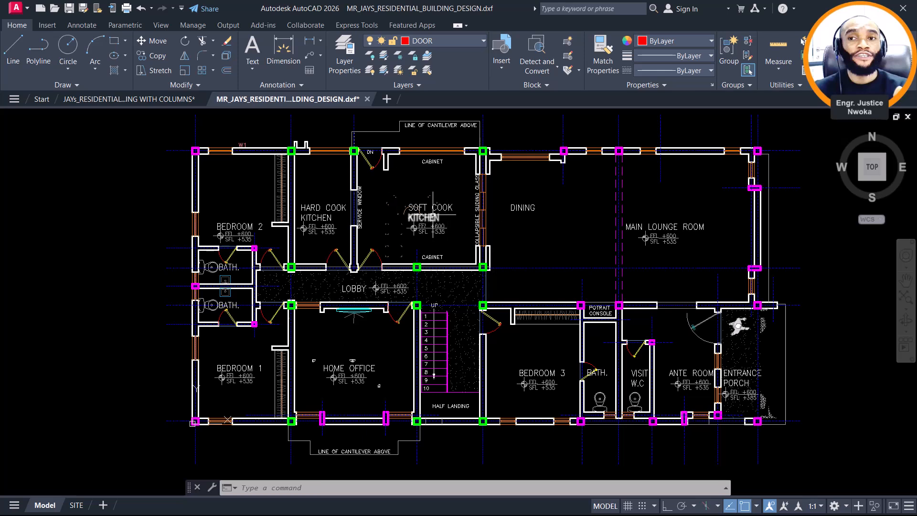
Switch to ProtaStructure and start a new project with the project code MR_JAYS_RESIDENTIAL_BUILDING_DESIGN
{"action": "mouse_move", "coordinate": [434, 205]}
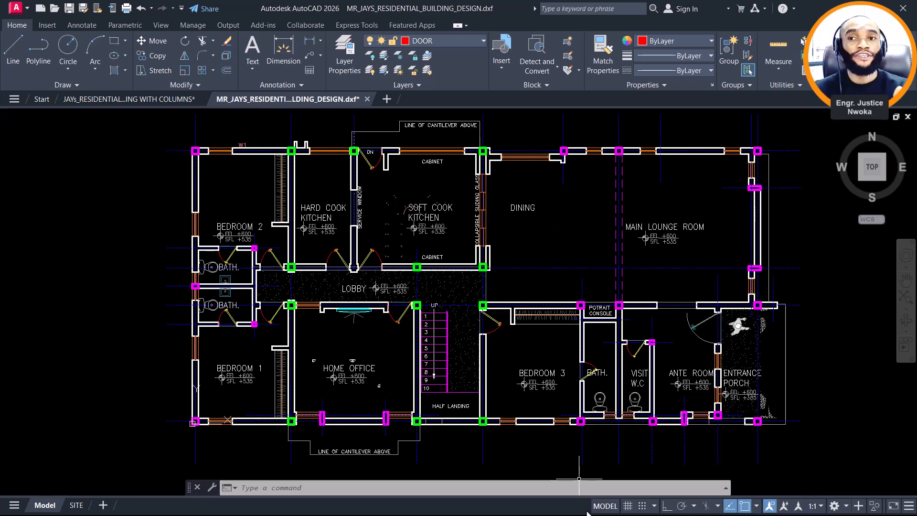
{"action": "left_click", "coordinate": [848, 7]}
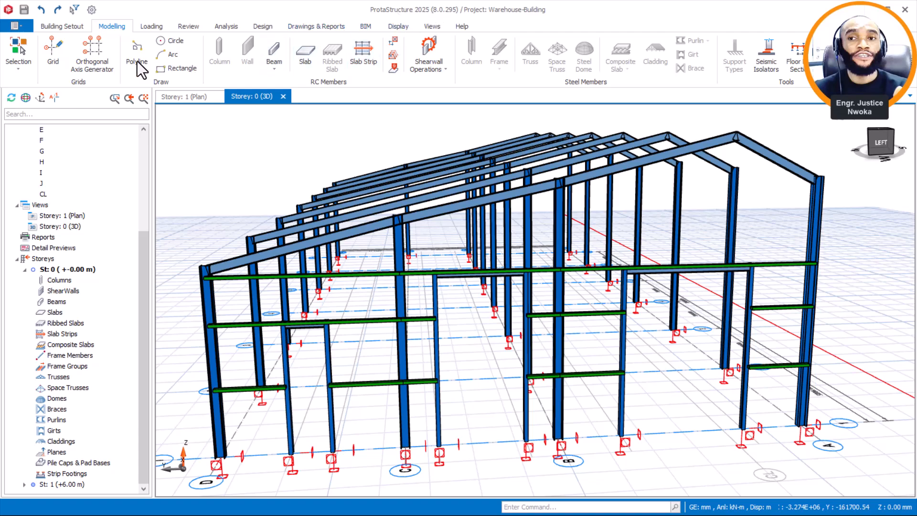
{"action": "mouse_move", "coordinate": [536, 143]}
{"action": "middle_mouse_down"}
{"action": "mouse_move", "coordinate": [526, 148]}
{"action": "mouse_move", "coordinate": [537, 158]}
{"action": "mouse_move", "coordinate": [549, 153]}
{"action": "mouse_move", "coordinate": [500, 160]}
{"action": "mouse_move", "coordinate": [492, 148]}
{"action": "mouse_move", "coordinate": [524, 148]}
{"action": "middle_mouse_up"}
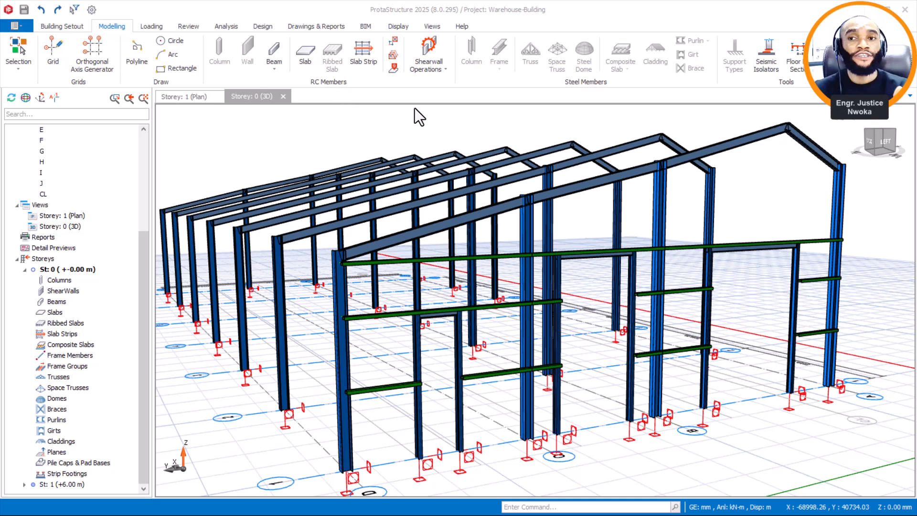
{"action": "left_click", "coordinate": [23, 26]}
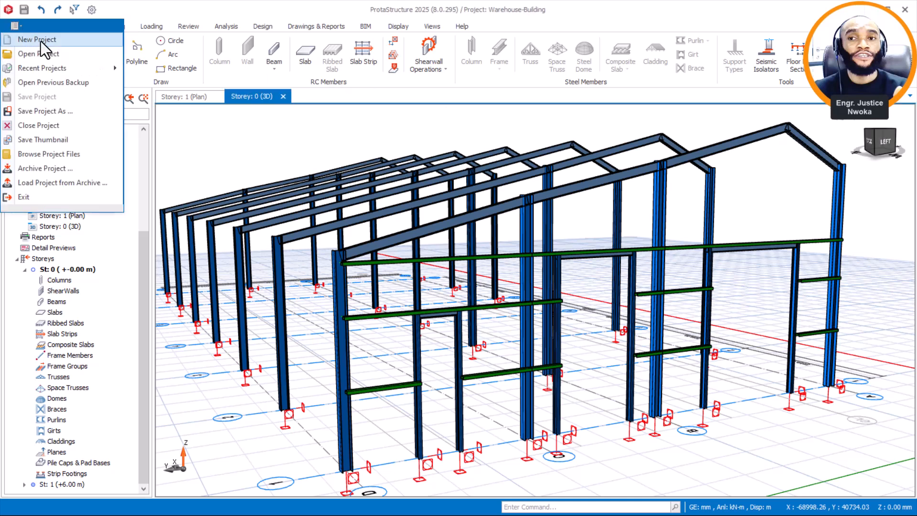
{"action": "left_click", "coordinate": [41, 40]}
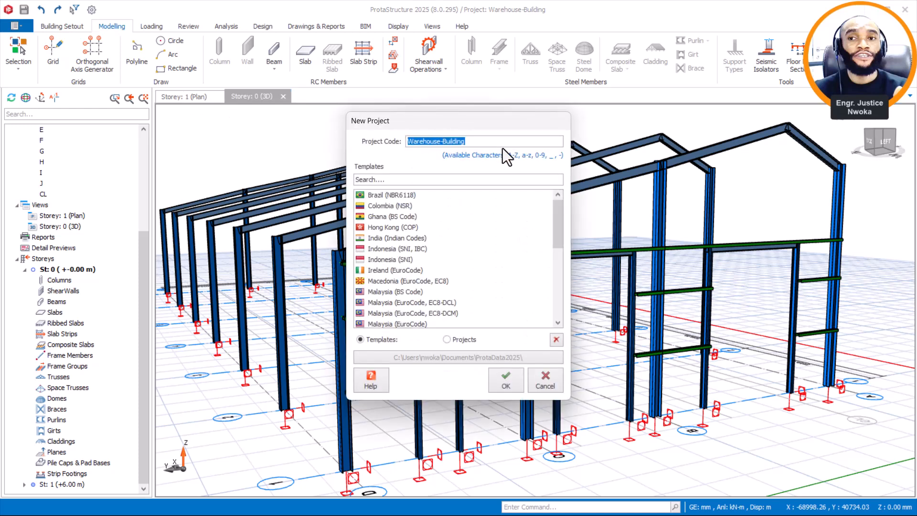
{"action": "left_click_drag", "start_coordinate": [467, 141], "coordinate": [404, 145]}
{"action": "type", "text": "MR_JAYS_RESIDENTIAL_BUILDING_DESIGN"}
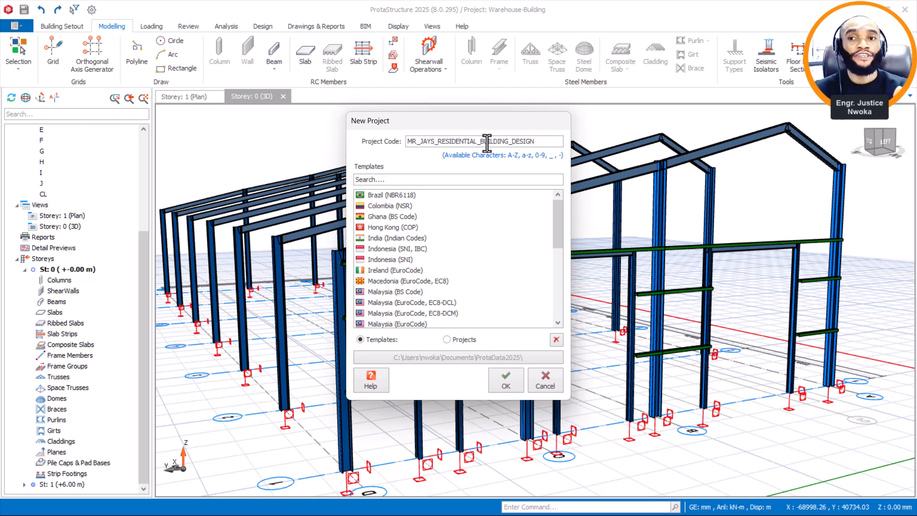
{"action": "left_click_drag", "start_coordinate": [421, 144], "coordinate": [415, 145]}
{"action": "left_click_drag", "start_coordinate": [541, 141], "coordinate": [402, 151]}
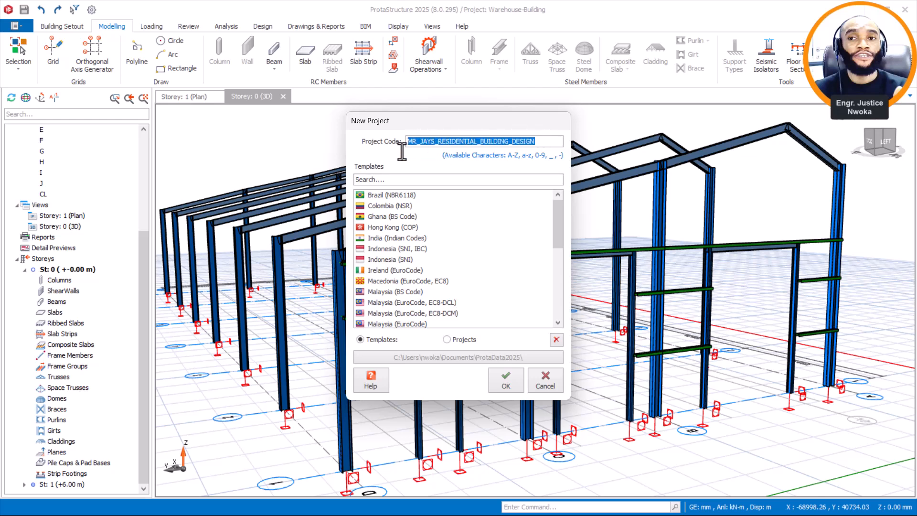
Choose the United Kingdom (EuroCode) template for the new project and create it
{"action": "scroll", "coordinate": [434, 257], "scroll_direction": "down", "scroll_amount": 3}
{"action": "scroll", "coordinate": [434, 260], "scroll_direction": "up", "scroll_amount": 3}
{"action": "scroll", "coordinate": [403, 199], "scroll_direction": "down", "scroll_amount": 1}
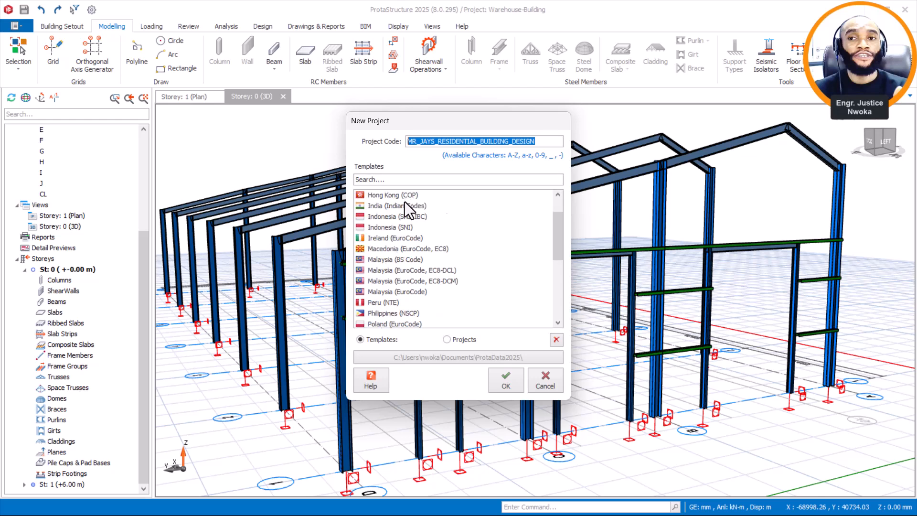
{"action": "scroll", "coordinate": [405, 200], "scroll_direction": "down", "scroll_amount": 2}
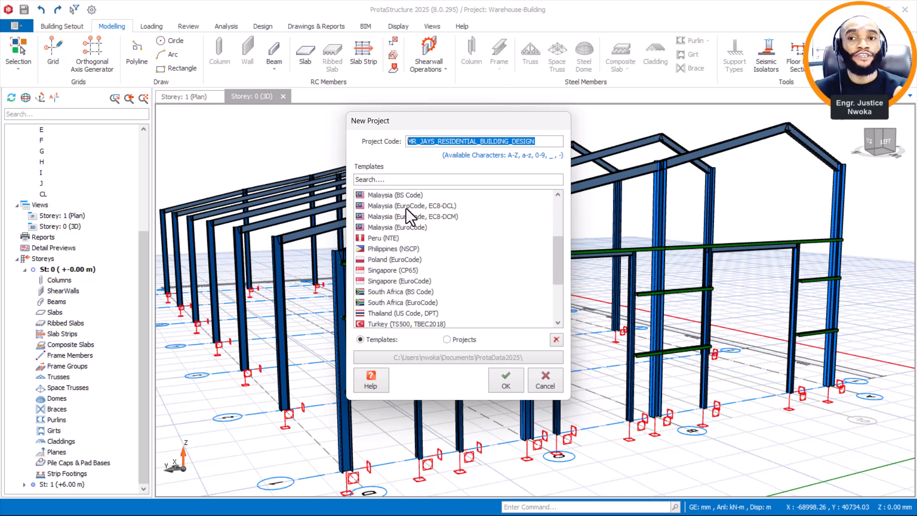
{"action": "scroll", "coordinate": [406, 211], "scroll_direction": "down", "scroll_amount": 3}
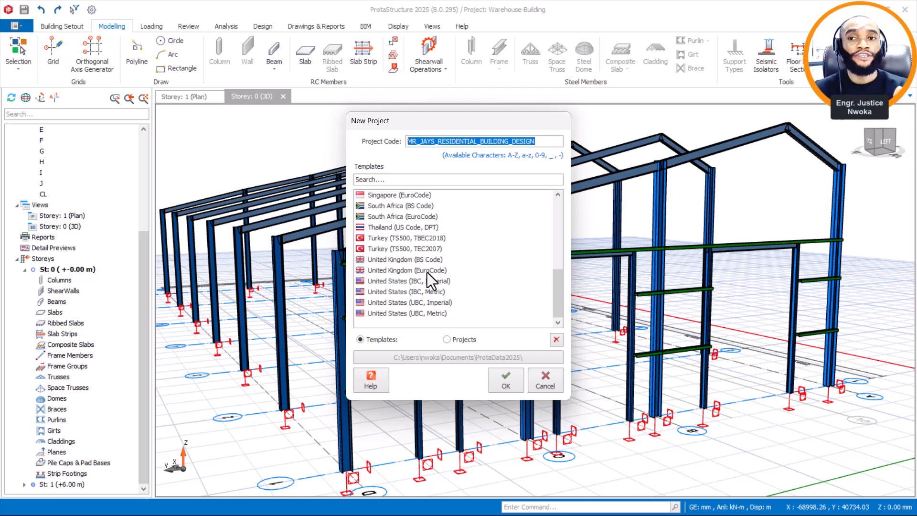
{"action": "left_click", "coordinate": [414, 260]}
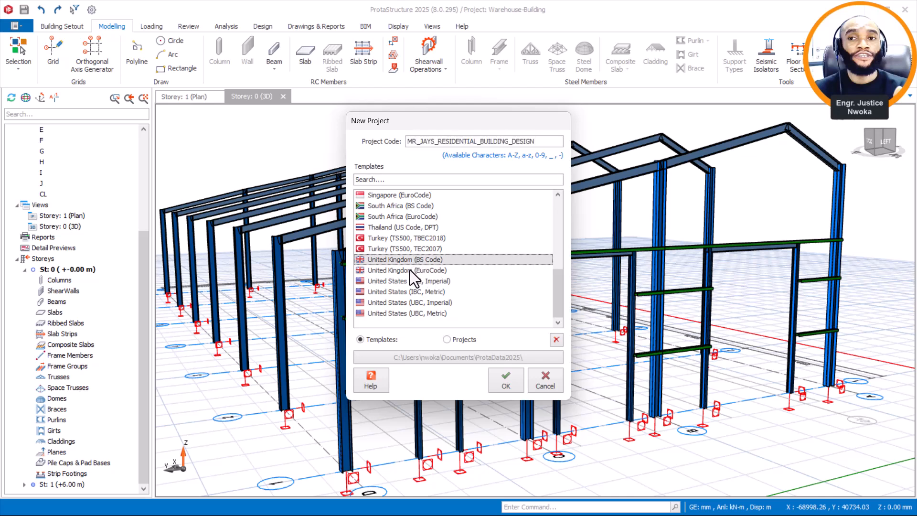
{"action": "left_click", "coordinate": [409, 271]}
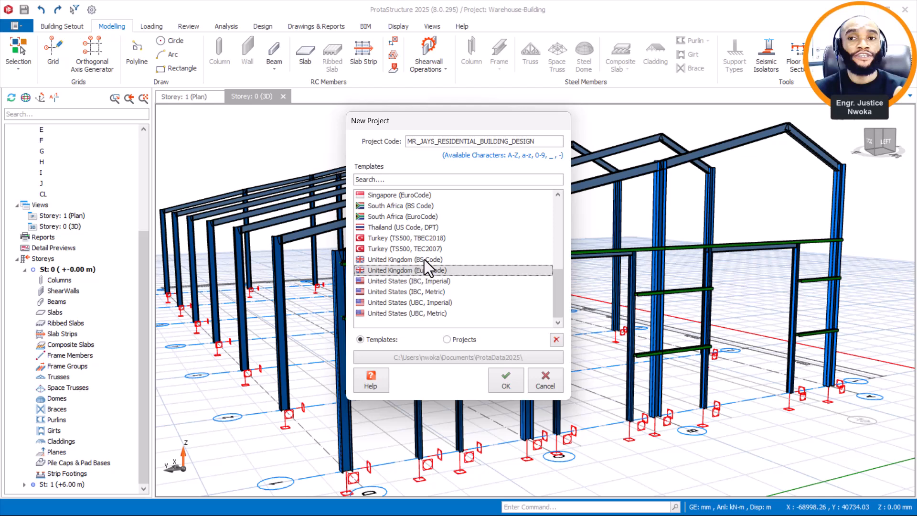
{"action": "left_click", "coordinate": [424, 259]}
{"action": "left_click", "coordinate": [418, 272]}
{"action": "left_click", "coordinate": [501, 380]}
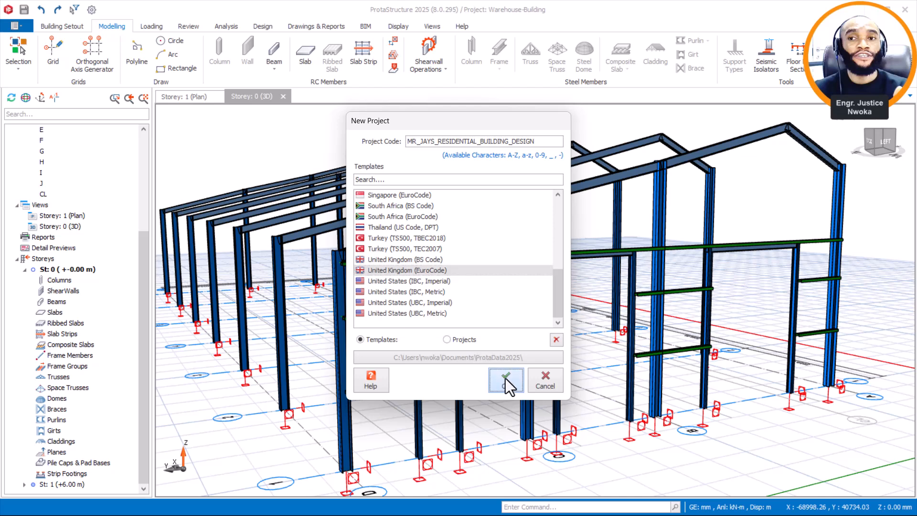
{"action": "left_click", "coordinate": [505, 378]}
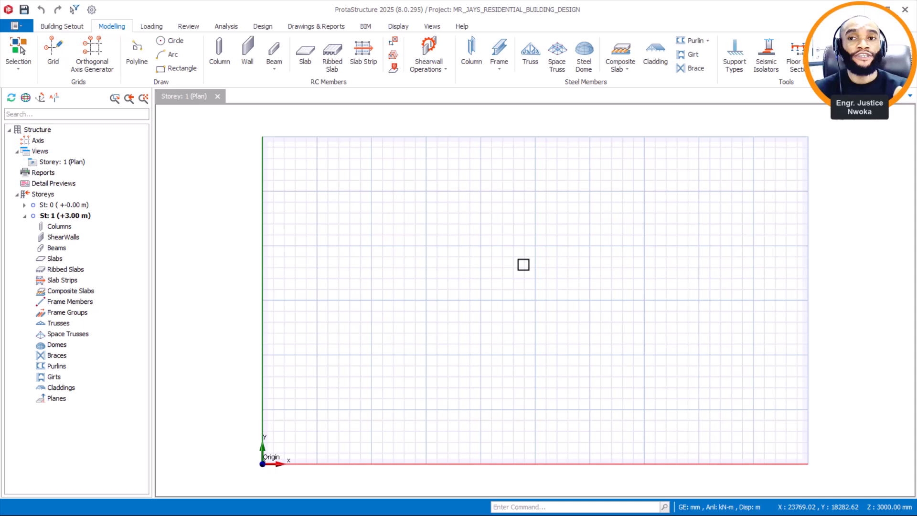
Add MR_JAYS_RESIDENTIAL_BUILDING_DESIGN from the desktop folder Protastructure 2025 Beginners as an external DXF reference drawing for storey 1
{"action": "middle_click_drag", "start_coordinate": [544, 248], "coordinate": [522, 242]}
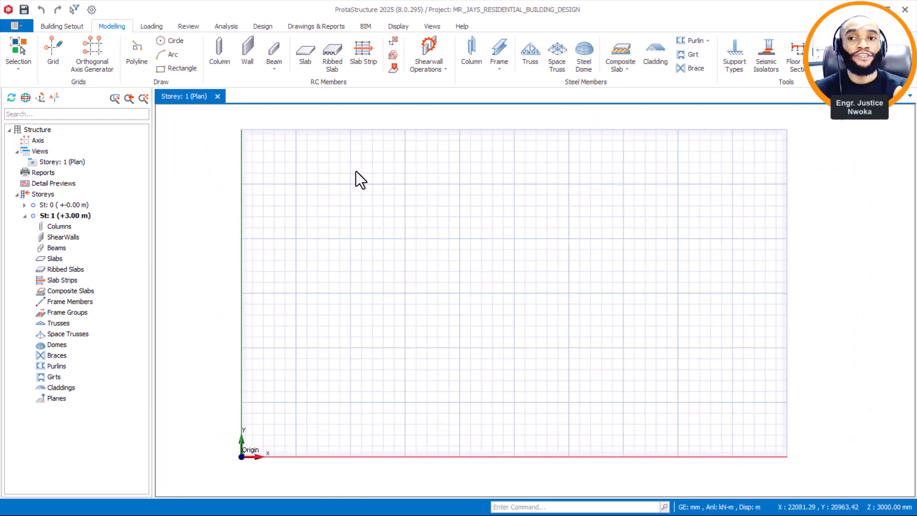
{"action": "left_click", "coordinate": [72, 28]}
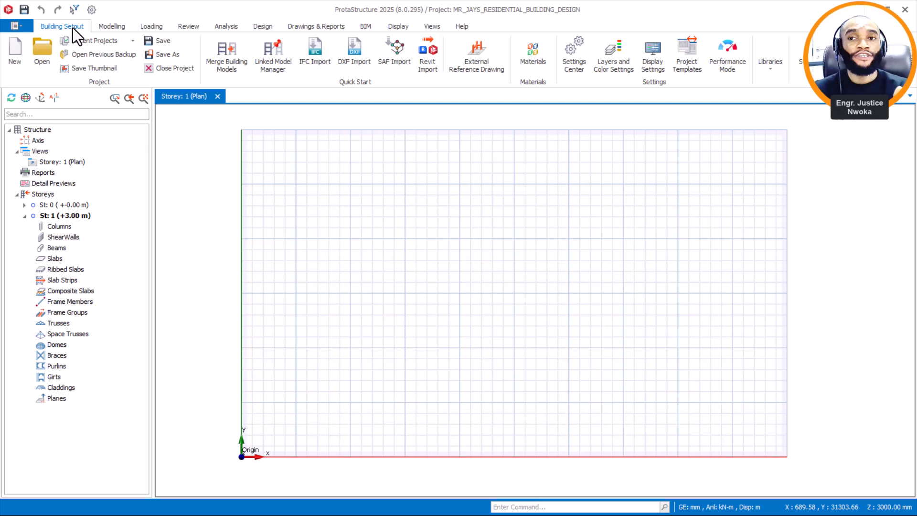
{"action": "left_click", "coordinate": [490, 52]}
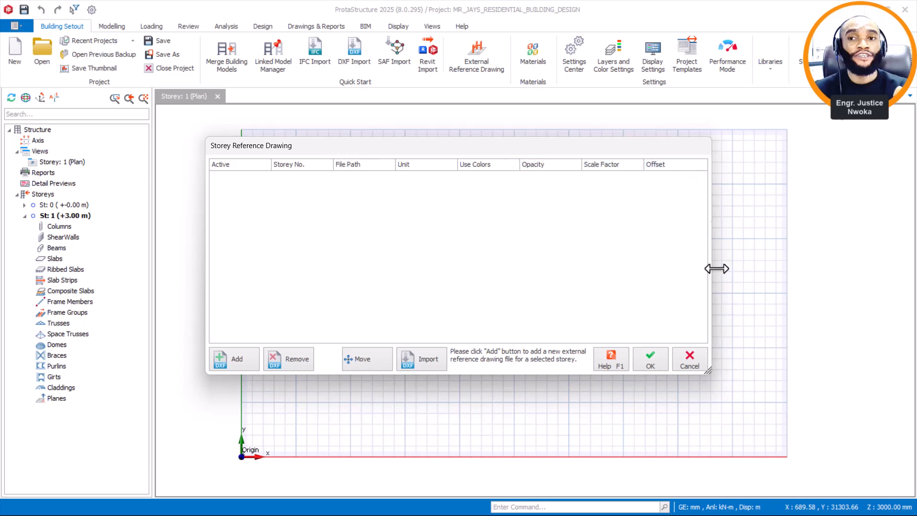
{"action": "left_click", "coordinate": [228, 360]}
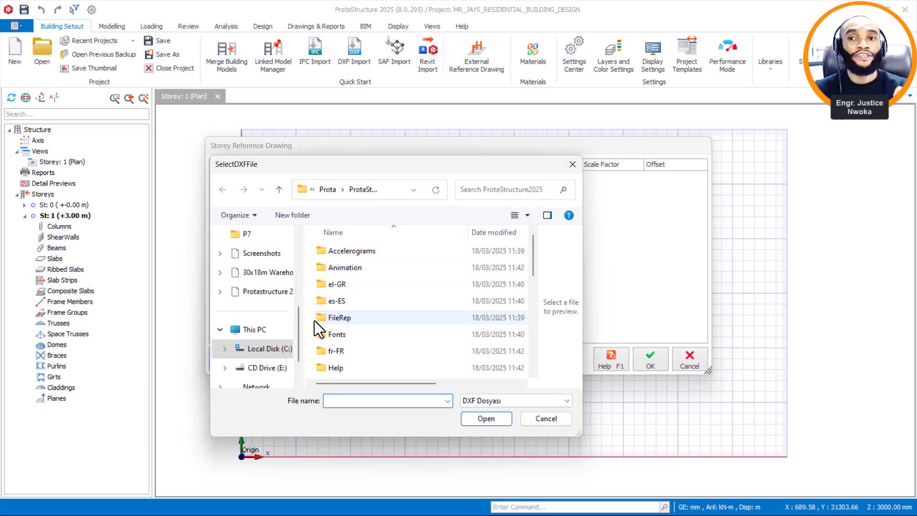
{"action": "left_click_drag", "start_coordinate": [535, 253], "coordinate": [534, 267]}
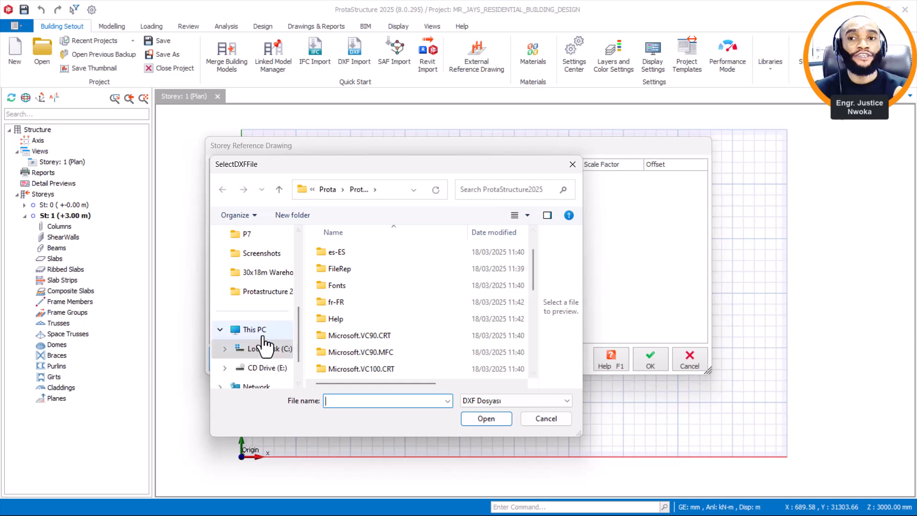
{"action": "scroll", "coordinate": [280, 275], "scroll_direction": "up", "scroll_amount": 3}
{"action": "left_click", "coordinate": [259, 297]}
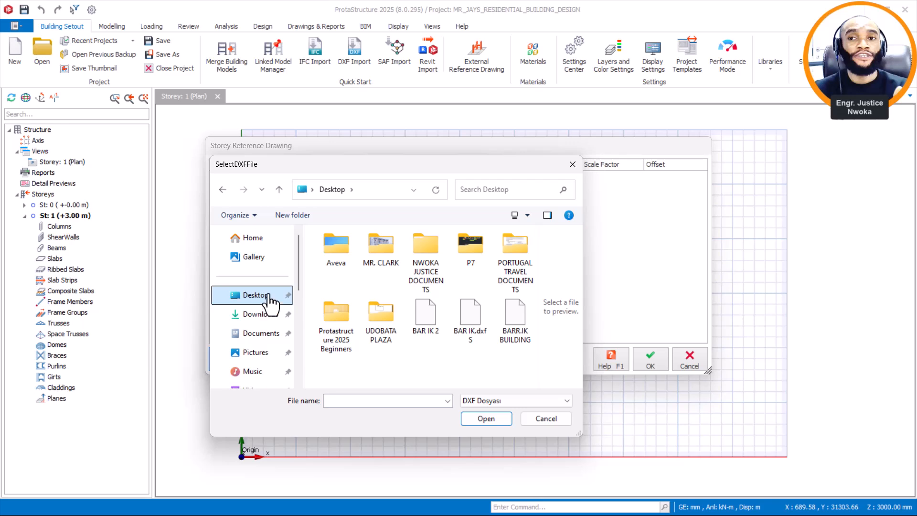
{"action": "double_click", "coordinate": [336, 320]}
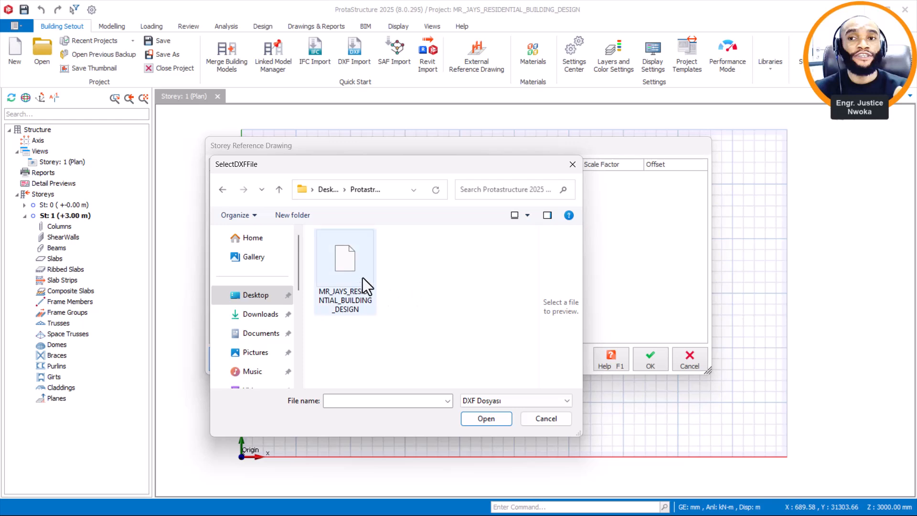
{"action": "left_click", "coordinate": [342, 264]}
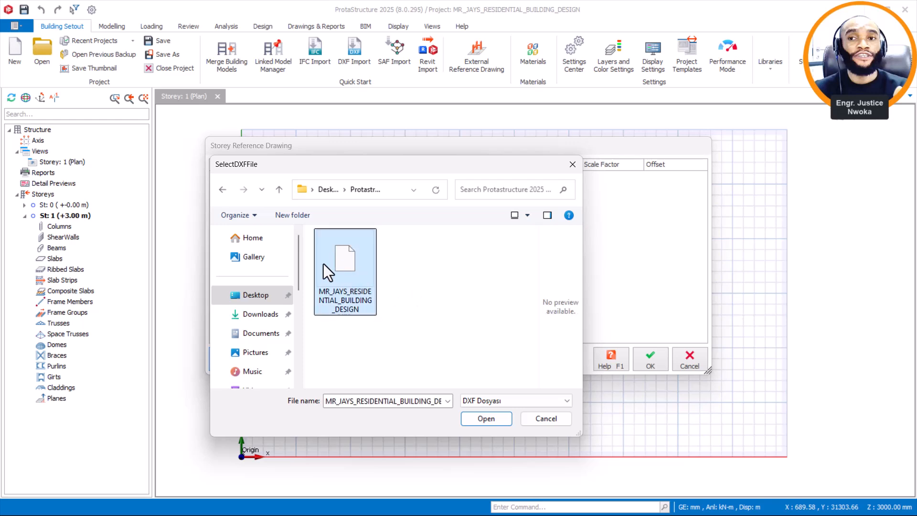
{"action": "left_click", "coordinate": [485, 418]}
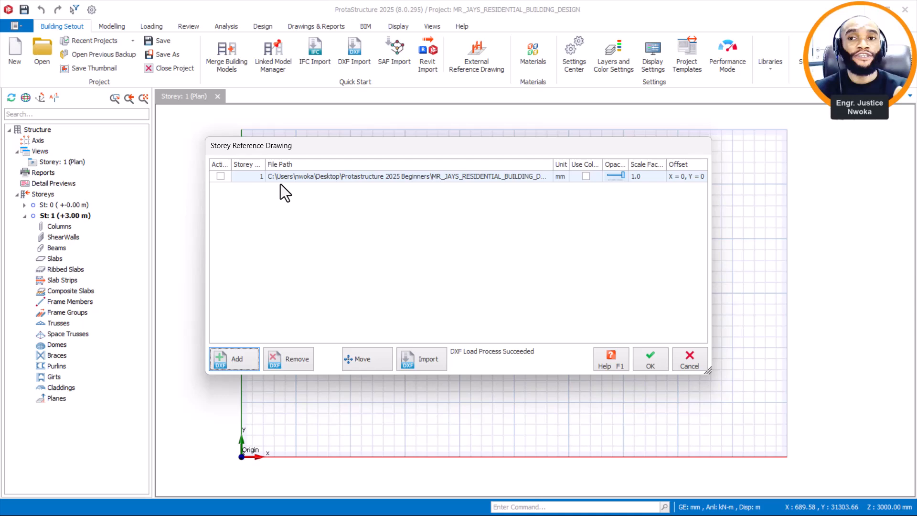
Activate the storey 1 reference drawing and display it in its own colours
{"action": "mouse_move", "coordinate": [349, 144]}
{"action": "left_mouse_down"}
{"action": "mouse_move", "coordinate": [725, 228]}
{"action": "mouse_move", "coordinate": [288, 139]}
{"action": "mouse_move", "coordinate": [392, 156]}
{"action": "left_mouse_up"}
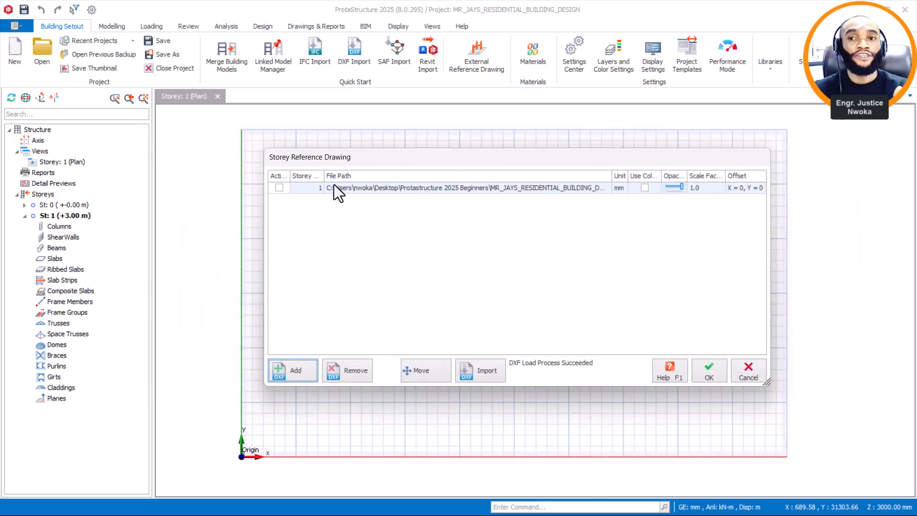
{"action": "left_click", "coordinate": [279, 187]}
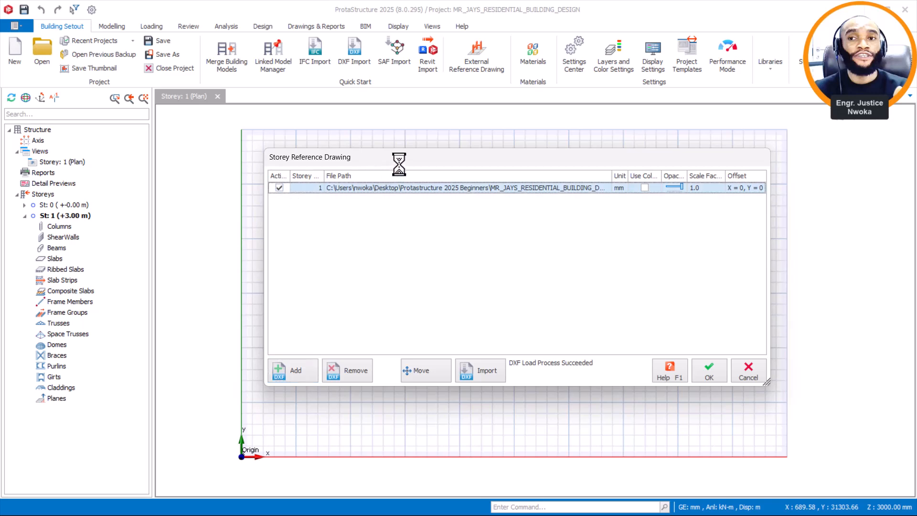
{"action": "left_click_drag", "start_coordinate": [402, 161], "coordinate": [577, 145]}
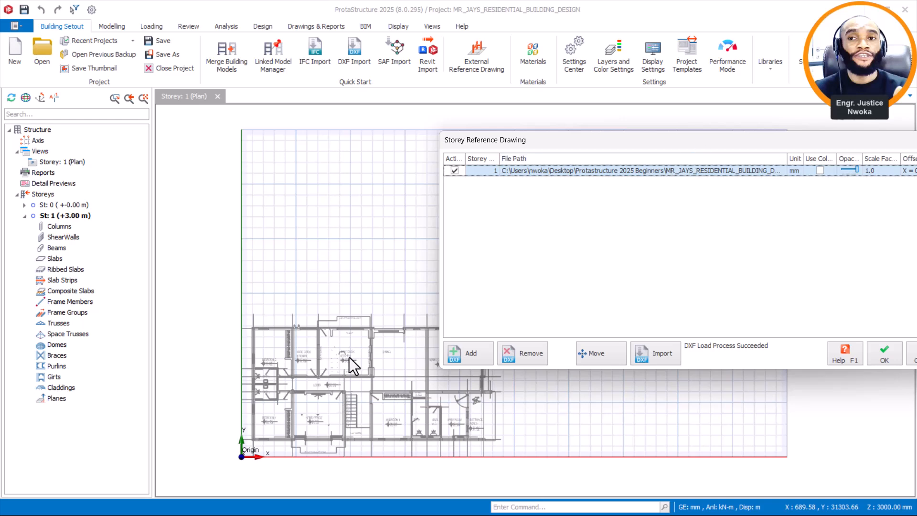
{"action": "mouse_move", "coordinate": [689, 145]}
{"action": "left_mouse_down"}
{"action": "mouse_move", "coordinate": [606, 153]}
{"action": "mouse_move", "coordinate": [555, 133]}
{"action": "left_mouse_up"}
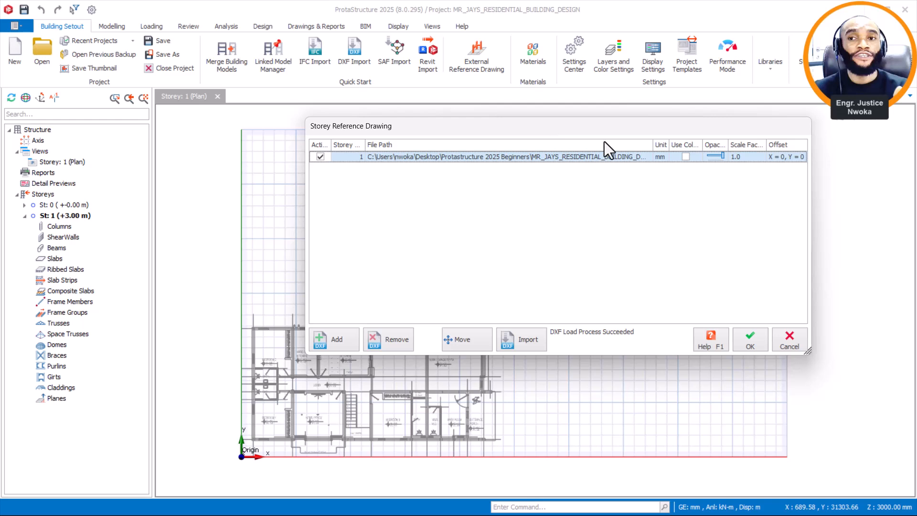
{"action": "left_click", "coordinate": [687, 156]}
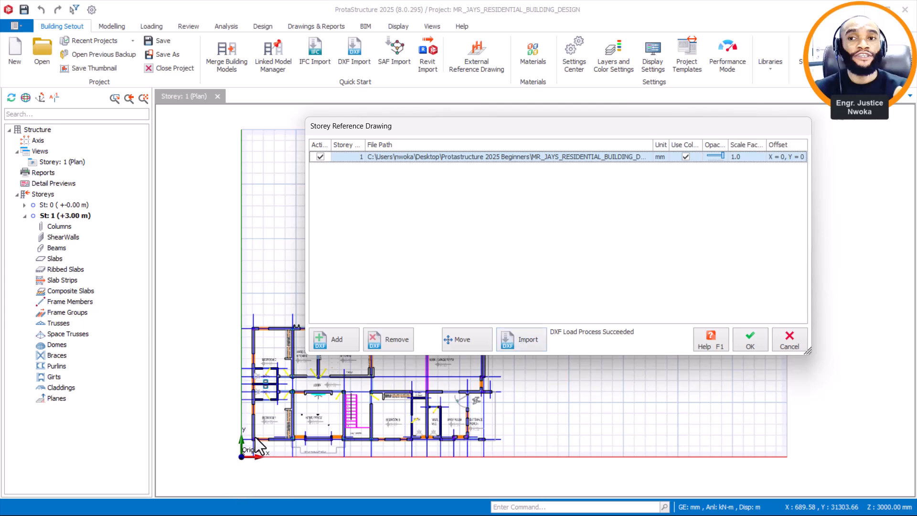
Import only the grids and columns from the DXF into the model, excluding walls, and accept the reference drawing settings
{"action": "left_click", "coordinate": [524, 341]}
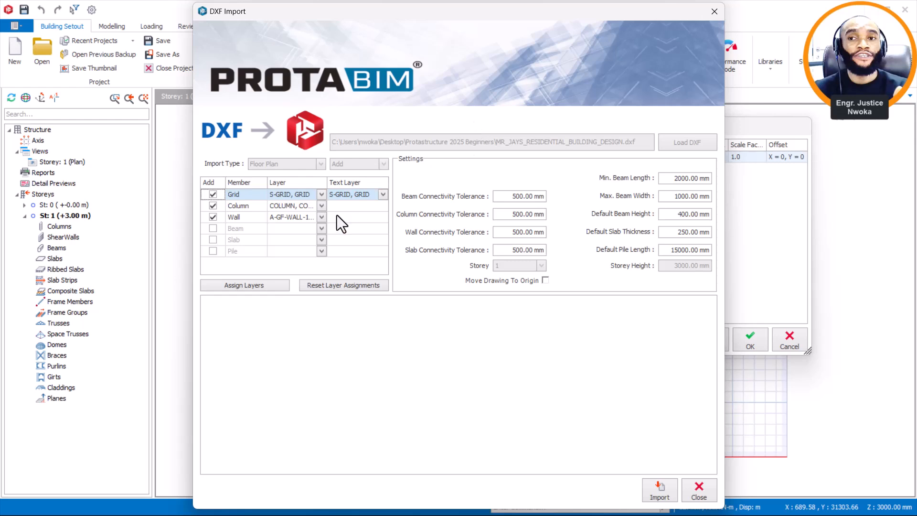
{"action": "left_click", "coordinate": [213, 218]}
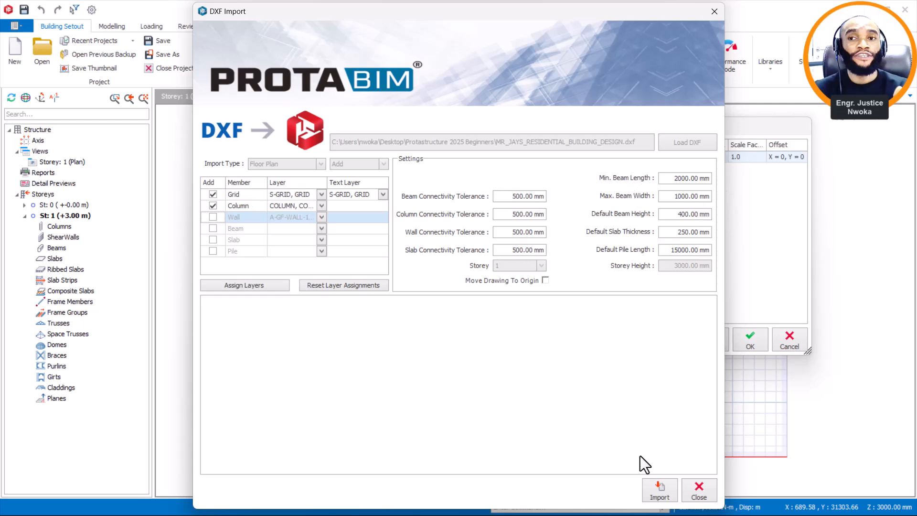
{"action": "left_click", "coordinate": [666, 491]}
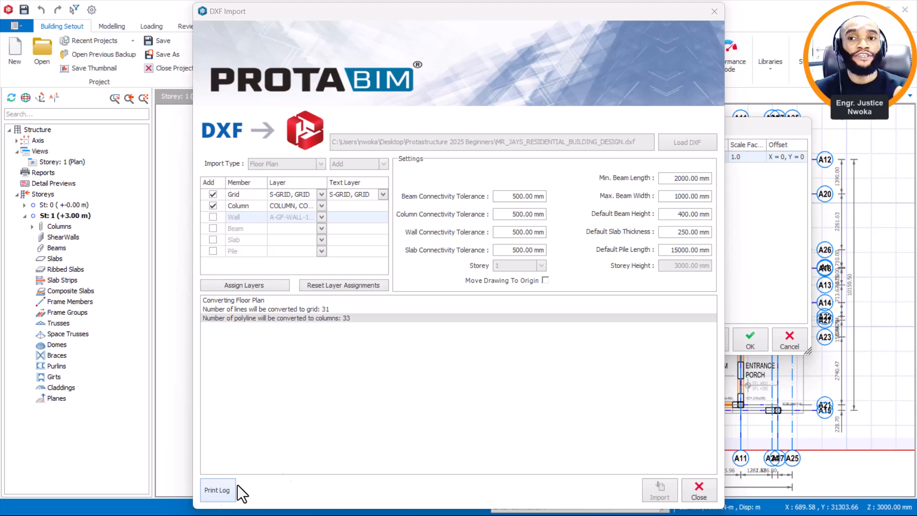
{"action": "left_click", "coordinate": [704, 493]}
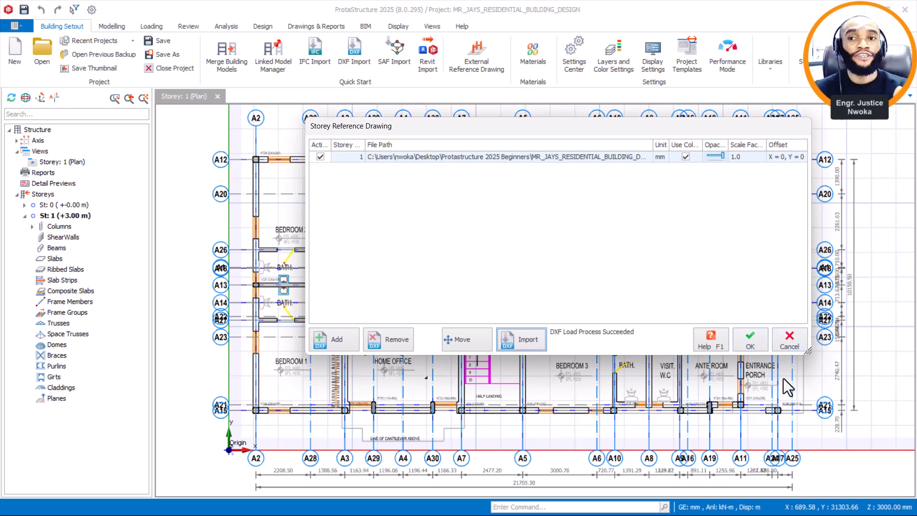
{"action": "left_click", "coordinate": [759, 339]}
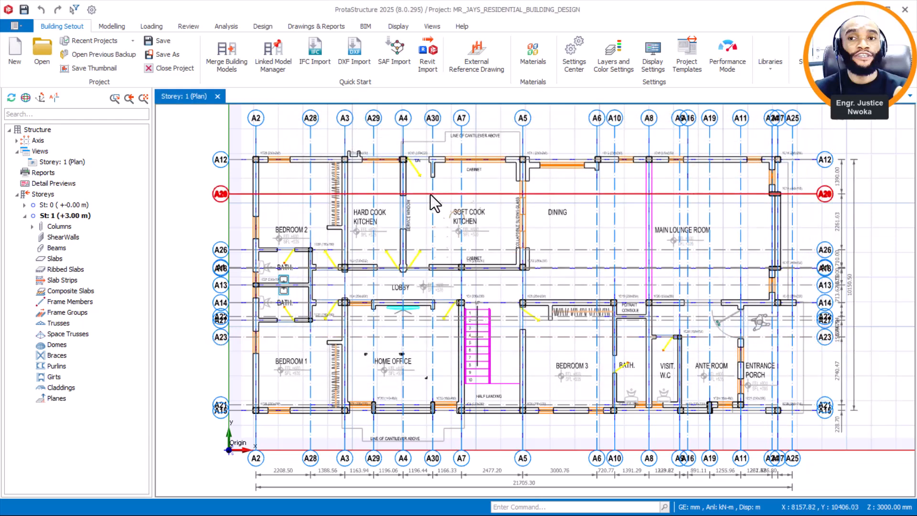
Inspect the imported columns and their size labels along the outer wall of bedroom 2
{"action": "scroll", "coordinate": [260, 162], "scroll_direction": "up", "scroll_amount": 5}
{"action": "scroll", "coordinate": [290, 172], "scroll_direction": "up", "scroll_amount": 3}
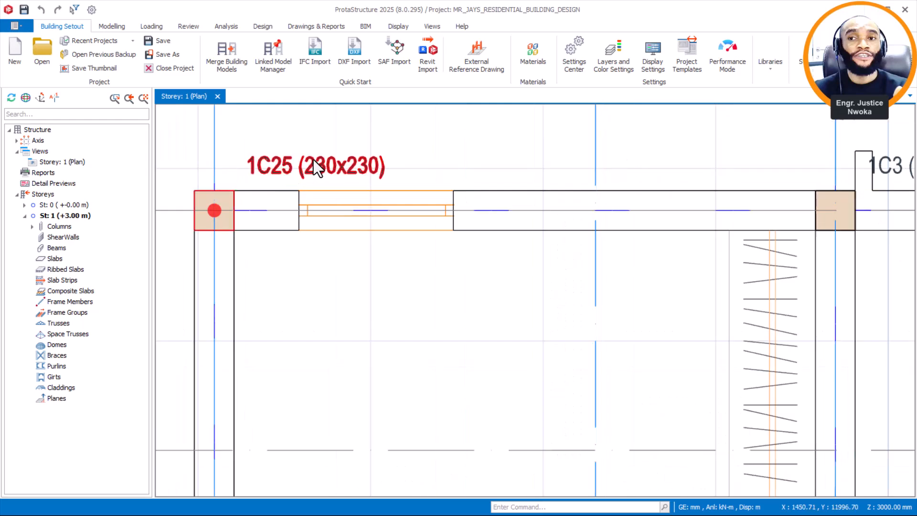
{"action": "scroll", "coordinate": [302, 178], "scroll_direction": "down", "scroll_amount": 3}
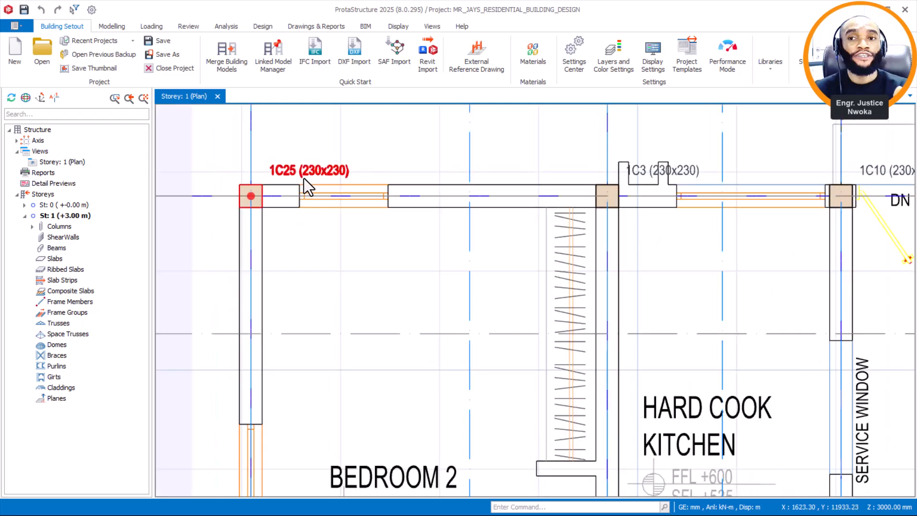
Open a 3D physical model view of storey 1
{"action": "left_click", "coordinate": [37, 151]}
{"action": "right_click", "coordinate": [41, 151]}
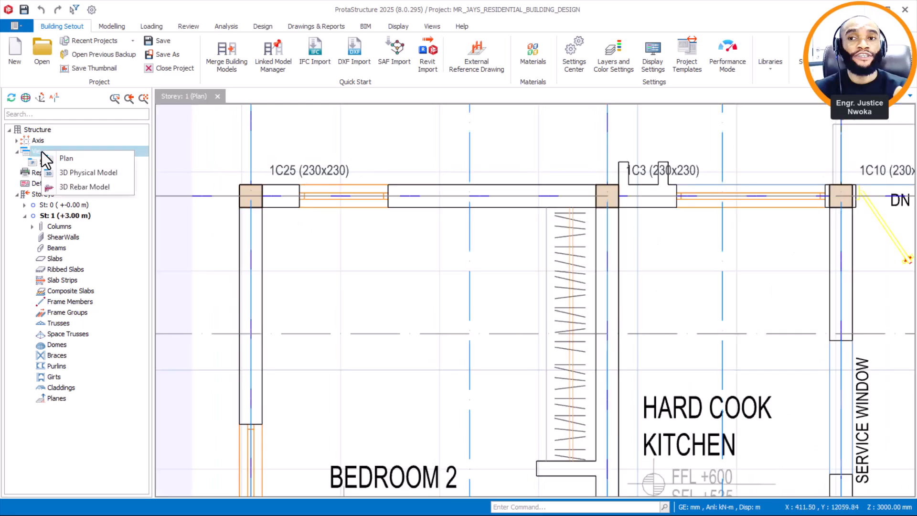
{"action": "left_click", "coordinate": [82, 172]}
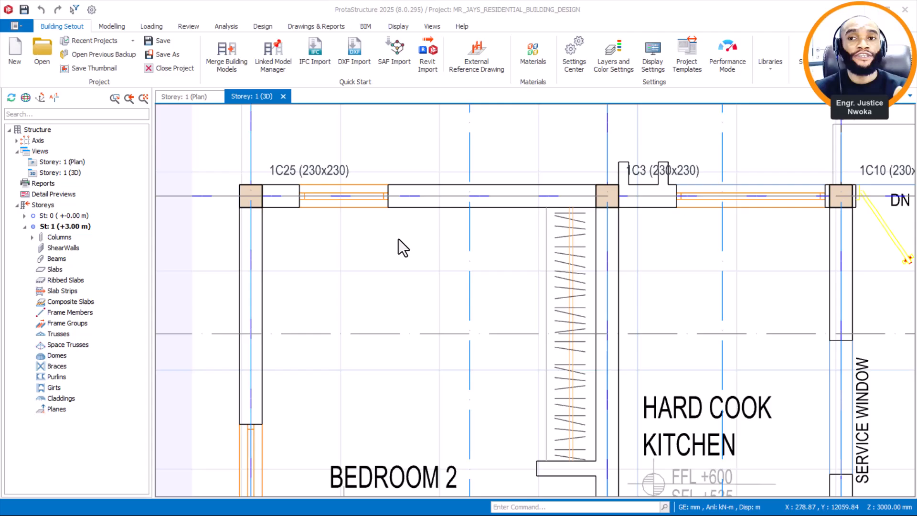
Examine the imported storey 1 columns in 3D around the main lounge corner of the building
{"action": "middle_click_drag", "start_coordinate": [453, 270], "coordinate": [418, 276]}
{"action": "middle_click_drag", "start_coordinate": [612, 335], "coordinate": [507, 287]}
{"action": "scroll", "coordinate": [627, 337], "scroll_direction": "up", "scroll_amount": 2}
{"action": "scroll", "coordinate": [627, 336], "scroll_direction": "up", "scroll_amount": 1}
{"action": "middle_click_drag", "start_coordinate": [651, 334], "coordinate": [471, 294]}
{"action": "middle_click_drag", "start_coordinate": [603, 286], "coordinate": [428, 293]}
{"action": "middle_click_drag", "start_coordinate": [524, 294], "coordinate": [493, 285]}
{"action": "middle_click_drag", "start_coordinate": [488, 303], "coordinate": [454, 319]}
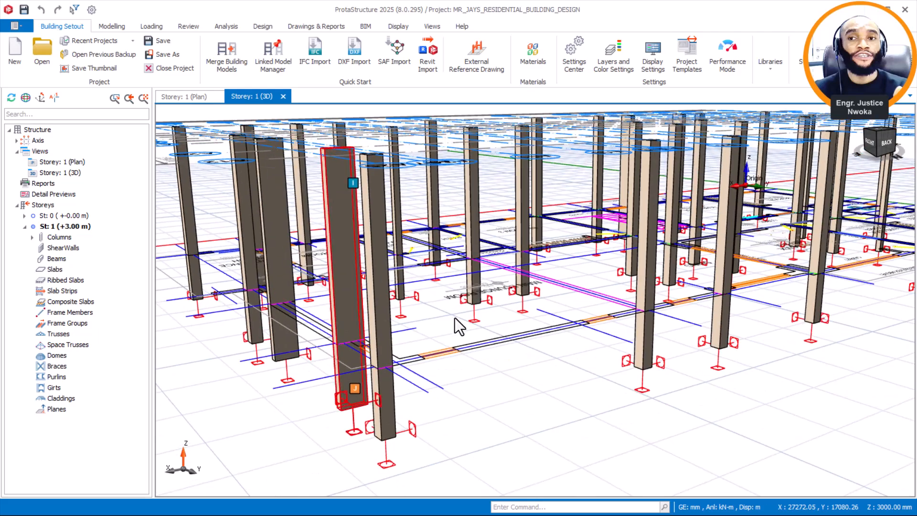
{"action": "scroll", "coordinate": [508, 326], "scroll_direction": "up", "scroll_amount": 5}
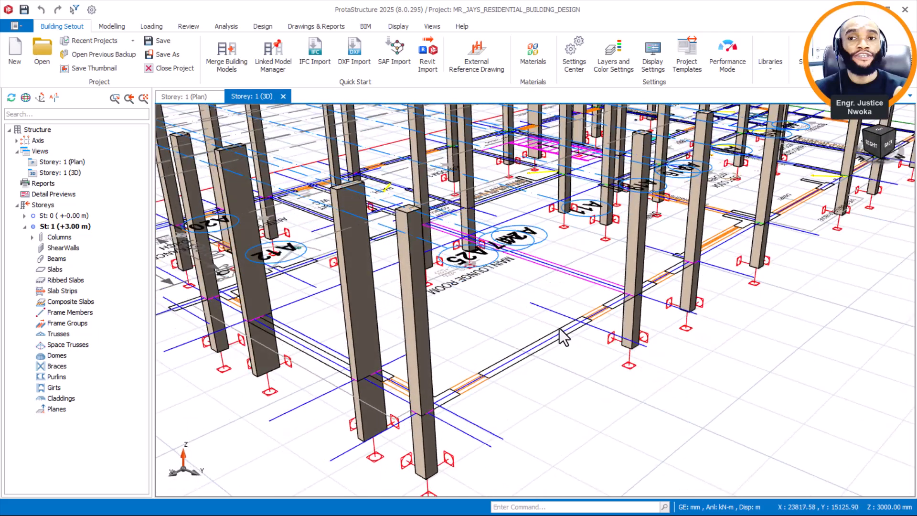
{"action": "scroll", "coordinate": [566, 321], "scroll_direction": "down", "scroll_amount": 2}
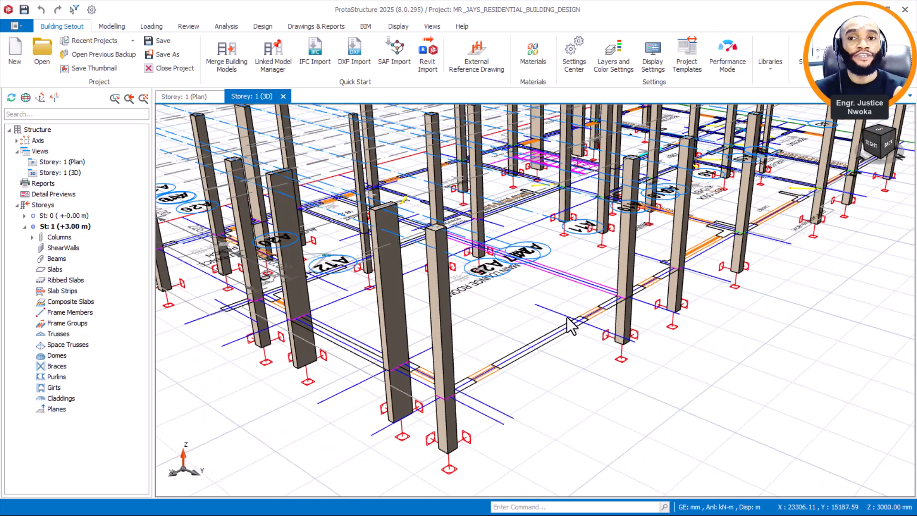
{"action": "mouse_move", "coordinate": [531, 326]}
{"action": "middle_mouse_down", "text": "shift"}
{"action": "mouse_move", "coordinate": [590, 325]}
{"action": "mouse_move", "coordinate": [452, 325]}
{"action": "mouse_move", "coordinate": [702, 311]}
{"action": "middle_mouse_up", "text": "shift"}
{"action": "scroll", "coordinate": [496, 311], "scroll_direction": "down", "scroll_amount": 4}
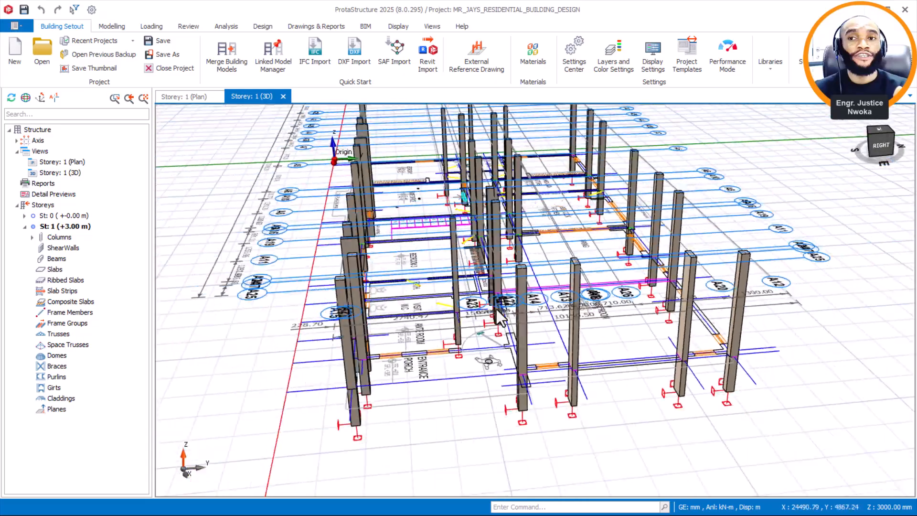
Examine the 3D columns along the front side, by bedroom 3, the bath and the visitors' W.C
{"action": "mouse_move", "coordinate": [423, 311]}
{"action": "middle_mouse_down", "text": "shift"}
{"action": "mouse_move", "coordinate": [447, 305]}
{"action": "mouse_move", "coordinate": [459, 319]}
{"action": "mouse_move", "coordinate": [492, 324]}
{"action": "mouse_move", "coordinate": [470, 328]}
{"action": "mouse_move", "coordinate": [458, 317]}
{"action": "mouse_move", "coordinate": [489, 315]}
{"action": "middle_mouse_up", "text": "shift"}
{"action": "scroll", "coordinate": [446, 305], "scroll_direction": "up", "scroll_amount": 5}
{"action": "scroll", "coordinate": [606, 321], "scroll_direction": "up", "scroll_amount": 2}
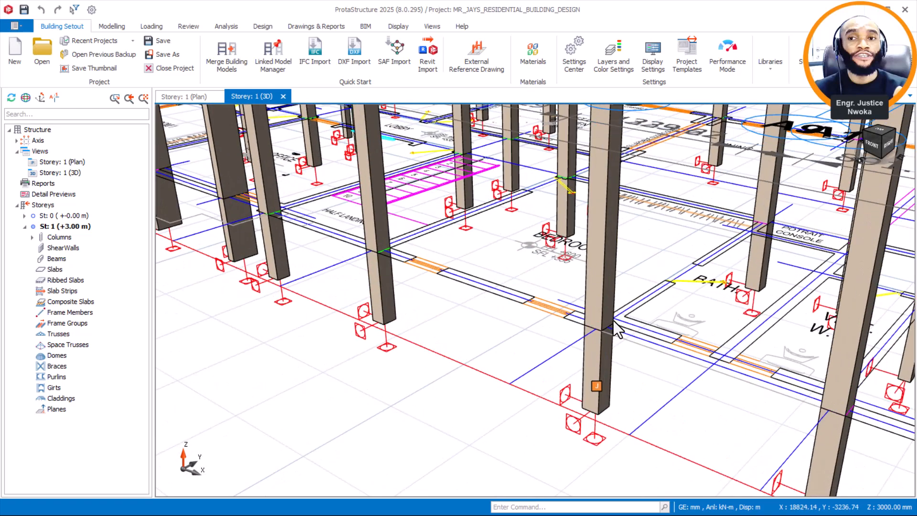
{"action": "mouse_move", "coordinate": [636, 312]}
{"action": "middle_mouse_down"}
{"action": "mouse_move", "coordinate": [489, 322]}
{"action": "mouse_move", "coordinate": [477, 302]}
{"action": "middle_mouse_up"}
{"action": "scroll", "coordinate": [489, 323], "scroll_direction": "down", "scroll_amount": 2}
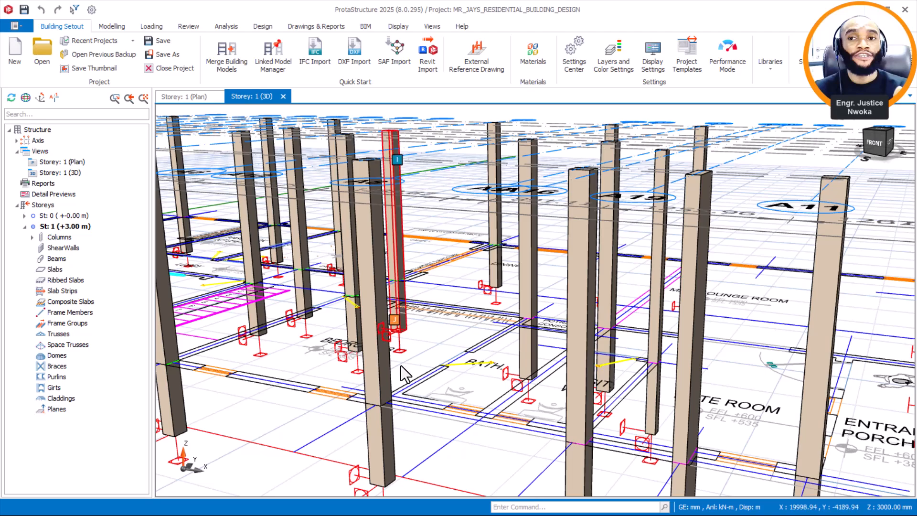
{"action": "scroll", "coordinate": [382, 376], "scroll_direction": "up", "scroll_amount": 2}
{"action": "scroll", "coordinate": [399, 359], "scroll_direction": "down", "scroll_amount": 2}
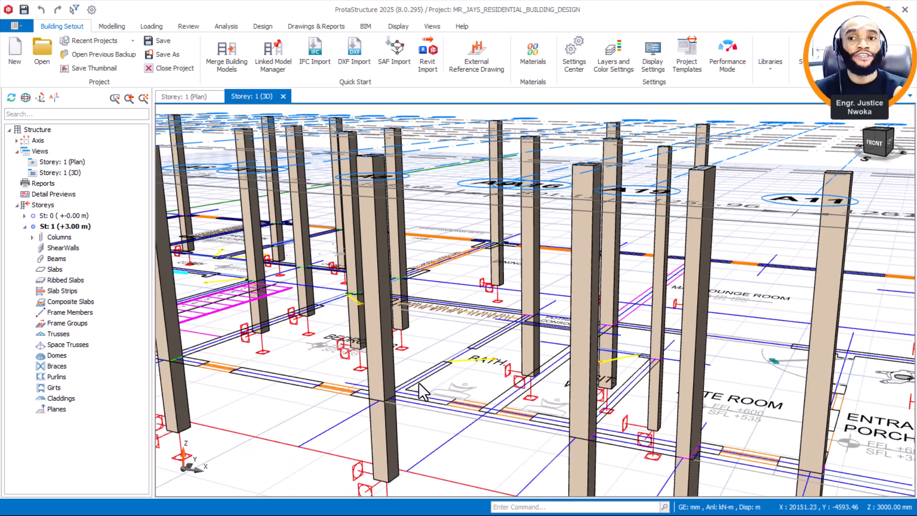
{"action": "scroll", "coordinate": [430, 387], "scroll_direction": "up", "scroll_amount": 3}
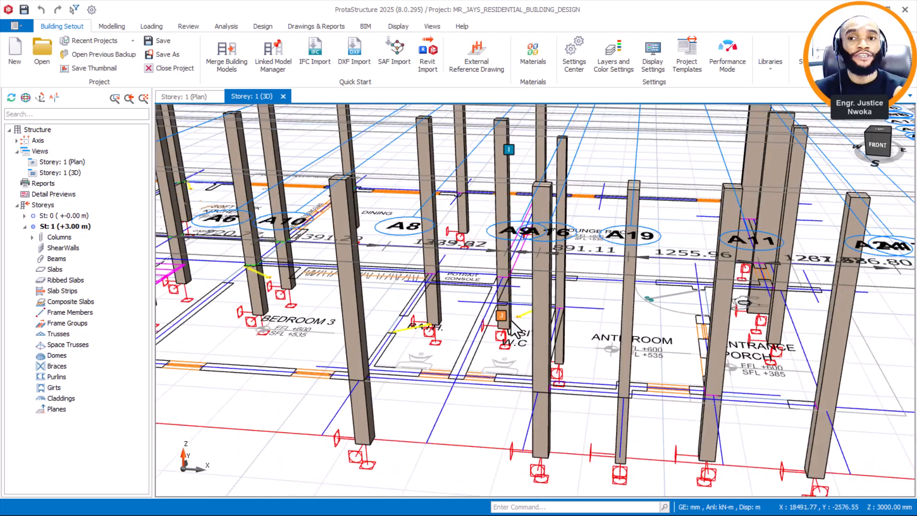
Examine the 3D column layout of the whole storey from the entrance porch end
{"action": "scroll", "coordinate": [516, 322], "scroll_direction": "down", "scroll_amount": 3}
{"action": "middle_click_drag", "start_coordinate": [637, 337], "coordinate": [561, 334], "text": "shift"}
{"action": "scroll", "coordinate": [560, 333], "scroll_direction": "up", "scroll_amount": 1}
{"action": "scroll", "coordinate": [561, 333], "scroll_direction": "down", "scroll_amount": 1}
{"action": "middle_click_drag", "start_coordinate": [639, 340], "coordinate": [552, 318]}
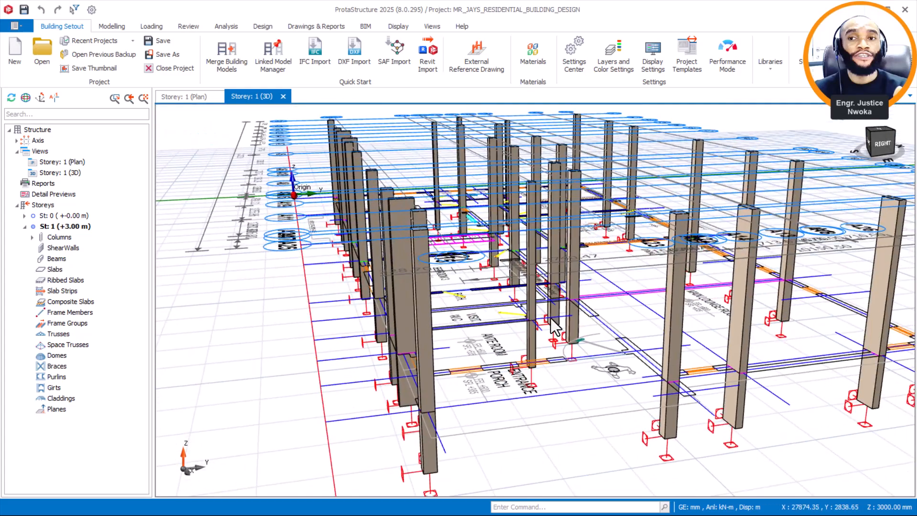
{"action": "mouse_move", "coordinate": [612, 320]}
{"action": "middle_mouse_down", "text": "shift"}
{"action": "mouse_move", "coordinate": [600, 335]}
{"action": "mouse_move", "coordinate": [591, 325]}
{"action": "middle_mouse_up", "text": "shift"}
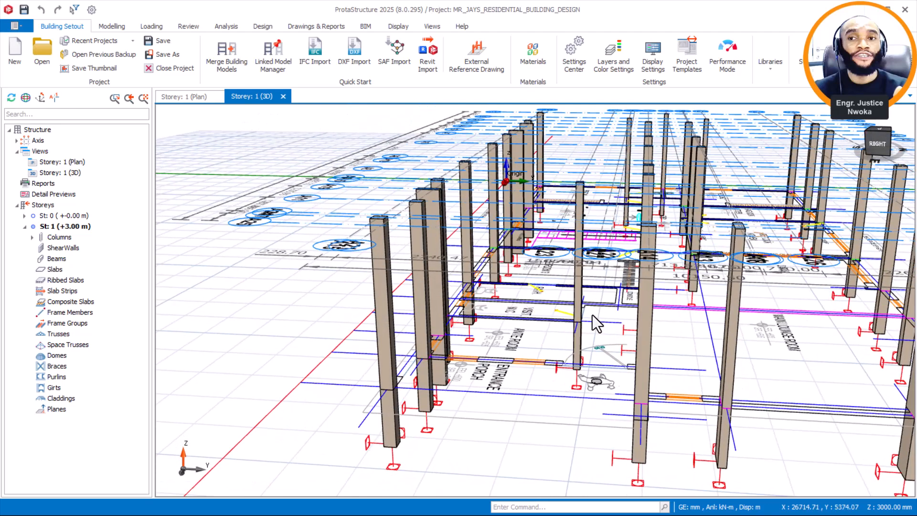
{"action": "scroll", "coordinate": [592, 315], "scroll_direction": "down", "scroll_amount": 3}
{"action": "middle_click_drag", "start_coordinate": [590, 317], "coordinate": [636, 322], "text": "shift"}
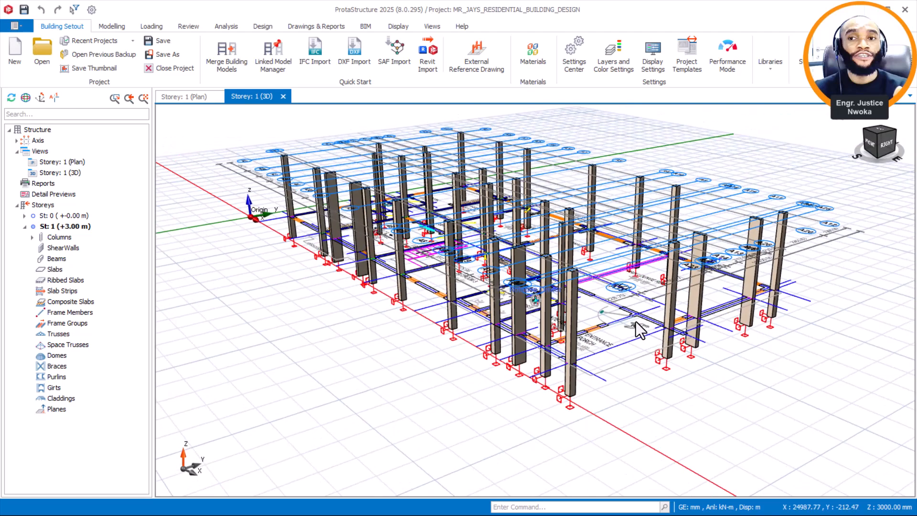
{"action": "scroll", "coordinate": [640, 316], "scroll_direction": "up", "scroll_amount": 3}
{"action": "scroll", "coordinate": [544, 245], "scroll_direction": "up", "scroll_amount": 2}
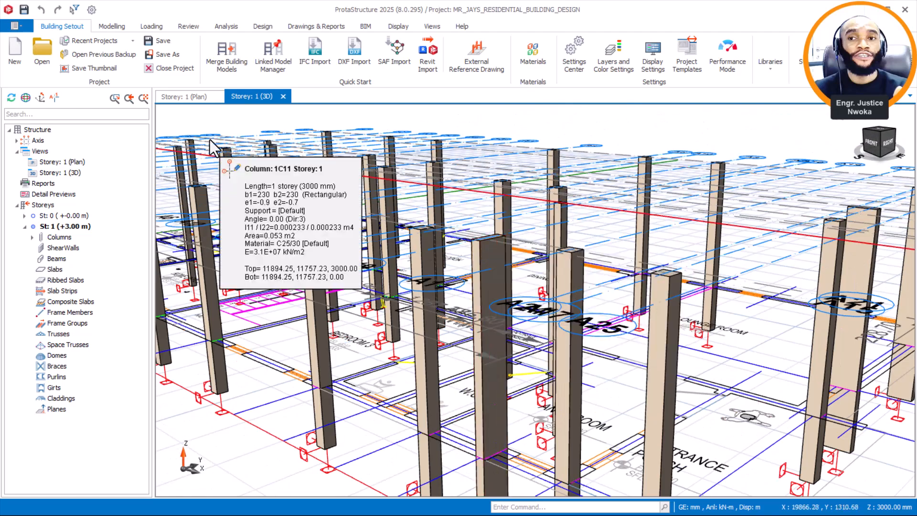
Return to the storey 1 plan and check the imported grid axis labels, including the details of axis A2
{"action": "left_click", "coordinate": [189, 97]}
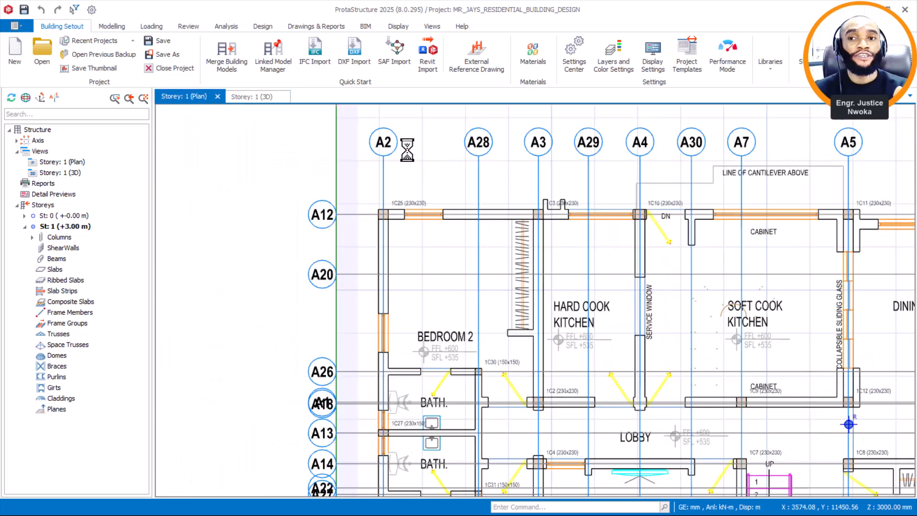
{"action": "scroll", "coordinate": [408, 150], "scroll_direction": "down", "scroll_amount": 2}
{"action": "middle_click_drag", "start_coordinate": [379, 156], "coordinate": [338, 188]}
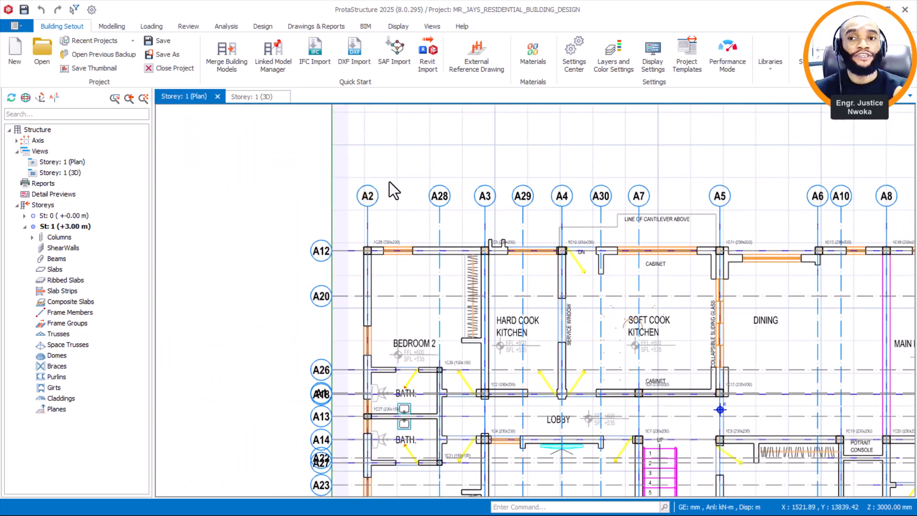
{"action": "mouse_move", "coordinate": [377, 206]}
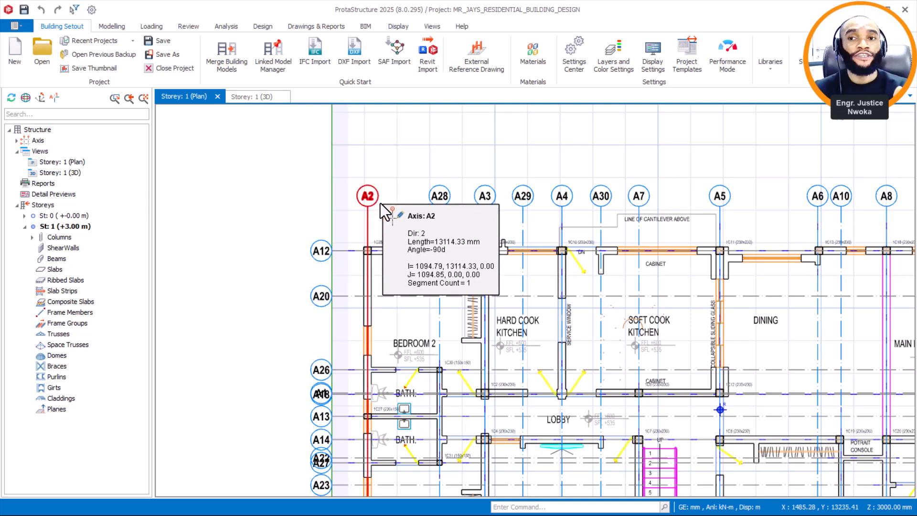
{"action": "scroll", "coordinate": [381, 203], "scroll_direction": "up", "scroll_amount": 1}
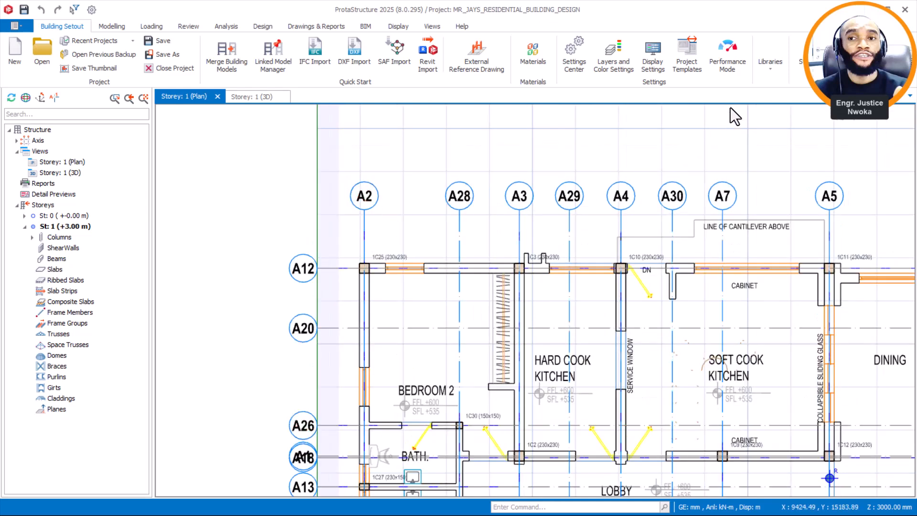
Switch to the AutoCAD drawing JAYs_RESIDENTIAL BUILDING WITH COLUMNS and examine the grid numbers and letters around the upper floor plan
{"action": "key", "text": "alt+Tab"}
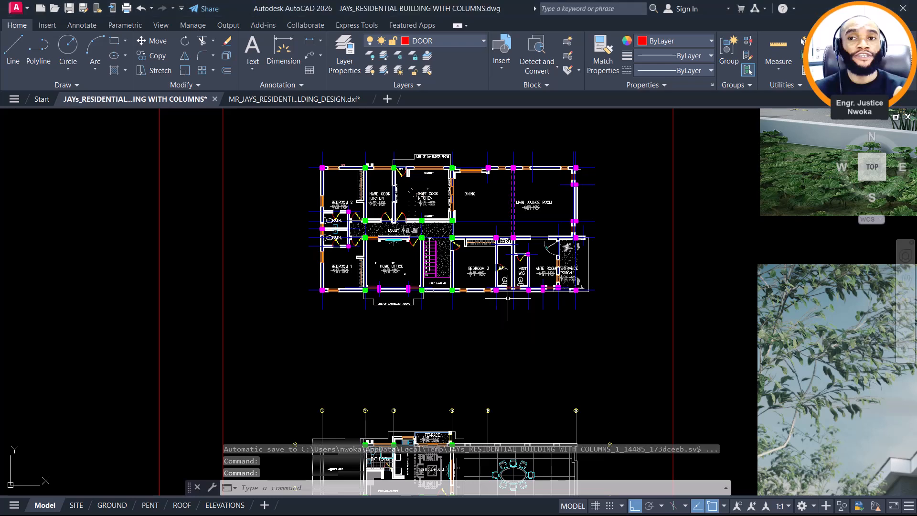
{"action": "scroll", "coordinate": [528, 317], "scroll_direction": "down", "scroll_amount": 4}
{"action": "scroll", "coordinate": [430, 350], "scroll_direction": "up", "scroll_amount": 6}
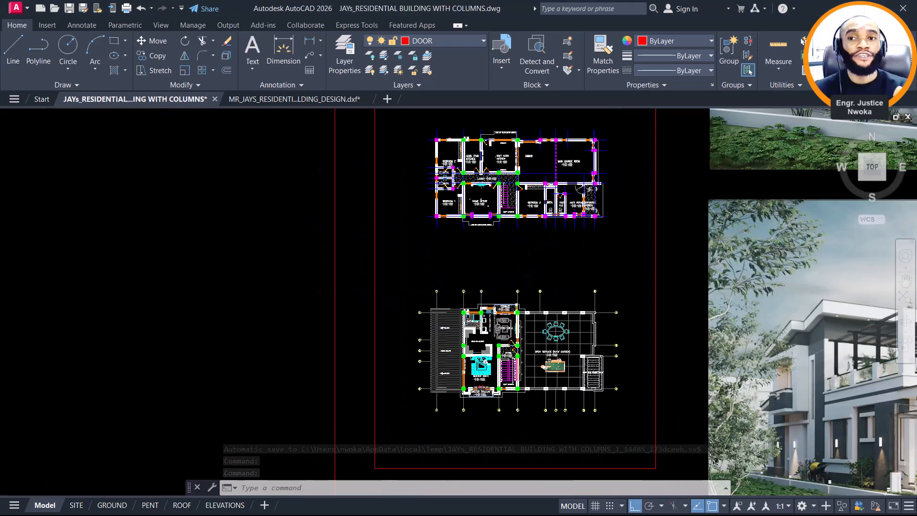
{"action": "scroll", "coordinate": [353, 211], "scroll_direction": "up", "scroll_amount": 2}
{"action": "scroll", "coordinate": [353, 230], "scroll_direction": "down", "scroll_amount": 4}
{"action": "scroll", "coordinate": [349, 294], "scroll_direction": "down", "scroll_amount": 4}
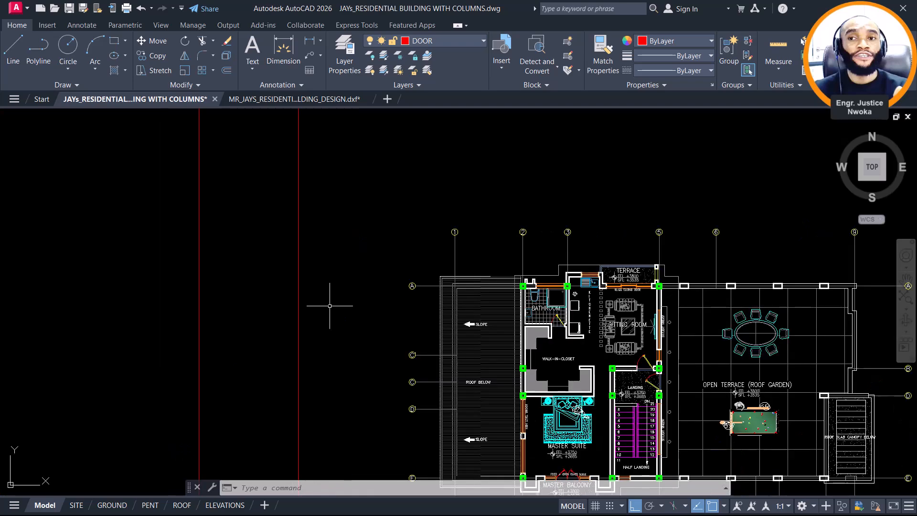
{"action": "scroll", "coordinate": [378, 317], "scroll_direction": "up", "scroll_amount": 5}
{"action": "middle_click_drag", "start_coordinate": [446, 344], "coordinate": [431, 183]}
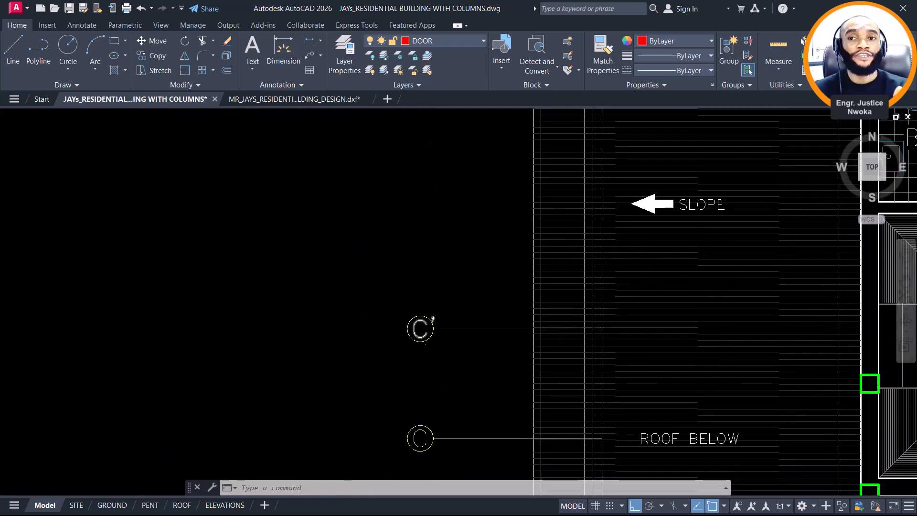
{"action": "scroll", "coordinate": [426, 325], "scroll_direction": "down", "scroll_amount": 4}
{"action": "middle_click_drag", "start_coordinate": [469, 319], "coordinate": [260, 420]}
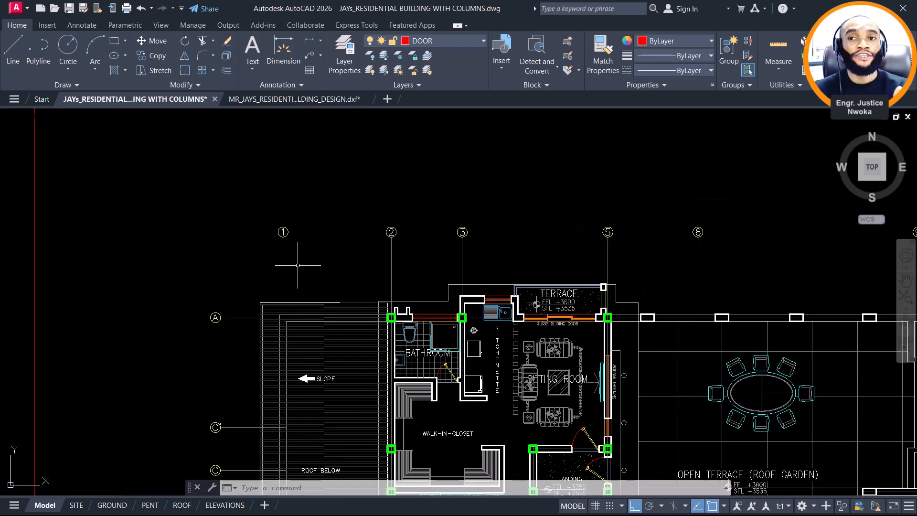
{"action": "scroll", "coordinate": [269, 231], "scroll_direction": "up", "scroll_amount": 2}
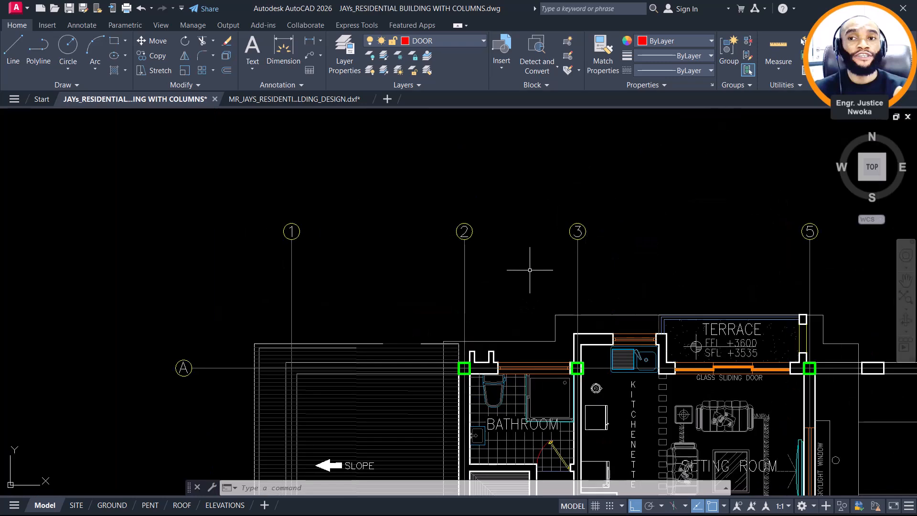
Switch back to ProtaStructure and compare the axis labels above bedroom 2 and the hard cook kitchen with the architectural grid
{"action": "key", "text": "alt+Tab"}
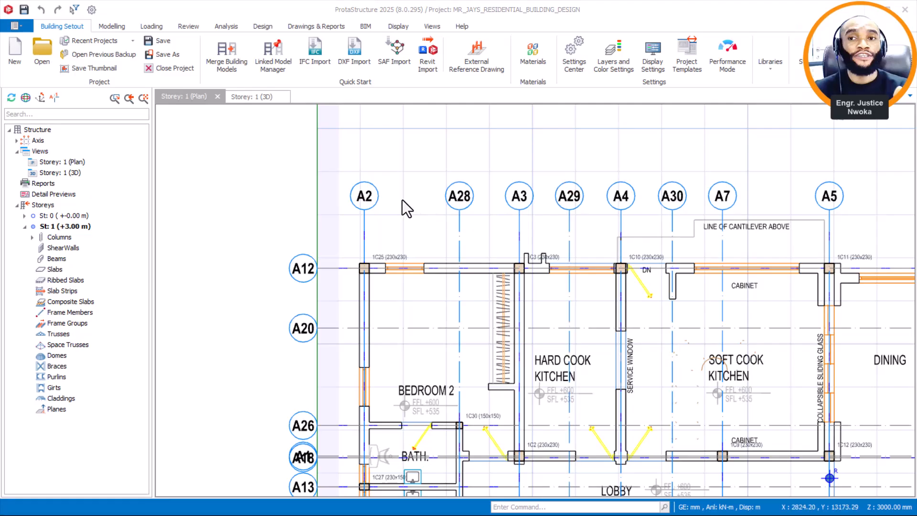
{"action": "scroll", "coordinate": [371, 196], "scroll_direction": "up", "scroll_amount": 3}
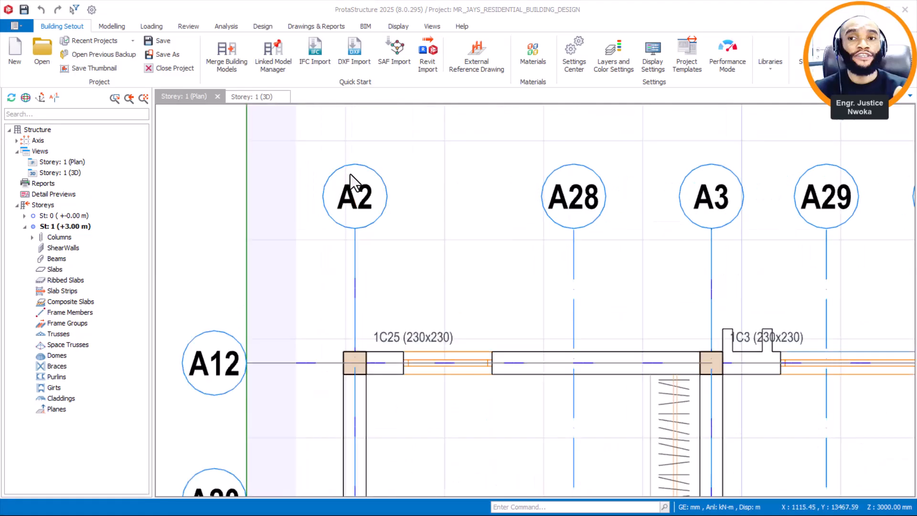
{"action": "scroll", "coordinate": [453, 225], "scroll_direction": "down", "scroll_amount": 2}
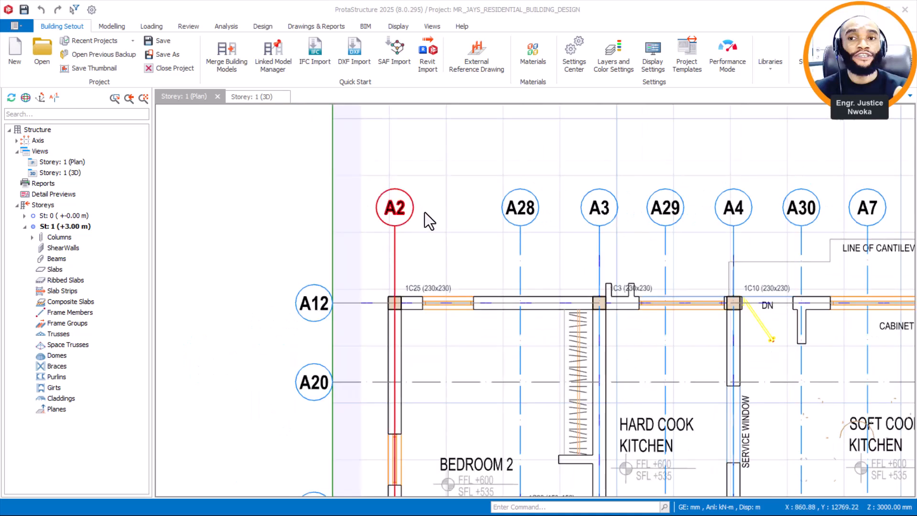
{"action": "scroll", "coordinate": [424, 212], "scroll_direction": "down", "scroll_amount": 1}
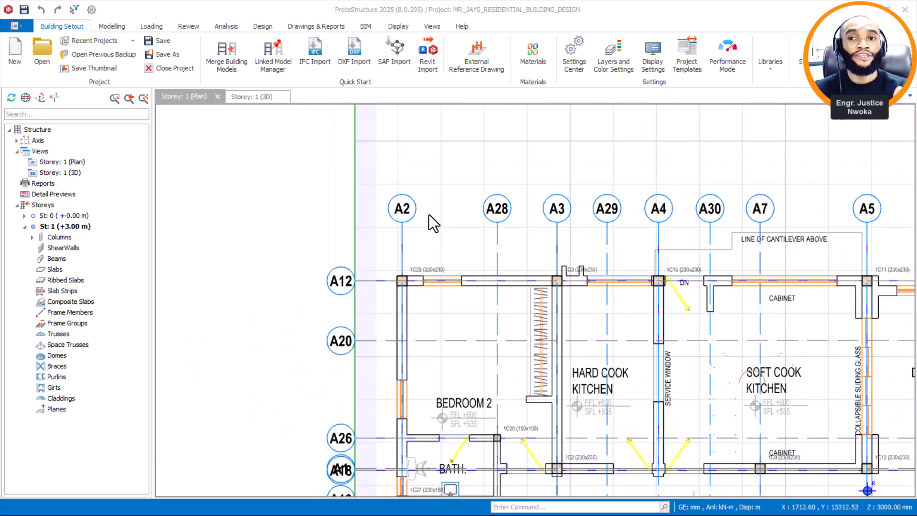
{"action": "scroll", "coordinate": [409, 218], "scroll_direction": "up", "scroll_amount": 1}
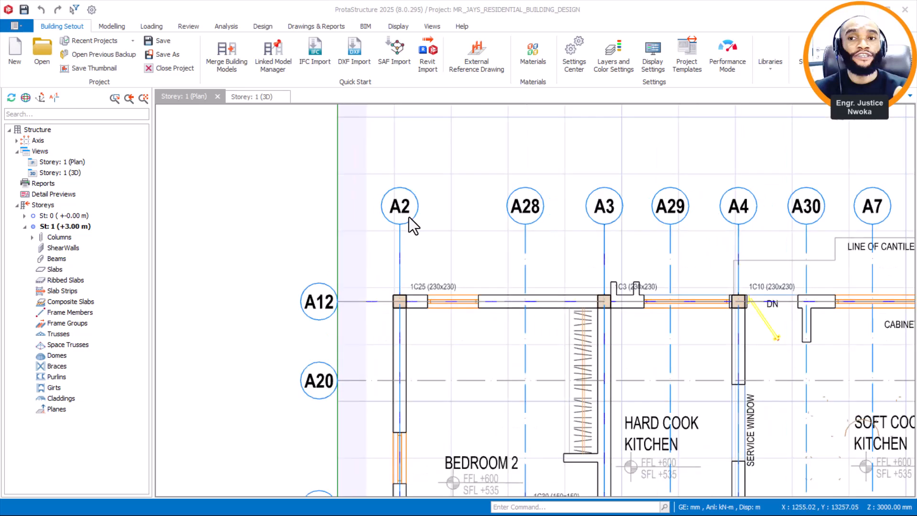
{"action": "scroll", "coordinate": [423, 214], "scroll_direction": "down", "scroll_amount": 1}
{"action": "scroll", "coordinate": [420, 200], "scroll_direction": "up", "scroll_amount": 1}
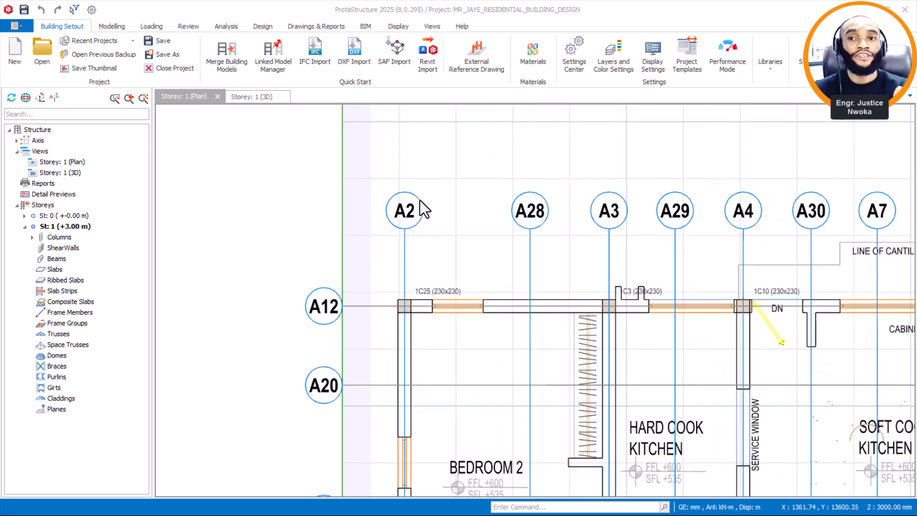
Change the label of axis A2, the vertical grid line along bedroom 2's outer wall, to 1
{"action": "scroll", "coordinate": [420, 200], "scroll_direction": "up", "scroll_amount": 1}
{"action": "left_click", "coordinate": [420, 203]}
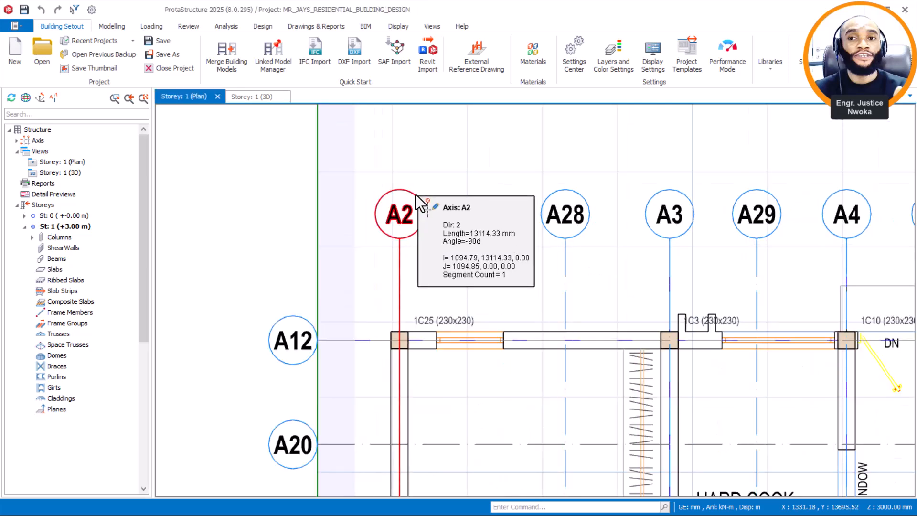
{"action": "right_click", "coordinate": [423, 177]}
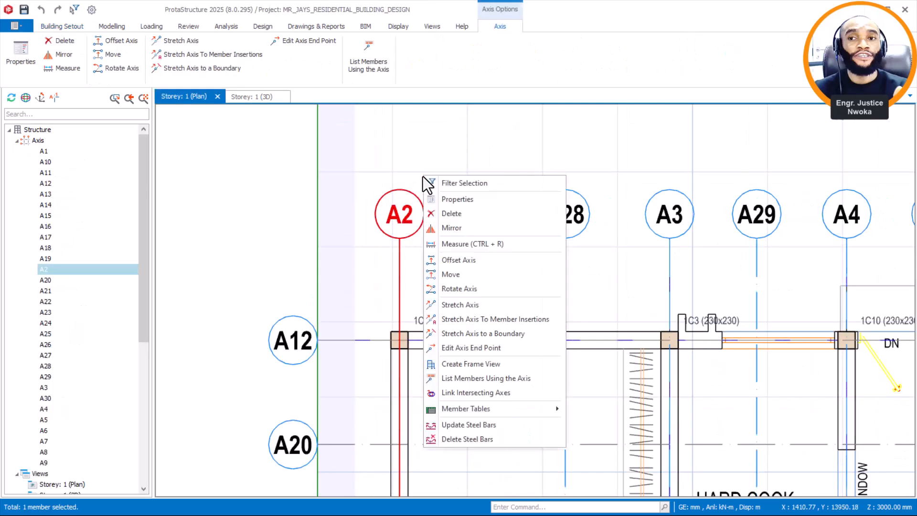
{"action": "left_click", "coordinate": [469, 199]}
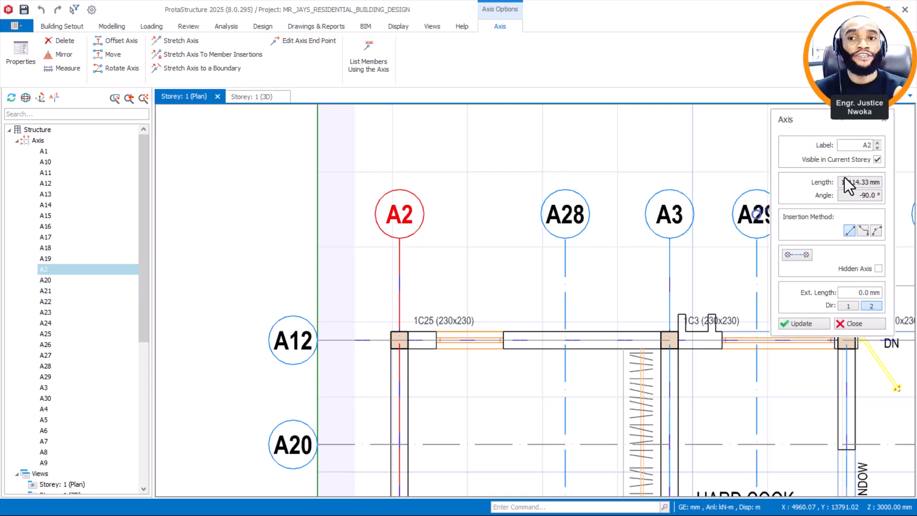
{"action": "left_click_drag", "start_coordinate": [849, 146], "coordinate": [885, 145]}
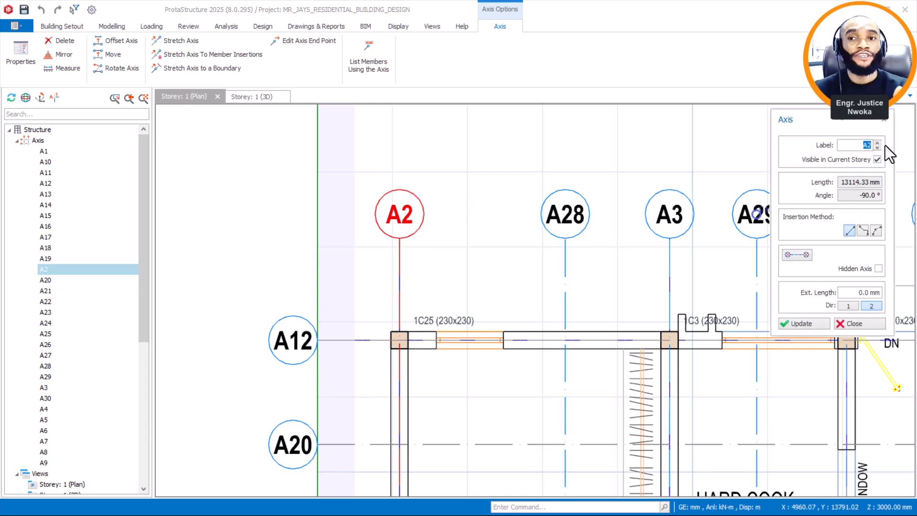
{"action": "type", "text": "1"}
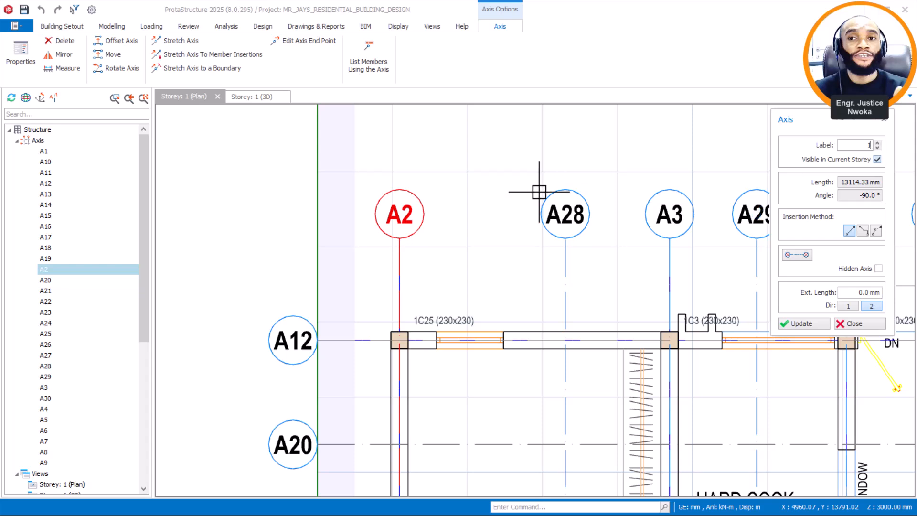
{"action": "left_click", "coordinate": [804, 323]}
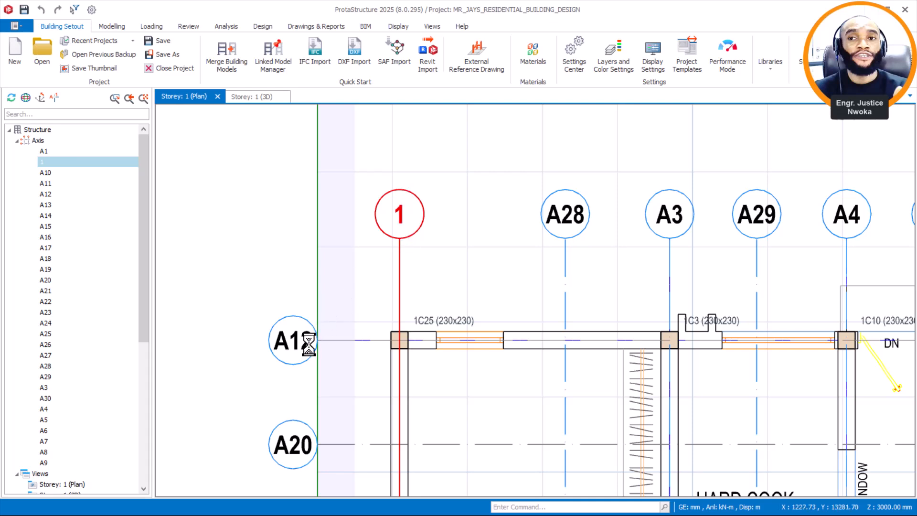
Change the label of axis A12, the horizontal grid line through column 1C25, to A
{"action": "left_click", "coordinate": [303, 323]}
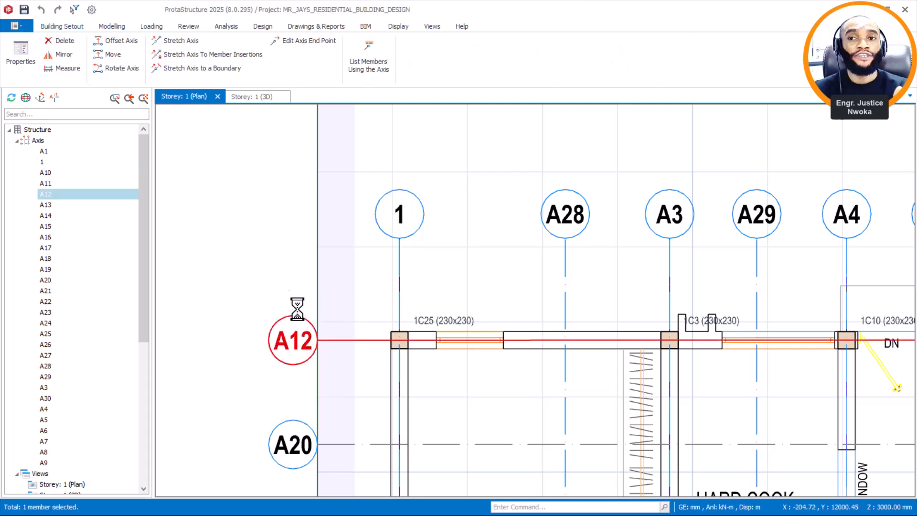
{"action": "right_click", "coordinate": [280, 266]}
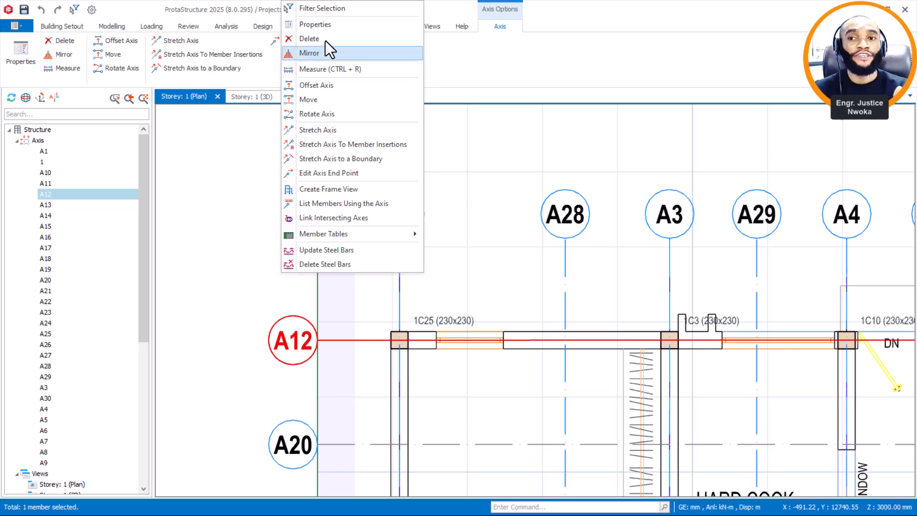
{"action": "left_click", "coordinate": [327, 26]}
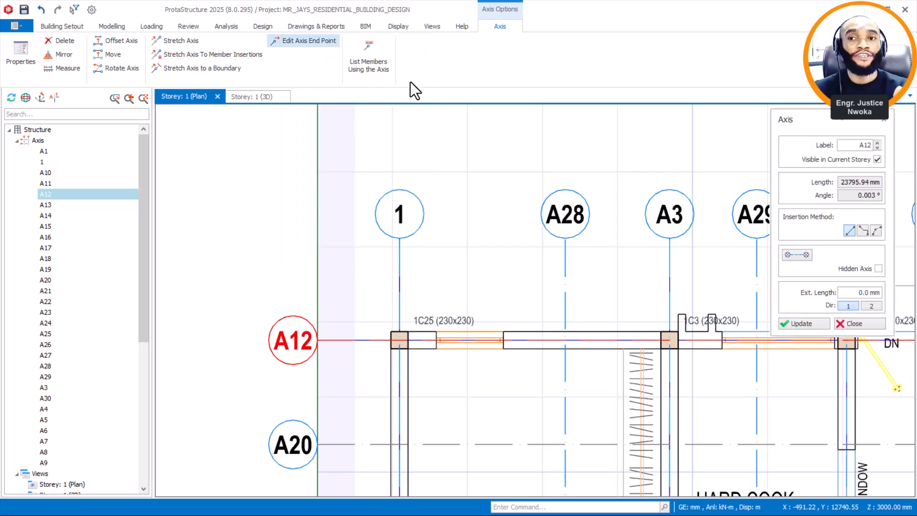
{"action": "left_click_drag", "start_coordinate": [856, 145], "coordinate": [887, 145]}
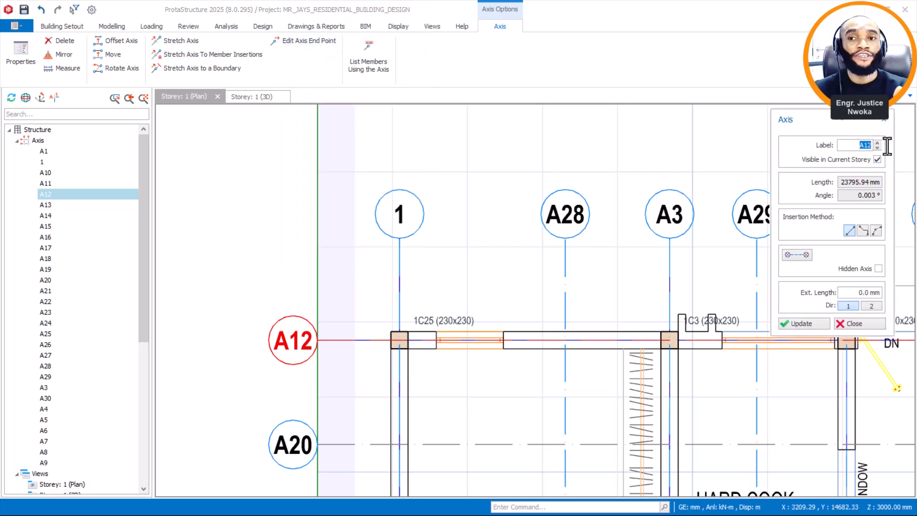
{"action": "left_click", "coordinate": [802, 326]}
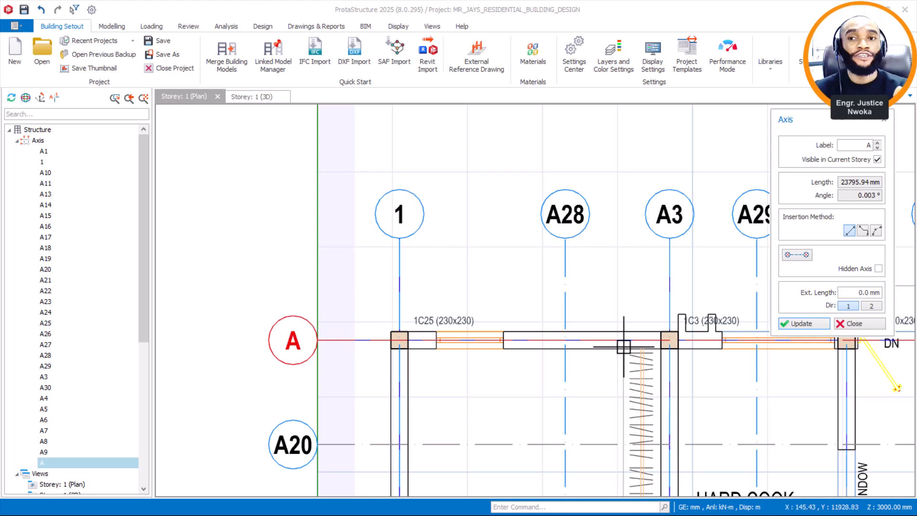
{"action": "left_click", "coordinate": [855, 324]}
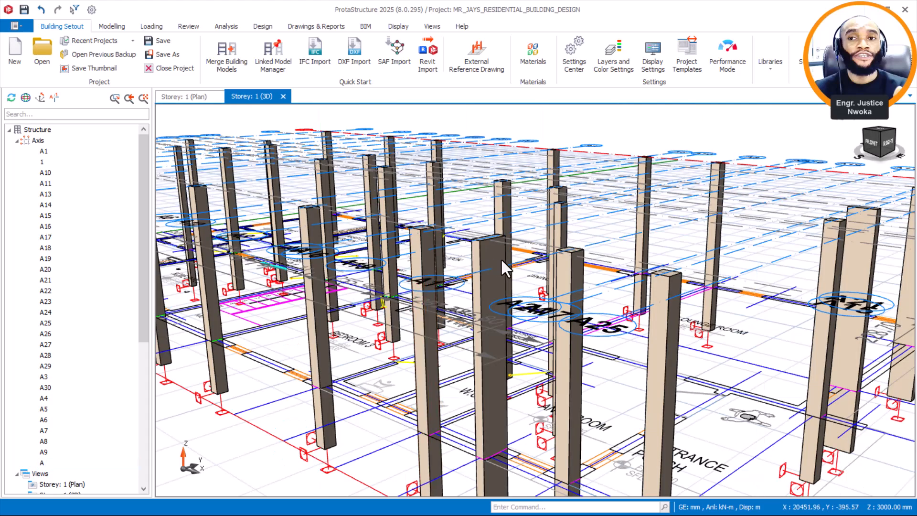
Examine the storey 1 columns together with the grid axes in the 3D view, from the entrance porch side round to the front
{"action": "scroll", "coordinate": [506, 260], "scroll_direction": "down", "scroll_amount": 5}
{"action": "middle_click_drag", "start_coordinate": [544, 251], "coordinate": [476, 239]}
{"action": "scroll", "coordinate": [729, 179], "scroll_direction": "up", "scroll_amount": 5}
{"action": "scroll", "coordinate": [685, 200], "scroll_direction": "up", "scroll_amount": 8}
{"action": "scroll", "coordinate": [584, 237], "scroll_direction": "down", "scroll_amount": 4}
{"action": "scroll", "coordinate": [621, 329], "scroll_direction": "up", "scroll_amount": 3}
{"action": "scroll", "coordinate": [581, 365], "scroll_direction": "down", "scroll_amount": 2}
{"action": "scroll", "coordinate": [578, 356], "scroll_direction": "down", "scroll_amount": 4}
{"action": "scroll", "coordinate": [548, 345], "scroll_direction": "up", "scroll_amount": 3}
{"action": "scroll", "coordinate": [548, 246], "scroll_direction": "up", "scroll_amount": 4}
{"action": "mouse_move", "coordinate": [429, 260]}
{"action": "middle_mouse_down"}
{"action": "mouse_move", "coordinate": [642, 241]}
{"action": "mouse_move", "coordinate": [420, 282]}
{"action": "mouse_move", "coordinate": [440, 274]}
{"action": "mouse_move", "coordinate": [495, 277]}
{"action": "mouse_move", "coordinate": [493, 297]}
{"action": "mouse_move", "coordinate": [553, 296]}
{"action": "middle_mouse_up"}
{"action": "scroll", "coordinate": [495, 278], "scroll_direction": "down", "scroll_amount": 6}
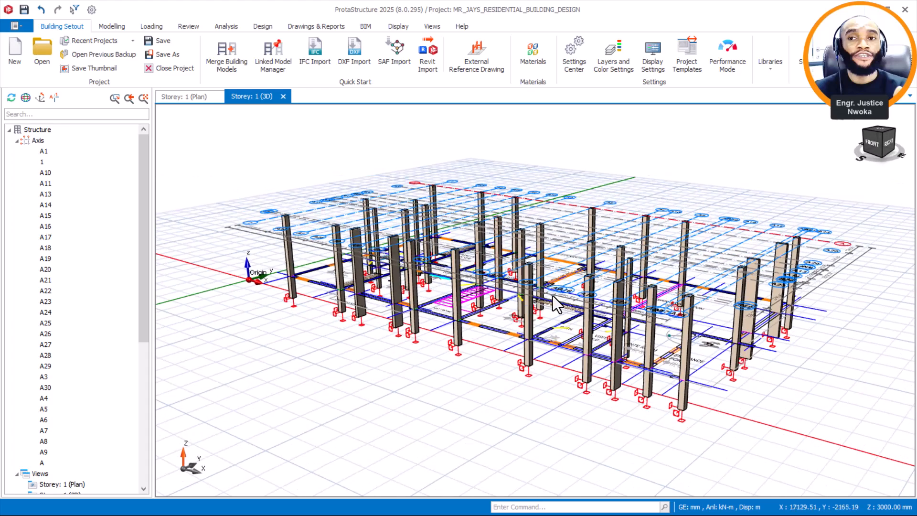
{"action": "scroll", "coordinate": [552, 296], "scroll_direction": "up", "scroll_amount": 2}
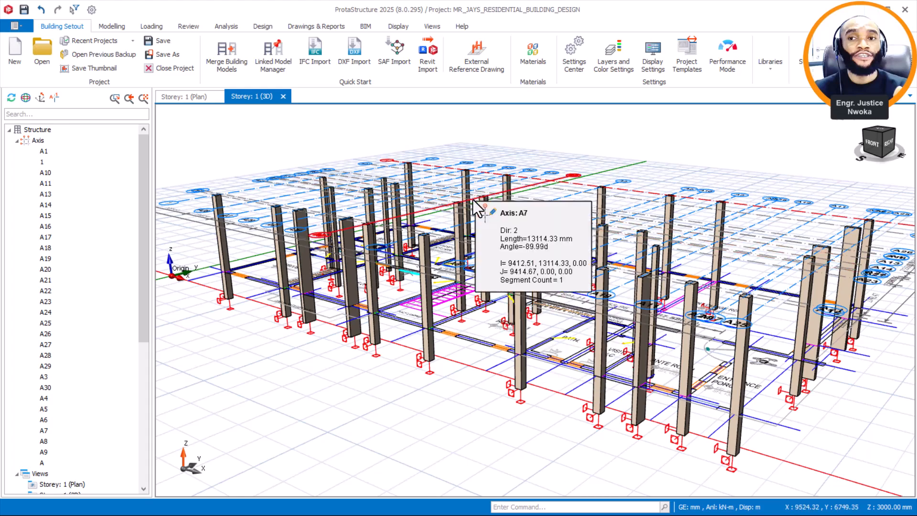
{"action": "mouse_move", "coordinate": [473, 200]}
{"action": "middle_mouse_down"}
{"action": "mouse_move", "coordinate": [500, 184]}
{"action": "mouse_move", "coordinate": [515, 202]}
{"action": "mouse_move", "coordinate": [496, 216]}
{"action": "middle_mouse_up"}
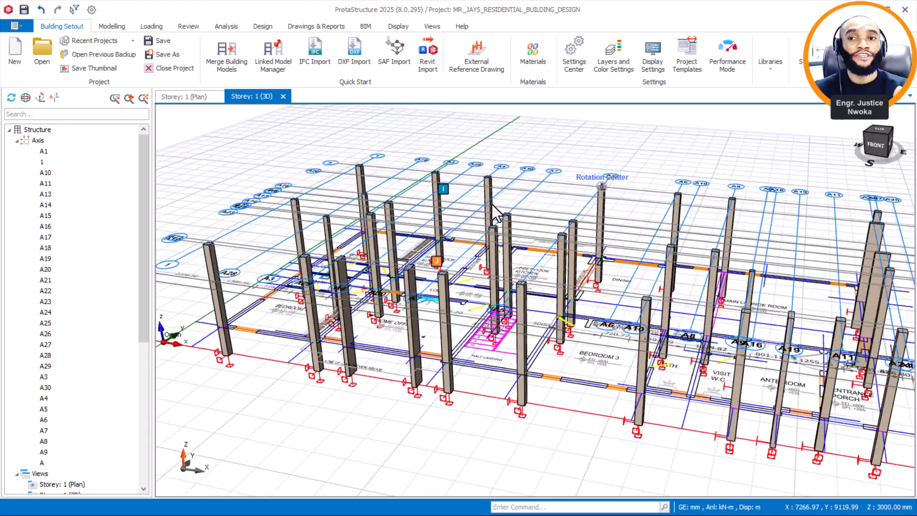
Hide the Axes layer in the storey 1 3D view
{"action": "left_click", "coordinate": [432, 26]}
{"action": "left_click", "coordinate": [399, 28]}
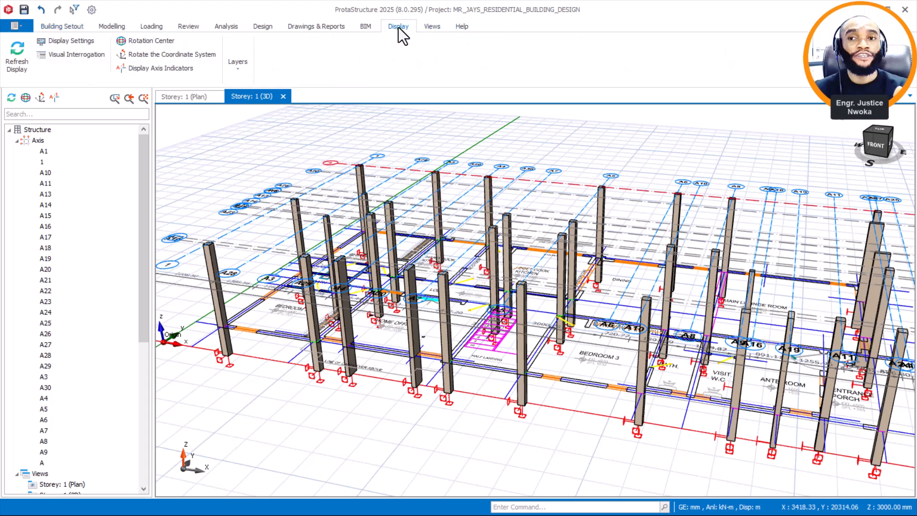
{"action": "left_click", "coordinate": [234, 67]}
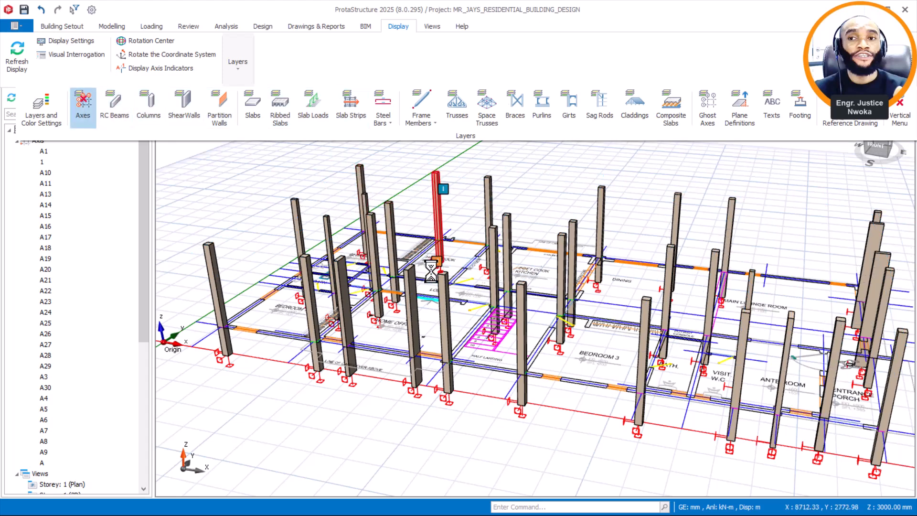
Examine the 3D columns against the room layout with the axes hidden, from a raised front viewpoint
{"action": "scroll", "coordinate": [444, 277], "scroll_direction": "down", "scroll_amount": 3}
{"action": "mouse_move", "coordinate": [601, 317]}
{"action": "middle_mouse_down"}
{"action": "mouse_move", "coordinate": [554, 311]}
{"action": "mouse_move", "coordinate": [569, 354]}
{"action": "mouse_move", "coordinate": [647, 363]}
{"action": "middle_mouse_up"}
{"action": "scroll", "coordinate": [572, 331], "scroll_direction": "up", "scroll_amount": 5}
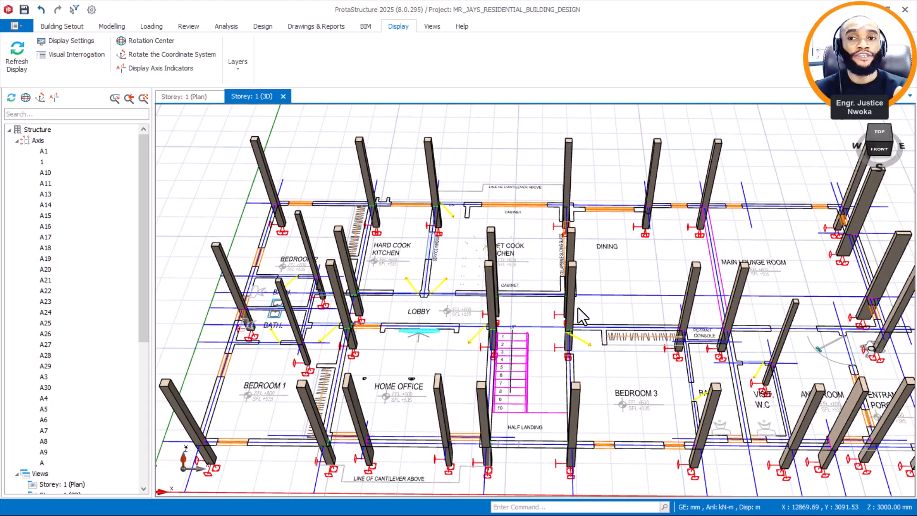
{"action": "scroll", "coordinate": [584, 295], "scroll_direction": "down", "scroll_amount": 3}
{"action": "scroll", "coordinate": [554, 319], "scroll_direction": "up", "scroll_amount": 2}
{"action": "middle_click_drag", "start_coordinate": [601, 333], "coordinate": [584, 309]}
{"action": "scroll", "coordinate": [584, 309], "scroll_direction": "up", "scroll_amount": 1}
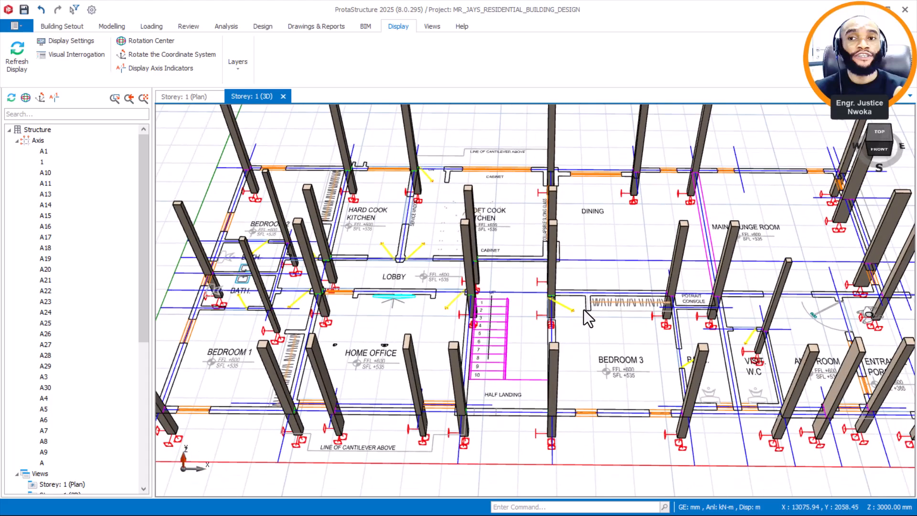
{"action": "scroll", "coordinate": [583, 309], "scroll_direction": "down", "scroll_amount": 1}
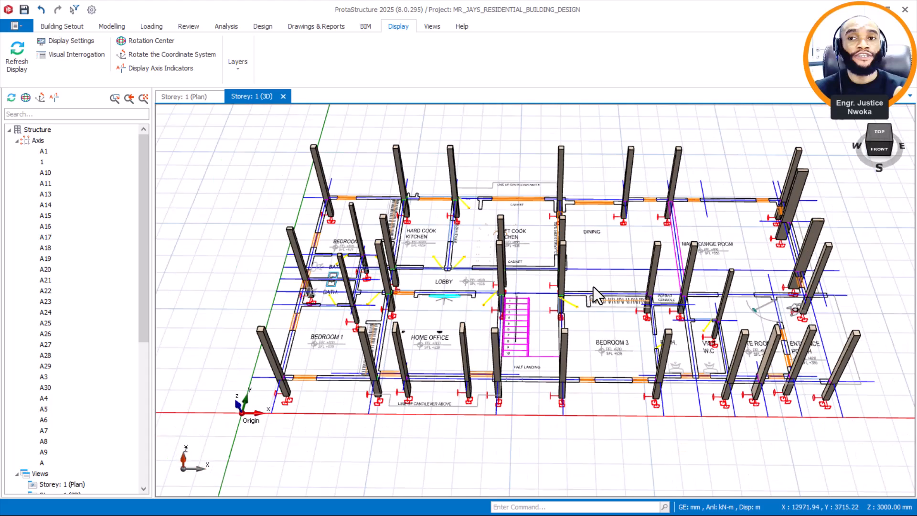
{"action": "mouse_move", "coordinate": [530, 297]}
{"action": "middle_mouse_down"}
{"action": "mouse_move", "coordinate": [552, 279]}
{"action": "mouse_move", "coordinate": [477, 320]}
{"action": "mouse_move", "coordinate": [487, 302]}
{"action": "mouse_move", "coordinate": [488, 336]}
{"action": "middle_mouse_up"}
{"action": "middle_click_drag", "start_coordinate": [629, 269], "coordinate": [544, 285]}
Inspect the columns around the staircase, bedroom 3 and the entrance porch from several 3D angles
{"action": "left_click", "coordinate": [544, 285]}
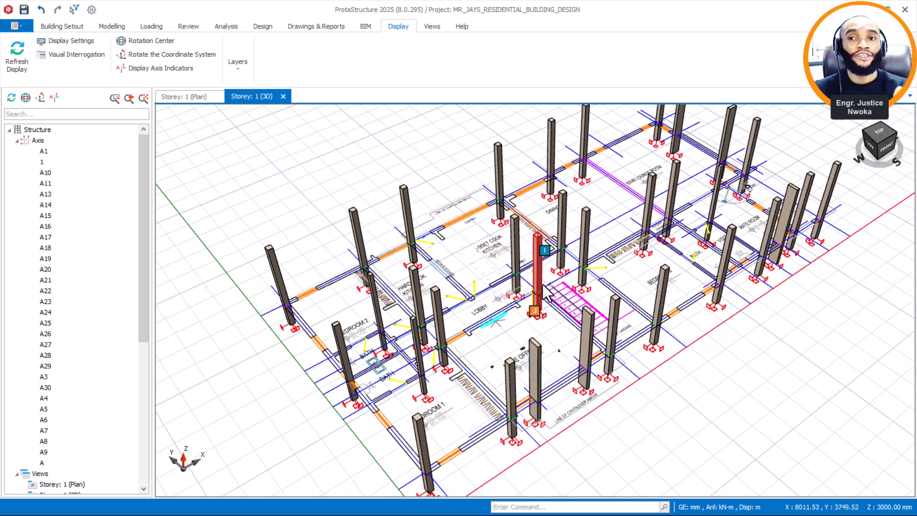
{"action": "scroll", "coordinate": [550, 292], "scroll_direction": "down", "scroll_amount": 3}
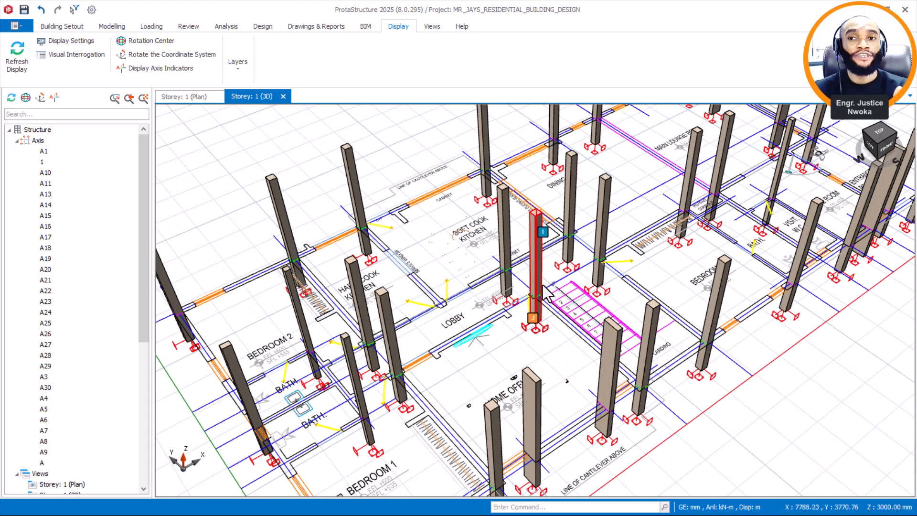
{"action": "mouse_move", "coordinate": [551, 289]}
{"action": "middle_mouse_down", "text": "shift"}
{"action": "mouse_move", "coordinate": [498, 276]}
{"action": "mouse_move", "coordinate": [556, 280]}
{"action": "middle_mouse_up", "text": "shift"}
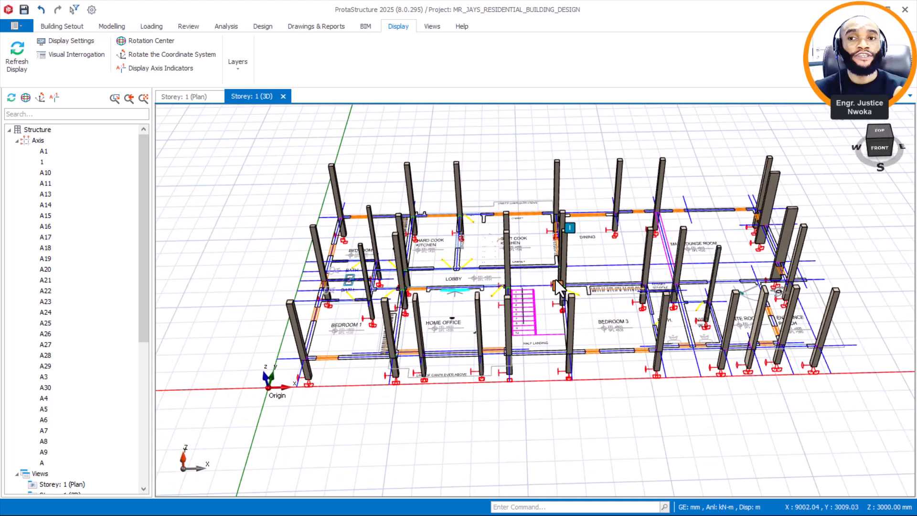
{"action": "scroll", "coordinate": [549, 268], "scroll_direction": "up", "scroll_amount": 2}
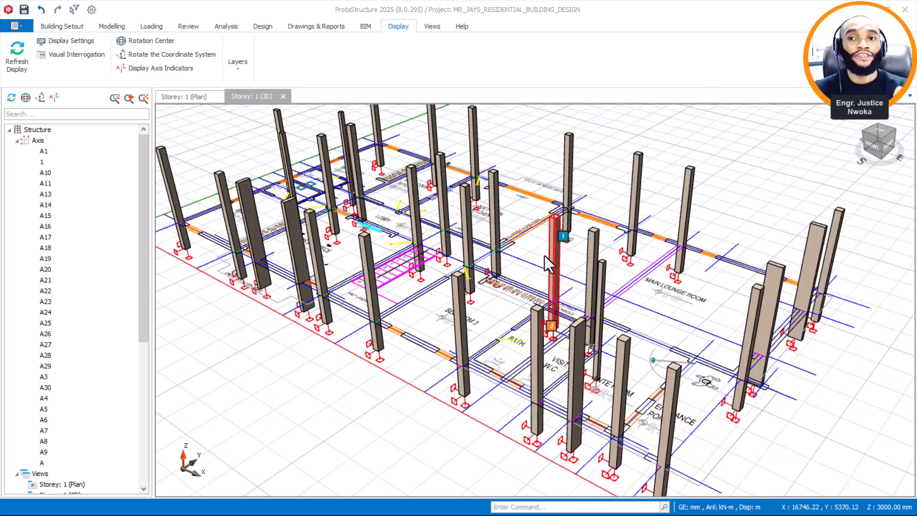
{"action": "mouse_move", "coordinate": [544, 256]}
{"action": "middle_mouse_down", "text": "shift"}
{"action": "mouse_move", "coordinate": [465, 254]}
{"action": "mouse_move", "coordinate": [524, 268]}
{"action": "mouse_move", "coordinate": [553, 262]}
{"action": "mouse_move", "coordinate": [521, 253]}
{"action": "mouse_move", "coordinate": [553, 253]}
{"action": "middle_mouse_up", "text": "shift"}
{"action": "scroll", "coordinate": [555, 251], "scroll_direction": "up", "scroll_amount": 2}
{"action": "scroll", "coordinate": [534, 259], "scroll_direction": "up", "scroll_amount": 4}
{"action": "scroll", "coordinate": [552, 259], "scroll_direction": "down", "scroll_amount": 4}
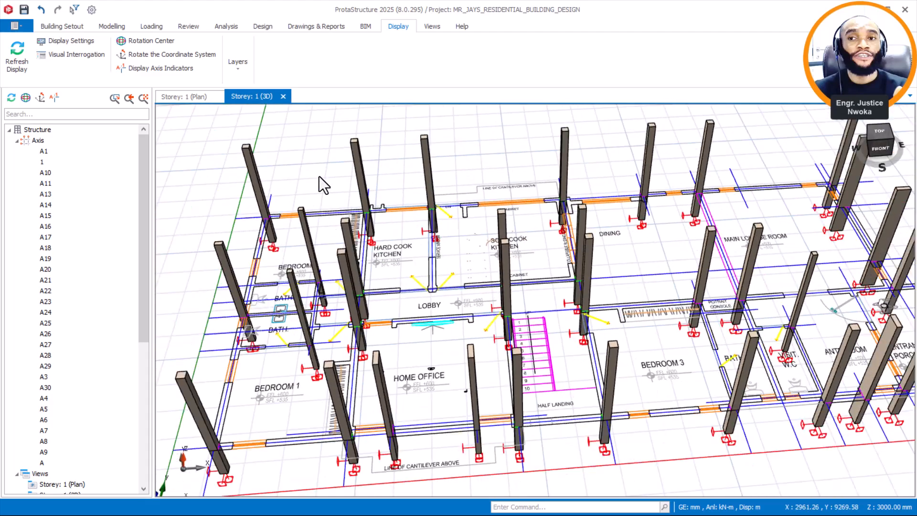
Review the whole storey's column arrangement in 3D, from bedrooms 1 and 2 across to the main lounge
{"action": "middle_click_drag", "start_coordinate": [316, 168], "coordinate": [361, 162]}
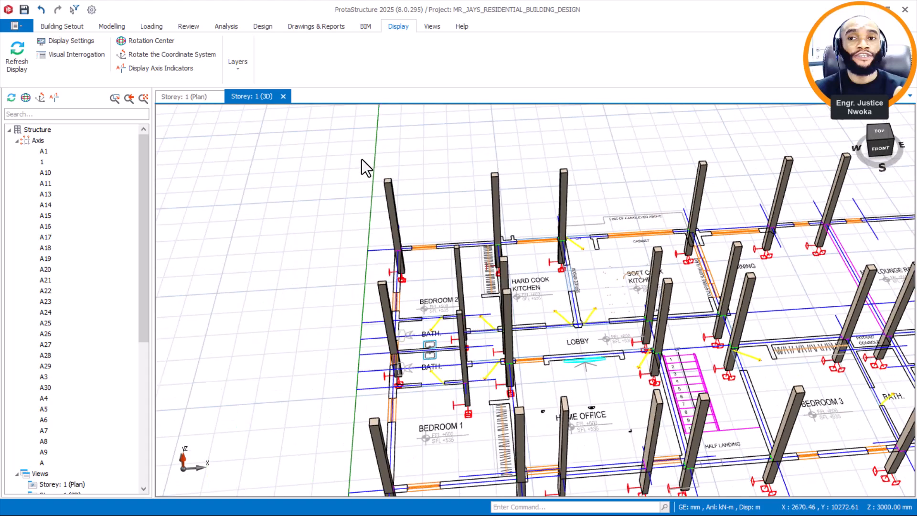
{"action": "middle_click_drag", "start_coordinate": [473, 208], "coordinate": [426, 184]}
{"action": "scroll", "coordinate": [555, 186], "scroll_direction": "down", "scroll_amount": 3}
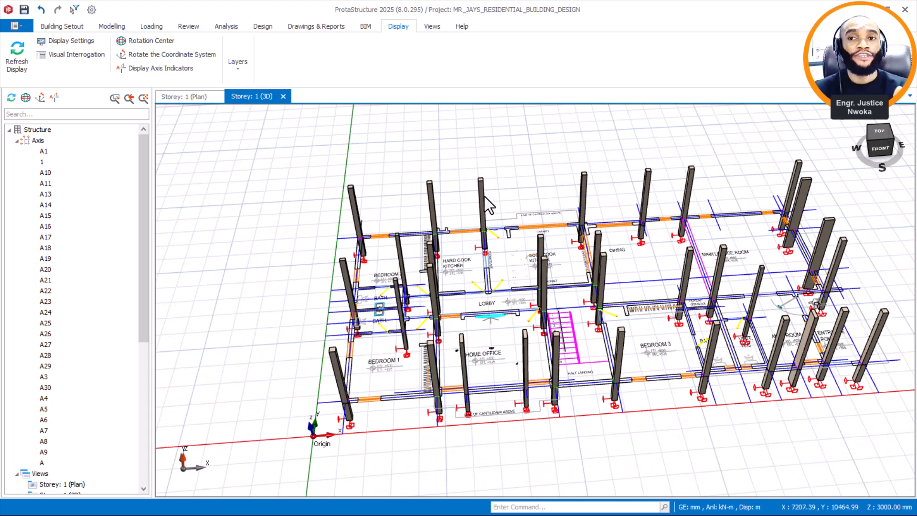
{"action": "middle_click_drag", "start_coordinate": [593, 196], "coordinate": [514, 196]}
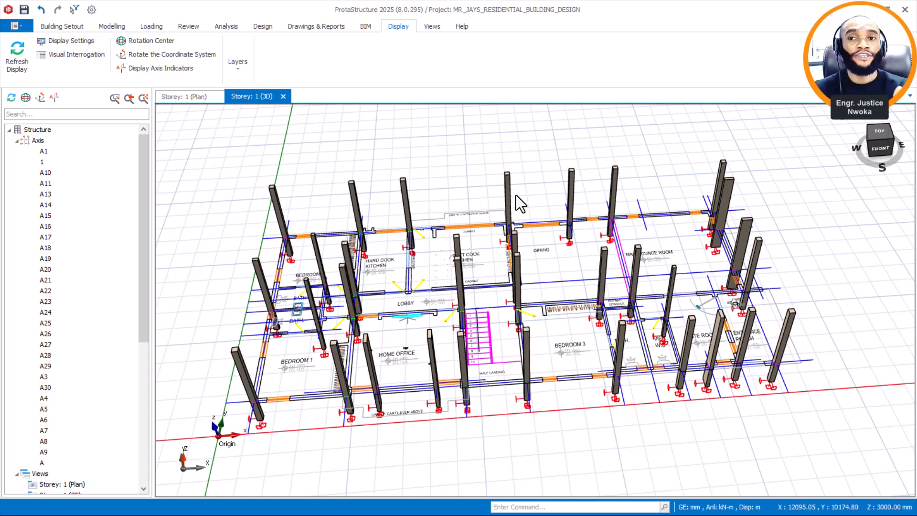
{"action": "scroll", "coordinate": [371, 177], "scroll_direction": "up", "scroll_amount": 2}
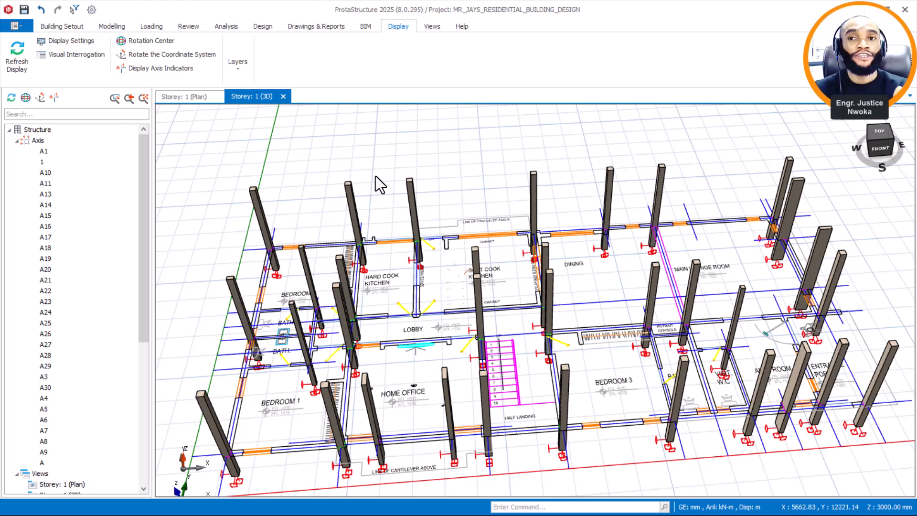
{"action": "scroll", "coordinate": [446, 188], "scroll_direction": "down", "scroll_amount": 3}
{"action": "scroll", "coordinate": [451, 194], "scroll_direction": "up", "scroll_amount": 4}
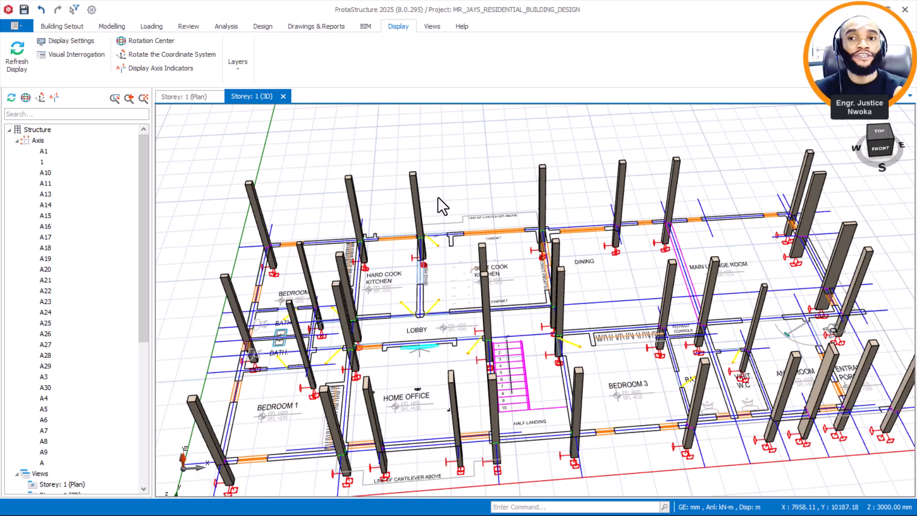
{"action": "scroll", "coordinate": [442, 199], "scroll_direction": "down", "scroll_amount": 2}
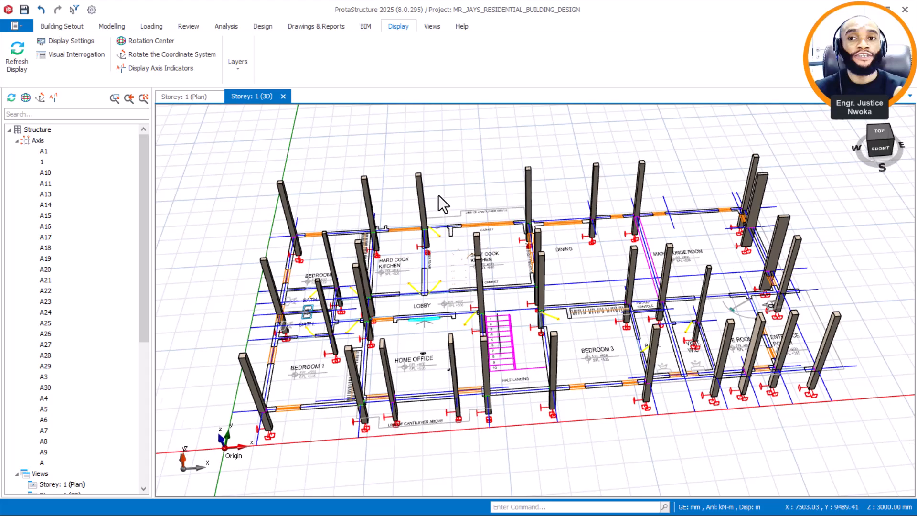
{"action": "mouse_move", "coordinate": [411, 205]}
{"action": "middle_mouse_down"}
{"action": "mouse_move", "coordinate": [428, 194]}
{"action": "mouse_move", "coordinate": [401, 192]}
{"action": "middle_mouse_up"}
{"action": "scroll", "coordinate": [389, 184], "scroll_direction": "up", "scroll_amount": 1}
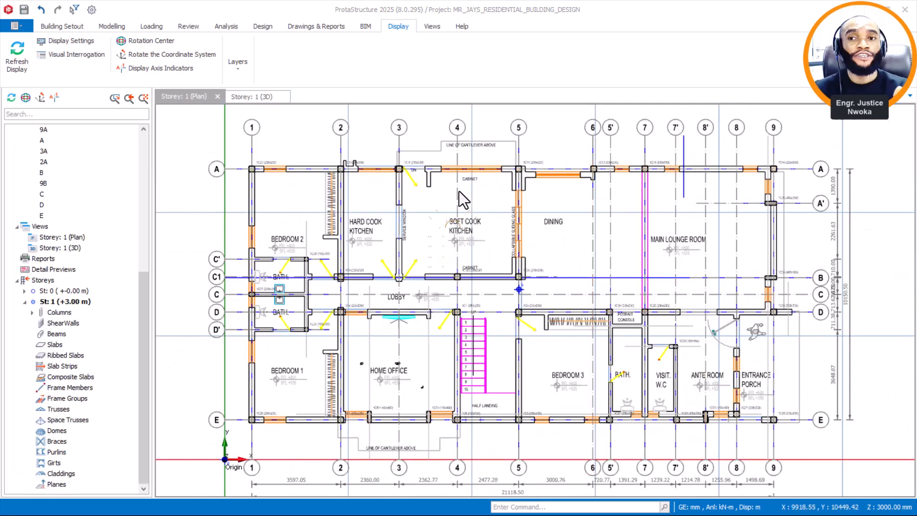
Check the relabelled grid axes on the storey 1 plan above bedroom 2, the kitchens and the dining room
{"action": "middle_click_drag", "start_coordinate": [459, 175], "coordinate": [476, 199]}
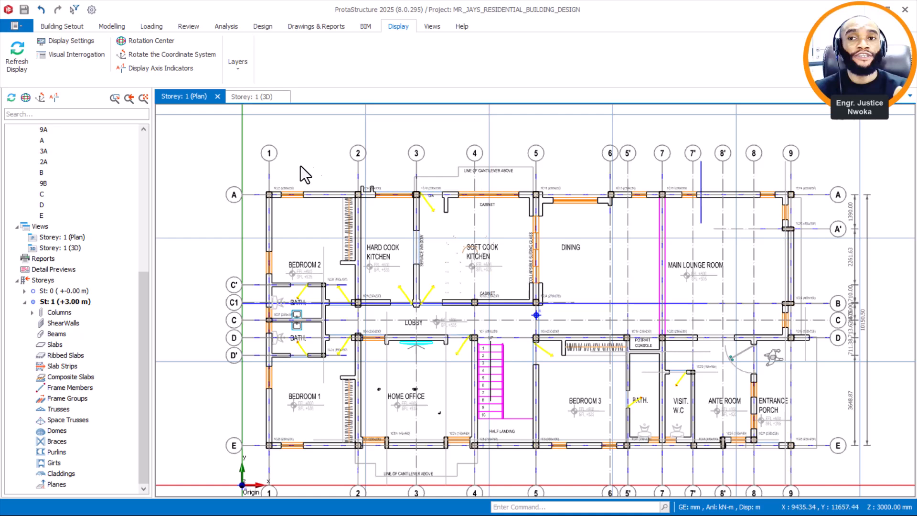
{"action": "scroll", "coordinate": [272, 170], "scroll_direction": "up", "scroll_amount": 3}
{"action": "scroll", "coordinate": [268, 156], "scroll_direction": "down", "scroll_amount": 1}
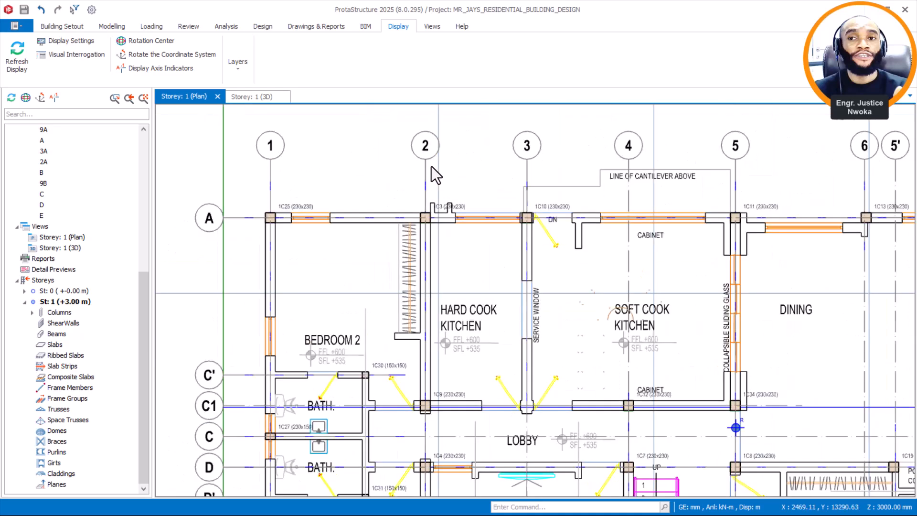
{"action": "middle_click_drag", "start_coordinate": [431, 166], "coordinate": [414, 180]}
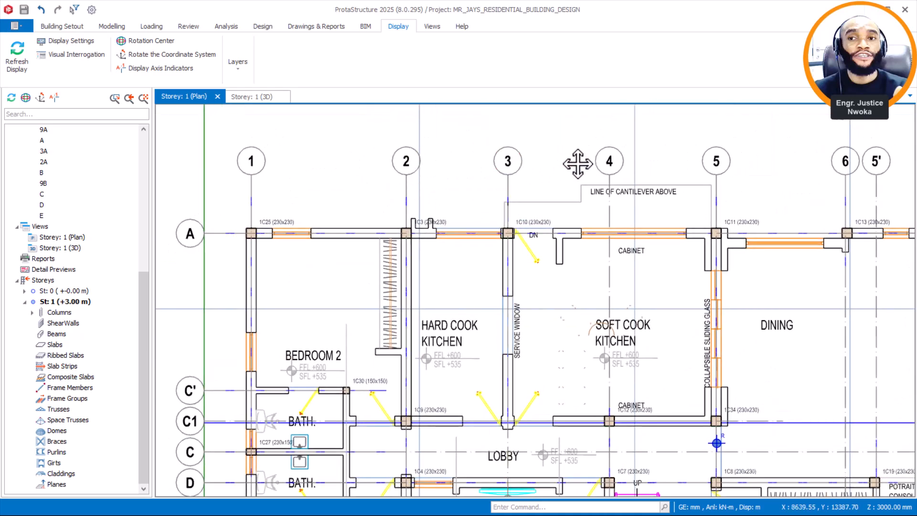
Examine the storey 1 plan's grid axes 1 to 5 and A to D' around bedroom 2, the kitchens and the lobby
{"action": "scroll", "coordinate": [265, 163], "scroll_direction": "down", "scroll_amount": 1}
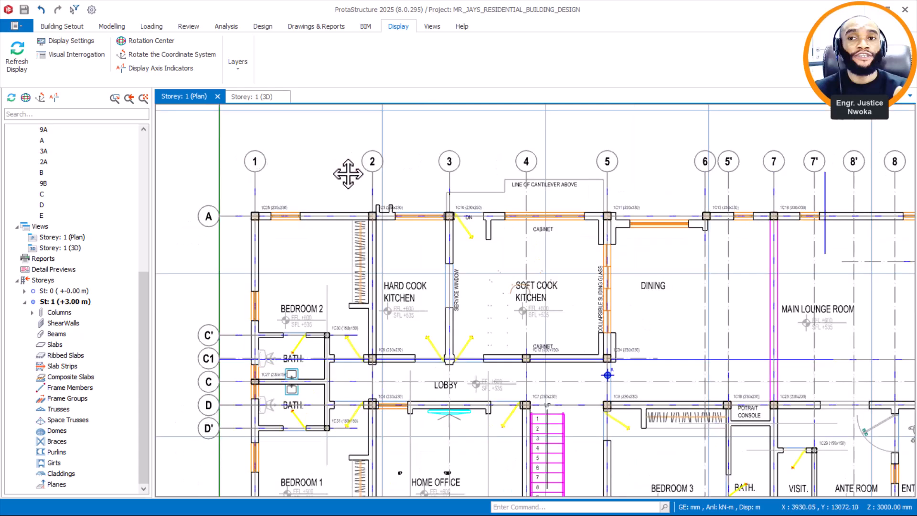
{"action": "middle_click_drag", "start_coordinate": [344, 167], "coordinate": [344, 157]}
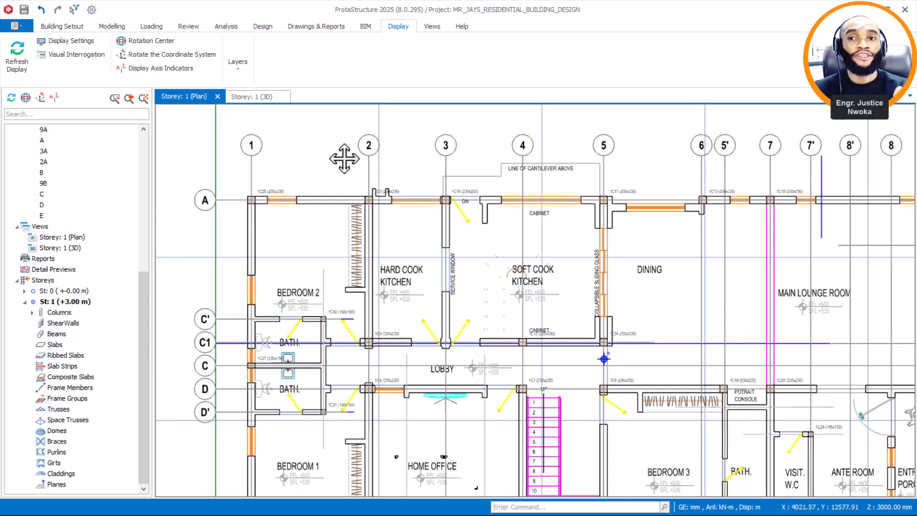
{"action": "scroll", "coordinate": [340, 163], "scroll_direction": "down", "scroll_amount": 1}
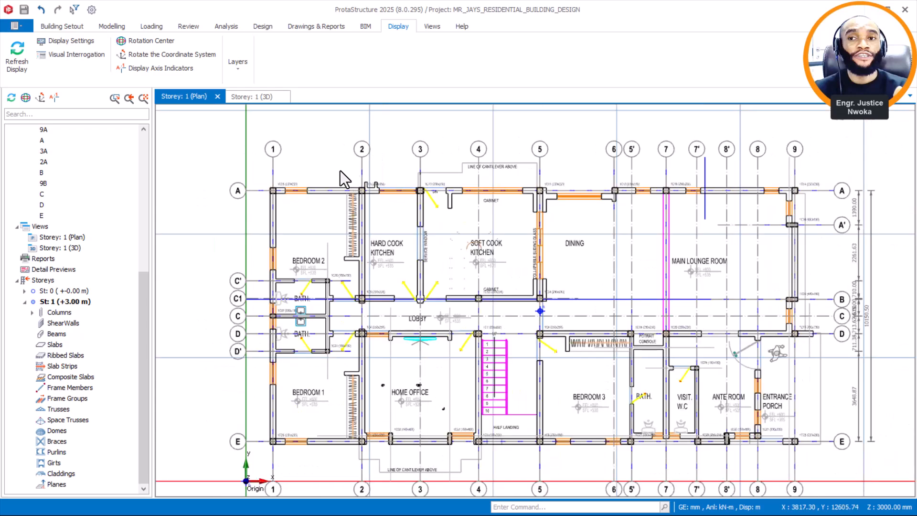
{"action": "scroll", "coordinate": [335, 150], "scroll_direction": "up", "scroll_amount": 1}
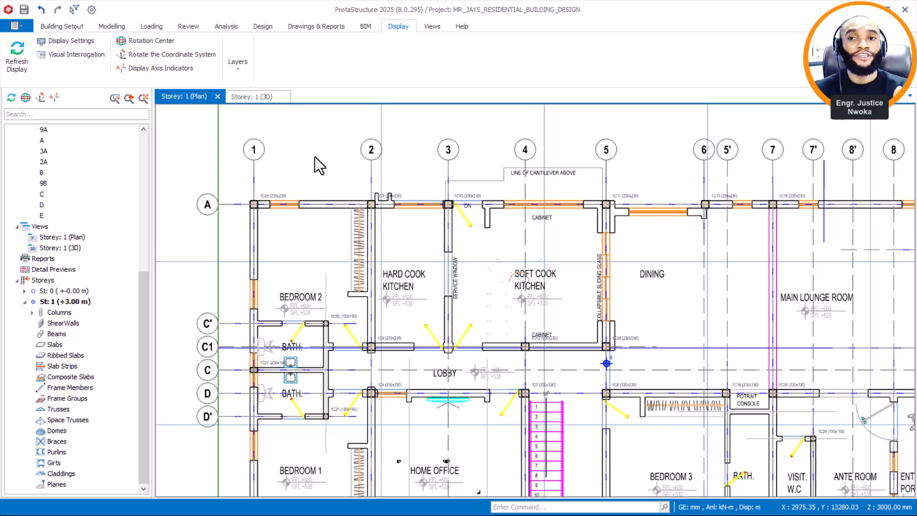
{"action": "scroll", "coordinate": [315, 157], "scroll_direction": "up", "scroll_amount": 2}
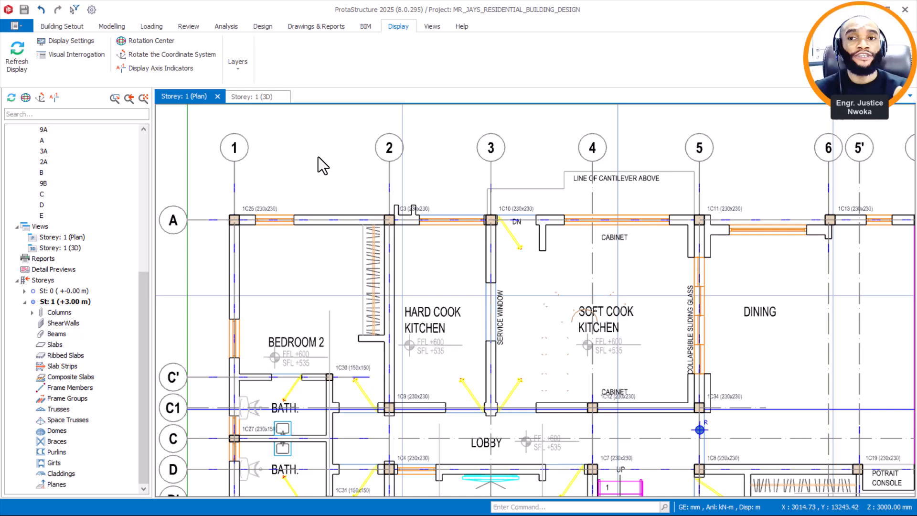
{"action": "scroll", "coordinate": [335, 154], "scroll_direction": "down", "scroll_amount": 1}
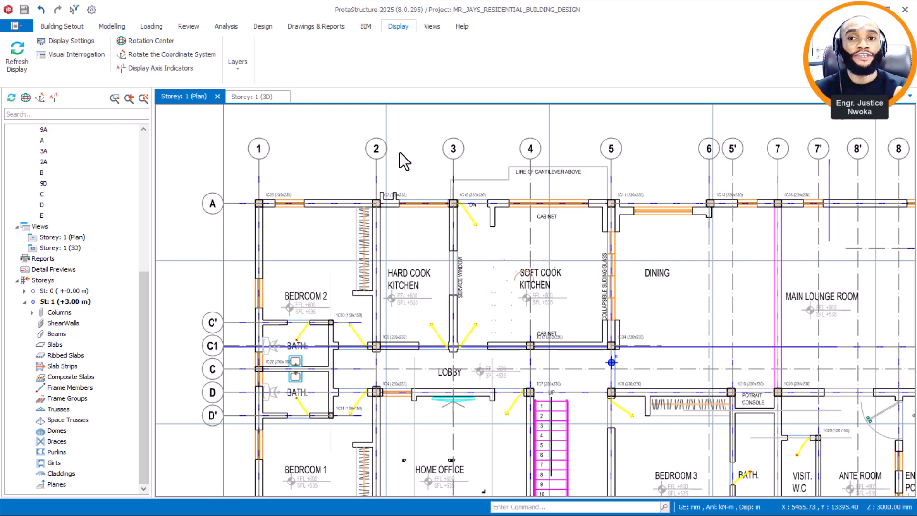
{"action": "scroll", "coordinate": [400, 154], "scroll_direction": "down", "scroll_amount": 1}
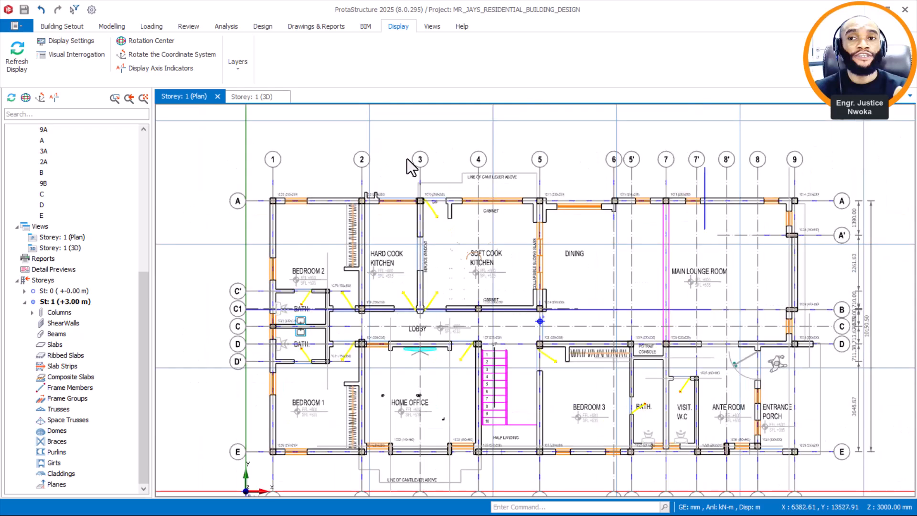
Examine grid axes 5' to 9 and A to E around the main lounge, ante room and entrance porch
{"action": "scroll", "coordinate": [724, 175], "scroll_direction": "up", "scroll_amount": 1}
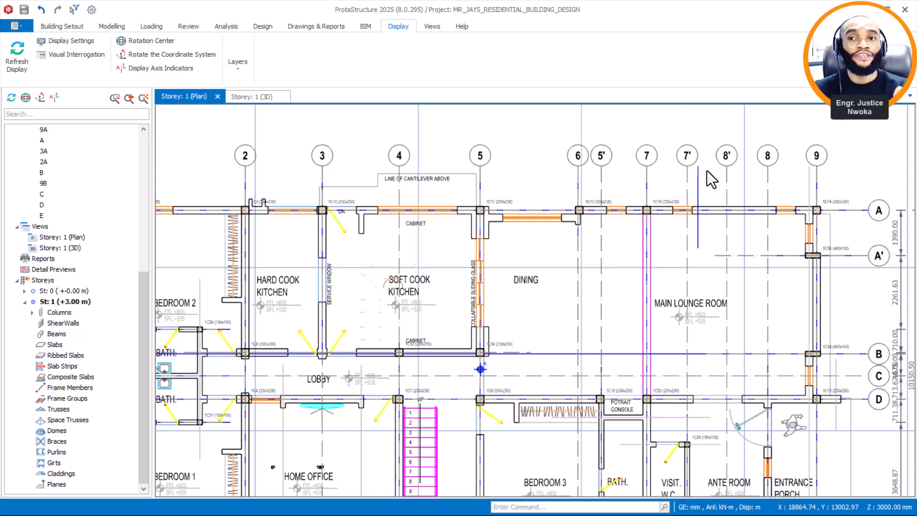
{"action": "scroll", "coordinate": [707, 170], "scroll_direction": "down", "scroll_amount": 1}
{"action": "middle_click_drag", "start_coordinate": [577, 274], "coordinate": [590, 237]}
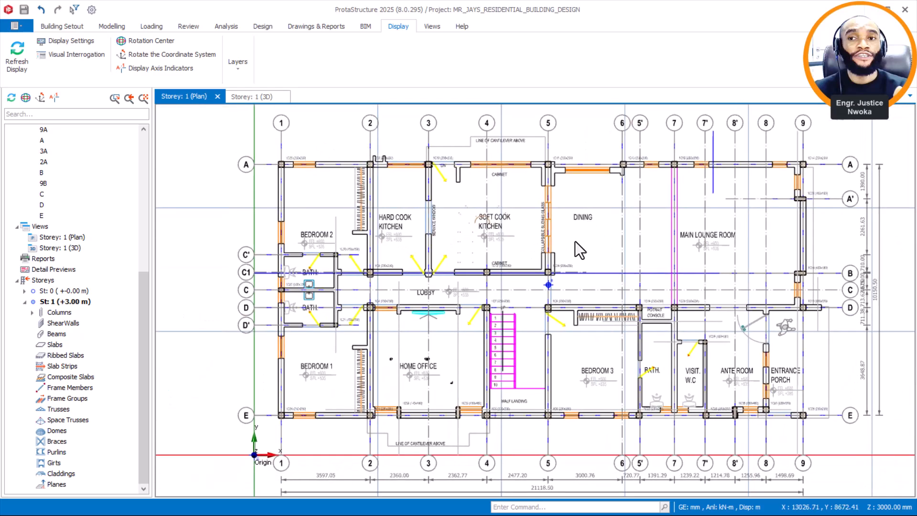
{"action": "middle_click_drag", "start_coordinate": [520, 211], "coordinate": [510, 219]}
{"action": "middle_click_drag", "start_coordinate": [657, 192], "coordinate": [635, 220]}
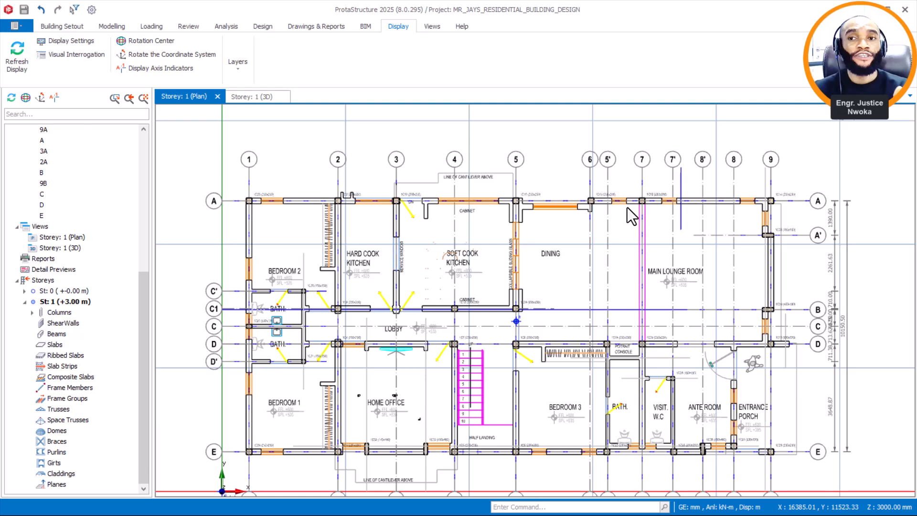
{"action": "scroll", "coordinate": [598, 184], "scroll_direction": "up", "scroll_amount": 3}
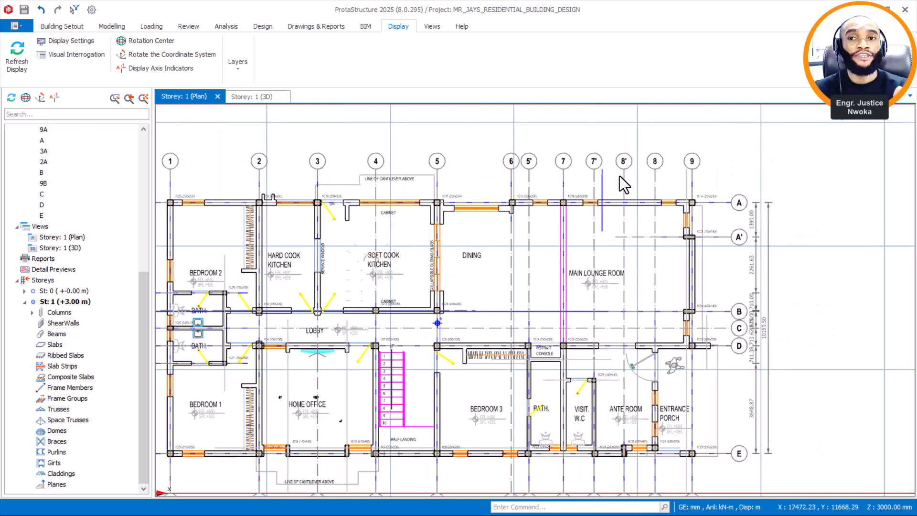
{"action": "scroll", "coordinate": [627, 173], "scroll_direction": "up", "scroll_amount": 1}
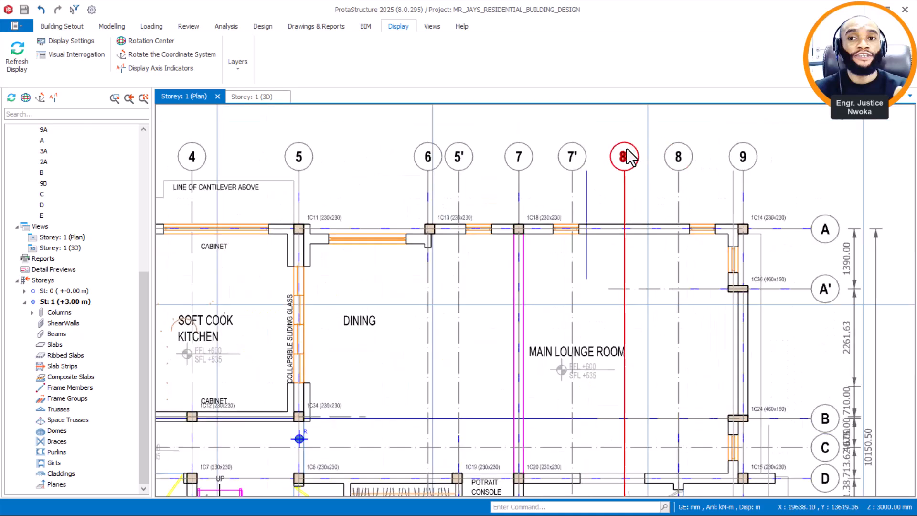
{"action": "scroll", "coordinate": [580, 163], "scroll_direction": "down", "scroll_amount": 2}
{"action": "middle_click_drag", "start_coordinate": [655, 225], "coordinate": [692, 220]}
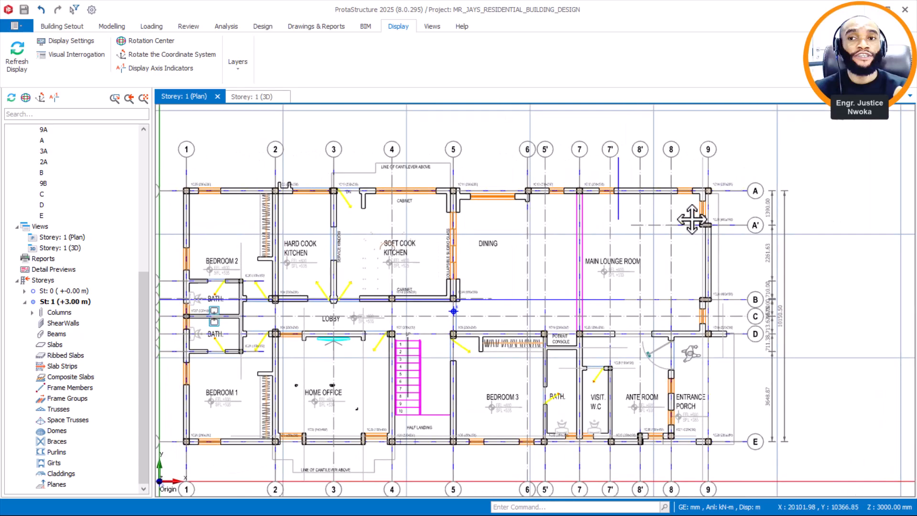
{"action": "middle_click_drag", "start_coordinate": [575, 265], "coordinate": [661, 232]}
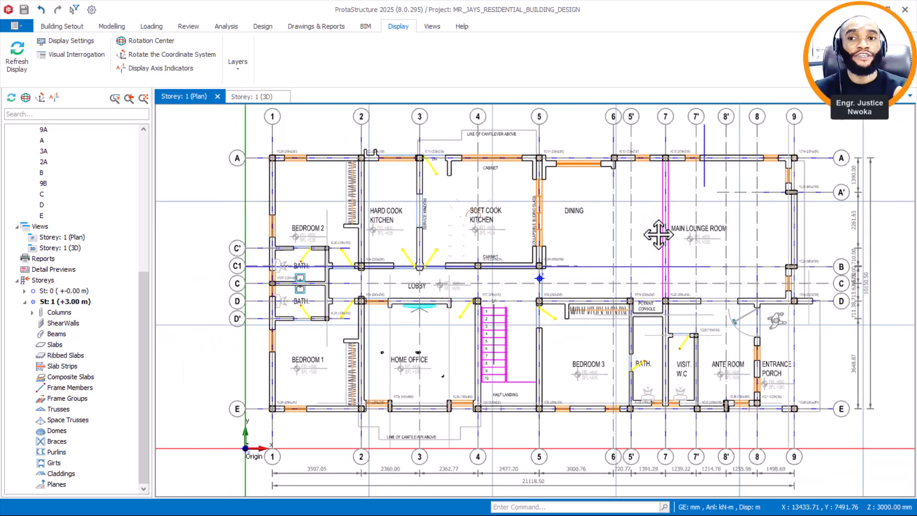
Review the complete storey 1 plan with its axes and columns, and look briefly at the storey's 3D view
{"action": "mouse_move", "coordinate": [633, 242]}
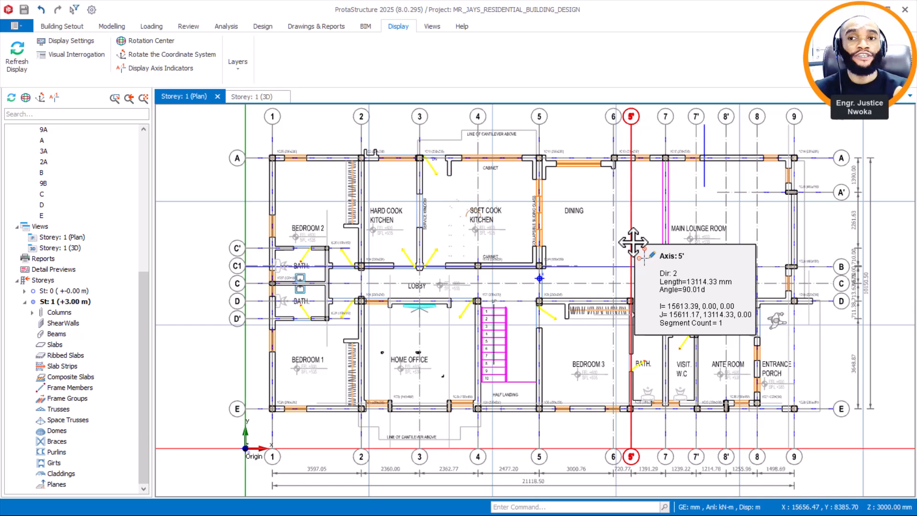
{"action": "middle_click_drag", "start_coordinate": [580, 221], "coordinate": [578, 245]}
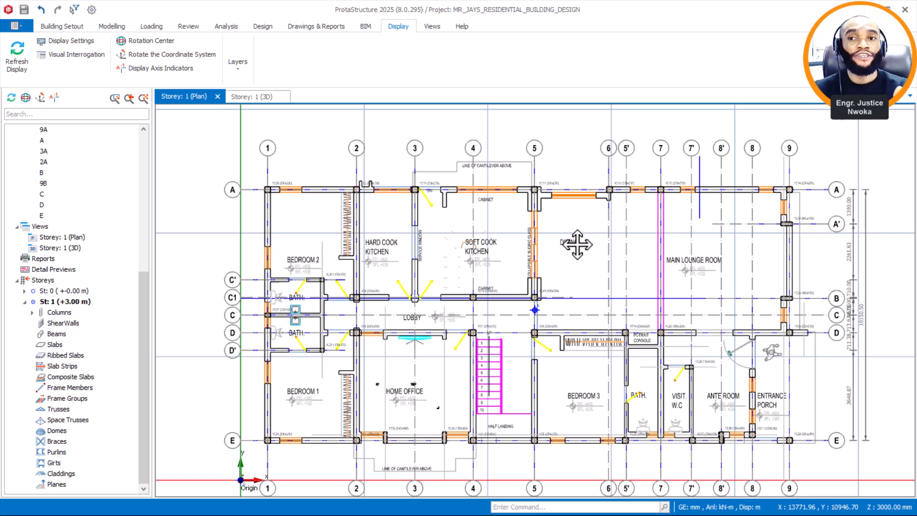
{"action": "middle_click_drag", "start_coordinate": [561, 242], "coordinate": [541, 217]}
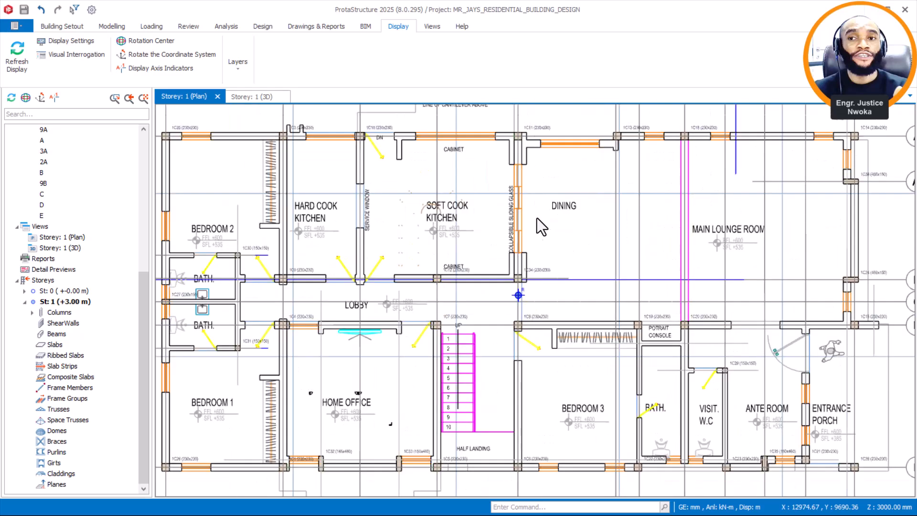
{"action": "middle_click_drag", "start_coordinate": [490, 229], "coordinate": [495, 229]}
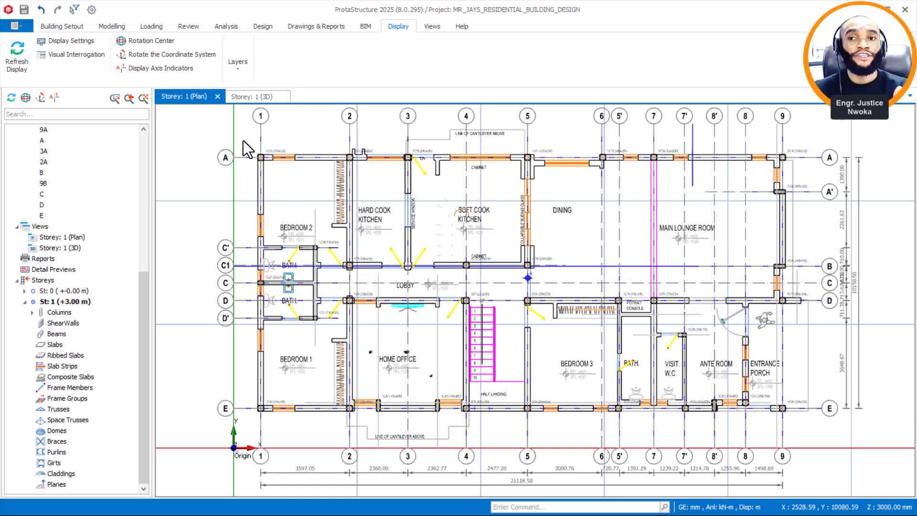
{"action": "left_click", "coordinate": [262, 98]}
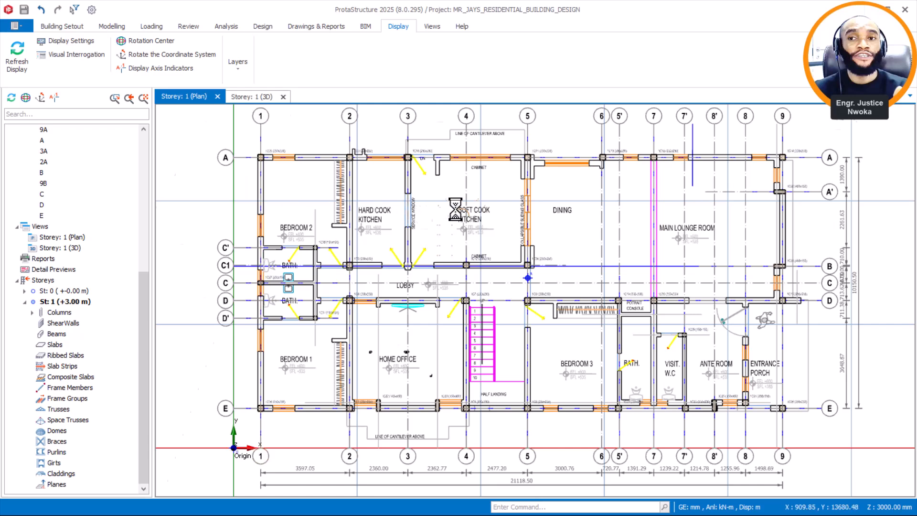
{"action": "scroll", "coordinate": [353, 190], "scroll_direction": "up", "scroll_amount": 3}
{"action": "middle_click_drag", "start_coordinate": [356, 194], "coordinate": [320, 160]}
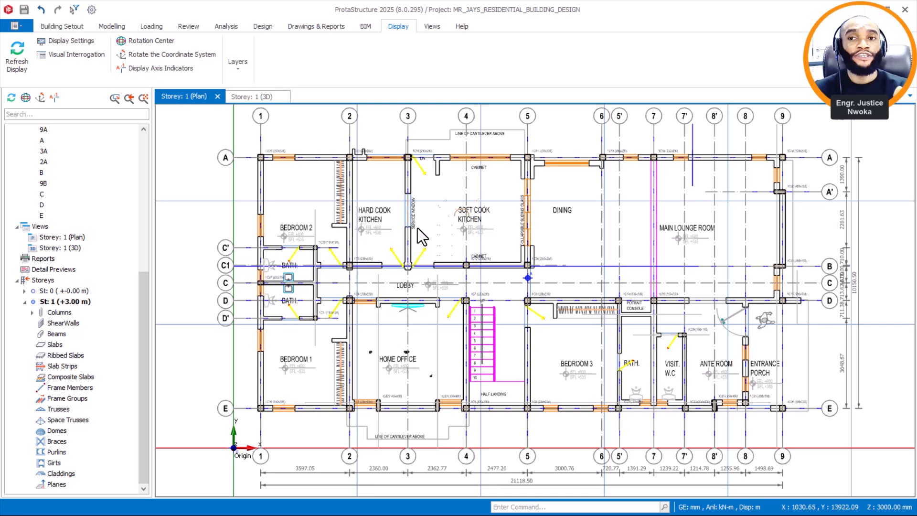
{"action": "middle_click_drag", "start_coordinate": [455, 197], "coordinate": [449, 215]}
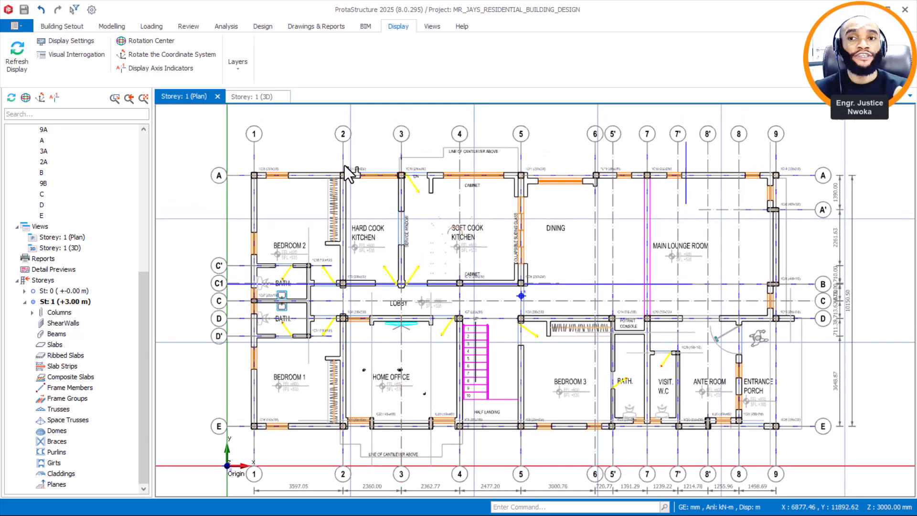
Start inserting a normal RC beam and set its width b to 230 mm to match the corner column at axes A and 1
{"action": "left_click", "coordinate": [100, 27]}
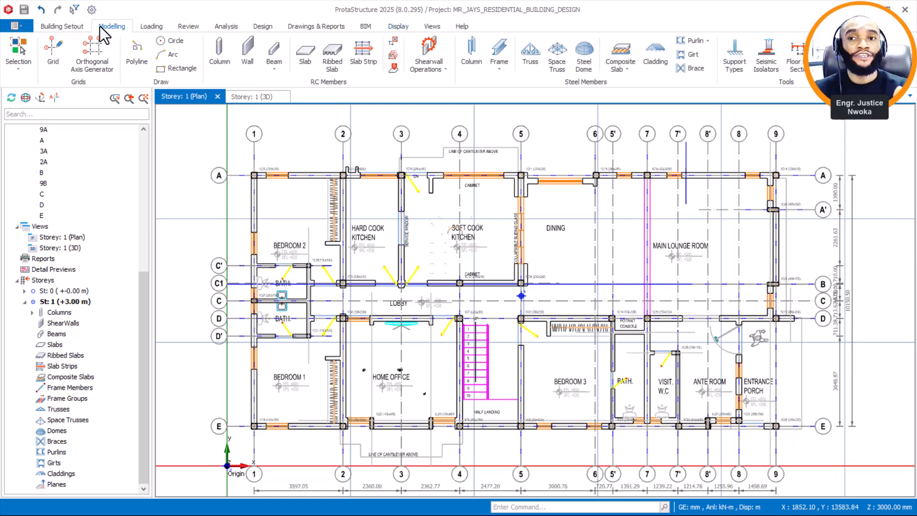
{"action": "left_click", "coordinate": [274, 53]}
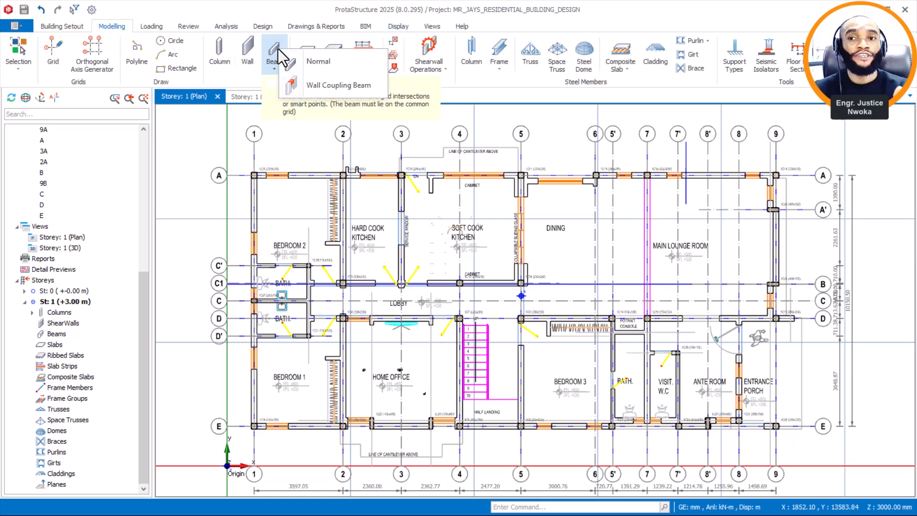
{"action": "left_click", "coordinate": [337, 61]}
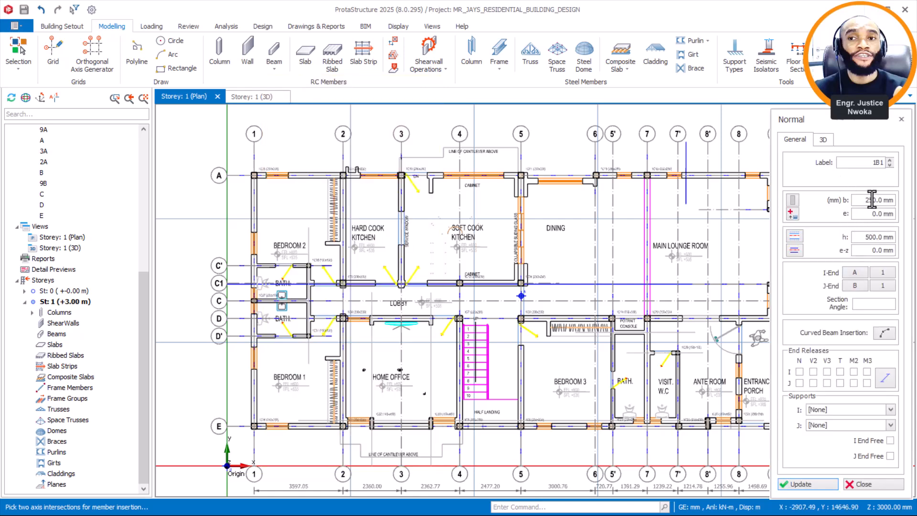
{"action": "left_click_drag", "start_coordinate": [865, 200], "coordinate": [897, 201]}
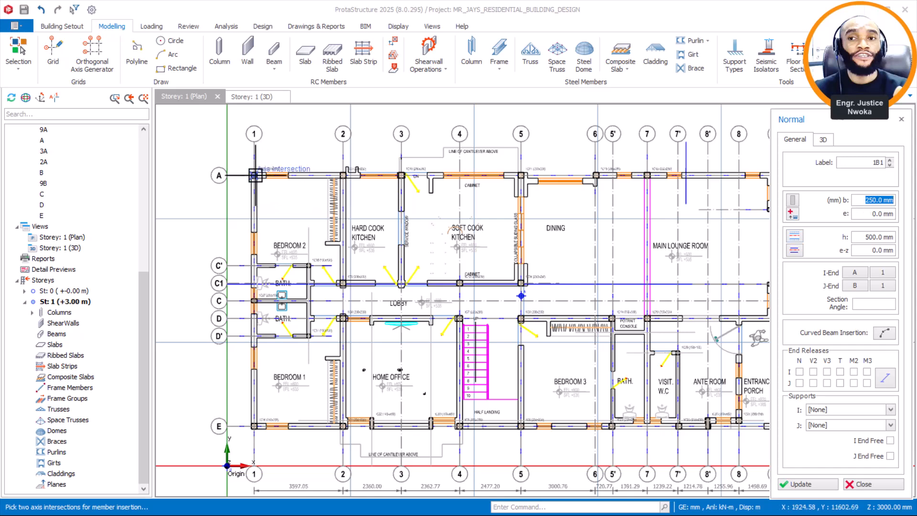
{"action": "scroll", "coordinate": [249, 175], "scroll_direction": "up", "scroll_amount": 3}
{"action": "scroll", "coordinate": [287, 158], "scroll_direction": "up", "scroll_amount": 3}
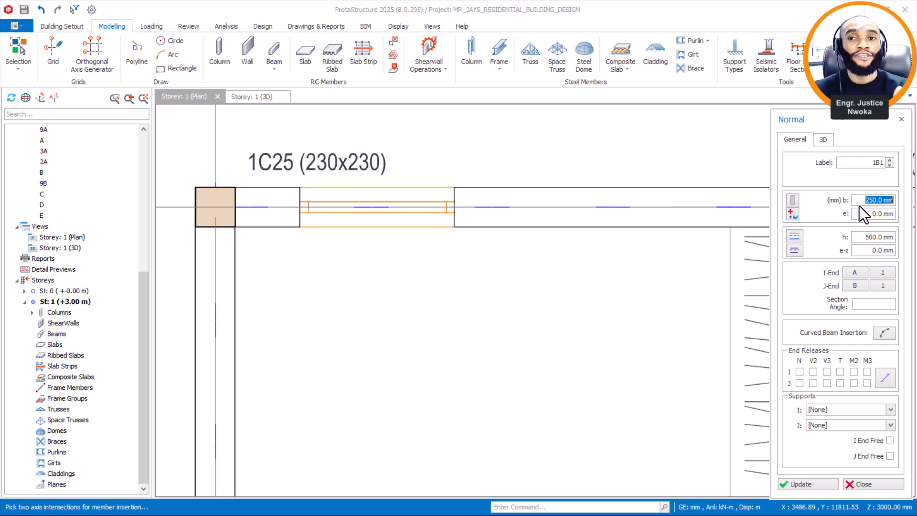
{"action": "type", "text": "230"}
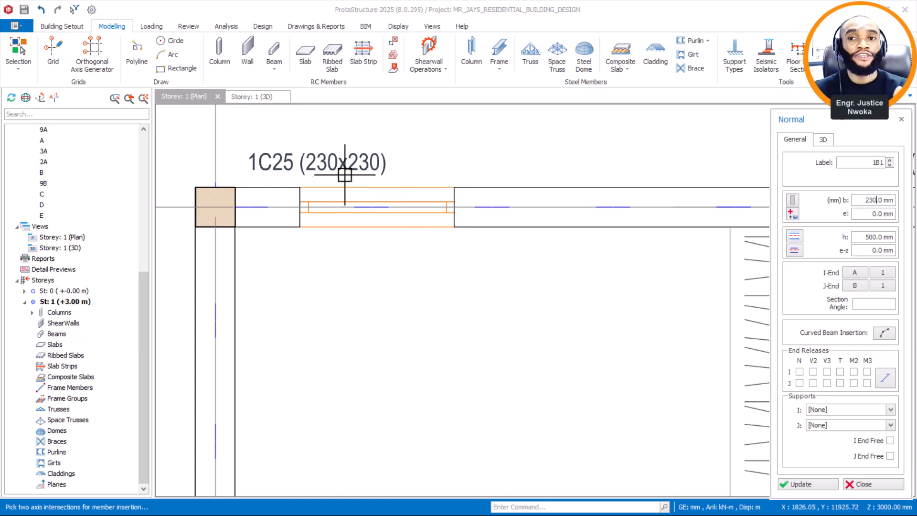
{"action": "scroll", "coordinate": [328, 154], "scroll_direction": "up", "scroll_amount": 1}
{"action": "scroll", "coordinate": [328, 143], "scroll_direction": "down", "scroll_amount": 1}
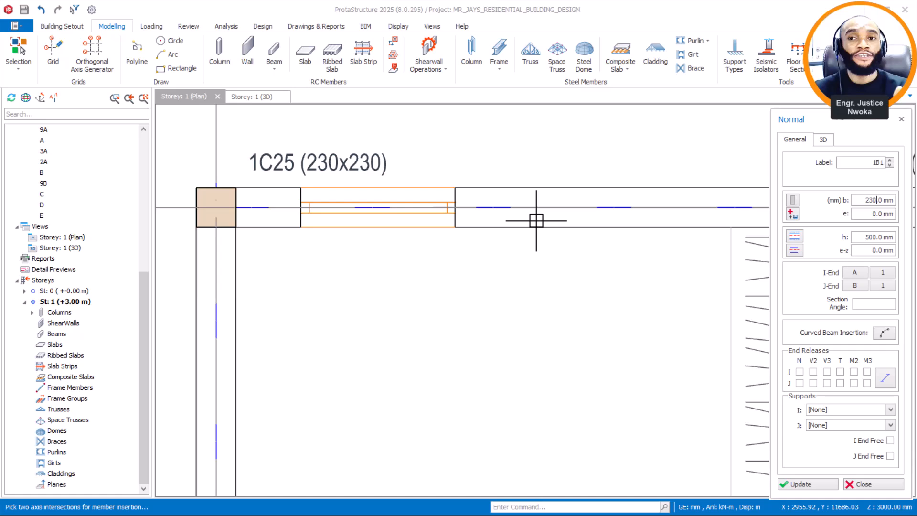
{"action": "scroll", "coordinate": [370, 201], "scroll_direction": "down", "scroll_amount": 3}
{"action": "scroll", "coordinate": [370, 200], "scroll_direction": "down", "scroll_amount": 5}
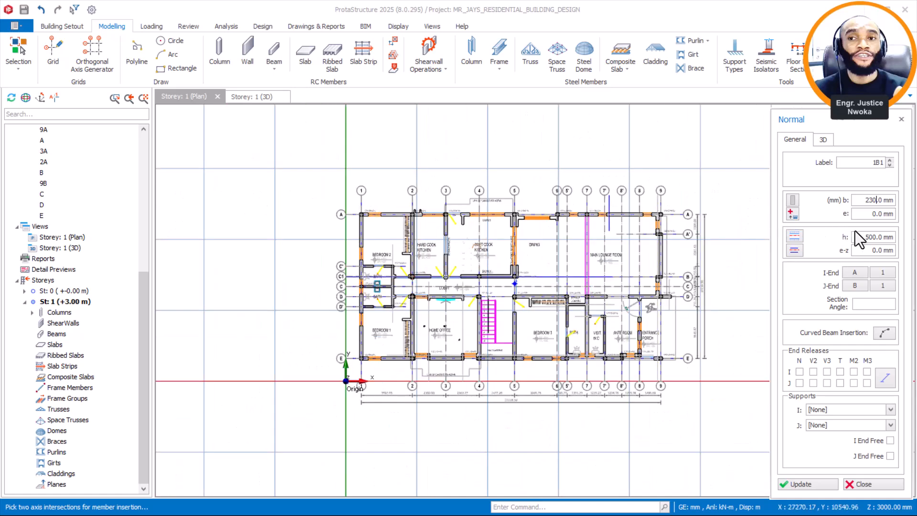
Set the new beam's depth h to 450 mm, keeping in view the spans between the storey 1 columns
{"action": "left_click", "coordinate": [859, 235]}
{"action": "left_click_drag", "start_coordinate": [870, 240], "coordinate": [894, 238]}
{"action": "scroll", "coordinate": [550, 266], "scroll_direction": "up", "scroll_amount": 2}
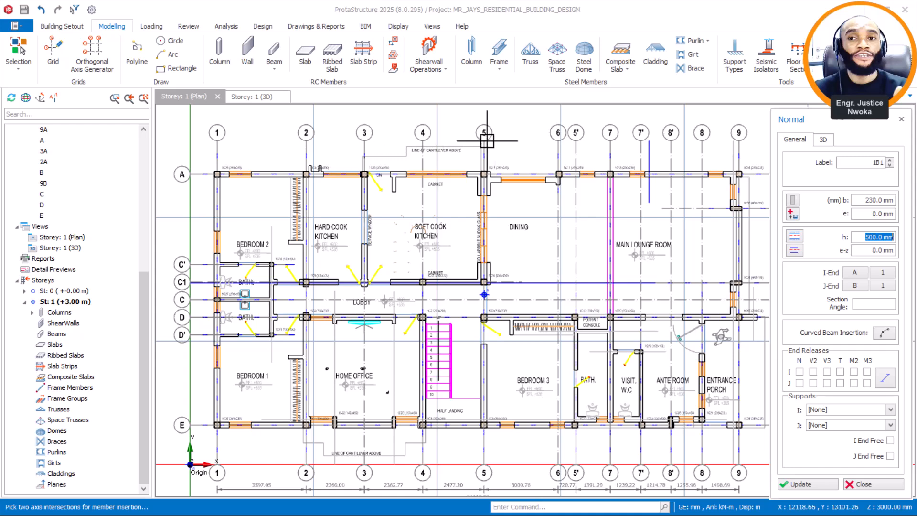
{"action": "scroll", "coordinate": [486, 141], "scroll_direction": "up", "scroll_amount": 3}
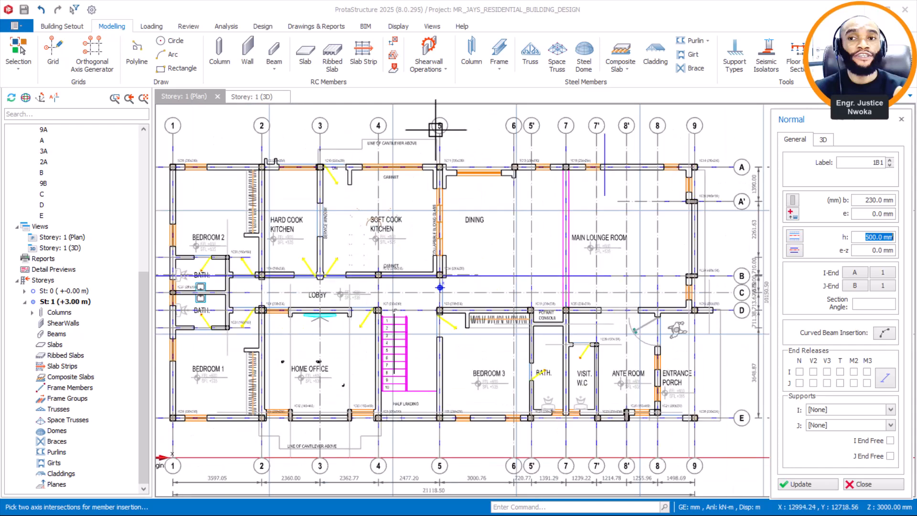
{"action": "scroll", "coordinate": [445, 127], "scroll_direction": "down", "scroll_amount": 1}
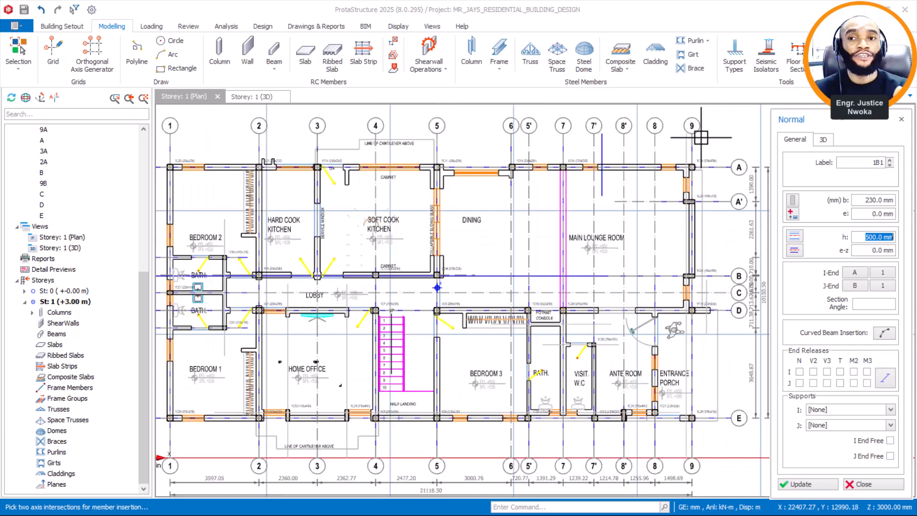
{"action": "scroll", "coordinate": [642, 146], "scroll_direction": "up", "scroll_amount": 1}
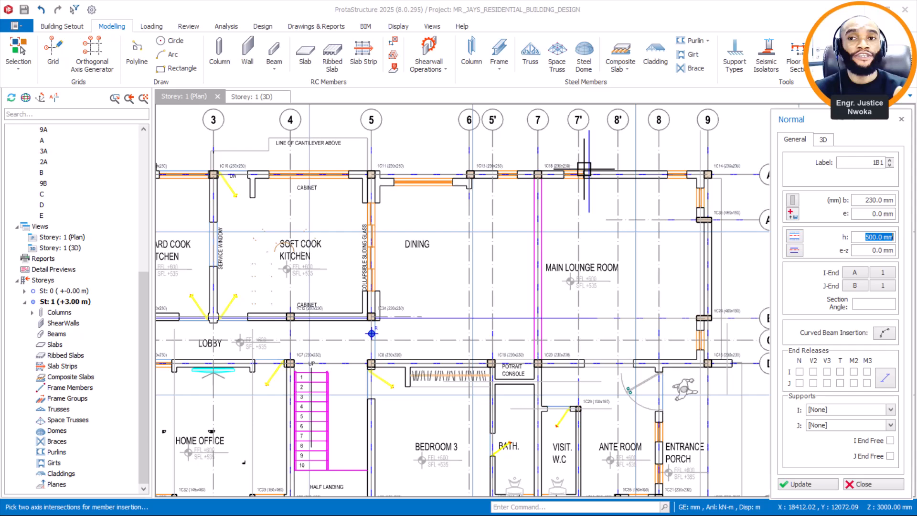
{"action": "scroll", "coordinate": [556, 218], "scroll_direction": "down", "scroll_amount": 1}
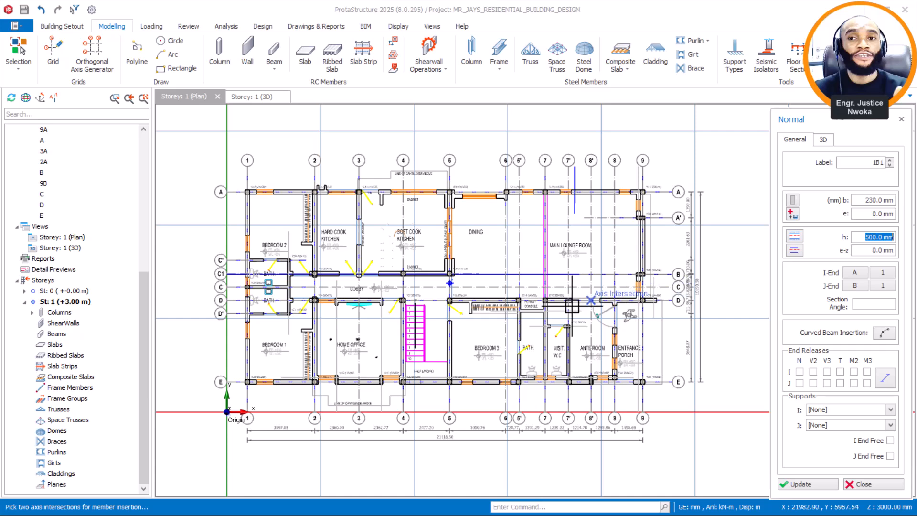
{"action": "scroll", "coordinate": [315, 161], "scroll_direction": "up", "scroll_amount": 2}
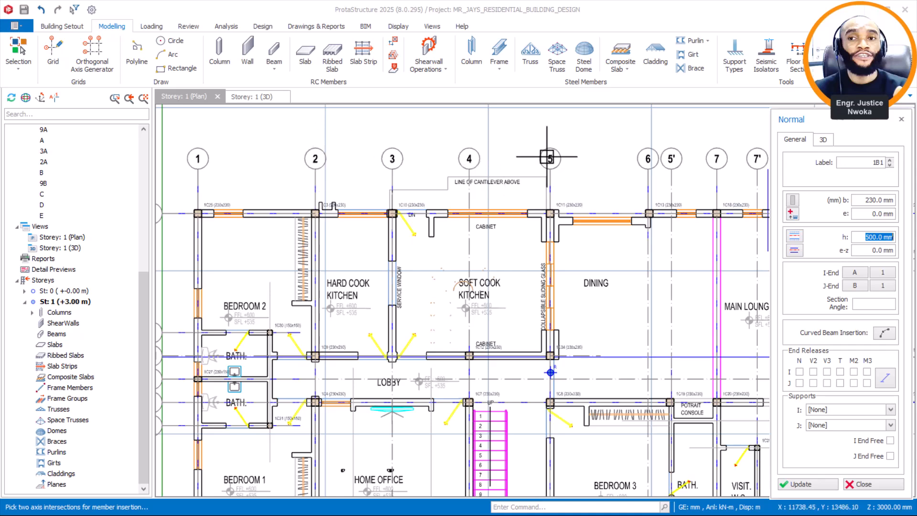
{"action": "scroll", "coordinate": [546, 157], "scroll_direction": "down", "scroll_amount": 1}
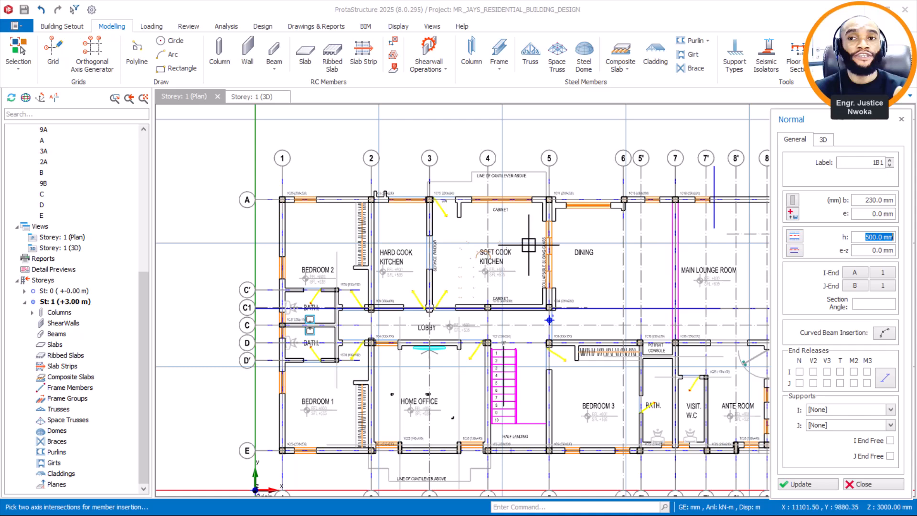
{"action": "scroll", "coordinate": [372, 203], "scroll_direction": "up", "scroll_amount": 1}
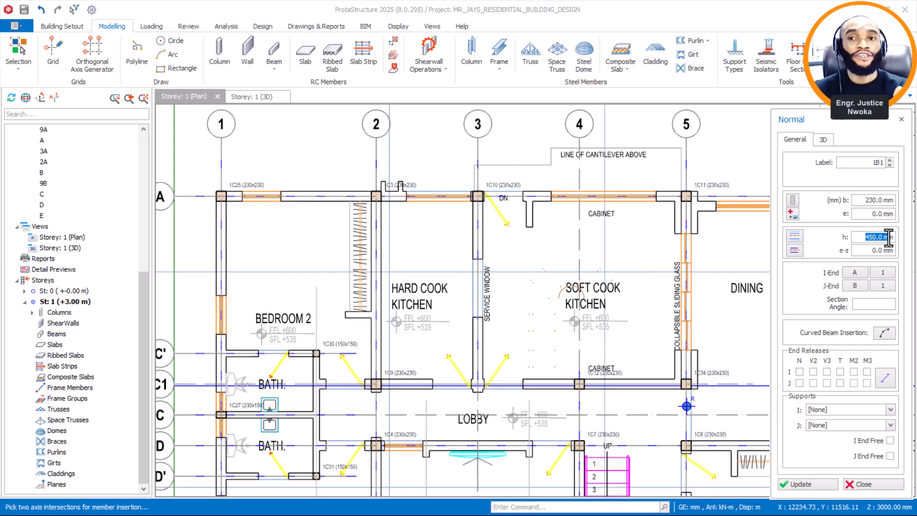
Insert 230x450 beams along axis A from the column on axis 2 to the column on axis 5
{"action": "scroll", "coordinate": [383, 194], "scroll_direction": "up", "scroll_amount": 3}
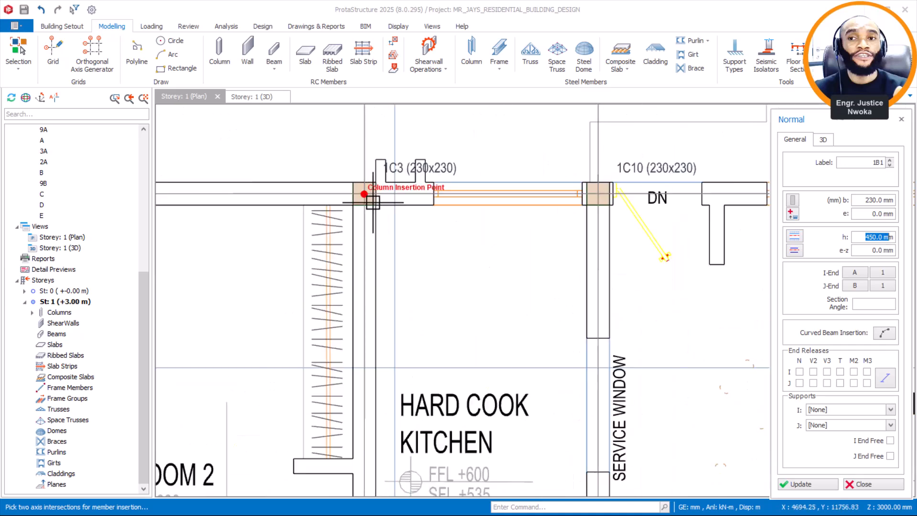
{"action": "left_click", "coordinate": [365, 193]}
{"action": "scroll", "coordinate": [331, 206], "scroll_direction": "down", "scroll_amount": 1}
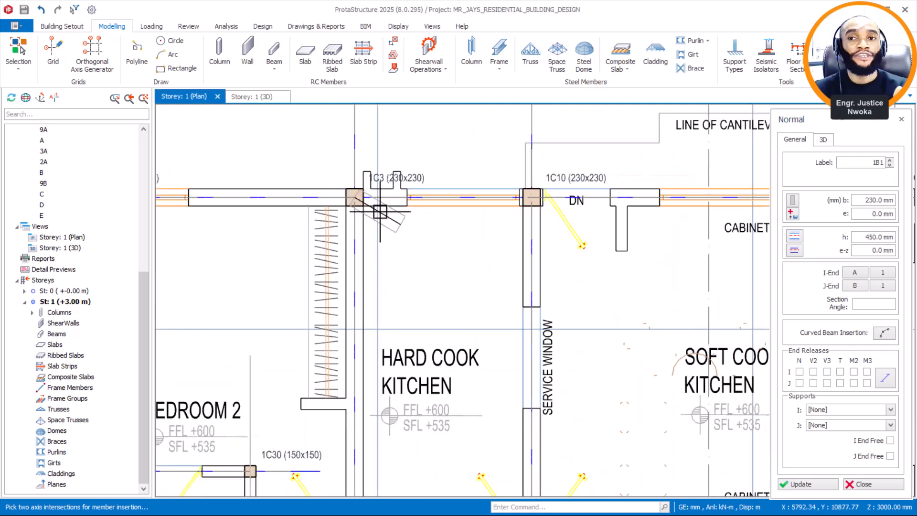
{"action": "scroll", "coordinate": [383, 212], "scroll_direction": "down", "scroll_amount": 2}
{"action": "scroll", "coordinate": [517, 219], "scroll_direction": "down", "scroll_amount": 1}
{"action": "scroll", "coordinate": [659, 213], "scroll_direction": "up", "scroll_amount": 1}
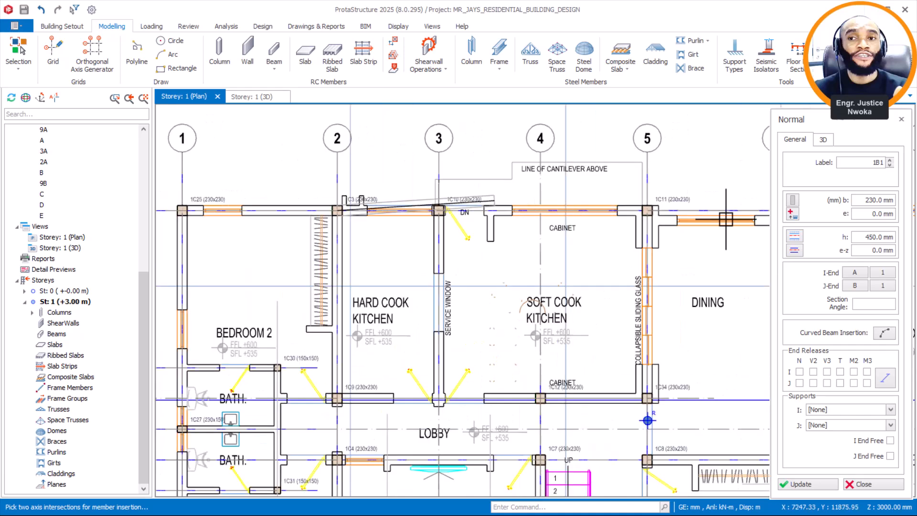
{"action": "scroll", "coordinate": [655, 208], "scroll_direction": "up", "scroll_amount": 2}
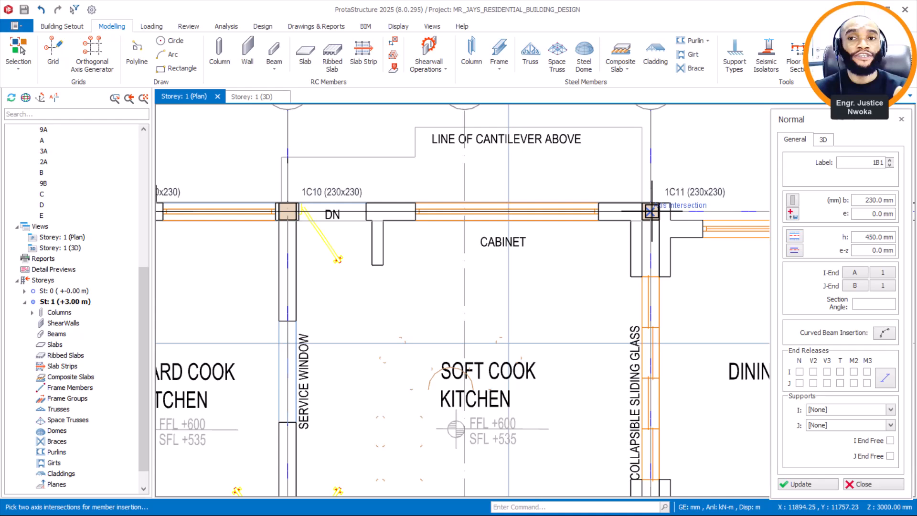
{"action": "left_click", "coordinate": [651, 211]}
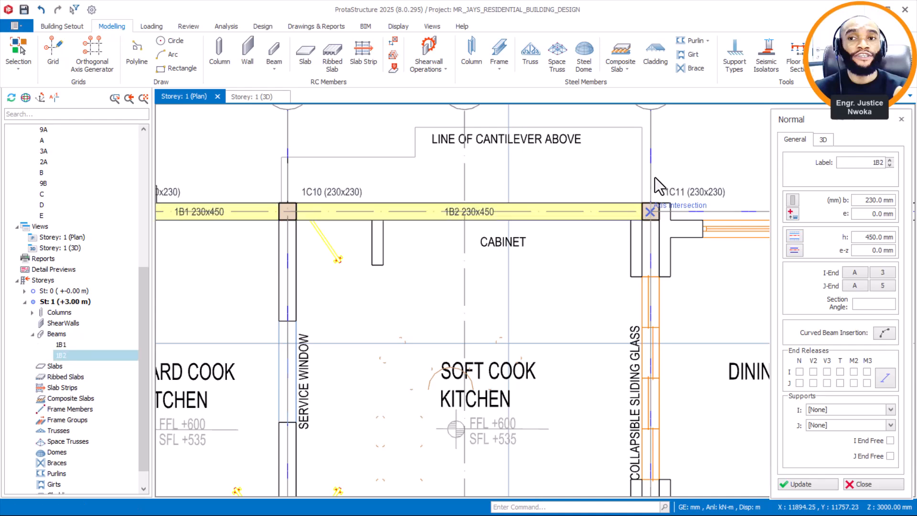
Continue the 230x450 beams along axis 5 from axis A to the column at axis E
{"action": "scroll", "coordinate": [644, 184], "scroll_direction": "down", "scroll_amount": 2}
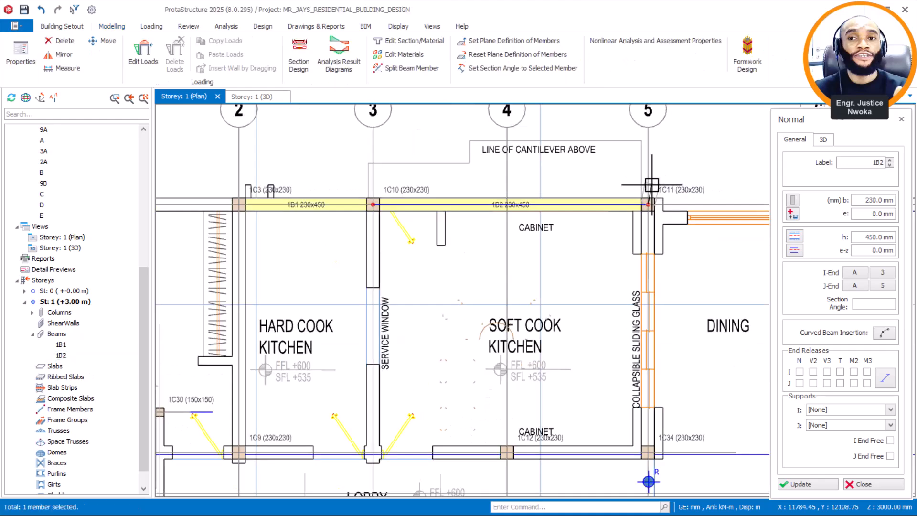
{"action": "scroll", "coordinate": [635, 177], "scroll_direction": "down", "scroll_amount": 1}
{"action": "scroll", "coordinate": [614, 158], "scroll_direction": "up", "scroll_amount": 1}
{"action": "scroll", "coordinate": [614, 166], "scroll_direction": "down", "scroll_amount": 2}
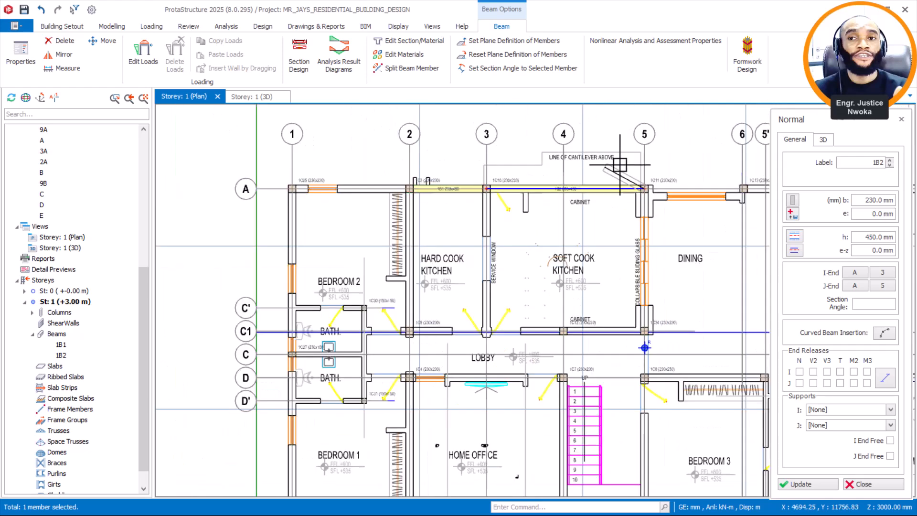
{"action": "scroll", "coordinate": [624, 170], "scroll_direction": "down", "scroll_amount": 1}
{"action": "middle_click_drag", "start_coordinate": [652, 289], "coordinate": [644, 208]}
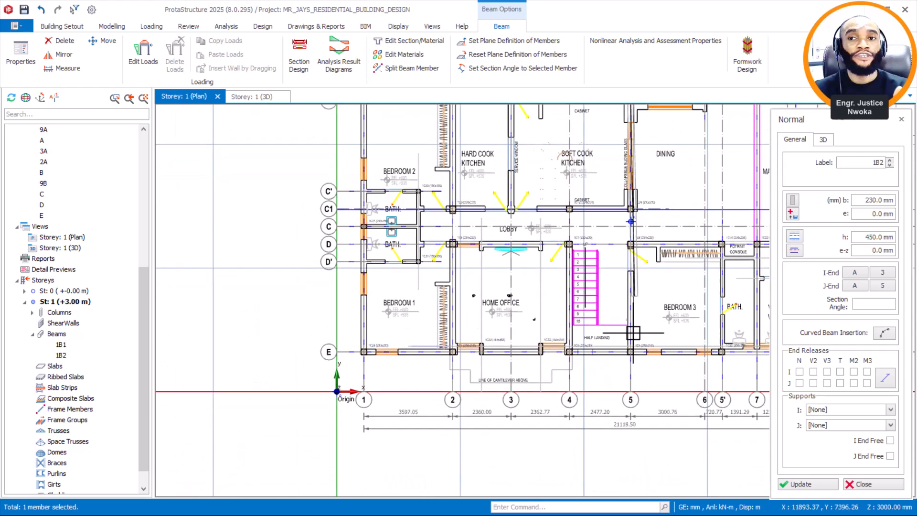
{"action": "scroll", "coordinate": [631, 351], "scroll_direction": "up", "scroll_amount": 5}
{"action": "left_click", "coordinate": [636, 347]}
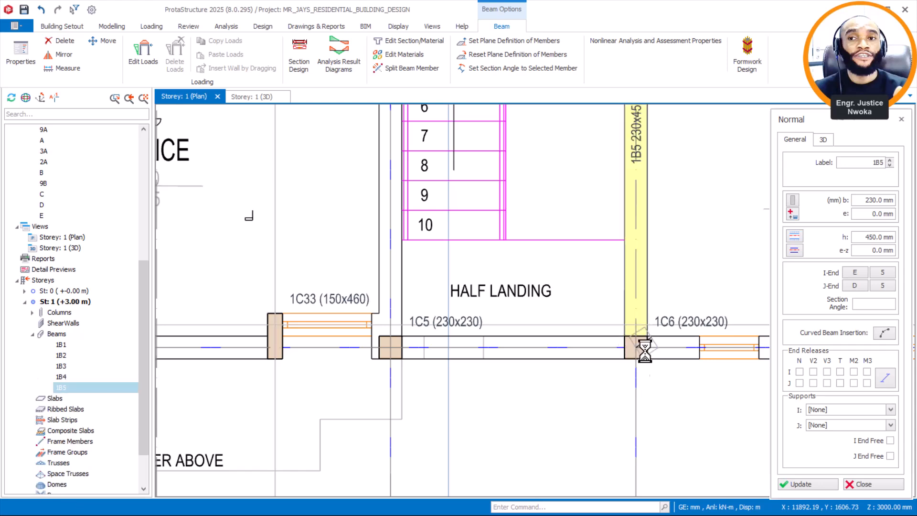
Insert a 230x450 beam along axis E from axis 5 to axis 4, beside the half landing
{"action": "left_click", "coordinate": [629, 337]}
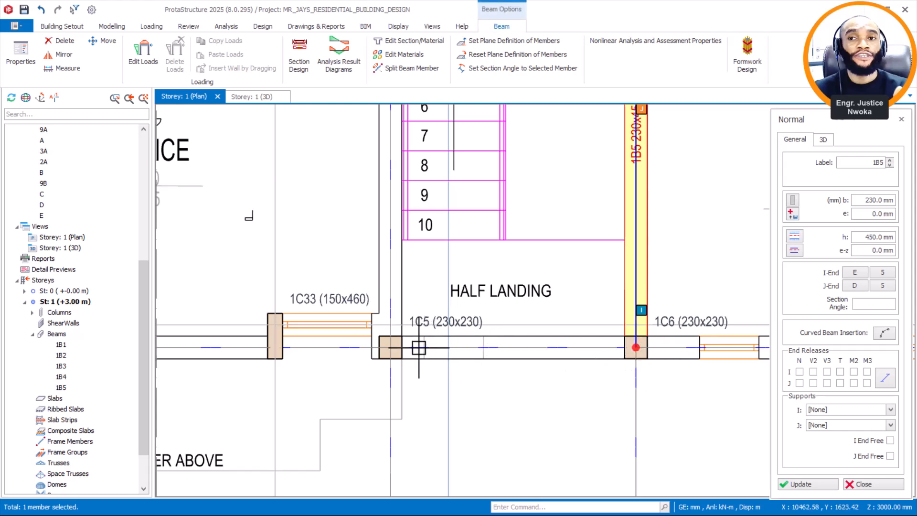
{"action": "scroll", "coordinate": [416, 345], "scroll_direction": "up", "scroll_amount": 1}
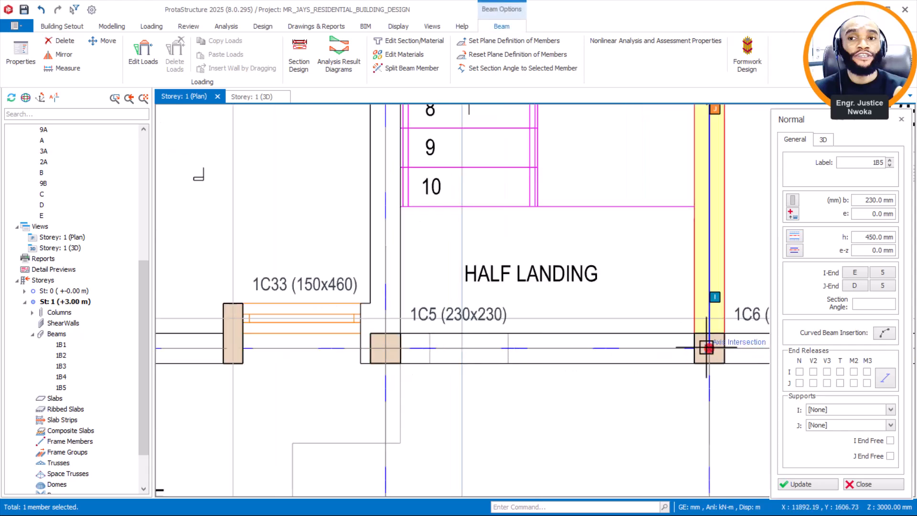
{"action": "scroll", "coordinate": [420, 360], "scroll_direction": "up", "scroll_amount": 1}
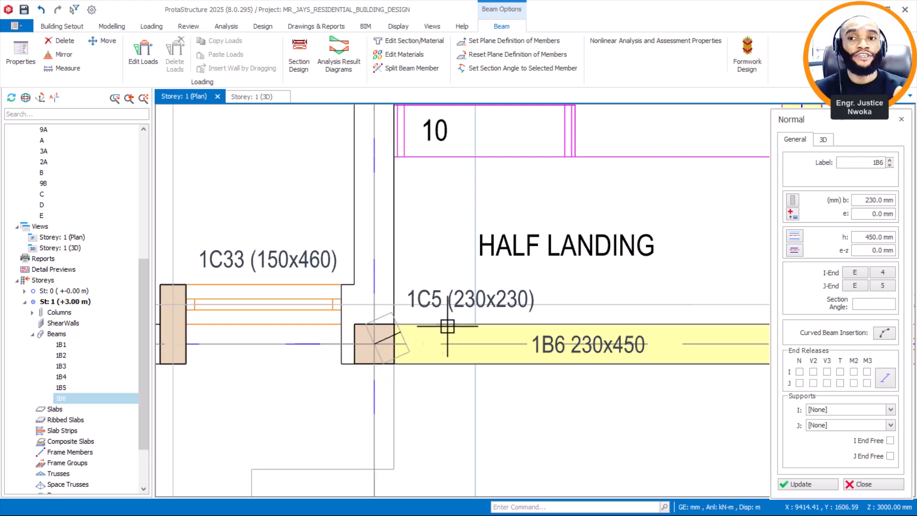
{"action": "scroll", "coordinate": [435, 374], "scroll_direction": "down", "scroll_amount": 1}
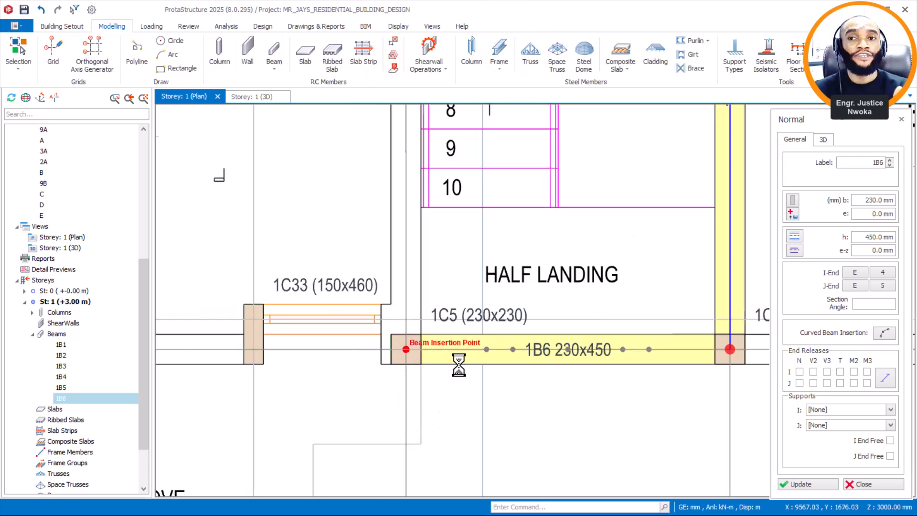
{"action": "scroll", "coordinate": [444, 369], "scroll_direction": "down", "scroll_amount": 1}
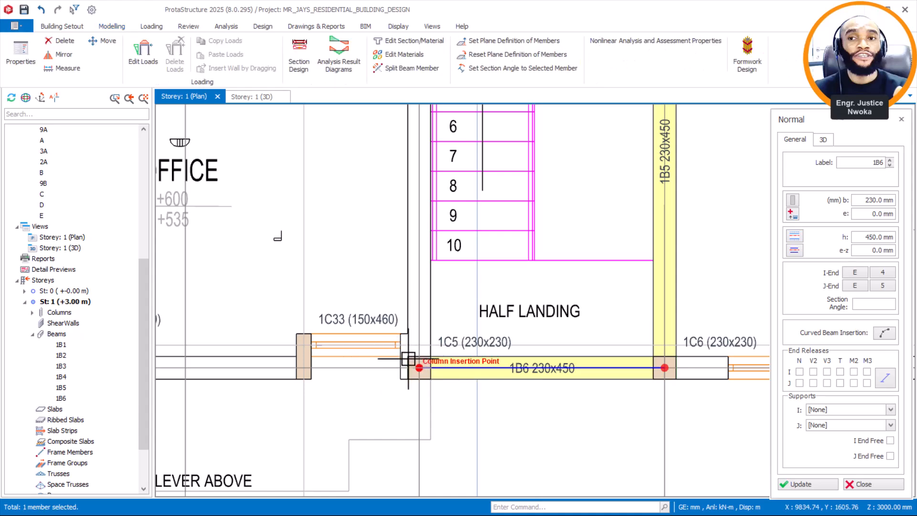
Insert a 230x450 beam along axis 4 from axis E to axis D, between the home office and the stairs
{"action": "scroll", "coordinate": [412, 364], "scroll_direction": "up", "scroll_amount": 1}
{"action": "scroll", "coordinate": [412, 364], "scroll_direction": "down", "scroll_amount": 2}
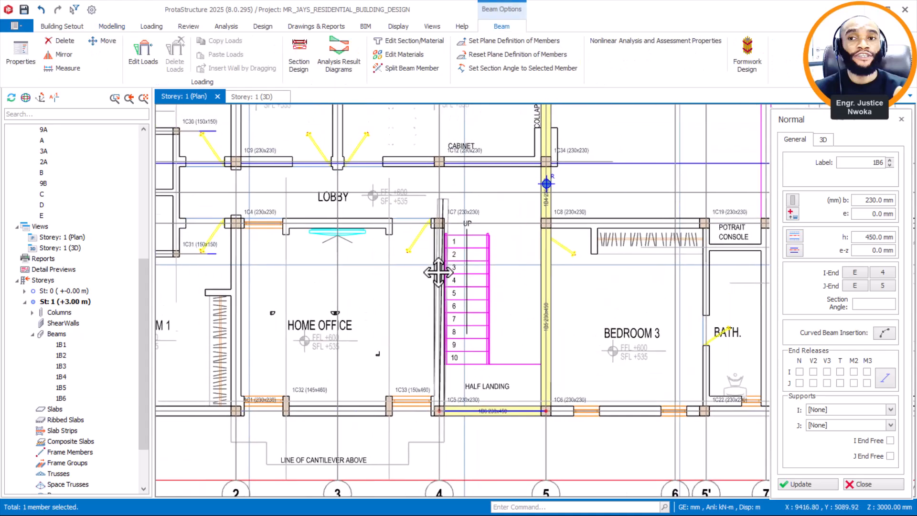
{"action": "scroll", "coordinate": [436, 234], "scroll_direction": "up", "scroll_amount": 3}
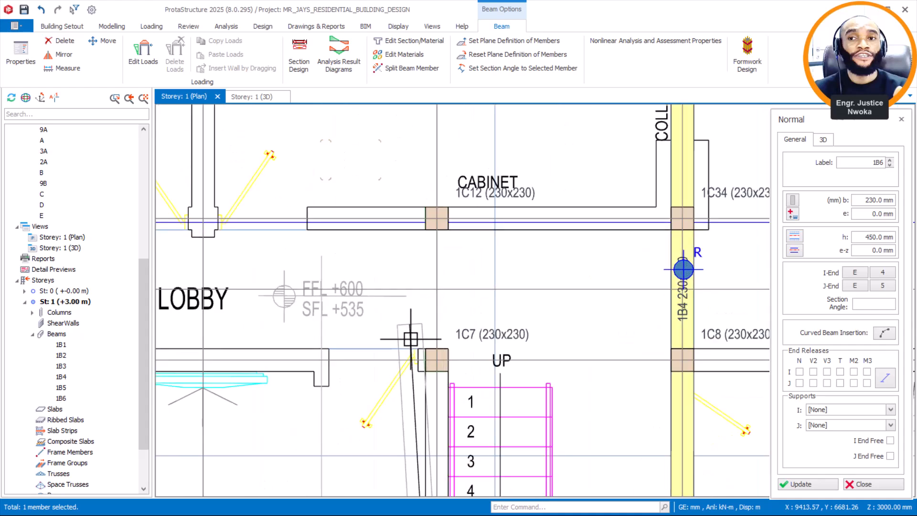
{"action": "left_click", "coordinate": [448, 356]}
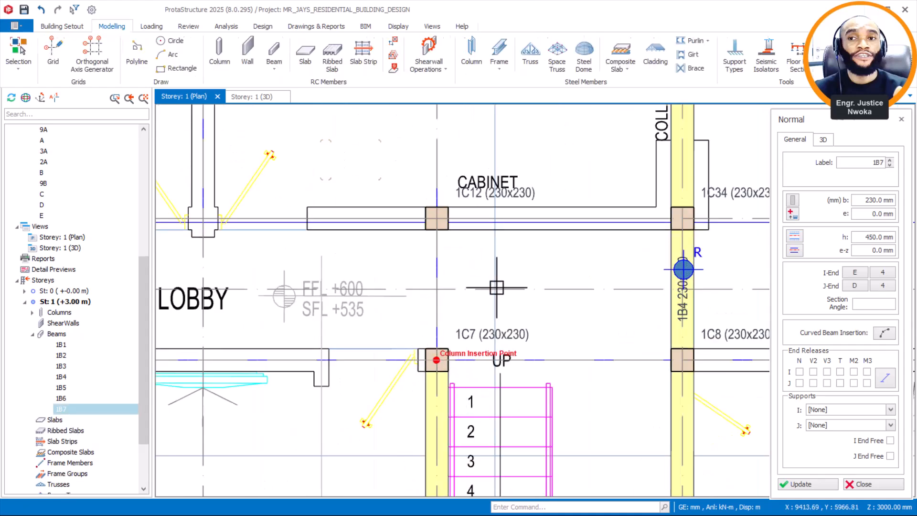
Insert a 230x450 beam along axis D from axis 4 to axis 2, between the lobby and the home office
{"action": "scroll", "coordinate": [563, 270], "scroll_direction": "down", "scroll_amount": 3}
{"action": "key", "text": "Escape"}
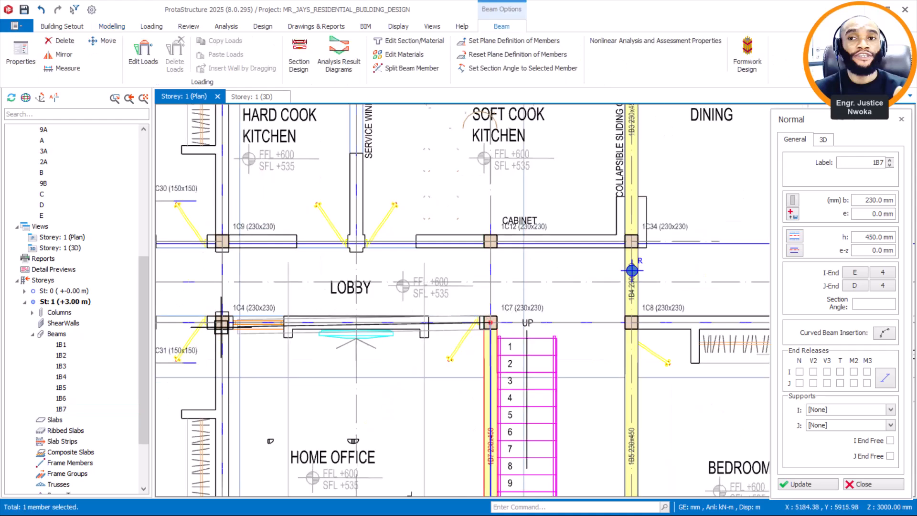
{"action": "scroll", "coordinate": [221, 324], "scroll_direction": "up", "scroll_amount": 3}
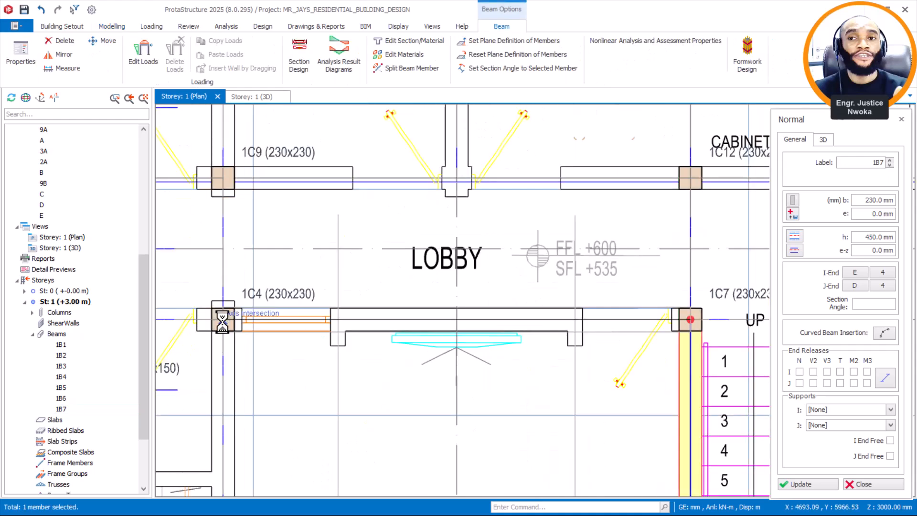
{"action": "left_click", "coordinate": [222, 320]}
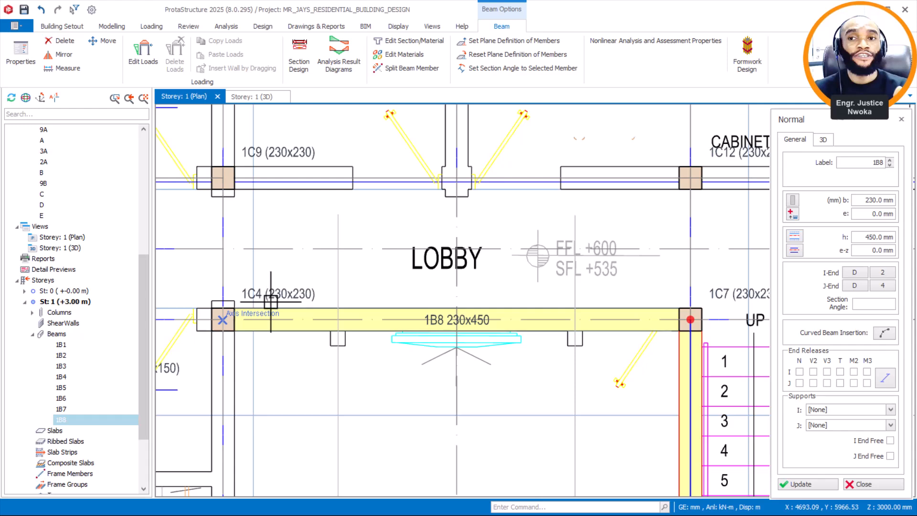
{"action": "key", "text": "Escape"}
Insert a 230x450 beam along axis 2 from axis D to axis E, between bedroom 1 and the home office
{"action": "left_click", "coordinate": [223, 320]}
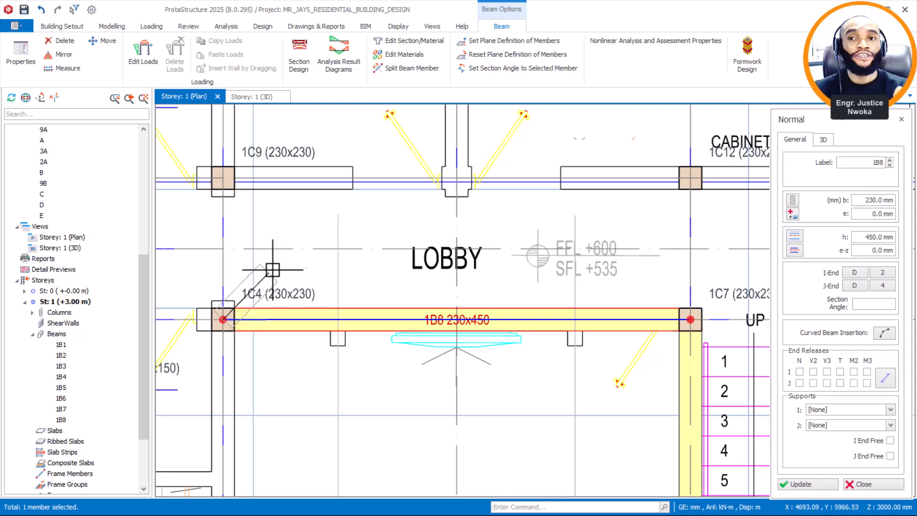
{"action": "scroll", "coordinate": [330, 239], "scroll_direction": "down", "scroll_amount": 5}
{"action": "scroll", "coordinate": [292, 410], "scroll_direction": "up", "scroll_amount": 6}
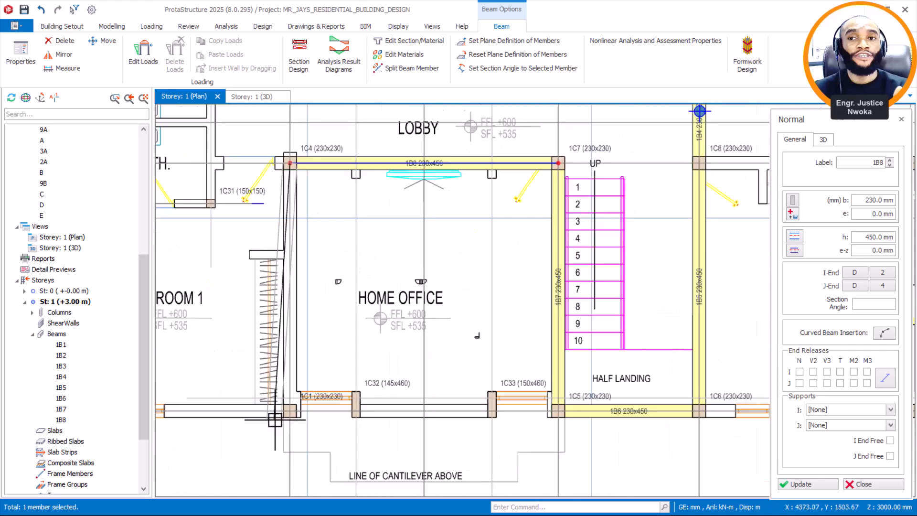
{"action": "scroll", "coordinate": [293, 410], "scroll_direction": "up", "scroll_amount": 3}
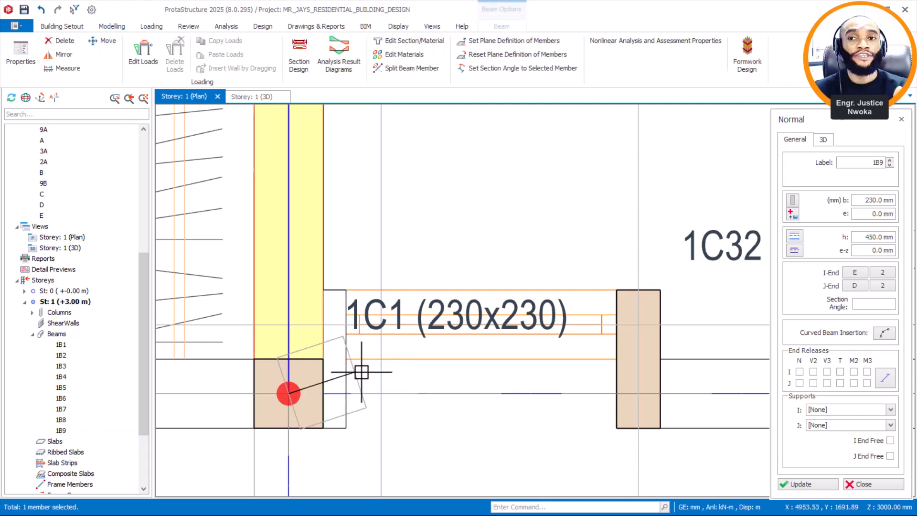
Insert a 230x450 beam along axis E1 from axis 2 to the 145x460 column on axis 2A
{"action": "scroll", "coordinate": [361, 333], "scroll_direction": "up", "scroll_amount": 1}
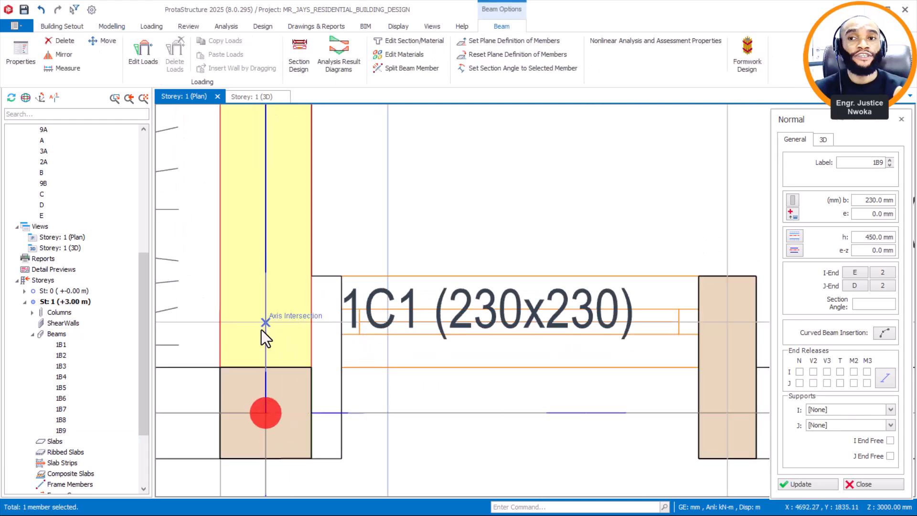
{"action": "scroll", "coordinate": [266, 354], "scroll_direction": "down", "scroll_amount": 3}
{"action": "scroll", "coordinate": [455, 339], "scroll_direction": "up", "scroll_amount": 2}
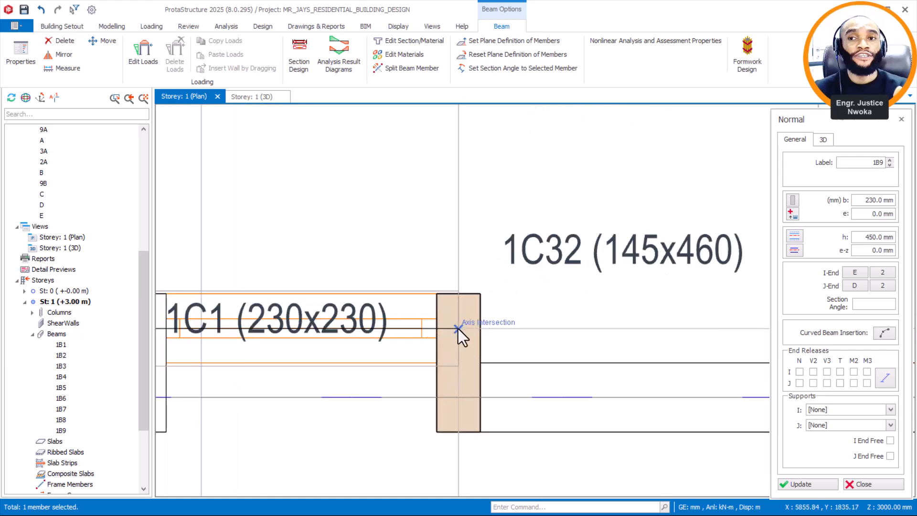
{"action": "scroll", "coordinate": [446, 305], "scroll_direction": "down", "scroll_amount": 1}
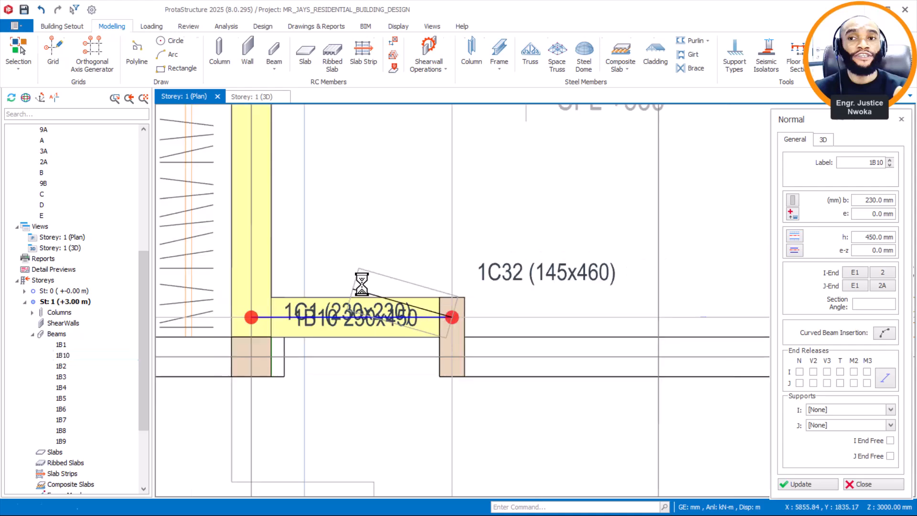
{"action": "scroll", "coordinate": [366, 312], "scroll_direction": "down", "scroll_amount": 1}
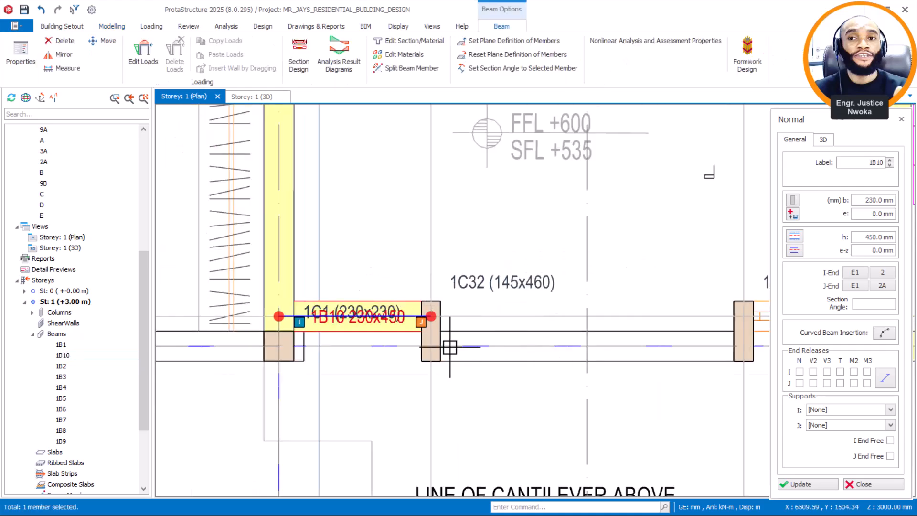
Insert a 230x450 beam along axis E from axis 2A to axis 3A, between the 145x460 and 150x460 columns
{"action": "scroll", "coordinate": [449, 349], "scroll_direction": "down", "scroll_amount": 1}
{"action": "scroll", "coordinate": [536, 363], "scroll_direction": "down", "scroll_amount": 1}
{"action": "scroll", "coordinate": [602, 347], "scroll_direction": "up", "scroll_amount": 2}
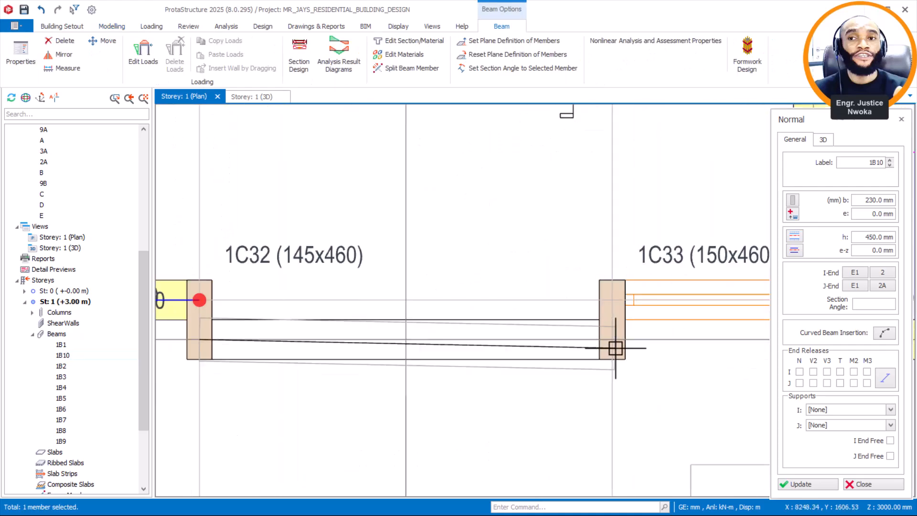
{"action": "left_click", "coordinate": [612, 340]}
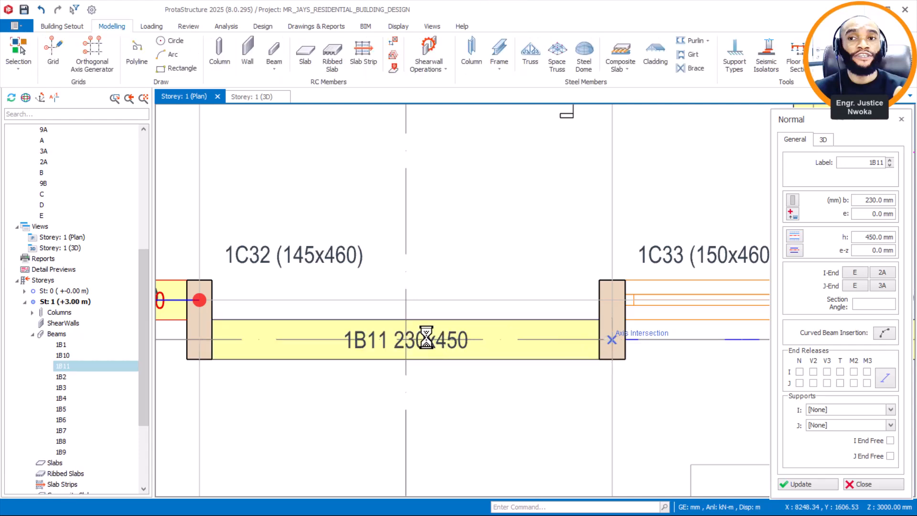
Insert a 230x450 beam along axis E1 from the 150x460 column on axis 3A to axis 4
{"action": "scroll", "coordinate": [428, 337], "scroll_direction": "down", "scroll_amount": 2}
{"action": "scroll", "coordinate": [523, 322], "scroll_direction": "up", "scroll_amount": 3}
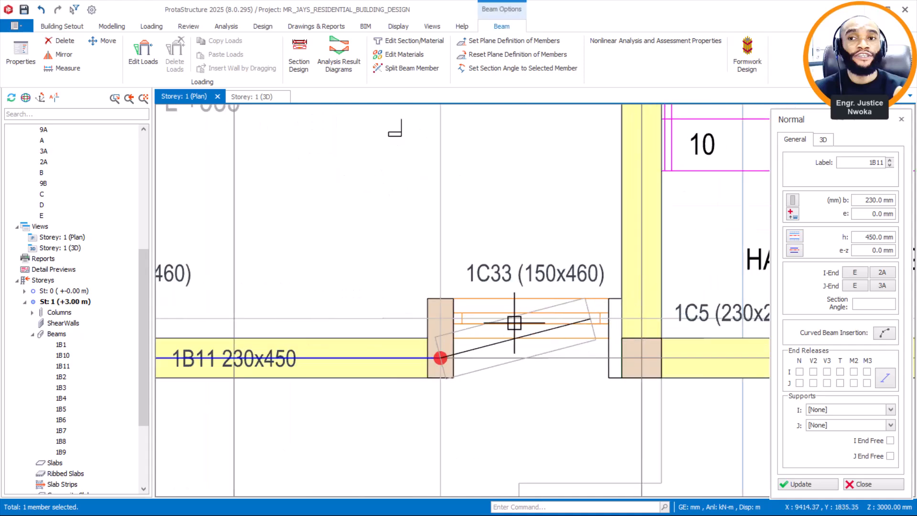
{"action": "left_click", "coordinate": [419, 318]}
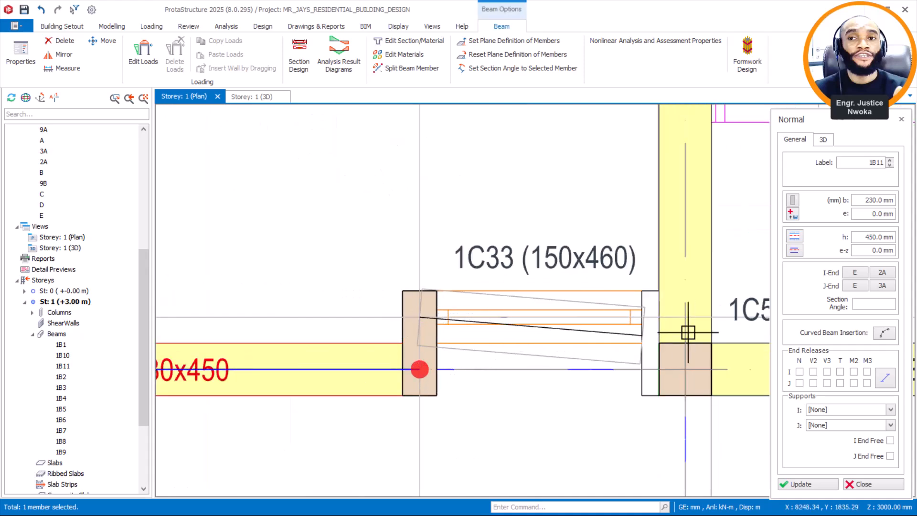
{"action": "scroll", "coordinate": [684, 321], "scroll_direction": "up", "scroll_amount": 1}
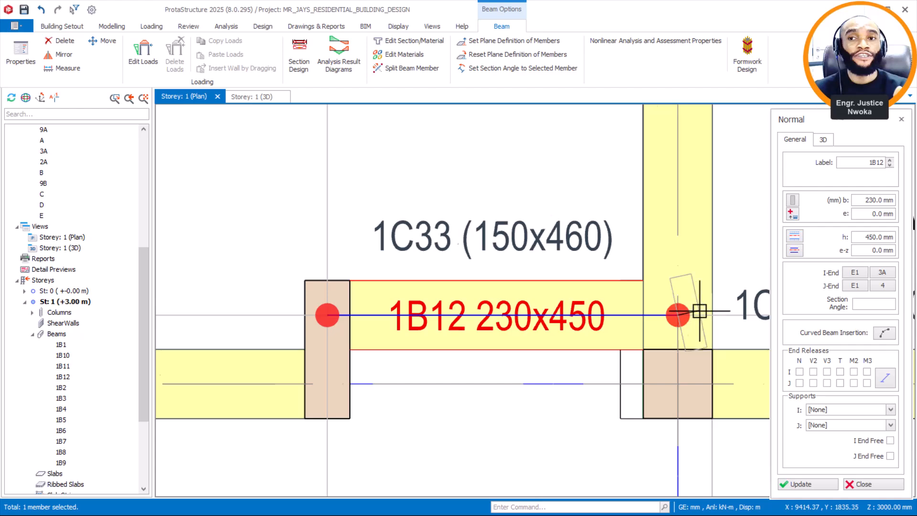
Insert a 230x450 beam along axis E between axes 2 and 1, on the outer wall of bedroom 1
{"action": "scroll", "coordinate": [700, 311], "scroll_direction": "down", "scroll_amount": 5}
{"action": "scroll", "coordinate": [437, 378], "scroll_direction": "down", "scroll_amount": 2}
{"action": "scroll", "coordinate": [621, 318], "scroll_direction": "up", "scroll_amount": 6}
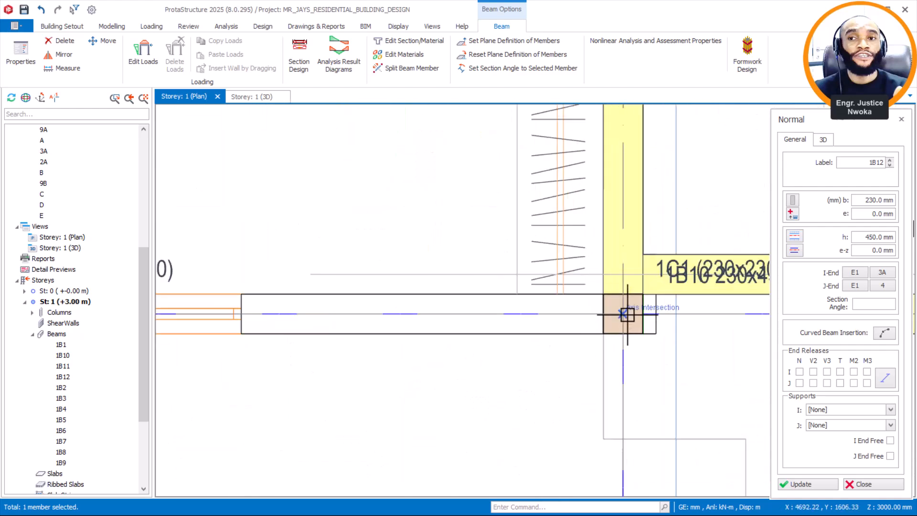
{"action": "scroll", "coordinate": [627, 315], "scroll_direction": "down", "scroll_amount": 3}
{"action": "scroll", "coordinate": [380, 311], "scroll_direction": "up", "scroll_amount": 3}
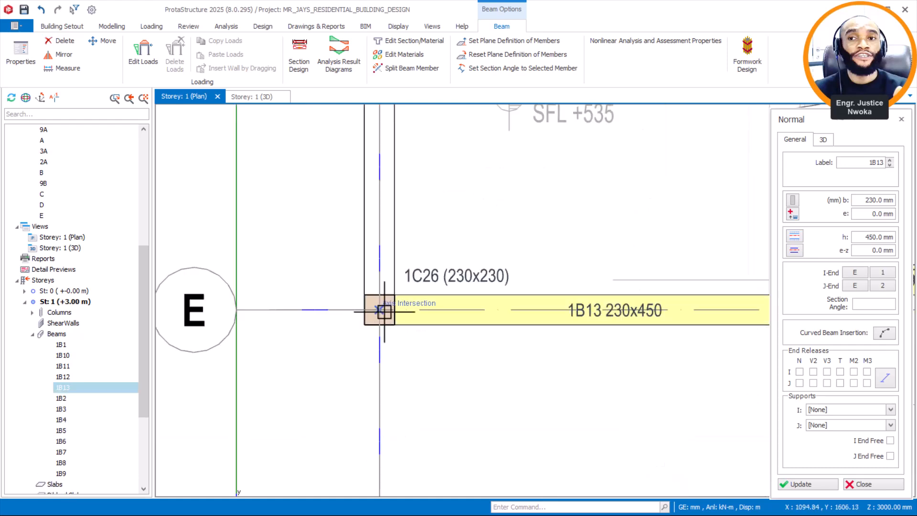
{"action": "scroll", "coordinate": [393, 319], "scroll_direction": "down", "scroll_amount": 1}
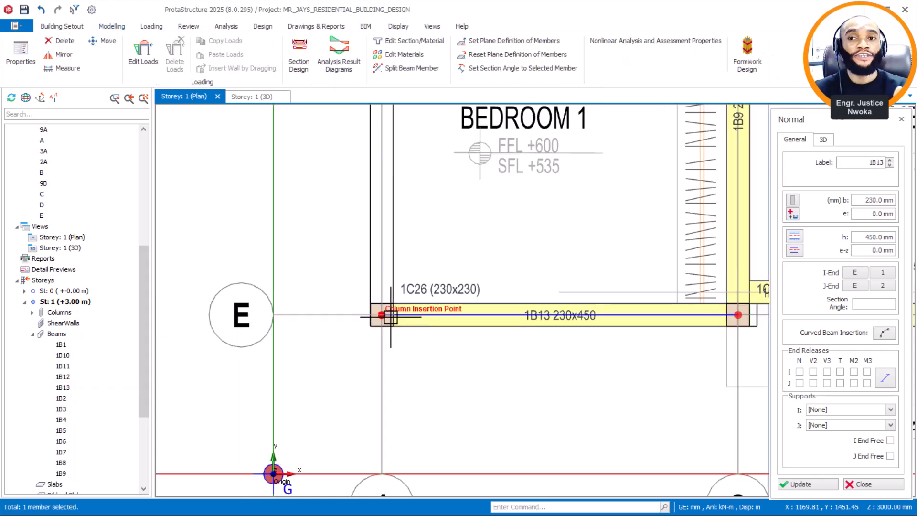
Insert a 230x450 beam along axis 1 from axis E to the 230x150 column on axis C, and end beam insertion
{"action": "left_click", "coordinate": [386, 316]}
{"action": "scroll", "coordinate": [405, 390], "scroll_direction": "down", "scroll_amount": 1}
{"action": "scroll", "coordinate": [404, 391], "scroll_direction": "down", "scroll_amount": 3}
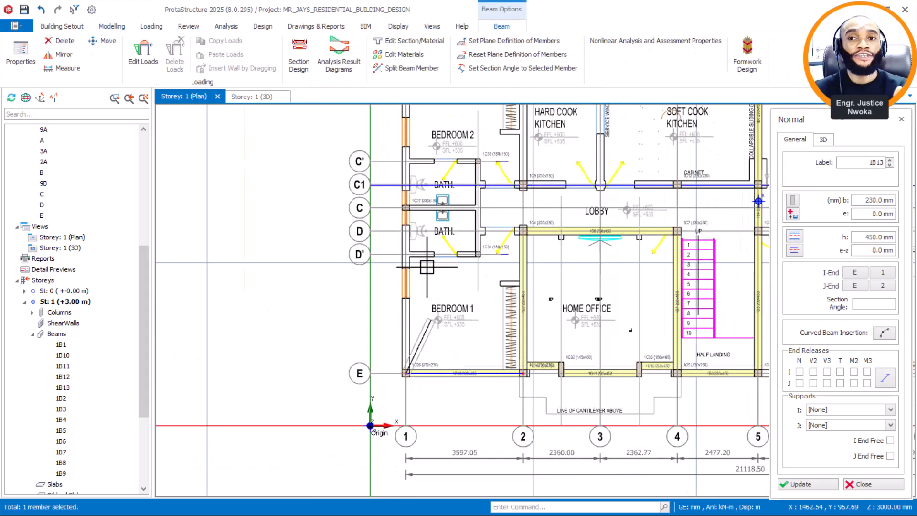
{"action": "scroll", "coordinate": [426, 347], "scroll_direction": "up", "scroll_amount": 3}
{"action": "scroll", "coordinate": [421, 319], "scroll_direction": "up", "scroll_amount": 2}
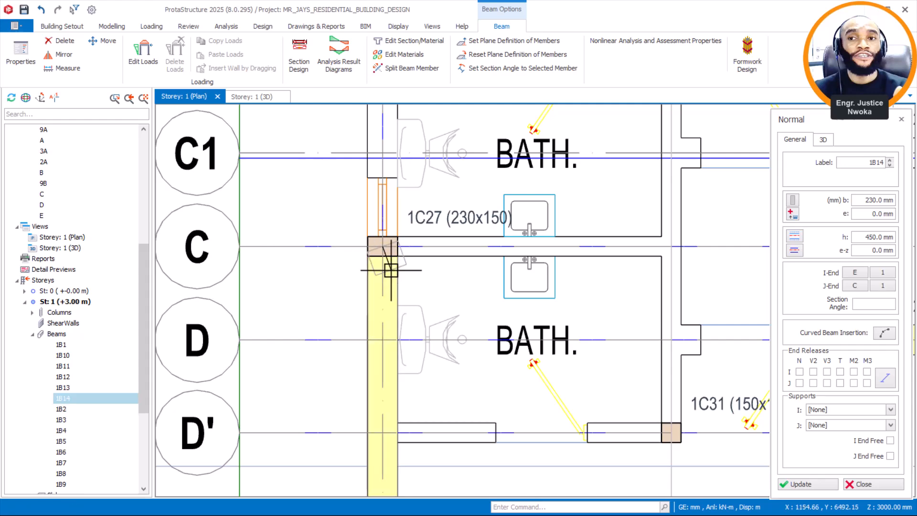
{"action": "scroll", "coordinate": [399, 247], "scroll_direction": "down", "scroll_amount": 2}
{"action": "left_click", "coordinate": [386, 234]}
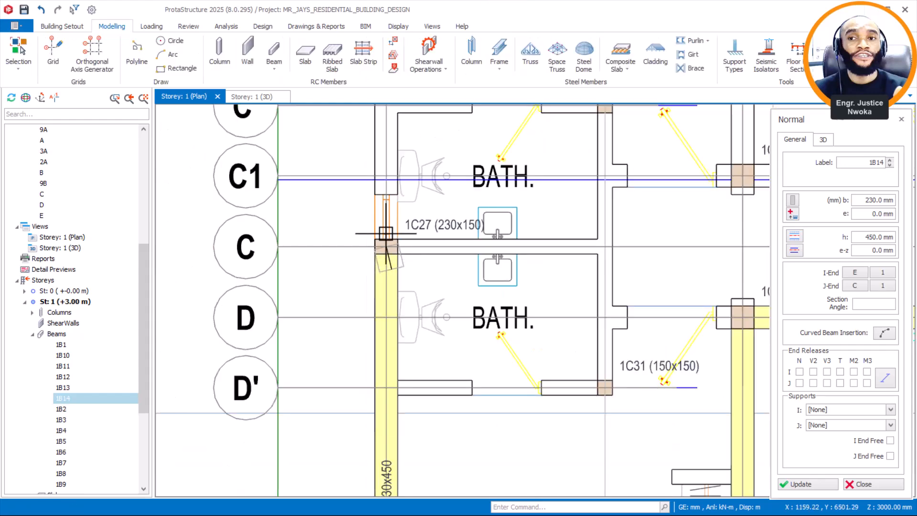
{"action": "scroll", "coordinate": [392, 231], "scroll_direction": "down", "scroll_amount": 1}
{"action": "key", "text": "Escape"}
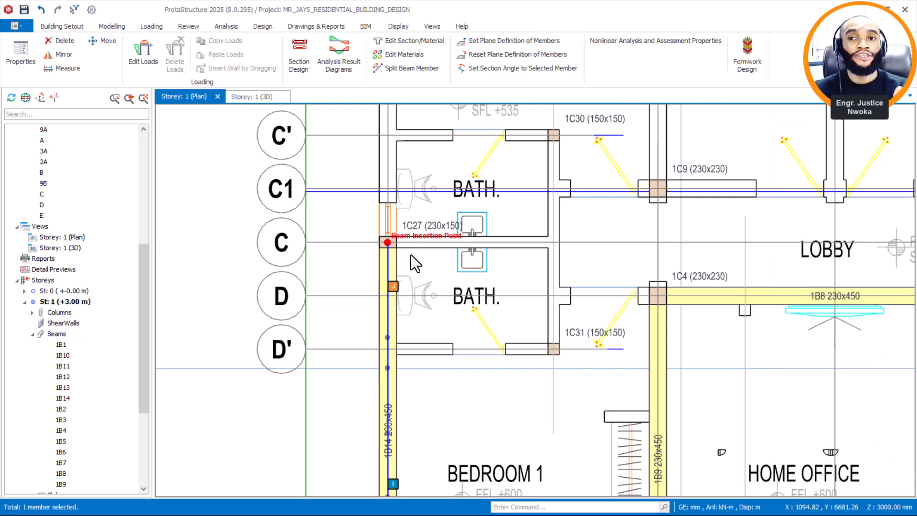
Delete the two bedroom 1 beams along axis 1 and along axis E between axes 1 and 2
{"action": "scroll", "coordinate": [408, 254], "scroll_direction": "down", "scroll_amount": 1}
{"action": "middle_click_drag", "start_coordinate": [406, 347], "coordinate": [409, 242]}
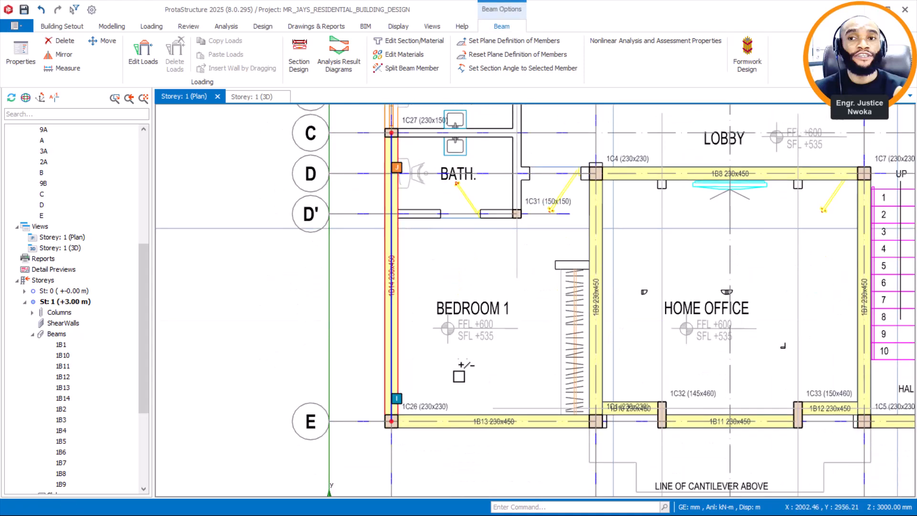
{"action": "left_click", "coordinate": [488, 414]}
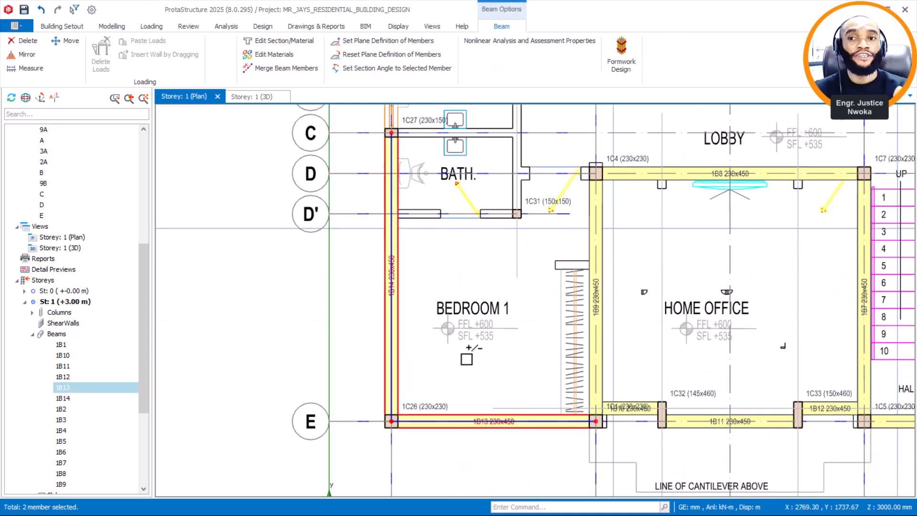
{"action": "right_click", "coordinate": [468, 377]}
{"action": "left_click", "coordinate": [512, 90]}
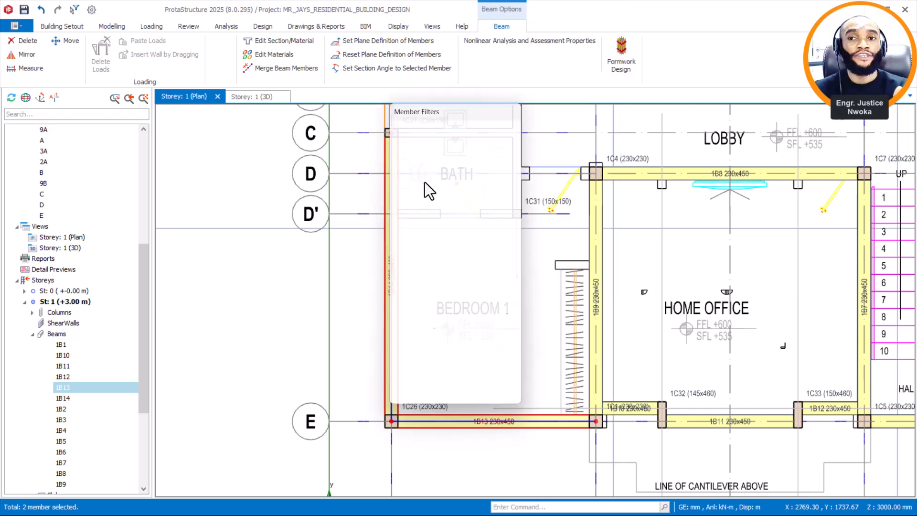
{"action": "left_click", "coordinate": [463, 396]}
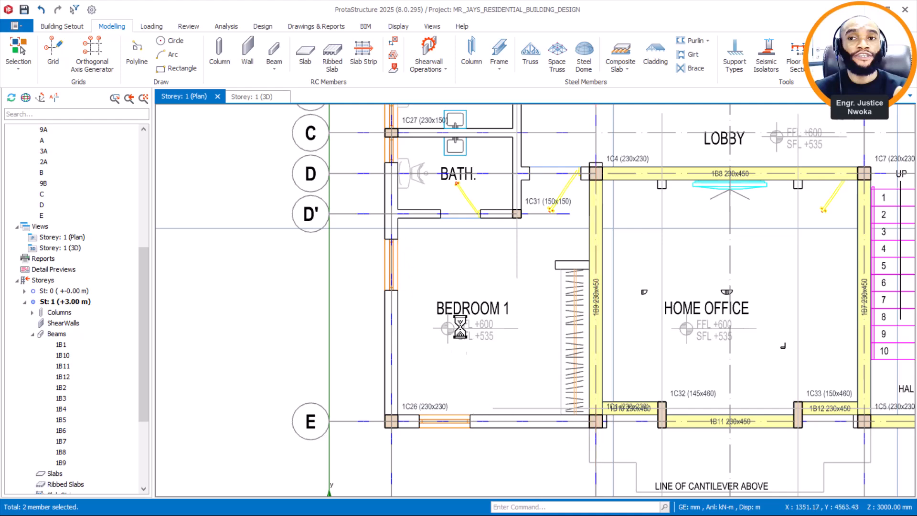
Select the beam along axis 2 between bedroom 1 and the home office
{"action": "scroll", "coordinate": [459, 343], "scroll_direction": "down", "scroll_amount": 4}
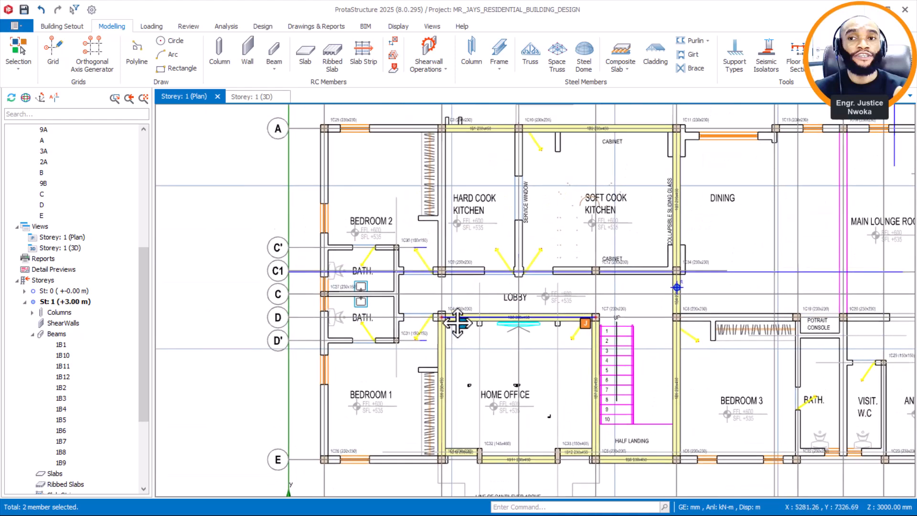
{"action": "scroll", "coordinate": [458, 323], "scroll_direction": "up", "scroll_amount": 2}
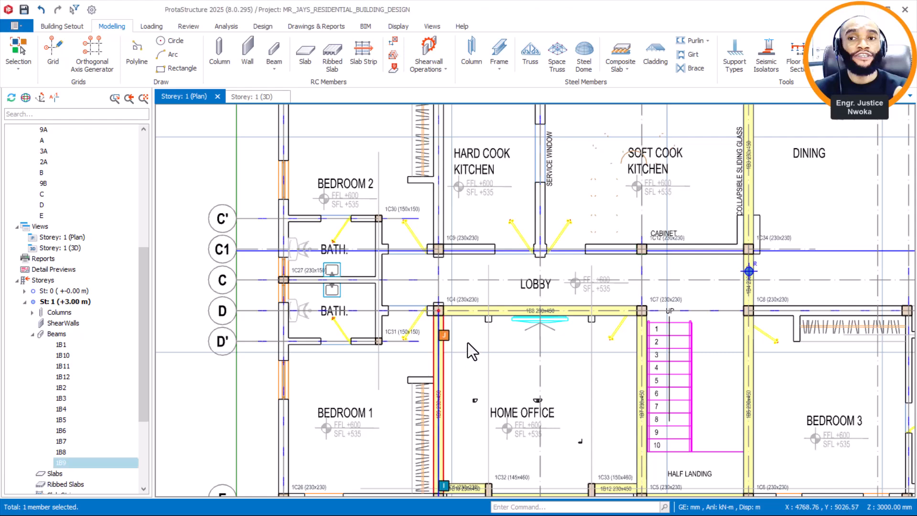
{"action": "right_click", "coordinate": [469, 342]}
{"action": "left_click", "coordinate": [506, 72]}
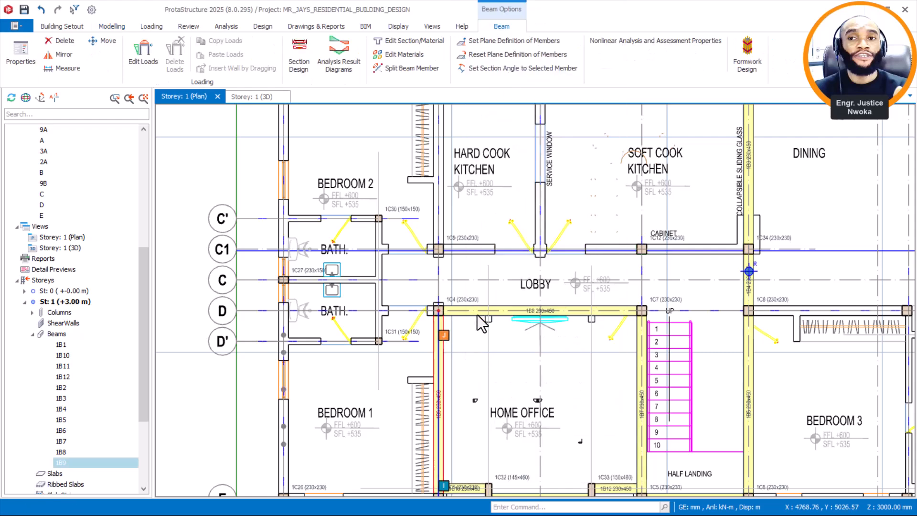
Insert a 230x450 mm beam along axis 2 from column 1C4 on axis D to column 1C9 on axis C1
{"action": "scroll", "coordinate": [440, 309], "scroll_direction": "up", "scroll_amount": 3}
{"action": "scroll", "coordinate": [437, 330], "scroll_direction": "up", "scroll_amount": 2}
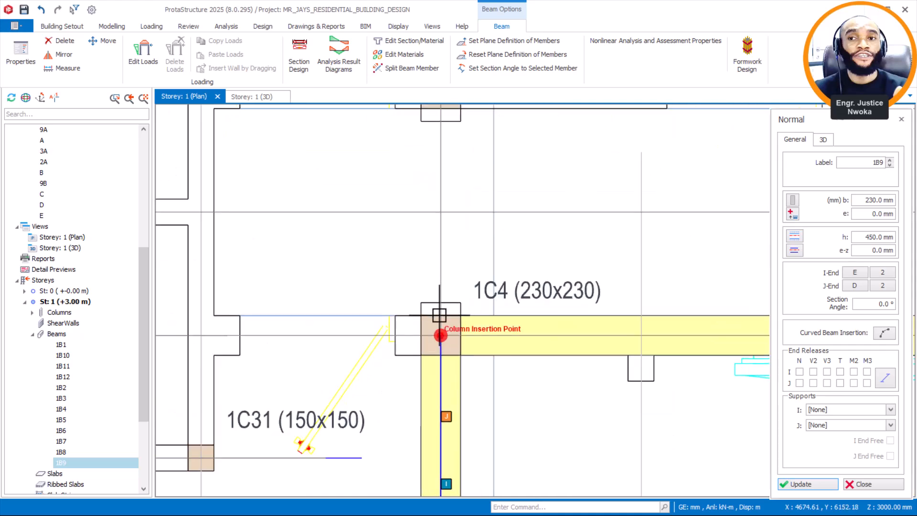
{"action": "scroll", "coordinate": [452, 367], "scroll_direction": "down", "scroll_amount": 3}
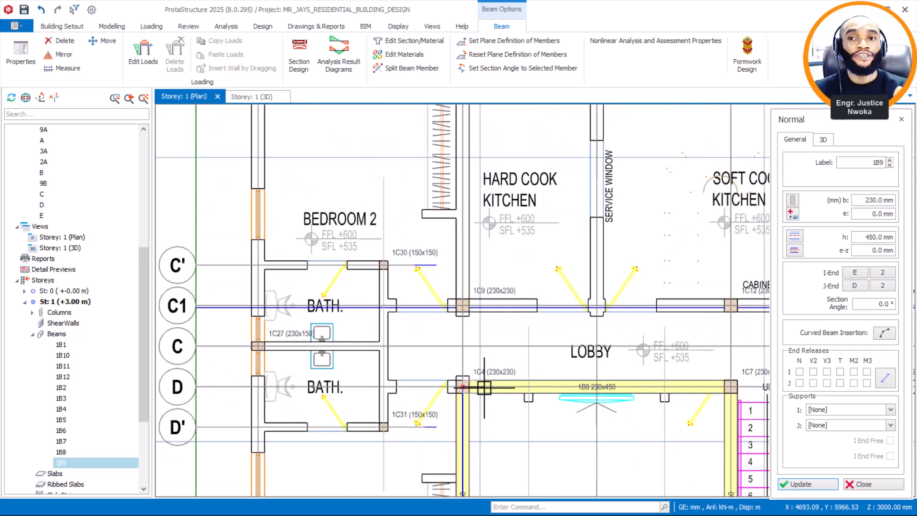
{"action": "scroll", "coordinate": [475, 308], "scroll_direction": "up", "scroll_amount": 2}
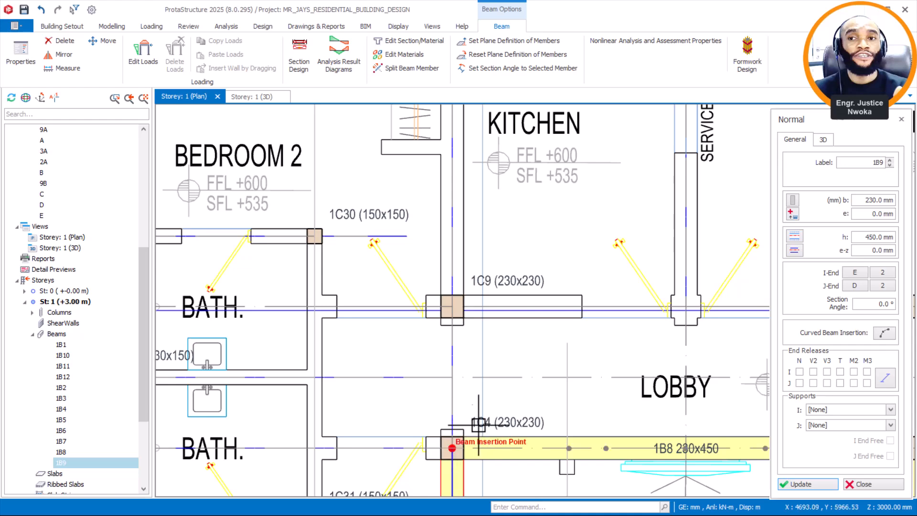
{"action": "scroll", "coordinate": [453, 368], "scroll_direction": "down", "scroll_amount": 2}
{"action": "scroll", "coordinate": [459, 328], "scroll_direction": "up", "scroll_amount": 3}
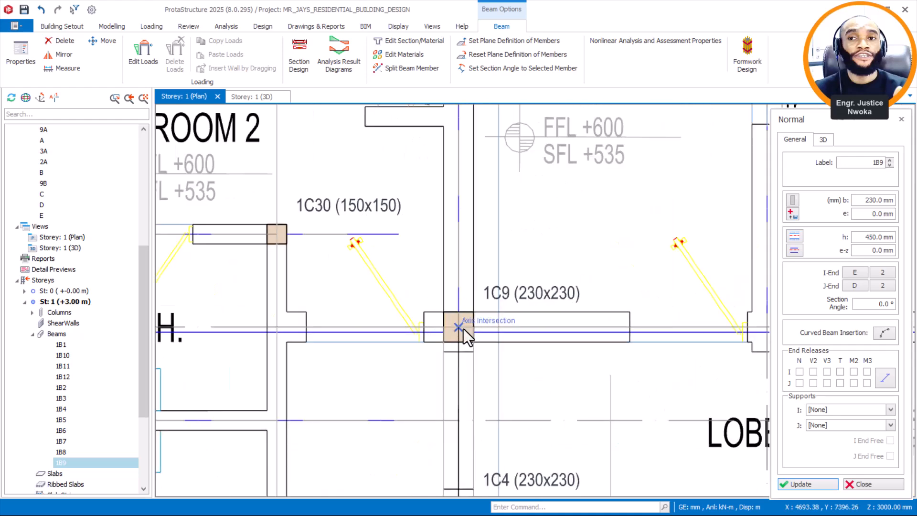
{"action": "scroll", "coordinate": [477, 379], "scroll_direction": "down", "scroll_amount": 1}
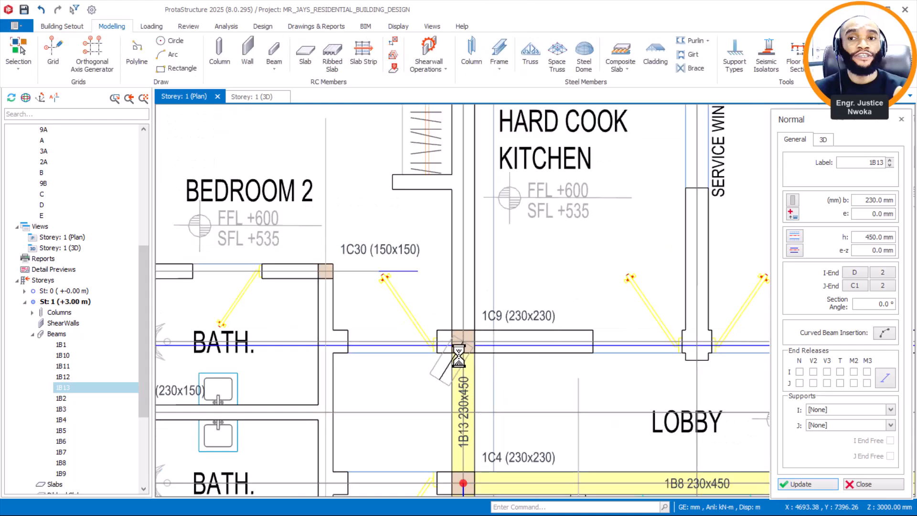
{"action": "scroll", "coordinate": [450, 354], "scroll_direction": "down", "scroll_amount": 1}
{"action": "scroll", "coordinate": [459, 373], "scroll_direction": "down", "scroll_amount": 1}
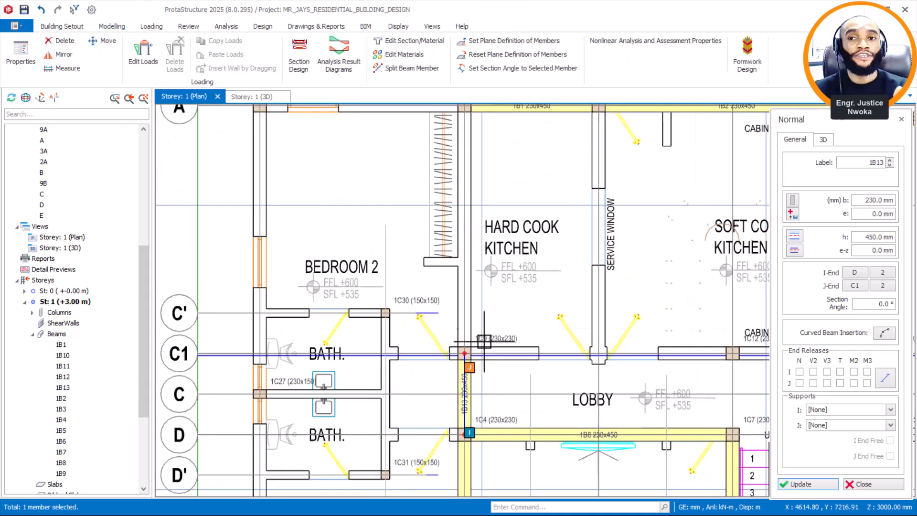
Insert a 230x450 mm beam along axis 2 between axes A and C1, from column 1C3 to column 1C9
{"action": "scroll", "coordinate": [467, 190], "scroll_direction": "up", "scroll_amount": 2}
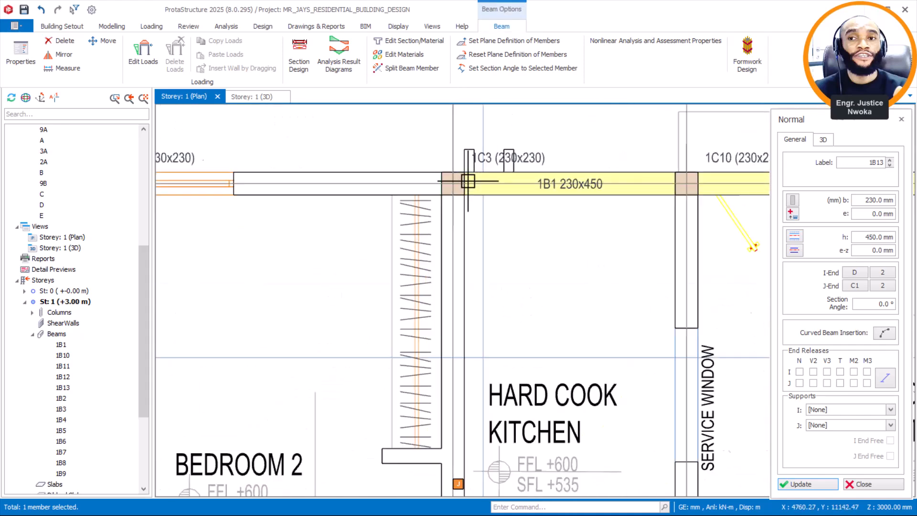
{"action": "scroll", "coordinate": [460, 192], "scroll_direction": "down", "scroll_amount": 2}
{"action": "scroll", "coordinate": [458, 410], "scroll_direction": "up", "scroll_amount": 2}
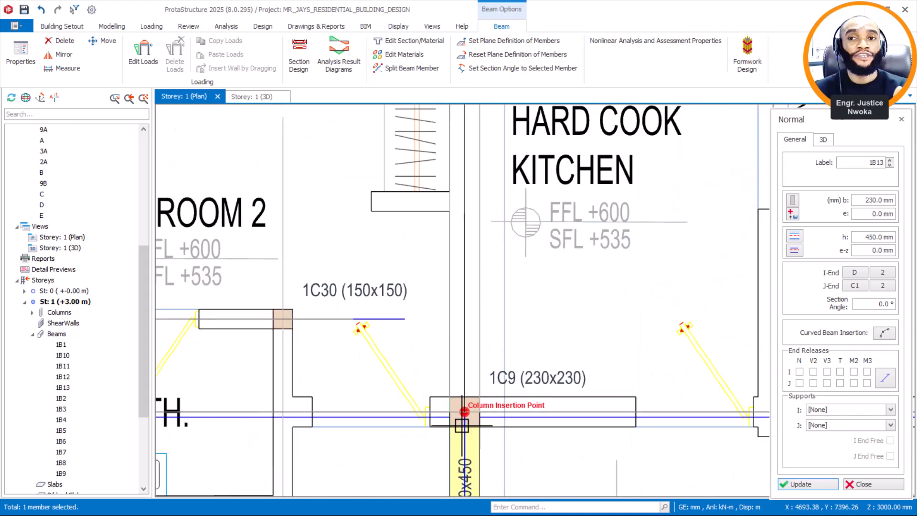
{"action": "scroll", "coordinate": [465, 410], "scroll_direction": "up", "scroll_amount": 2}
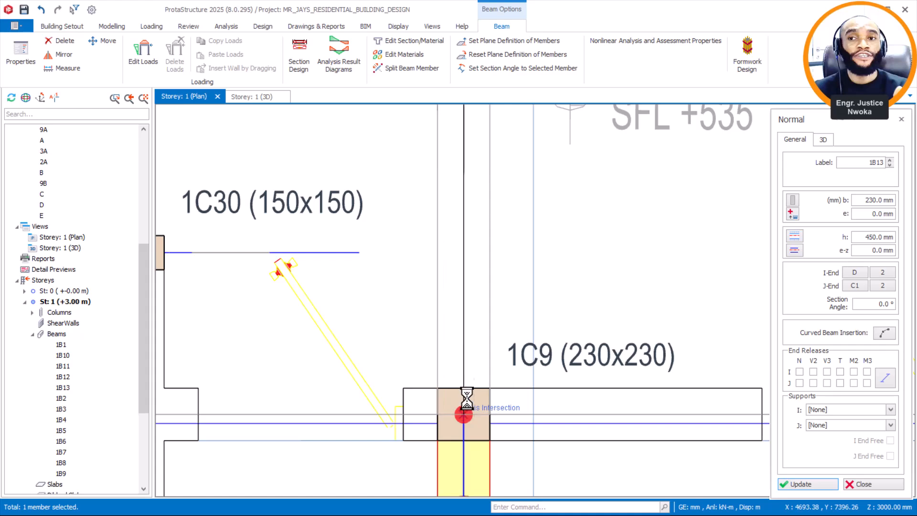
{"action": "left_click", "coordinate": [474, 378]}
{"action": "scroll", "coordinate": [428, 348], "scroll_direction": "down", "scroll_amount": 1}
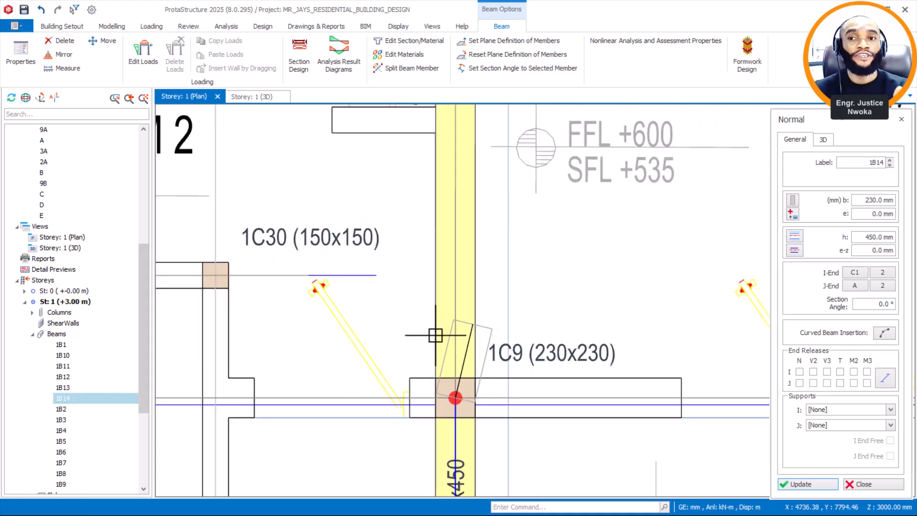
{"action": "scroll", "coordinate": [435, 335], "scroll_direction": "down", "scroll_amount": 2}
{"action": "key", "text": "Escape"}
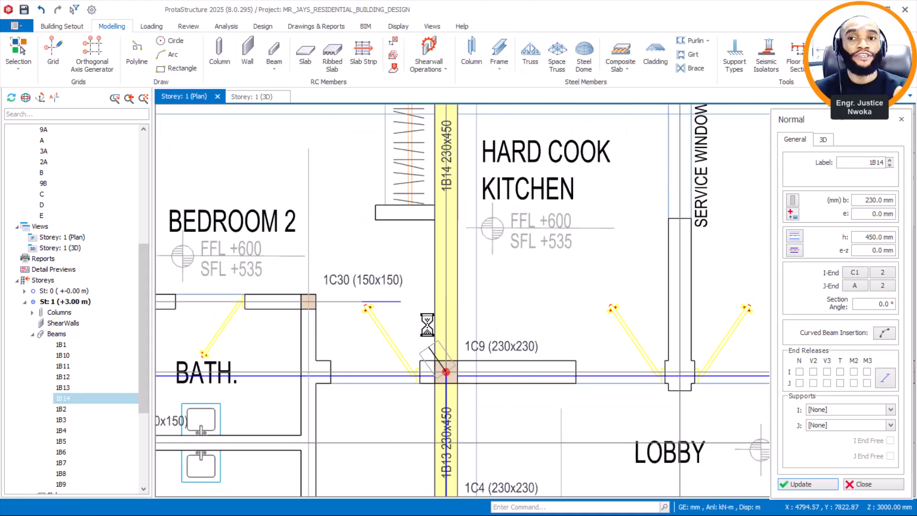
Insert 230x450 mm beams along axis C1 from column 1C34 through column 1C12 to column 1C9, above the lobby
{"action": "scroll", "coordinate": [428, 326], "scroll_direction": "down", "scroll_amount": 2}
{"action": "scroll", "coordinate": [478, 373], "scroll_direction": "down", "scroll_amount": 1}
{"action": "middle_click_drag", "start_coordinate": [640, 357], "coordinate": [543, 350]}
{"action": "scroll", "coordinate": [674, 368], "scroll_direction": "up", "scroll_amount": 4}
{"action": "left_click", "coordinate": [643, 310]}
{"action": "scroll", "coordinate": [668, 300], "scroll_direction": "down", "scroll_amount": 5}
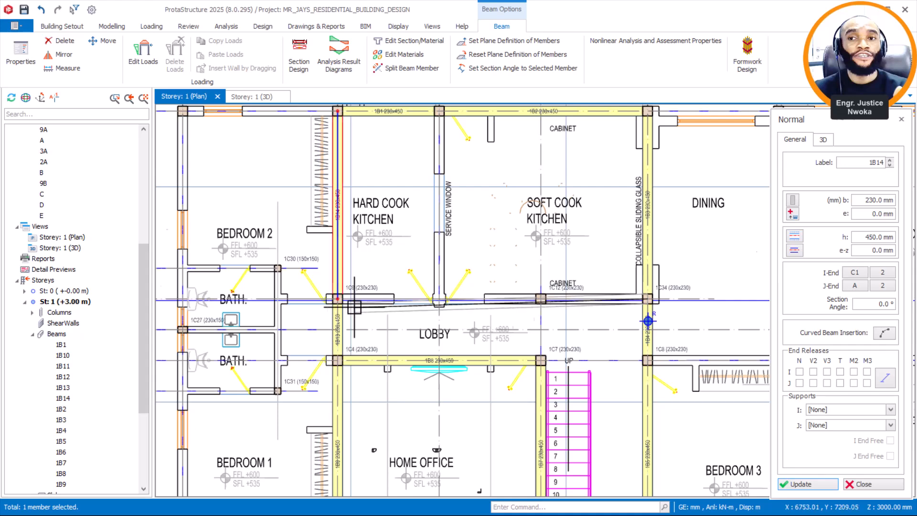
{"action": "scroll", "coordinate": [354, 307], "scroll_direction": "up", "scroll_amount": 5}
{"action": "left_click", "coordinate": [337, 287]}
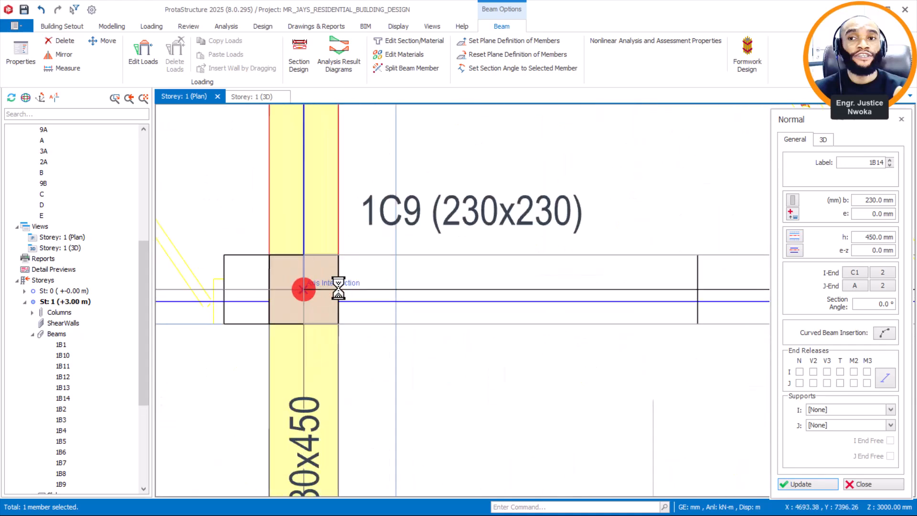
{"action": "scroll", "coordinate": [330, 329], "scroll_direction": "down", "scroll_amount": 1}
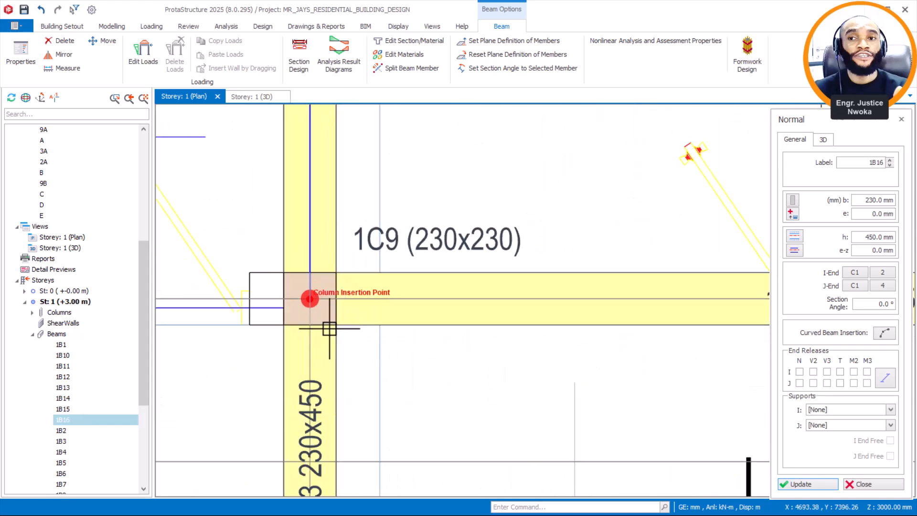
{"action": "scroll", "coordinate": [336, 328], "scroll_direction": "down", "scroll_amount": 5}
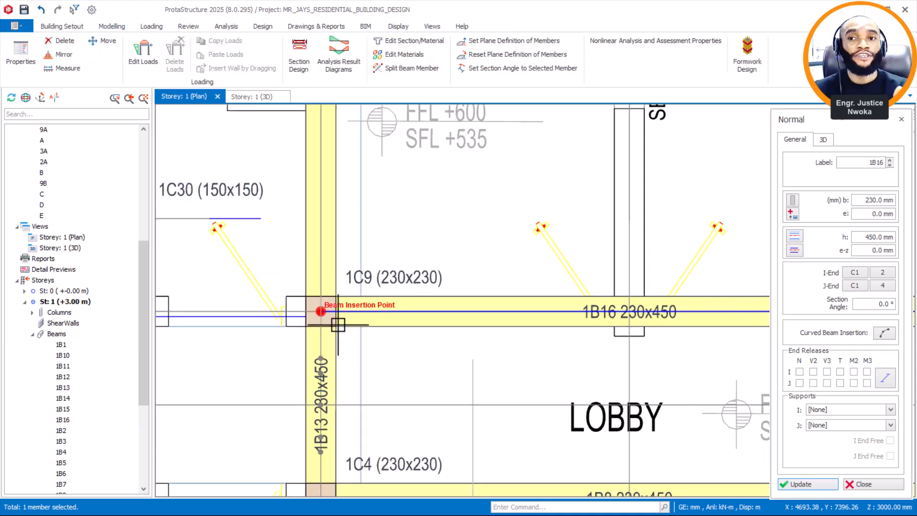
{"action": "middle_click_drag", "start_coordinate": [527, 281], "coordinate": [491, 339]}
{"action": "key", "text": "Escape"}
Insert a 230x450 mm beam along axis 3 from column 1C10 to the axis C1 beam, between the two kitchens
{"action": "scroll", "coordinate": [456, 138], "scroll_direction": "up", "scroll_amount": 3}
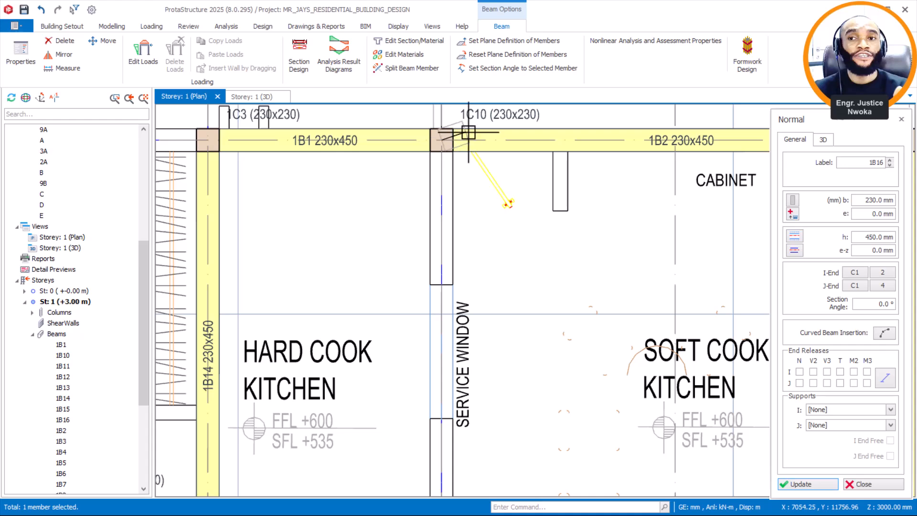
{"action": "scroll", "coordinate": [439, 140], "scroll_direction": "down", "scroll_amount": 3}
{"action": "scroll", "coordinate": [433, 372], "scroll_direction": "up", "scroll_amount": 4}
{"action": "scroll", "coordinate": [434, 372], "scroll_direction": "up", "scroll_amount": 4}
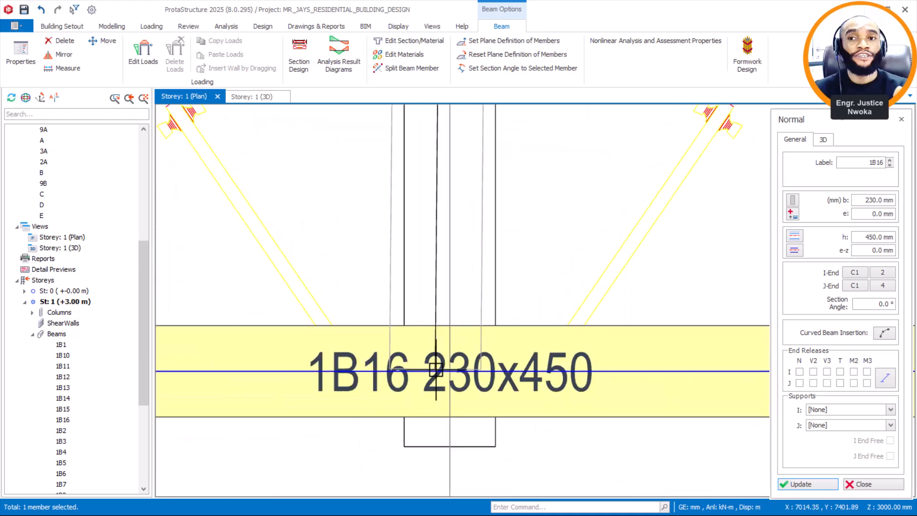
{"action": "left_click", "coordinate": [483, 286]}
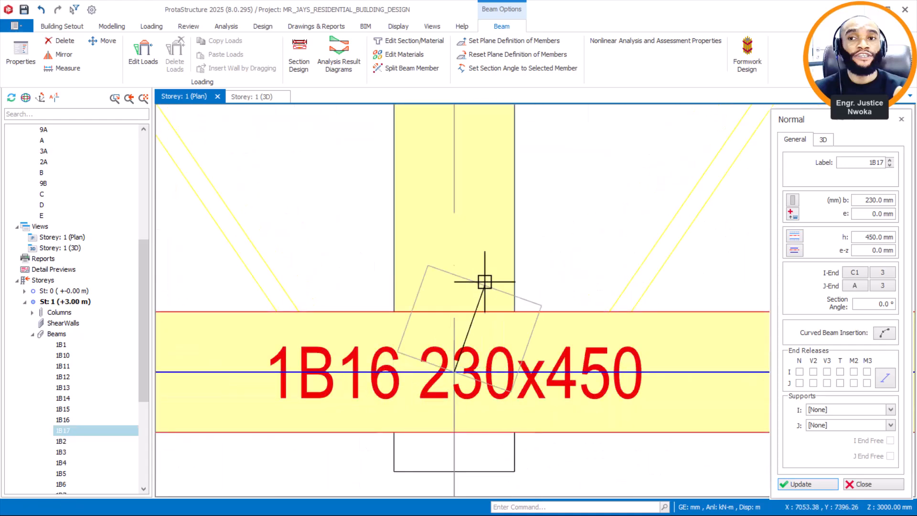
{"action": "scroll", "coordinate": [521, 206], "scroll_direction": "down", "scroll_amount": 2}
{"action": "key", "text": "Escape"}
{"action": "left_click", "coordinate": [525, 235]}
Try to insert a 230x450 mm beam along axis 4 across the lobby, from column 1C7 to column 1C12
{"action": "scroll", "coordinate": [525, 236], "scroll_direction": "down", "scroll_amount": 2}
{"action": "scroll", "coordinate": [543, 220], "scroll_direction": "down", "scroll_amount": 1}
{"action": "middle_click_drag", "start_coordinate": [527, 384], "coordinate": [513, 218]}
{"action": "scroll", "coordinate": [513, 223], "scroll_direction": "down", "scroll_amount": 1}
{"action": "scroll", "coordinate": [519, 264], "scroll_direction": "down", "scroll_amount": 2}
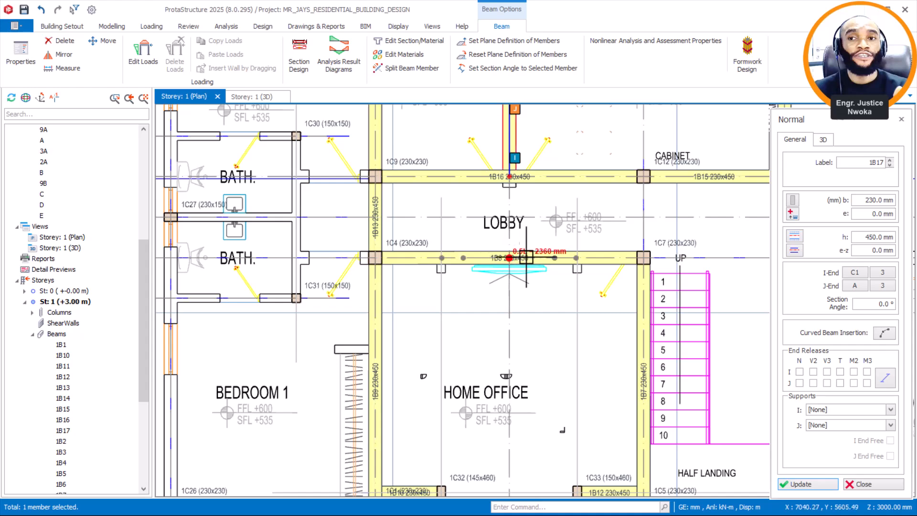
{"action": "middle_click_drag", "start_coordinate": [669, 234], "coordinate": [527, 293]}
{"action": "scroll", "coordinate": [528, 293], "scroll_direction": "up", "scroll_amount": 2}
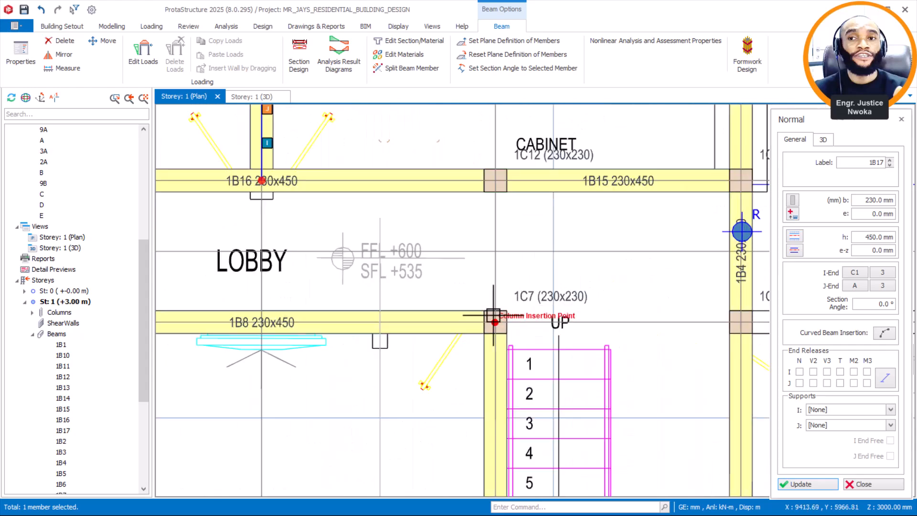
{"action": "scroll", "coordinate": [506, 310], "scroll_direction": "down", "scroll_amount": 5}
{"action": "scroll", "coordinate": [510, 306], "scroll_direction": "up", "scroll_amount": 4}
{"action": "scroll", "coordinate": [514, 308], "scroll_direction": "up", "scroll_amount": 1}
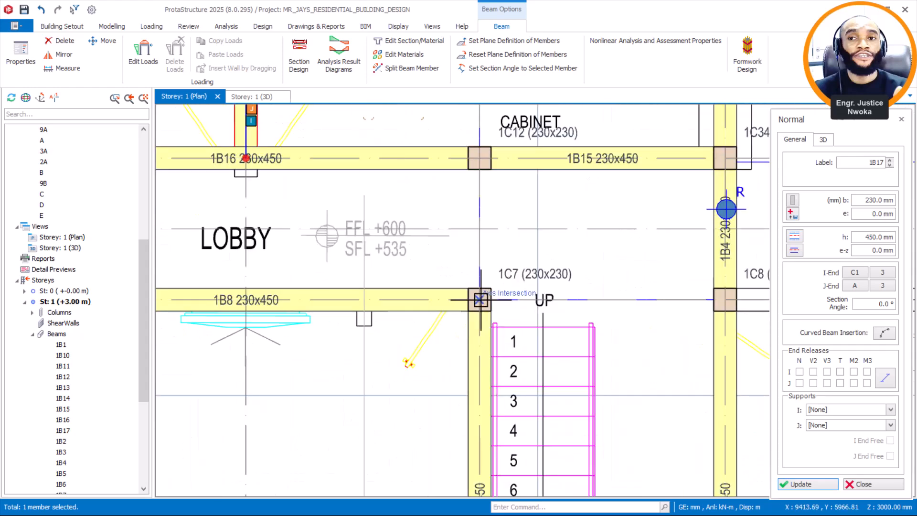
{"action": "scroll", "coordinate": [487, 144], "scroll_direction": "up", "scroll_amount": 2}
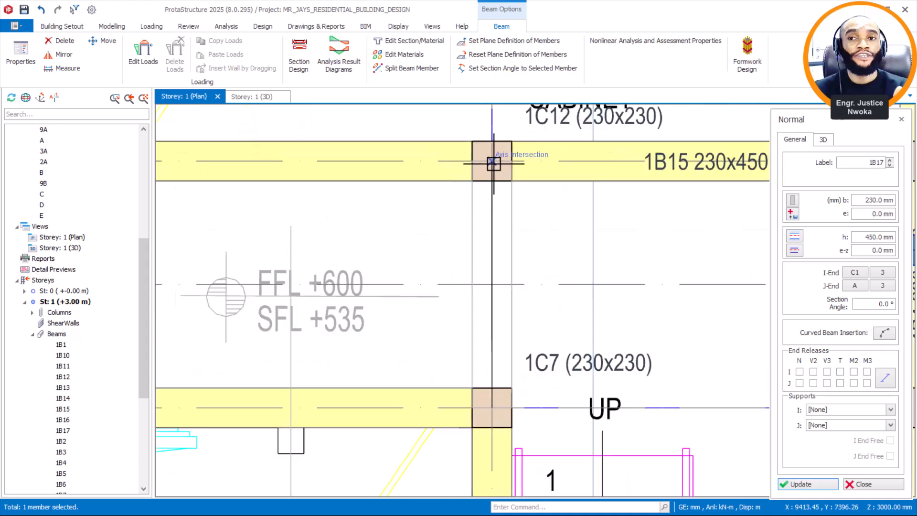
{"action": "left_click", "coordinate": [481, 187]}
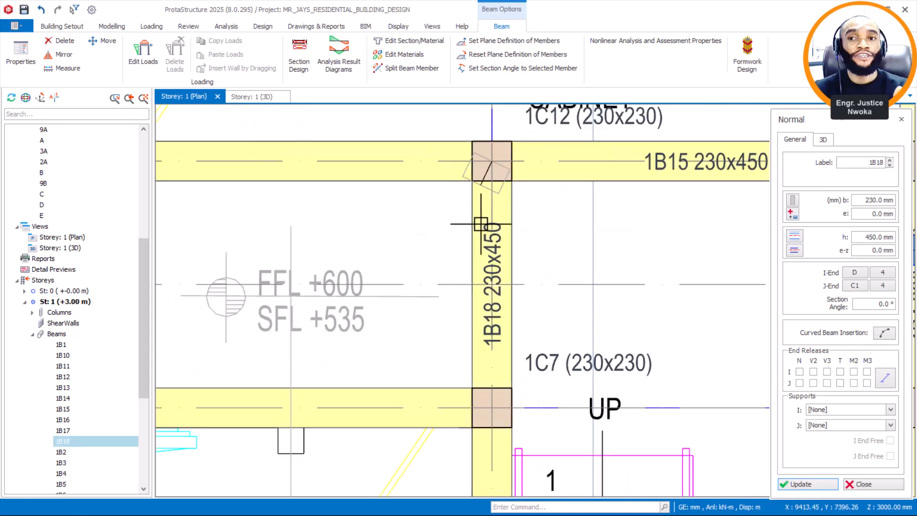
{"action": "left_click", "coordinate": [510, 218]}
Insert a 230x450 mm beam along axis D between columns 1C7 and 1C8, at the head of the stairs
{"action": "scroll", "coordinate": [510, 217], "scroll_direction": "down", "scroll_amount": 4}
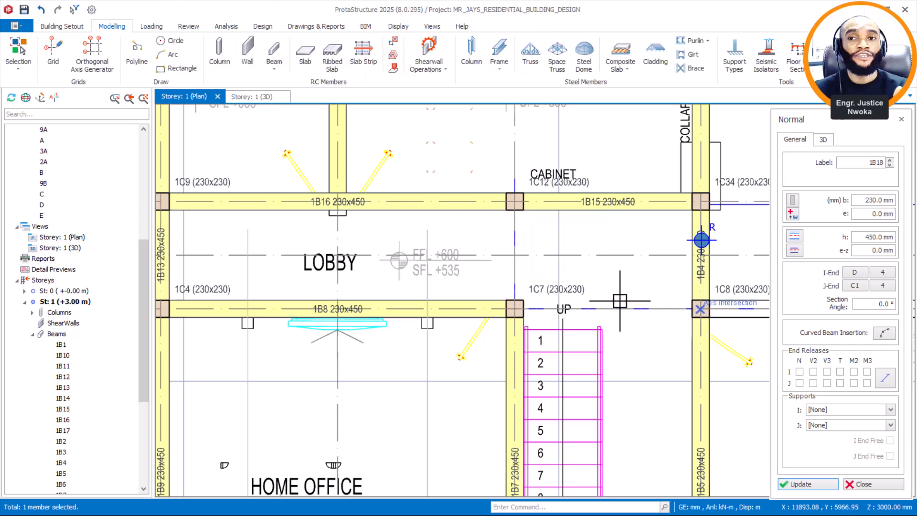
{"action": "left_click", "coordinate": [531, 296]}
{"action": "key", "text": "Escape"}
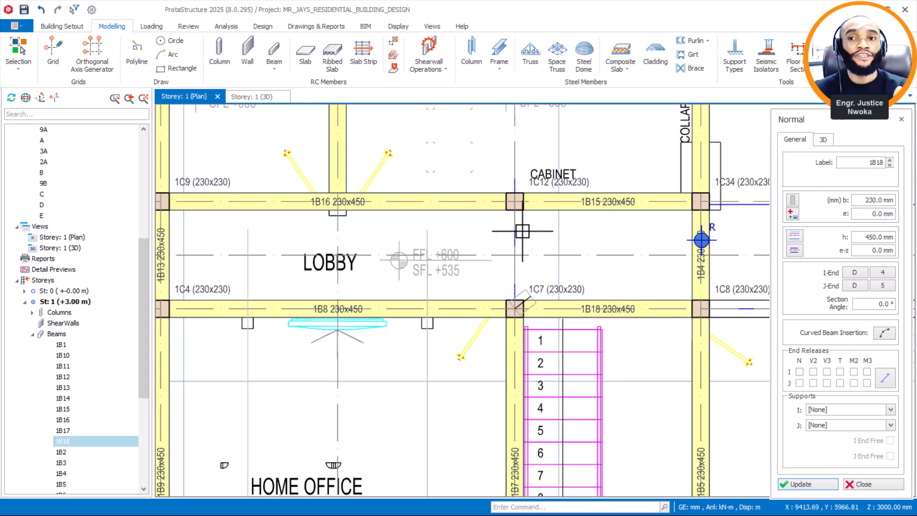
{"action": "scroll", "coordinate": [534, 219], "scroll_direction": "down", "scroll_amount": 1}
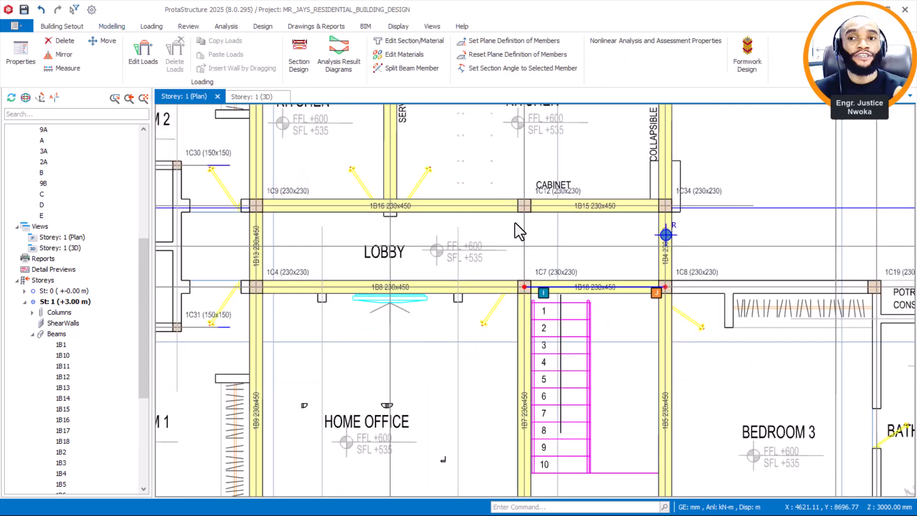
Review the beam layout across the Storey 1 plan, from the lounge side to the bedrooms on axis 1
{"action": "scroll", "coordinate": [564, 257], "scroll_direction": "down", "scroll_amount": 1}
{"action": "left_click_drag", "start_coordinate": [345, 233], "coordinate": [416, 228]}
{"action": "middle_click_drag", "start_coordinate": [485, 306], "coordinate": [476, 268]}
{"action": "scroll", "coordinate": [618, 319], "scroll_direction": "down", "scroll_amount": 3}
{"action": "middle_click_drag", "start_coordinate": [593, 307], "coordinate": [570, 259]}
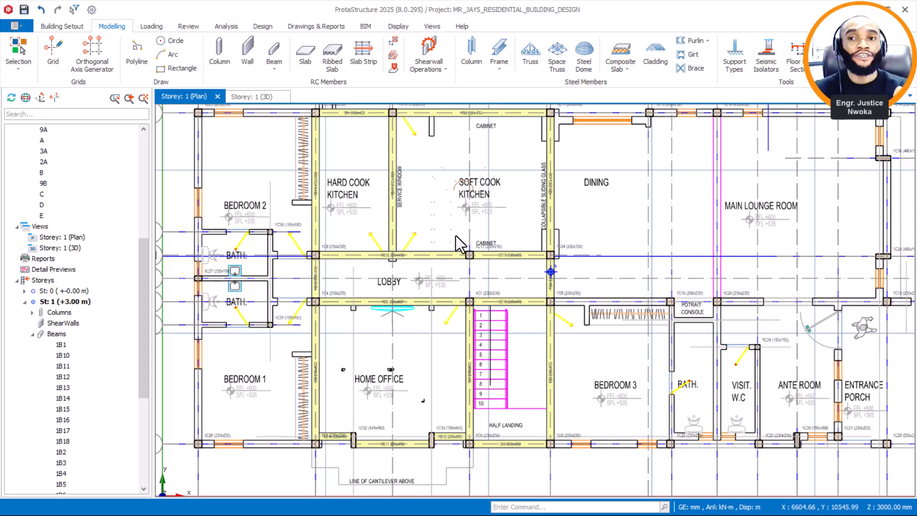
{"action": "middle_click_drag", "start_coordinate": [407, 224], "coordinate": [588, 248]}
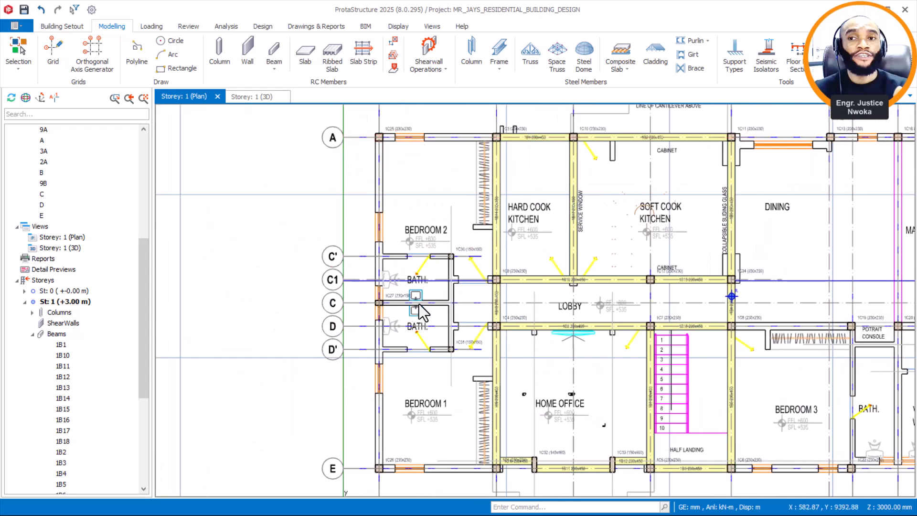
{"action": "middle_click_drag", "start_coordinate": [412, 147], "coordinate": [426, 183]}
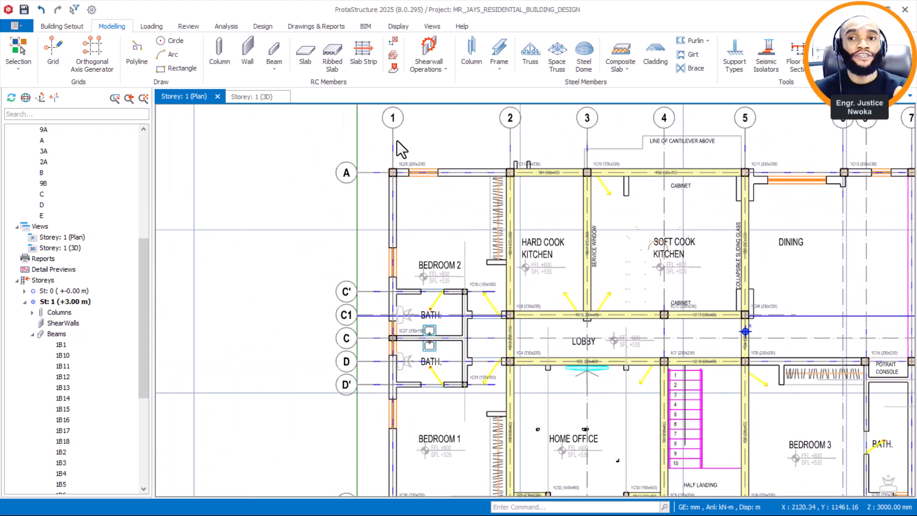
Start inserting a normal RC beam with its depth h set to 300 mm
{"action": "scroll", "coordinate": [524, 171], "scroll_direction": "up", "scroll_amount": 2}
{"action": "left_click", "coordinate": [541, 179]}
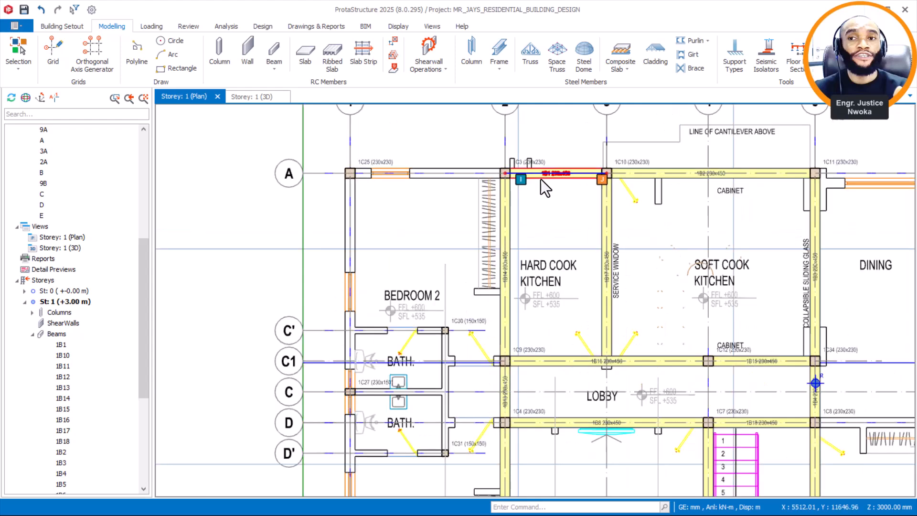
{"action": "right_click", "coordinate": [452, 136]}
{"action": "key", "text": "Escape"}
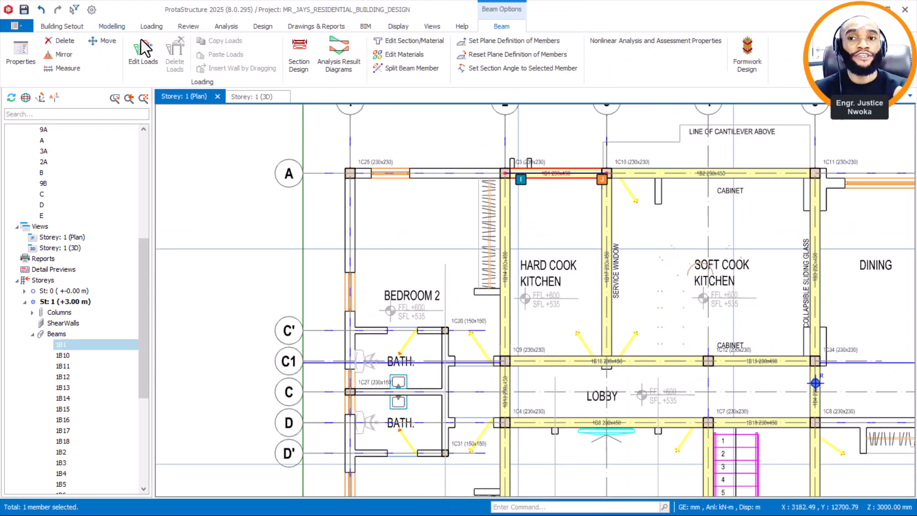
{"action": "left_click", "coordinate": [109, 26]}
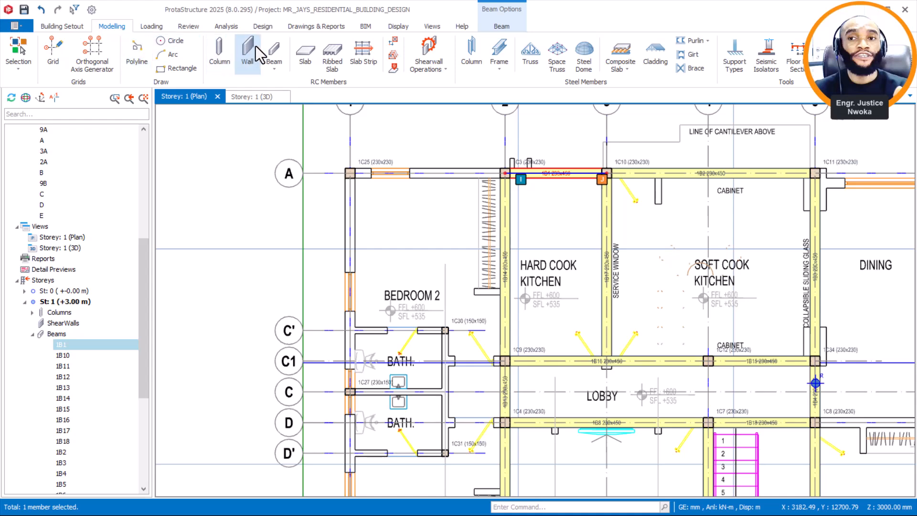
{"action": "left_click", "coordinate": [274, 67]}
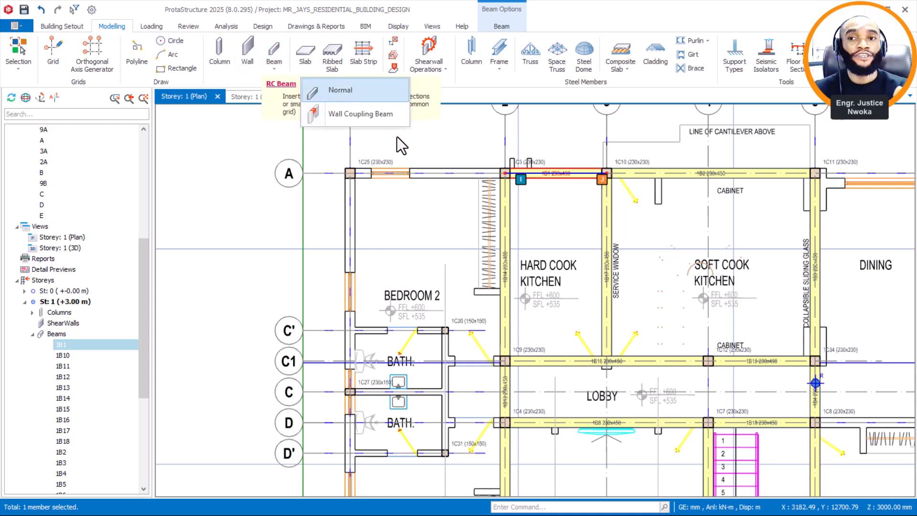
{"action": "left_click", "coordinate": [340, 90]}
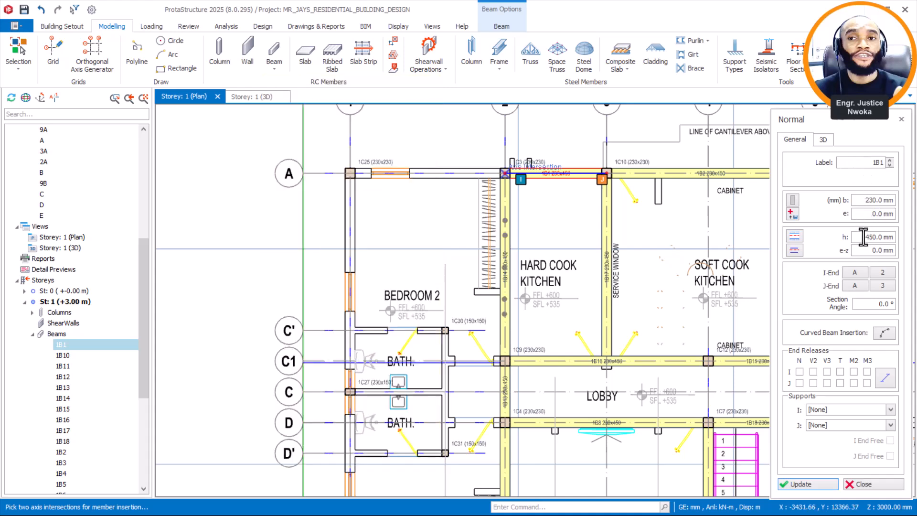
{"action": "left_click_drag", "start_coordinate": [866, 238], "coordinate": [910, 243]}
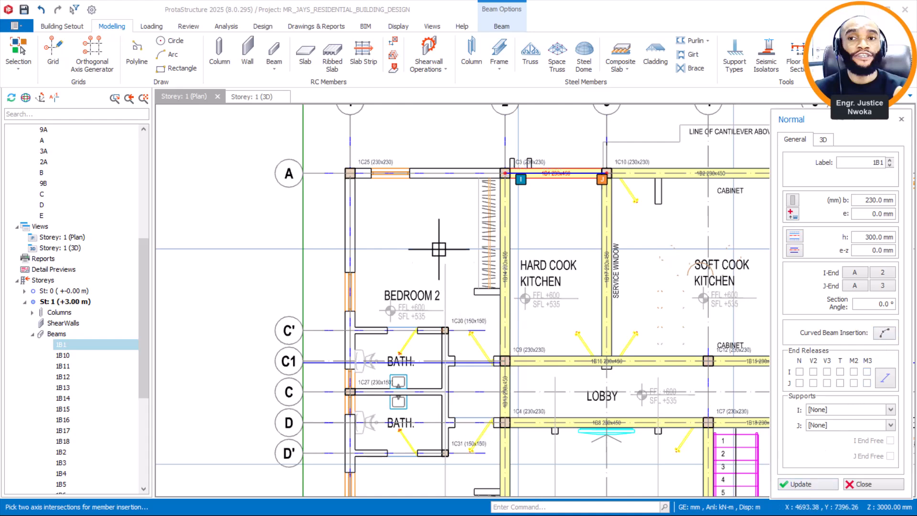
Insert a 230x300 mm beam along axis A at the head of Bedroom 2, between columns 1C3 and 1C25
{"action": "scroll", "coordinate": [506, 174], "scroll_direction": "up", "scroll_amount": 4}
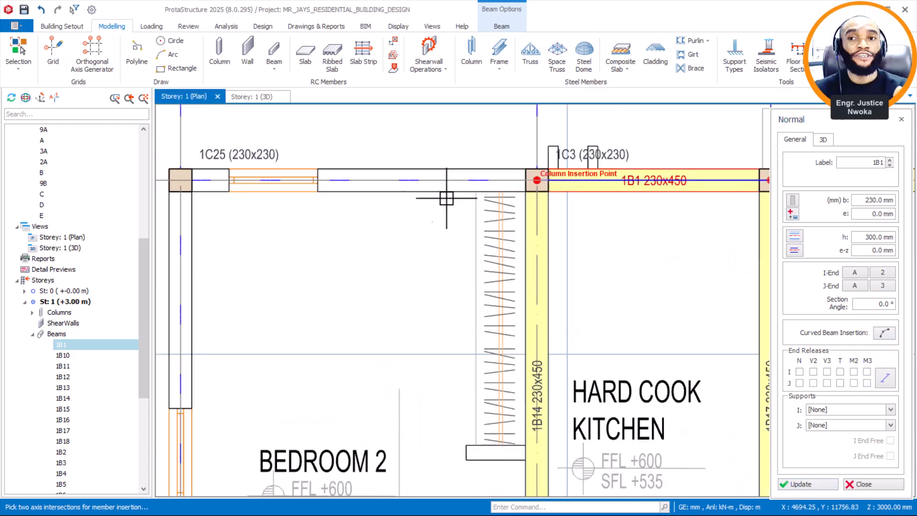
{"action": "scroll", "coordinate": [285, 190], "scroll_direction": "up", "scroll_amount": 3}
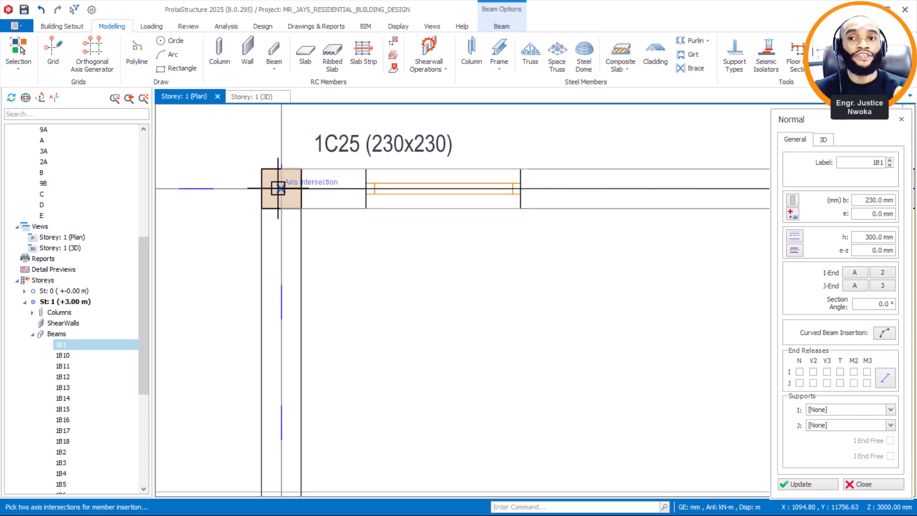
{"action": "left_click", "coordinate": [292, 185]}
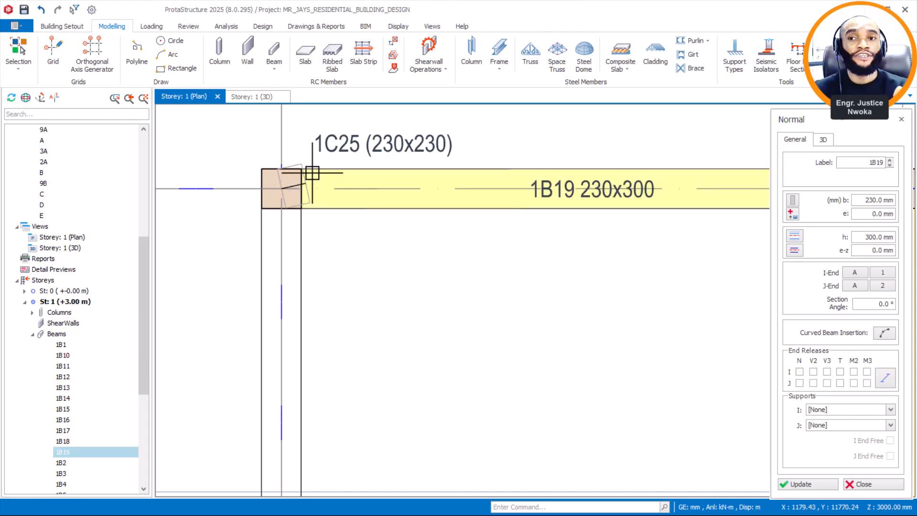
Set the depth h of the beam along axis A between columns 1C25 and 1C3 to 250 mm
{"action": "left_click", "coordinate": [312, 173]}
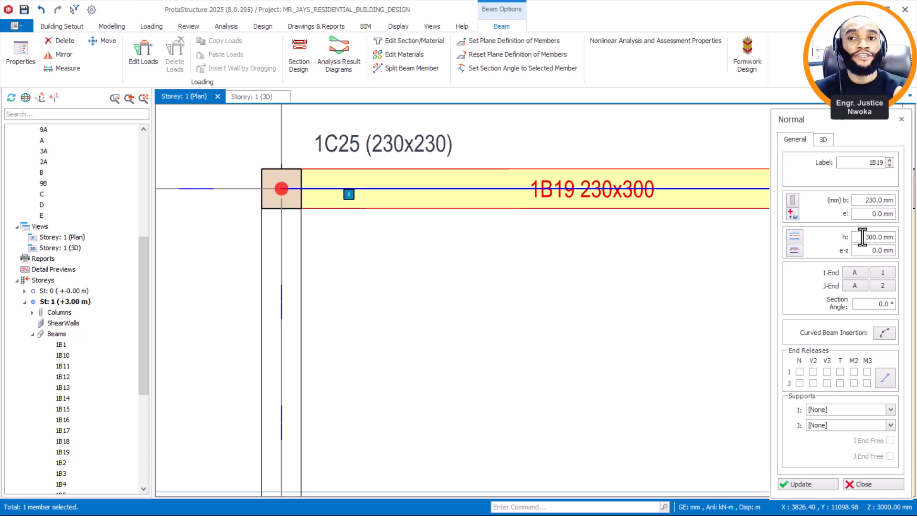
{"action": "left_click_drag", "start_coordinate": [862, 237], "coordinate": [898, 244]}
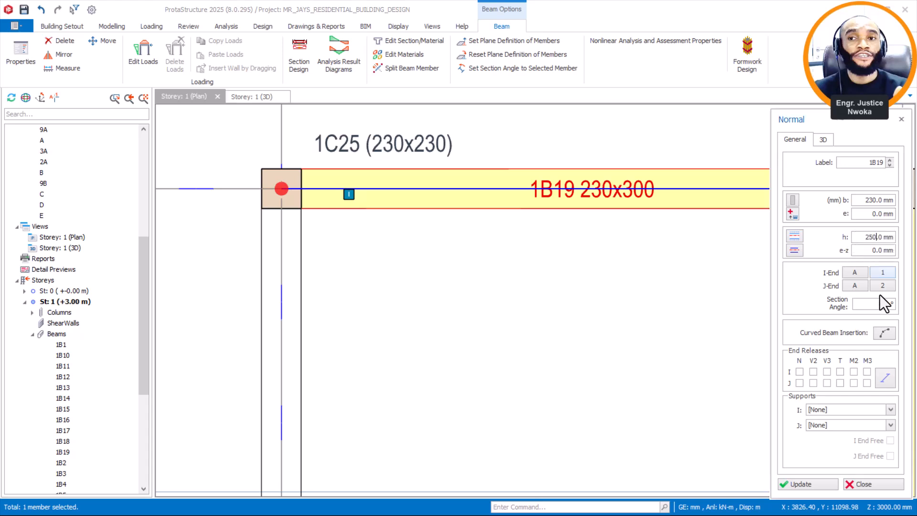
{"action": "left_click", "coordinate": [806, 483]}
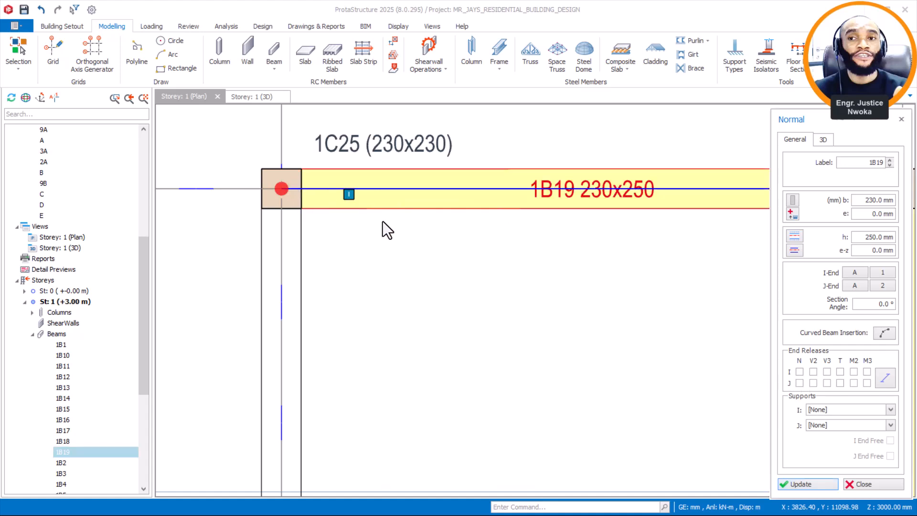
Insert 230x250 mm beams along axis 1 from column 1C25 through 1C27 to 1C26
{"action": "scroll", "coordinate": [387, 225], "scroll_direction": "down", "scroll_amount": 1}
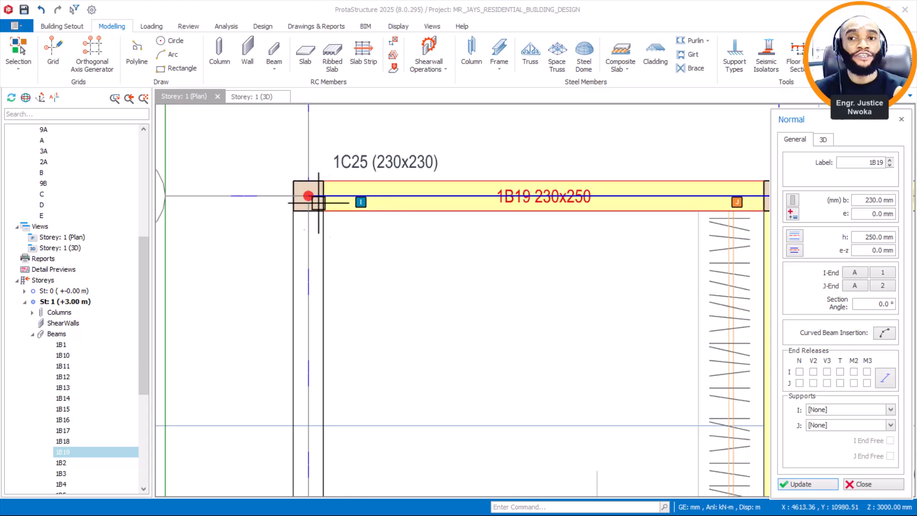
{"action": "scroll", "coordinate": [309, 196], "scroll_direction": "up", "scroll_amount": 1}
{"action": "scroll", "coordinate": [354, 144], "scroll_direction": "down", "scroll_amount": 2}
{"action": "scroll", "coordinate": [354, 145], "scroll_direction": "down", "scroll_amount": 3}
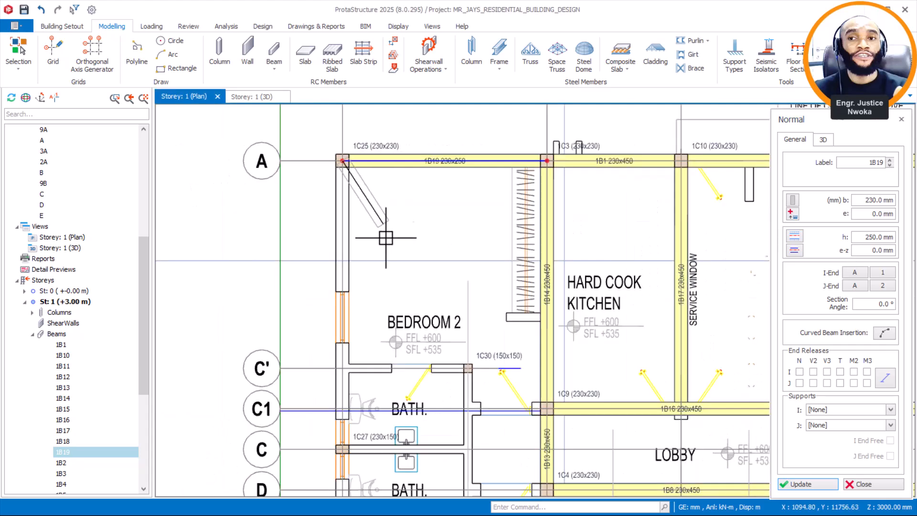
{"action": "scroll", "coordinate": [396, 235], "scroll_direction": "up", "scroll_amount": 2}
{"action": "scroll", "coordinate": [396, 235], "scroll_direction": "down", "scroll_amount": 1}
{"action": "scroll", "coordinate": [389, 390], "scroll_direction": "up", "scroll_amount": 4}
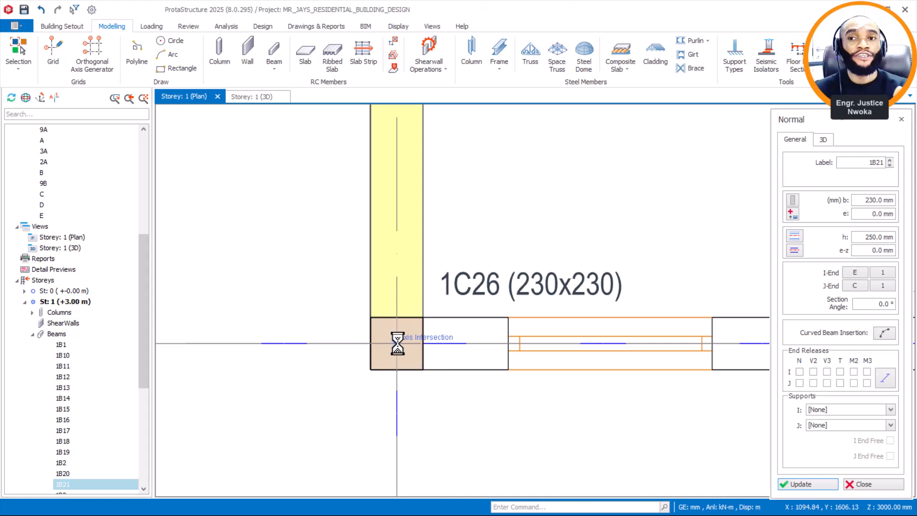
{"action": "left_click", "coordinate": [396, 343]}
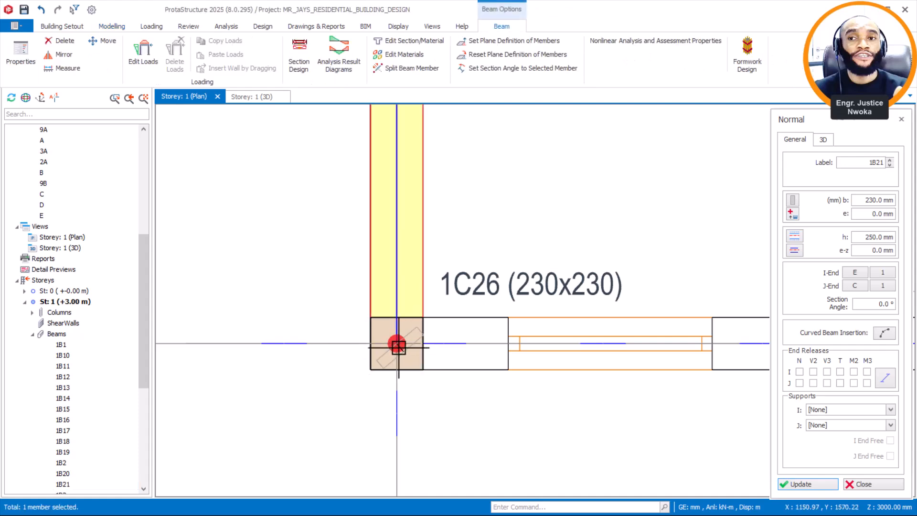
Insert a 230x250 mm beam along axis E below Bedroom 1, from column 1C26 to column 1C1
{"action": "scroll", "coordinate": [454, 346], "scroll_direction": "down", "scroll_amount": 1}
{"action": "scroll", "coordinate": [390, 343], "scroll_direction": "down", "scroll_amount": 2}
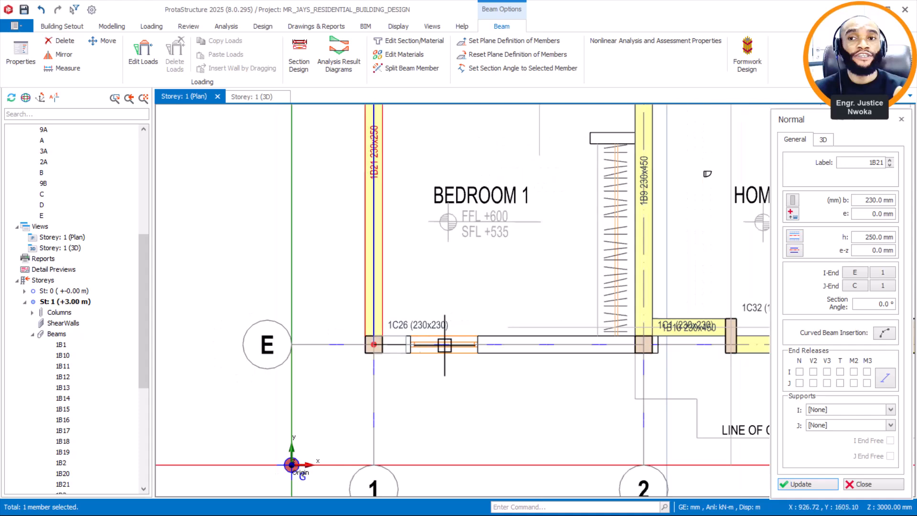
{"action": "scroll", "coordinate": [658, 348], "scroll_direction": "up", "scroll_amount": 1}
{"action": "scroll", "coordinate": [659, 348], "scroll_direction": "up", "scroll_amount": 1}
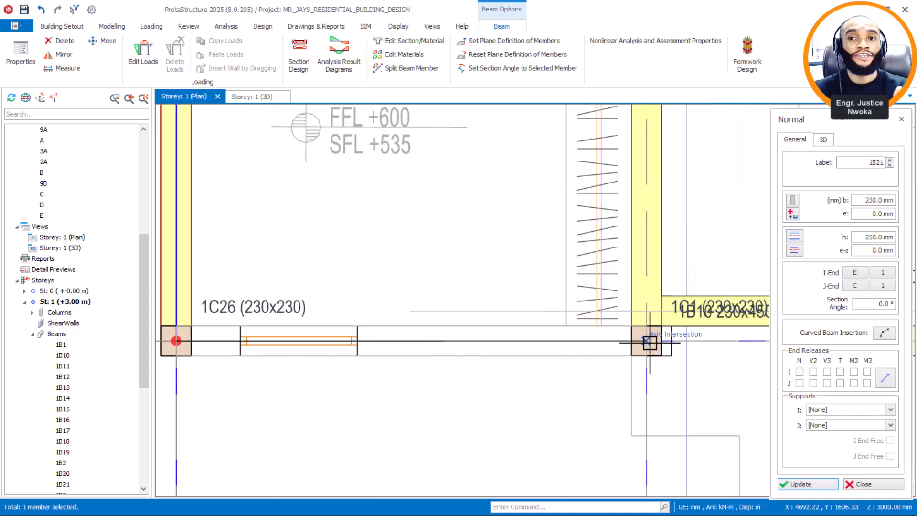
{"action": "scroll", "coordinate": [648, 343], "scroll_direction": "up", "scroll_amount": 1}
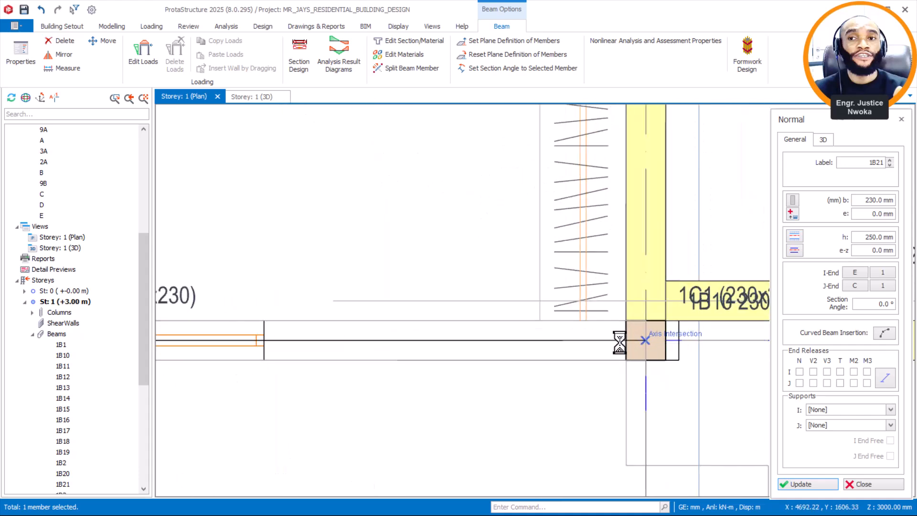
{"action": "scroll", "coordinate": [605, 359], "scroll_direction": "down", "scroll_amount": 1}
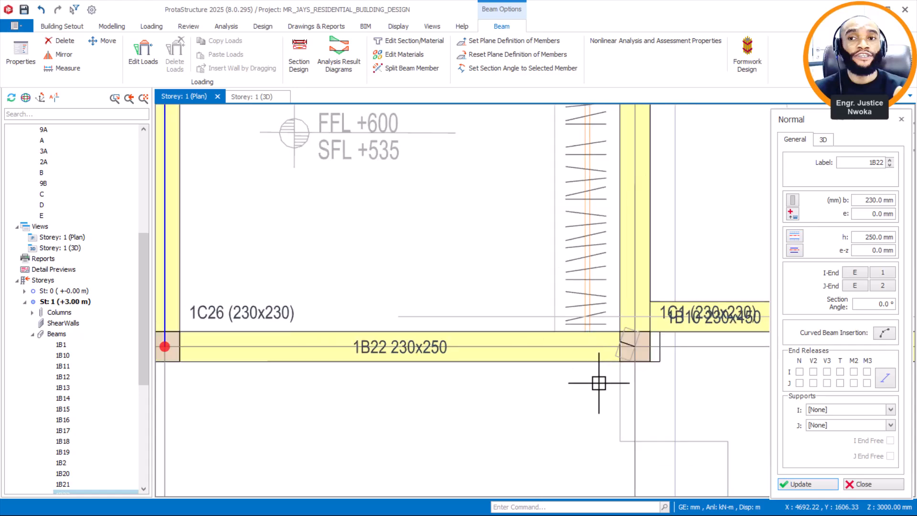
Set the beam width b to 150 mm and insert a 150x250 mm beam along axis C' from axis 1 to column 1C30
{"action": "scroll", "coordinate": [490, 306], "scroll_direction": "down", "scroll_amount": 1}
{"action": "middle_click_drag", "start_coordinate": [485, 302], "coordinate": [526, 402]}
{"action": "scroll", "coordinate": [492, 459], "scroll_direction": "down", "scroll_amount": 1}
{"action": "middle_click_drag", "start_coordinate": [413, 310], "coordinate": [411, 352]}
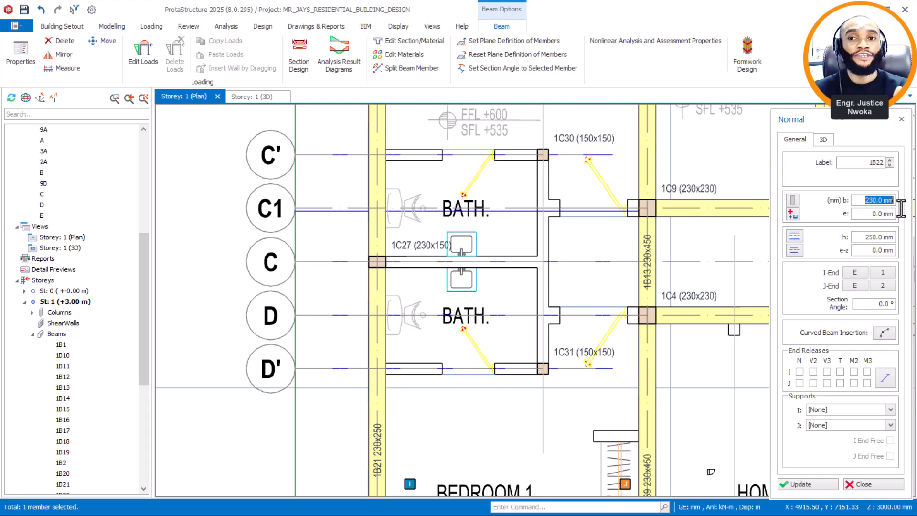
{"action": "left_click_drag", "start_coordinate": [893, 208], "coordinate": [908, 207]}
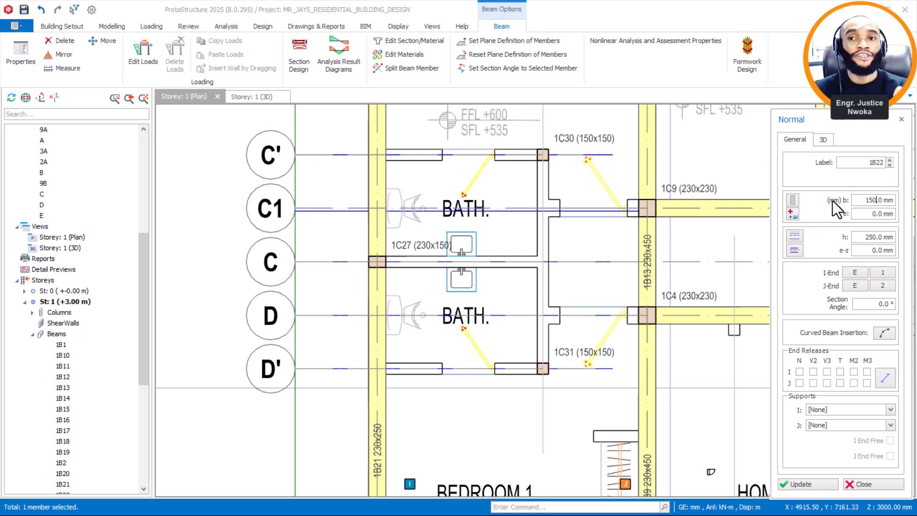
{"action": "scroll", "coordinate": [394, 180], "scroll_direction": "up", "scroll_amount": 5}
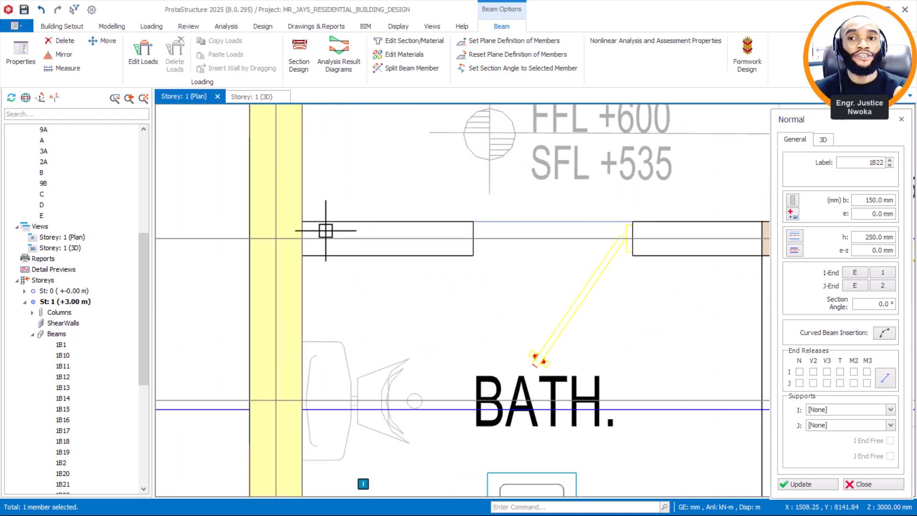
{"action": "scroll", "coordinate": [291, 230], "scroll_direction": "down", "scroll_amount": 3}
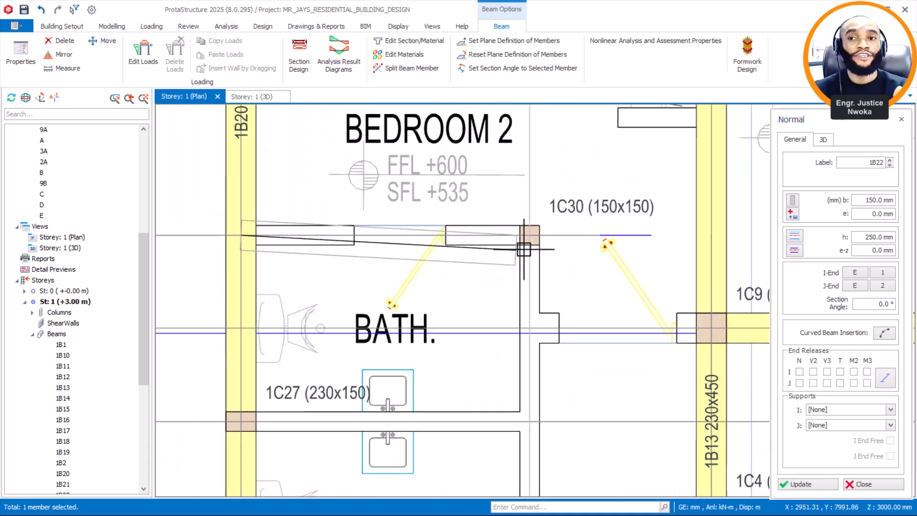
{"action": "scroll", "coordinate": [522, 249], "scroll_direction": "up", "scroll_amount": 1}
{"action": "scroll", "coordinate": [532, 233], "scroll_direction": "up", "scroll_amount": 1}
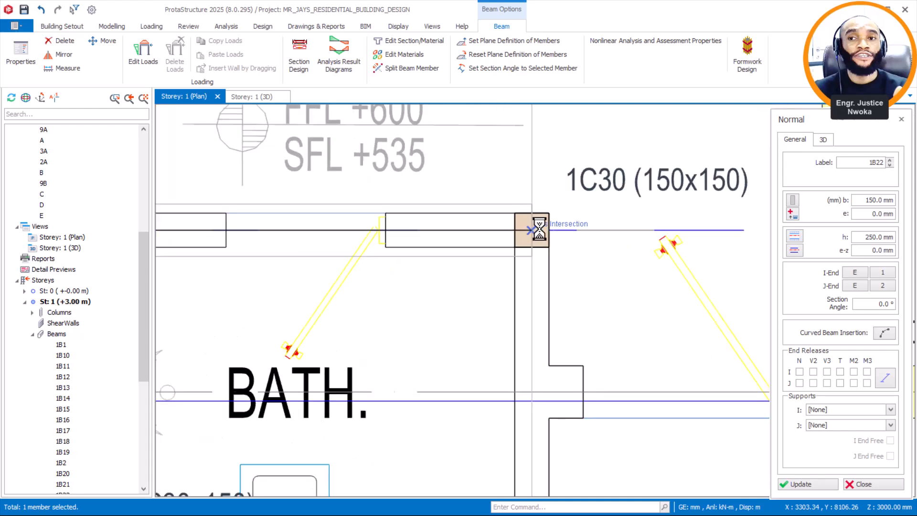
{"action": "left_click", "coordinate": [532, 230]}
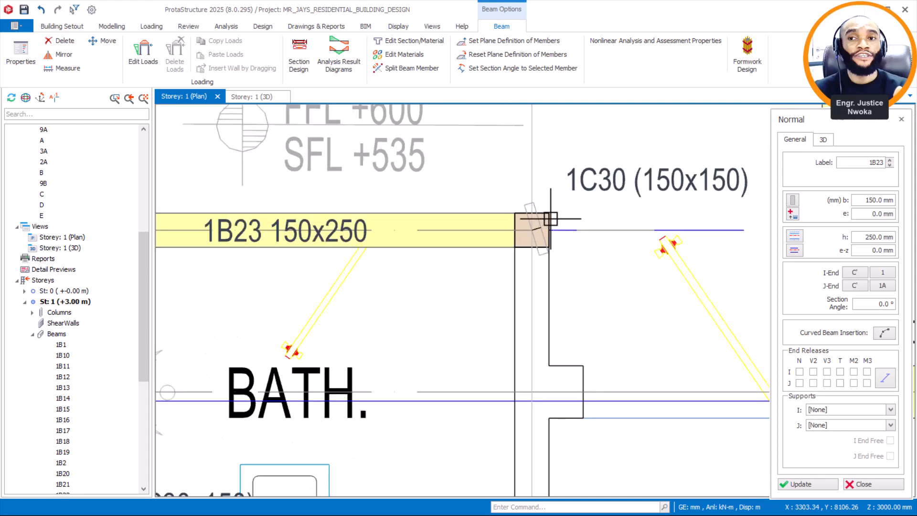
{"action": "key", "text": "Escape"}
Insert a 150x250 mm beam along axis 1A beside the baths, from column 1C30 to column 1C31
{"action": "scroll", "coordinate": [554, 214], "scroll_direction": "down", "scroll_amount": 1}
{"action": "left_click", "coordinate": [536, 229]}
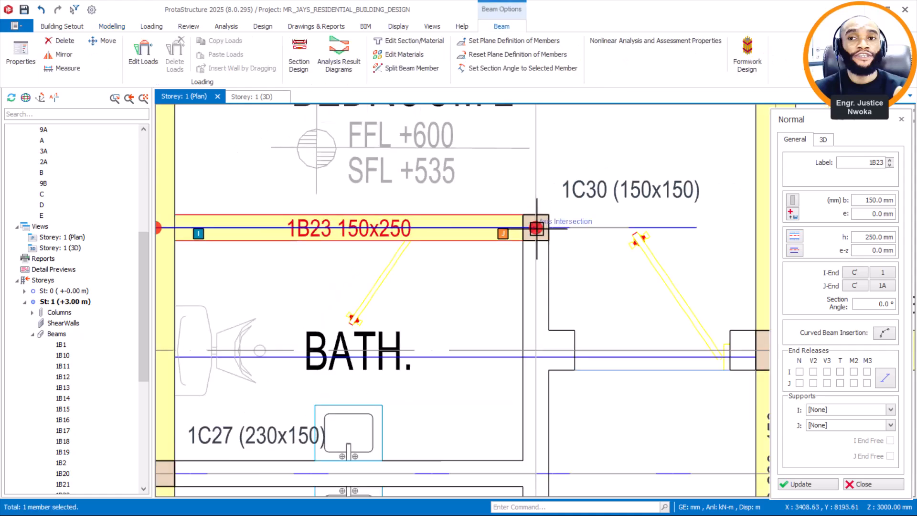
{"action": "scroll", "coordinate": [536, 229], "scroll_direction": "down", "scroll_amount": 2}
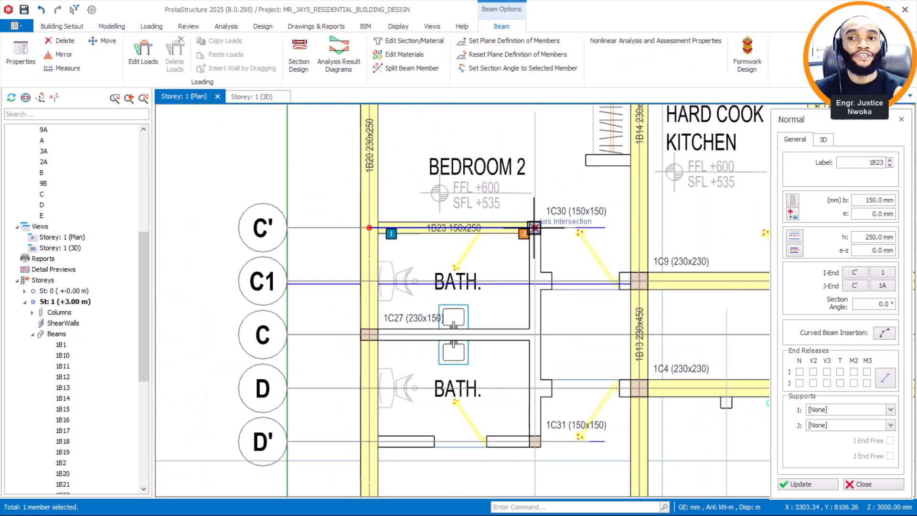
{"action": "scroll", "coordinate": [535, 228], "scroll_direction": "up", "scroll_amount": 1}
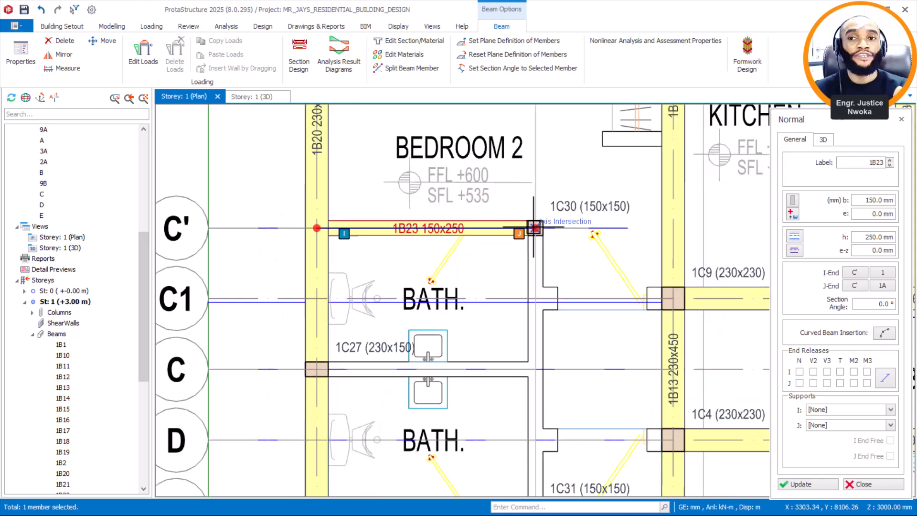
{"action": "scroll", "coordinate": [537, 226], "scroll_direction": "down", "scroll_amount": 2}
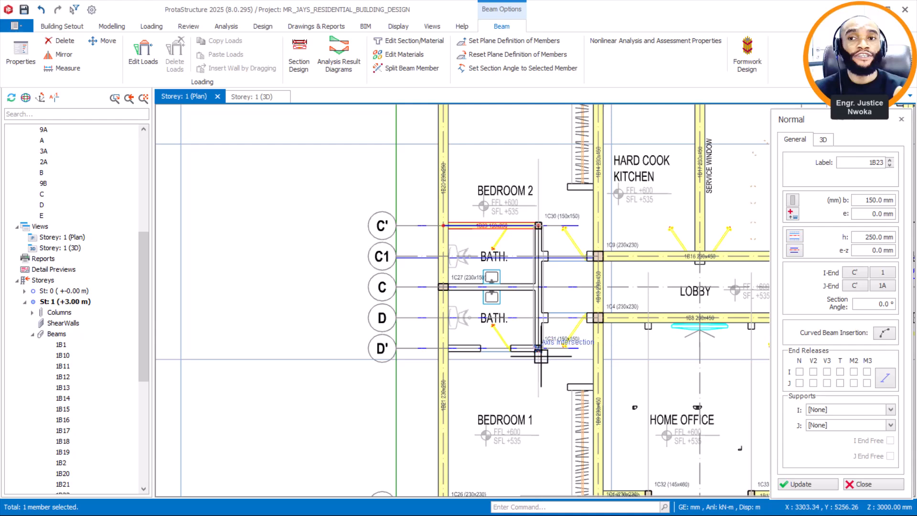
{"action": "scroll", "coordinate": [535, 356], "scroll_direction": "up", "scroll_amount": 4}
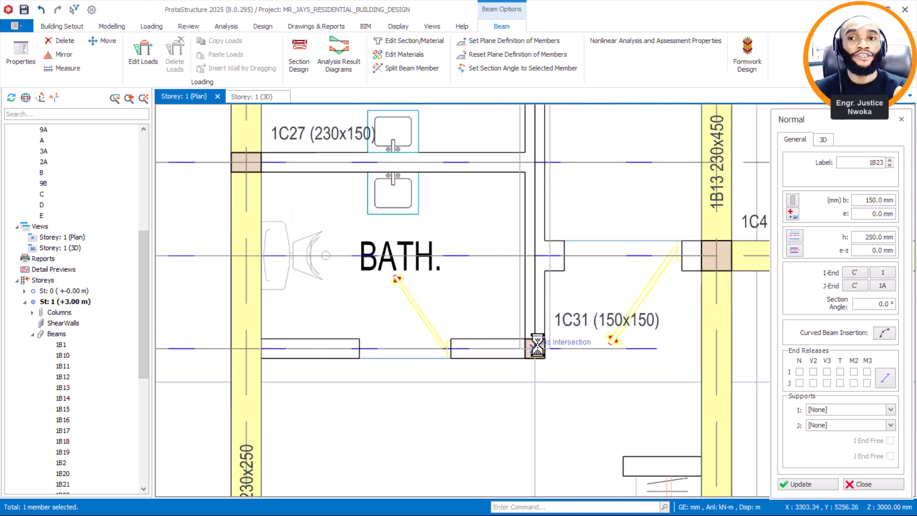
{"action": "left_click", "coordinate": [545, 353]}
Insert a 150x250 mm beam along axis D' from column 1C31 to axis 1
{"action": "scroll", "coordinate": [537, 354], "scroll_direction": "down", "scroll_amount": 2}
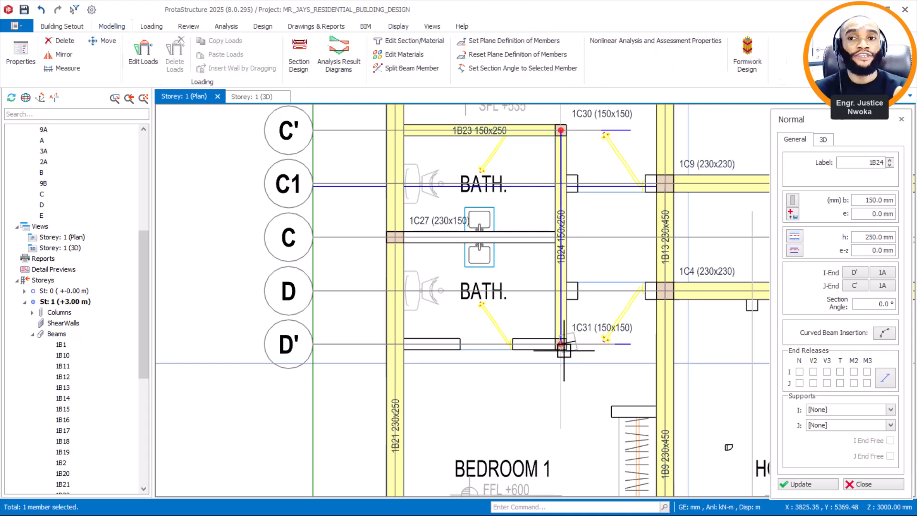
{"action": "scroll", "coordinate": [570, 347], "scroll_direction": "up", "scroll_amount": 1}
{"action": "left_click", "coordinate": [542, 346]}
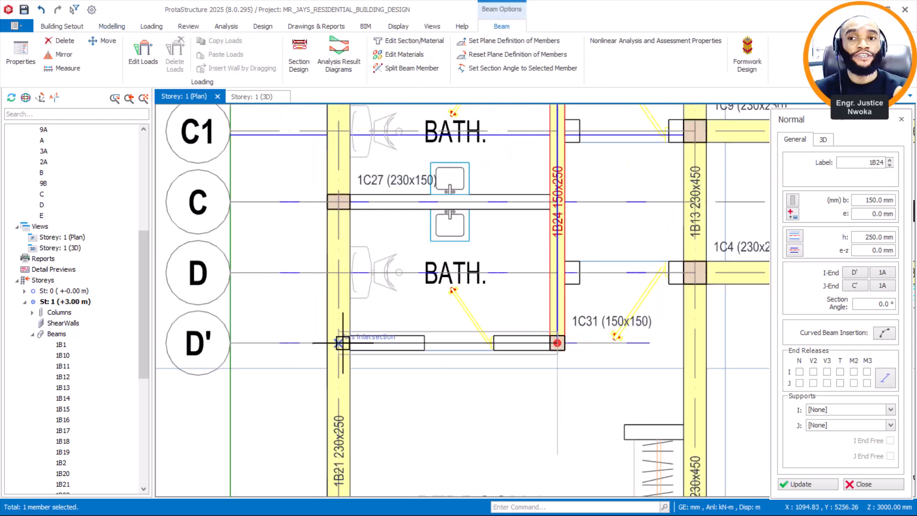
{"action": "scroll", "coordinate": [339, 343], "scroll_direction": "up", "scroll_amount": 2}
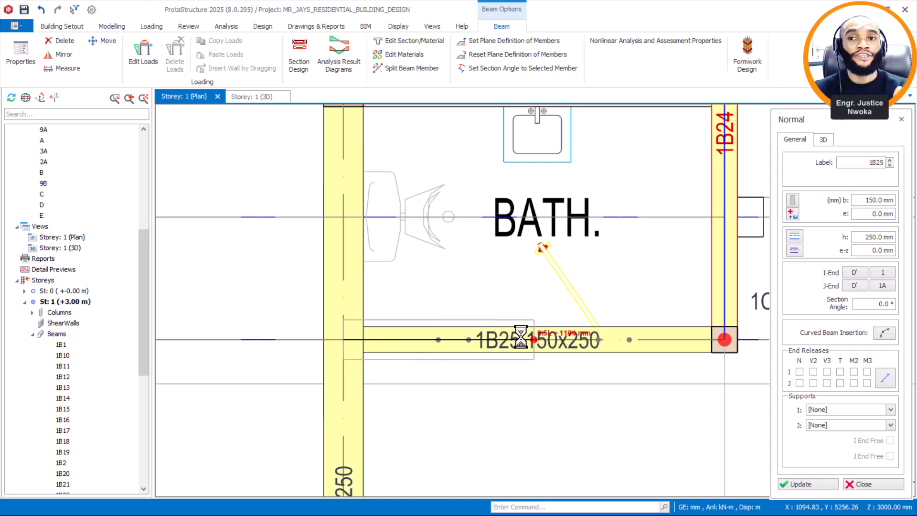
{"action": "key", "text": "Escape"}
Try to insert a 150x250 mm beam along axis C between the two baths, from column 1C27 to the axis 1A beam
{"action": "scroll", "coordinate": [527, 353], "scroll_direction": "down", "scroll_amount": 4}
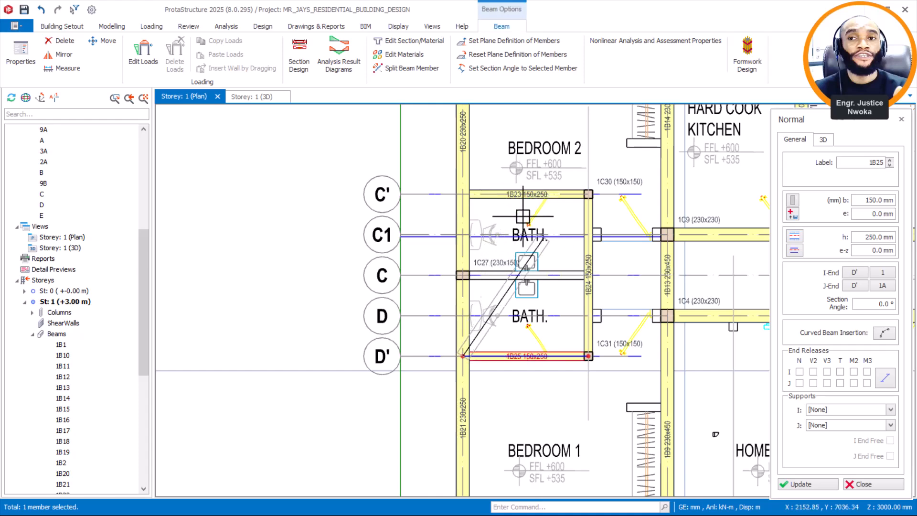
{"action": "scroll", "coordinate": [531, 206], "scroll_direction": "up", "scroll_amount": 1}
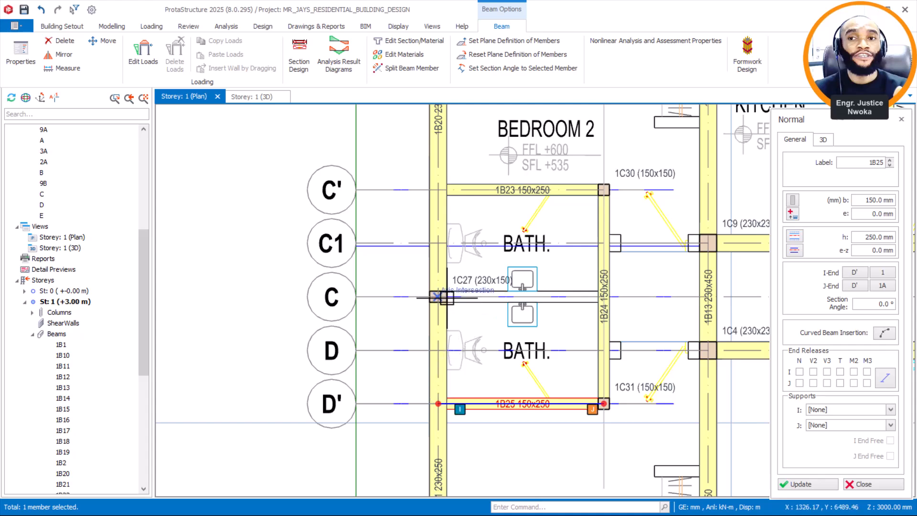
{"action": "scroll", "coordinate": [439, 297], "scroll_direction": "up", "scroll_amount": 3}
{"action": "scroll", "coordinate": [420, 299], "scroll_direction": "down", "scroll_amount": 3}
{"action": "scroll", "coordinate": [572, 310], "scroll_direction": "up", "scroll_amount": 3}
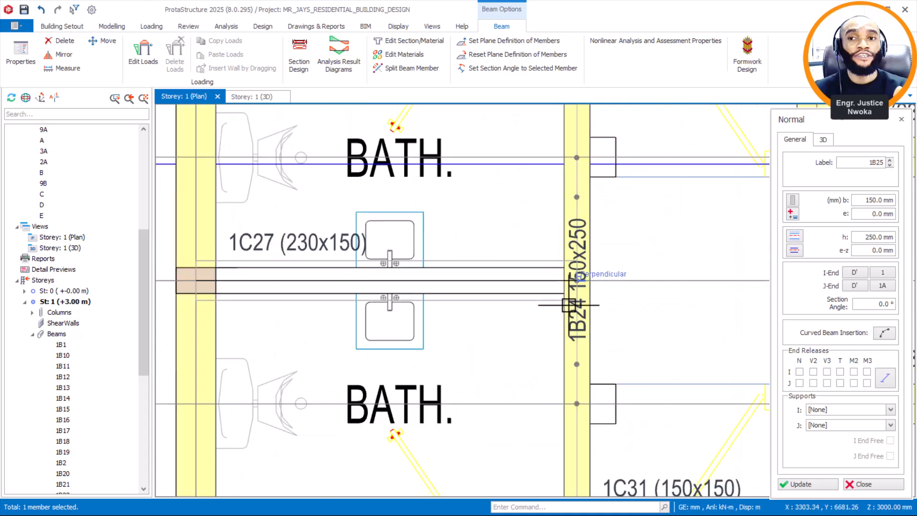
{"action": "scroll", "coordinate": [581, 282], "scroll_direction": "up", "scroll_amount": 4}
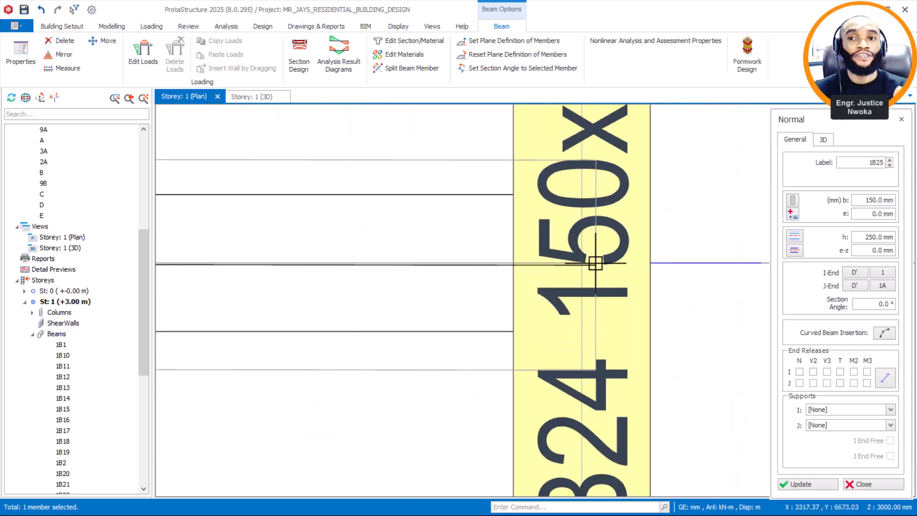
{"action": "left_click", "coordinate": [594, 262]}
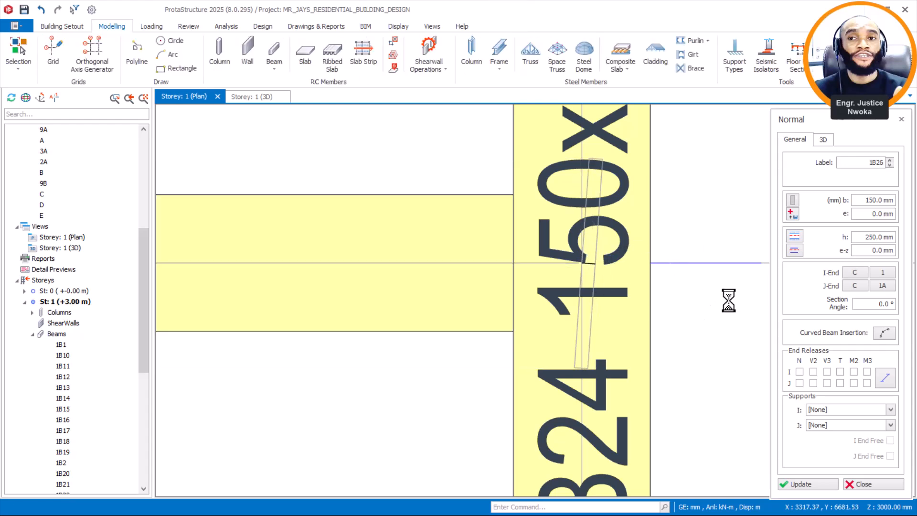
{"action": "scroll", "coordinate": [703, 283], "scroll_direction": "down", "scroll_amount": 5}
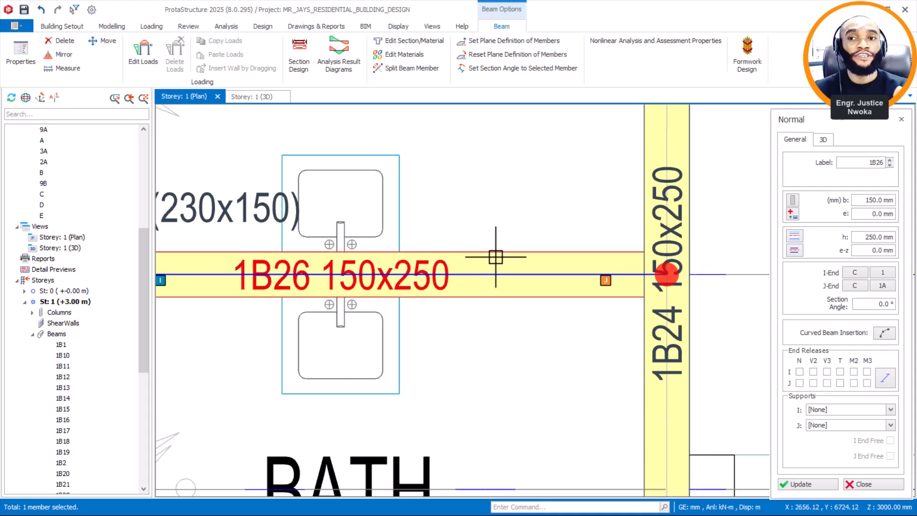
{"action": "scroll", "coordinate": [539, 266], "scroll_direction": "down", "scroll_amount": 3}
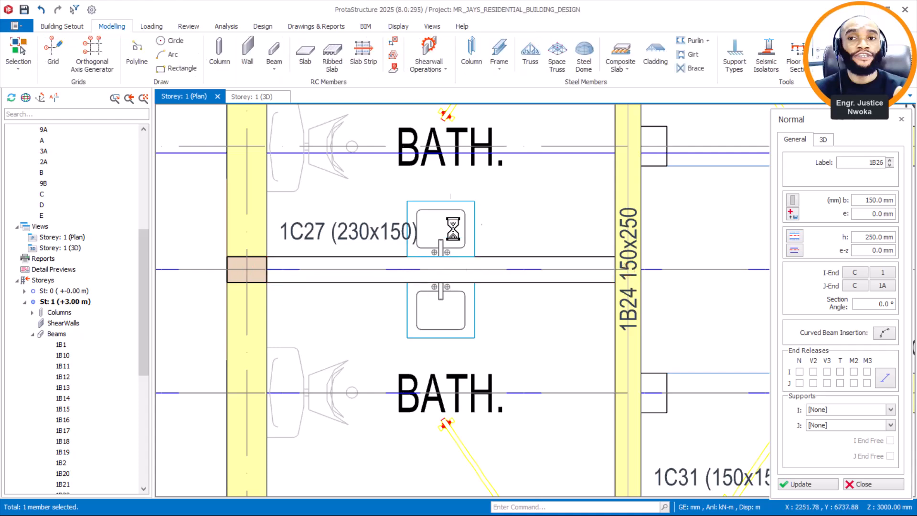
Examine the bathroom beam layout around columns 1C30 and 1C31 and the gap between the baths and axis 2
{"action": "scroll", "coordinate": [291, 270], "scroll_direction": "down", "scroll_amount": 2}
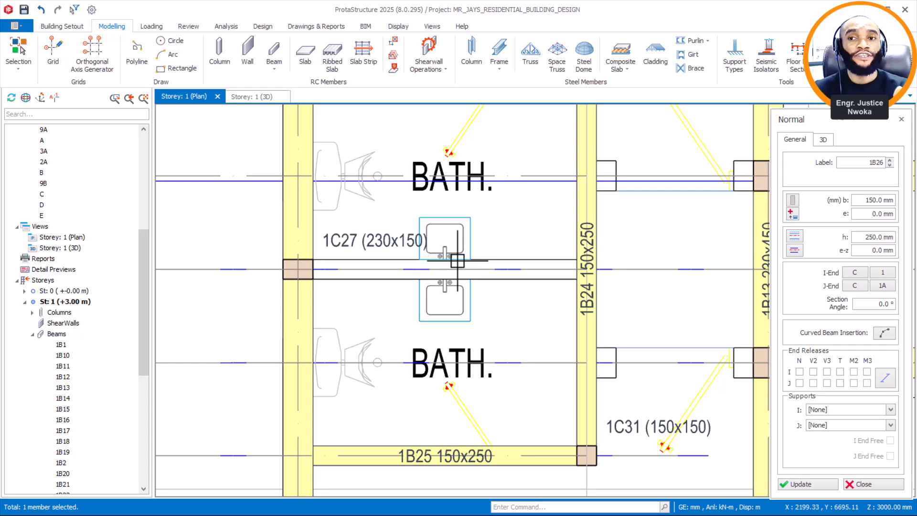
{"action": "scroll", "coordinate": [505, 278], "scroll_direction": "down", "scroll_amount": 1}
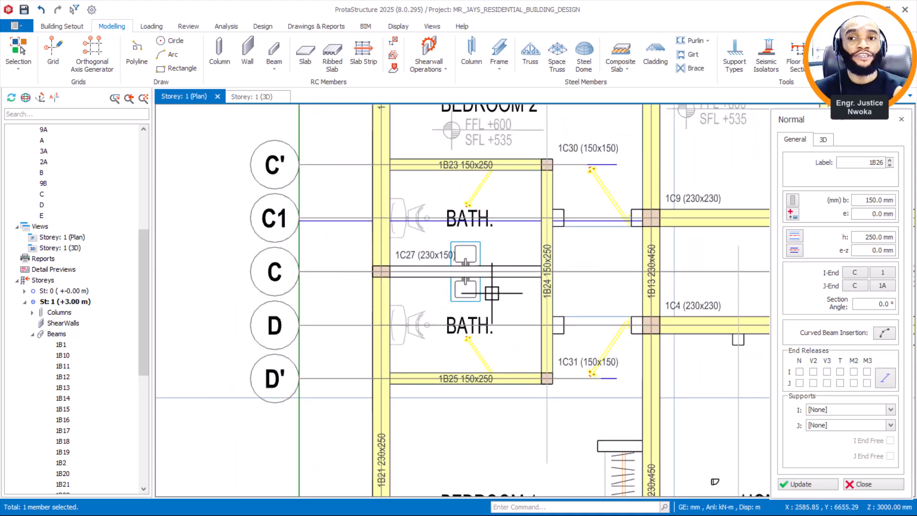
{"action": "scroll", "coordinate": [553, 280], "scroll_direction": "down", "scroll_amount": 1}
{"action": "scroll", "coordinate": [556, 275], "scroll_direction": "down", "scroll_amount": 2}
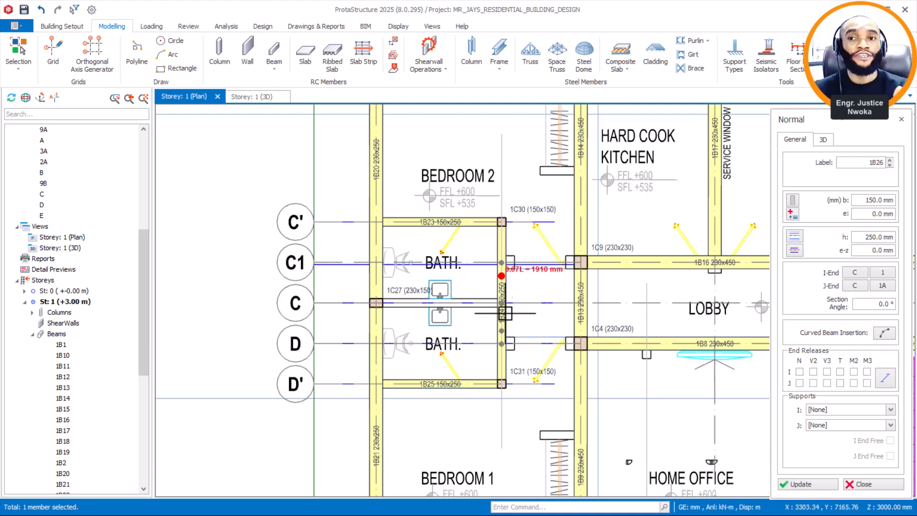
{"action": "scroll", "coordinate": [515, 247], "scroll_direction": "down", "scroll_amount": 2}
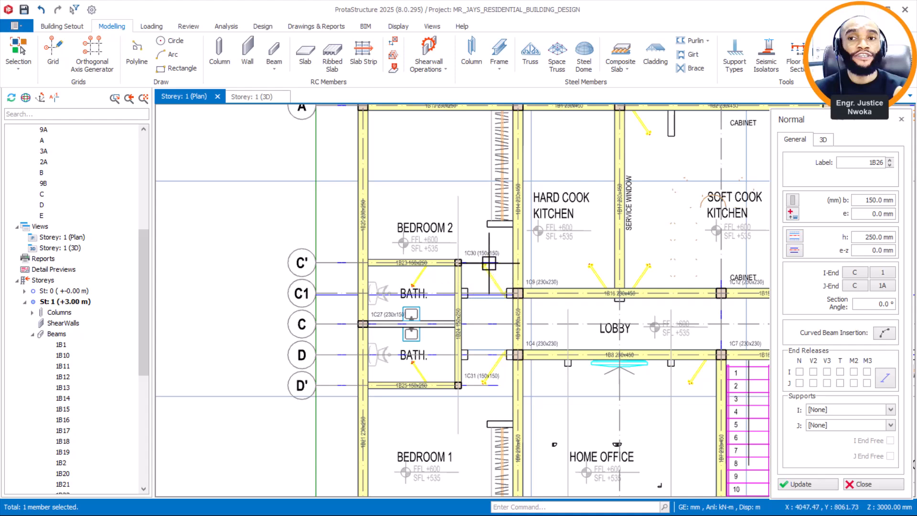
{"action": "scroll", "coordinate": [489, 263], "scroll_direction": "up", "scroll_amount": 2}
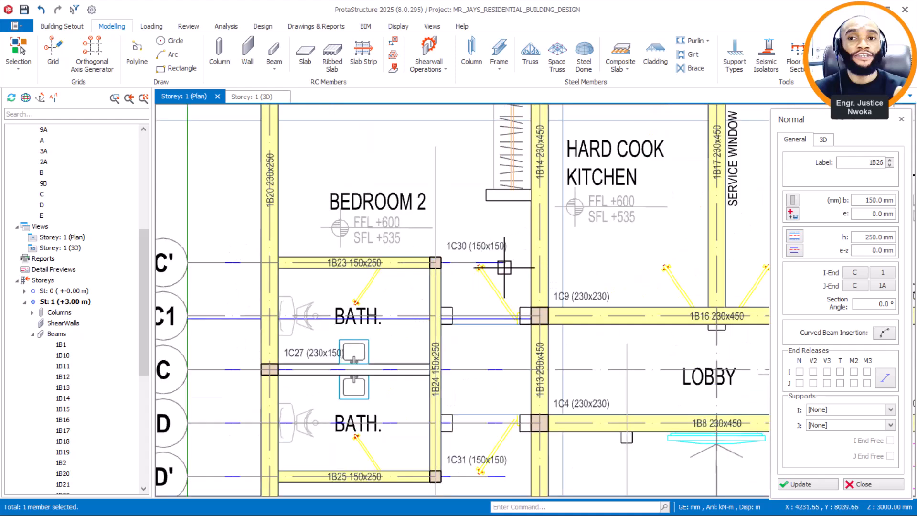
{"action": "scroll", "coordinate": [505, 268], "scroll_direction": "down", "scroll_amount": 2}
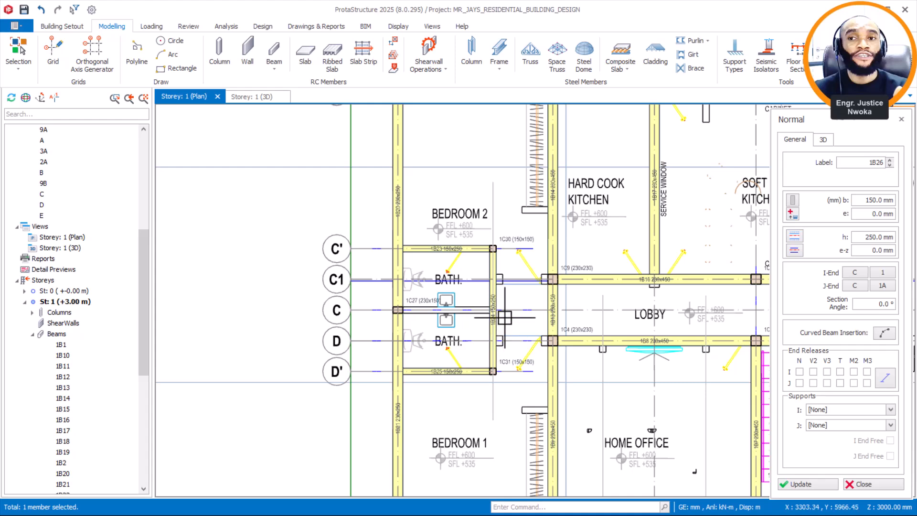
Stretch the inner end of axis C' by about 1380 mm so that it crosses axis 2
{"action": "key", "text": "Escape"}
{"action": "scroll", "coordinate": [505, 249], "scroll_direction": "up", "scroll_amount": 2}
{"action": "left_click", "coordinate": [501, 248]}
{"action": "right_click", "coordinate": [479, 188]}
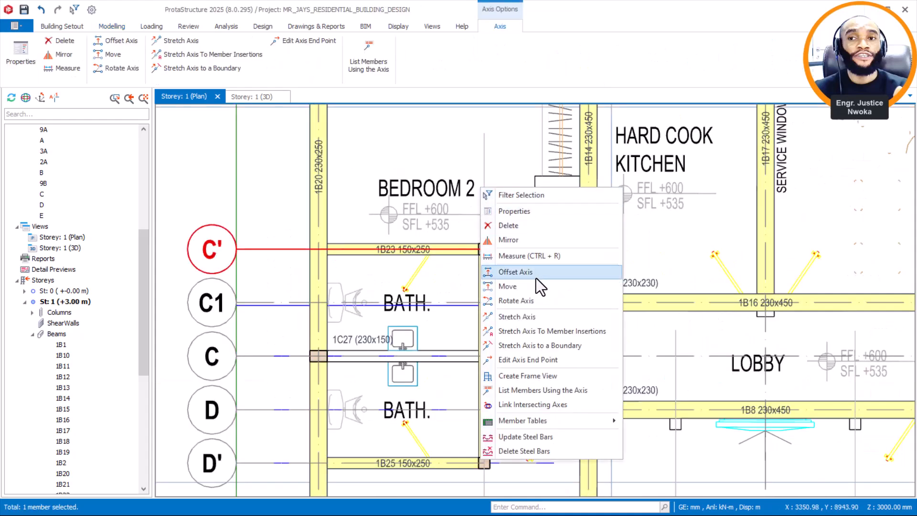
{"action": "left_click", "coordinate": [532, 315]}
{"action": "scroll", "coordinate": [523, 248], "scroll_direction": "up", "scroll_amount": 1}
{"action": "left_click", "coordinate": [530, 249]}
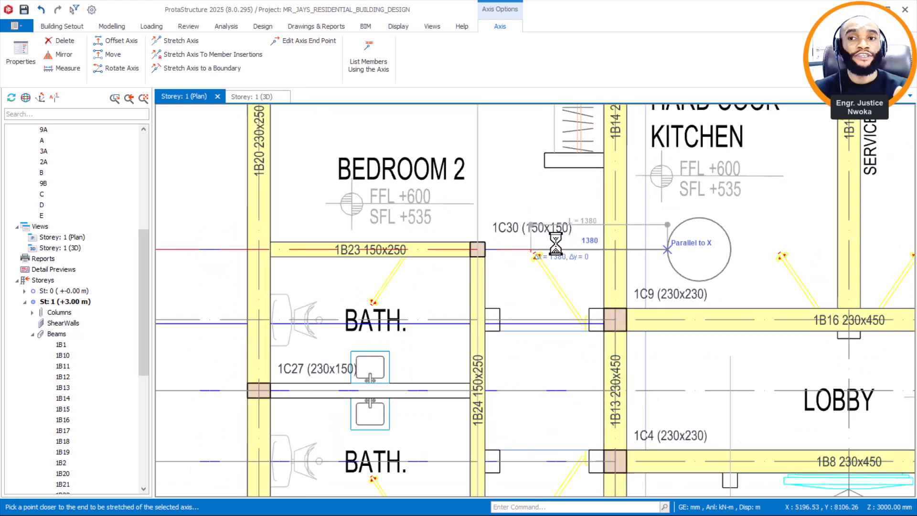
Stretch the inner end of axis D' by about 1083 mm so that it crosses axis 2
{"action": "scroll", "coordinate": [570, 227], "scroll_direction": "down", "scroll_amount": 2}
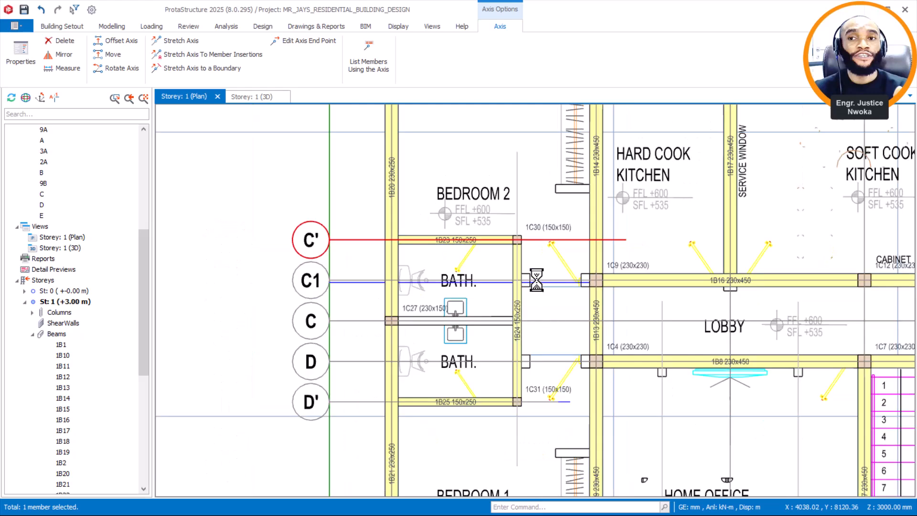
{"action": "scroll", "coordinate": [536, 397], "scroll_direction": "up", "scroll_amount": 2}
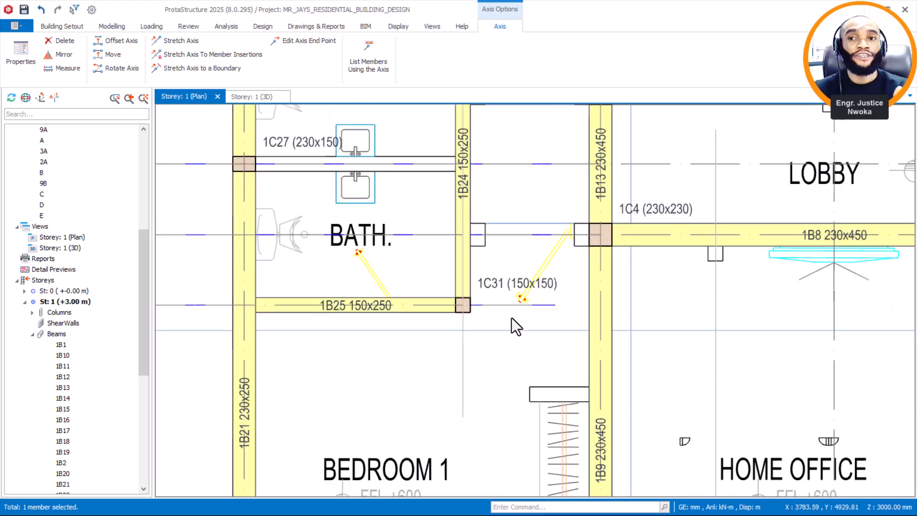
{"action": "right_click", "coordinate": [519, 257]}
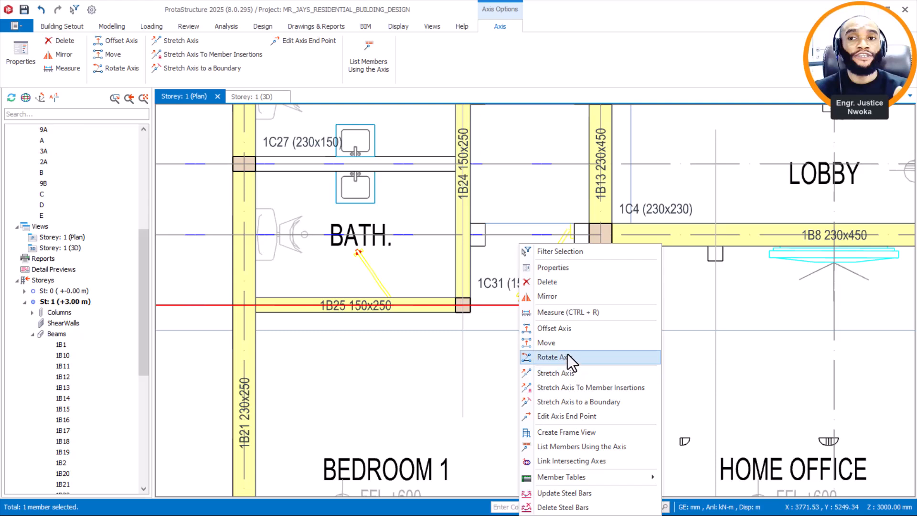
{"action": "left_click", "coordinate": [567, 371]}
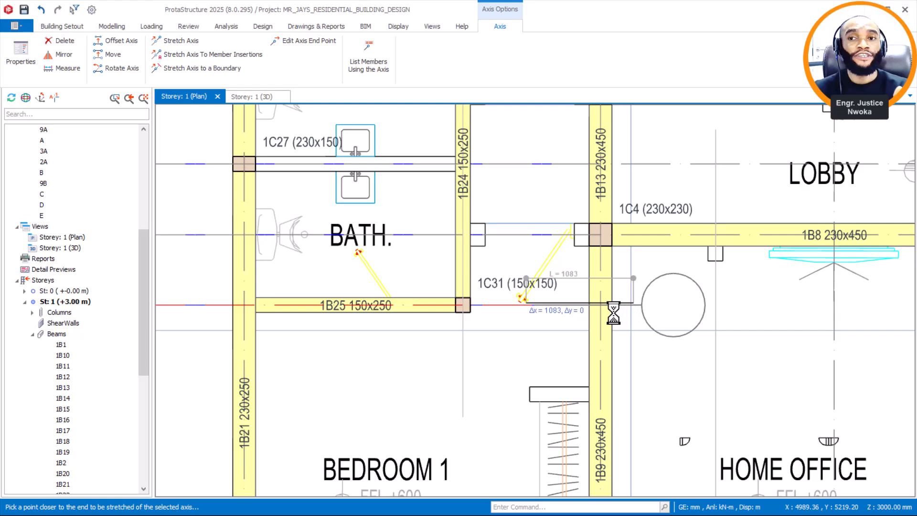
{"action": "scroll", "coordinate": [564, 353], "scroll_direction": "down", "scroll_amount": 3}
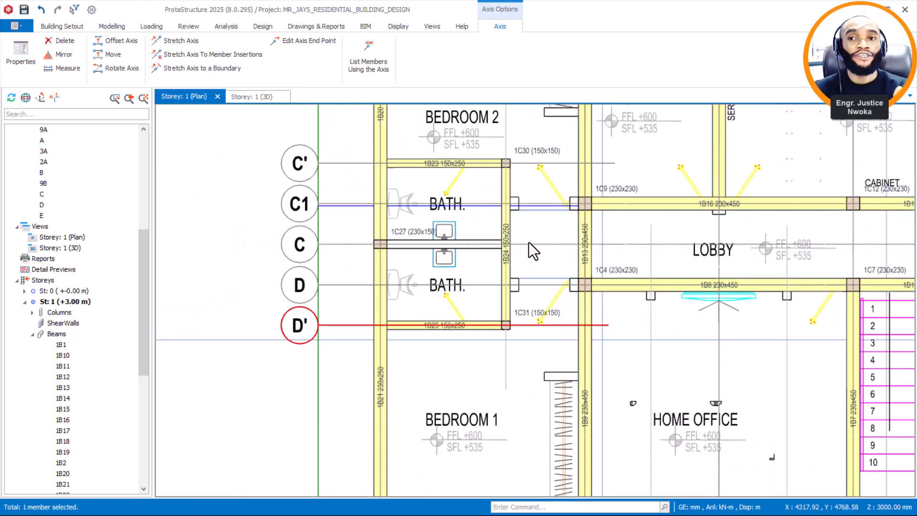
Delete the axis 1A beam beside the baths and insert a 150x250 mm beam along axis C' from column 1C30 to axis 2
{"action": "left_click", "coordinate": [511, 224]}
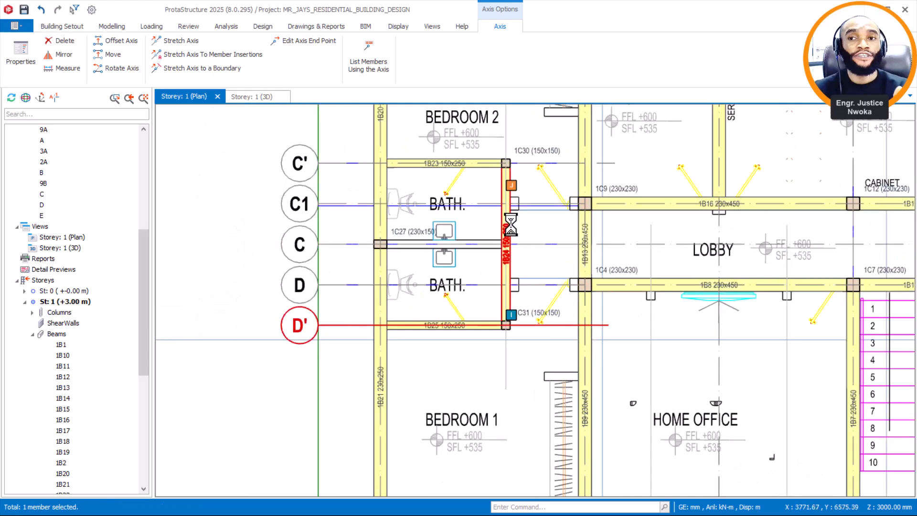
{"action": "left_click", "coordinate": [485, 165]}
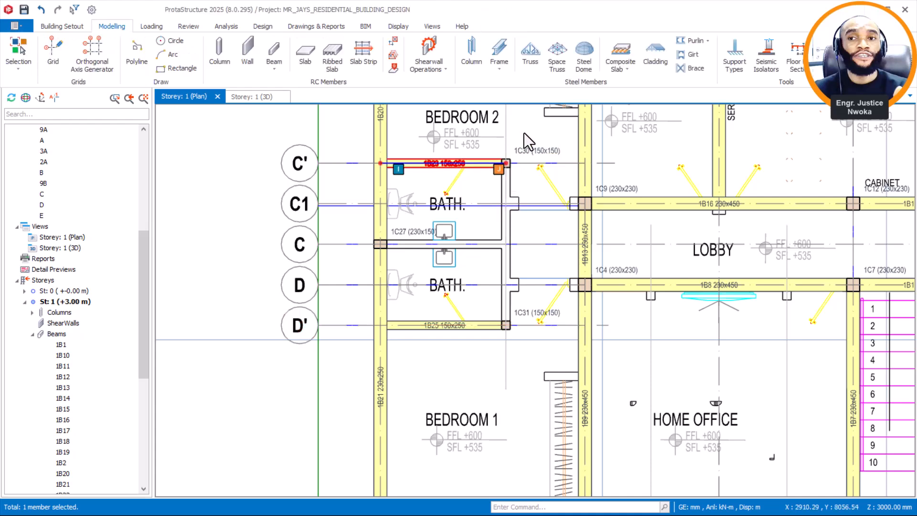
{"action": "right_click", "coordinate": [569, 158]}
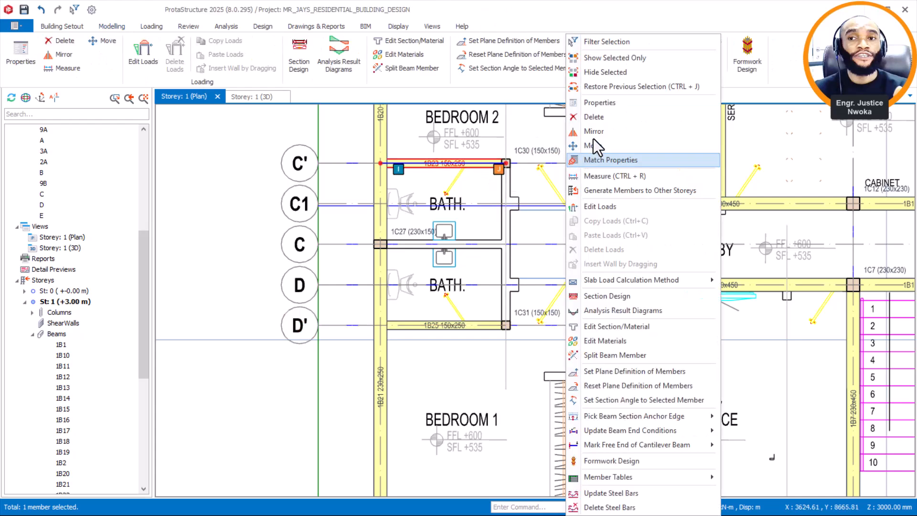
{"action": "left_click", "coordinate": [598, 103]}
{"action": "scroll", "coordinate": [504, 166], "scroll_direction": "up", "scroll_amount": 3}
{"action": "middle_click_drag", "start_coordinate": [550, 155], "coordinate": [406, 192]}
{"action": "left_click", "coordinate": [335, 213]}
{"action": "scroll", "coordinate": [526, 215], "scroll_direction": "up", "scroll_amount": 2}
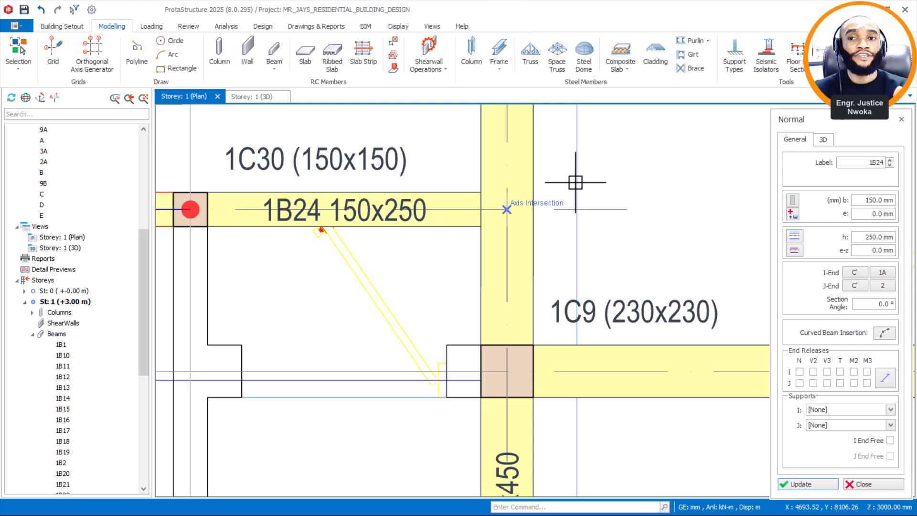
Insert a 150x250 mm beam along axis D' from column 1C31 to axis 2 and end beam insertion
{"action": "scroll", "coordinate": [533, 239], "scroll_direction": "down", "scroll_amount": 3}
{"action": "middle_click_drag", "start_coordinate": [493, 337], "coordinate": [508, 192]}
{"action": "scroll", "coordinate": [332, 460], "scroll_direction": "up", "scroll_amount": 1}
{"action": "left_click", "coordinate": [364, 446]}
{"action": "scroll", "coordinate": [457, 387], "scroll_direction": "down", "scroll_amount": 1}
{"action": "scroll", "coordinate": [555, 432], "scroll_direction": "up", "scroll_amount": 2}
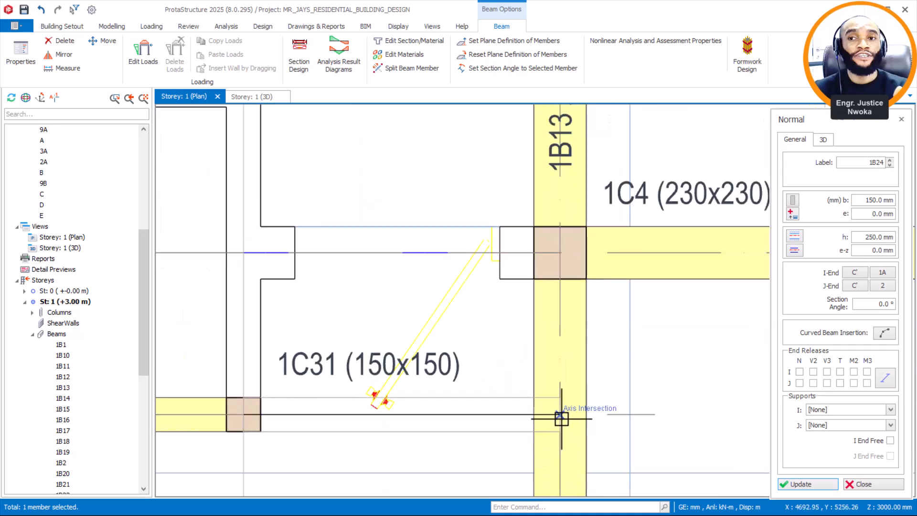
{"action": "left_click", "coordinate": [593, 406]}
{"action": "scroll", "coordinate": [588, 401], "scroll_direction": "down", "scroll_amount": 3}
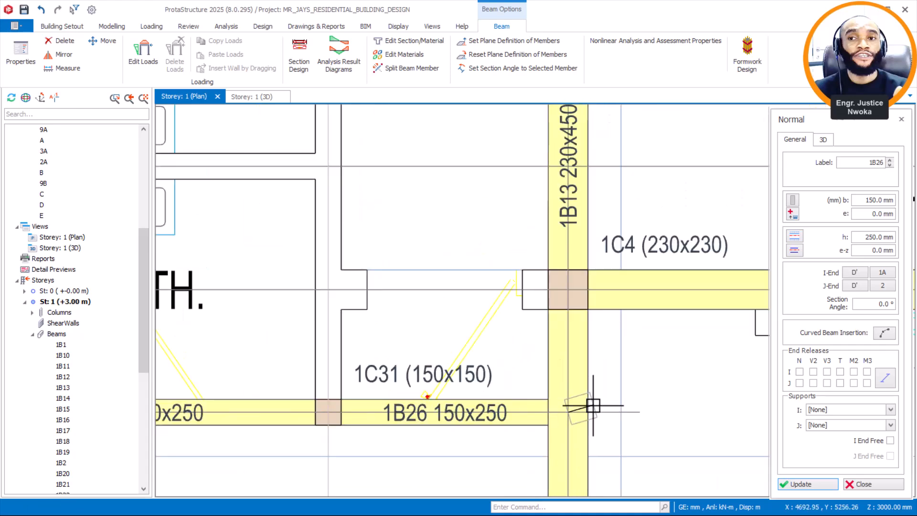
{"action": "key", "text": "Escape"}
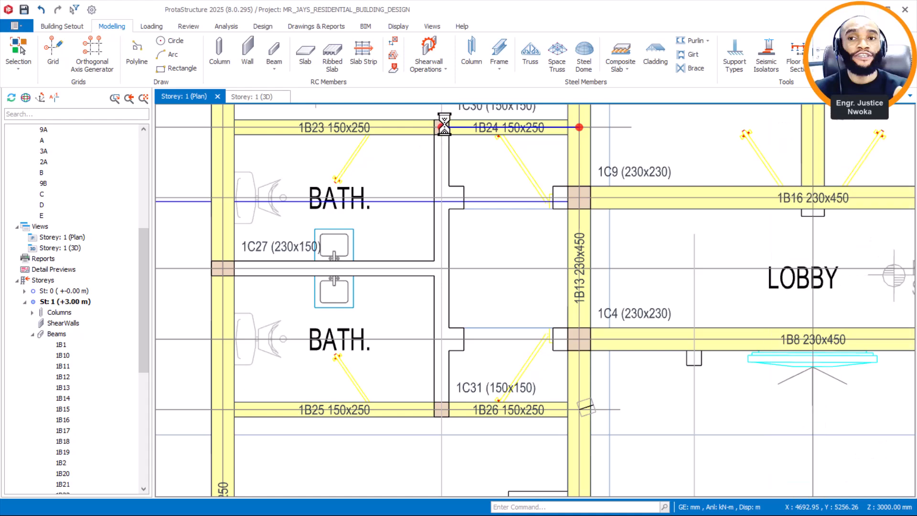
Examine the bedroom and bathroom beams between axes 1 and 2 on the Storey 1 plan
{"action": "scroll", "coordinate": [594, 408], "scroll_direction": "down", "scroll_amount": 2}
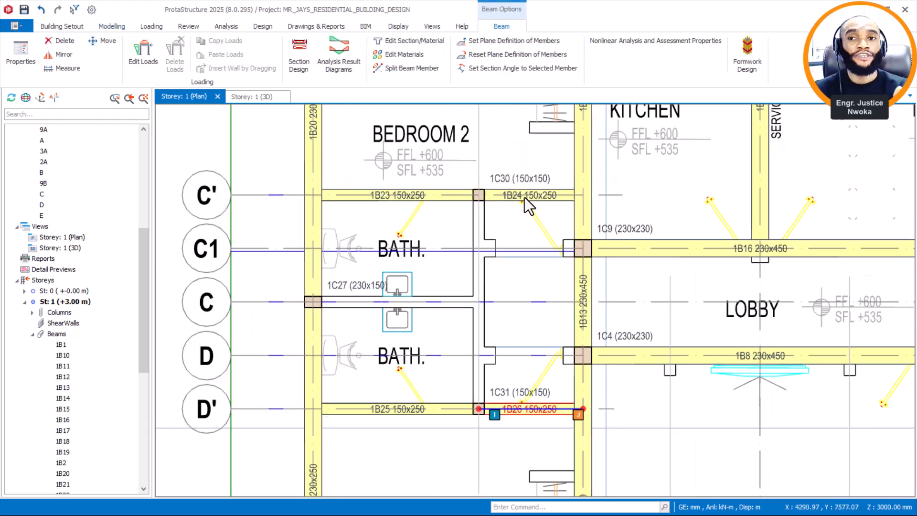
{"action": "scroll", "coordinate": [521, 413], "scroll_direction": "down", "scroll_amount": 1}
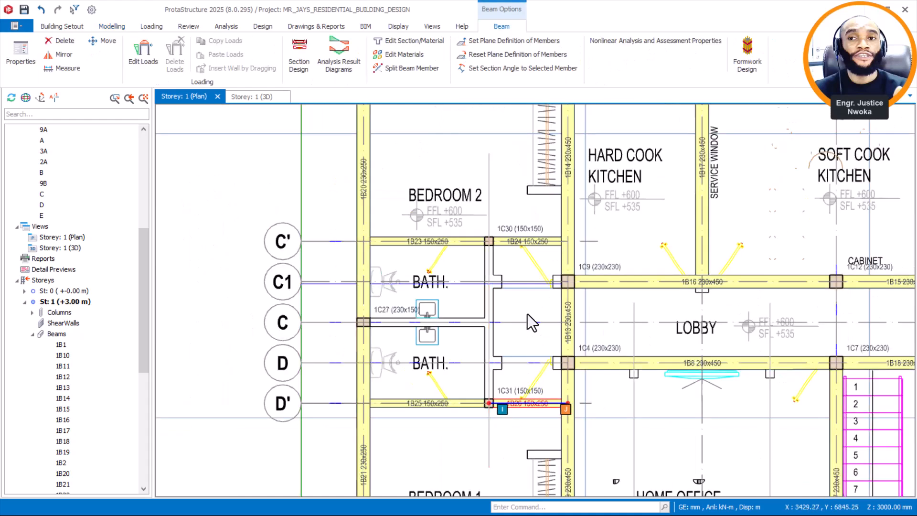
{"action": "scroll", "coordinate": [523, 315], "scroll_direction": "down", "scroll_amount": 2}
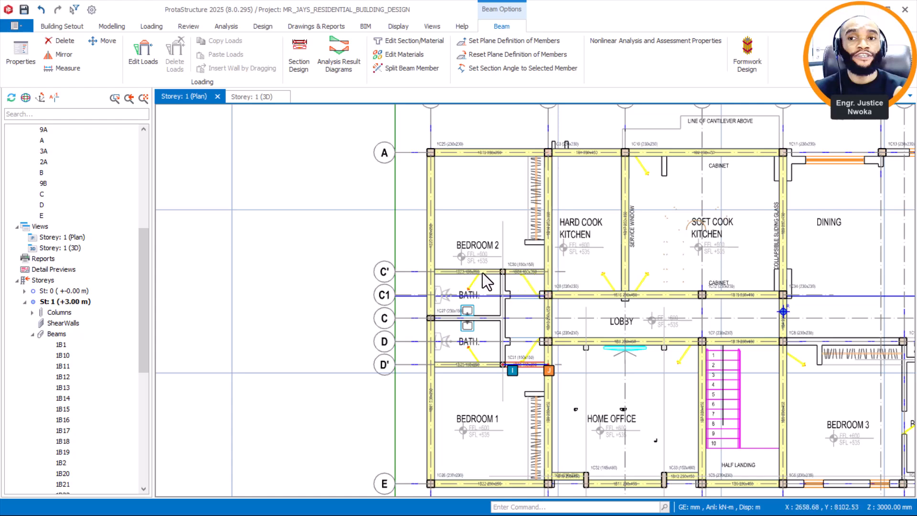
{"action": "scroll", "coordinate": [478, 272], "scroll_direction": "up", "scroll_amount": 2}
{"action": "scroll", "coordinate": [502, 272], "scroll_direction": "down", "scroll_amount": 1}
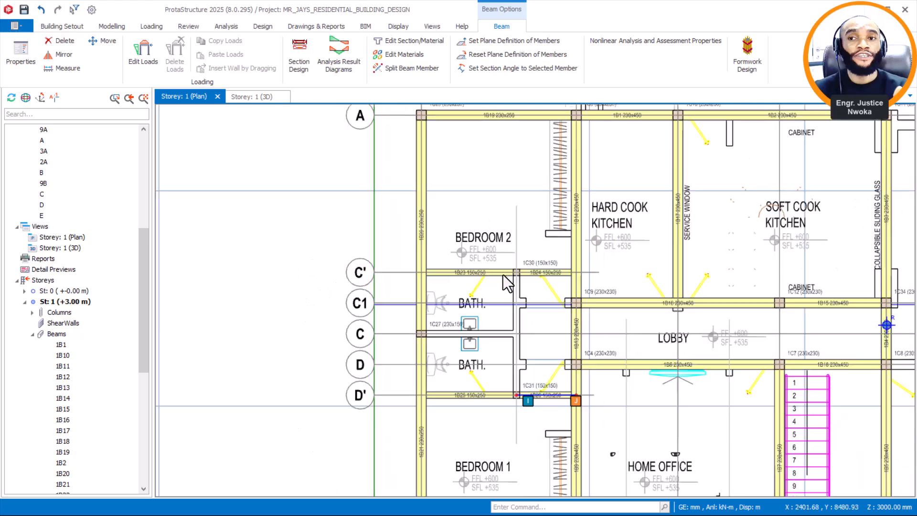
{"action": "scroll", "coordinate": [495, 172], "scroll_direction": "down", "scroll_amount": 2}
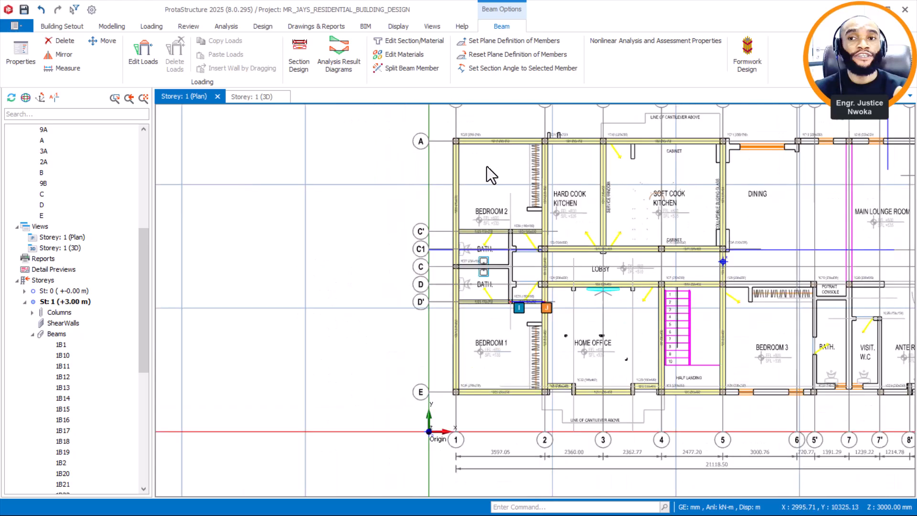
{"action": "left_click_drag", "start_coordinate": [441, 122], "coordinate": [466, 155]}
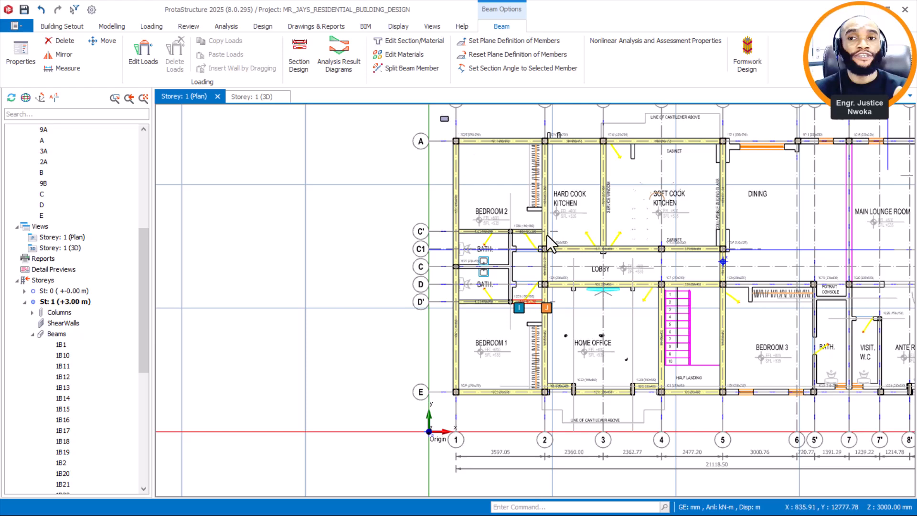
Examine the dining, main lounge and Bedroom 3 areas between axes 5 and 9 for beams still missing
{"action": "middle_click_drag", "start_coordinate": [587, 282], "coordinate": [406, 309]}
{"action": "middle_click_drag", "start_coordinate": [597, 342], "coordinate": [492, 361]}
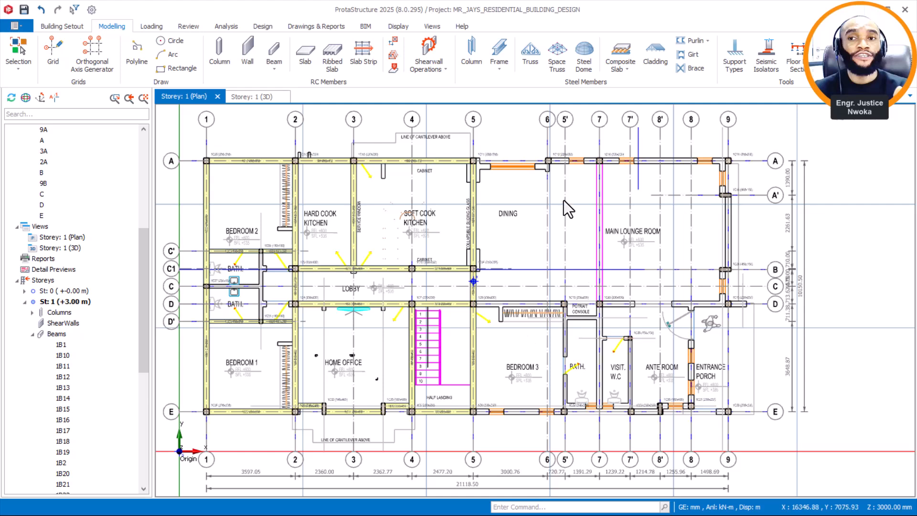
{"action": "middle_click_drag", "start_coordinate": [510, 214], "coordinate": [480, 195]}
{"action": "scroll", "coordinate": [404, 162], "scroll_direction": "down", "scroll_amount": 3}
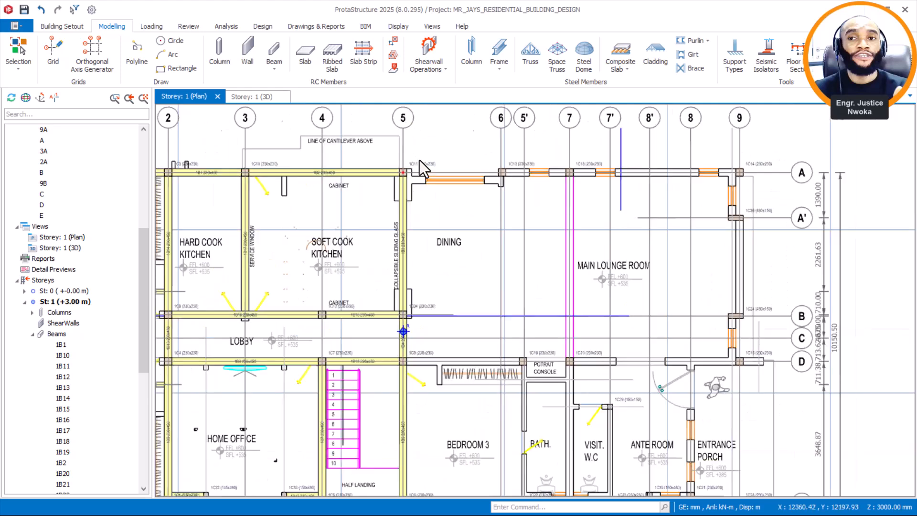
{"action": "left_click_drag", "start_coordinate": [387, 146], "coordinate": [400, 159]}
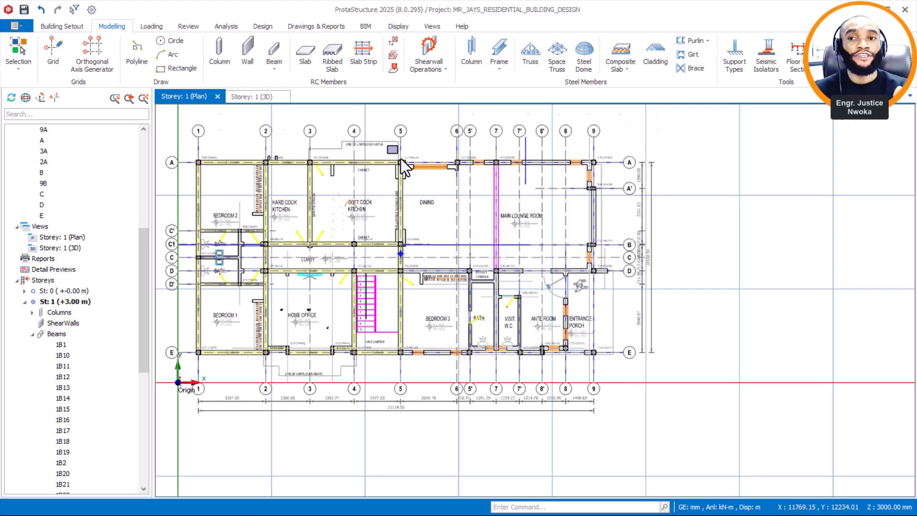
{"action": "scroll", "coordinate": [401, 159], "scroll_direction": "up", "scroll_amount": 2}
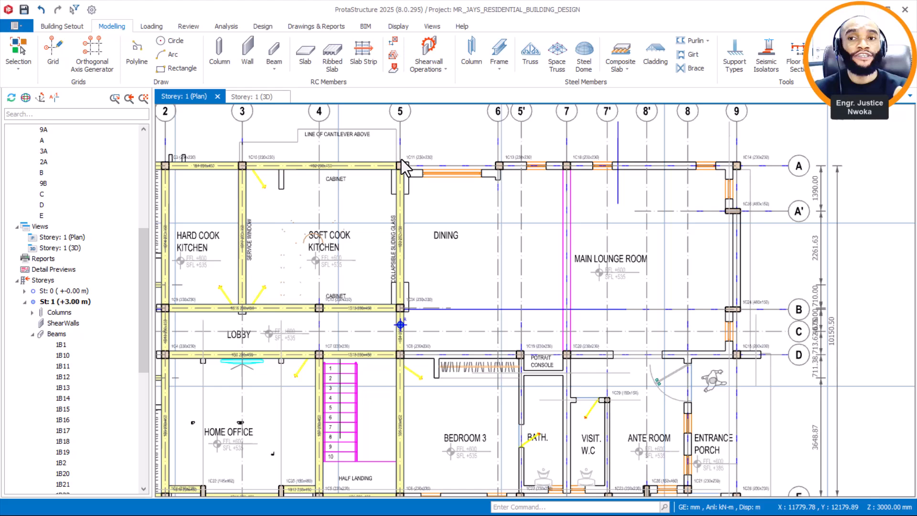
{"action": "scroll", "coordinate": [417, 147], "scroll_direction": "down", "scroll_amount": 1}
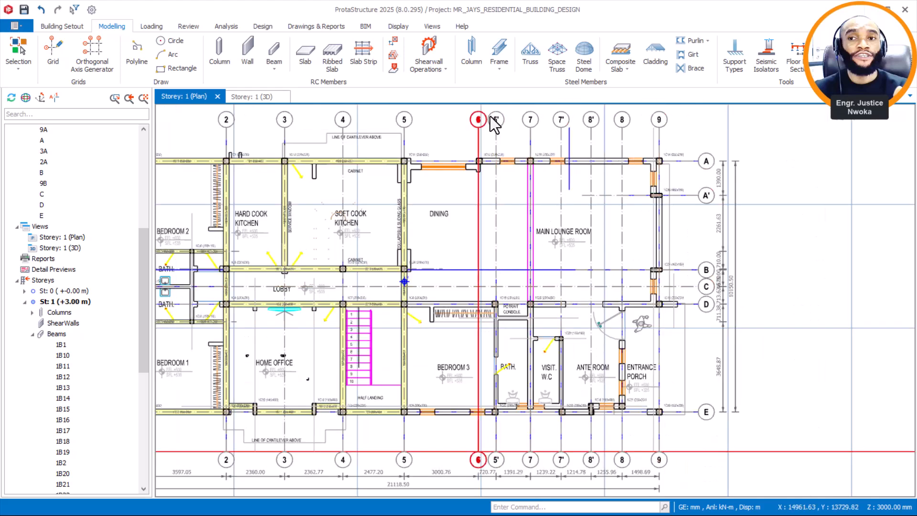
Start inserting a reinforced concrete beam with width b 230 mm and its depth h set to 350 mm
{"action": "left_click", "coordinate": [274, 55]}
{"action": "left_click", "coordinate": [358, 68]}
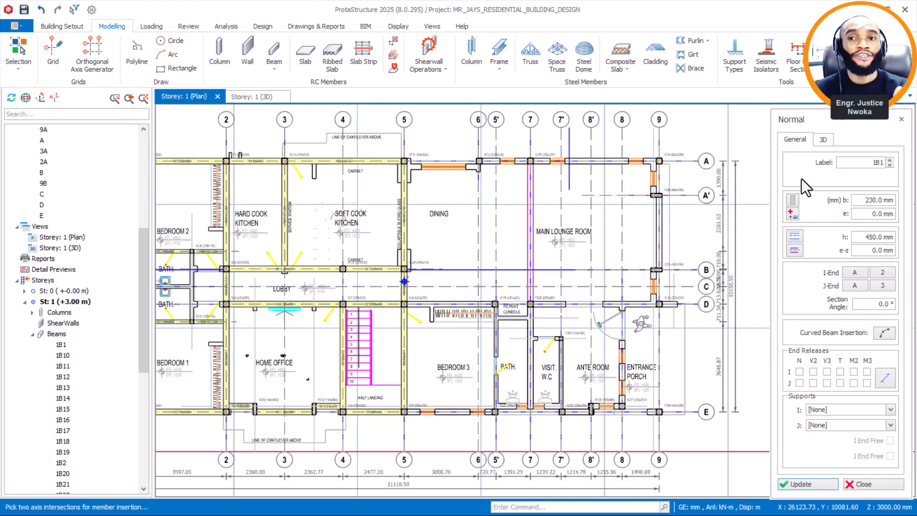
{"action": "left_click", "coordinate": [862, 200]}
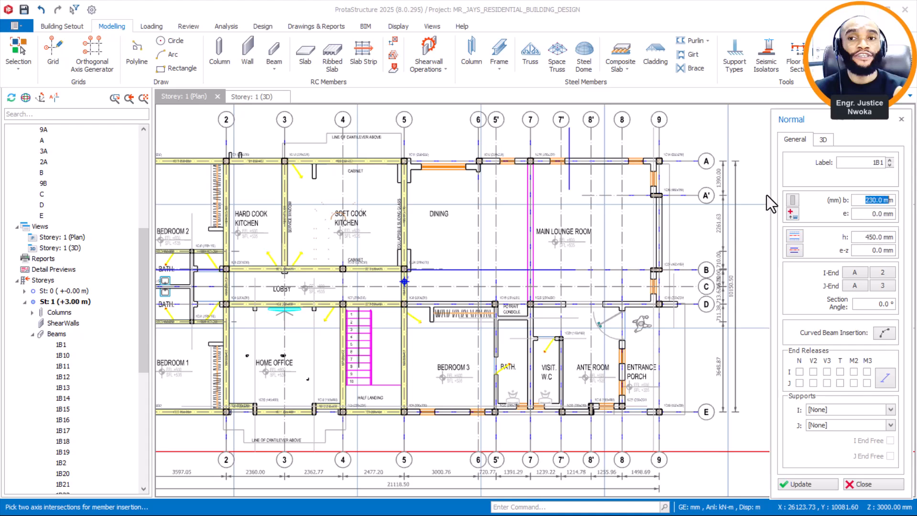
{"action": "scroll", "coordinate": [669, 167], "scroll_direction": "up", "scroll_amount": 2}
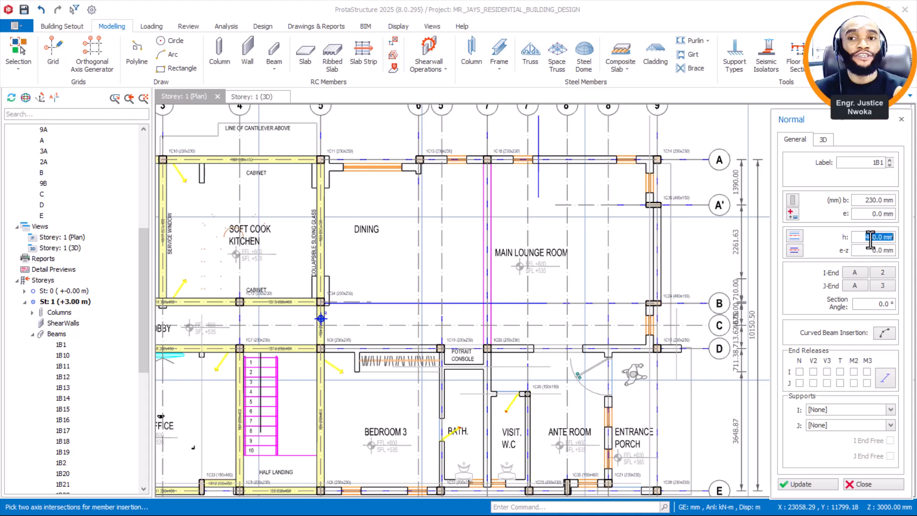
{"action": "scroll", "coordinate": [492, 165], "scroll_direction": "down", "scroll_amount": 3}
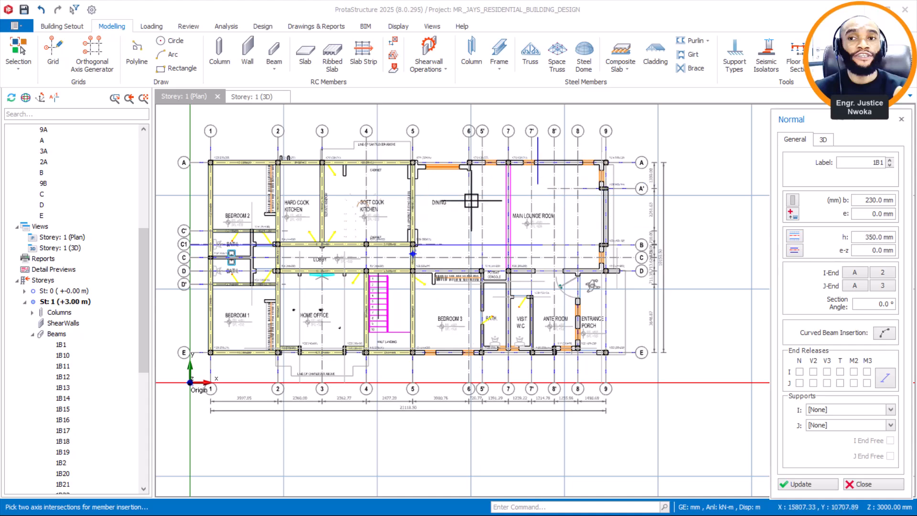
Set the new beam's depth h to 450 mm, keeping its width b at 230 mm
{"action": "scroll", "coordinate": [457, 210], "scroll_direction": "up", "scroll_amount": 1}
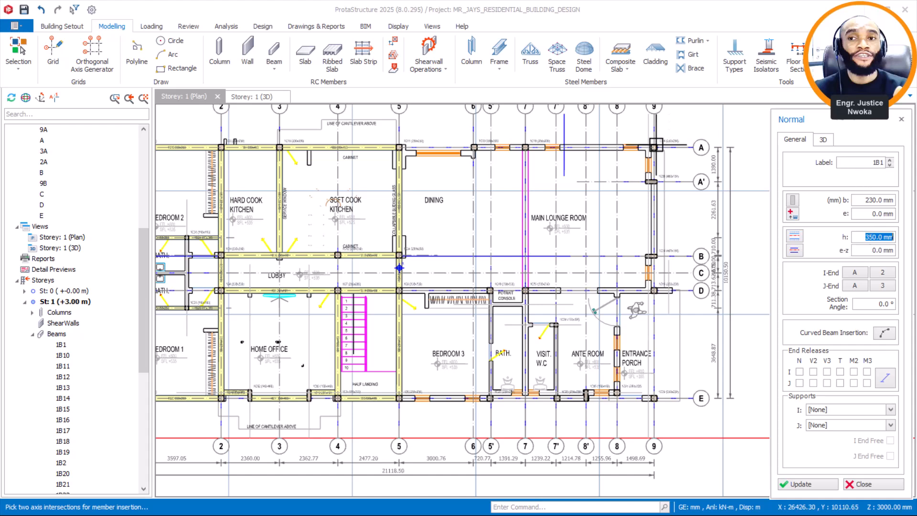
{"action": "scroll", "coordinate": [656, 143], "scroll_direction": "up", "scroll_amount": 3}
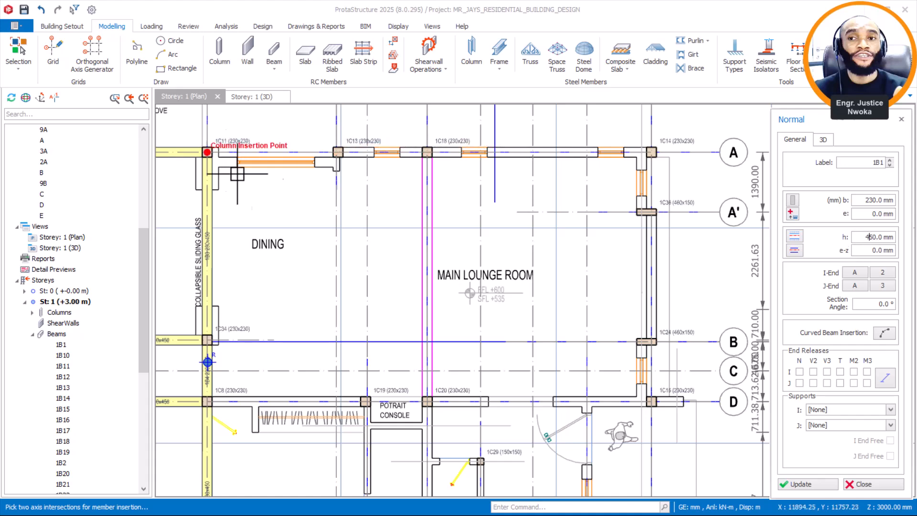
{"action": "scroll", "coordinate": [398, 142], "scroll_direction": "down", "scroll_amount": 3}
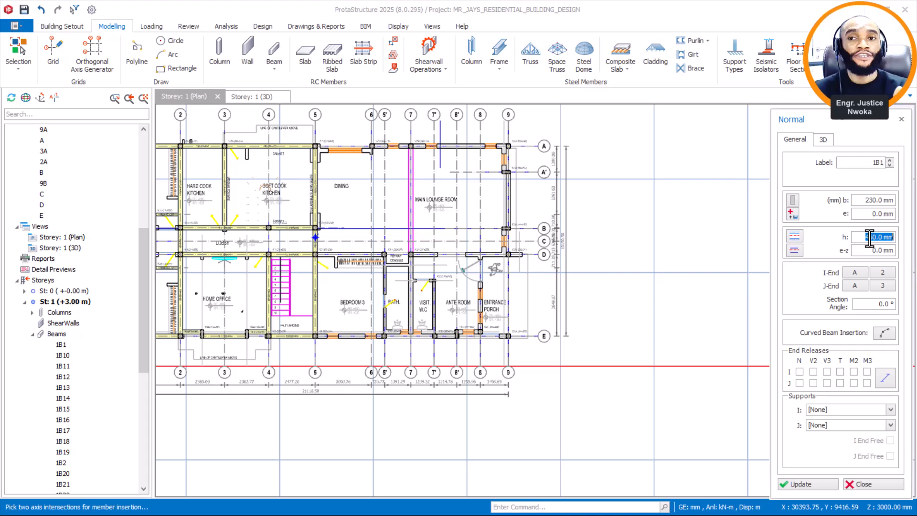
{"action": "scroll", "coordinate": [335, 157], "scroll_direction": "up", "scroll_amount": 1}
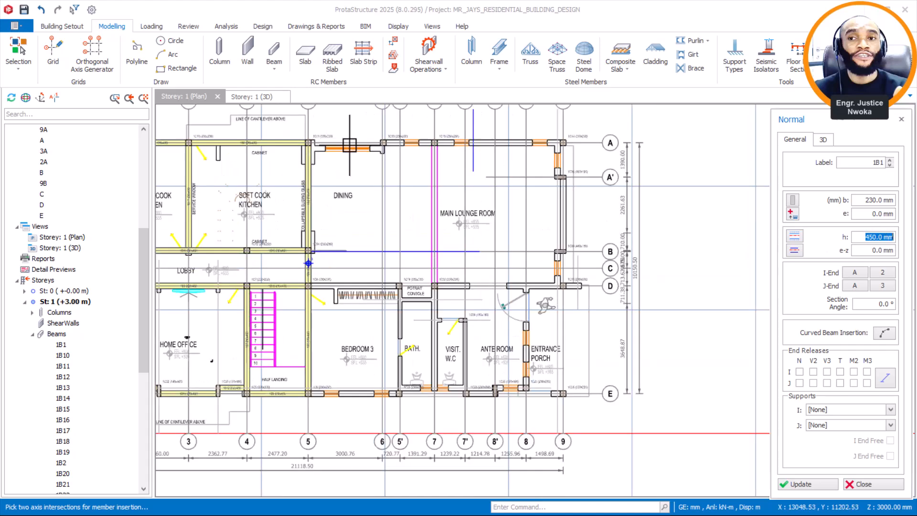
{"action": "scroll", "coordinate": [262, 140], "scroll_direction": "up", "scroll_amount": 1}
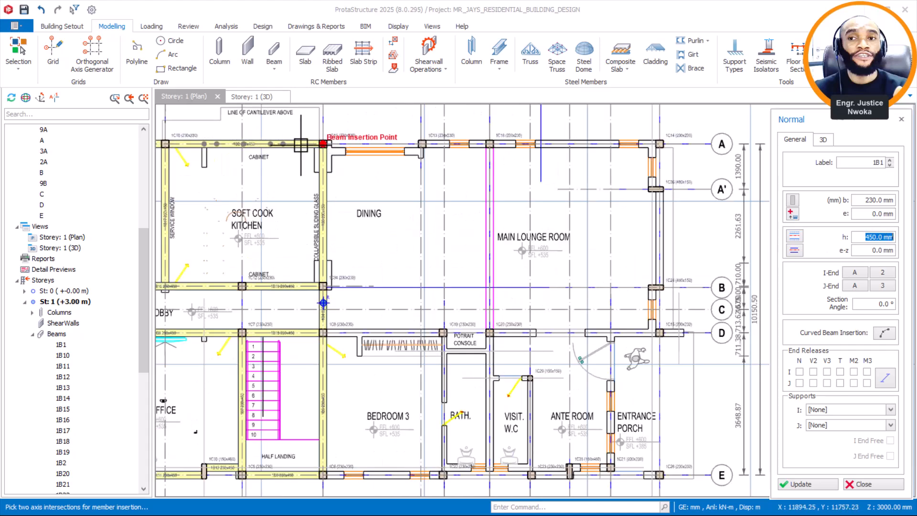
Examine the dining, main lounge and kitchen areas to decide where the 450 mm deep beams go
{"action": "scroll", "coordinate": [611, 171], "scroll_direction": "down", "scroll_amount": 1}
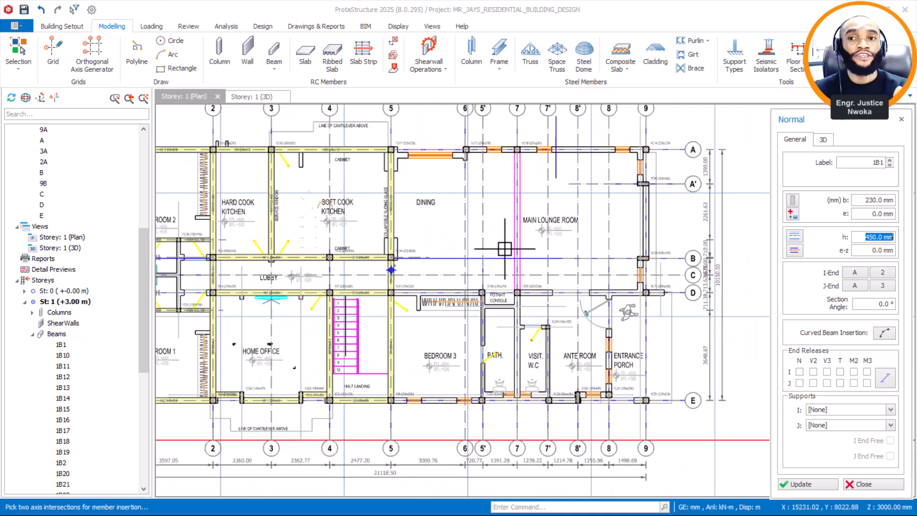
{"action": "scroll", "coordinate": [546, 234], "scroll_direction": "up", "scroll_amount": 2}
{"action": "scroll", "coordinate": [591, 223], "scroll_direction": "down", "scroll_amount": 3}
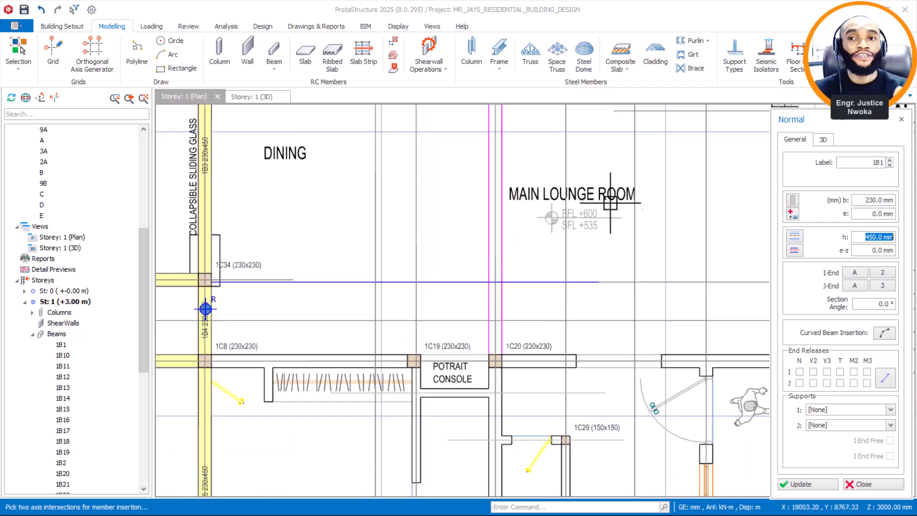
{"action": "scroll", "coordinate": [578, 225], "scroll_direction": "up", "scroll_amount": 1}
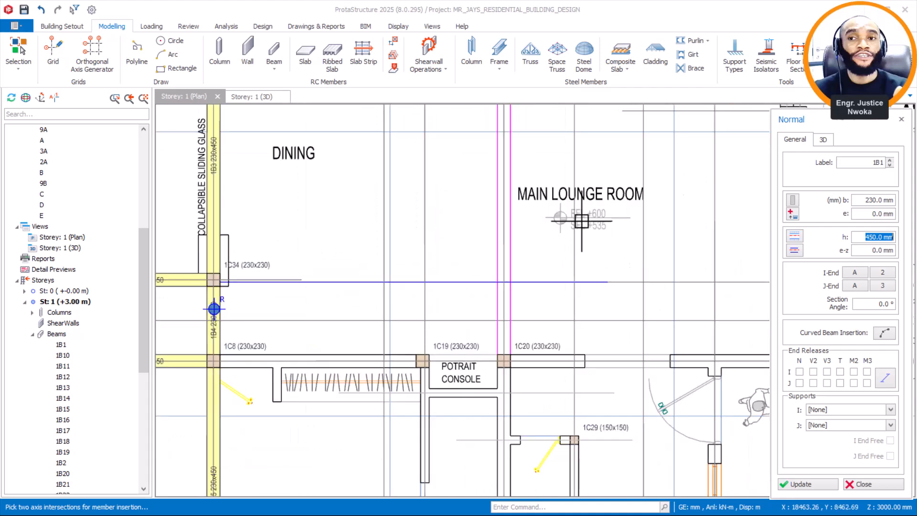
{"action": "scroll", "coordinate": [617, 213], "scroll_direction": "down", "scroll_amount": 2}
{"action": "scroll", "coordinate": [330, 200], "scroll_direction": "up", "scroll_amount": 1}
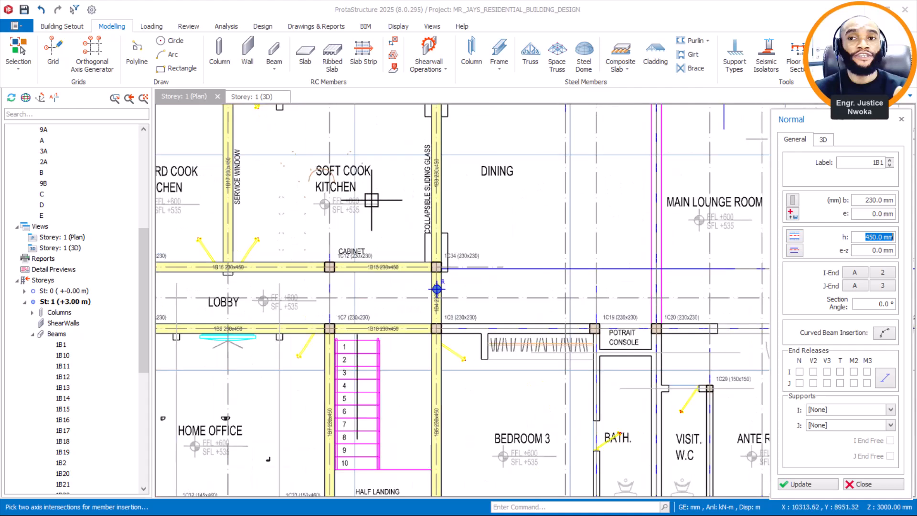
{"action": "scroll", "coordinate": [425, 222], "scroll_direction": "down", "scroll_amount": 1}
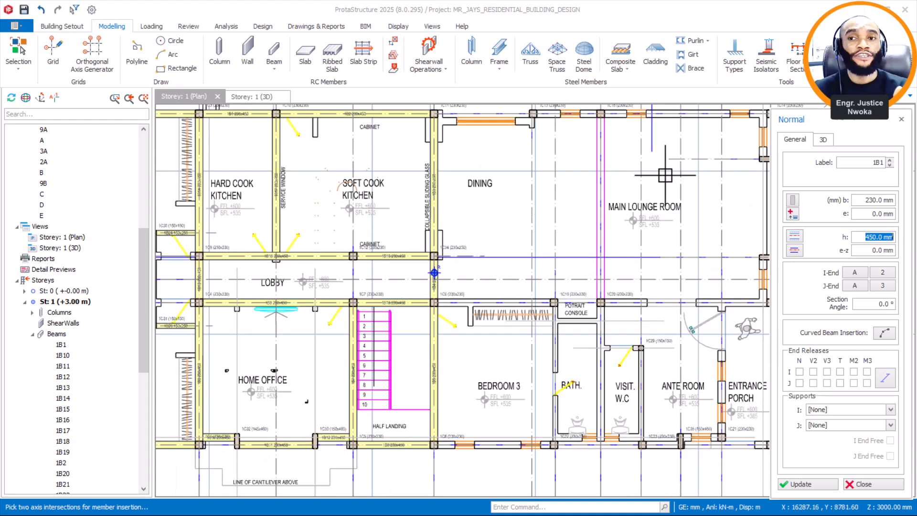
{"action": "middle_click_drag", "start_coordinate": [664, 176], "coordinate": [547, 210]}
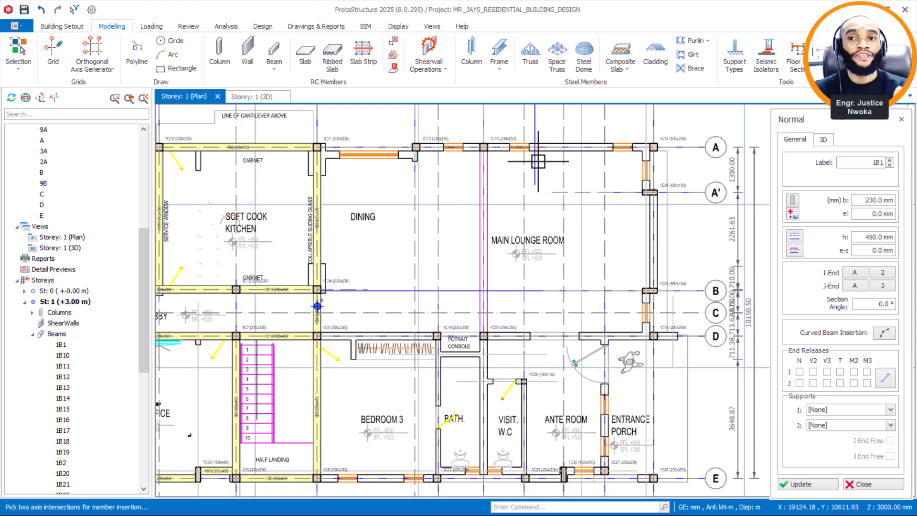
Insert 230x450 mm beams along axis A across the dining and main lounge side, ending at column 1C14
{"action": "scroll", "coordinate": [332, 149], "scroll_direction": "up", "scroll_amount": 1}
{"action": "scroll", "coordinate": [471, 188], "scroll_direction": "up", "scroll_amount": 1}
{"action": "scroll", "coordinate": [448, 212], "scroll_direction": "up", "scroll_amount": 1}
{"action": "scroll", "coordinate": [494, 185], "scroll_direction": "down", "scroll_amount": 1}
{"action": "scroll", "coordinate": [420, 185], "scroll_direction": "up", "scroll_amount": 1}
{"action": "scroll", "coordinate": [389, 185], "scroll_direction": "up", "scroll_amount": 1}
{"action": "left_click", "coordinate": [391, 184]}
{"action": "scroll", "coordinate": [468, 219], "scroll_direction": "down", "scroll_amount": 2}
{"action": "scroll", "coordinate": [467, 220], "scroll_direction": "down", "scroll_amount": 1}
{"action": "scroll", "coordinate": [467, 220], "scroll_direction": "down", "scroll_amount": 1}
{"action": "scroll", "coordinate": [658, 181], "scroll_direction": "up", "scroll_amount": 2}
{"action": "scroll", "coordinate": [658, 196], "scroll_direction": "up", "scroll_amount": 1}
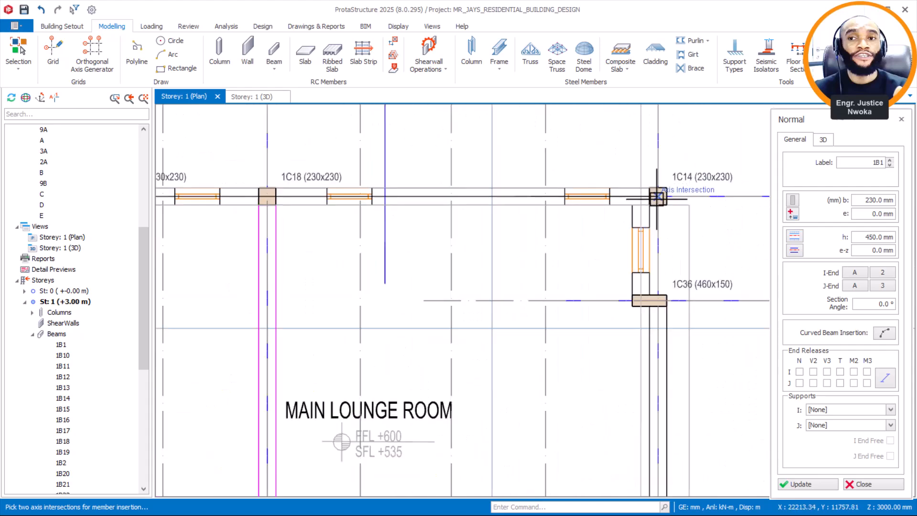
{"action": "left_click", "coordinate": [658, 196]}
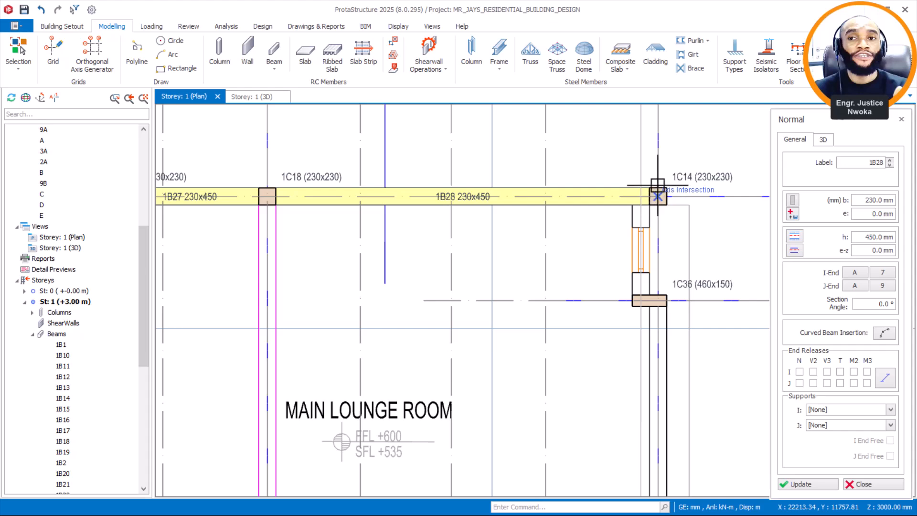
{"action": "key", "text": "Escape"}
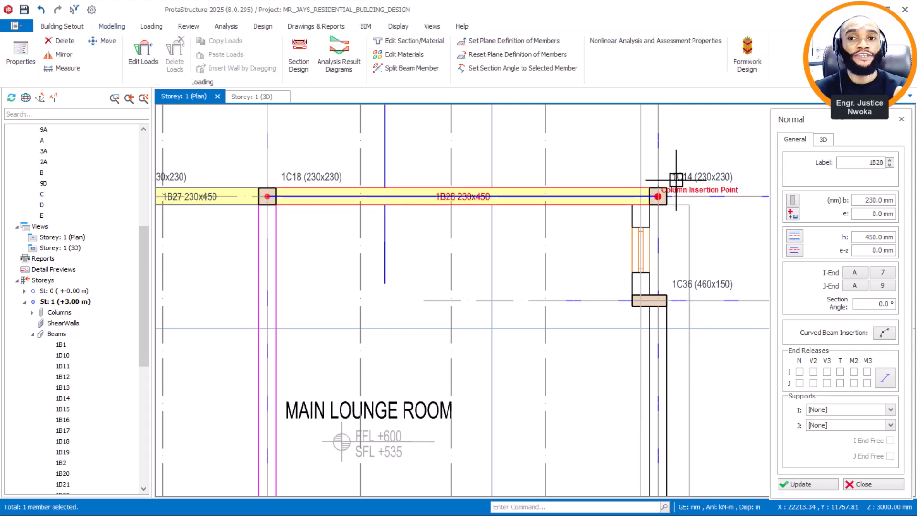
Insert a 230x450 mm beam along axis 9B between axis A and column 1C36 on axis A'
{"action": "scroll", "coordinate": [671, 223], "scroll_direction": "up", "scroll_amount": 2}
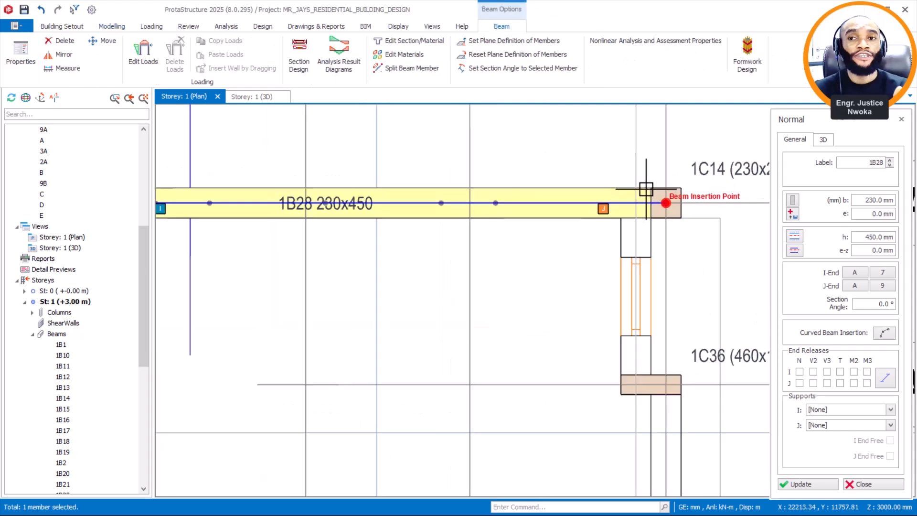
{"action": "scroll", "coordinate": [636, 385], "scroll_direction": "up", "scroll_amount": 2}
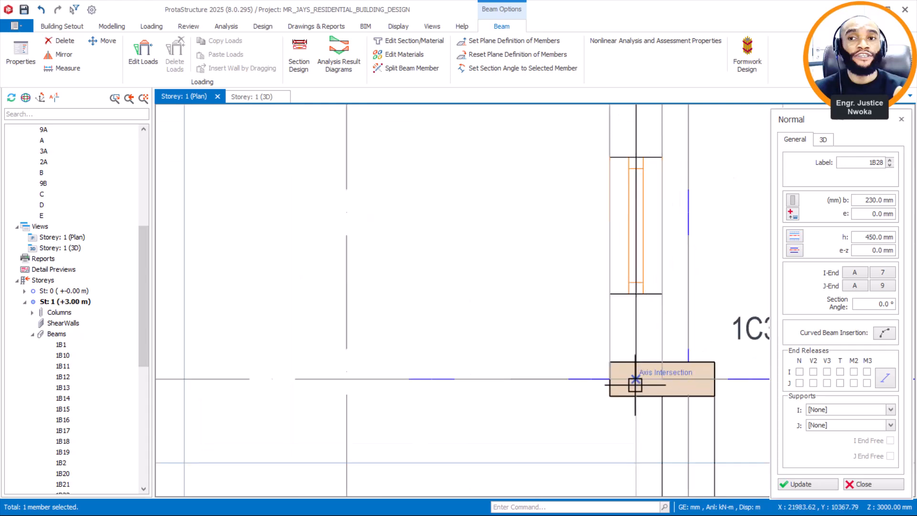
{"action": "left_click", "coordinate": [641, 375]}
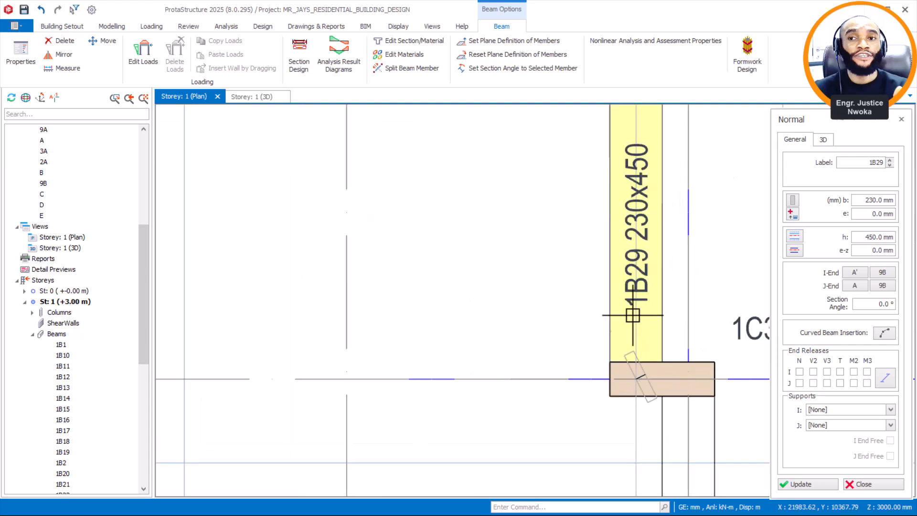
Insert a 230x450 mm beam along axis 9 from column 1C36 to column 1C24 and end the insertion
{"action": "left_click", "coordinate": [678, 365]}
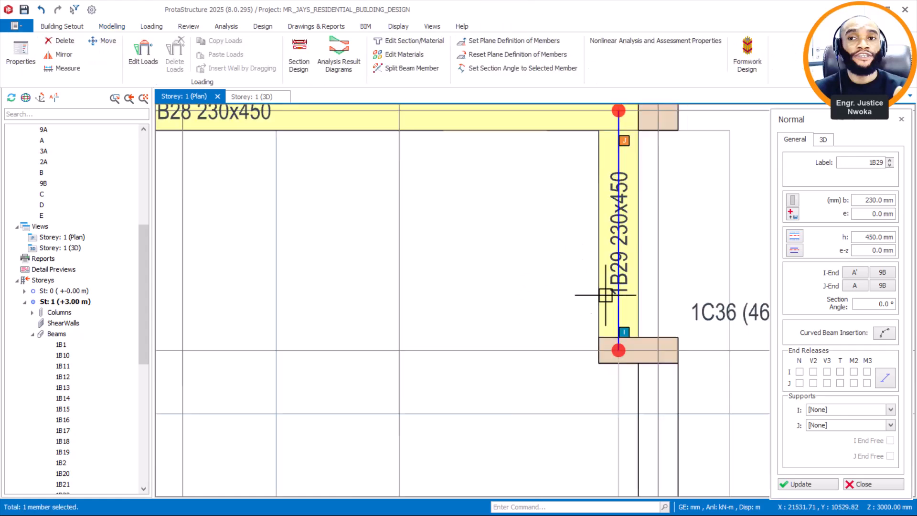
{"action": "scroll", "coordinate": [564, 267], "scroll_direction": "down", "scroll_amount": 1}
{"action": "scroll", "coordinate": [664, 352], "scroll_direction": "up", "scroll_amount": 1}
{"action": "scroll", "coordinate": [662, 351], "scroll_direction": "down", "scroll_amount": 2}
{"action": "scroll", "coordinate": [669, 382], "scroll_direction": "up", "scroll_amount": 2}
{"action": "scroll", "coordinate": [674, 389], "scroll_direction": "up", "scroll_amount": 1}
{"action": "left_click", "coordinate": [670, 401]}
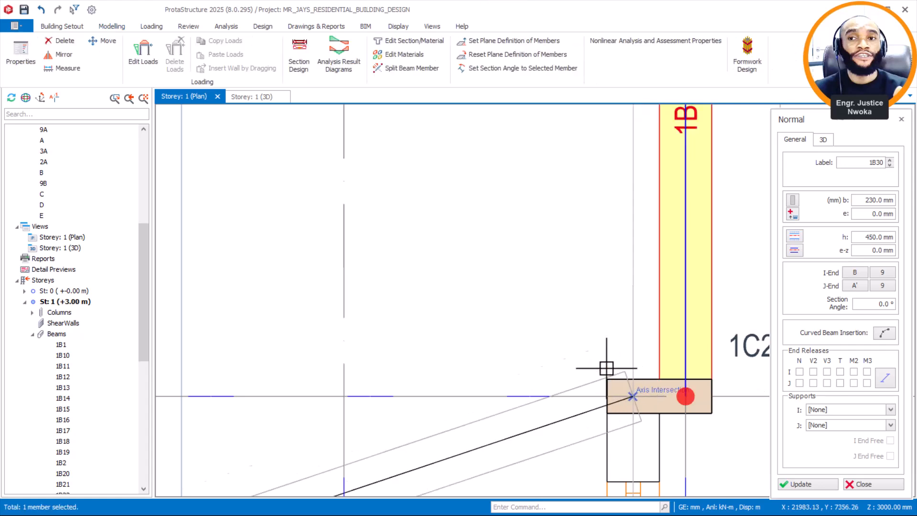
{"action": "key", "text": "Escape"}
Insert a 230x450 mm beam along axis D from column 1C15 to column 1C20 and end the insertion
{"action": "scroll", "coordinate": [641, 378], "scroll_direction": "down", "scroll_amount": 4}
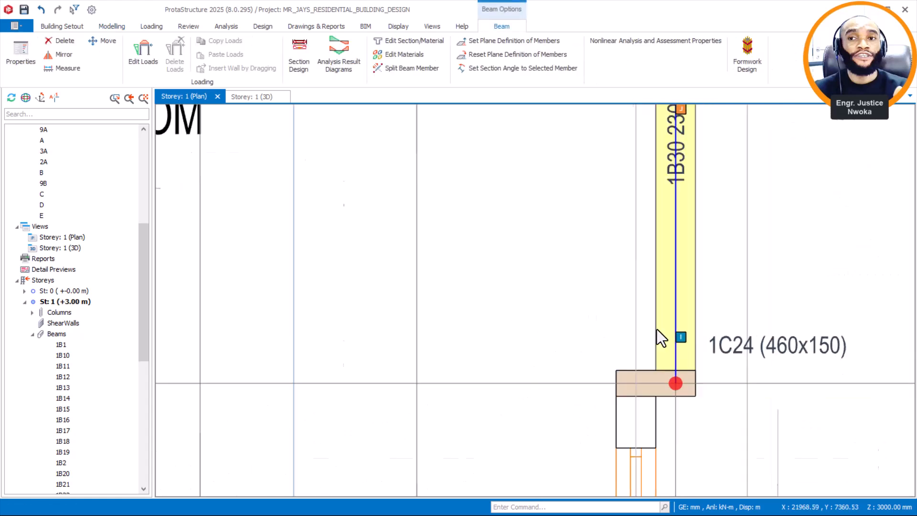
{"action": "right_click", "coordinate": [680, 285]}
{"action": "left_click", "coordinate": [747, 69]}
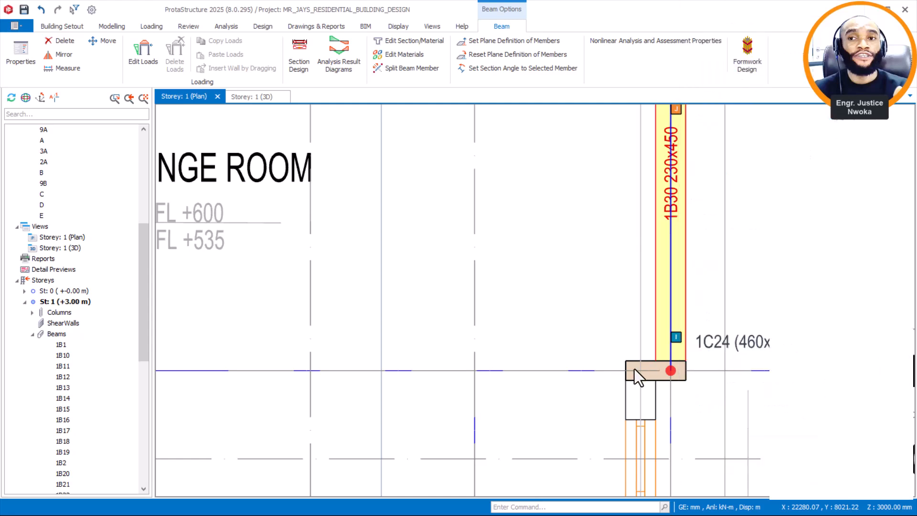
{"action": "scroll", "coordinate": [641, 368], "scroll_direction": "up", "scroll_amount": 2}
{"action": "scroll", "coordinate": [610, 201], "scroll_direction": "down", "scroll_amount": 4}
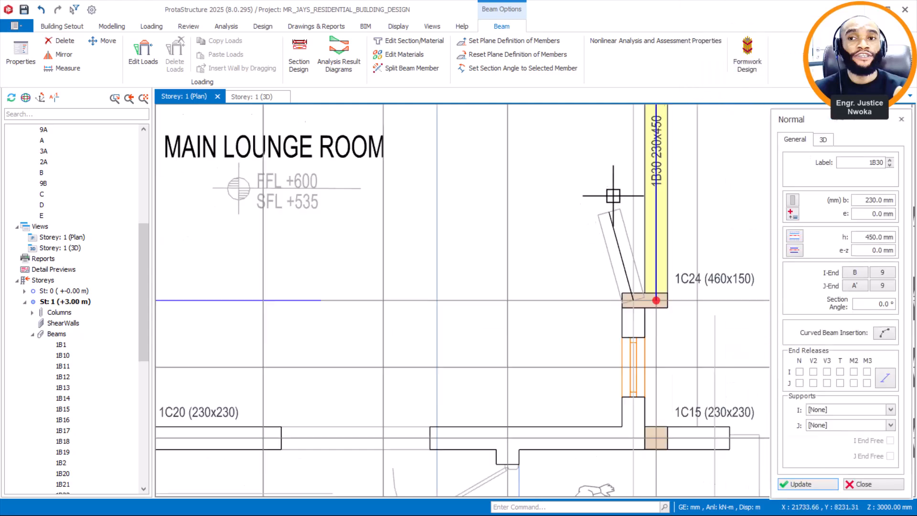
{"action": "scroll", "coordinate": [626, 289], "scroll_direction": "up", "scroll_amount": 2}
{"action": "scroll", "coordinate": [626, 289], "scroll_direction": "up", "scroll_amount": 2}
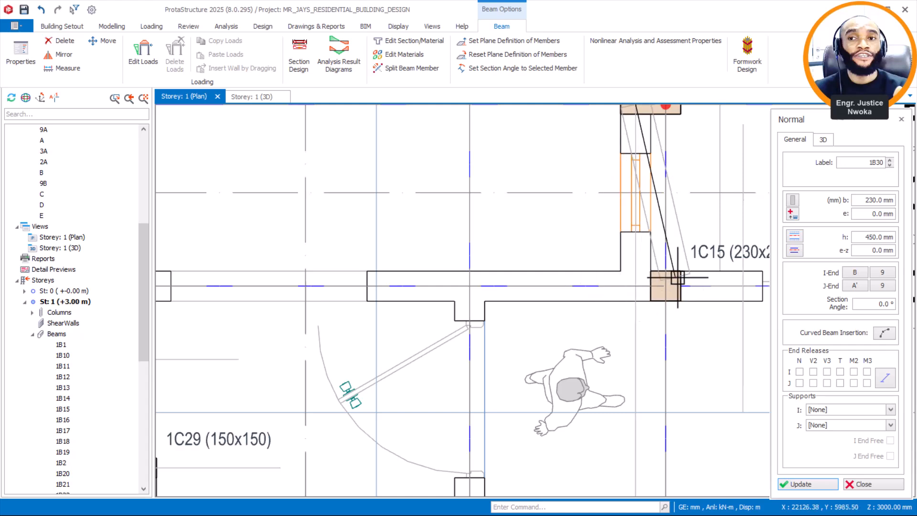
{"action": "scroll", "coordinate": [674, 297], "scroll_direction": "down", "scroll_amount": 4}
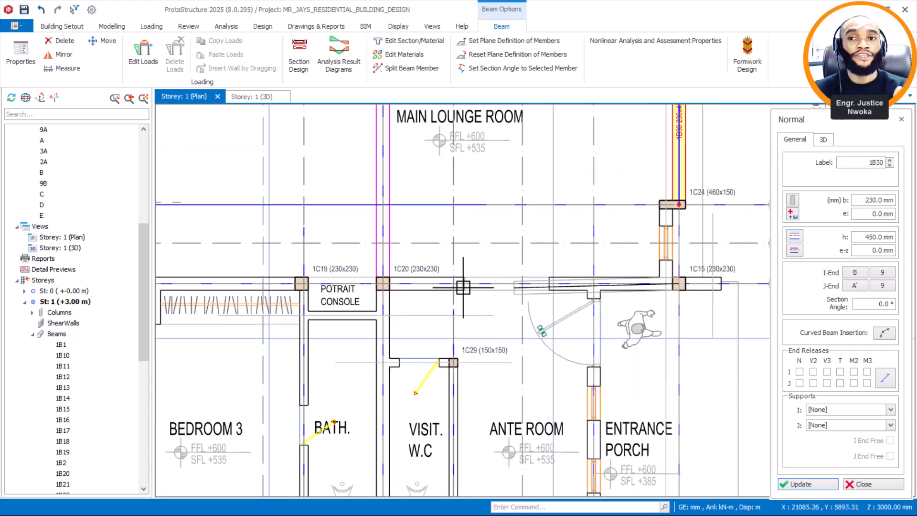
{"action": "scroll", "coordinate": [369, 282], "scroll_direction": "up", "scroll_amount": 4}
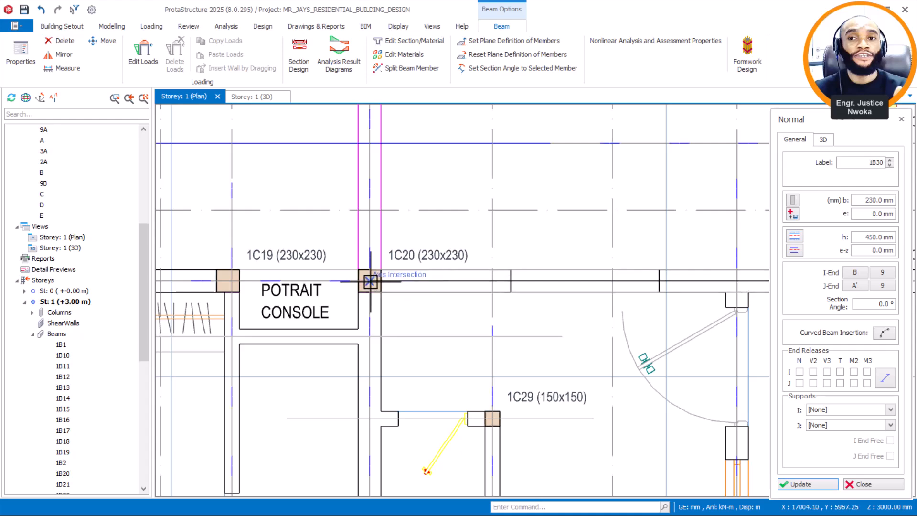
{"action": "left_click", "coordinate": [377, 294]}
{"action": "scroll", "coordinate": [377, 295], "scroll_direction": "down", "scroll_amount": 1}
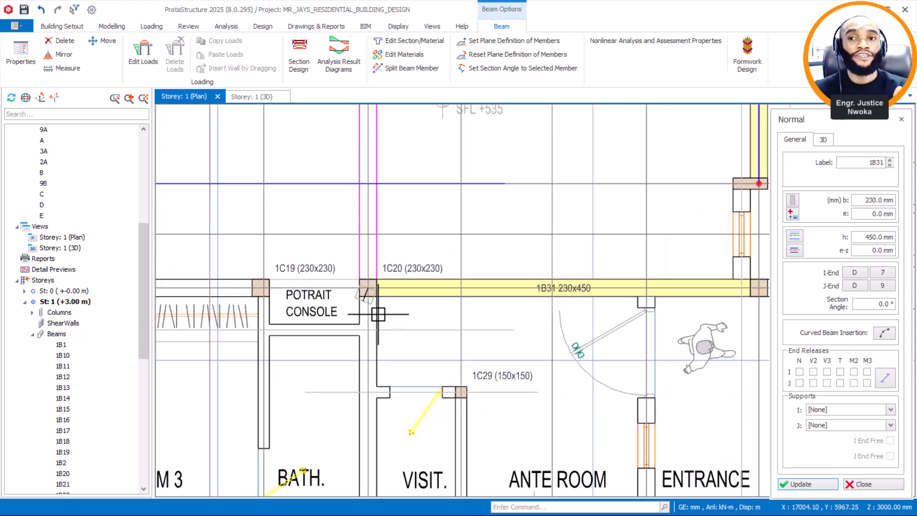
{"action": "scroll", "coordinate": [538, 339], "scroll_direction": "down", "scroll_amount": 1}
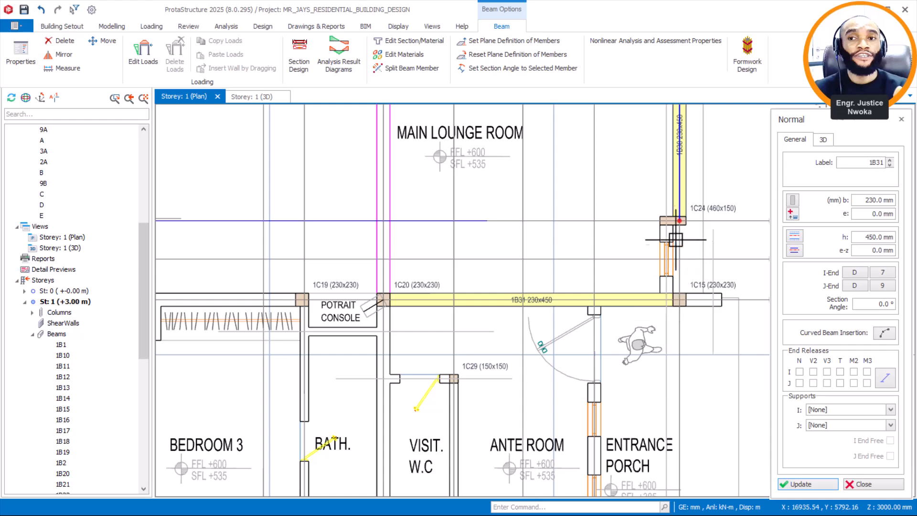
{"action": "key", "text": "Escape"}
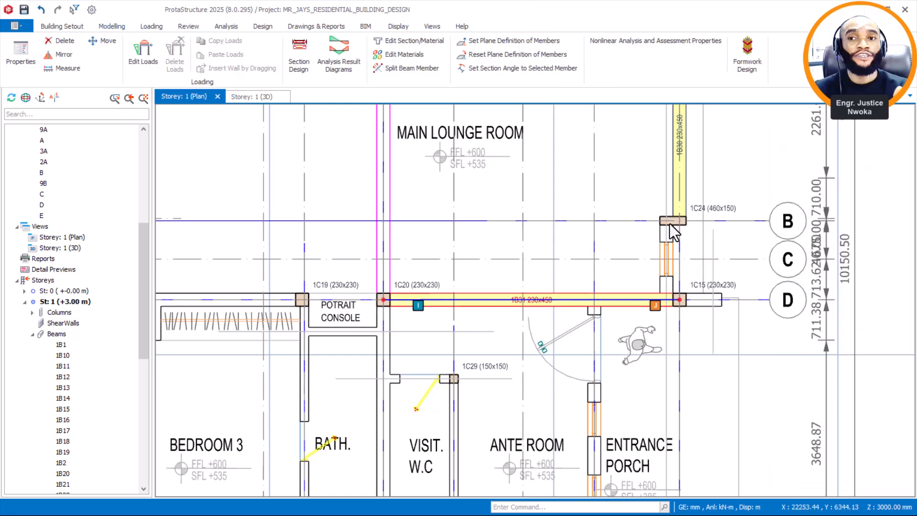
Insert a 230x450 mm beam along axis 9B from column 1C24 to axis D and end the insertion
{"action": "scroll", "coordinate": [670, 224], "scroll_direction": "up", "scroll_amount": 1}
{"action": "right_click", "coordinate": [719, 187]}
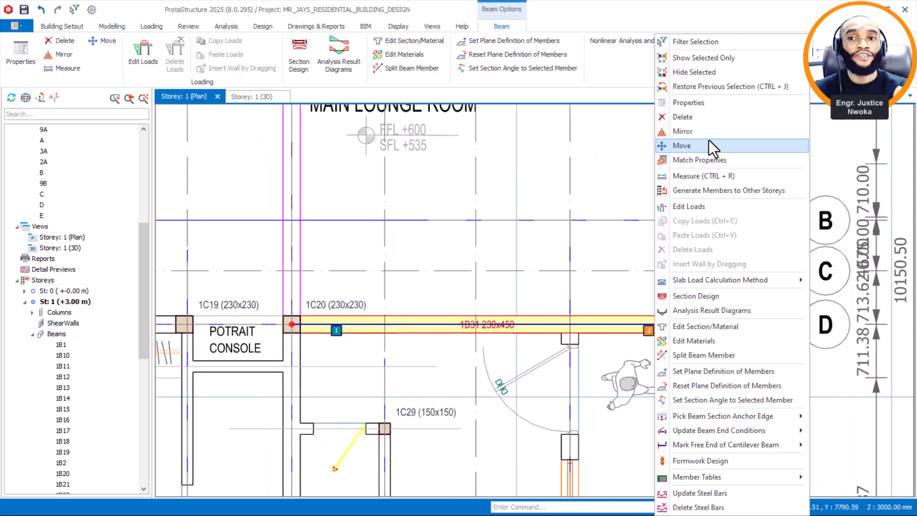
{"action": "left_click", "coordinate": [707, 104]}
{"action": "scroll", "coordinate": [671, 220], "scroll_direction": "up", "scroll_amount": 1}
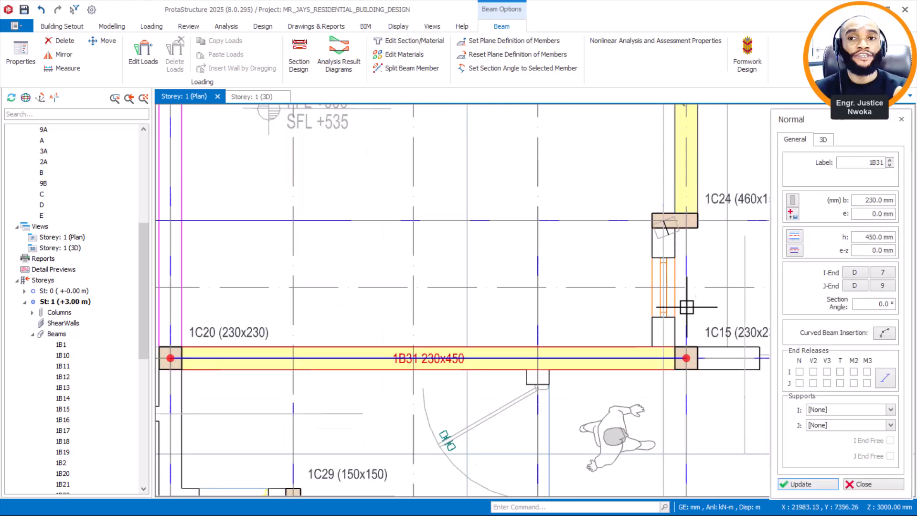
{"action": "scroll", "coordinate": [655, 361], "scroll_direction": "up", "scroll_amount": 1}
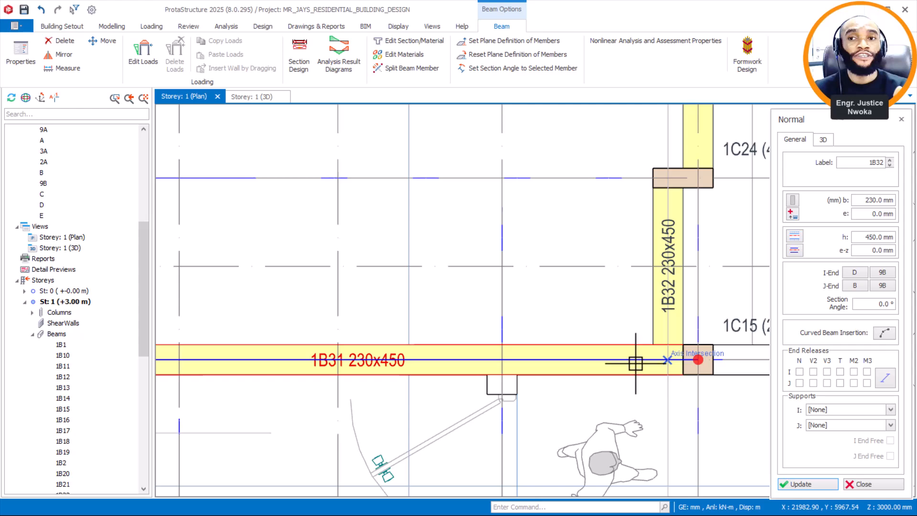
{"action": "scroll", "coordinate": [638, 361], "scroll_direction": "down", "scroll_amount": 2}
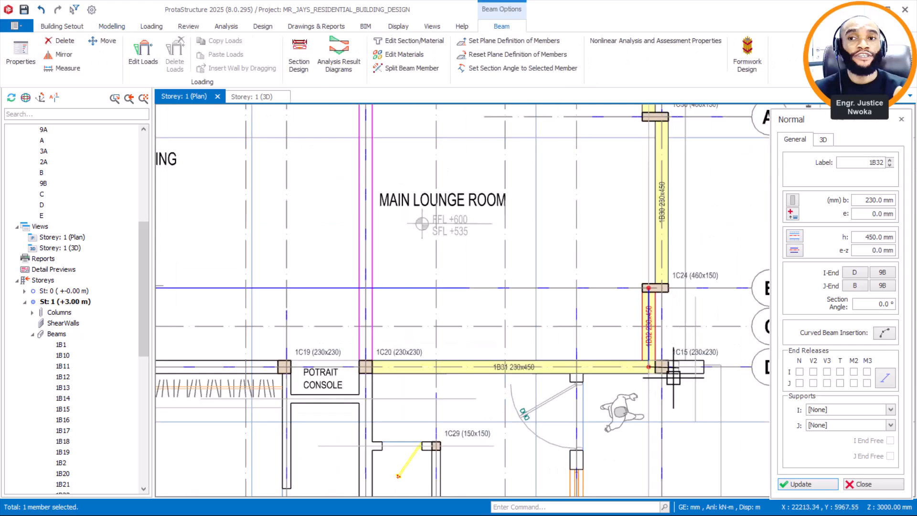
{"action": "key", "text": "Escape"}
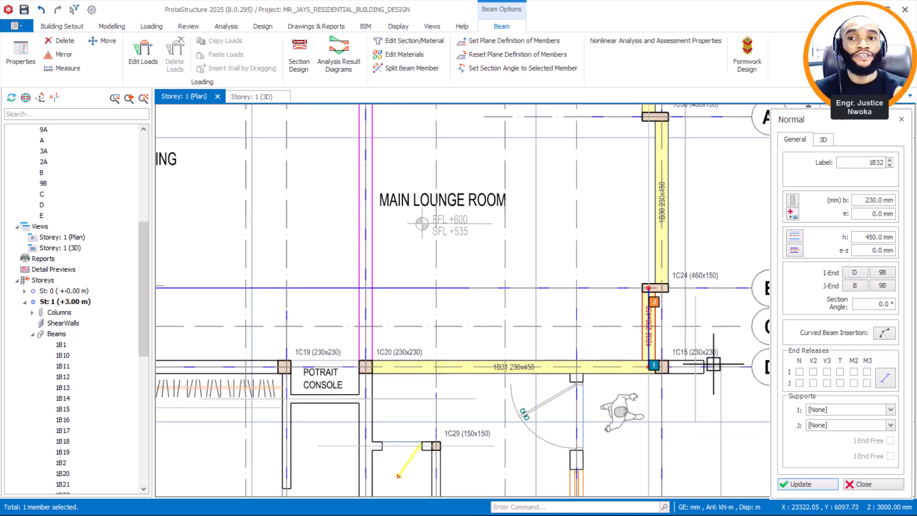
Try to insert a short 230x450 mm beam along axis D from column 1C15 to axis 9A
{"action": "scroll", "coordinate": [708, 377], "scroll_direction": "up", "scroll_amount": 5}
{"action": "left_click", "coordinate": [457, 348]}
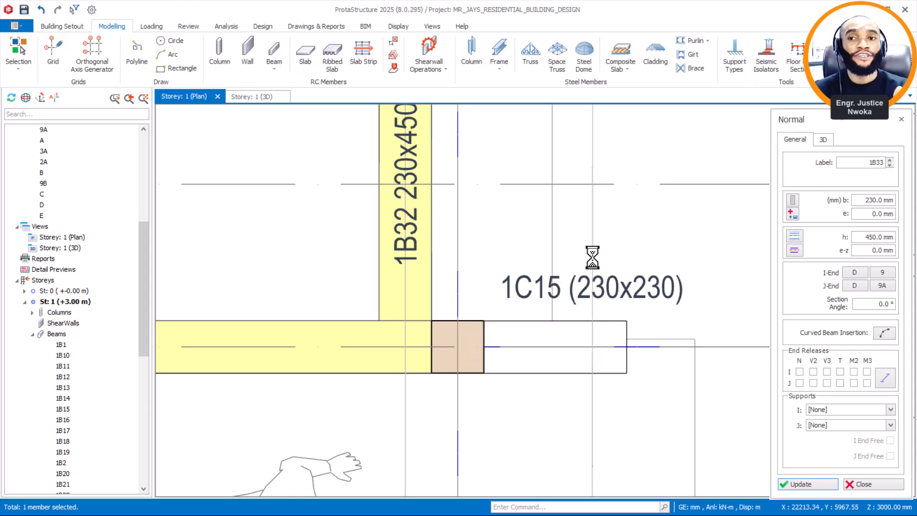
{"action": "key", "text": "Escape"}
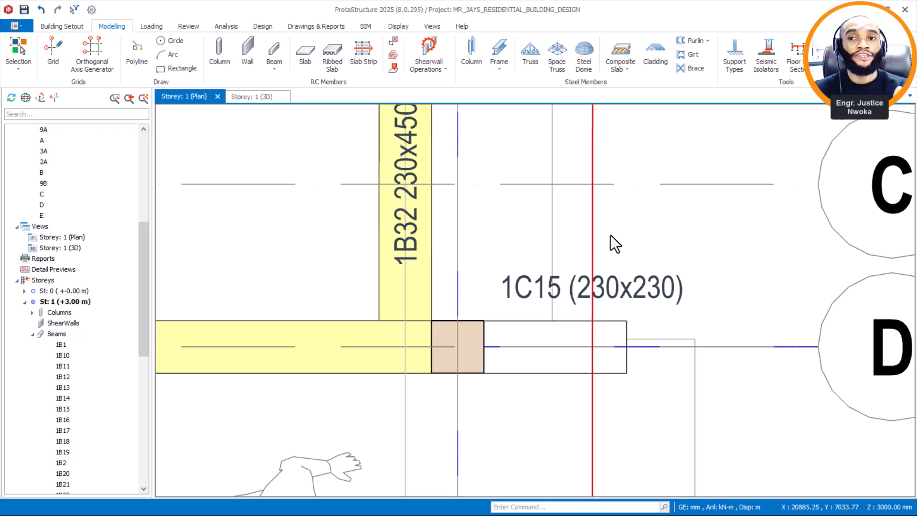
Move axis 9A to the outer end of the wall outline beyond column 1C15
{"action": "right_click", "coordinate": [631, 233]}
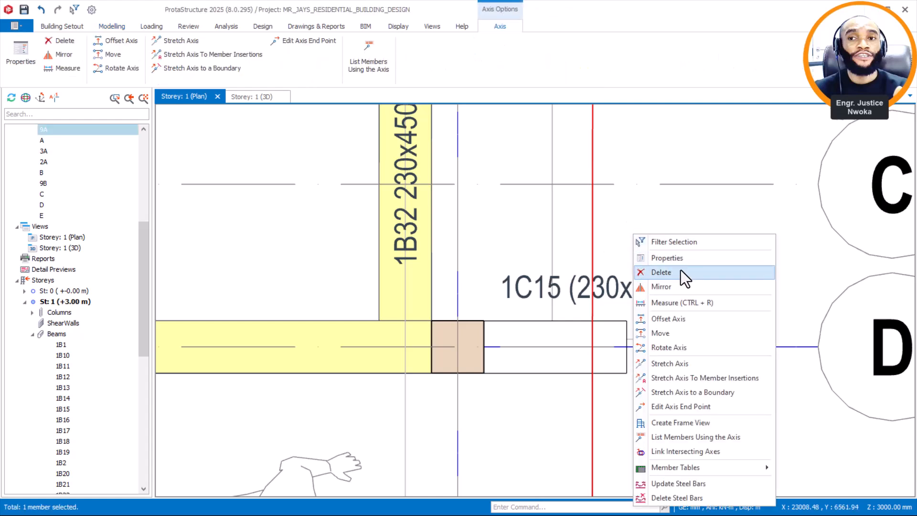
{"action": "left_click", "coordinate": [670, 333]}
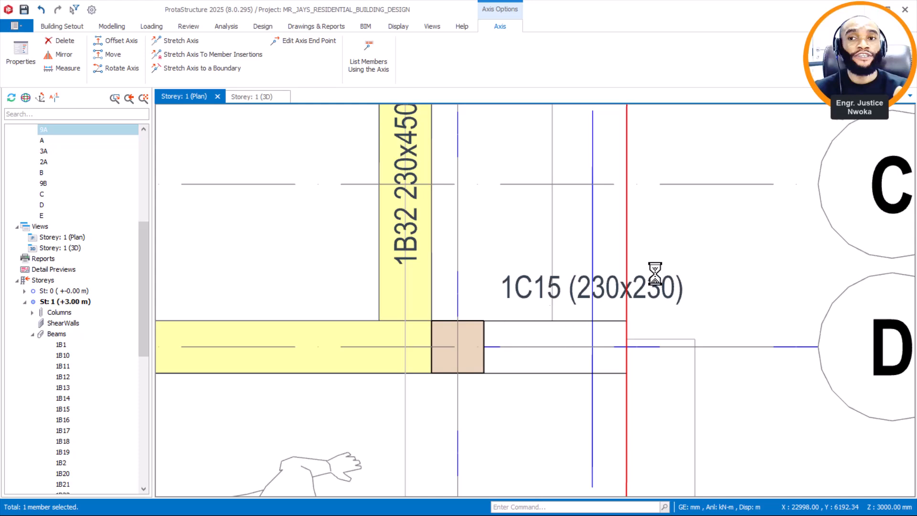
Switch to the AutoCAD drawing of the residential building and examine the exterior rendering of the entrance porch and its canopy
{"action": "left_click", "coordinate": [869, 9]}
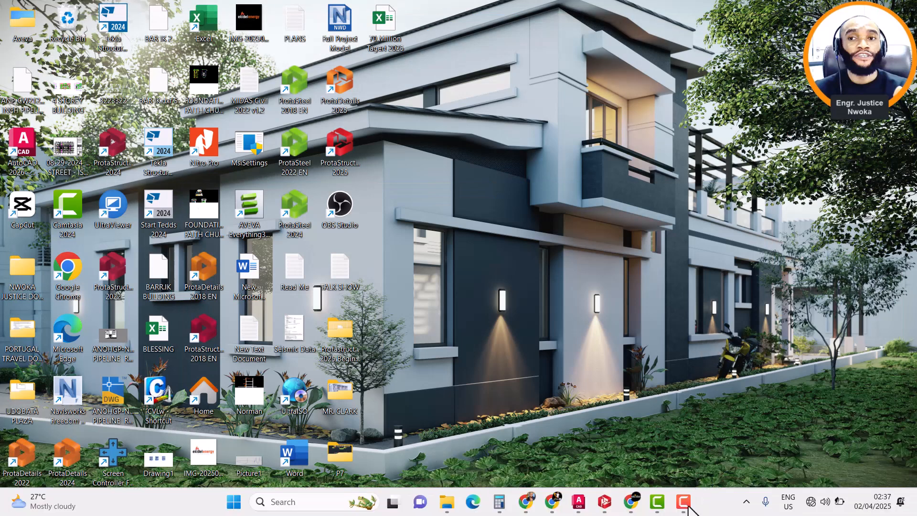
{"action": "mouse_move", "coordinate": [568, 504]}
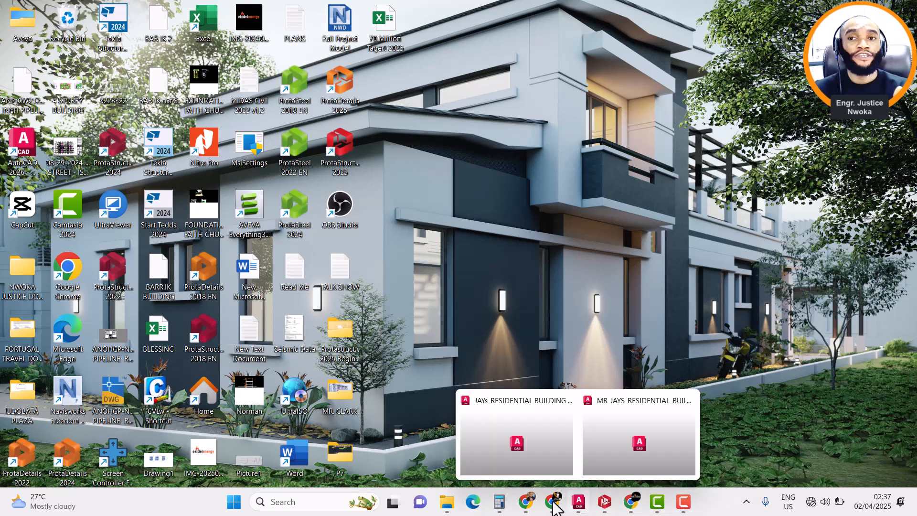
{"action": "mouse_move", "coordinate": [446, 500]}
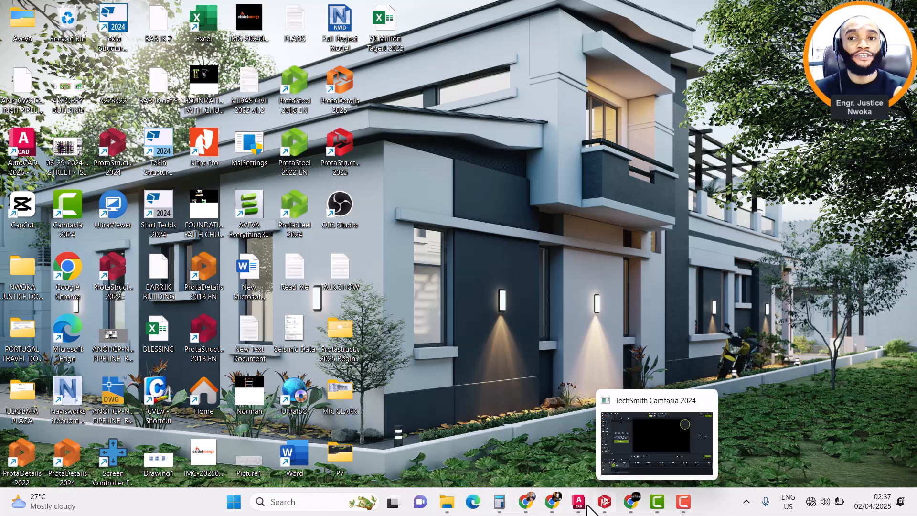
{"action": "mouse_move", "coordinate": [552, 440]}
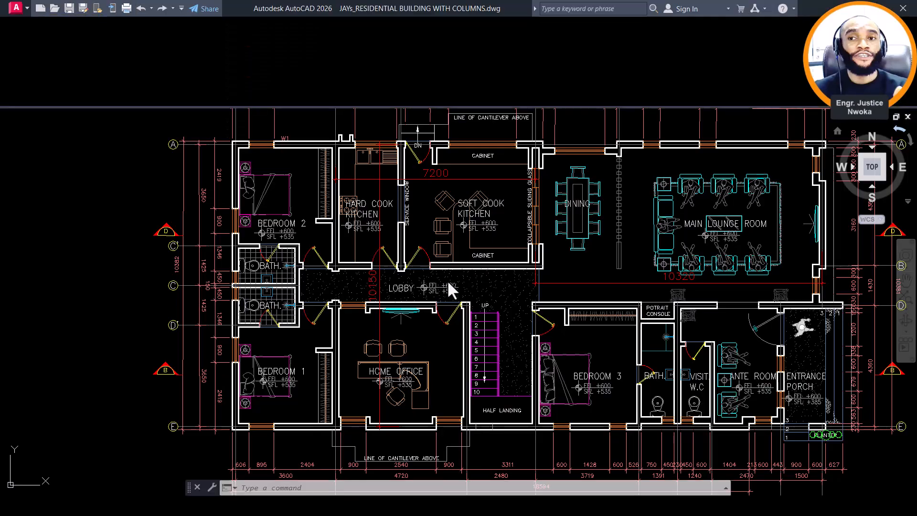
{"action": "scroll", "coordinate": [446, 280], "scroll_direction": "down", "scroll_amount": 6}
{"action": "scroll", "coordinate": [411, 265], "scroll_direction": "down", "scroll_amount": 4}
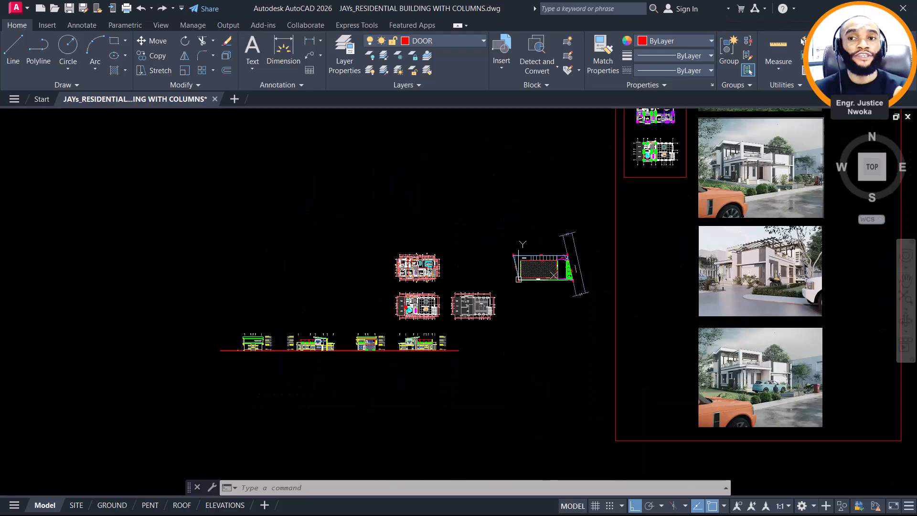
{"action": "scroll", "coordinate": [797, 172], "scroll_direction": "up", "scroll_amount": 4}
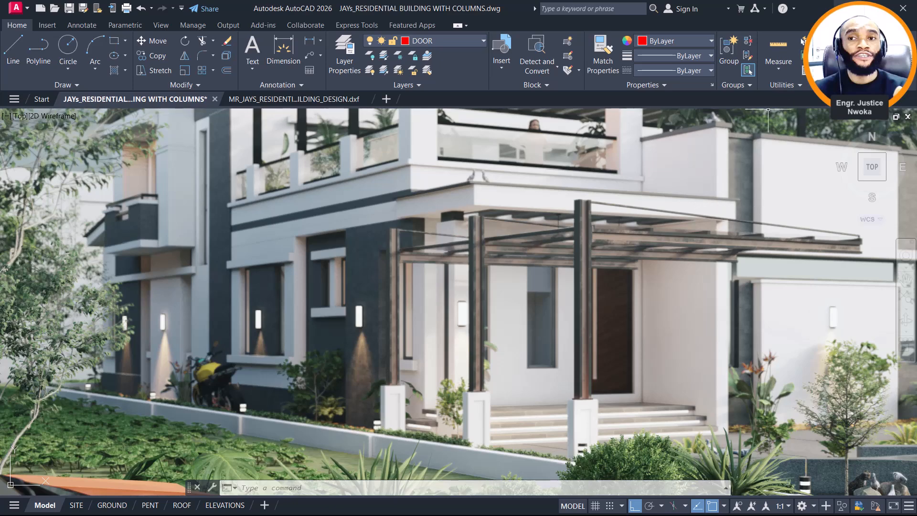
{"action": "left_click", "coordinate": [859, 9]}
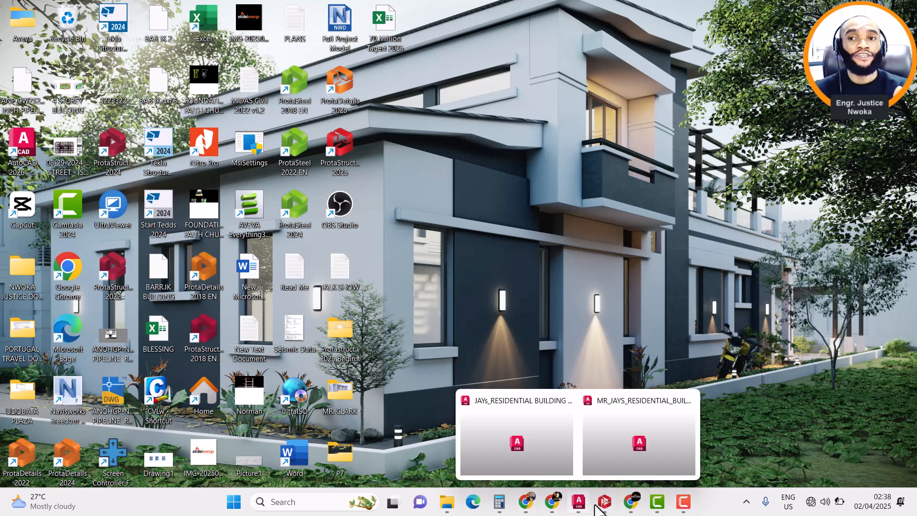
Return to ProtaStructure and insert a short 230x450 mm beam along axis D from column 1C15 to axis 9A
{"action": "left_click", "coordinate": [604, 502]}
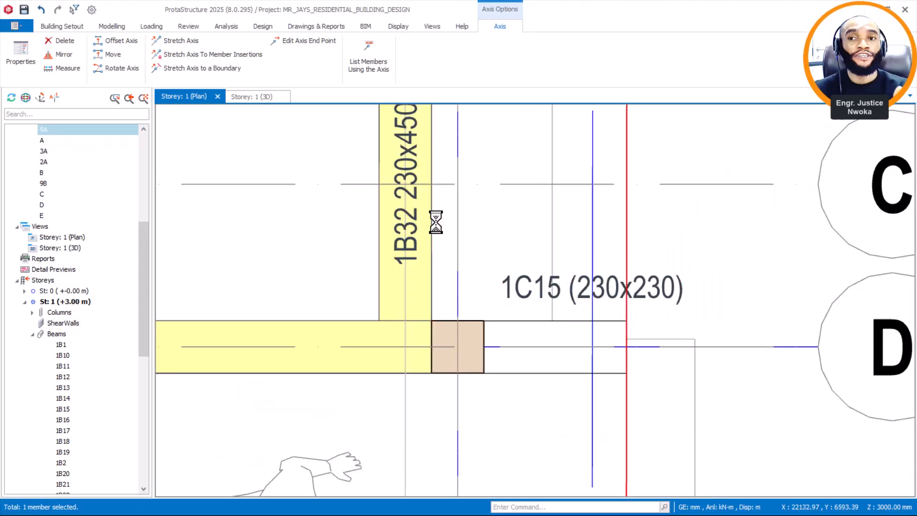
{"action": "right_click", "coordinate": [483, 209]}
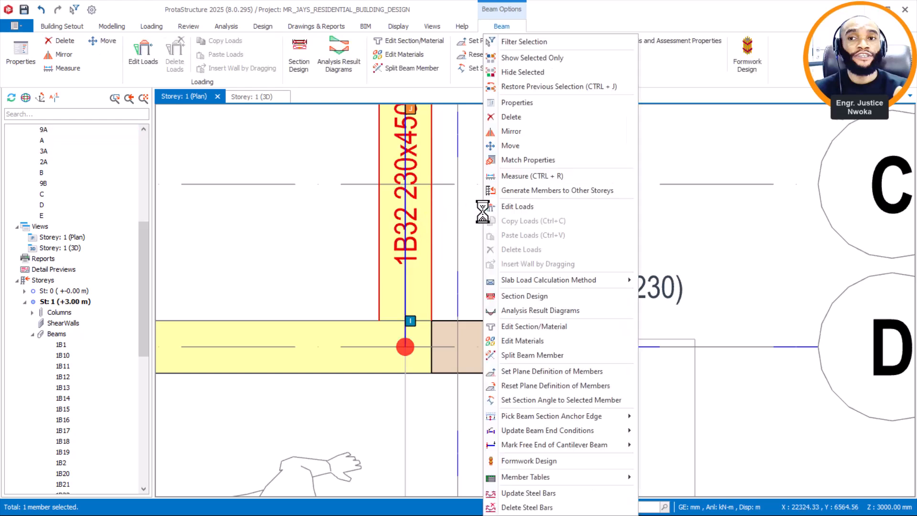
{"action": "left_click", "coordinate": [511, 103]}
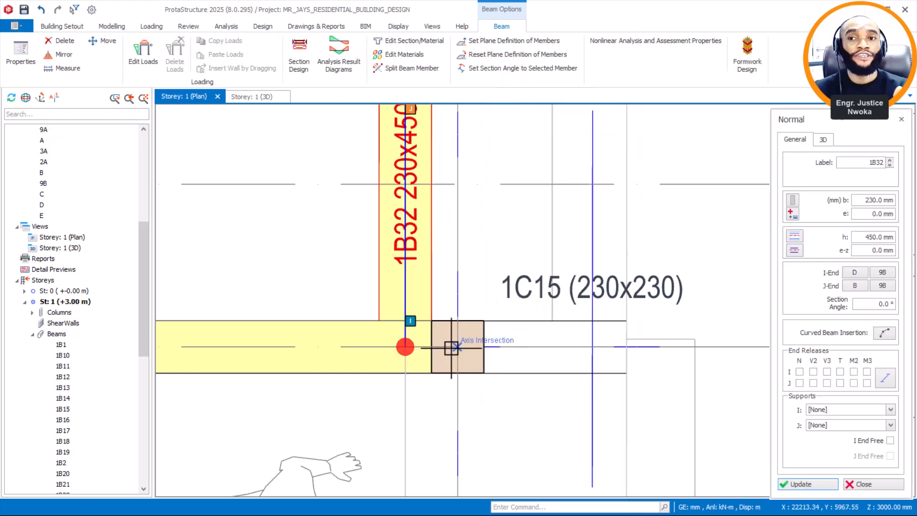
{"action": "scroll", "coordinate": [607, 354], "scroll_direction": "up", "scroll_amount": 1}
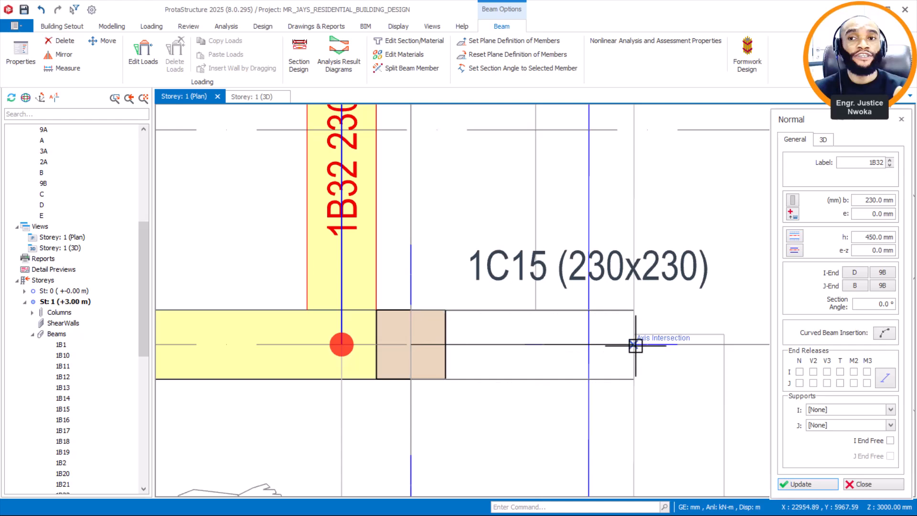
{"action": "left_click", "coordinate": [635, 345]}
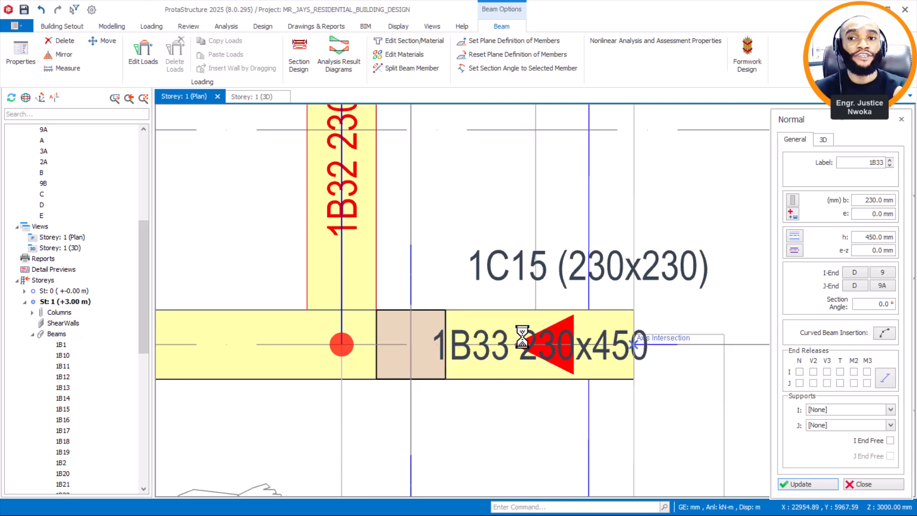
Insert a 230x450 mm beam along axis 8 from column 1C21 to axis D, between the ante room and entrance porch
{"action": "scroll", "coordinate": [650, 224], "scroll_direction": "down", "scroll_amount": 4}
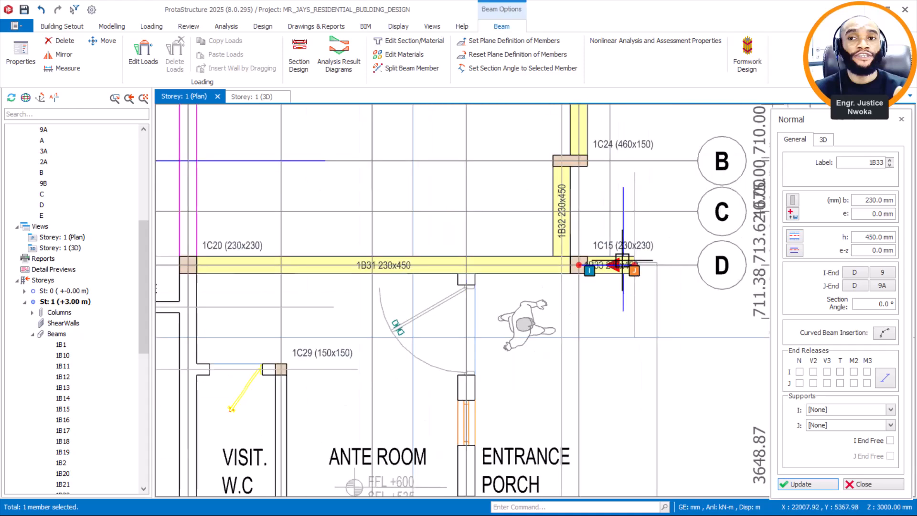
{"action": "scroll", "coordinate": [613, 264], "scroll_direction": "down", "scroll_amount": 2}
{"action": "scroll", "coordinate": [552, 428], "scroll_direction": "up", "scroll_amount": 3}
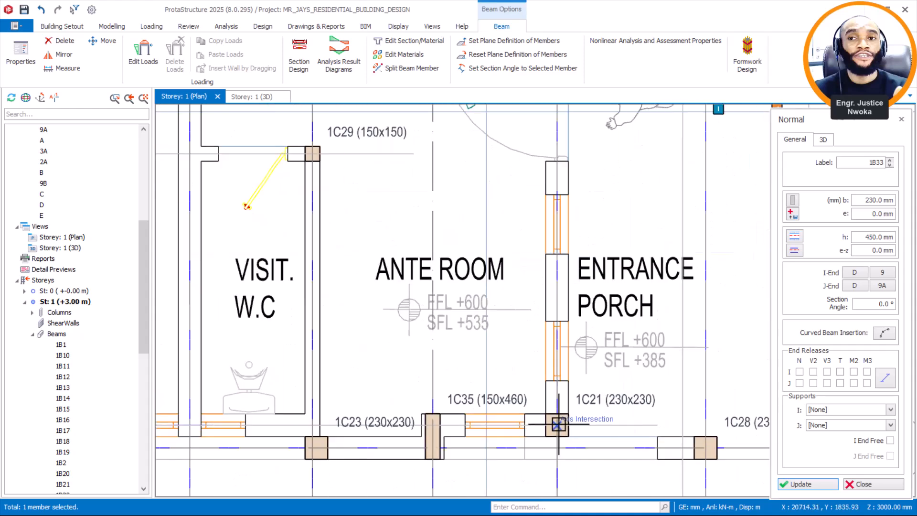
{"action": "scroll", "coordinate": [558, 424], "scroll_direction": "down", "scroll_amount": 2}
{"action": "scroll", "coordinate": [563, 188], "scroll_direction": "up", "scroll_amount": 3}
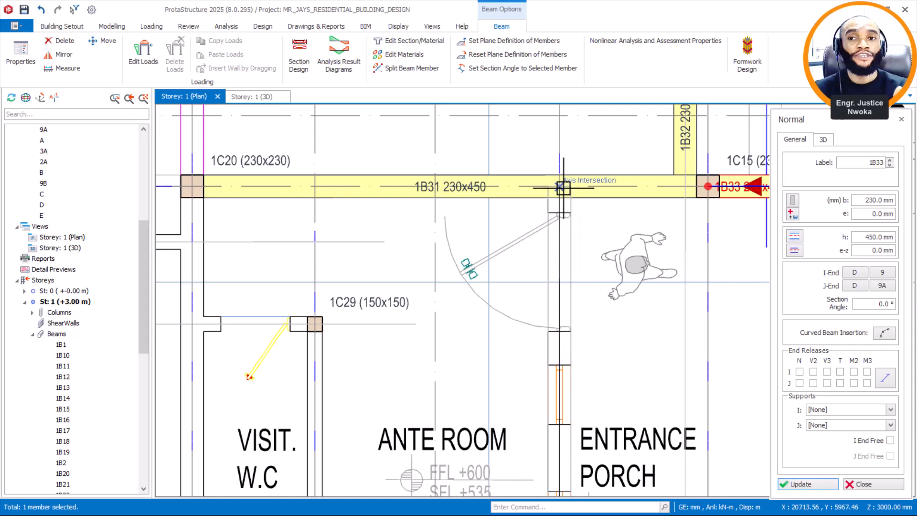
{"action": "left_click", "coordinate": [567, 187]}
{"action": "scroll", "coordinate": [571, 184], "scroll_direction": "down", "scroll_amount": 2}
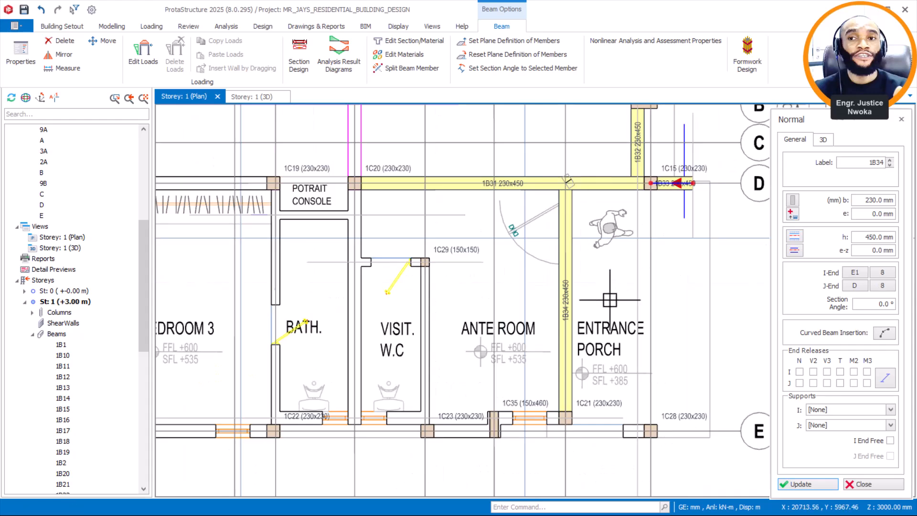
{"action": "key", "text": "Escape"}
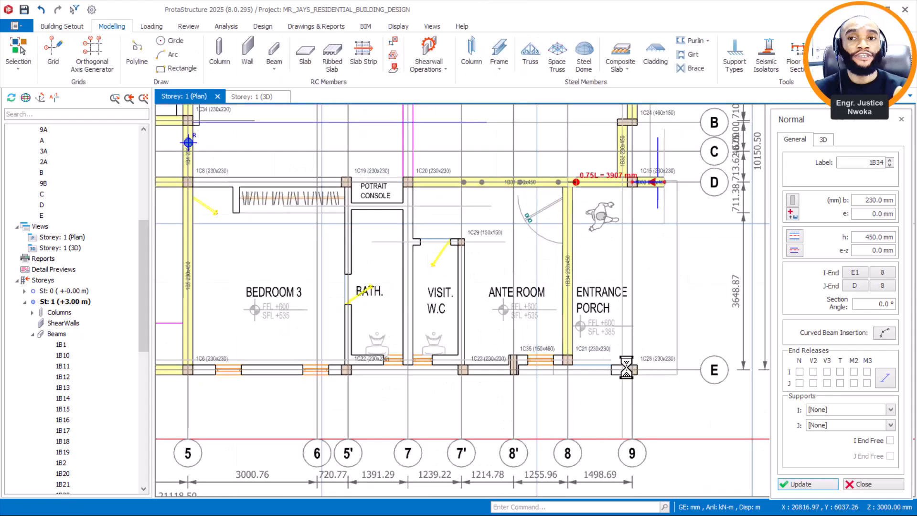
{"action": "scroll", "coordinate": [628, 367], "scroll_direction": "up", "scroll_amount": 1}
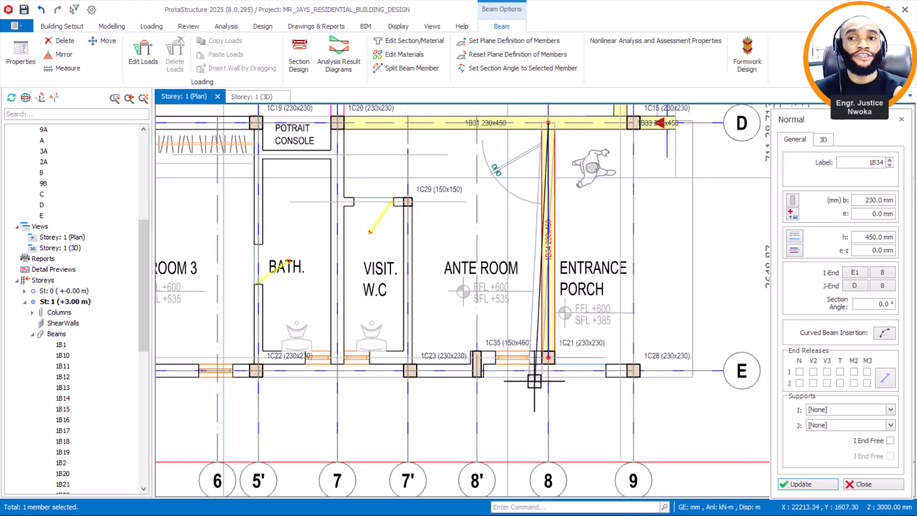
{"action": "left_click", "coordinate": [549, 358]}
Insert 230x450 mm beams along axis E1 between columns 1C35 and 1C21, and along axis E from column 1C23 to column 1C35
{"action": "scroll", "coordinate": [555, 258], "scroll_direction": "down", "scroll_amount": 3}
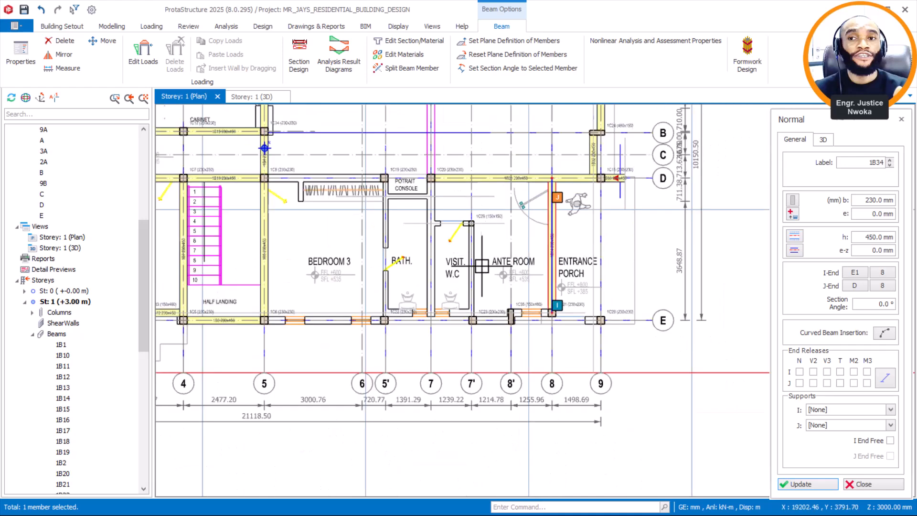
{"action": "scroll", "coordinate": [594, 365], "scroll_direction": "down", "scroll_amount": 1}
{"action": "scroll", "coordinate": [594, 365], "scroll_direction": "up", "scroll_amount": 5}
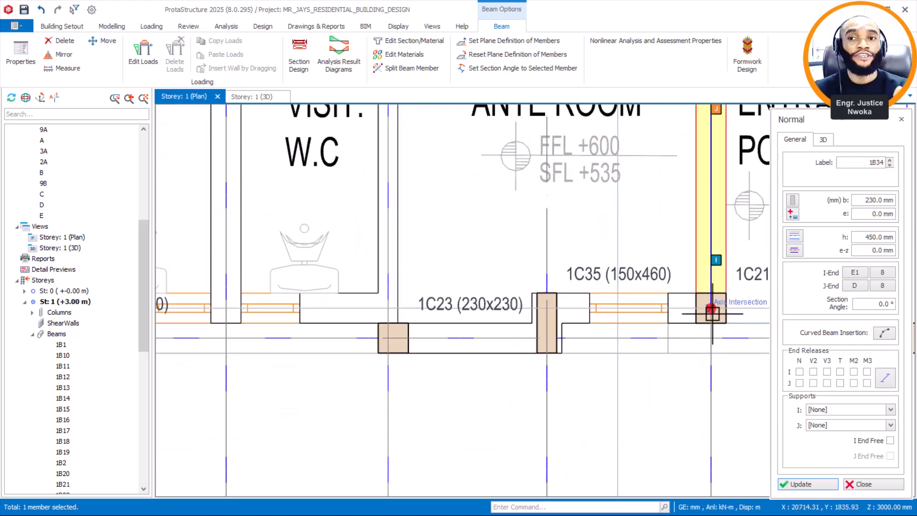
{"action": "scroll", "coordinate": [547, 311], "scroll_direction": "up", "scroll_amount": 2}
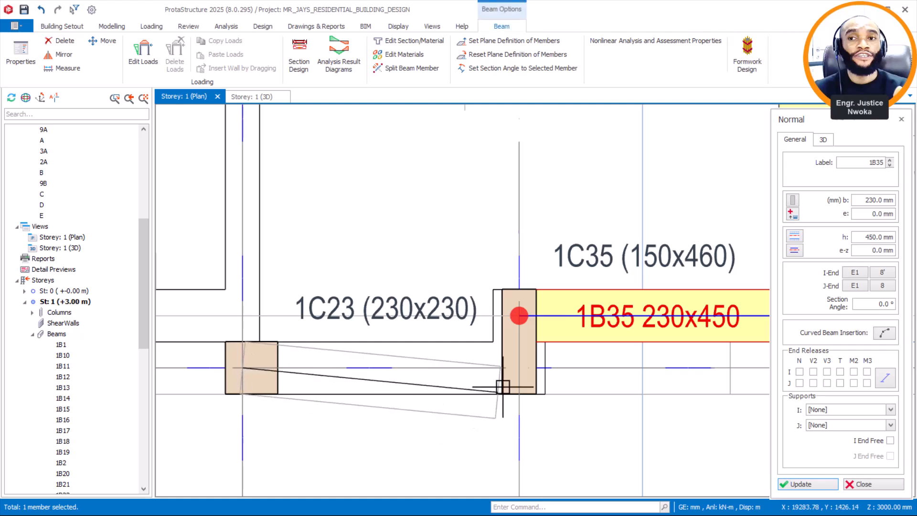
{"action": "left_click", "coordinate": [519, 369]}
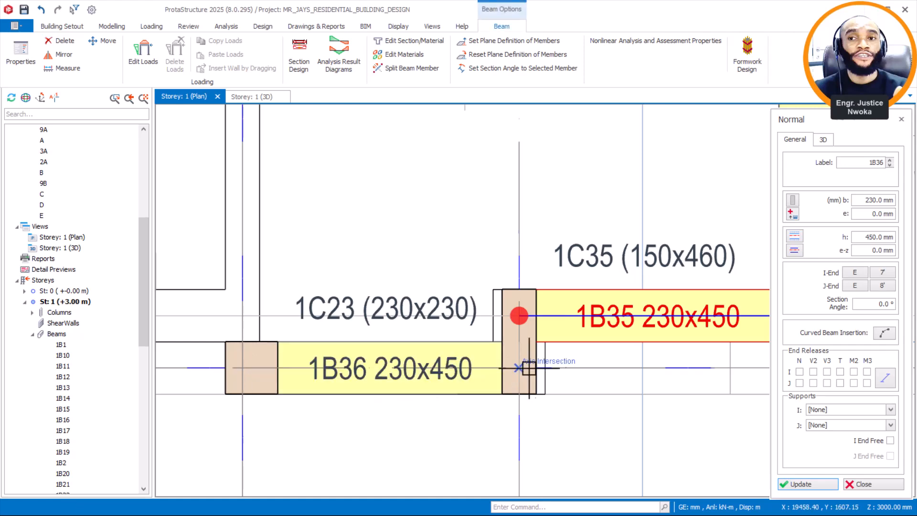
Insert a 230x450 mm beam along axis E from column 1C6 to column 1C22, below Bedroom 3
{"action": "scroll", "coordinate": [614, 375], "scroll_direction": "down", "scroll_amount": 1}
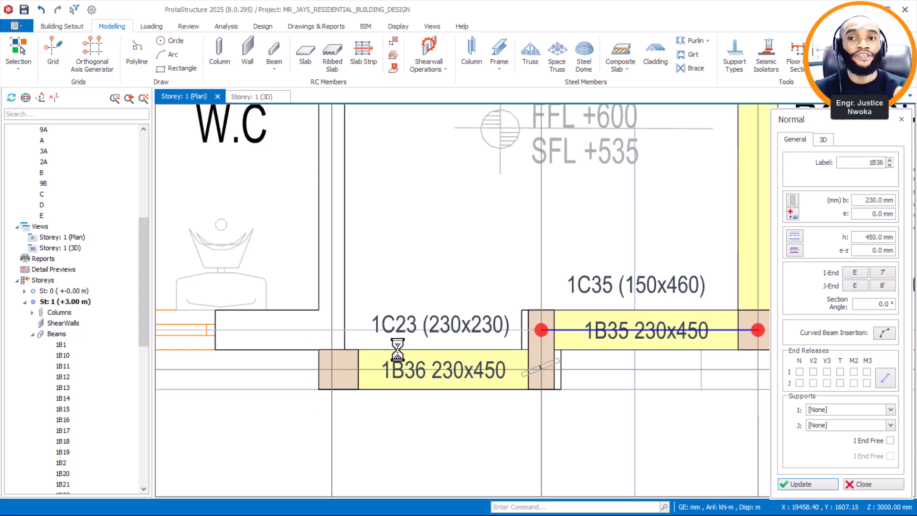
{"action": "scroll", "coordinate": [595, 370], "scroll_direction": "down", "scroll_amount": 3}
{"action": "middle_click_drag", "start_coordinate": [229, 358], "coordinate": [584, 346]}
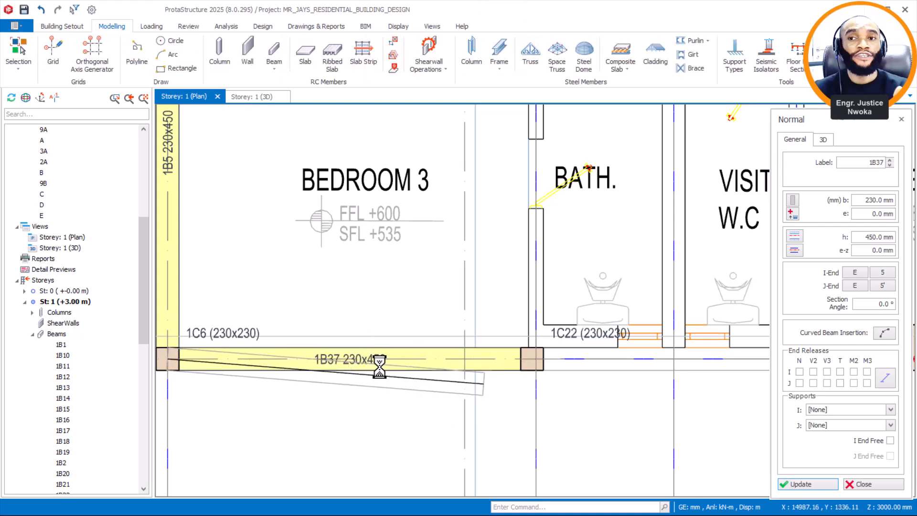
{"action": "left_click", "coordinate": [401, 362]}
{"action": "scroll", "coordinate": [404, 362], "scroll_direction": "down", "scroll_amount": 3}
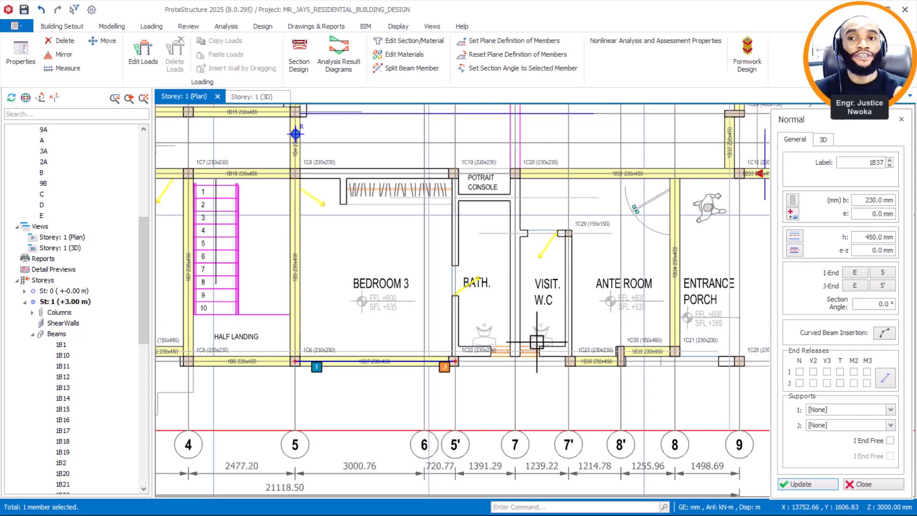
Insert a 230x450 mm beam along axis D from column 1C8 to column 1C19 and end the insertion
{"action": "scroll", "coordinate": [539, 330], "scroll_direction": "down", "scroll_amount": 1}
{"action": "middle_click_drag", "start_coordinate": [553, 312], "coordinate": [536, 369]}
{"action": "scroll", "coordinate": [495, 418], "scroll_direction": "up", "scroll_amount": 2}
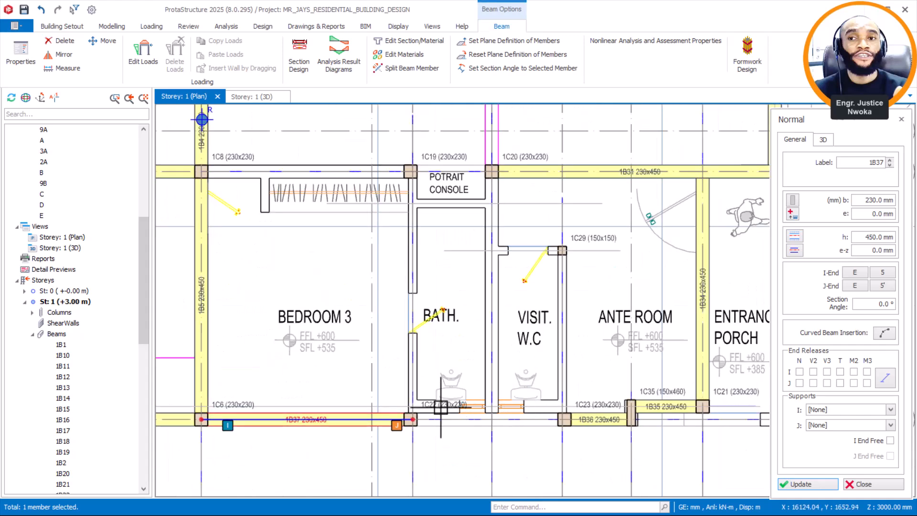
{"action": "middle_click_drag", "start_coordinate": [416, 282], "coordinate": [539, 323]}
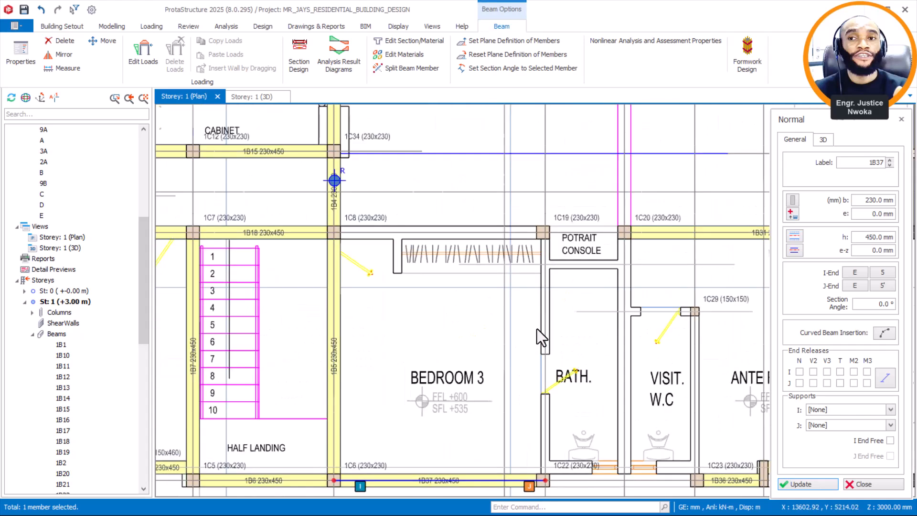
{"action": "scroll", "coordinate": [375, 242], "scroll_direction": "up", "scroll_amount": 2}
{"action": "left_click", "coordinate": [289, 231]}
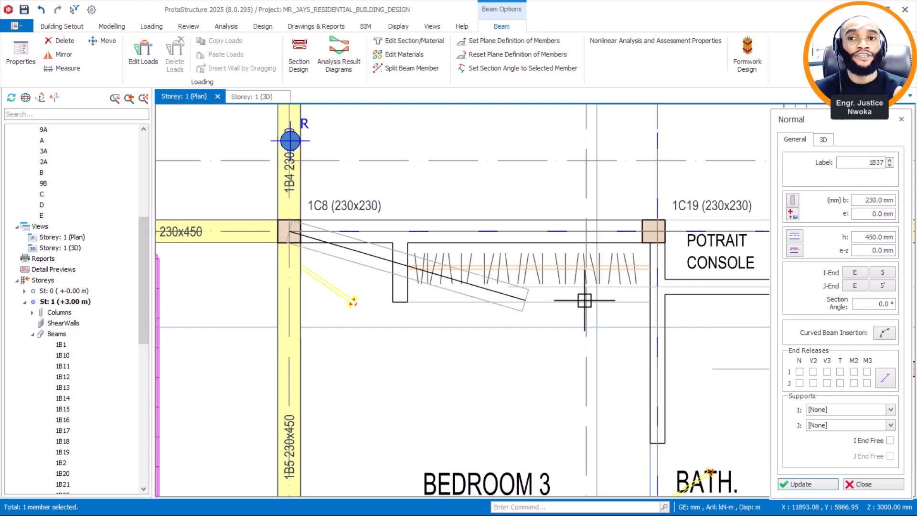
{"action": "left_click", "coordinate": [650, 234]}
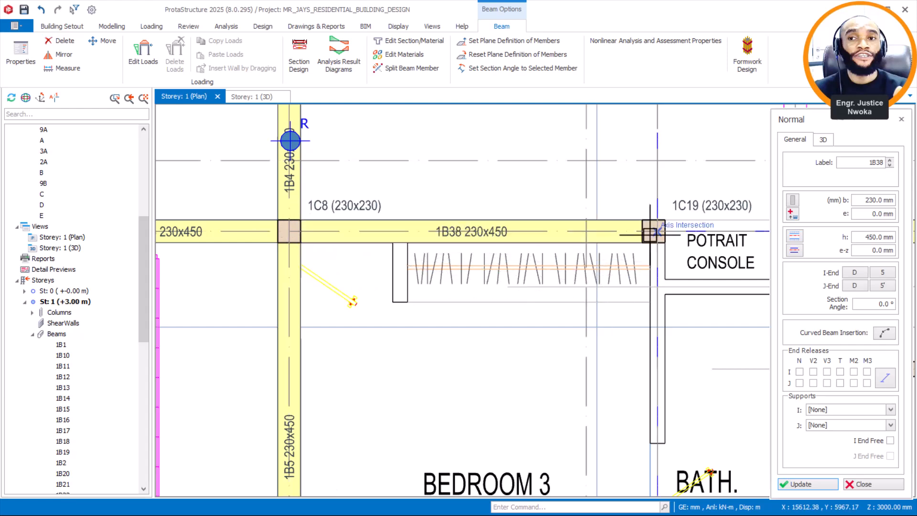
{"action": "key", "text": "Escape"}
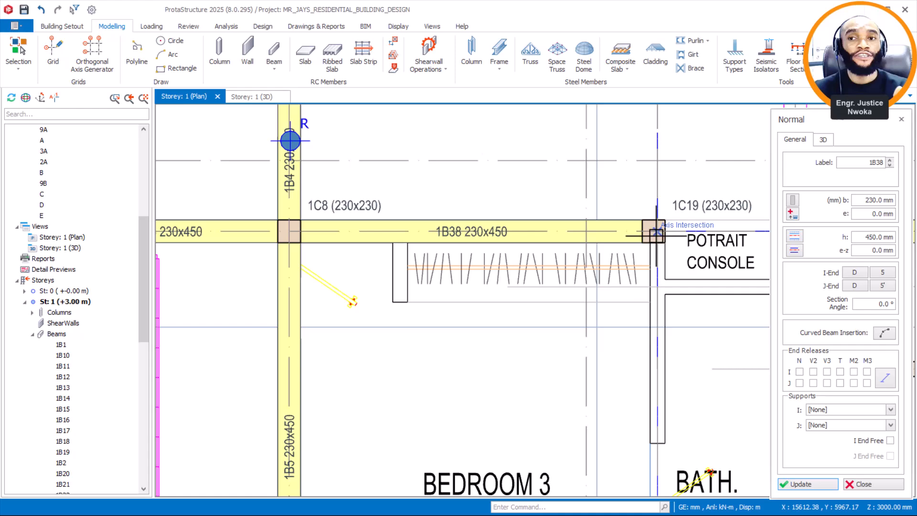
{"action": "left_click", "coordinate": [658, 229]}
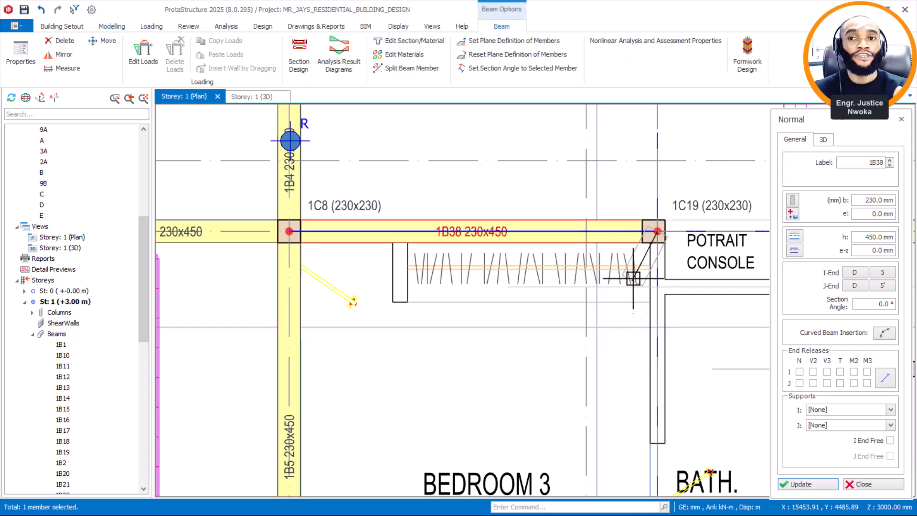
{"action": "scroll", "coordinate": [633, 279], "scroll_direction": "down", "scroll_amount": 2}
{"action": "key", "text": "Escape"}
{"action": "scroll", "coordinate": [524, 309], "scroll_direction": "down", "scroll_amount": 3}
{"action": "middle_click_drag", "start_coordinate": [659, 276], "coordinate": [595, 383]}
{"action": "scroll", "coordinate": [594, 229], "scroll_direction": "up", "scroll_amount": 2}
{"action": "scroll", "coordinate": [563, 187], "scroll_direction": "down", "scroll_amount": 4}
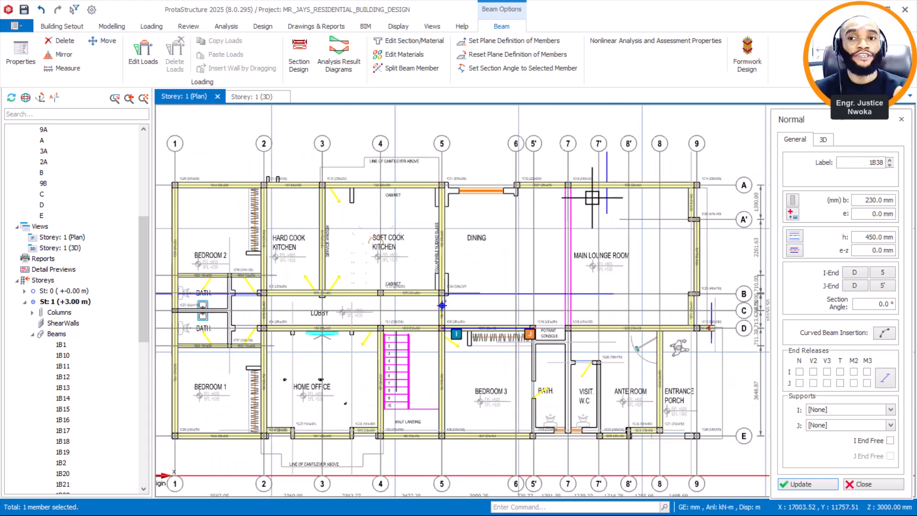
{"action": "scroll", "coordinate": [469, 189], "scroll_direction": "up", "scroll_amount": 1}
{"action": "scroll", "coordinate": [509, 247], "scroll_direction": "up", "scroll_amount": 1}
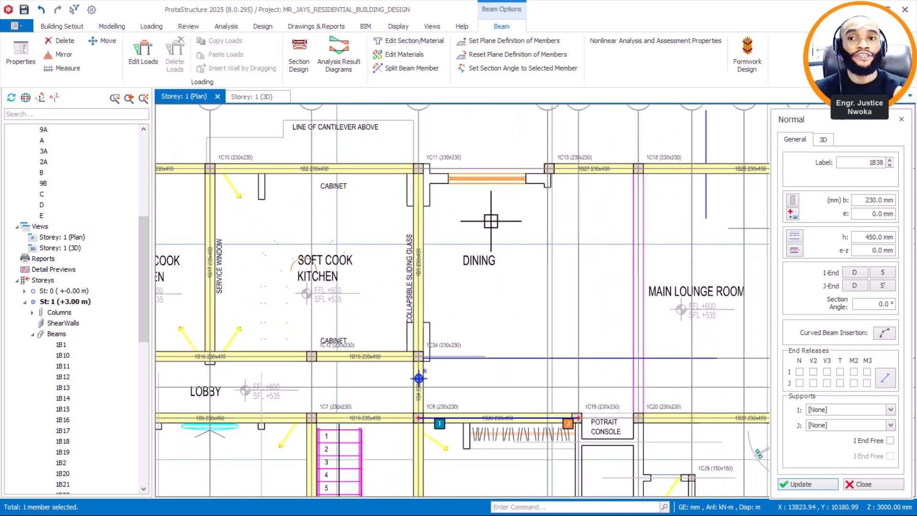
Insert a 230x450 mm beam along axis 7 from column 1C18 to column 1C20, between the dining and main lounge
{"action": "scroll", "coordinate": [462, 218], "scroll_direction": "down", "scroll_amount": 1}
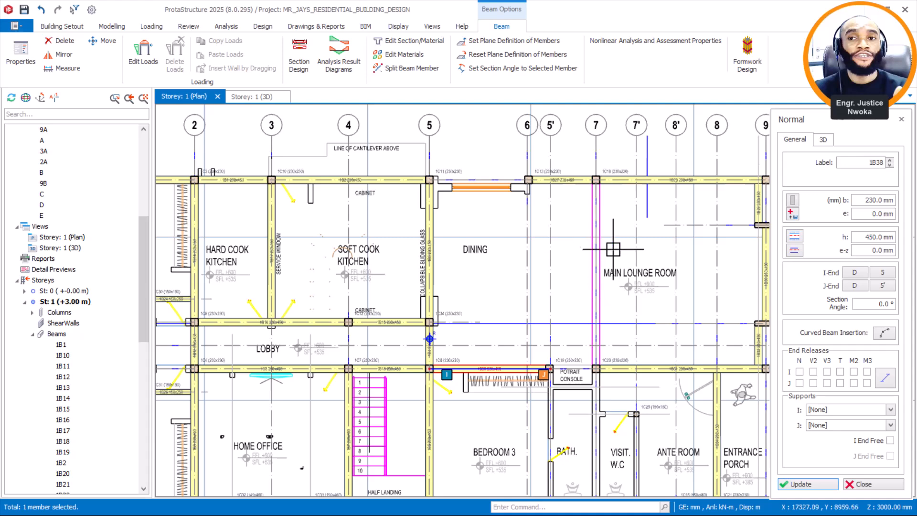
{"action": "scroll", "coordinate": [596, 181], "scroll_direction": "up", "scroll_amount": 5}
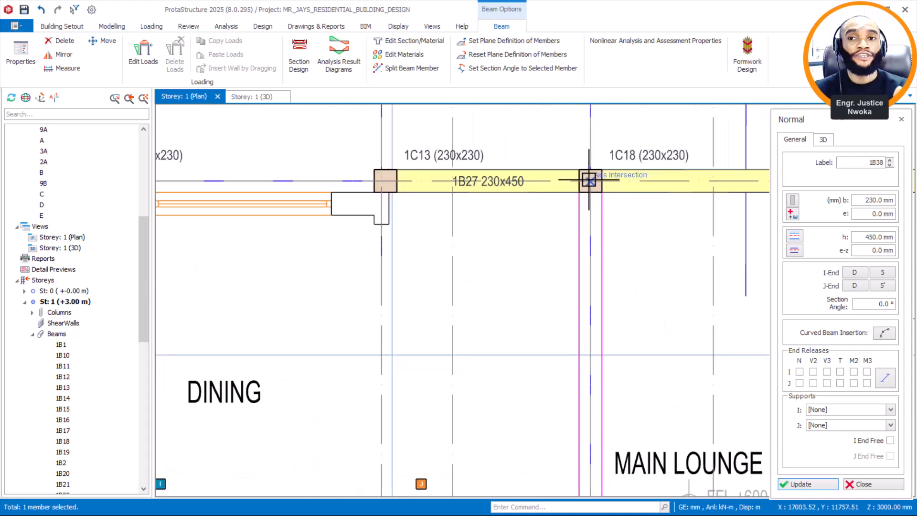
{"action": "scroll", "coordinate": [563, 143], "scroll_direction": "down", "scroll_amount": 5}
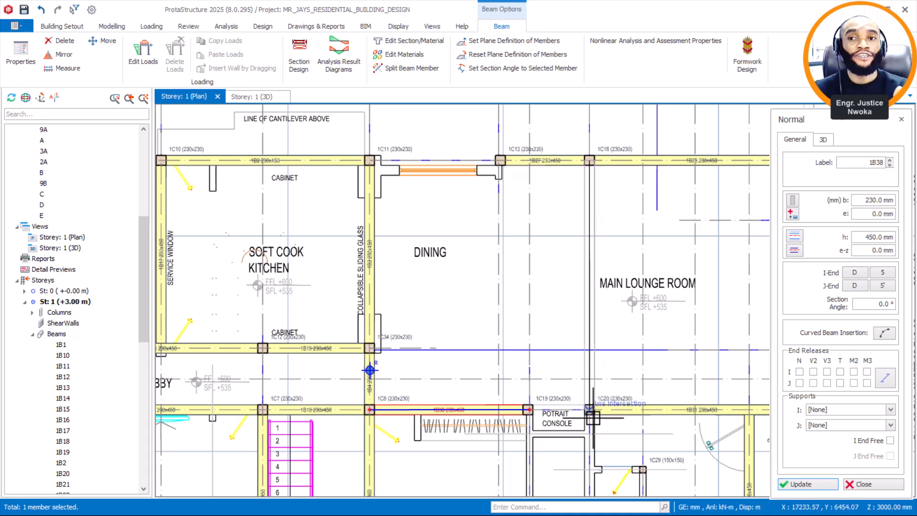
{"action": "scroll", "coordinate": [589, 416], "scroll_direction": "up", "scroll_amount": 4}
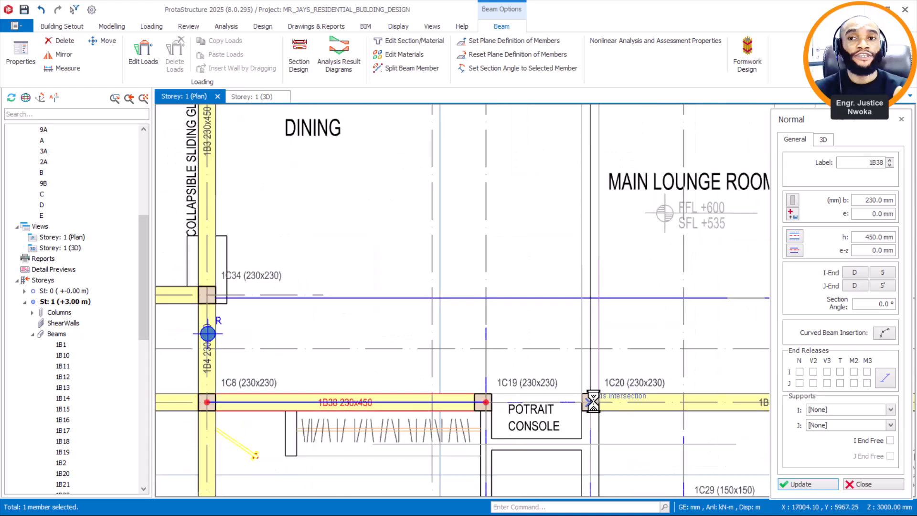
{"action": "left_click", "coordinate": [593, 402]}
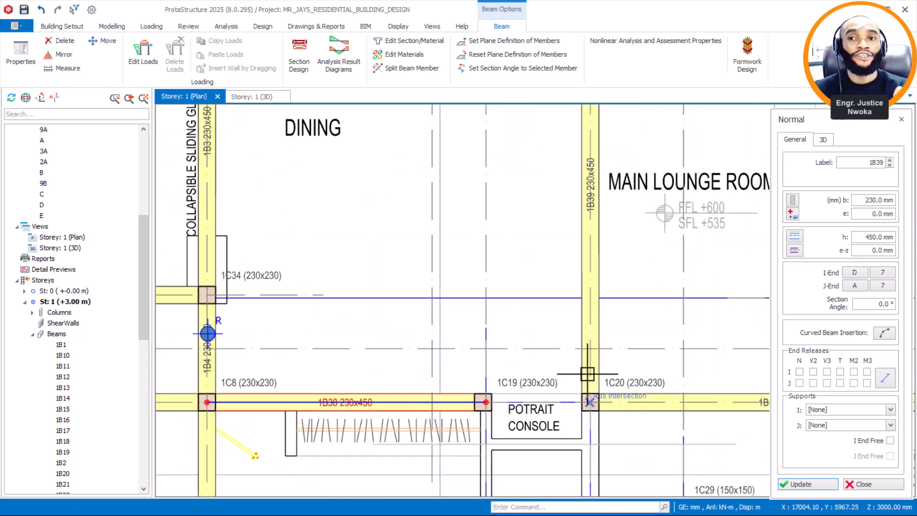
{"action": "left_click", "coordinate": [593, 330]}
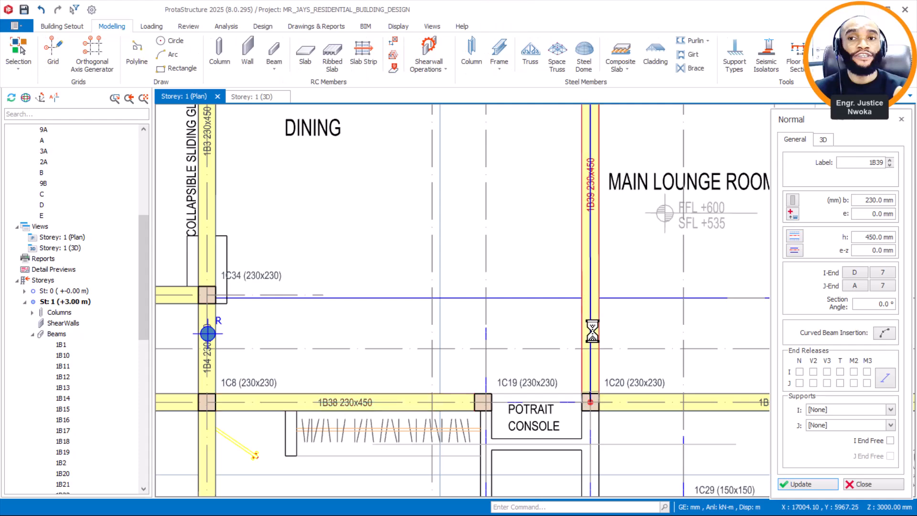
{"action": "scroll", "coordinate": [593, 331], "scroll_direction": "down", "scroll_amount": 2}
{"action": "scroll", "coordinate": [526, 216], "scroll_direction": "down", "scroll_amount": 2}
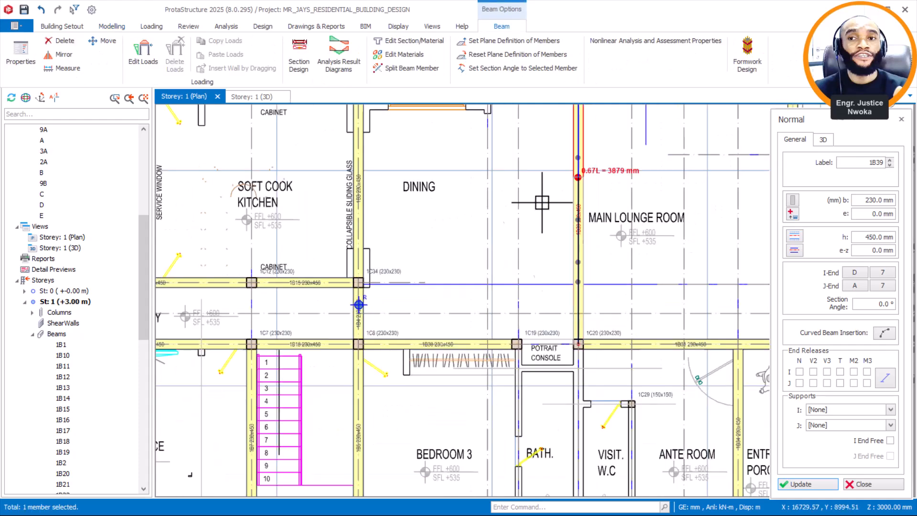
Set the beam width to 150 mm and insert a 150x450 mm beam along axis 5' between columns 1C19 and 1C22
{"action": "scroll", "coordinate": [573, 213], "scroll_direction": "down", "scroll_amount": 2}
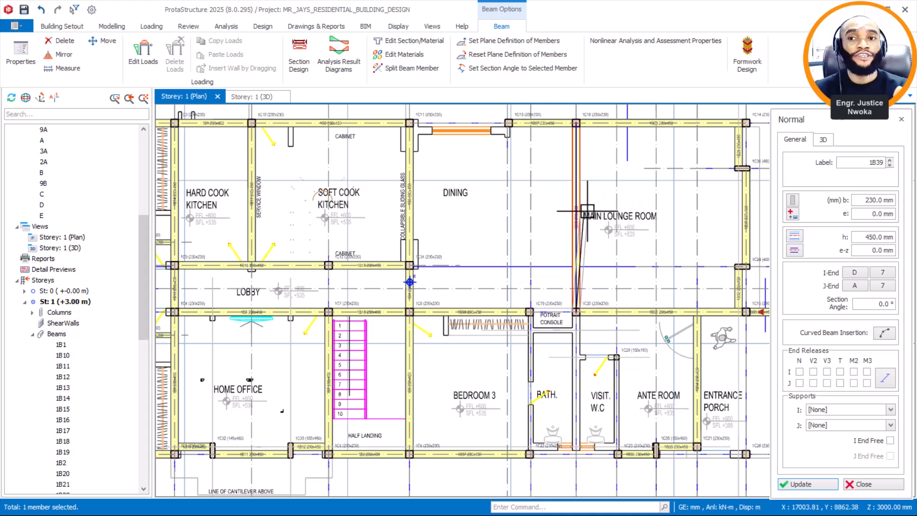
{"action": "scroll", "coordinate": [581, 209], "scroll_direction": "up", "scroll_amount": 2}
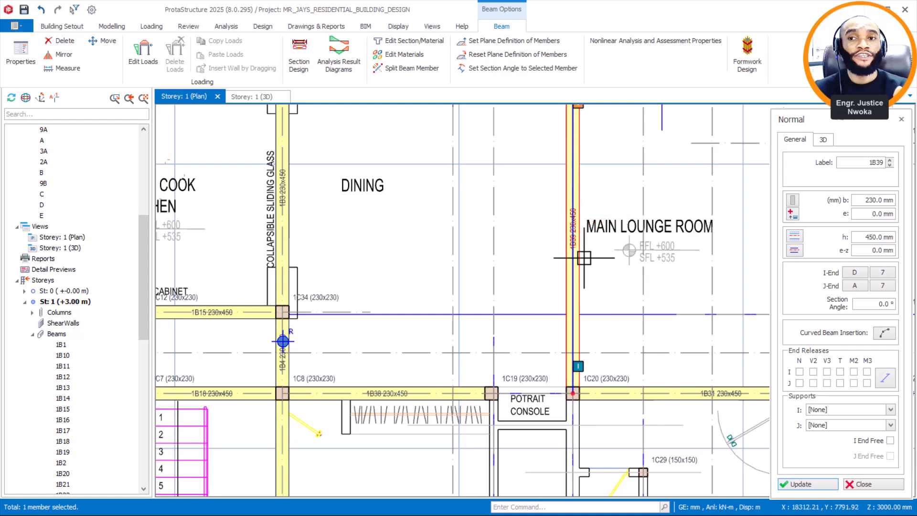
{"action": "scroll", "coordinate": [622, 289], "scroll_direction": "down", "scroll_amount": 3}
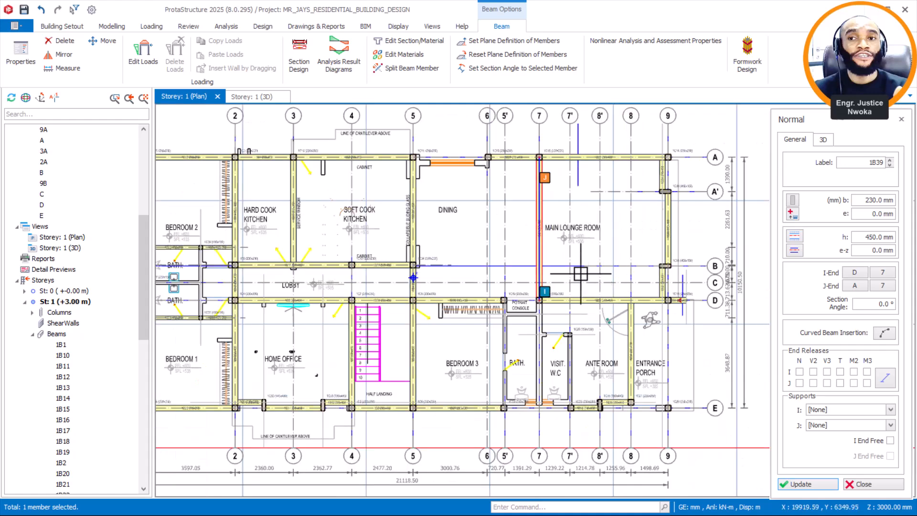
{"action": "scroll", "coordinate": [590, 330], "scroll_direction": "up", "scroll_amount": 3}
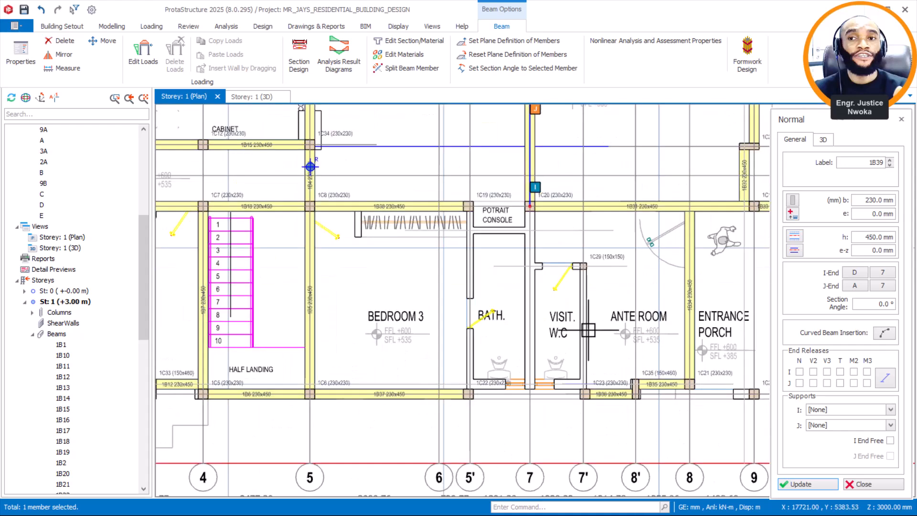
{"action": "scroll", "coordinate": [535, 387], "scroll_direction": "up", "scroll_amount": 2}
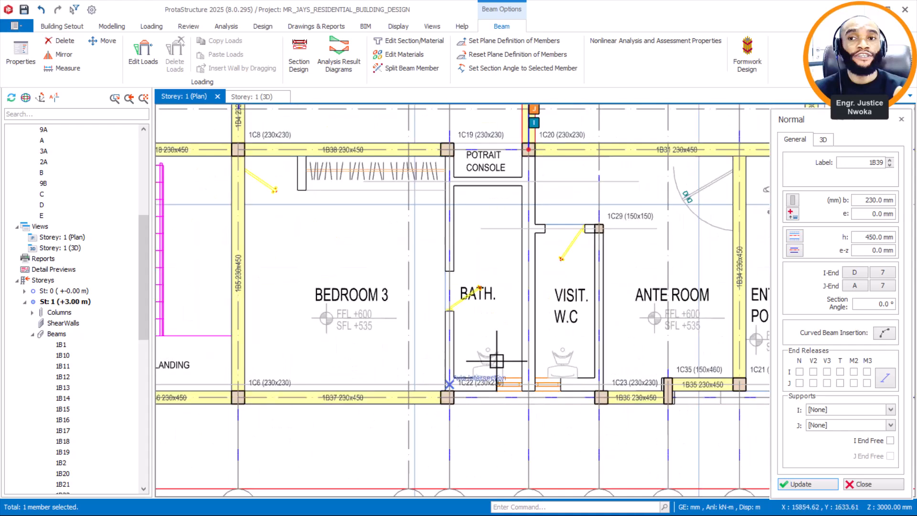
{"action": "left_click", "coordinate": [861, 200]}
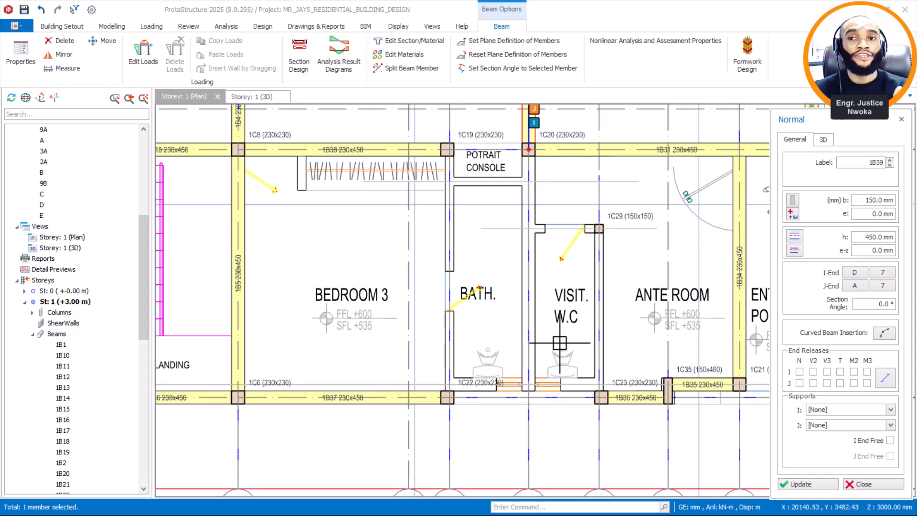
{"action": "scroll", "coordinate": [440, 147], "scroll_direction": "up", "scroll_amount": 2}
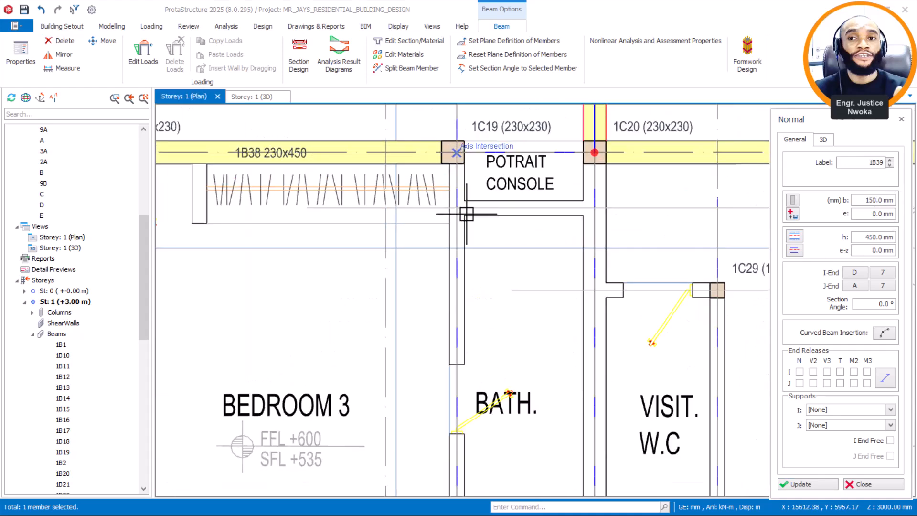
{"action": "scroll", "coordinate": [464, 214], "scroll_direction": "down", "scroll_amount": 3}
{"action": "scroll", "coordinate": [484, 331], "scroll_direction": "up", "scroll_amount": 4}
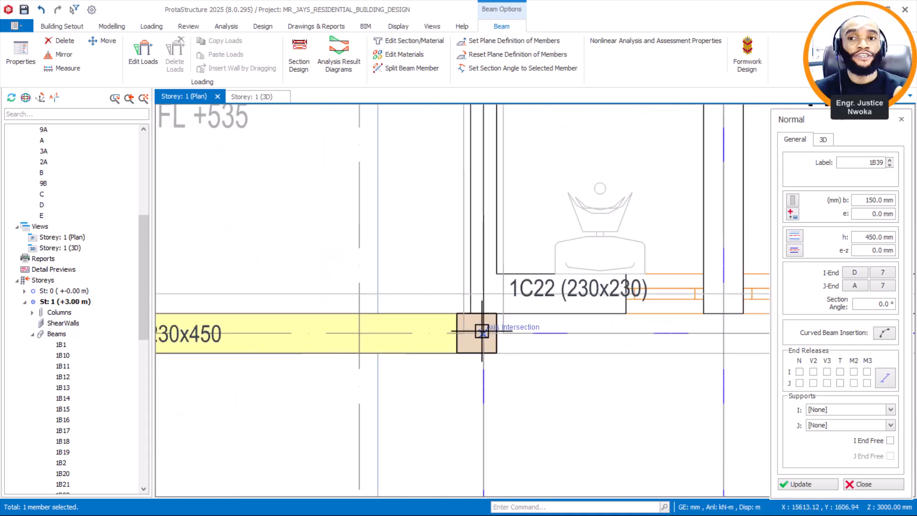
{"action": "left_click", "coordinate": [500, 328]}
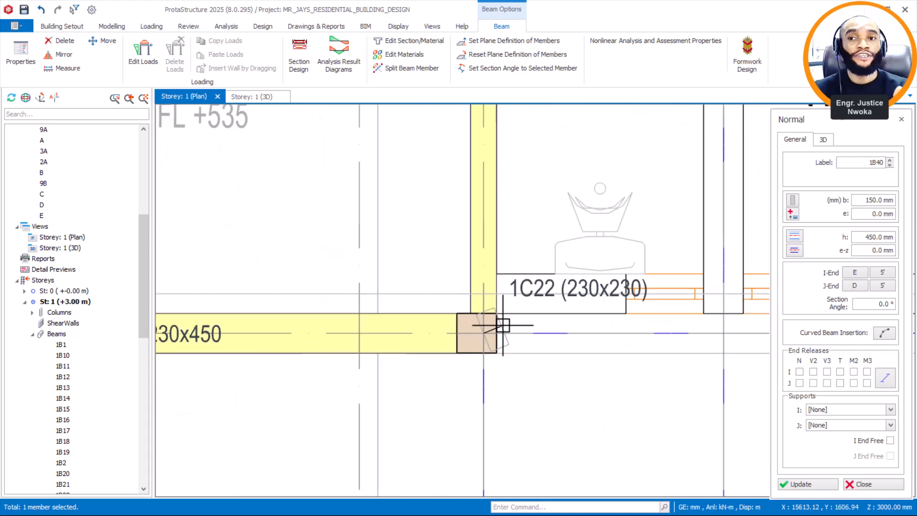
{"action": "key", "text": "Escape"}
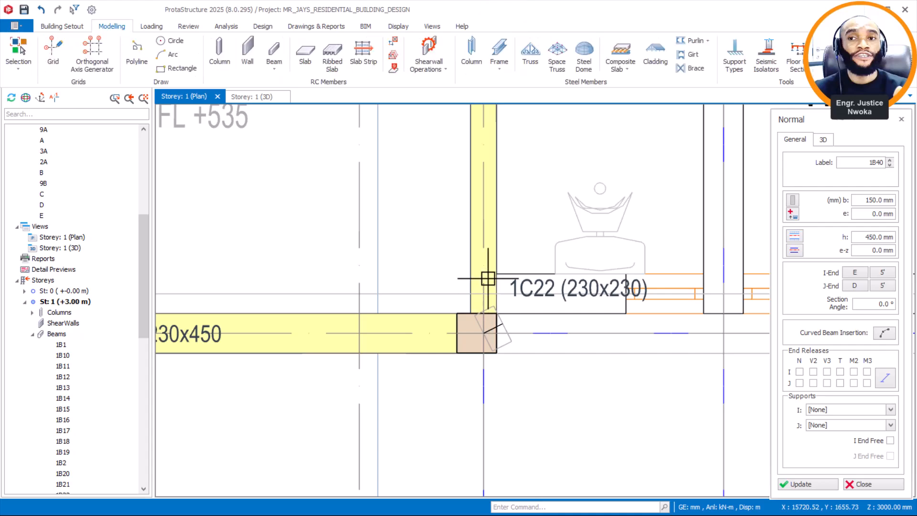
{"action": "left_click", "coordinate": [502, 317]}
Insert a 150x450 mm beam along axis 7' from column 1C23 to column 1C29, between the visitors' W.C and ante room
{"action": "scroll", "coordinate": [495, 316], "scroll_direction": "down", "scroll_amount": 3}
{"action": "scroll", "coordinate": [611, 361], "scroll_direction": "up", "scroll_amount": 4}
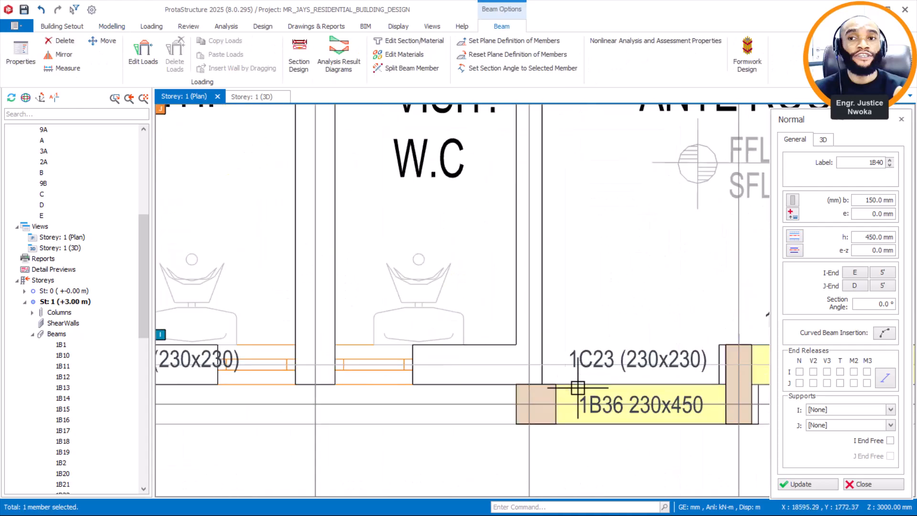
{"action": "scroll", "coordinate": [557, 389], "scroll_direction": "down", "scroll_amount": 3}
{"action": "middle_click_drag", "start_coordinate": [555, 197], "coordinate": [538, 319]}
{"action": "scroll", "coordinate": [530, 261], "scroll_direction": "up", "scroll_amount": 1}
{"action": "scroll", "coordinate": [524, 224], "scroll_direction": "up", "scroll_amount": 1}
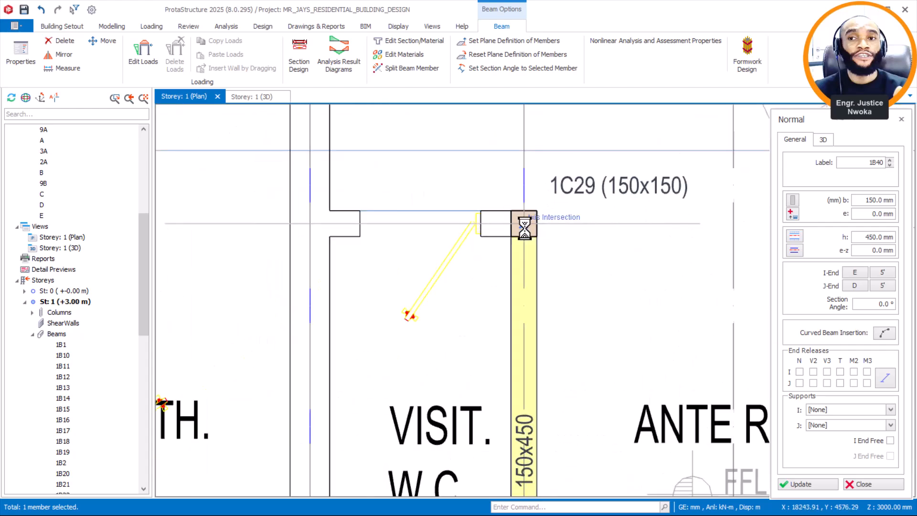
{"action": "scroll", "coordinate": [571, 207], "scroll_direction": "down", "scroll_amount": 1}
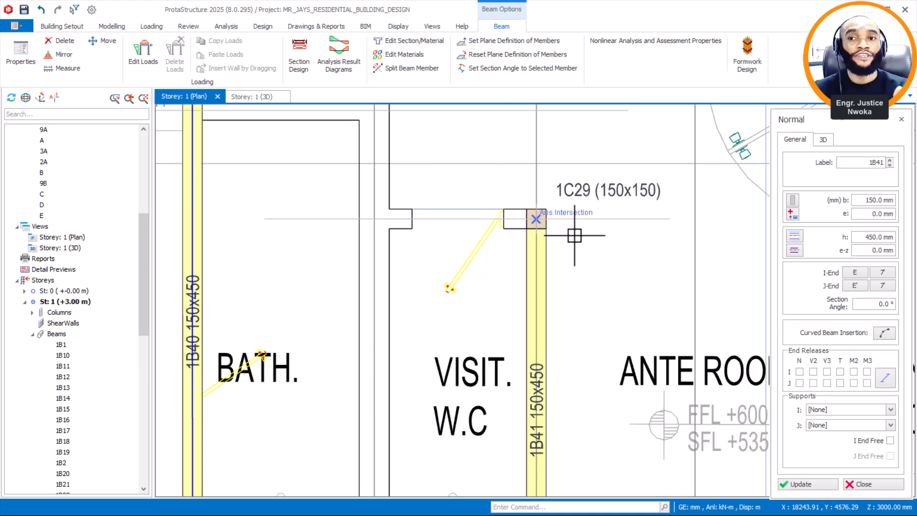
{"action": "scroll", "coordinate": [599, 209], "scroll_direction": "down", "scroll_amount": 3}
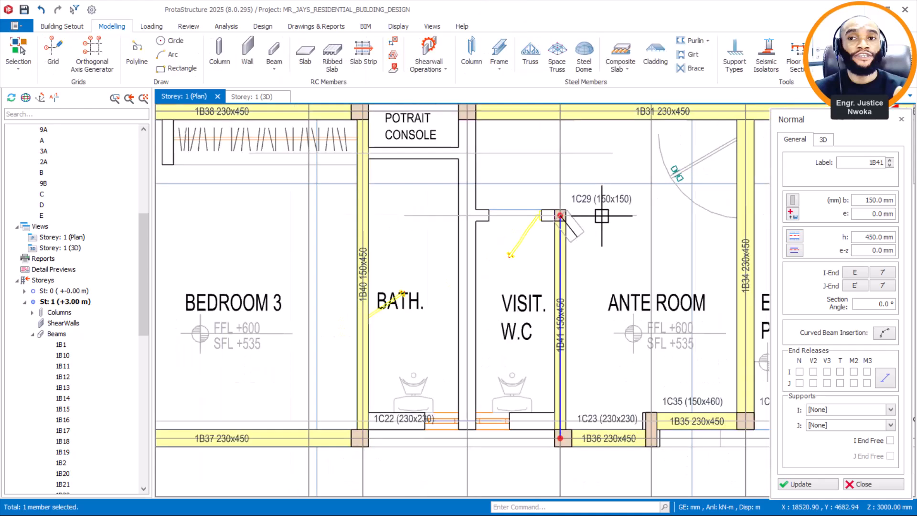
Set the beam width to 230 mm and insert a 230x450 mm beam along axis E1 between axes 5' and 7'
{"action": "scroll", "coordinate": [488, 365], "scroll_direction": "up", "scroll_amount": 1}
{"action": "scroll", "coordinate": [416, 377], "scroll_direction": "up", "scroll_amount": 1}
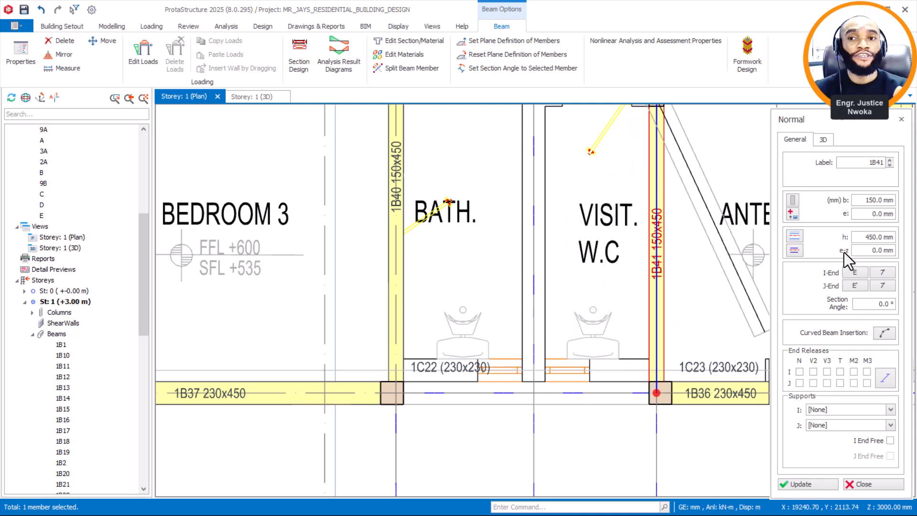
{"action": "left_click_drag", "start_coordinate": [865, 201], "coordinate": [909, 207]}
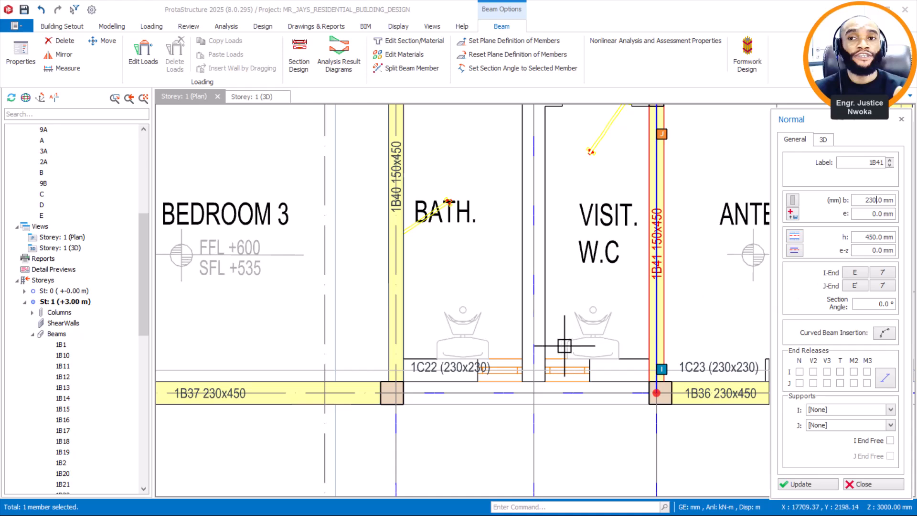
{"action": "scroll", "coordinate": [505, 367], "scroll_direction": "up", "scroll_amount": 2}
{"action": "scroll", "coordinate": [321, 374], "scroll_direction": "down", "scroll_amount": 2}
{"action": "scroll", "coordinate": [507, 313], "scroll_direction": "up", "scroll_amount": 3}
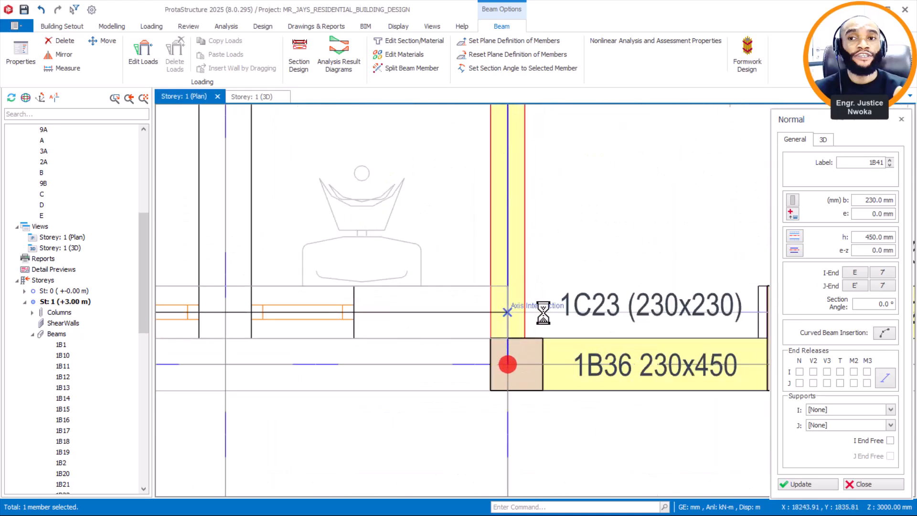
{"action": "left_click", "coordinate": [543, 313]}
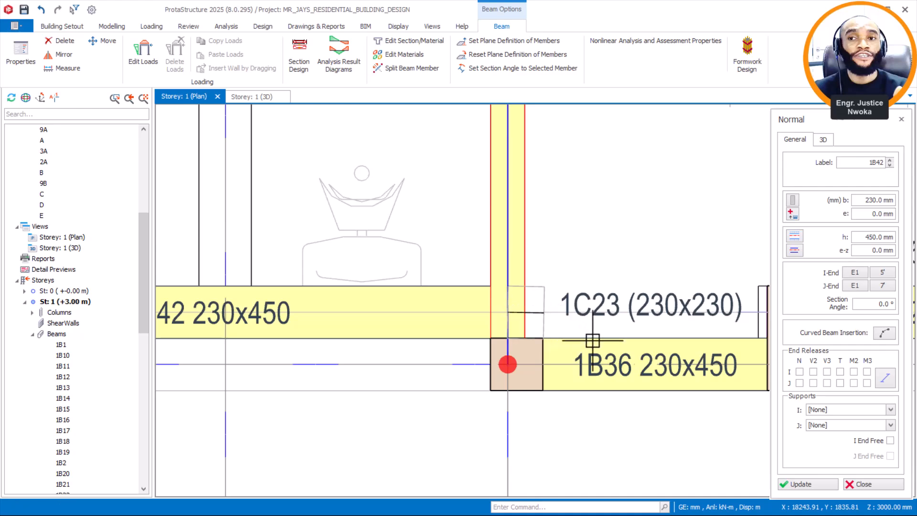
Insert a 230x450 mm beam along axis 7 from axis E1 to column 1C20, between the bath and visitors' W.C, and end the insertion
{"action": "scroll", "coordinate": [570, 365], "scroll_direction": "down", "scroll_amount": 4}
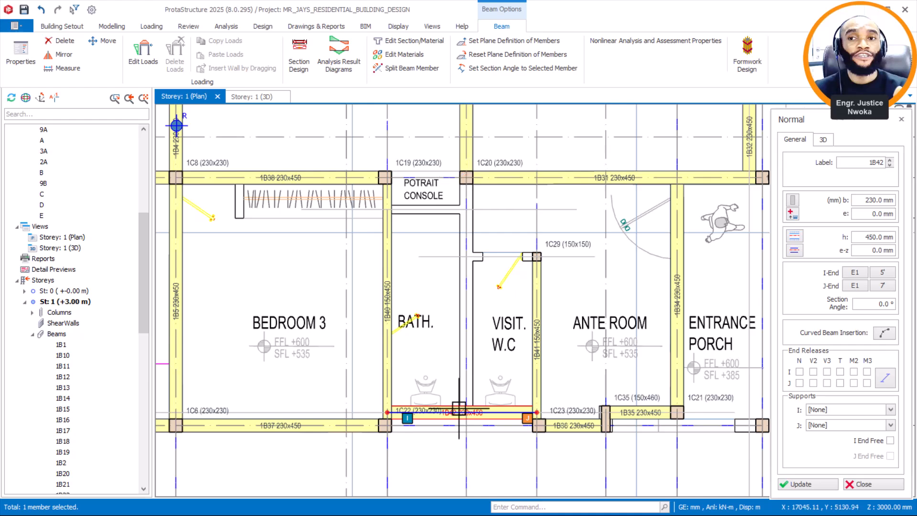
{"action": "scroll", "coordinate": [464, 413], "scroll_direction": "up", "scroll_amount": 5}
{"action": "scroll", "coordinate": [467, 415], "scroll_direction": "up", "scroll_amount": 2}
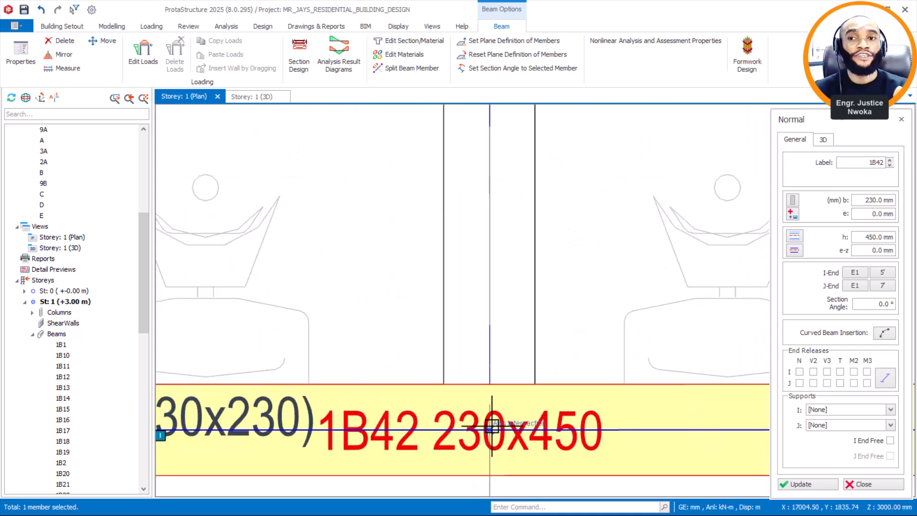
{"action": "scroll", "coordinate": [502, 418], "scroll_direction": "down", "scroll_amount": 6}
{"action": "scroll", "coordinate": [506, 189], "scroll_direction": "up", "scroll_amount": 3}
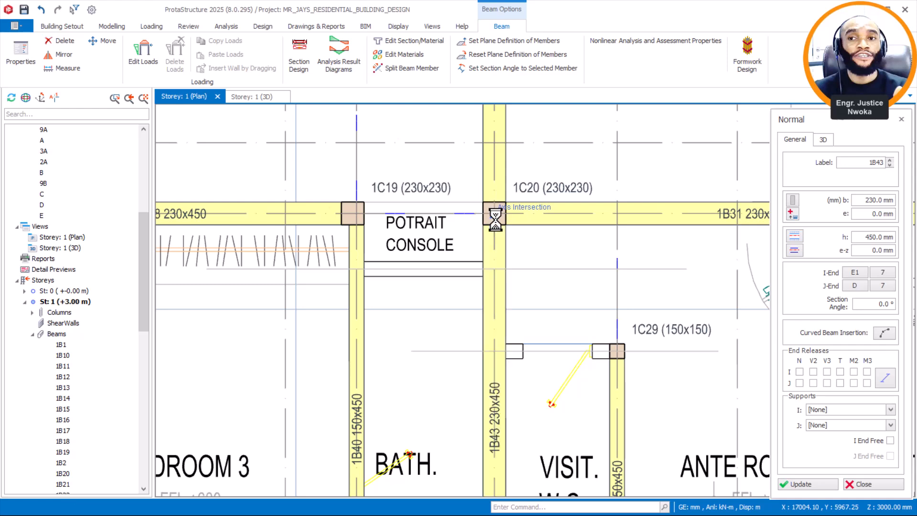
{"action": "key", "text": "Escape"}
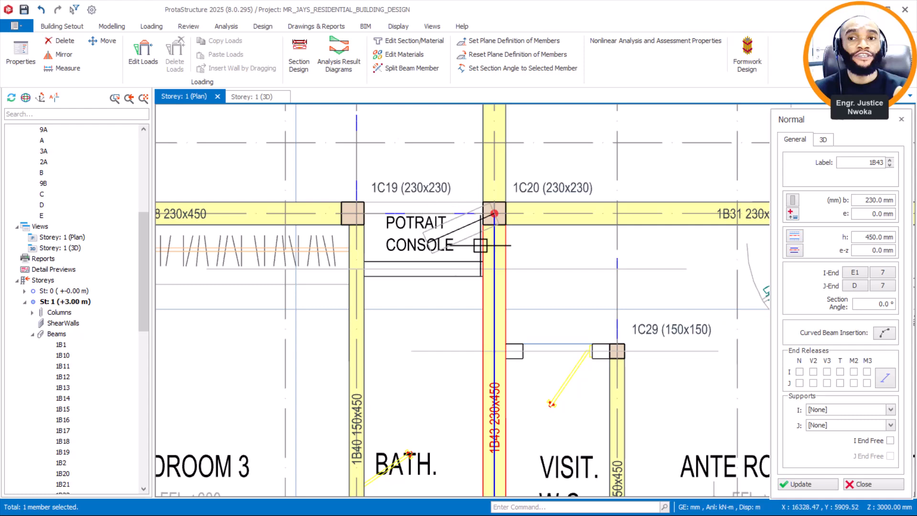
{"action": "key", "text": "Escape"}
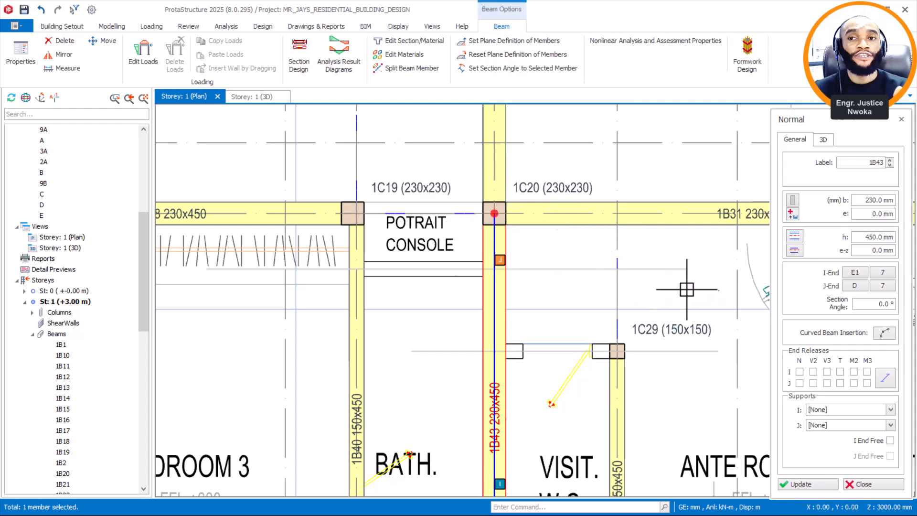
Set the beam width to 150 mm and insert a 150x450 mm beam along axis D1 between axes 5' and 7, below the portrait console
{"action": "left_click", "coordinate": [863, 200]}
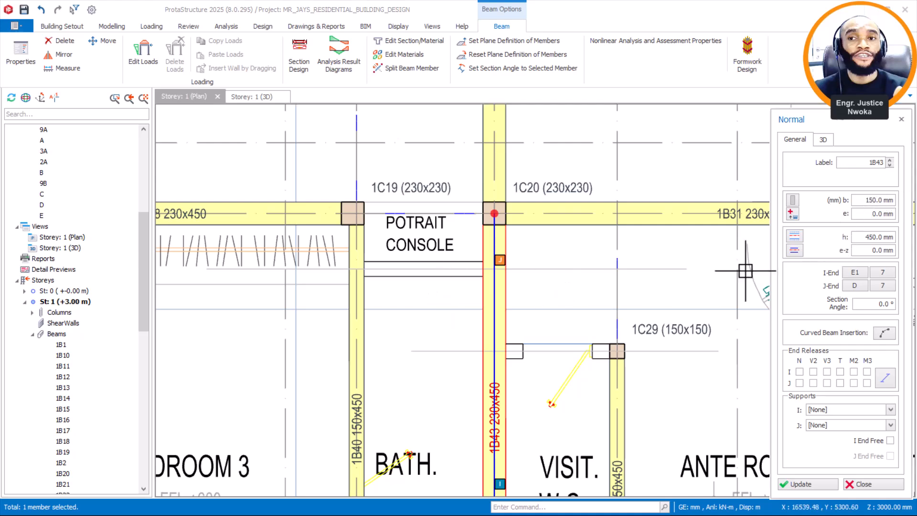
{"action": "left_click", "coordinate": [360, 277]}
{"action": "left_click", "coordinate": [598, 277]}
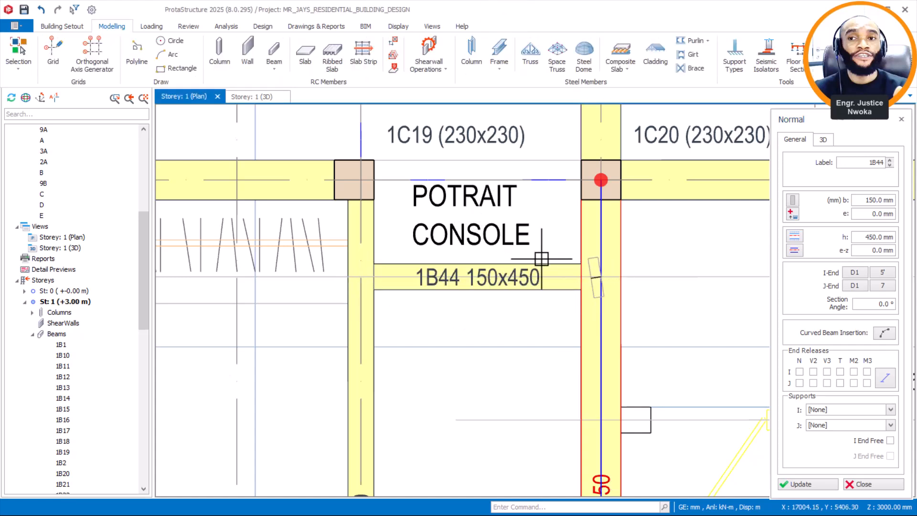
{"action": "key", "text": "Escape"}
{"action": "scroll", "coordinate": [530, 269], "scroll_direction": "down", "scroll_amount": 2}
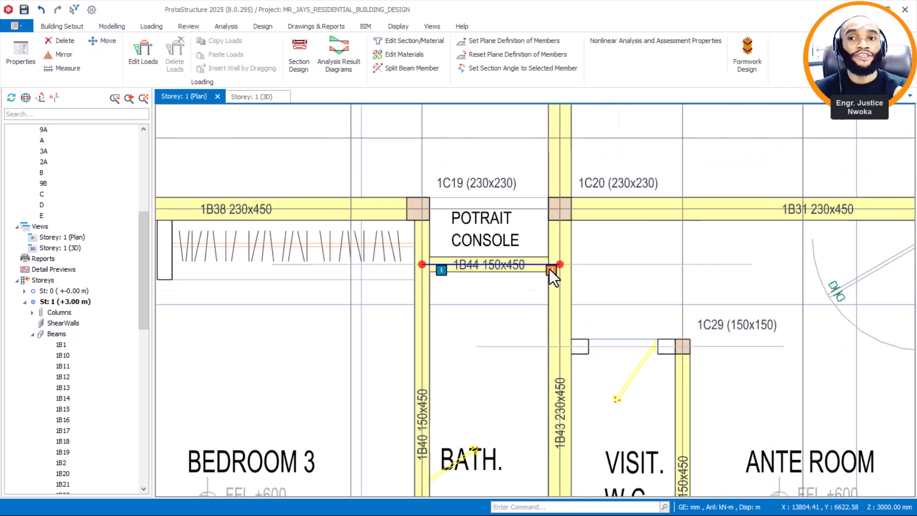
Insert a 150x450 mm beam from column 1C29 to axis 7, along the door wall of the visitors' W.C
{"action": "scroll", "coordinate": [564, 271], "scroll_direction": "down", "scroll_amount": 6}
{"action": "middle_click_drag", "start_coordinate": [582, 278], "coordinate": [578, 298]}
{"action": "scroll", "coordinate": [568, 318], "scroll_direction": "up", "scroll_amount": 6}
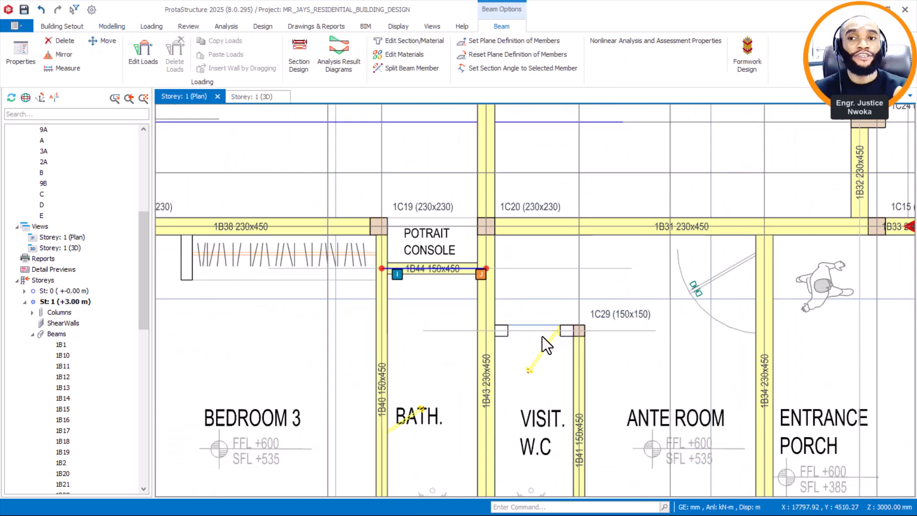
{"action": "right_click", "coordinate": [430, 240]}
{"action": "left_click", "coordinate": [491, 88]}
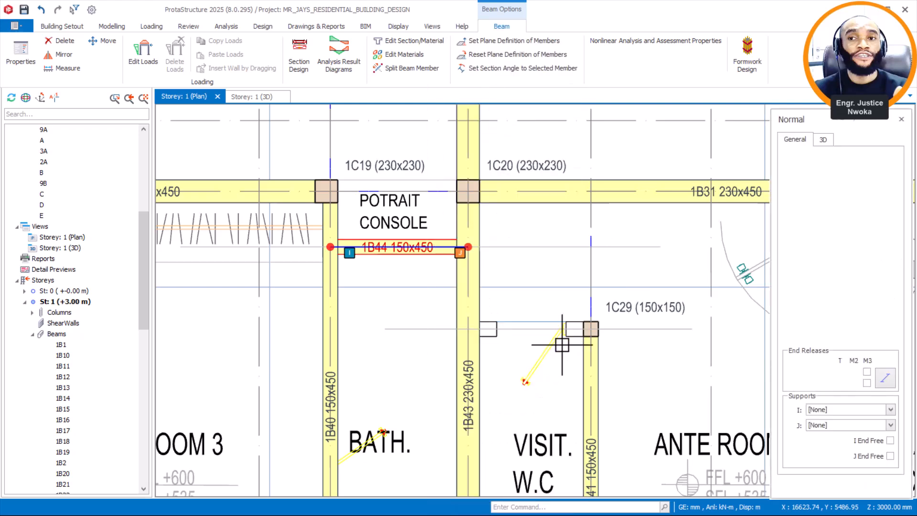
{"action": "scroll", "coordinate": [451, 324], "scroll_direction": "up", "scroll_amount": 4}
{"action": "scroll", "coordinate": [459, 320], "scroll_direction": "down", "scroll_amount": 4}
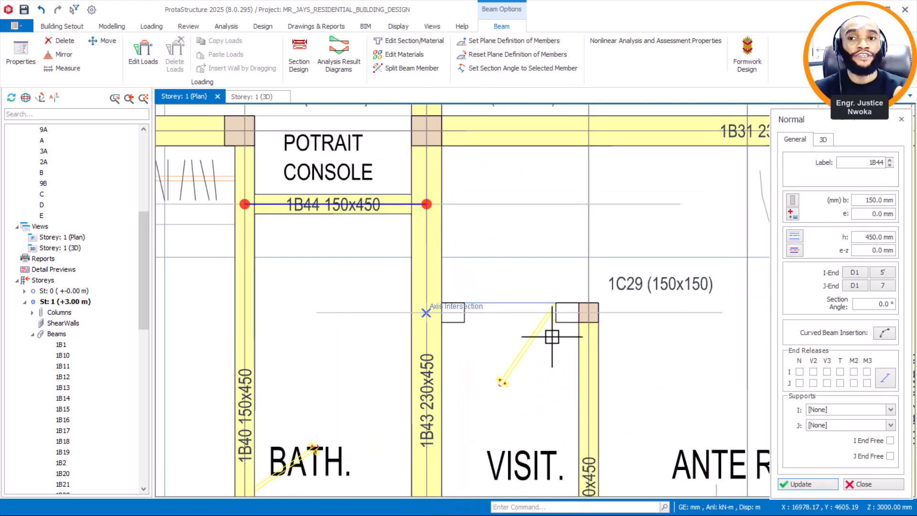
{"action": "scroll", "coordinate": [598, 316], "scroll_direction": "up", "scroll_amount": 5}
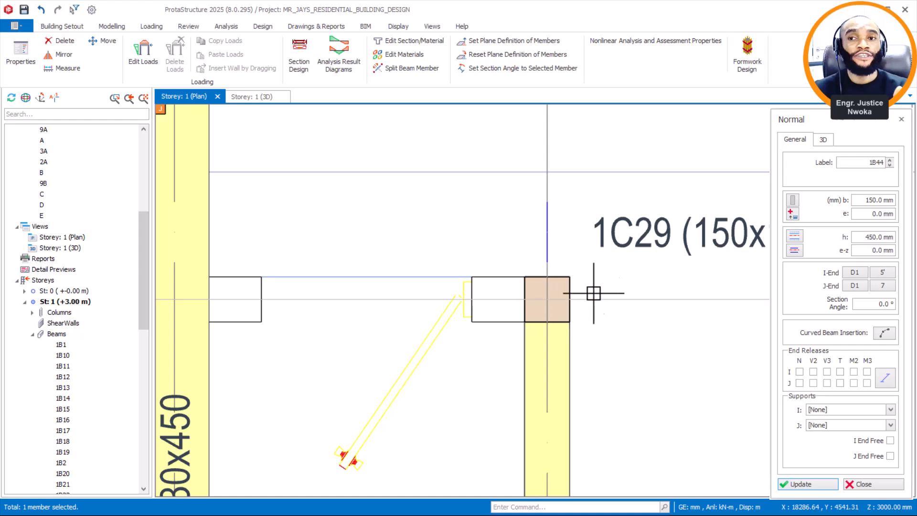
{"action": "left_click", "coordinate": [546, 300]}
{"action": "scroll", "coordinate": [479, 352], "scroll_direction": "down", "scroll_amount": 2}
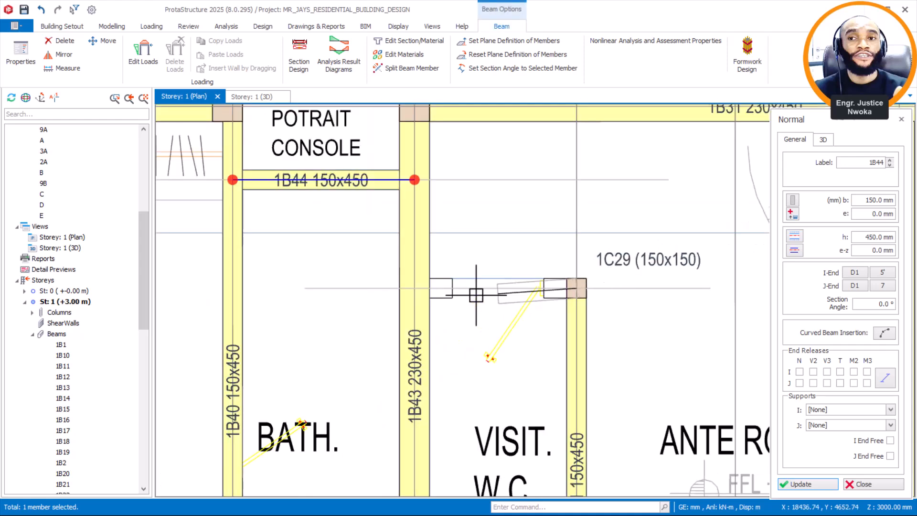
{"action": "scroll", "coordinate": [430, 287], "scroll_direction": "up", "scroll_amount": 2}
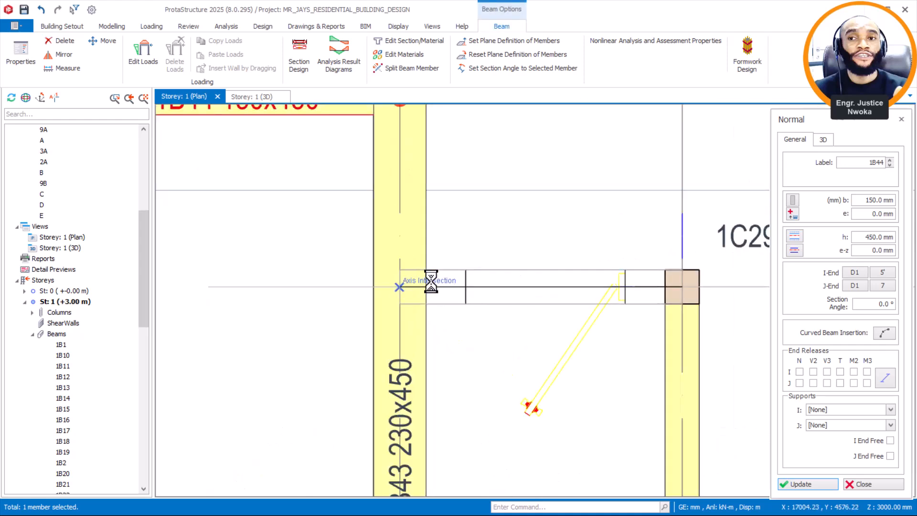
{"action": "scroll", "coordinate": [583, 287], "scroll_direction": "down", "scroll_amount": 1}
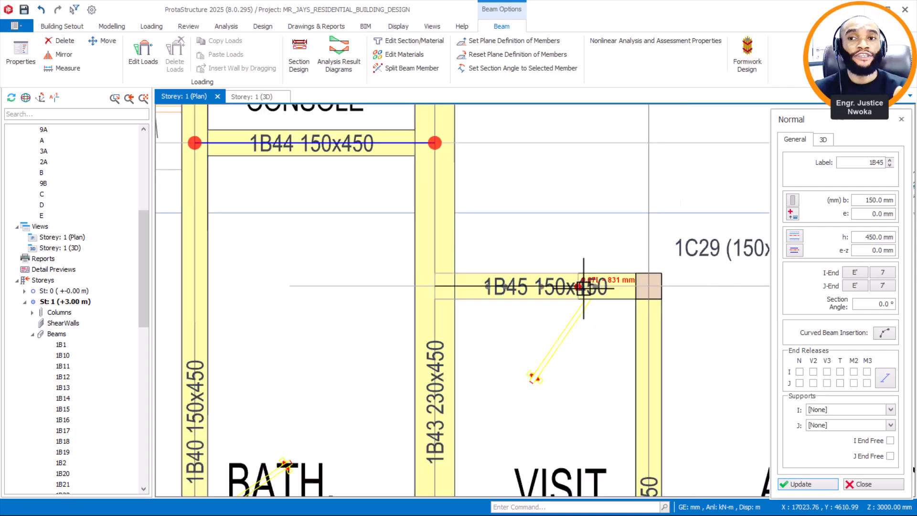
{"action": "scroll", "coordinate": [594, 284], "scroll_direction": "down", "scroll_amount": 2}
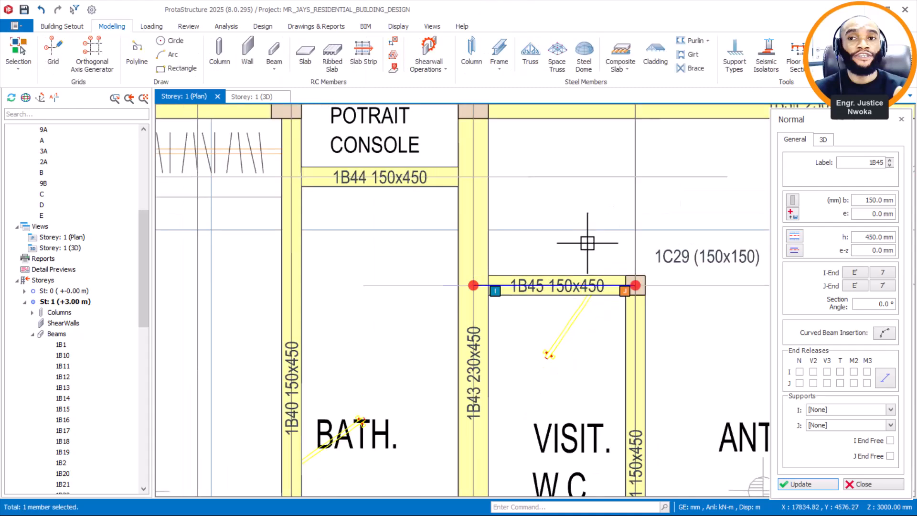
End the beam insertion and measure from the mid-point of the dining window's end nearest column 1C13 to that column's edge
{"action": "scroll", "coordinate": [611, 225], "scroll_direction": "down", "scroll_amount": 3}
{"action": "middle_click_drag", "start_coordinate": [698, 270], "coordinate": [634, 373]}
{"action": "scroll", "coordinate": [637, 330], "scroll_direction": "down", "scroll_amount": 2}
{"action": "middle_click_drag", "start_coordinate": [644, 313], "coordinate": [626, 369]}
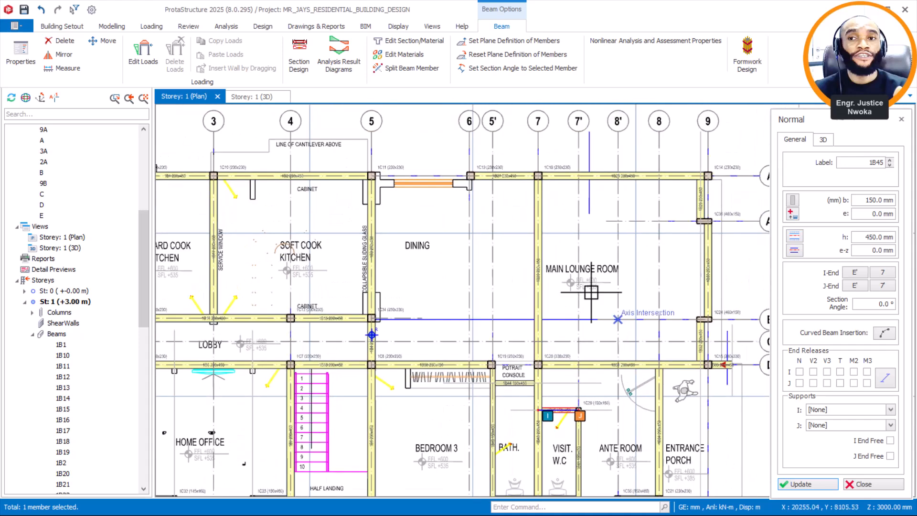
{"action": "middle_click_drag", "start_coordinate": [592, 293], "coordinate": [659, 307]}
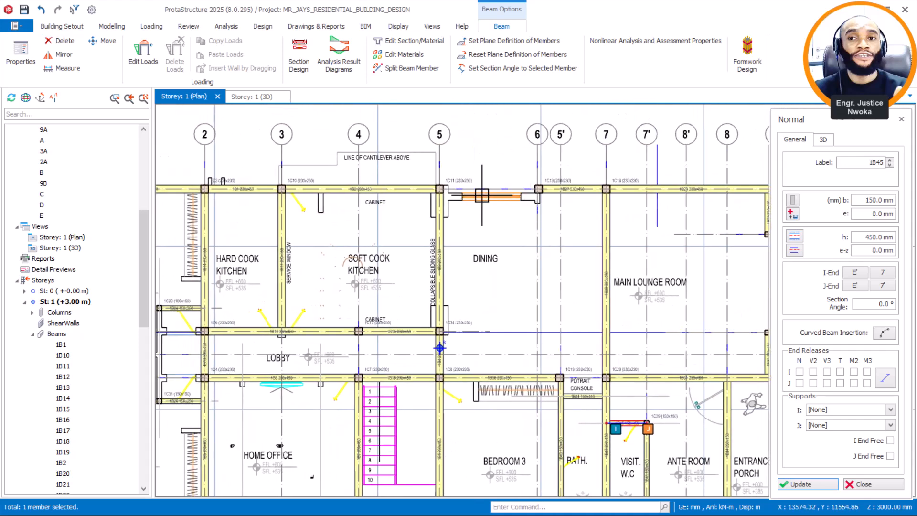
{"action": "scroll", "coordinate": [447, 195], "scroll_direction": "up", "scroll_amount": 2}
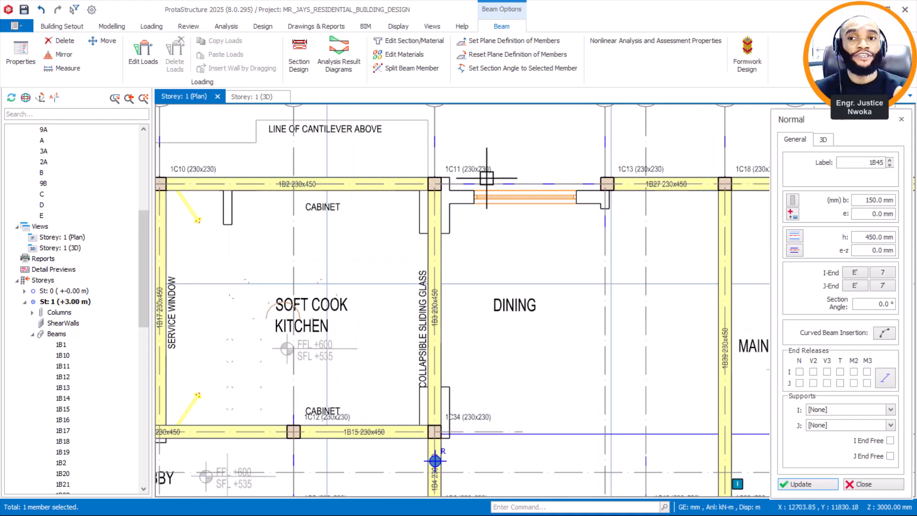
{"action": "middle_click_drag", "start_coordinate": [484, 184], "coordinate": [429, 205]}
{"action": "scroll", "coordinate": [392, 215], "scroll_direction": "up", "scroll_amount": 3}
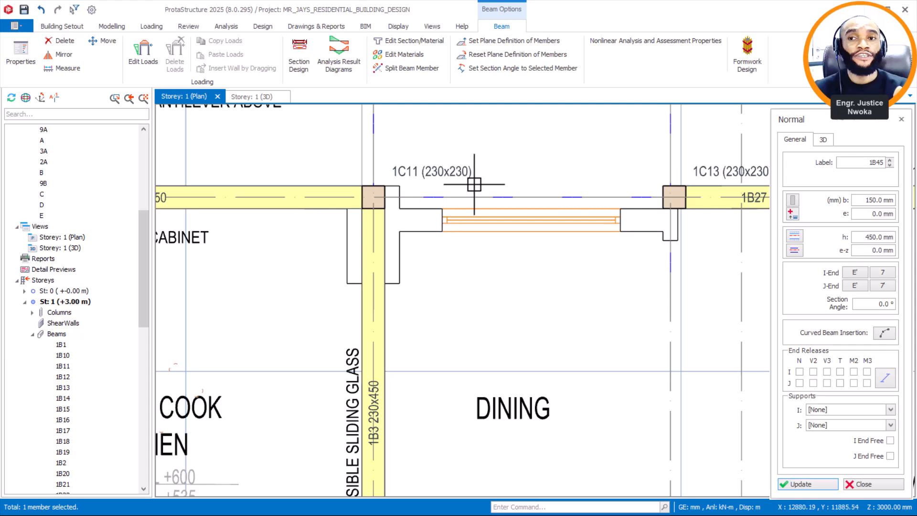
{"action": "key", "text": "Escape"}
{"action": "right_click", "coordinate": [526, 179]}
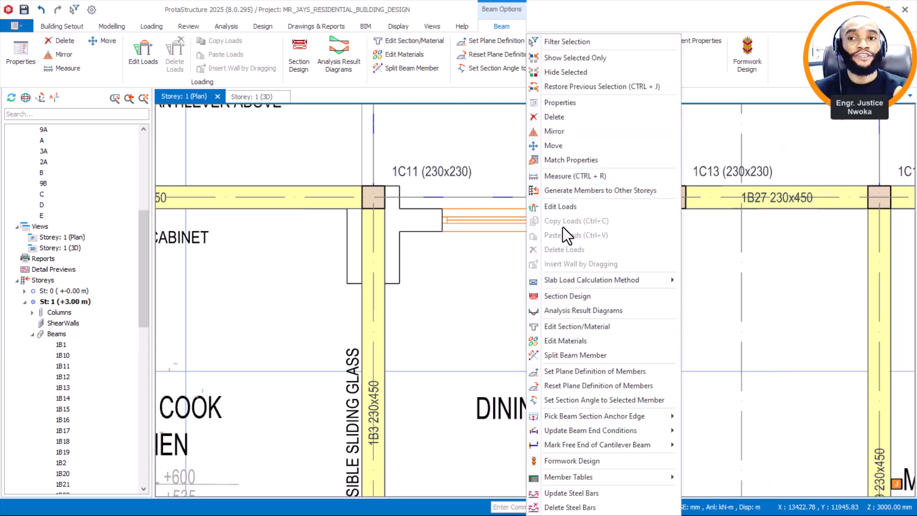
{"action": "key", "text": "Escape"}
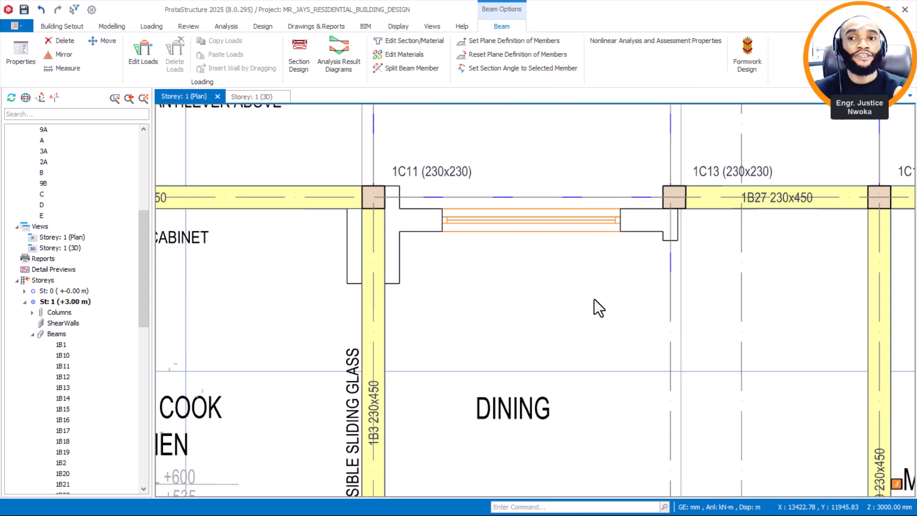
{"action": "right_click", "coordinate": [547, 170]}
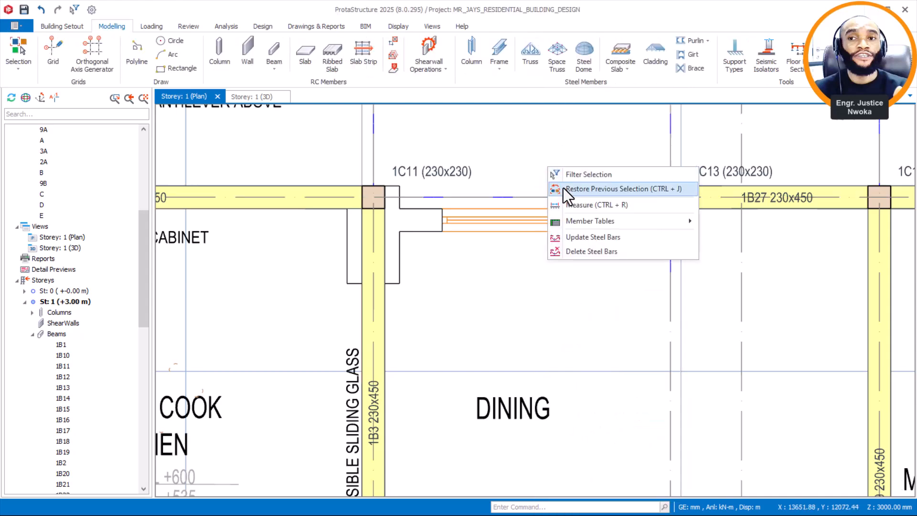
{"action": "left_click", "coordinate": [581, 206]}
{"action": "scroll", "coordinate": [583, 231], "scroll_direction": "up", "scroll_amount": 2}
{"action": "scroll", "coordinate": [567, 223], "scroll_direction": "up", "scroll_amount": 2}
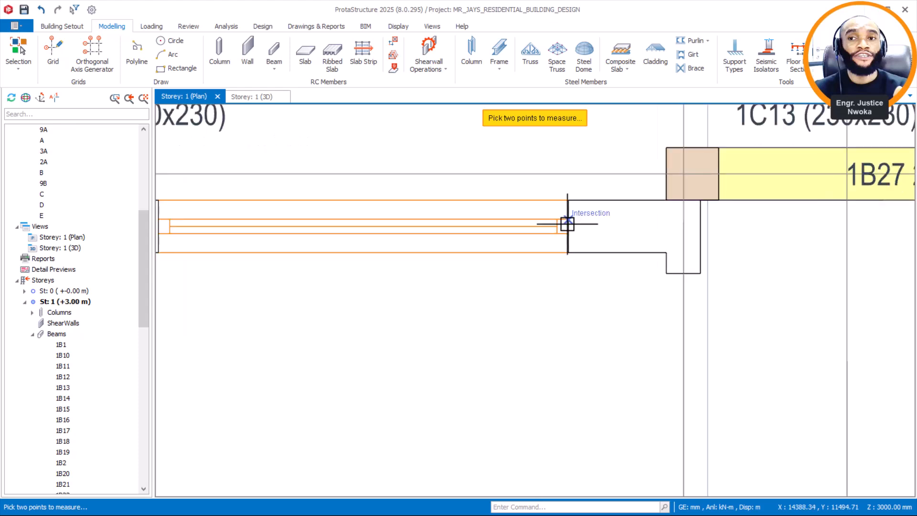
{"action": "scroll", "coordinate": [567, 224], "scroll_direction": "up", "scroll_amount": 2}
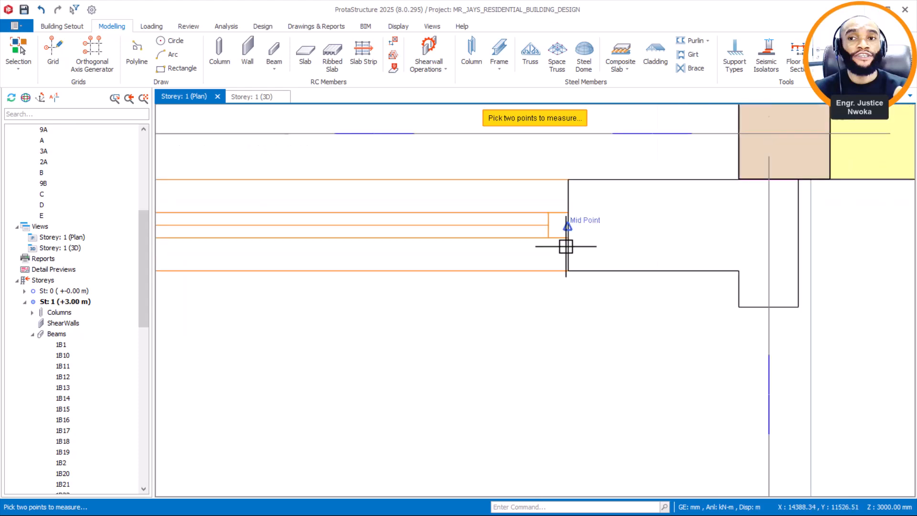
{"action": "left_click", "coordinate": [568, 237]}
{"action": "scroll", "coordinate": [573, 244], "scroll_direction": "down", "scroll_amount": 2}
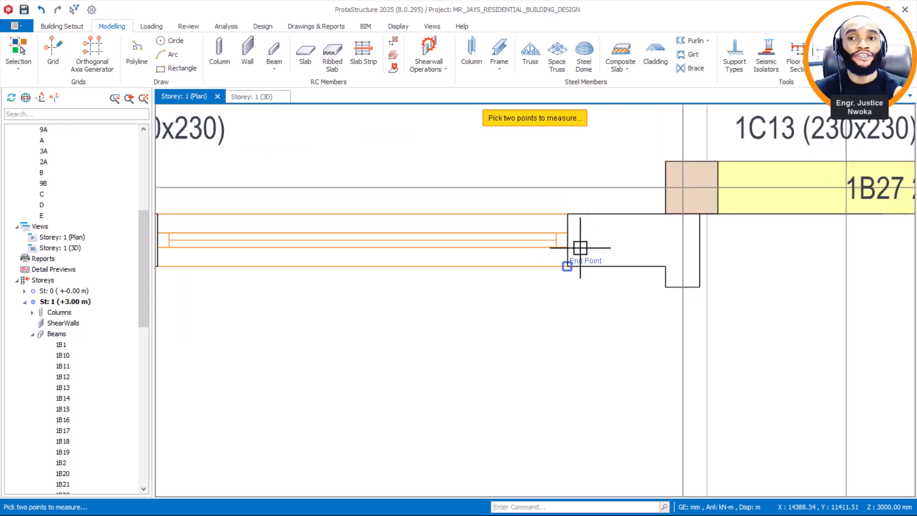
{"action": "left_click", "coordinate": [665, 189]}
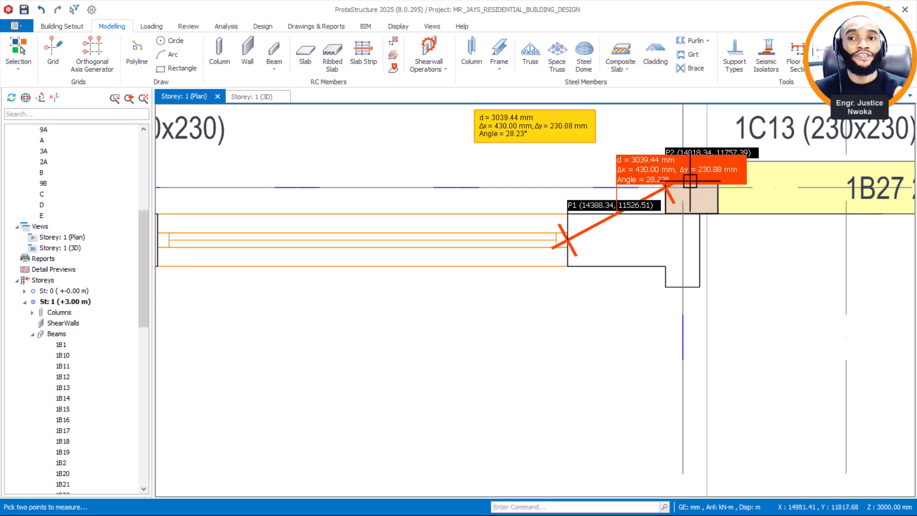
{"action": "scroll", "coordinate": [608, 181], "scroll_direction": "down", "scroll_amount": 3}
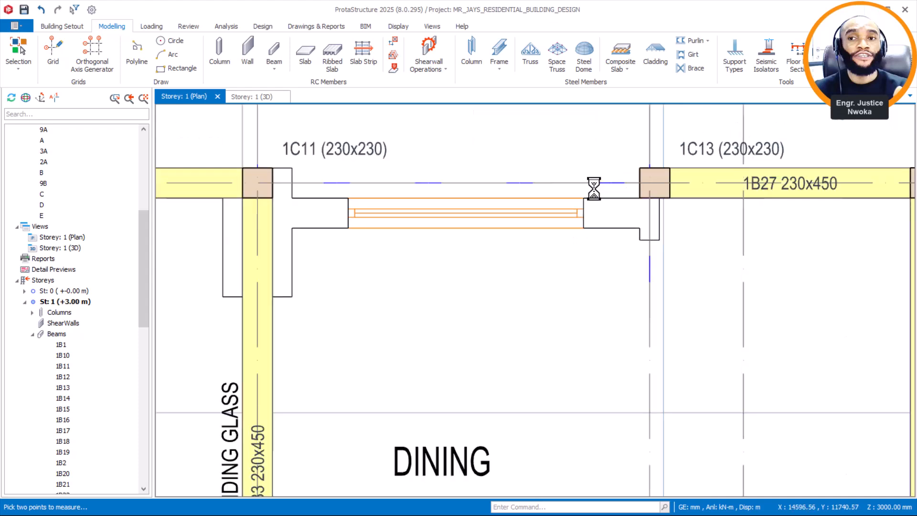
Offset axis A by -231 mm to the mid-point of the dining window's end, creating an axis along the window wall
{"action": "scroll", "coordinate": [640, 224], "scroll_direction": "up", "scroll_amount": 4}
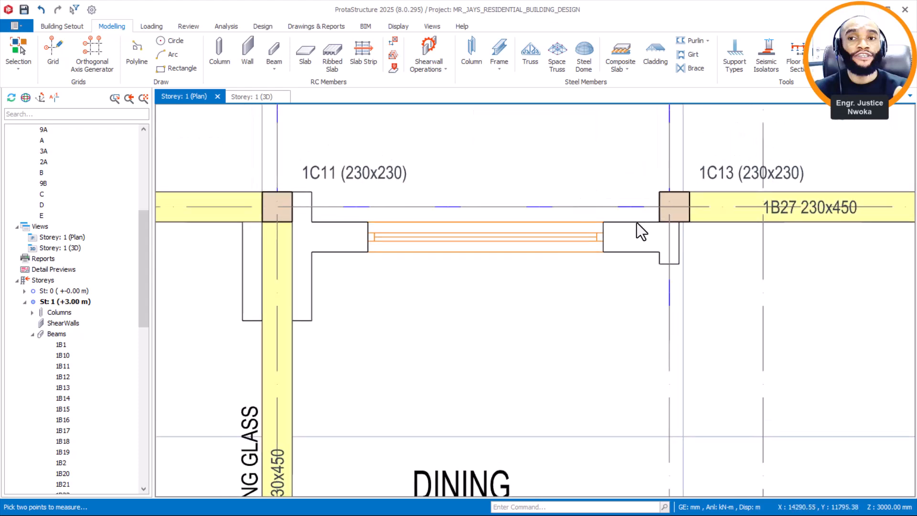
{"action": "left_click", "coordinate": [598, 205]}
{"action": "right_click", "coordinate": [592, 168]}
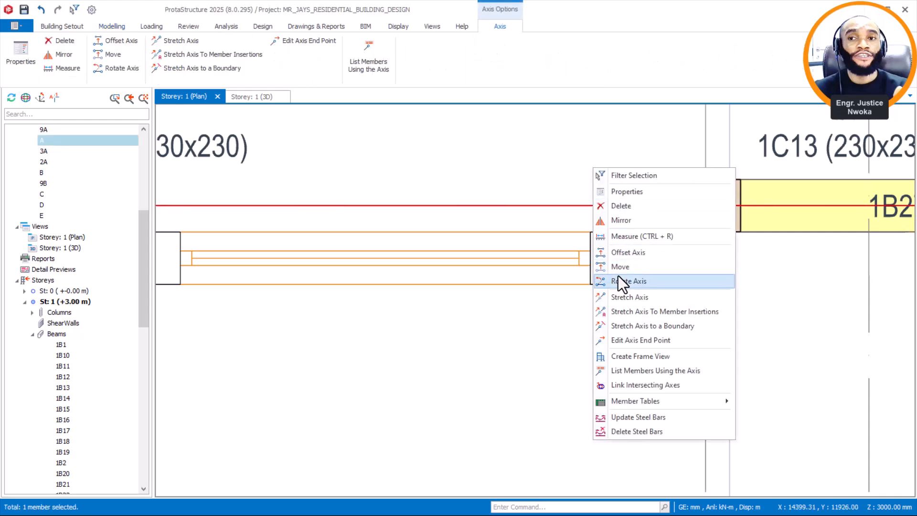
{"action": "left_click", "coordinate": [642, 258]}
{"action": "scroll", "coordinate": [595, 257], "scroll_direction": "up", "scroll_amount": 2}
{"action": "scroll", "coordinate": [595, 257], "scroll_direction": "up", "scroll_amount": 2}
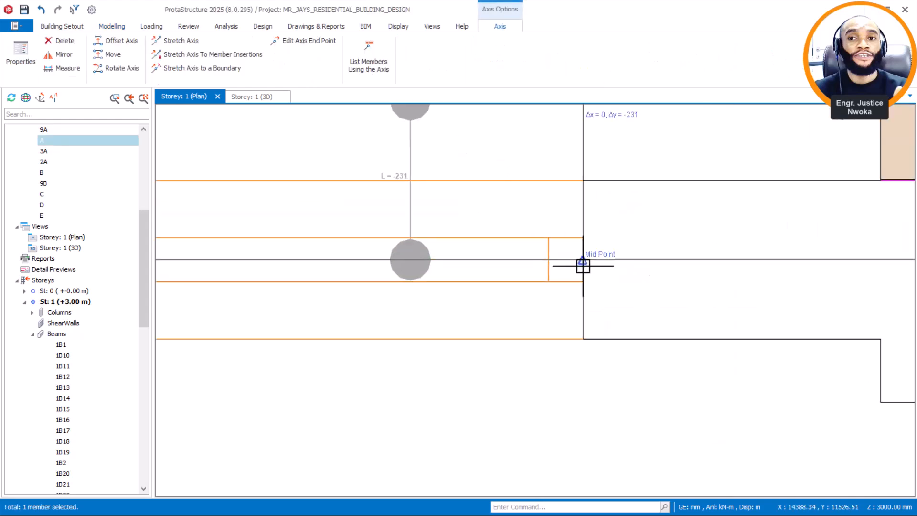
{"action": "left_click", "coordinate": [591, 262]}
{"action": "scroll", "coordinate": [678, 270], "scroll_direction": "down", "scroll_amount": 2}
{"action": "key", "text": "Escape"}
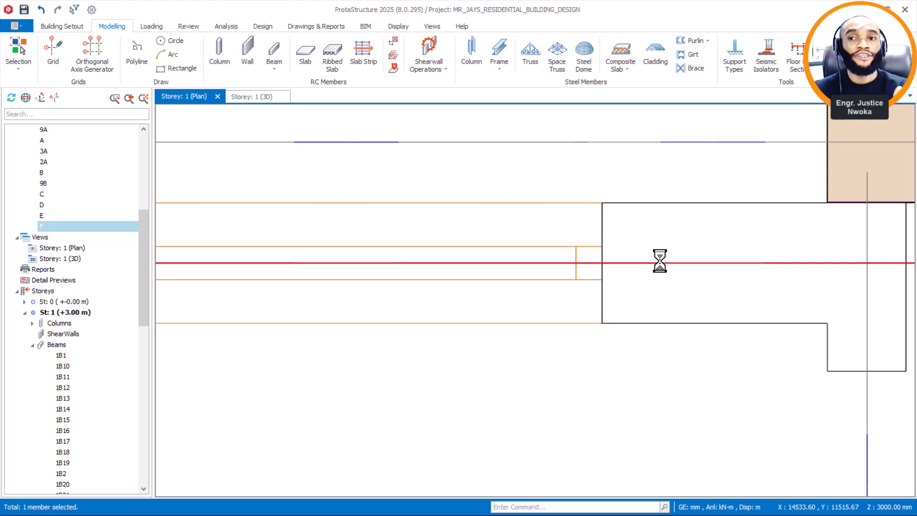
Stretch the axis 1 end of axis F back to the soft cook kitchen cabinet, between axes 4 and 5
{"action": "scroll", "coordinate": [660, 260], "scroll_direction": "down", "scroll_amount": 2}
{"action": "scroll", "coordinate": [699, 262], "scroll_direction": "down", "scroll_amount": 5}
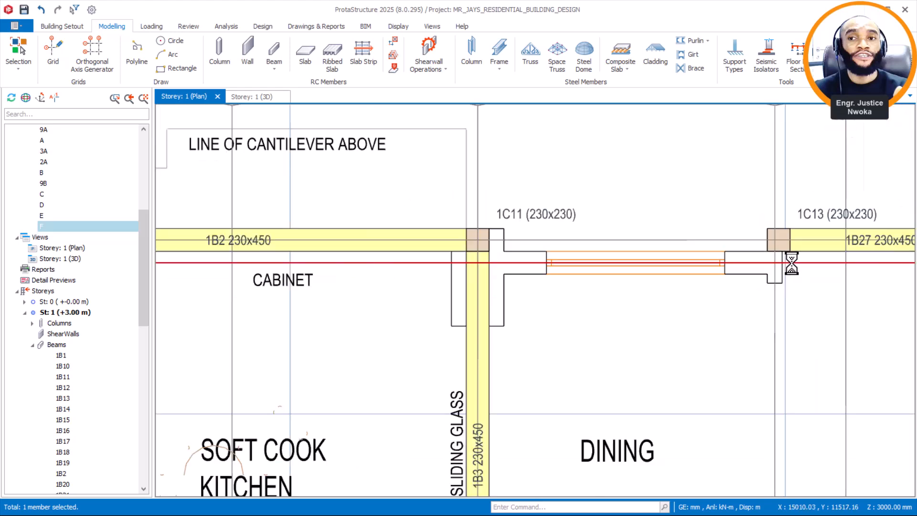
{"action": "scroll", "coordinate": [552, 288], "scroll_direction": "down", "scroll_amount": 3}
{"action": "middle_click_drag", "start_coordinate": [215, 295], "coordinate": [517, 286]}
{"action": "scroll", "coordinate": [324, 272], "scroll_direction": "up", "scroll_amount": 2}
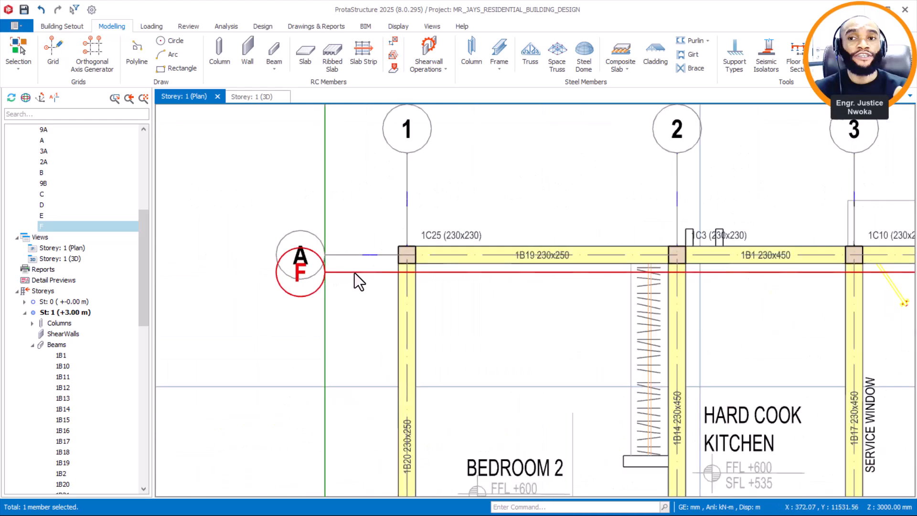
{"action": "right_click", "coordinate": [355, 273]}
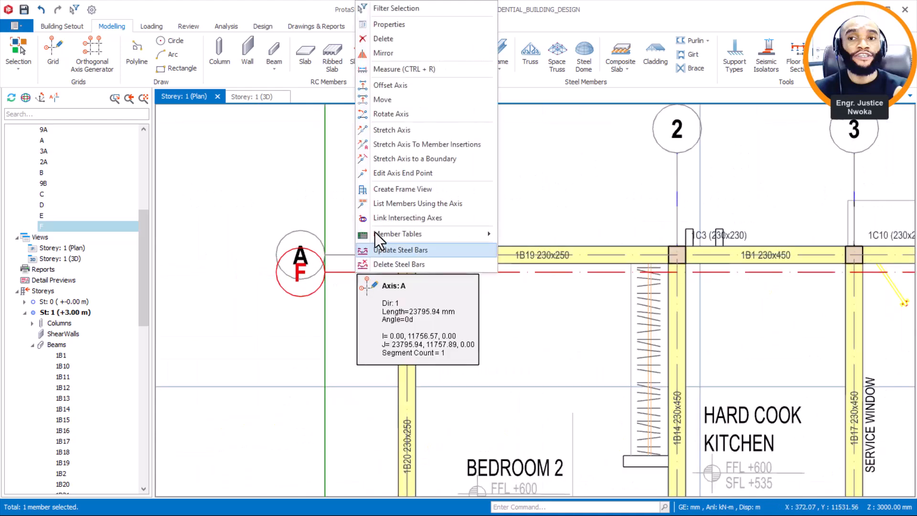
{"action": "left_click", "coordinate": [397, 132]}
{"action": "scroll", "coordinate": [299, 272], "scroll_direction": "down", "scroll_amount": 3}
{"action": "scroll", "coordinate": [588, 286], "scroll_direction": "up", "scroll_amount": 3}
{"action": "scroll", "coordinate": [428, 266], "scroll_direction": "up", "scroll_amount": 5}
{"action": "left_click", "coordinate": [503, 252]}
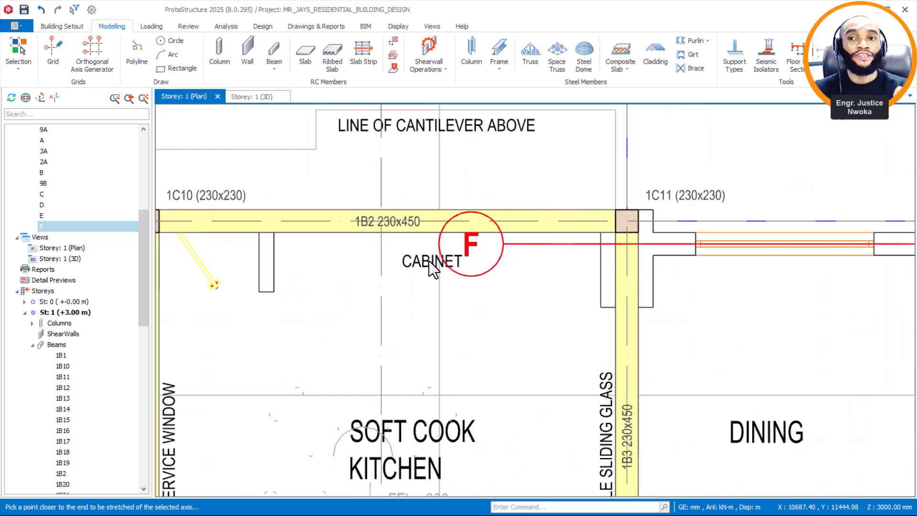
Stretch the axis 9 end of axis F back to just past axis 7, at the edge of the main lounge room
{"action": "scroll", "coordinate": [429, 261], "scroll_direction": "down", "scroll_amount": 3}
{"action": "scroll", "coordinate": [700, 266], "scroll_direction": "down", "scroll_amount": 1}
{"action": "middle_click_drag", "start_coordinate": [701, 267], "coordinate": [377, 268]}
{"action": "scroll", "coordinate": [377, 268], "scroll_direction": "down", "scroll_amount": 1}
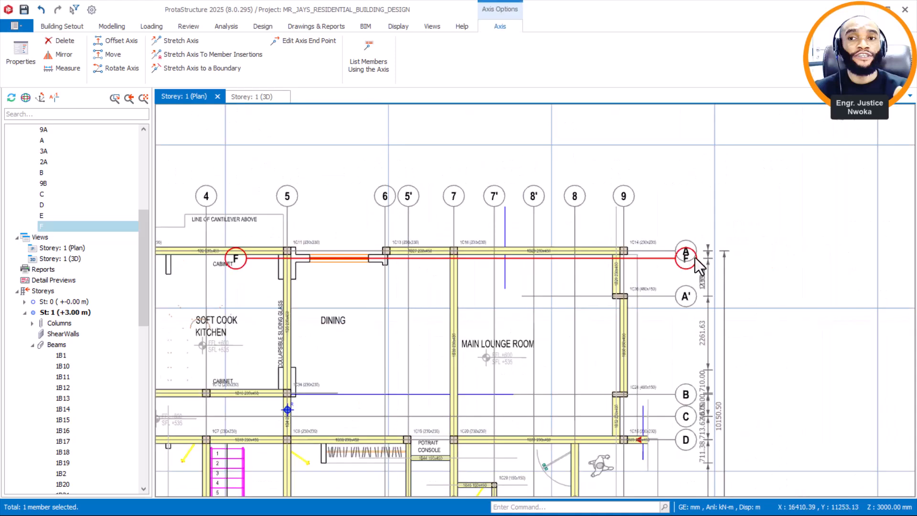
{"action": "scroll", "coordinate": [684, 271], "scroll_direction": "up", "scroll_amount": 1}
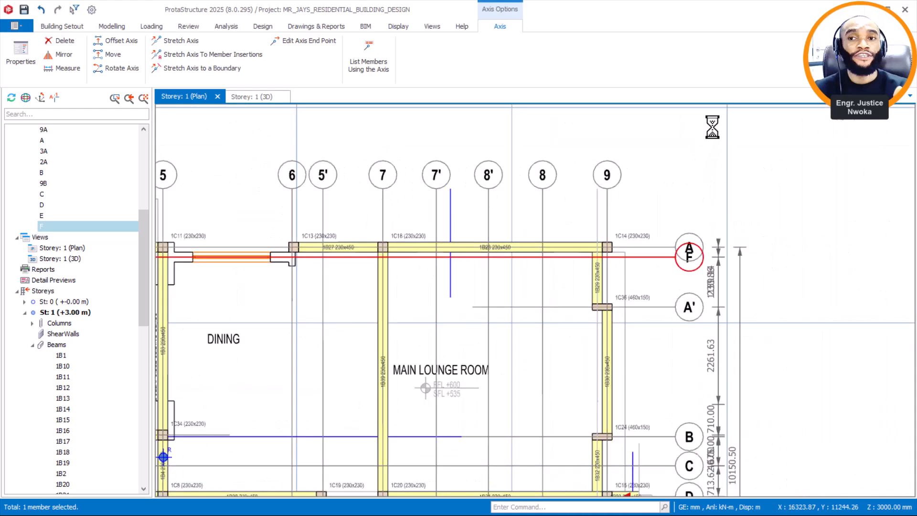
{"action": "right_click", "coordinate": [722, 140]}
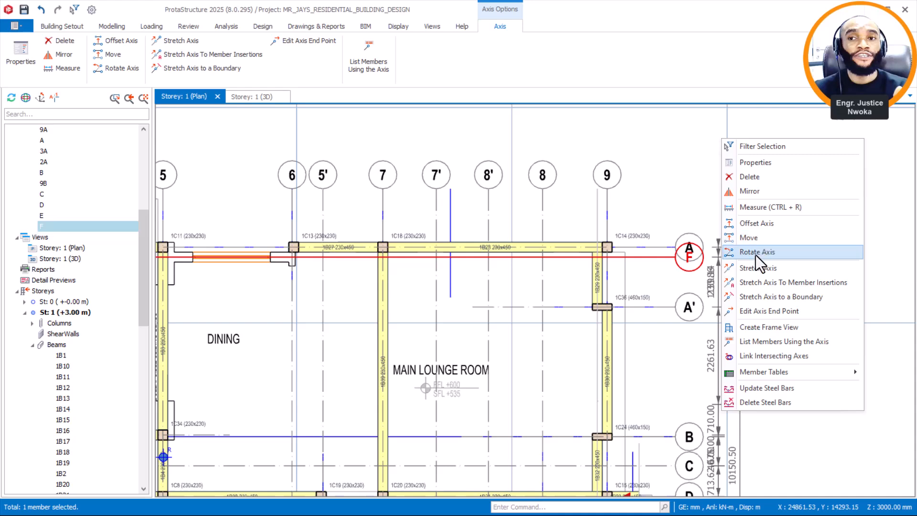
{"action": "left_click", "coordinate": [756, 268]}
{"action": "scroll", "coordinate": [696, 269], "scroll_direction": "up", "scroll_amount": 1}
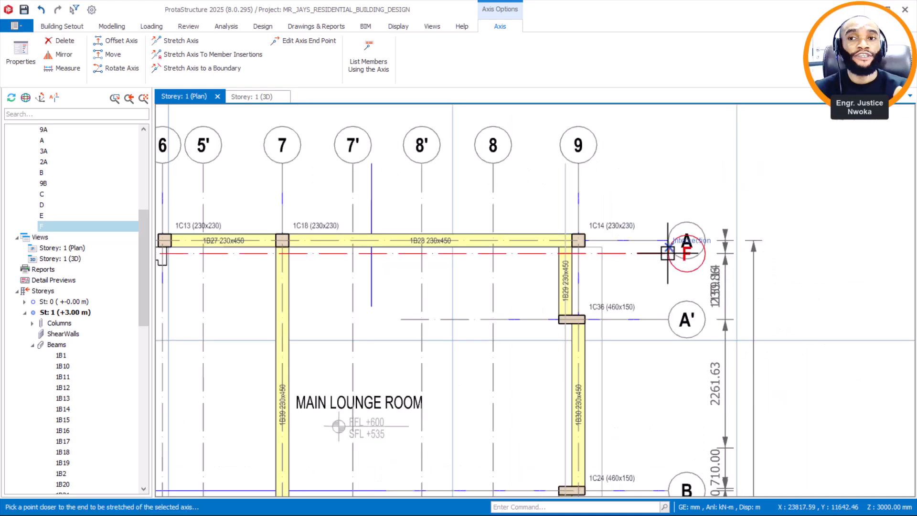
{"action": "scroll", "coordinate": [668, 252], "scroll_direction": "down", "scroll_amount": 2}
{"action": "scroll", "coordinate": [518, 259], "scroll_direction": "up", "scroll_amount": 4}
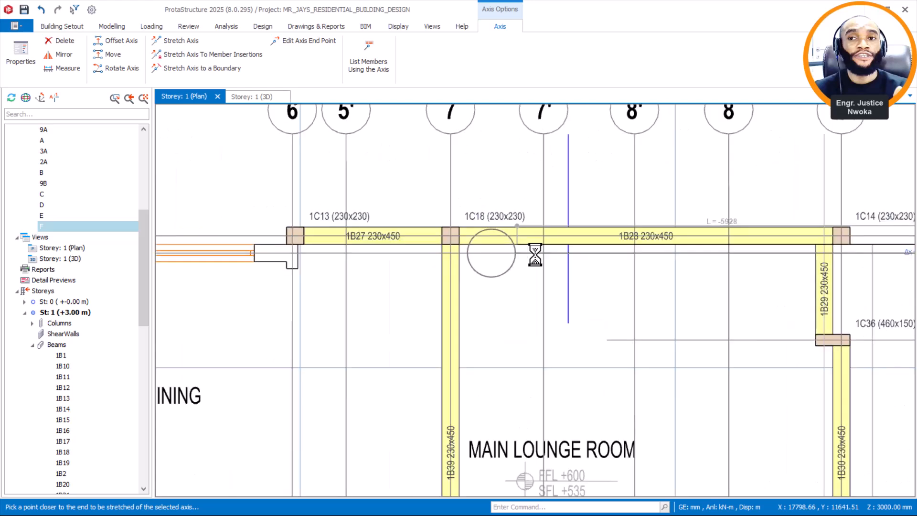
{"action": "left_click", "coordinate": [439, 265]}
{"action": "middle_click_drag", "start_coordinate": [429, 263], "coordinate": [680, 252]}
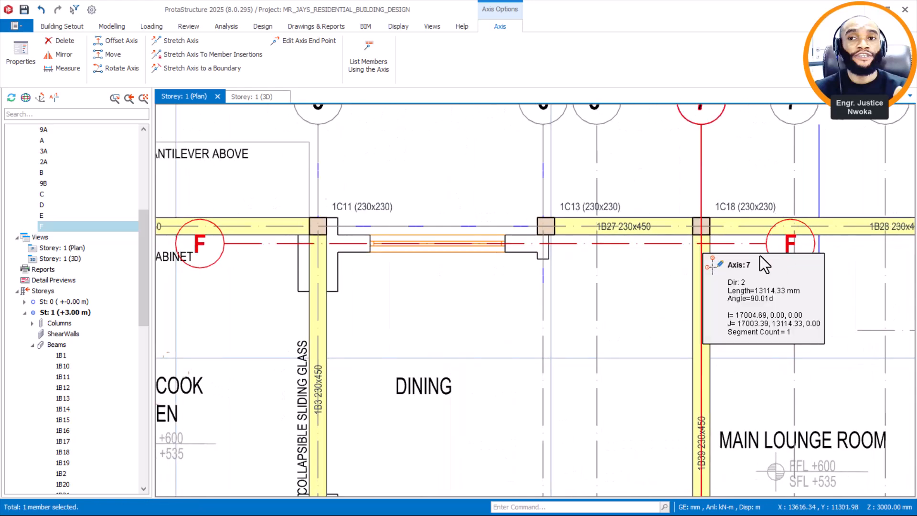
{"action": "scroll", "coordinate": [584, 249], "scroll_direction": "up", "scroll_amount": 1}
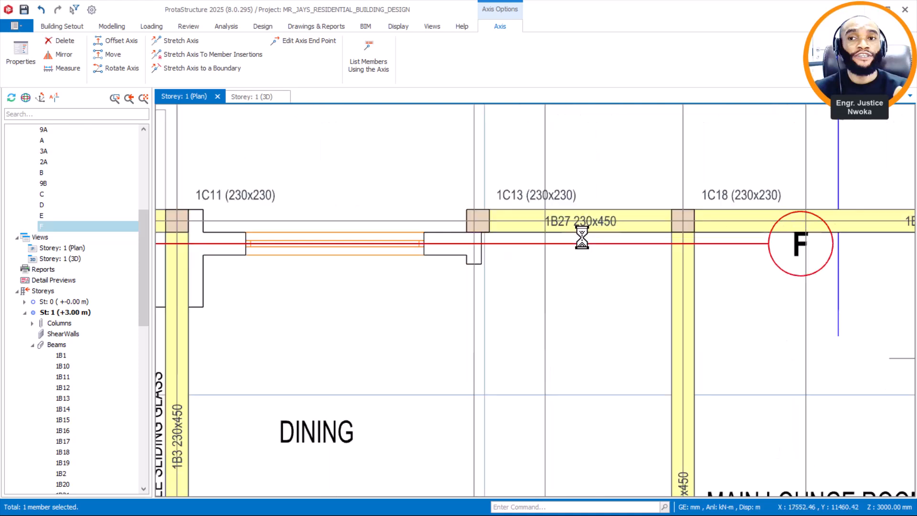
Stretch the lounge-side end of axis F back to between columns 1C13 and 1C18
{"action": "right_click", "coordinate": [649, 164]}
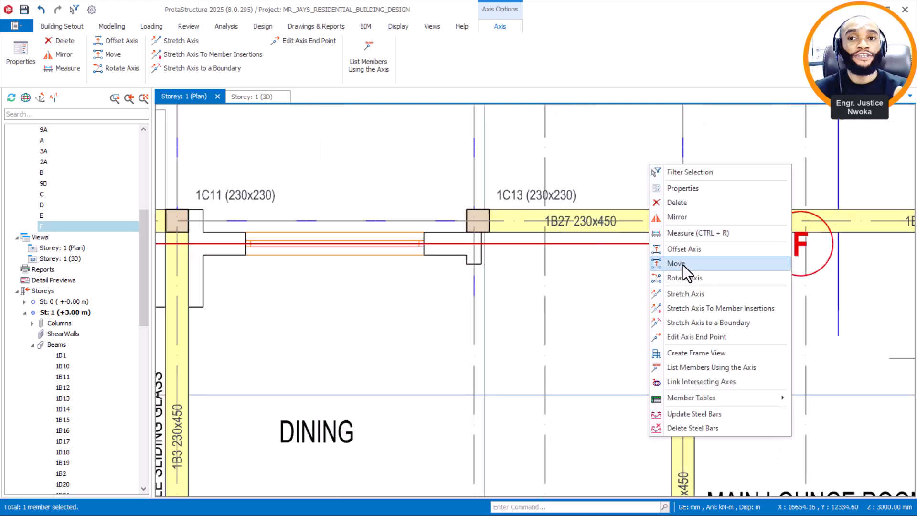
{"action": "left_click", "coordinate": [695, 292]}
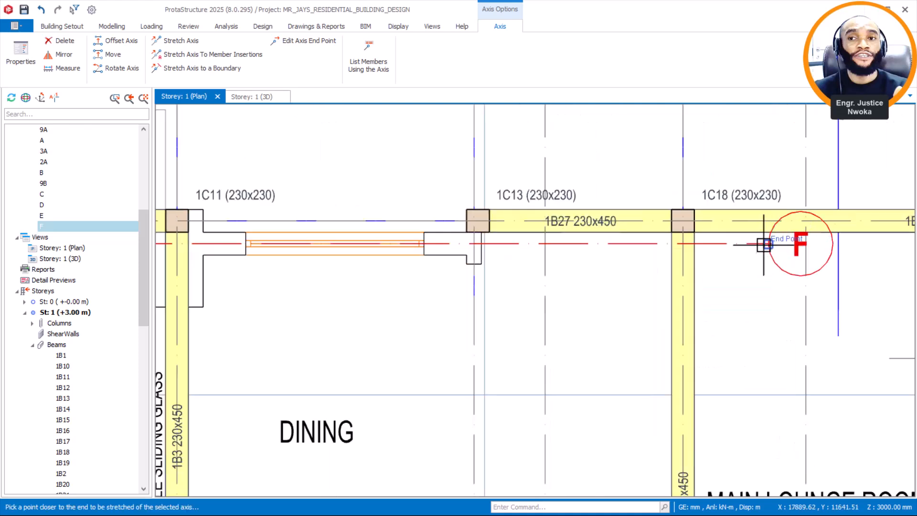
{"action": "left_click", "coordinate": [610, 265]}
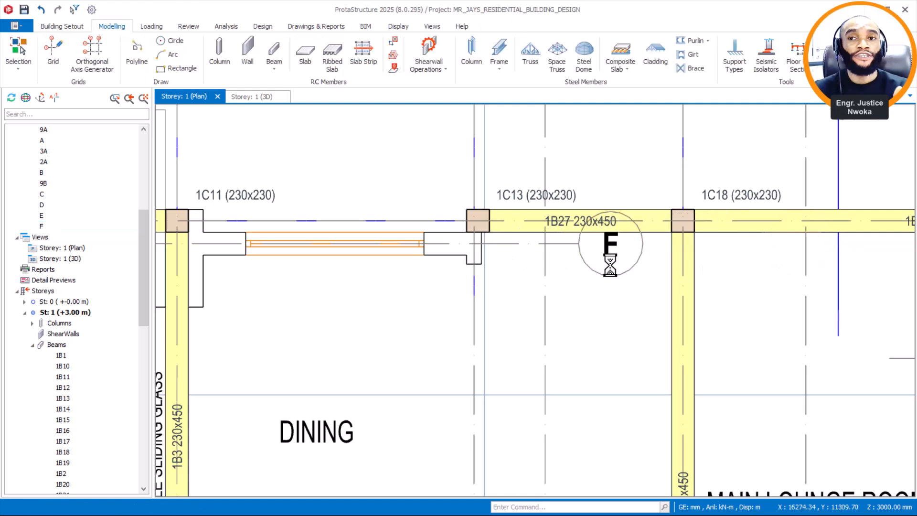
Make axis F a hidden axis, remove the label bubbles at both its ends, and update its properties
{"action": "middle_click_drag", "start_coordinate": [581, 270], "coordinate": [696, 270]}
{"action": "scroll", "coordinate": [702, 268], "scroll_direction": "down", "scroll_amount": 2}
{"action": "middle_click_drag", "start_coordinate": [593, 269], "coordinate": [688, 247]}
{"action": "scroll", "coordinate": [707, 246], "scroll_direction": "up", "scroll_amount": 1}
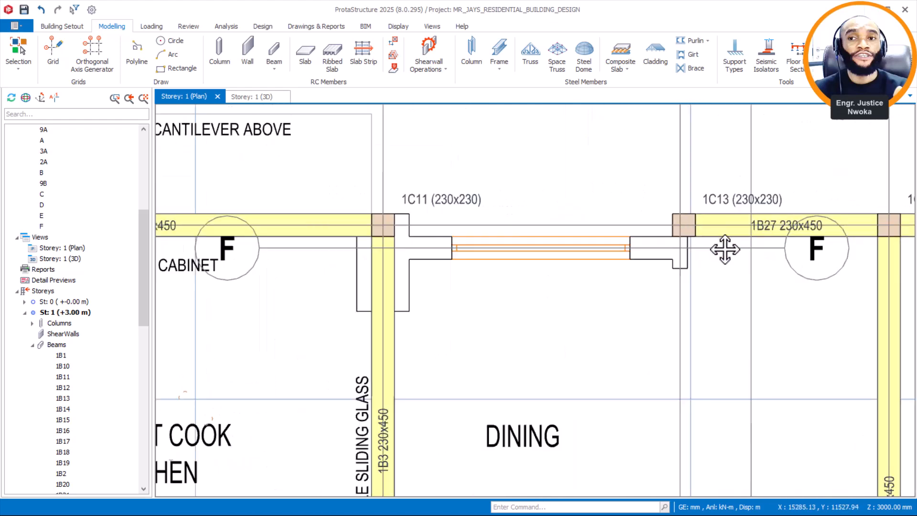
{"action": "left_click", "coordinate": [724, 249]}
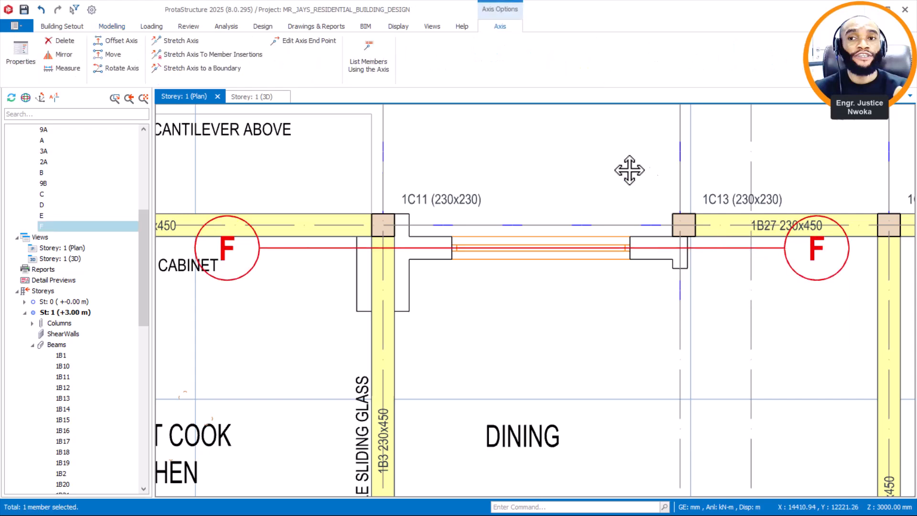
{"action": "right_click", "coordinate": [731, 249]}
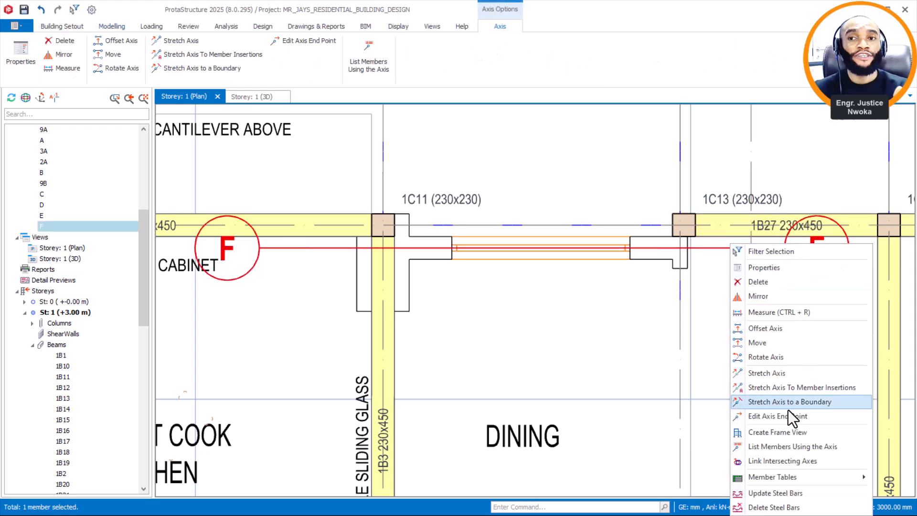
{"action": "left_click", "coordinate": [781, 268]}
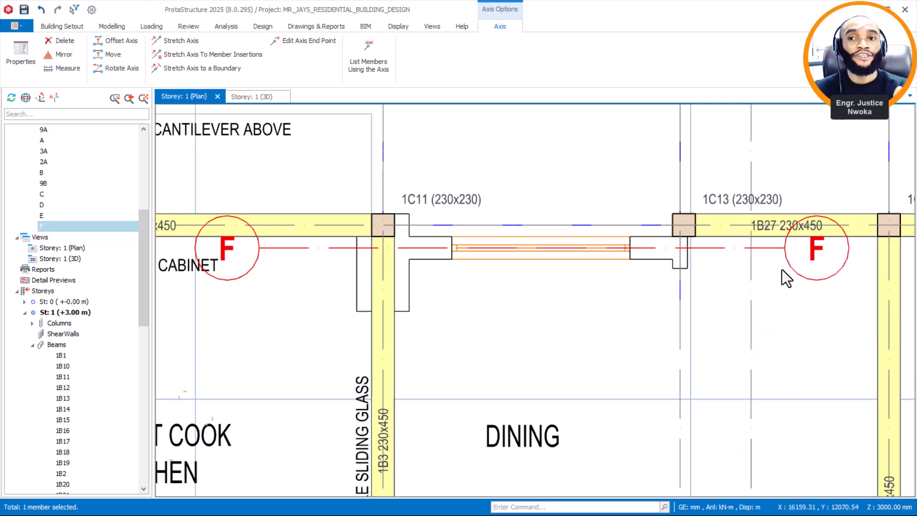
{"action": "left_click", "coordinate": [878, 268]}
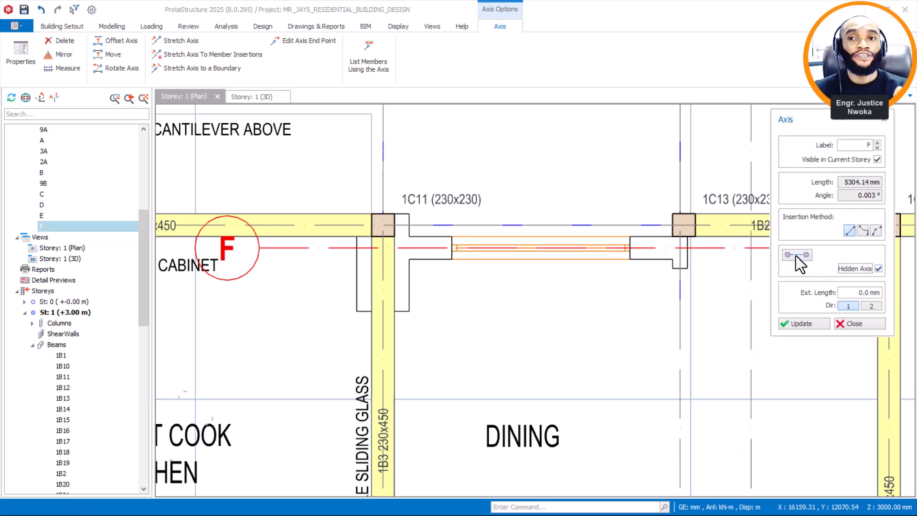
{"action": "left_click", "coordinate": [798, 323]}
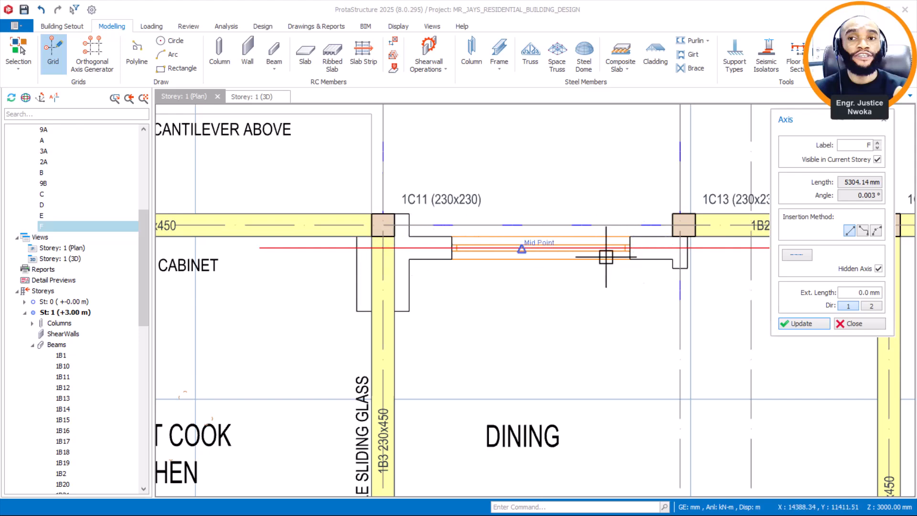
{"action": "left_click", "coordinate": [864, 323]}
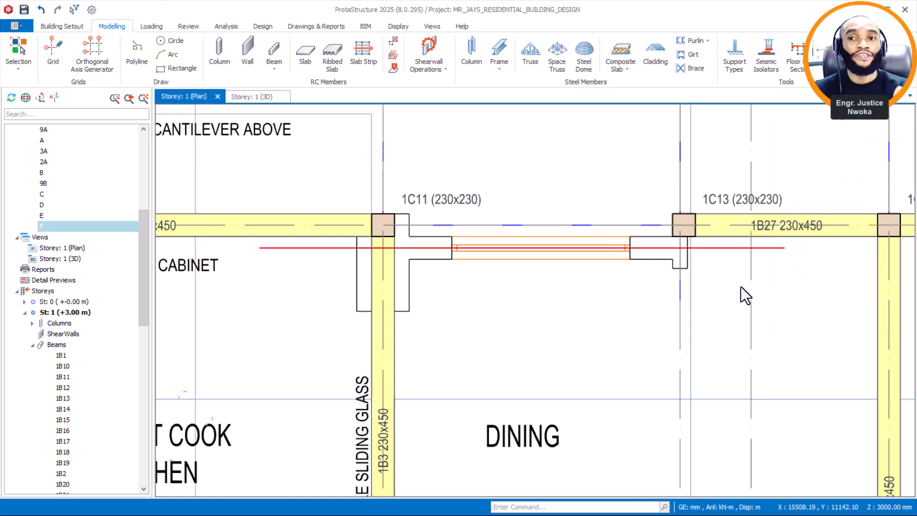
Switch to the AutoCAD drawing JAYs_RESIDENTIAL BUILDING WITH COLUMNS and locate the column between the dining window and the main lounge room
{"action": "scroll", "coordinate": [700, 250], "scroll_direction": "down", "scroll_amount": 1}
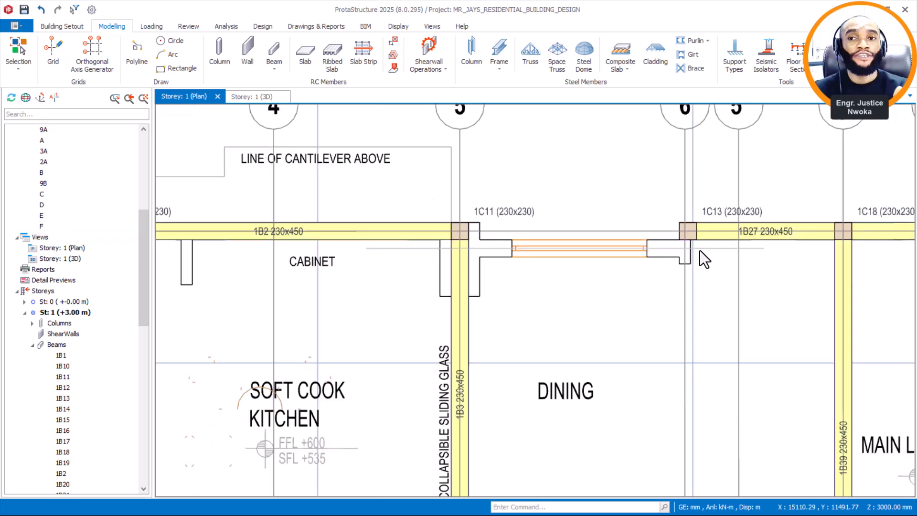
{"action": "scroll", "coordinate": [597, 224], "scroll_direction": "up", "scroll_amount": 4}
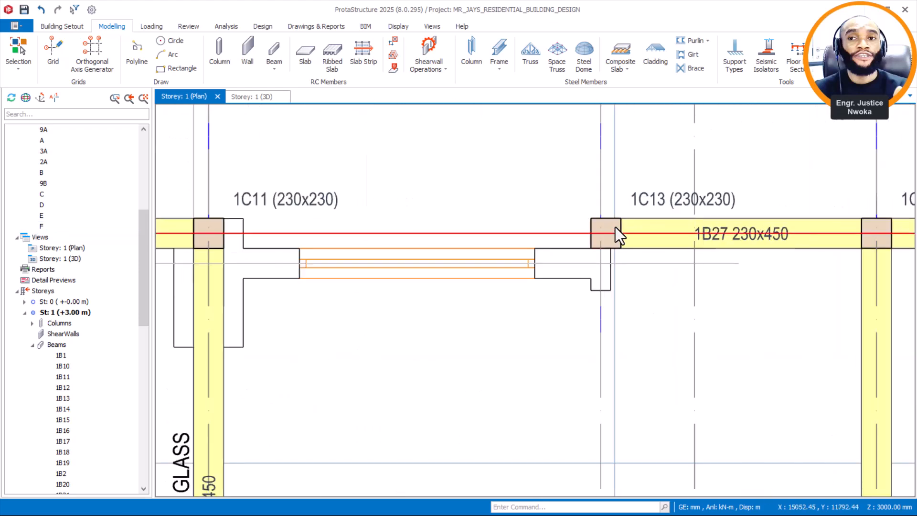
{"action": "scroll", "coordinate": [597, 230], "scroll_direction": "down", "scroll_amount": 2}
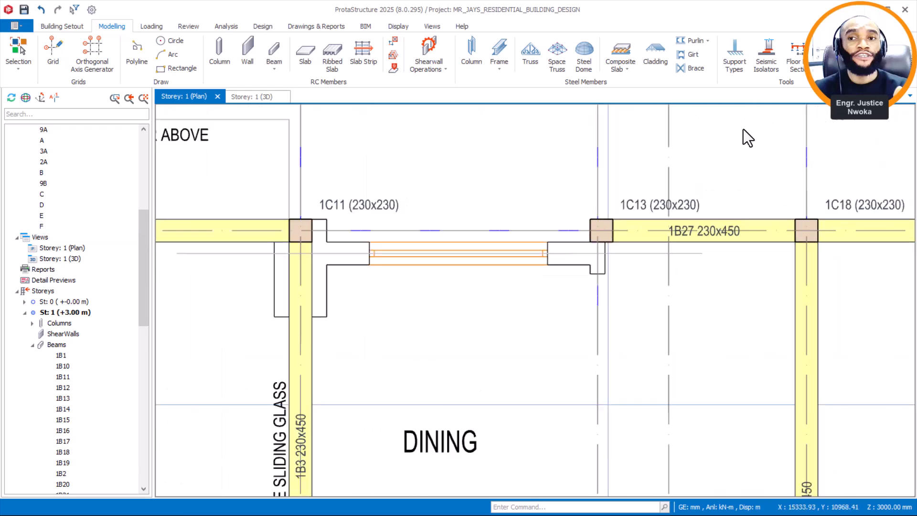
{"action": "key", "text": "super+d"}
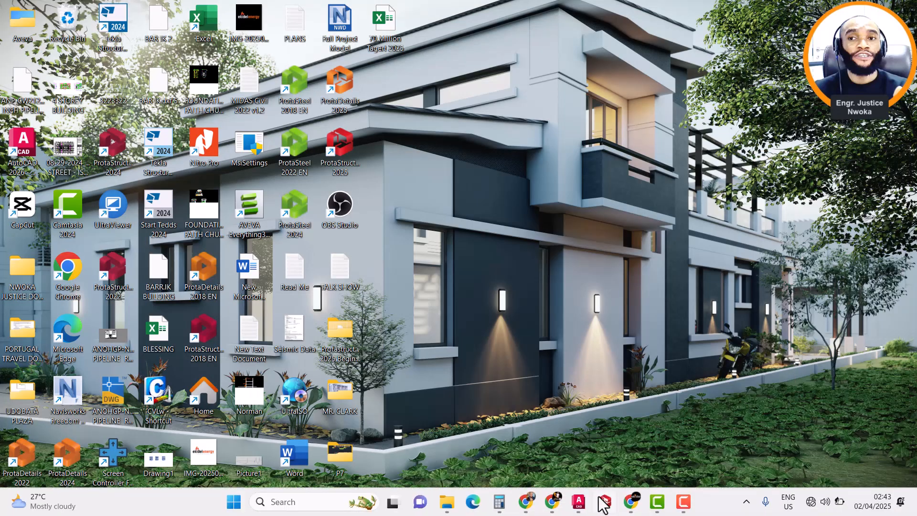
{"action": "mouse_move", "coordinate": [584, 508]}
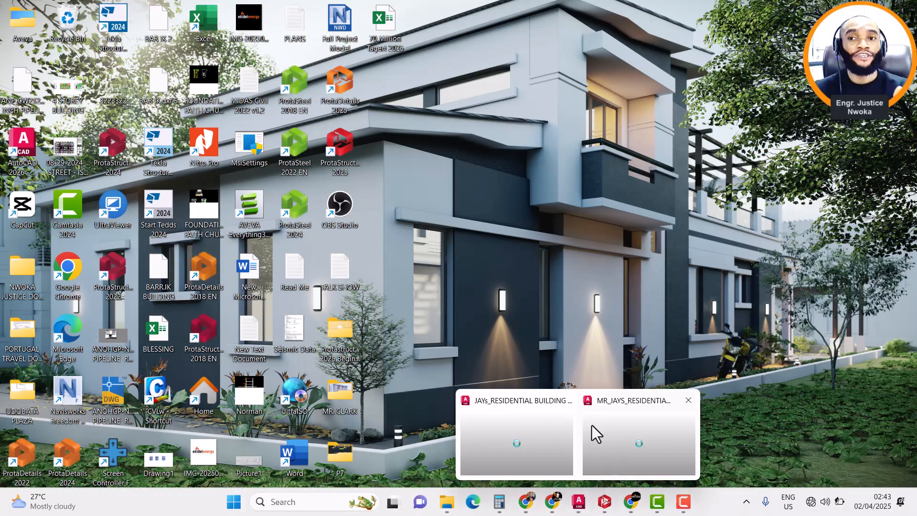
{"action": "left_click", "coordinate": [548, 436]}
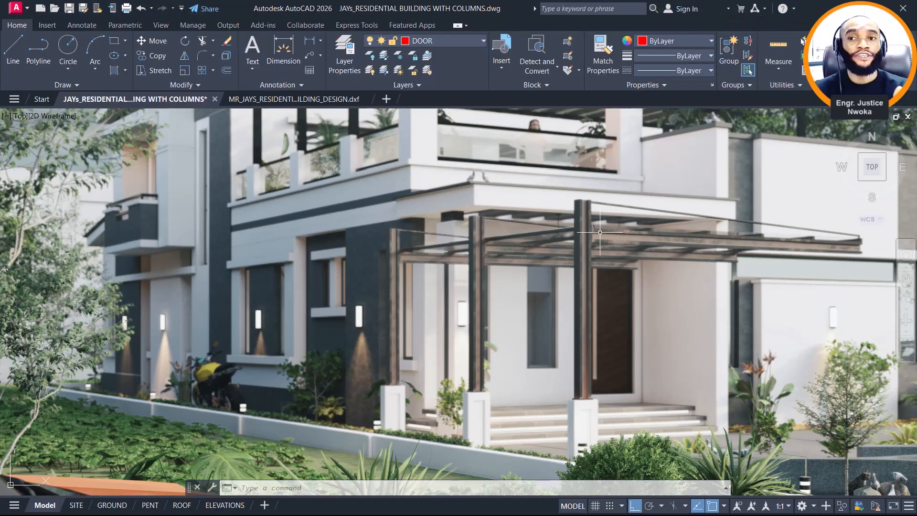
{"action": "scroll", "coordinate": [603, 233], "scroll_direction": "down", "scroll_amount": 2}
{"action": "scroll", "coordinate": [679, 216], "scroll_direction": "down", "scroll_amount": 4}
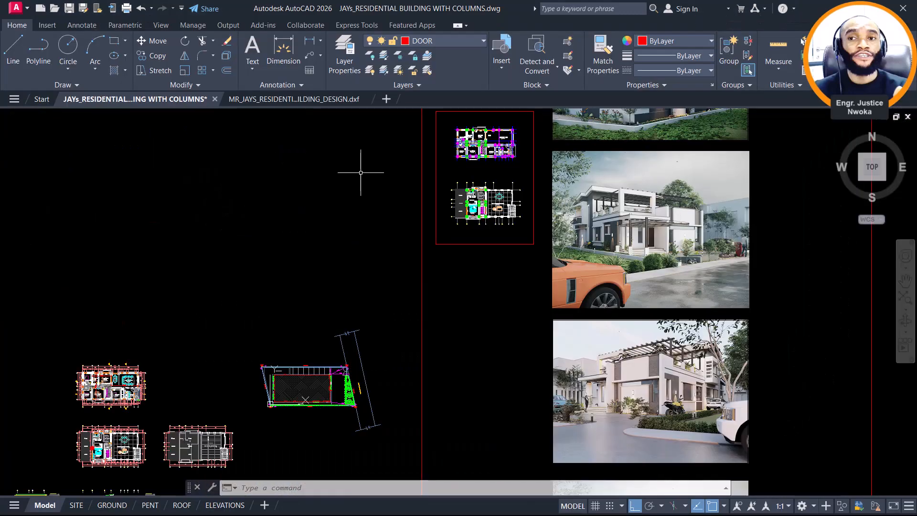
{"action": "scroll", "coordinate": [498, 128], "scroll_direction": "up", "scroll_amount": 8}
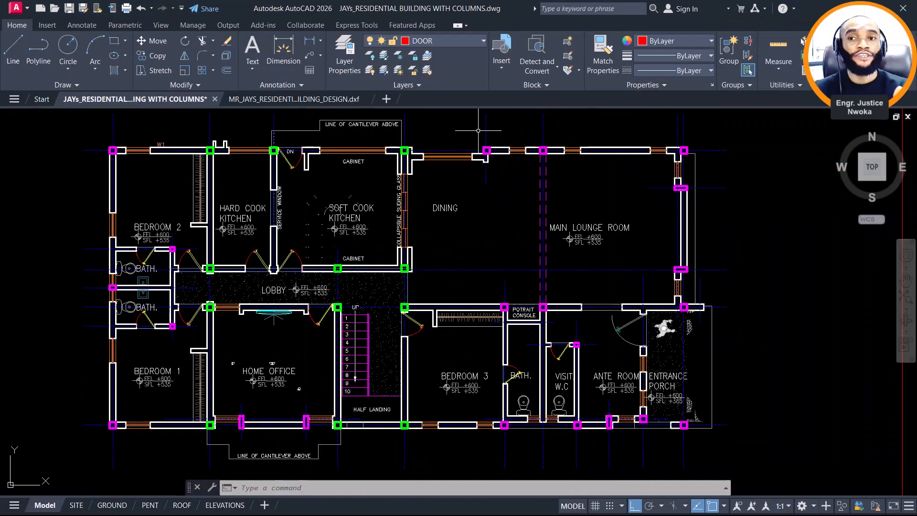
{"action": "scroll", "coordinate": [492, 168], "scroll_direction": "up", "scroll_amount": 2}
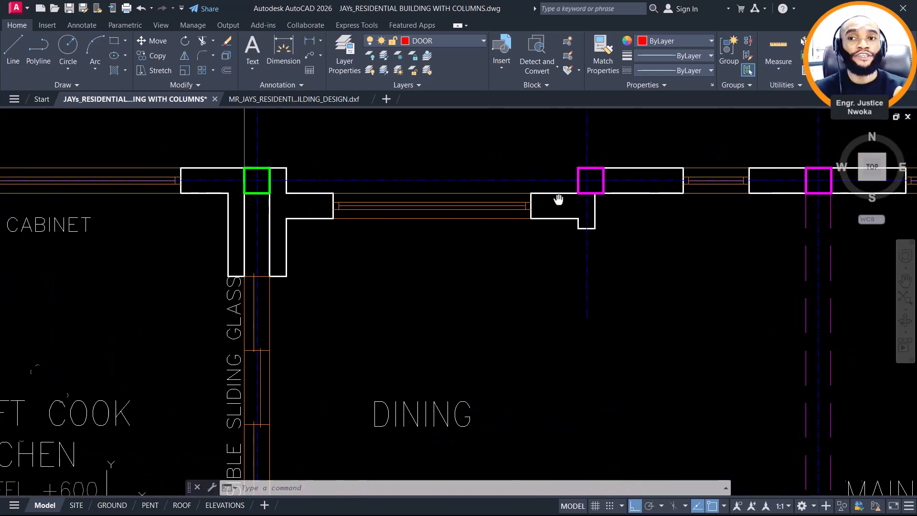
{"action": "scroll", "coordinate": [626, 190], "scroll_direction": "up", "scroll_amount": 2}
Narrow the column beside the dining window by stretching its lounge-side edge in to the outer face of the wall stub
{"action": "left_click", "coordinate": [590, 184]}
{"action": "scroll", "coordinate": [589, 181], "scroll_direction": "up", "scroll_amount": 2}
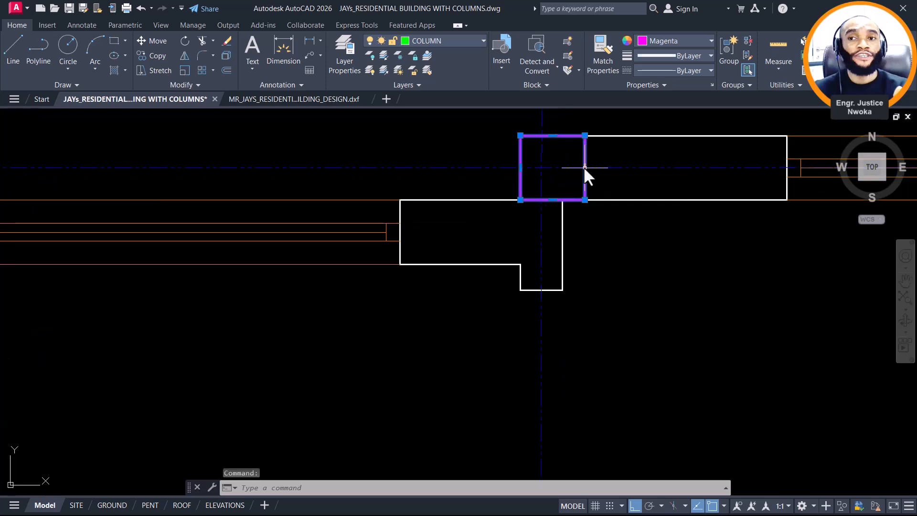
{"action": "left_click", "coordinate": [585, 167]}
{"action": "scroll", "coordinate": [552, 181], "scroll_direction": "up", "scroll_amount": 3}
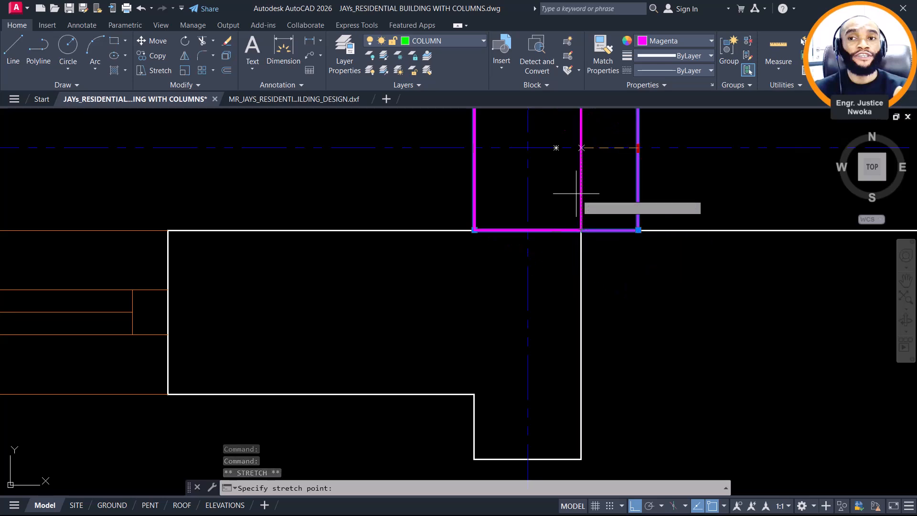
{"action": "key", "text": "Escape"}
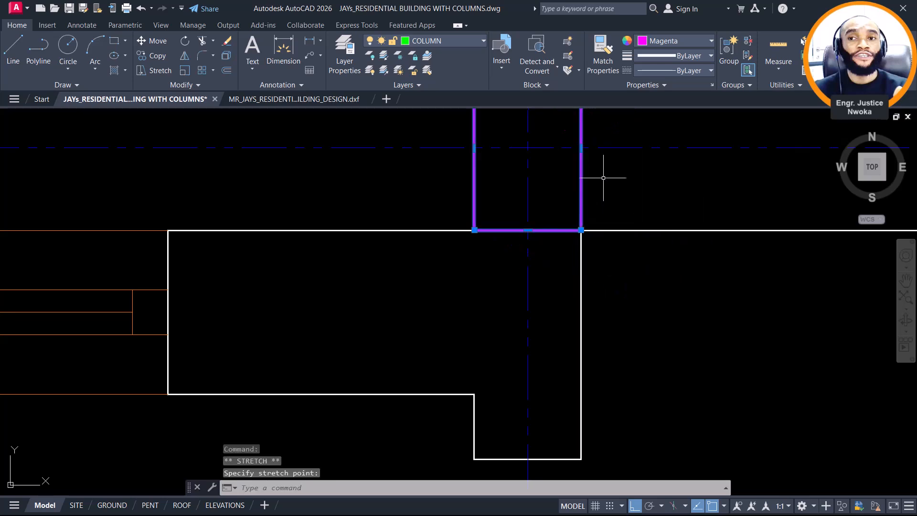
{"action": "scroll", "coordinate": [607, 180], "scroll_direction": "down", "scroll_amount": 5}
{"action": "key", "text": "Escape"}
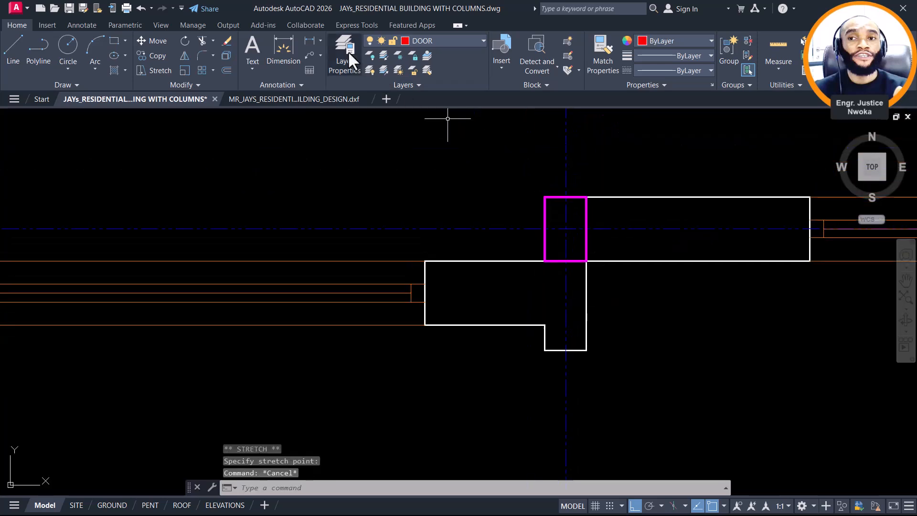
Measure the narrowed column's width between its upper corners with a linear dimension, without placing the dimension
{"action": "left_click", "coordinate": [310, 41]}
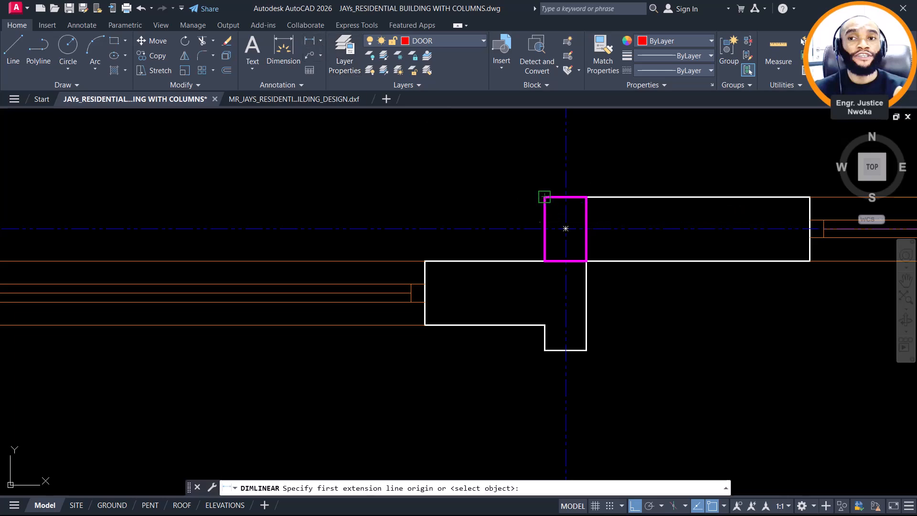
{"action": "left_click", "coordinate": [544, 197]}
{"action": "left_click", "coordinate": [586, 196]}
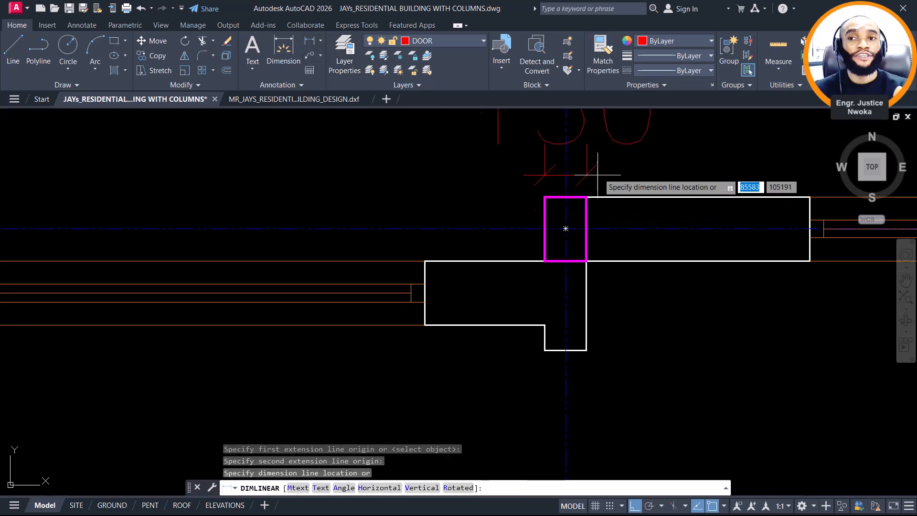
{"action": "scroll", "coordinate": [597, 182], "scroll_direction": "down", "scroll_amount": 2}
{"action": "key", "text": "Escape"}
Lengthen the column by stretching its lower edge 230 mm down to the lower face of the dining window wall
{"action": "left_click", "coordinate": [590, 204]}
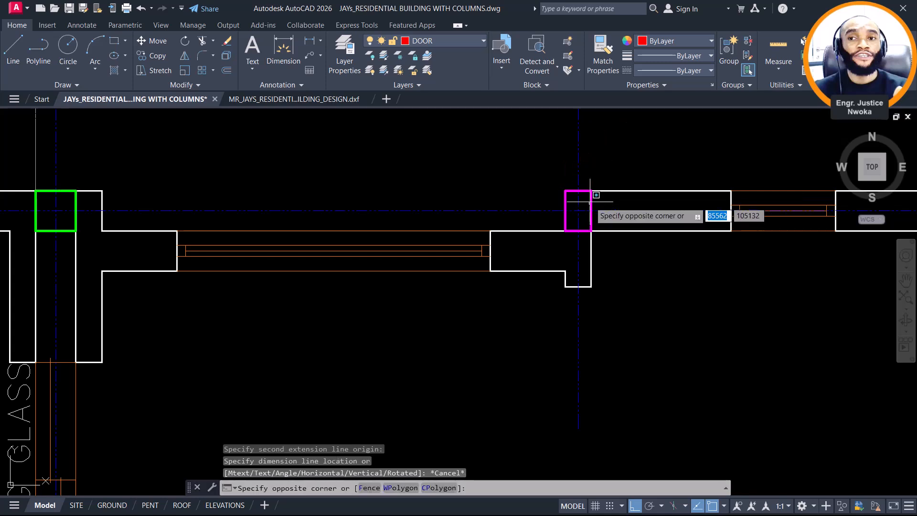
{"action": "left_click", "coordinate": [591, 200]}
{"action": "left_click", "coordinate": [592, 201]}
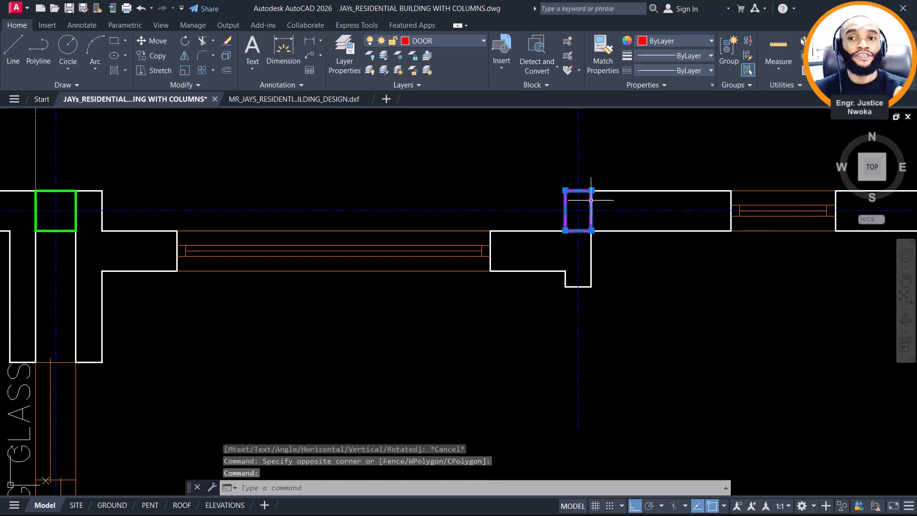
{"action": "left_click", "coordinate": [578, 231]}
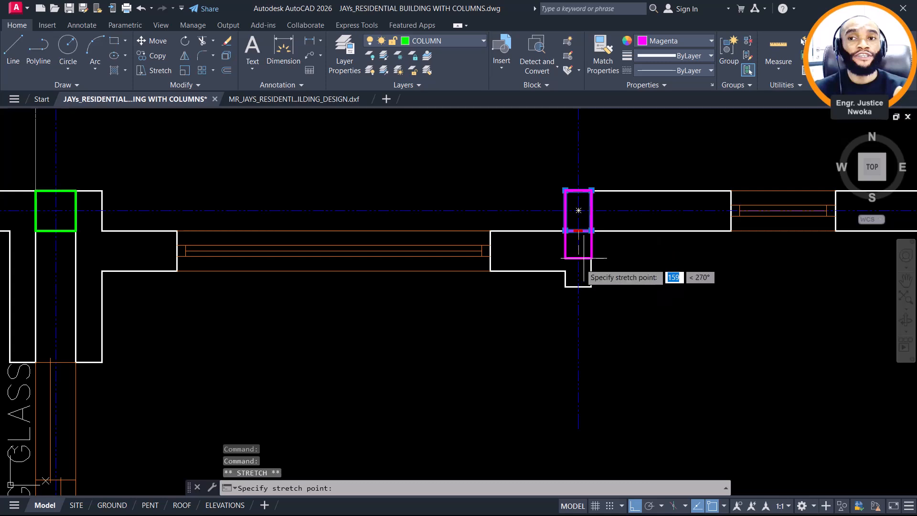
{"action": "scroll", "coordinate": [580, 203], "scroll_direction": "up", "scroll_amount": 4}
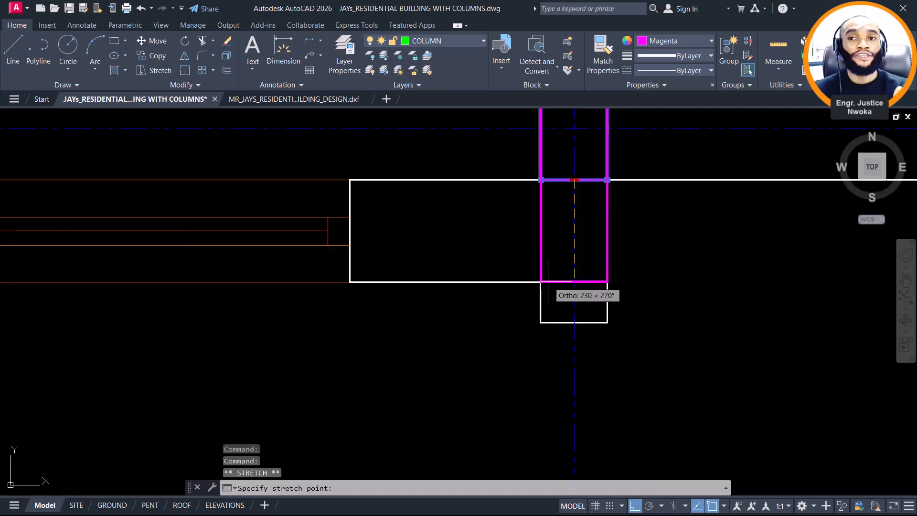
{"action": "scroll", "coordinate": [544, 282], "scroll_direction": "up", "scroll_amount": 2}
{"action": "scroll", "coordinate": [545, 282], "scroll_direction": "up", "scroll_amount": 2}
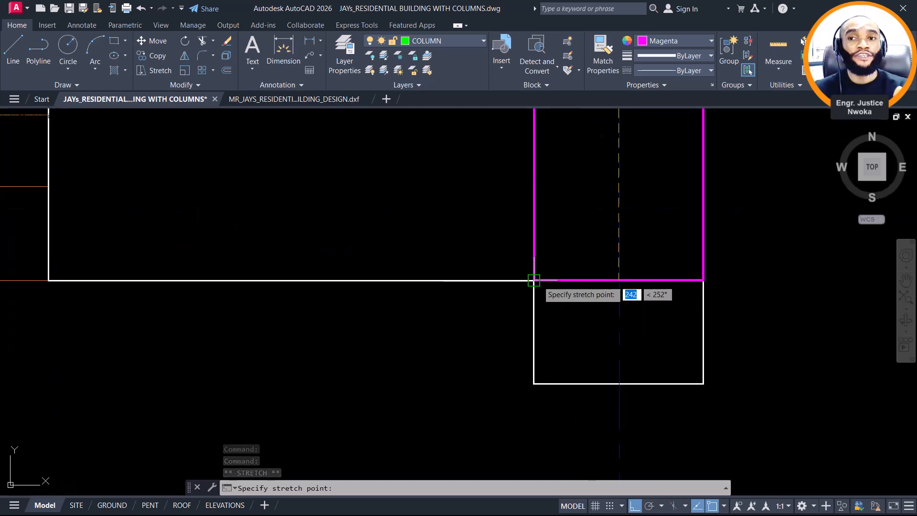
{"action": "left_click", "coordinate": [558, 280]}
{"action": "scroll", "coordinate": [563, 271], "scroll_direction": "up", "scroll_amount": 4}
{"action": "scroll", "coordinate": [487, 282], "scroll_direction": "down", "scroll_amount": 5}
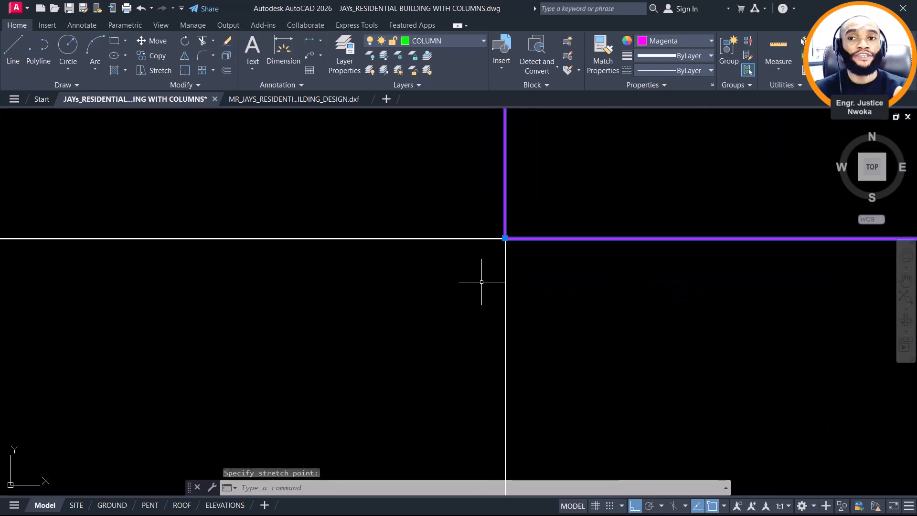
{"action": "middle_click_drag", "start_coordinate": [606, 244], "coordinate": [592, 267]}
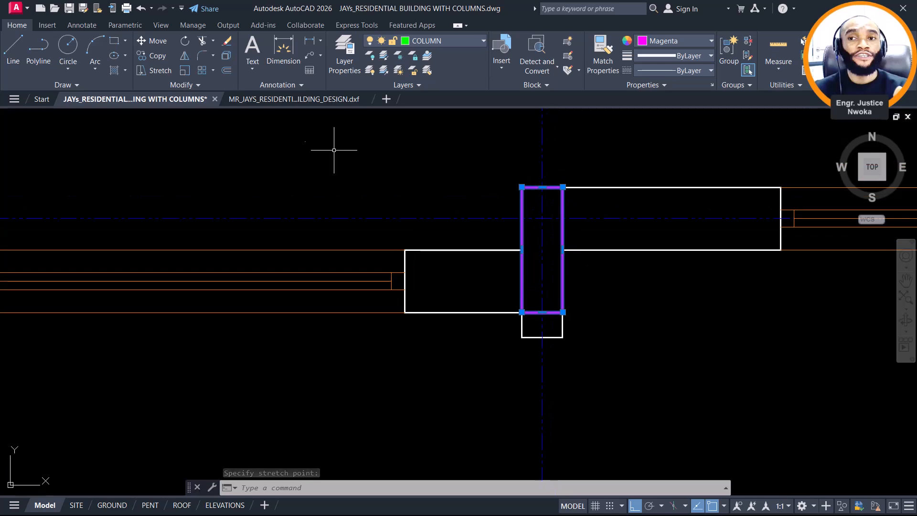
{"action": "key", "text": "Escape"}
Measure the lengthened column's depth between its two lounge-side corners with a linear dimension, without placing the dimension
{"action": "type", "text": "dli"}
{"action": "key", "text": "Return"}
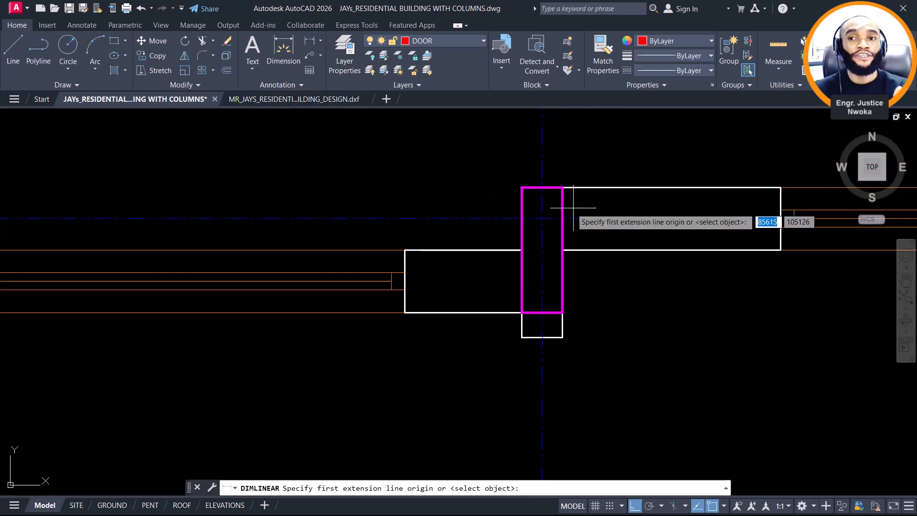
{"action": "scroll", "coordinate": [574, 207], "scroll_direction": "up", "scroll_amount": 2}
{"action": "left_click", "coordinate": [556, 176]}
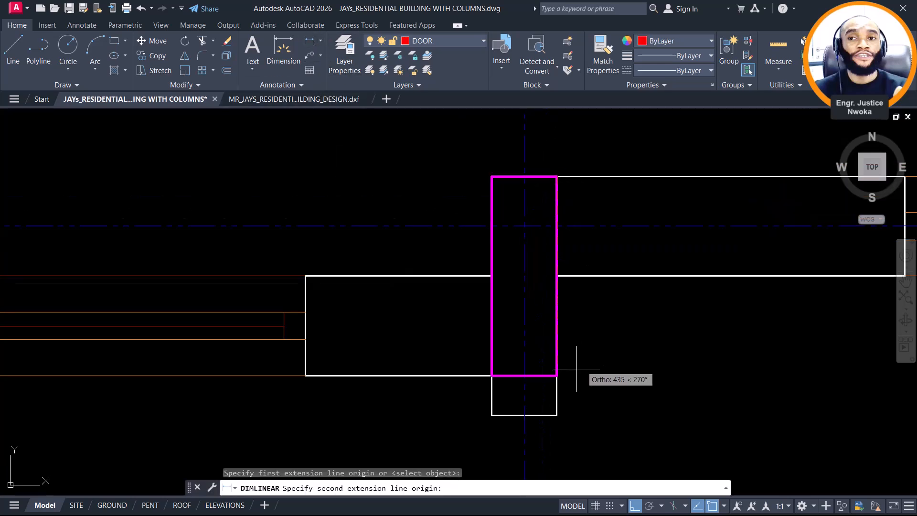
{"action": "left_click", "coordinate": [557, 376]}
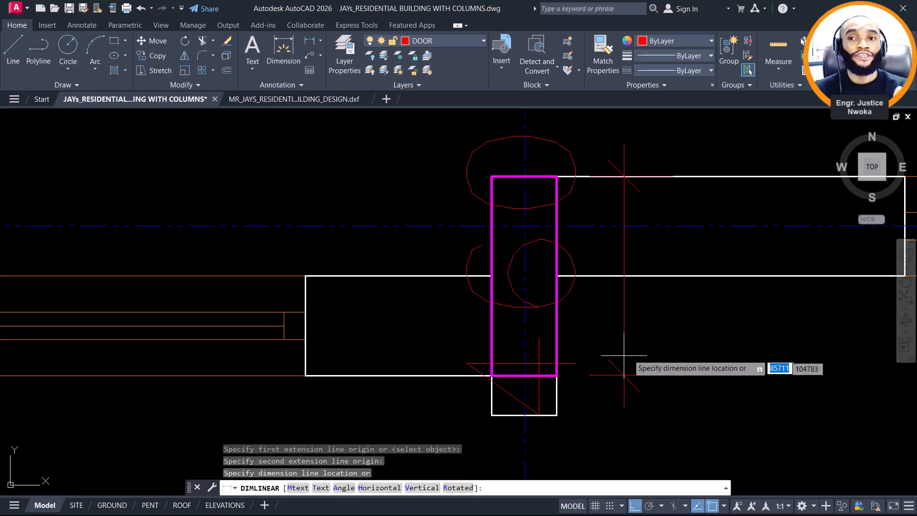
{"action": "key", "text": "Escape"}
Measure the distance from the midpoint of the column's lower edge up to the horizontal grid line, without placing the dimension
{"action": "key", "text": "Return"}
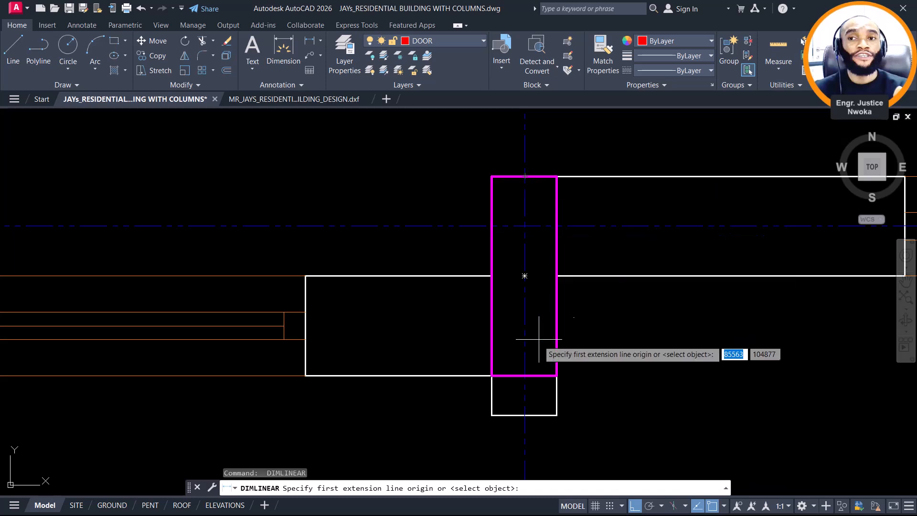
{"action": "left_click", "coordinate": [525, 376]}
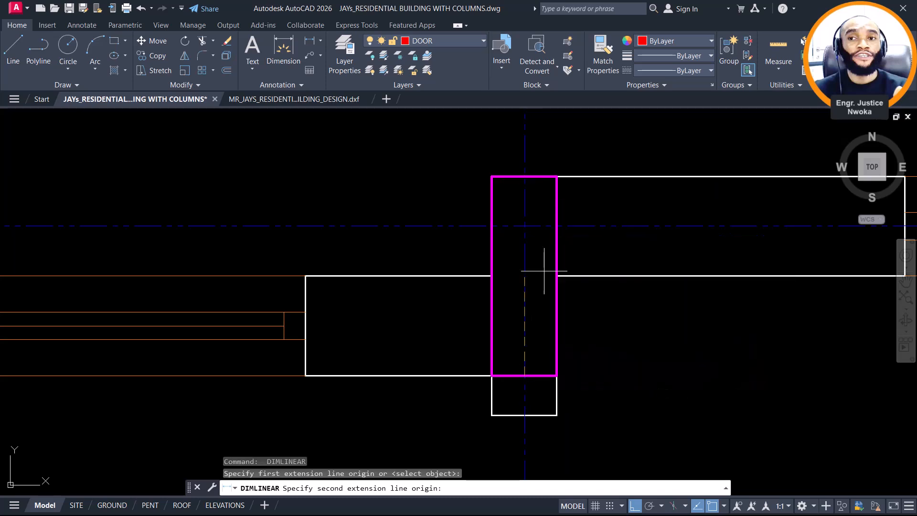
{"action": "left_click", "coordinate": [525, 225]}
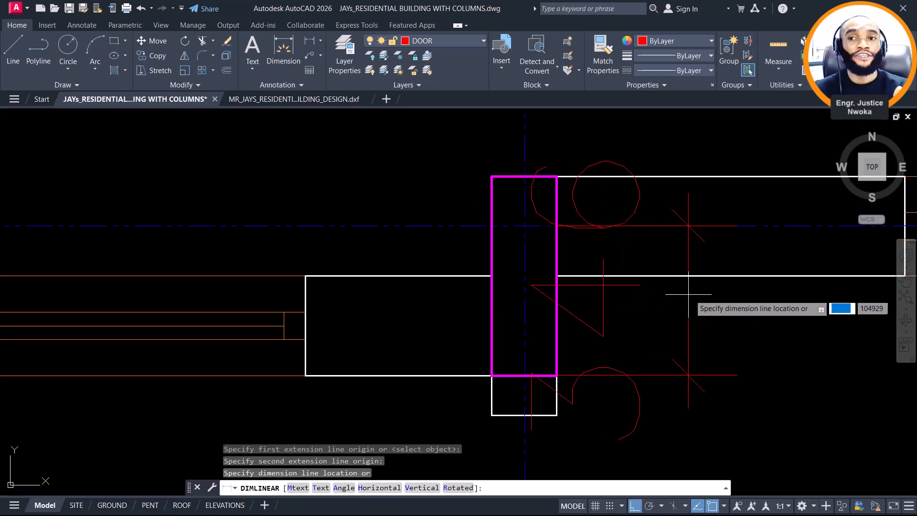
{"action": "key", "text": "Escape"}
Measure the distance from the midpoint of the column's upper edge down to the horizontal grid line with a linear dimension
{"action": "key", "text": "space"}
{"action": "scroll", "coordinate": [537, 176], "scroll_direction": "up", "scroll_amount": 2}
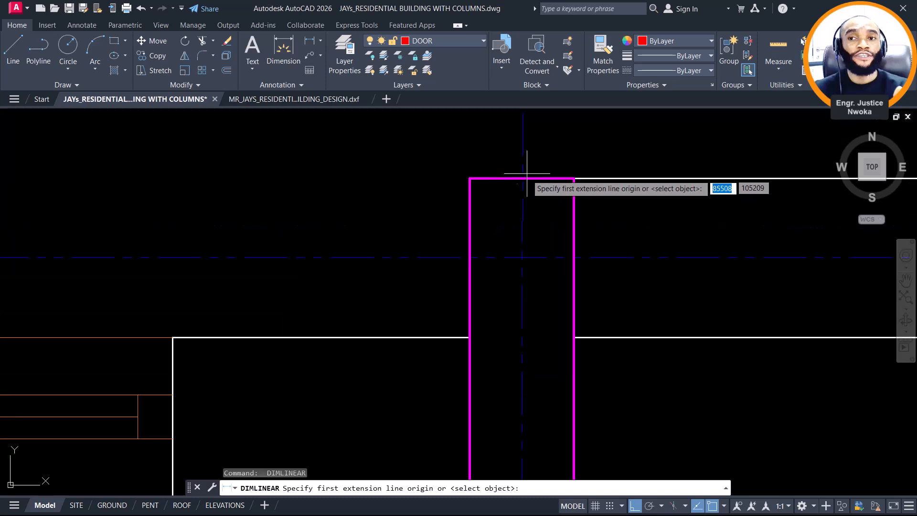
{"action": "left_click", "coordinate": [522, 338]}
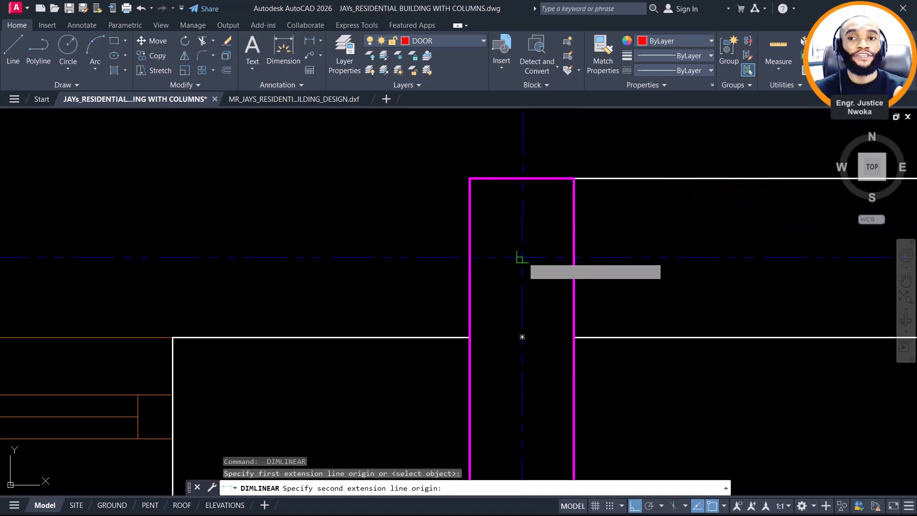
{"action": "left_click", "coordinate": [522, 257]}
{"action": "scroll", "coordinate": [372, 260], "scroll_direction": "down", "scroll_amount": 4}
{"action": "scroll", "coordinate": [372, 259], "scroll_direction": "down", "scroll_amount": 2}
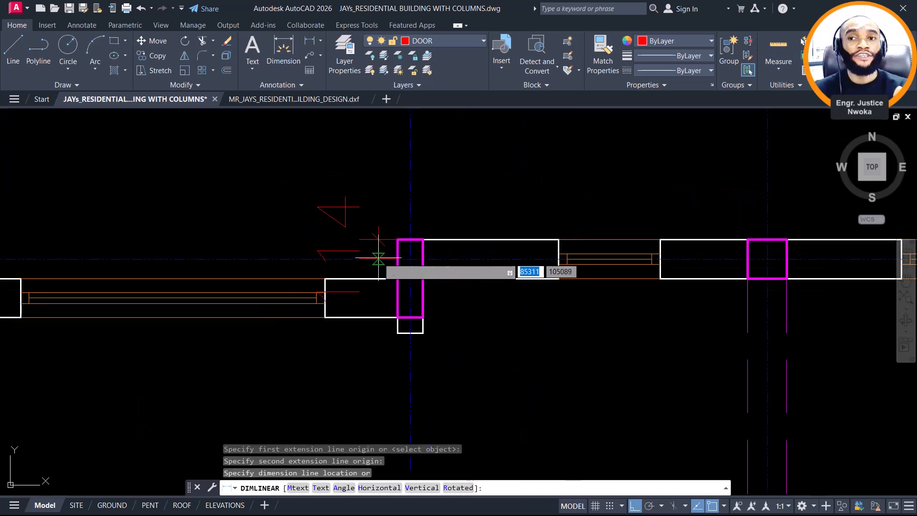
Cancel the linear dimension, leave the AutoCAD drawing and switch to the ProtaStructure project
{"action": "key", "text": "Escape"}
{"action": "left_click", "coordinate": [848, 8]}
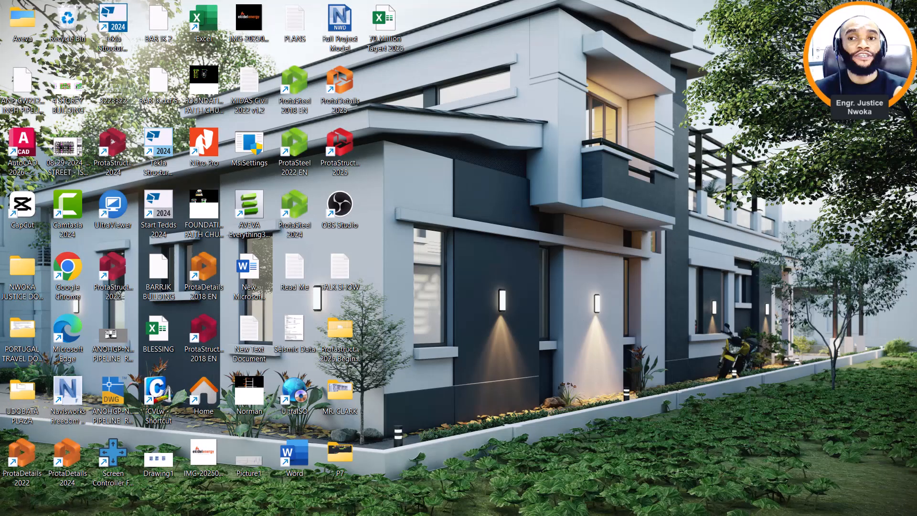
{"action": "mouse_move", "coordinate": [584, 507]}
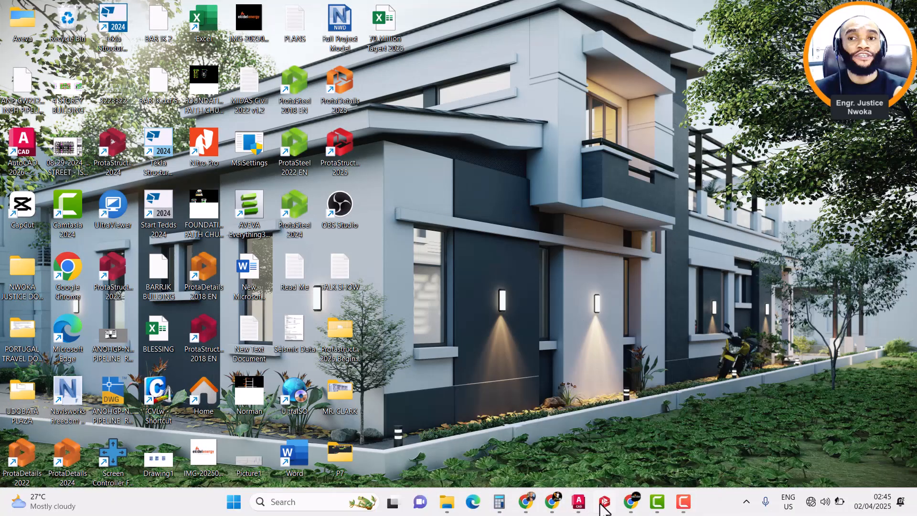
{"action": "left_click", "coordinate": [603, 502]}
{"action": "scroll", "coordinate": [643, 210], "scroll_direction": "up", "scroll_amount": 3}
Resize column 1C13 by setting its b2 dimension to 460 mm, with e1 at 0 mm
{"action": "left_click", "coordinate": [637, 205]}
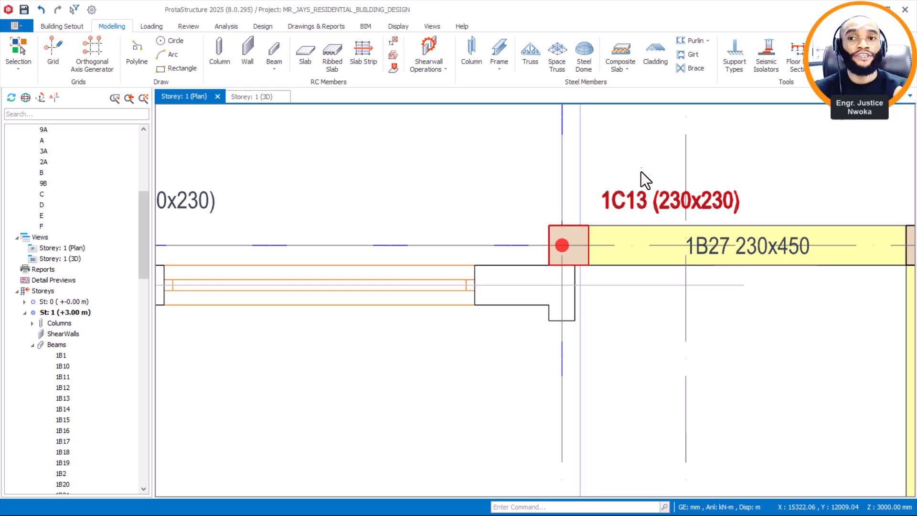
{"action": "right_click", "coordinate": [641, 160]}
{"action": "left_click", "coordinate": [698, 75]}
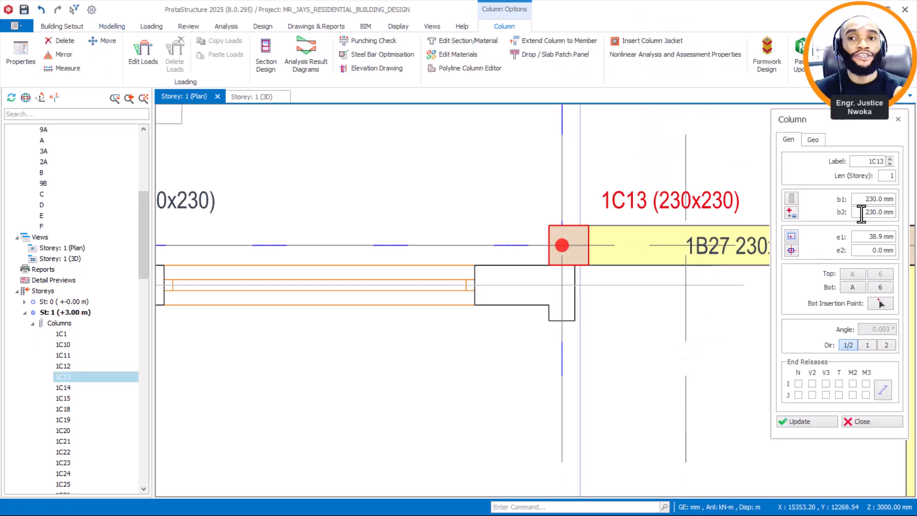
{"action": "left_click", "coordinate": [861, 213]}
{"action": "type", "text": "460"}
{"action": "key", "text": "BackSpace"}
{"action": "type", "text": "0"}
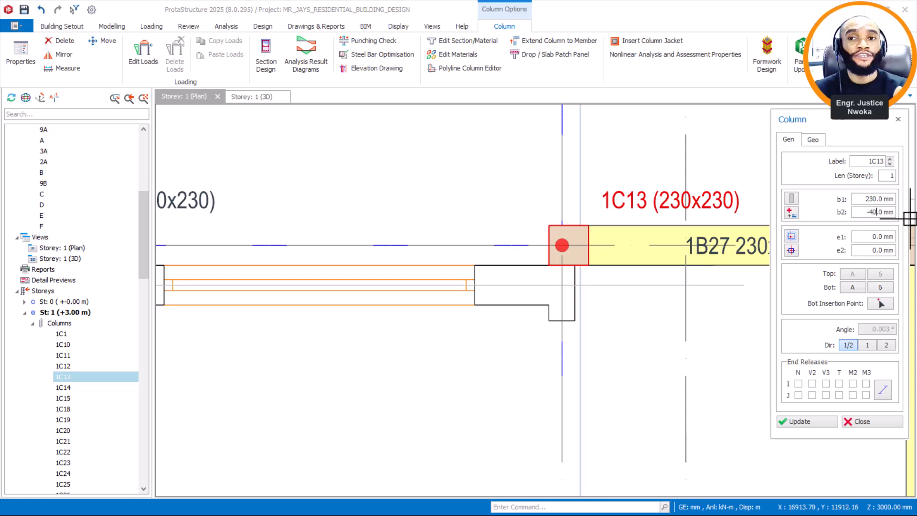
{"action": "left_click_drag", "start_coordinate": [863, 211], "coordinate": [903, 215]}
{"action": "type", "text": "460"}
{"action": "key", "text": "Return"}
{"action": "left_click", "coordinate": [792, 421]}
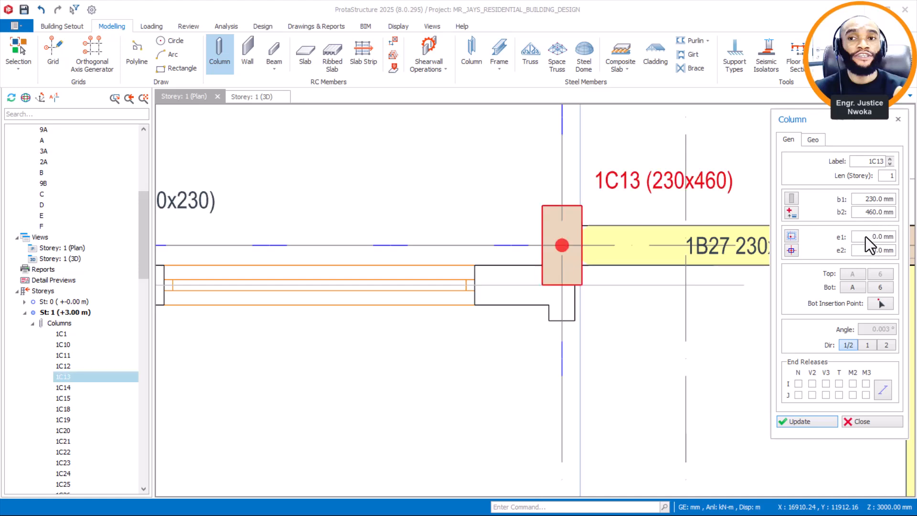
Try offsetting column 1C13 with an e2 eccentricity of 114 mm
{"action": "left_click", "coordinate": [868, 250]}
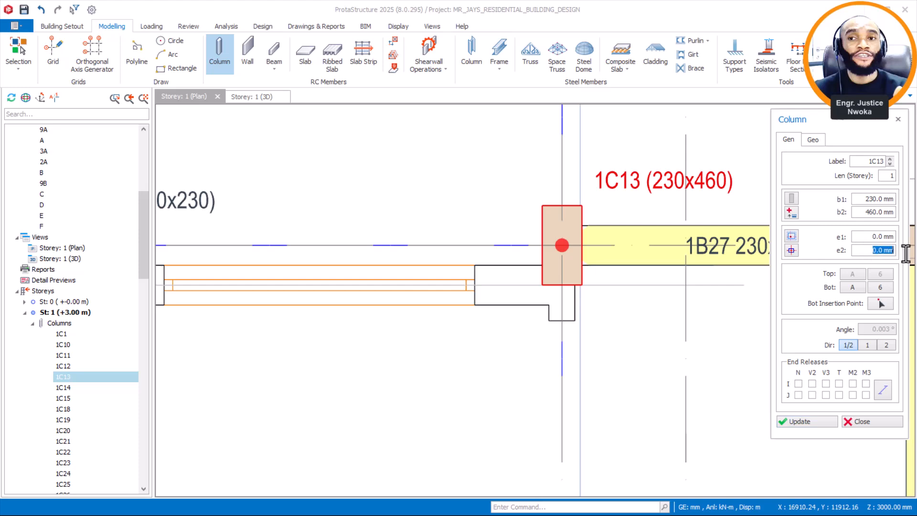
{"action": "type", "text": "114"}
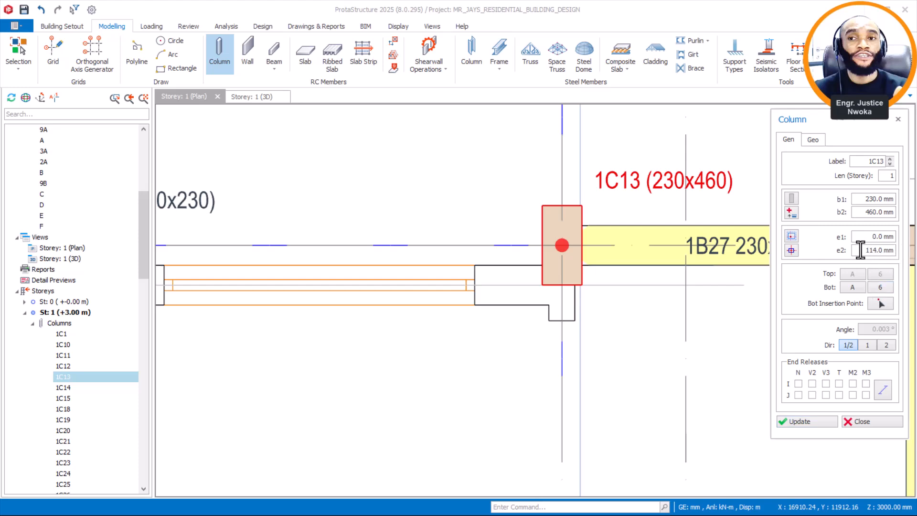
{"action": "left_click", "coordinate": [818, 420]}
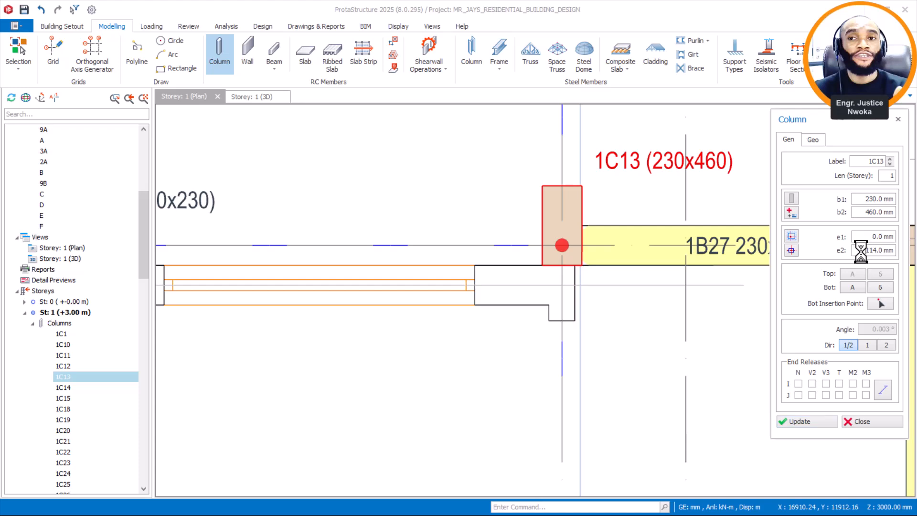
Set column 1C13's b1 dimension to 150 mm and its e2 eccentricity to -114 mm, and apply both
{"action": "double_click", "coordinate": [863, 199]}
{"action": "type", "text": "150"}
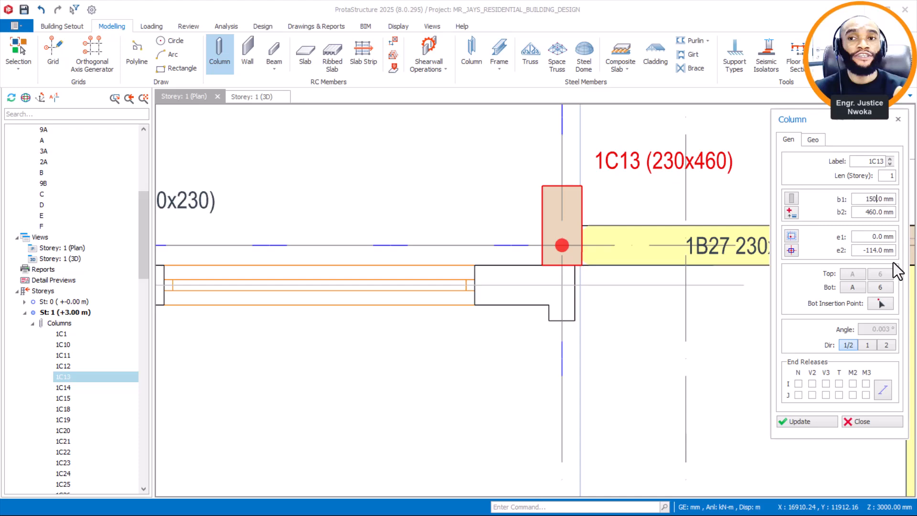
{"action": "left_click", "coordinate": [813, 417]}
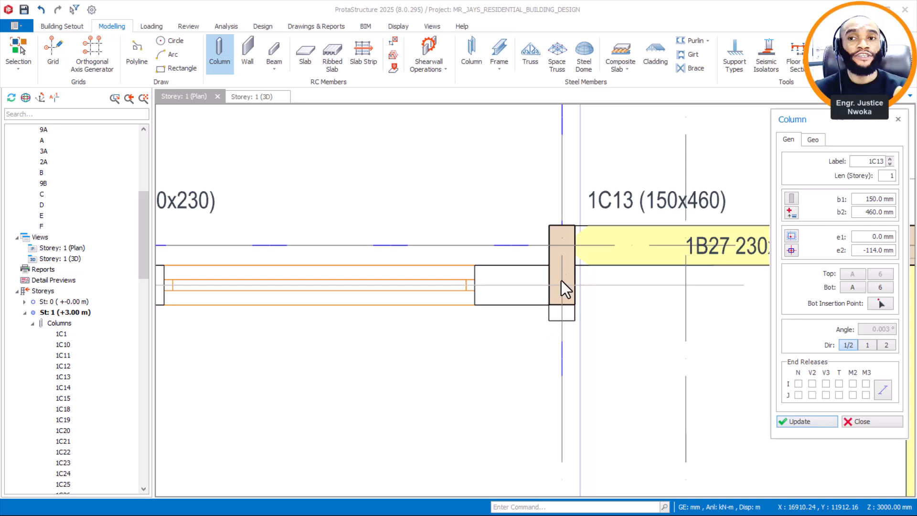
{"action": "left_click", "coordinate": [567, 238]}
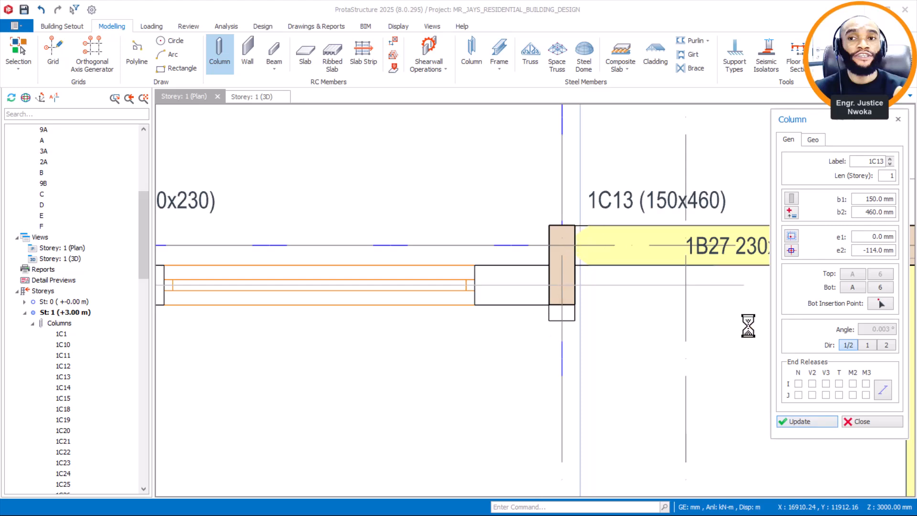
{"action": "left_click", "coordinate": [868, 421]}
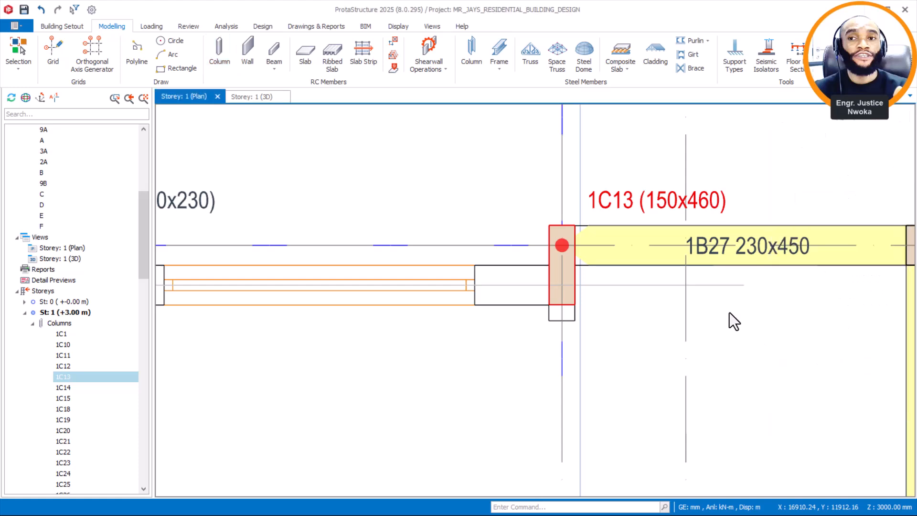
Update beam 1B27 with its existing properties to rebuild its end against the resized column 1C13
{"action": "scroll", "coordinate": [597, 234], "scroll_direction": "up", "scroll_amount": 3}
{"action": "scroll", "coordinate": [566, 219], "scroll_direction": "up", "scroll_amount": 2}
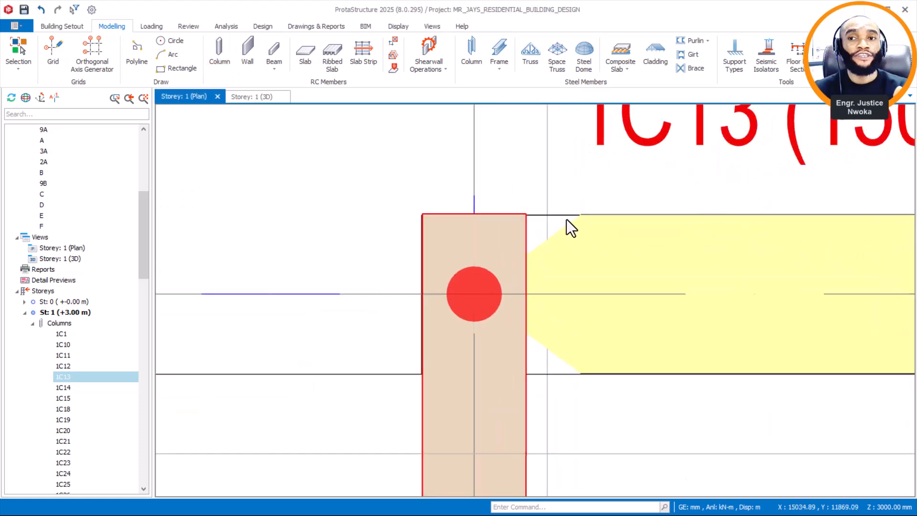
{"action": "scroll", "coordinate": [474, 241], "scroll_direction": "down", "scroll_amount": 4}
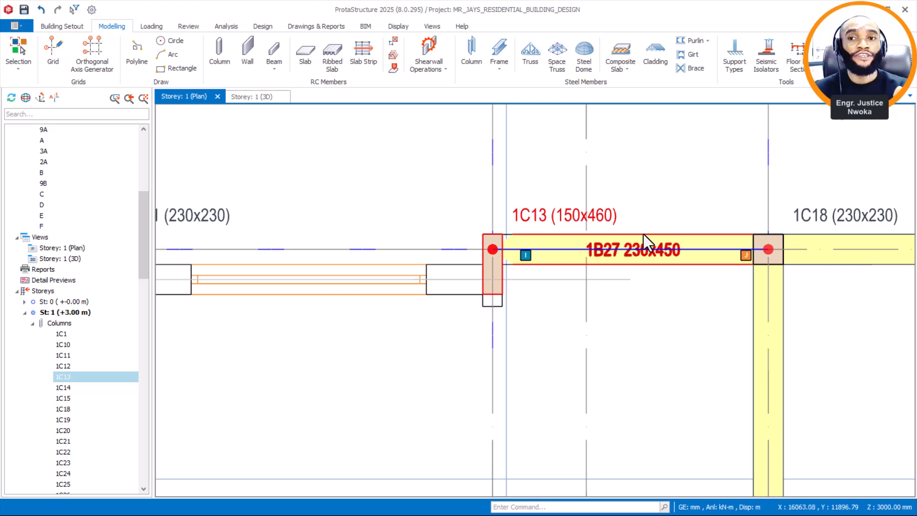
{"action": "right_click", "coordinate": [664, 181]}
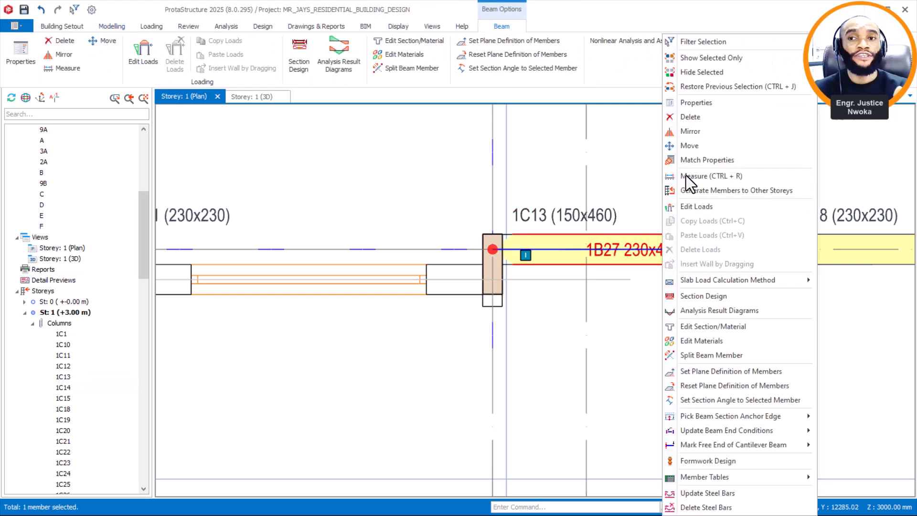
{"action": "left_click", "coordinate": [715, 103]}
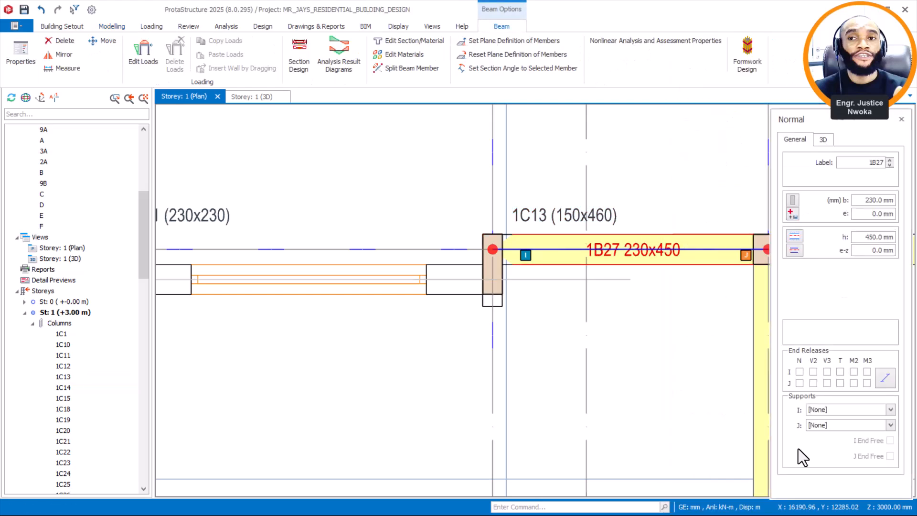
{"action": "left_click", "coordinate": [806, 484]}
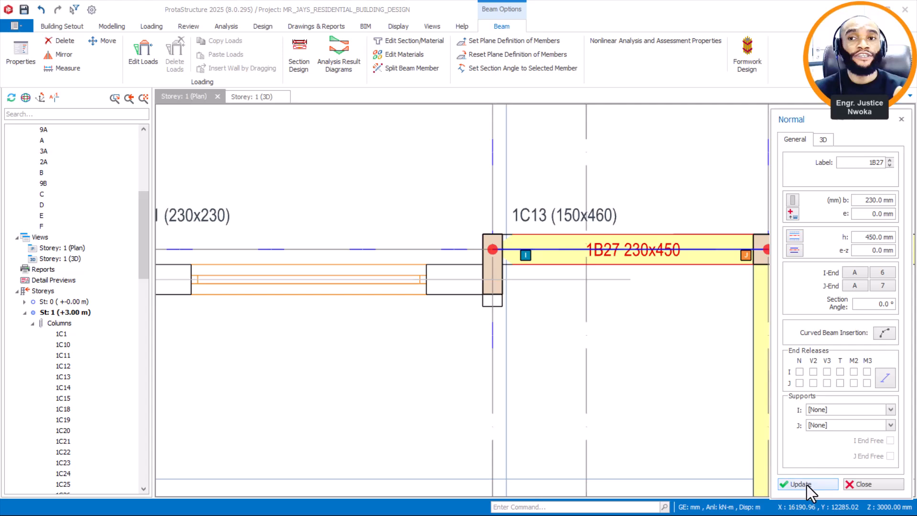
{"action": "left_click", "coordinate": [807, 484]}
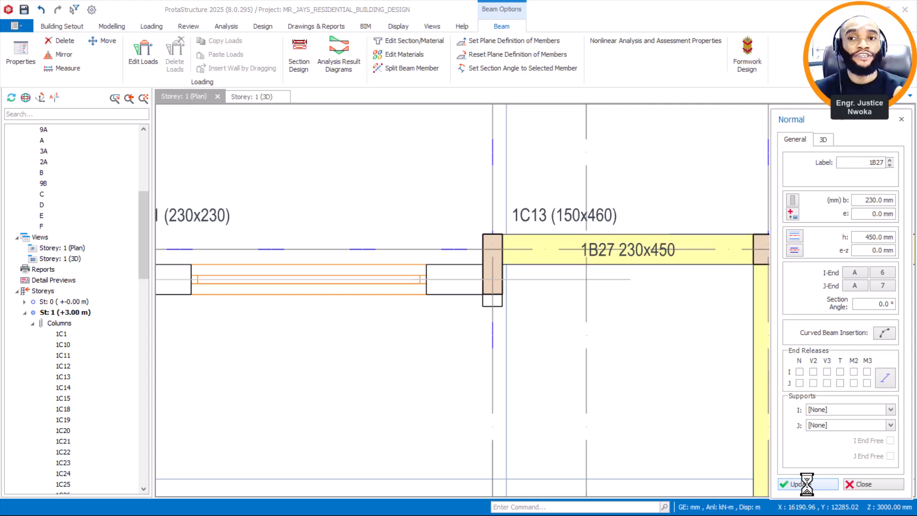
{"action": "left_click", "coordinate": [505, 243]}
{"action": "scroll", "coordinate": [507, 240], "scroll_direction": "up", "scroll_amount": 2}
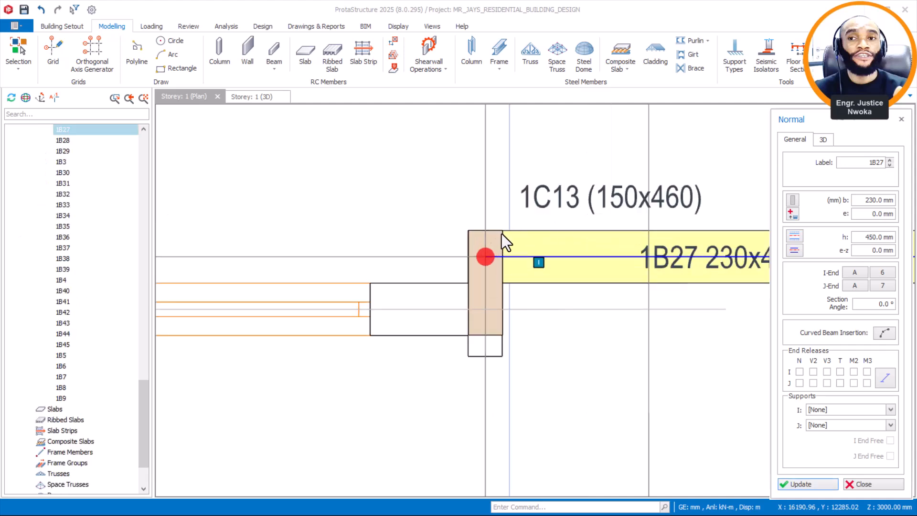
{"action": "left_click", "coordinate": [862, 484]}
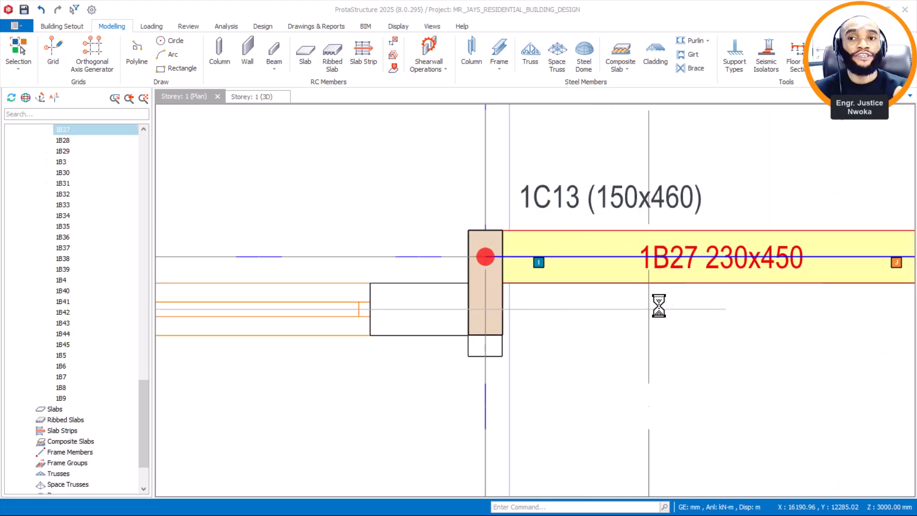
Insert a 230x450 mm beam along the dining room's window wall, from column 1C13 on grid 6 to grid 5
{"action": "scroll", "coordinate": [688, 272], "scroll_direction": "down", "scroll_amount": 2}
{"action": "scroll", "coordinate": [594, 277], "scroll_direction": "down", "scroll_amount": 1}
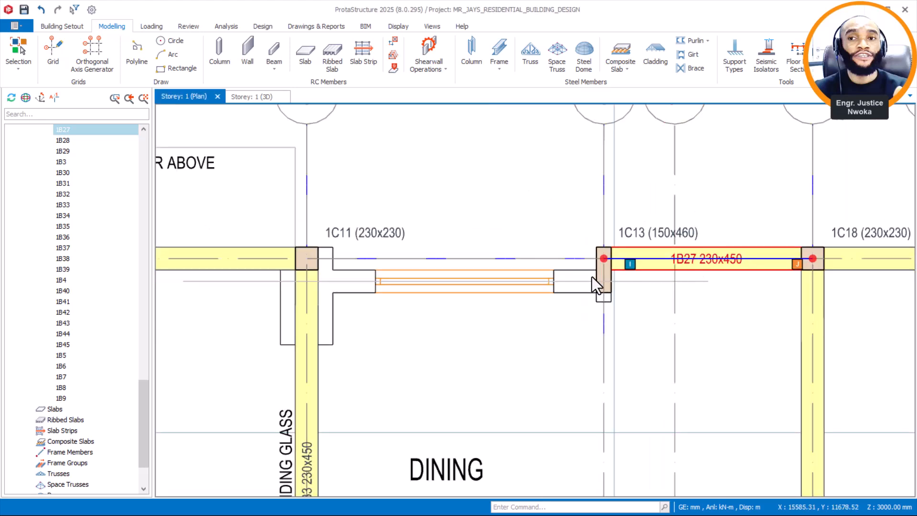
{"action": "middle_click_drag", "start_coordinate": [594, 277], "coordinate": [647, 248]}
{"action": "right_click", "coordinate": [776, 202]}
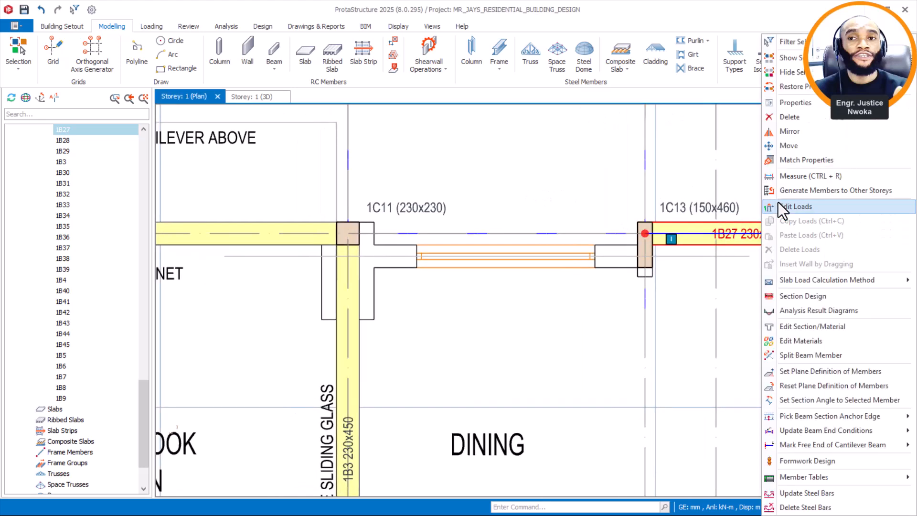
{"action": "left_click", "coordinate": [815, 103]}
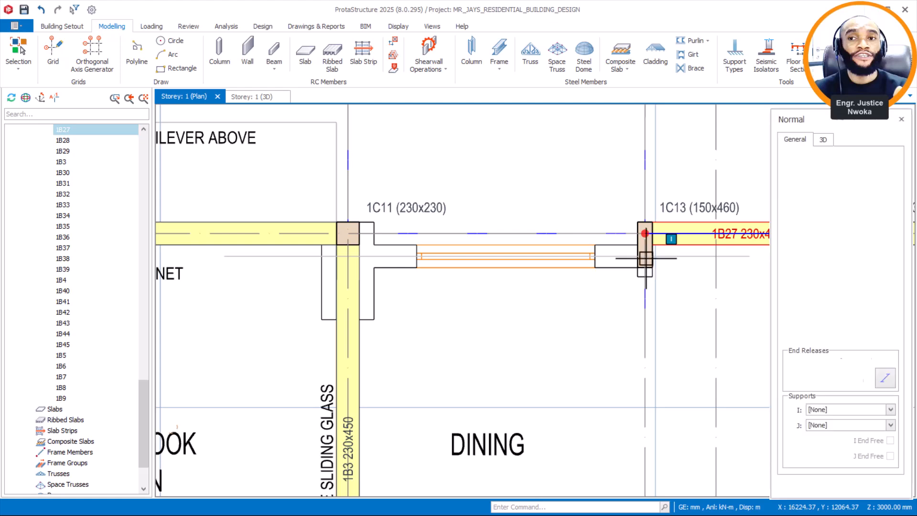
{"action": "scroll", "coordinate": [646, 257], "scroll_direction": "up", "scroll_amount": 2}
{"action": "left_click", "coordinate": [645, 257]}
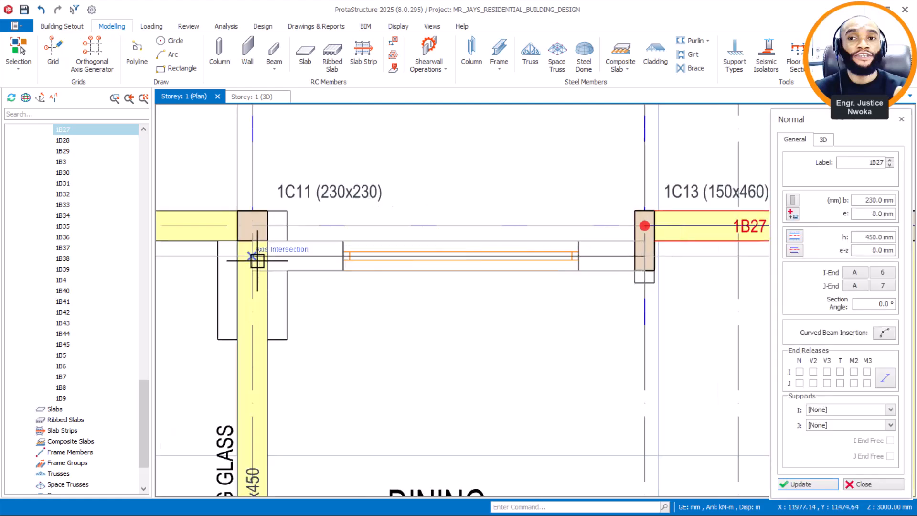
{"action": "left_click", "coordinate": [285, 258]}
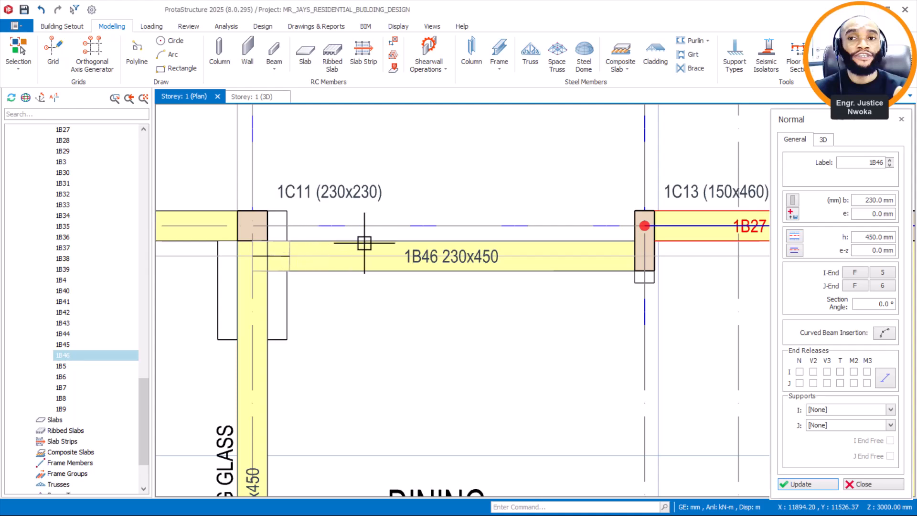
Review the beam and column layout across the whole Storey 1 plan
{"action": "scroll", "coordinate": [543, 205], "scroll_direction": "down", "scroll_amount": 4}
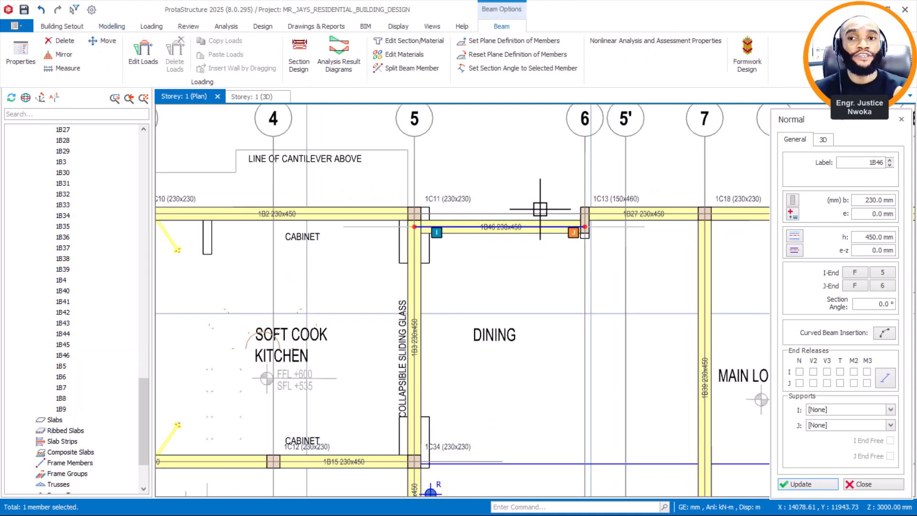
{"action": "scroll", "coordinate": [546, 208], "scroll_direction": "down", "scroll_amount": 3}
{"action": "left_click", "coordinate": [633, 370]}
{"action": "middle_click_drag", "start_coordinate": [635, 384], "coordinate": [620, 274]}
{"action": "left_click", "coordinate": [621, 278]}
{"action": "scroll", "coordinate": [624, 289], "scroll_direction": "up", "scroll_amount": 3}
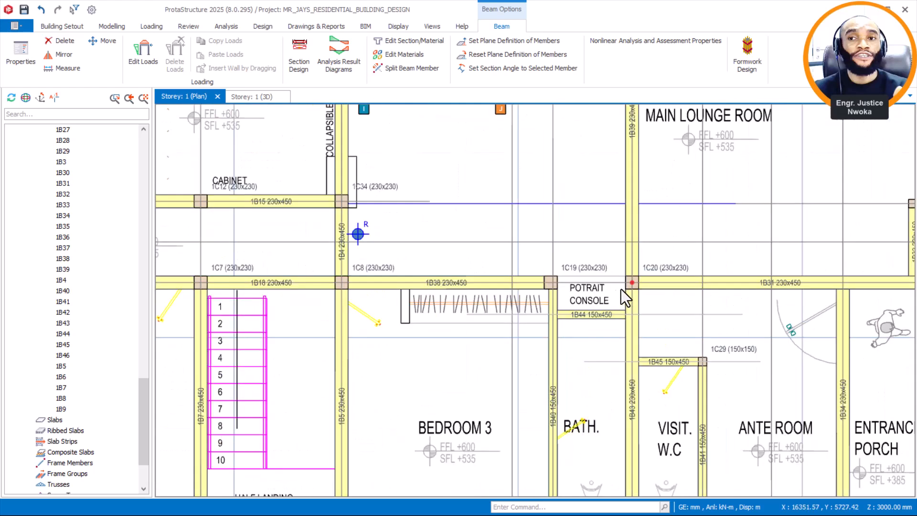
{"action": "scroll", "coordinate": [622, 284], "scroll_direction": "down", "scroll_amount": 3}
{"action": "middle_click_drag", "start_coordinate": [535, 290], "coordinate": [653, 269]}
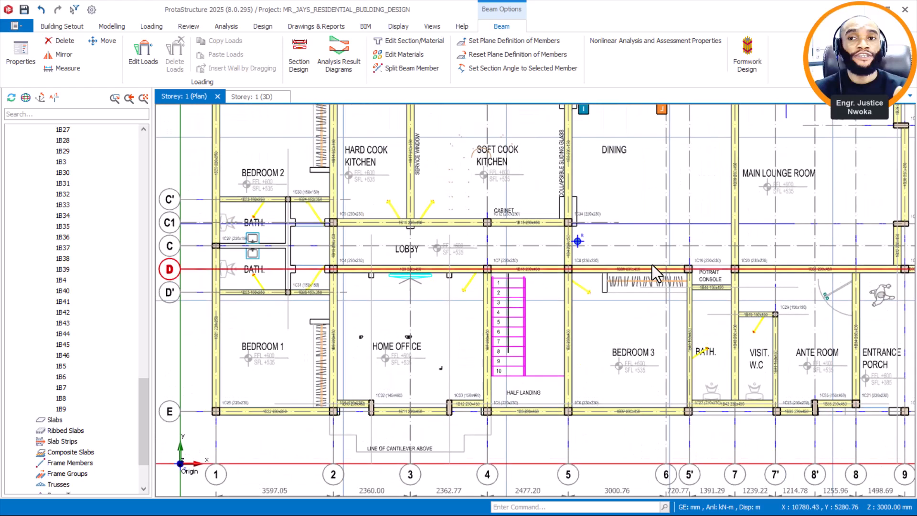
{"action": "scroll", "coordinate": [516, 263], "scroll_direction": "down", "scroll_amount": 3}
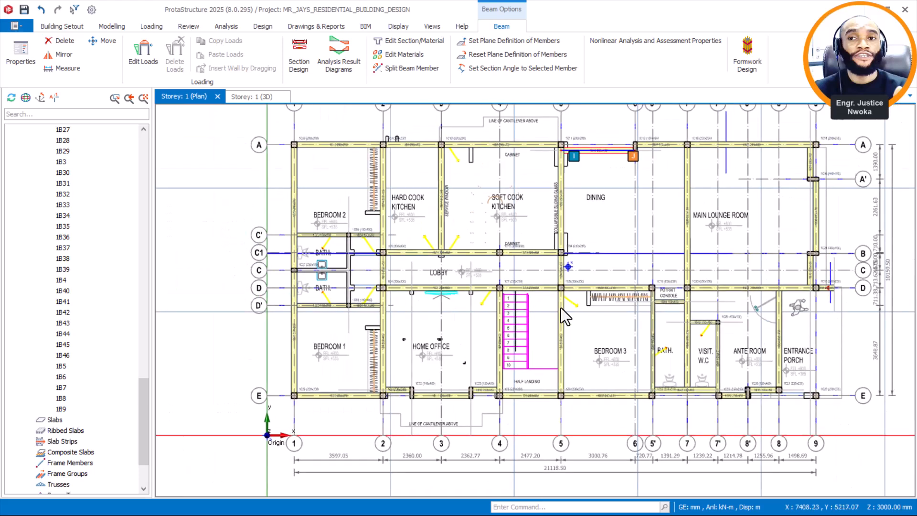
{"action": "scroll", "coordinate": [558, 308], "scroll_direction": "up", "scroll_amount": 1}
{"action": "middle_click_drag", "start_coordinate": [558, 308], "coordinate": [546, 311]}
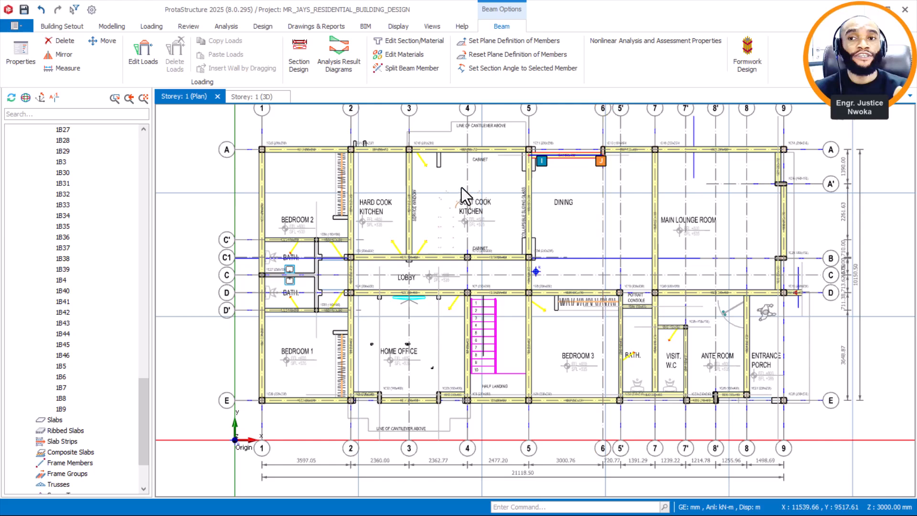
Examine the Storey 1 frame in 3D, including the free beam end projecting beyond the column on grid D
{"action": "left_click", "coordinate": [271, 100]}
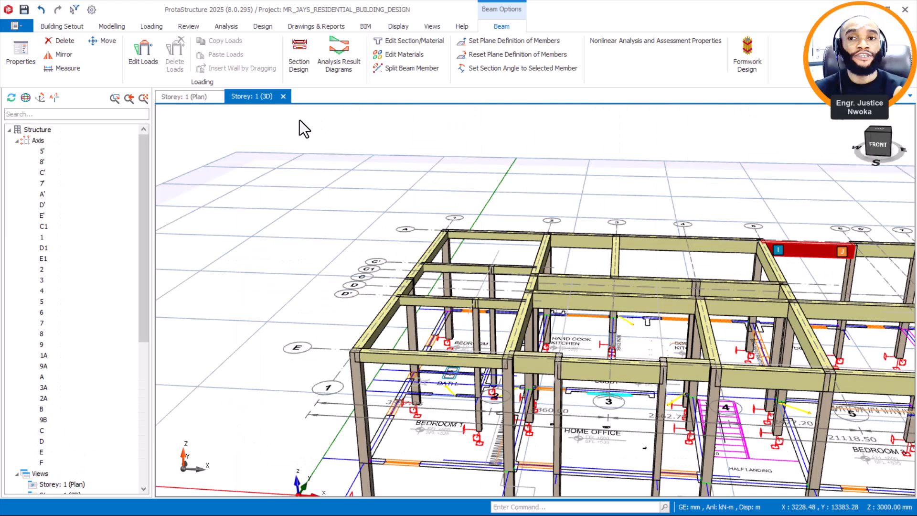
{"action": "scroll", "coordinate": [518, 179], "scroll_direction": "down", "scroll_amount": 2}
{"action": "middle_click_drag", "start_coordinate": [651, 230], "coordinate": [485, 187]}
{"action": "scroll", "coordinate": [486, 188], "scroll_direction": "down", "scroll_amount": 2}
{"action": "middle_click_drag", "start_coordinate": [604, 233], "coordinate": [564, 244], "text": "shift"}
{"action": "scroll", "coordinate": [670, 330], "scroll_direction": "up", "scroll_amount": 3}
{"action": "middle_click_drag", "start_coordinate": [632, 343], "coordinate": [689, 334], "text": "shift"}
{"action": "scroll", "coordinate": [601, 294], "scroll_direction": "up", "scroll_amount": 2}
{"action": "middle_click_drag", "start_coordinate": [601, 295], "coordinate": [650, 313], "text": "shift"}
{"action": "middle_click_drag", "start_coordinate": [540, 265], "coordinate": [757, 305]}
{"action": "middle_click_drag", "start_coordinate": [699, 269], "coordinate": [766, 309], "text": "shift"}
{"action": "scroll", "coordinate": [577, 260], "scroll_direction": "down", "scroll_amount": 3}
{"action": "scroll", "coordinate": [767, 308], "scroll_direction": "up", "scroll_amount": 5}
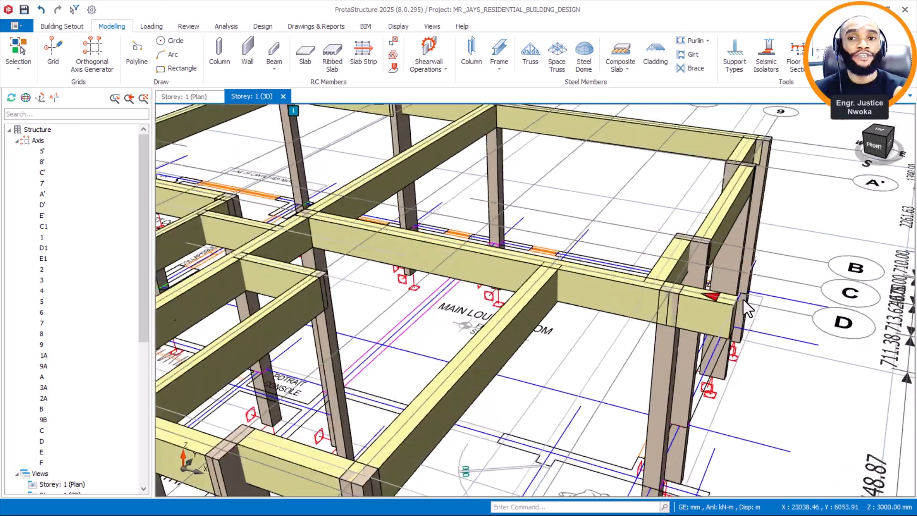
{"action": "scroll", "coordinate": [721, 310], "scroll_direction": "up", "scroll_amount": 3}
{"action": "scroll", "coordinate": [715, 242], "scroll_direction": "up", "scroll_amount": 6}
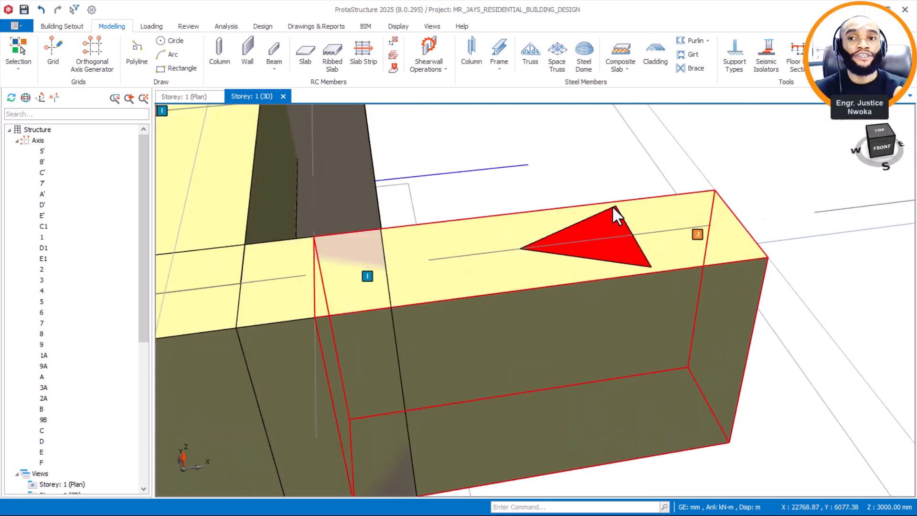
{"action": "middle_click_drag", "start_coordinate": [626, 236], "coordinate": [607, 240], "text": "shift"}
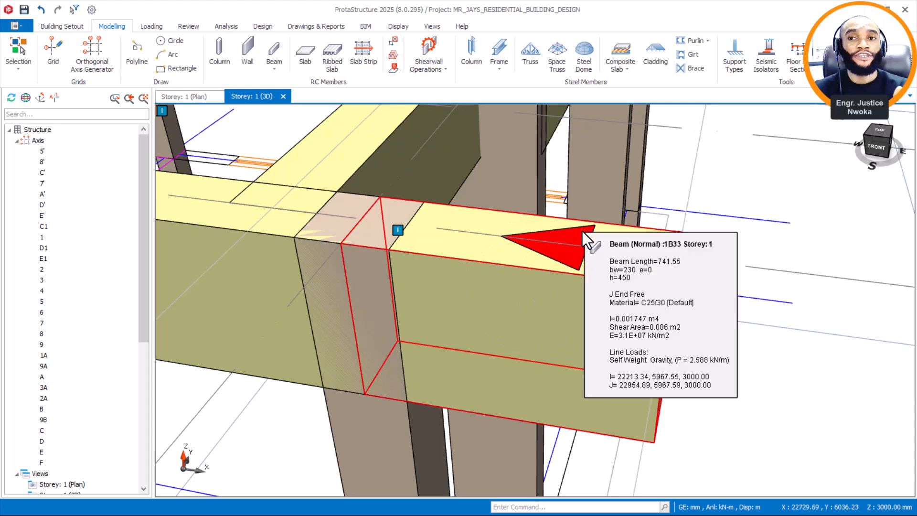
Inspect the free-ended beam 1B33 beyond the grid 9 column up close and the surrounding frame in 3D
{"action": "middle_click_drag", "start_coordinate": [584, 231], "coordinate": [603, 250], "text": "shift"}
{"action": "scroll", "coordinate": [480, 237], "scroll_direction": "up", "scroll_amount": 2}
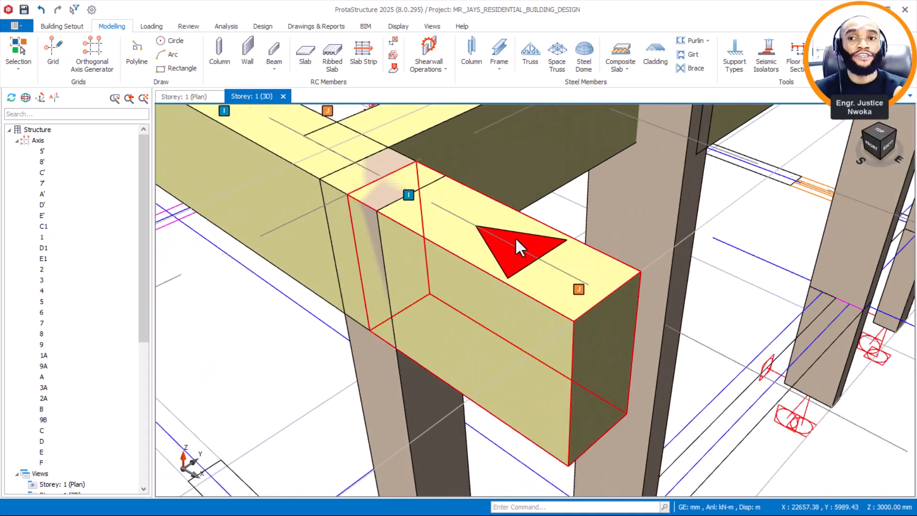
{"action": "scroll", "coordinate": [519, 242], "scroll_direction": "up", "scroll_amount": 4}
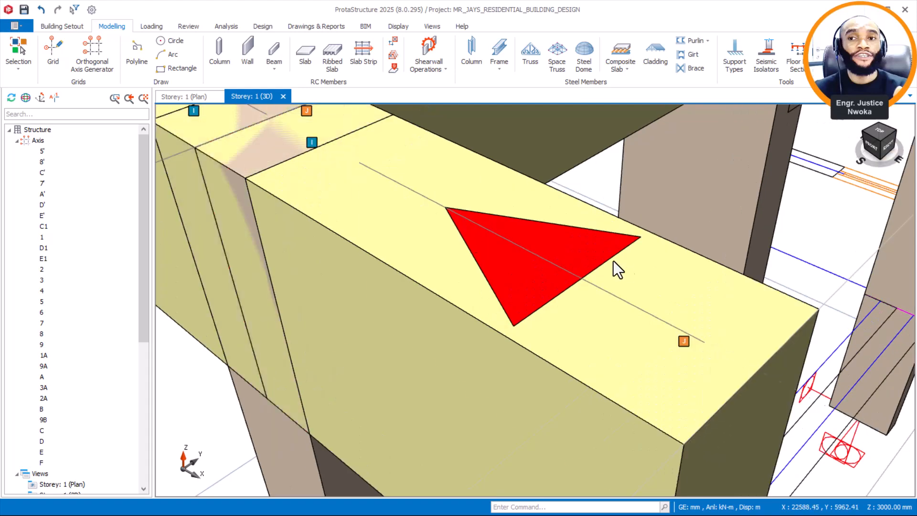
{"action": "scroll", "coordinate": [623, 265], "scroll_direction": "down", "scroll_amount": 3}
{"action": "scroll", "coordinate": [624, 262], "scroll_direction": "down", "scroll_amount": 6}
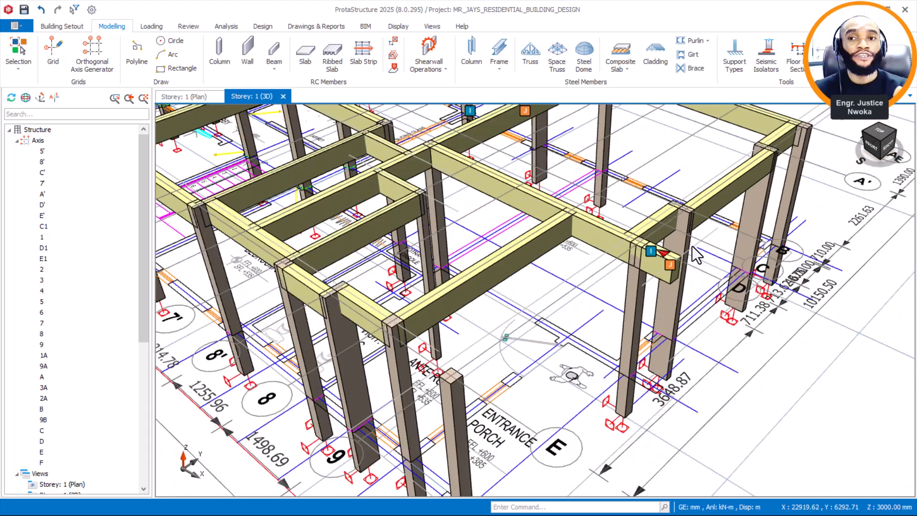
{"action": "scroll", "coordinate": [693, 246], "scroll_direction": "down", "scroll_amount": 6}
{"action": "mouse_move", "coordinate": [650, 273]}
{"action": "middle_mouse_down", "text": "shift"}
{"action": "mouse_move", "coordinate": [695, 262]}
{"action": "mouse_move", "coordinate": [678, 253]}
{"action": "middle_mouse_up", "text": "shift"}
{"action": "scroll", "coordinate": [463, 180], "scroll_direction": "up", "scroll_amount": 3}
{"action": "middle_click_drag", "start_coordinate": [459, 179], "coordinate": [505, 210]}
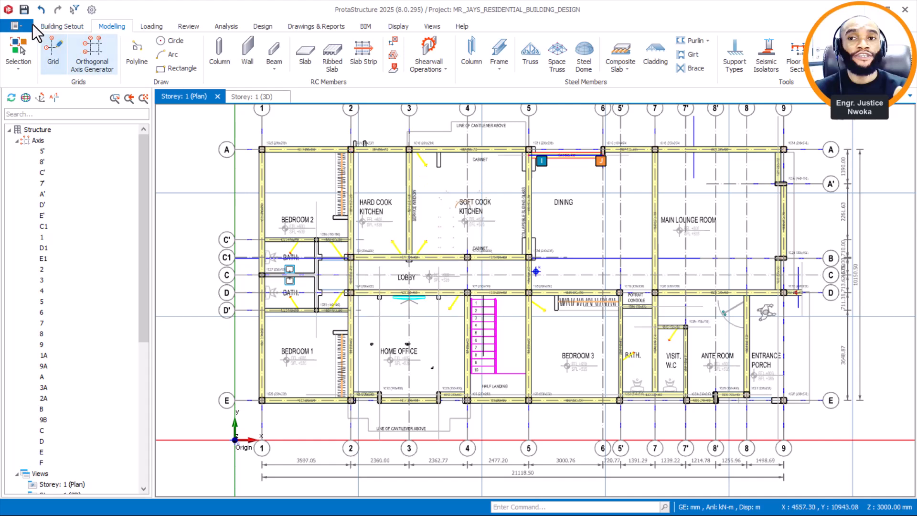
Save the project and generate the dead, live and pattern load cases and combinations required for slab insertion, using the default factors
{"action": "left_click", "coordinate": [23, 10]}
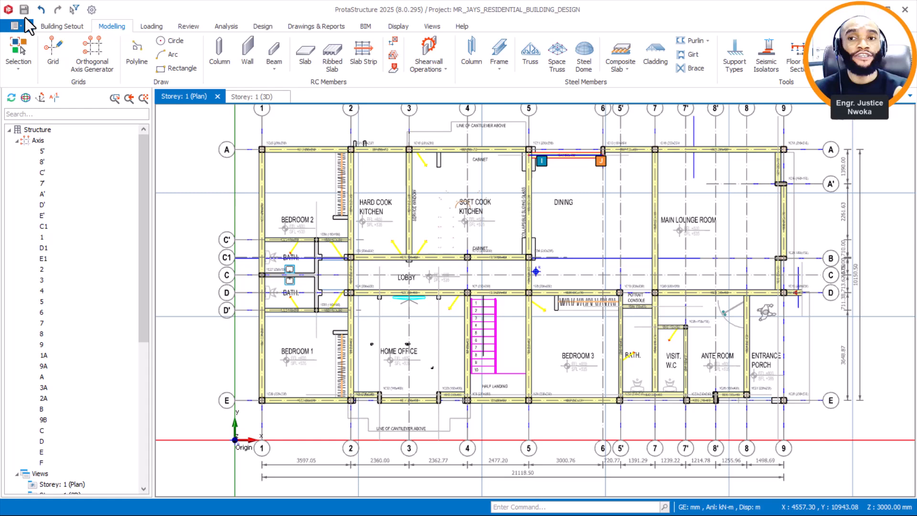
{"action": "left_click", "coordinate": [308, 61]}
{"action": "left_click", "coordinate": [308, 52]}
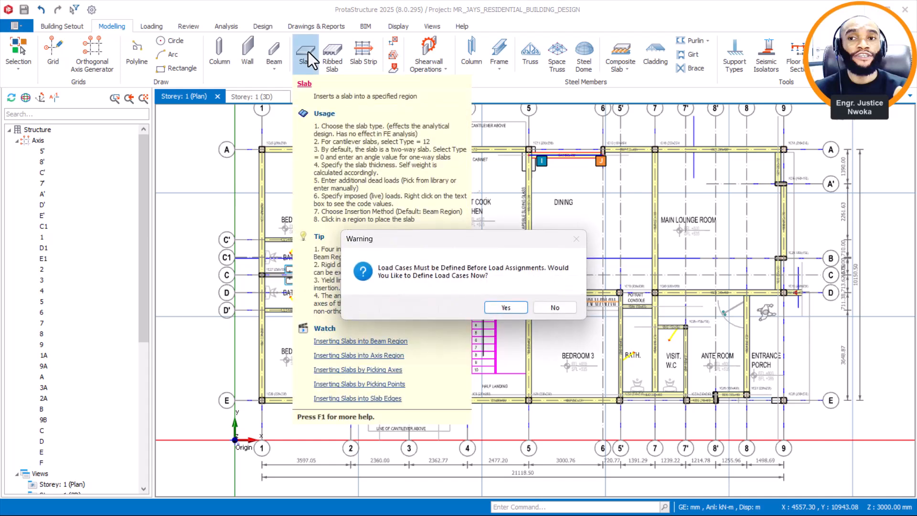
{"action": "left_click", "coordinate": [506, 308]}
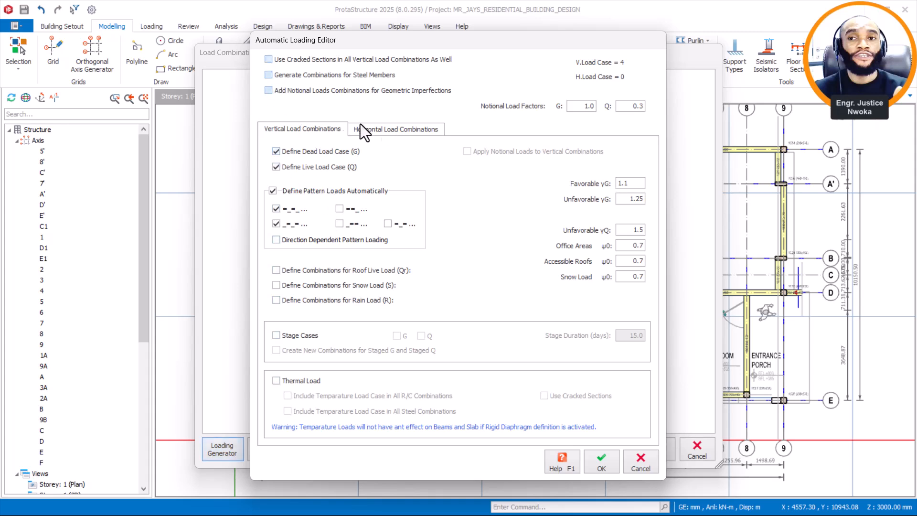
{"action": "left_click", "coordinate": [594, 459]}
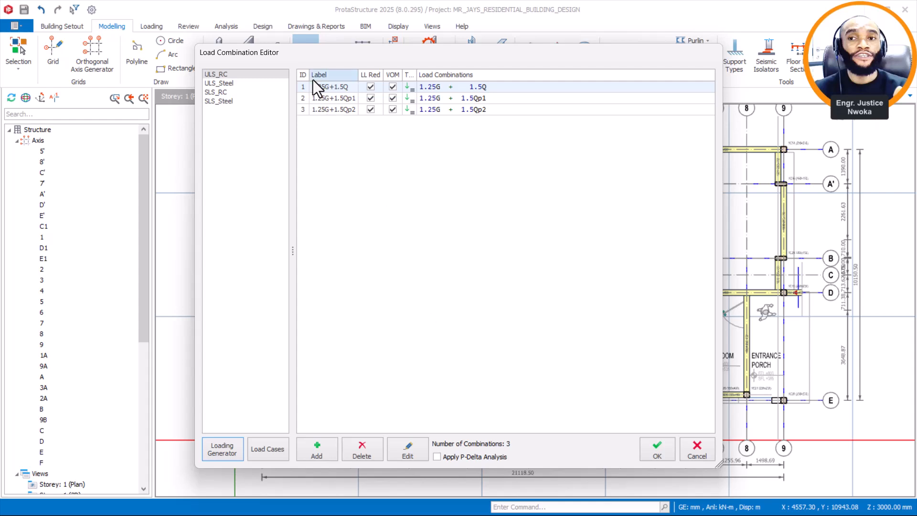
Review the load combinations listed under ULS_RC, ULS_Steel, SLS_RC and SLS_Steel
{"action": "left_click", "coordinate": [229, 85]}
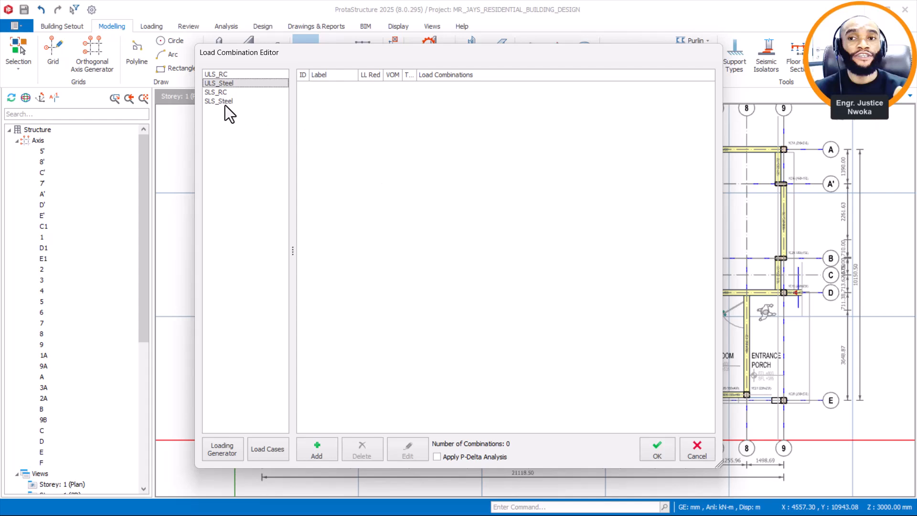
{"action": "left_click", "coordinate": [223, 75]}
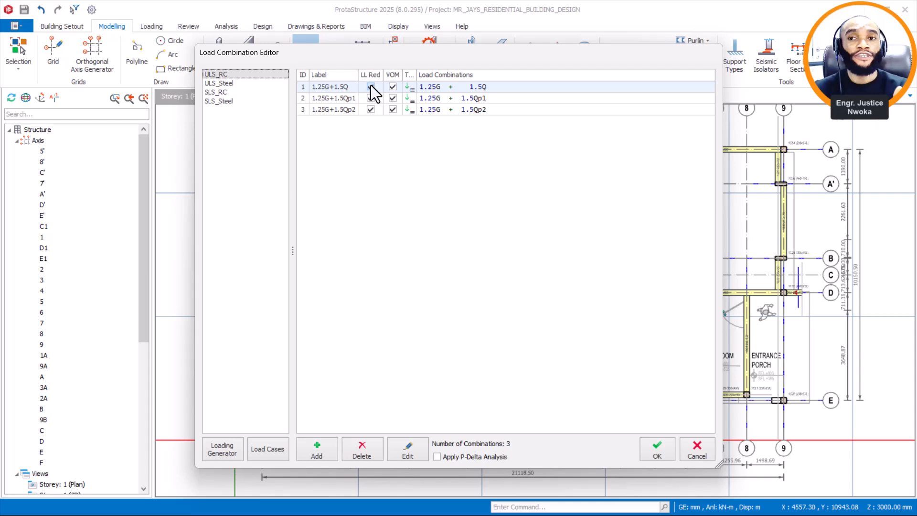
{"action": "left_click", "coordinate": [229, 83]}
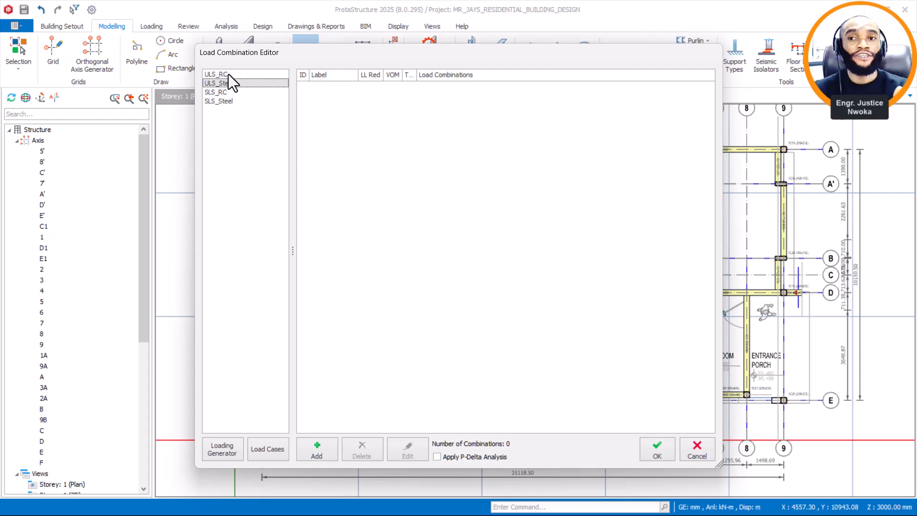
{"action": "left_click", "coordinate": [225, 75]}
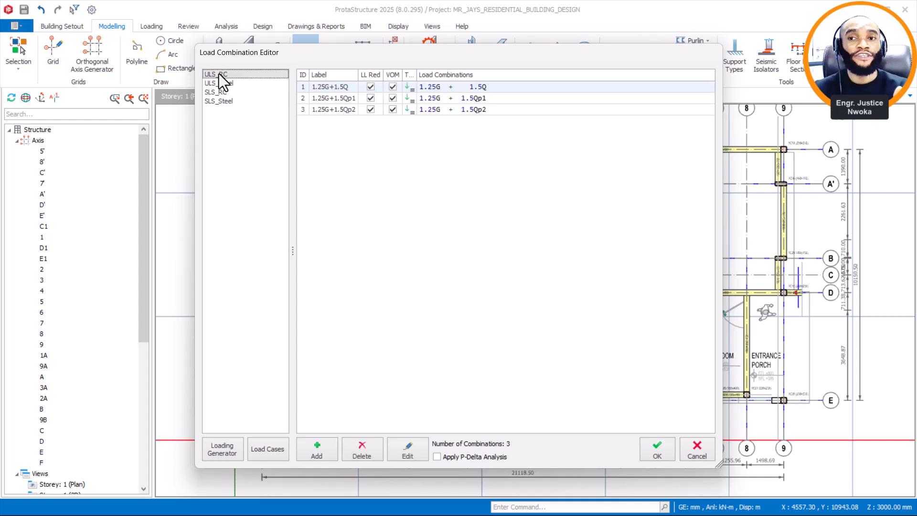
{"action": "left_click", "coordinate": [226, 83]}
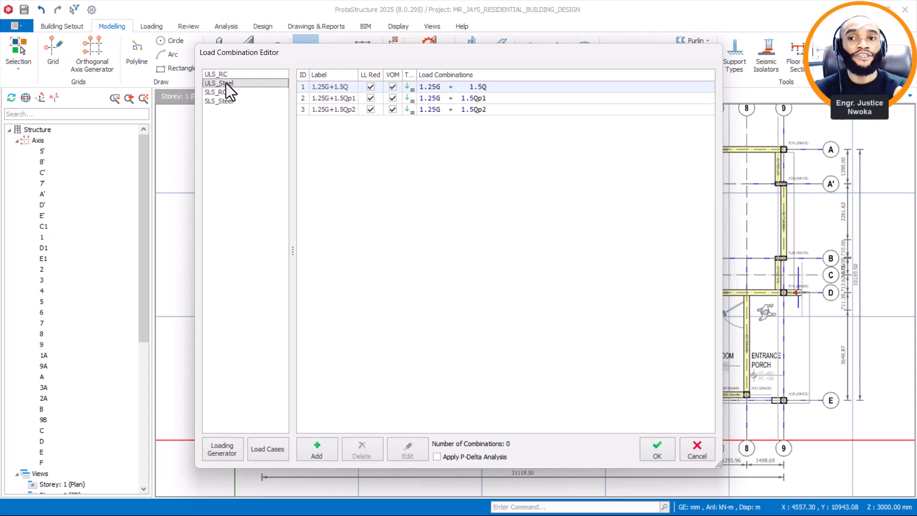
{"action": "left_click", "coordinate": [217, 94]}
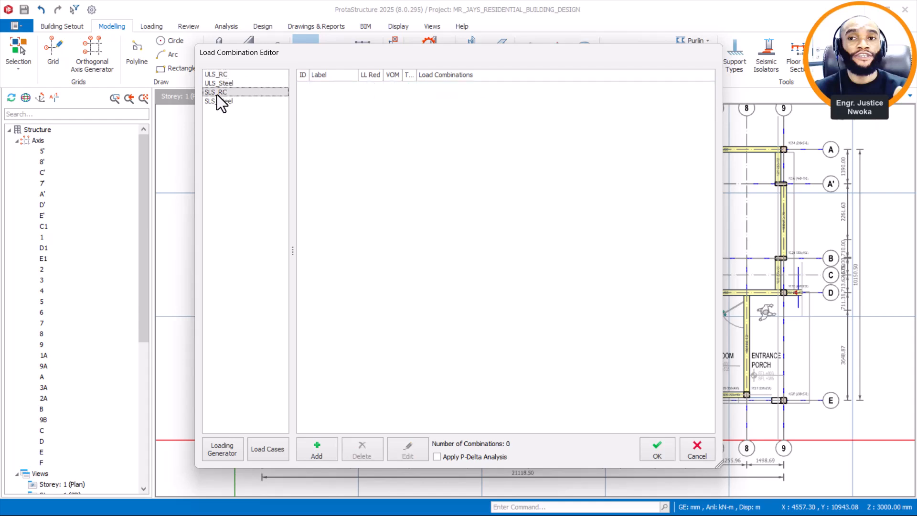
{"action": "left_click", "coordinate": [225, 101]}
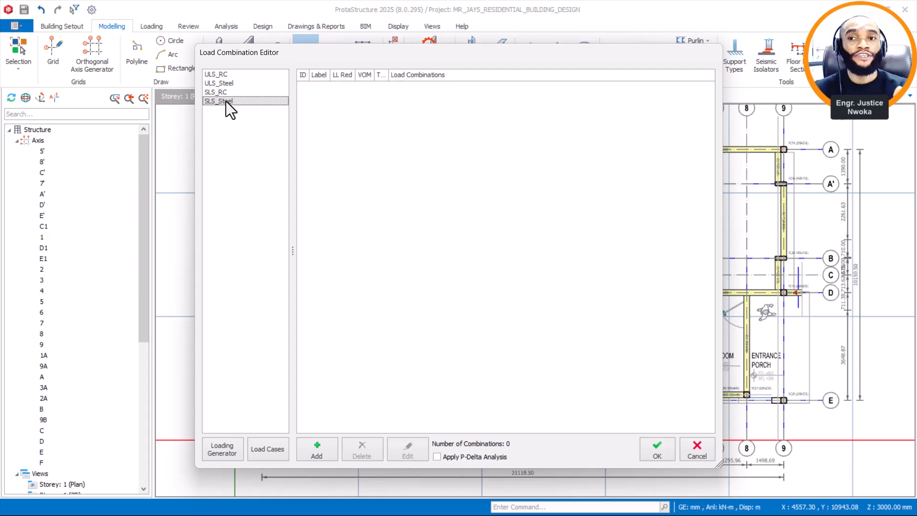
{"action": "left_click", "coordinate": [231, 74]}
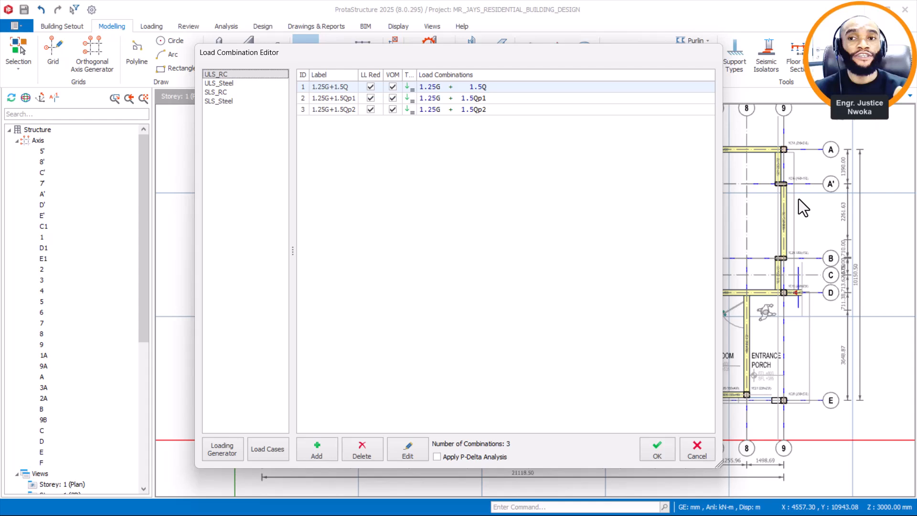
{"action": "left_click", "coordinate": [225, 82]}
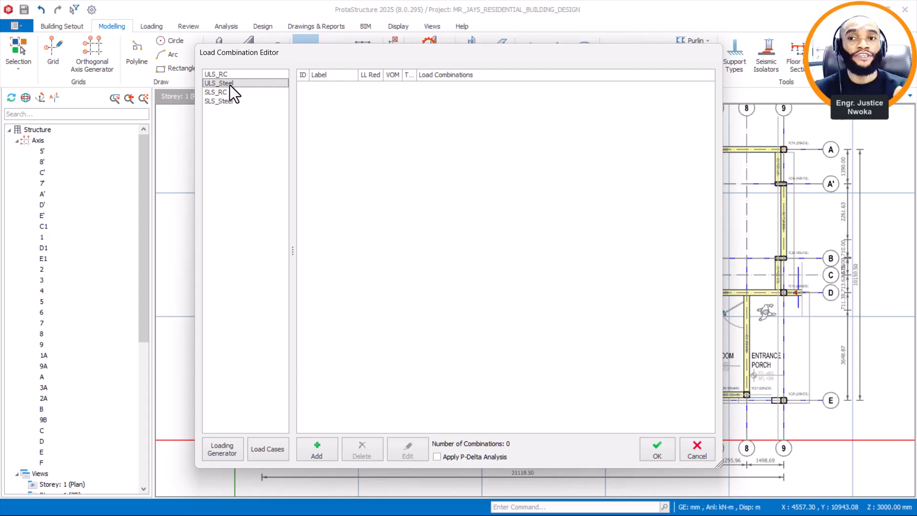
{"action": "left_click", "coordinate": [226, 76]}
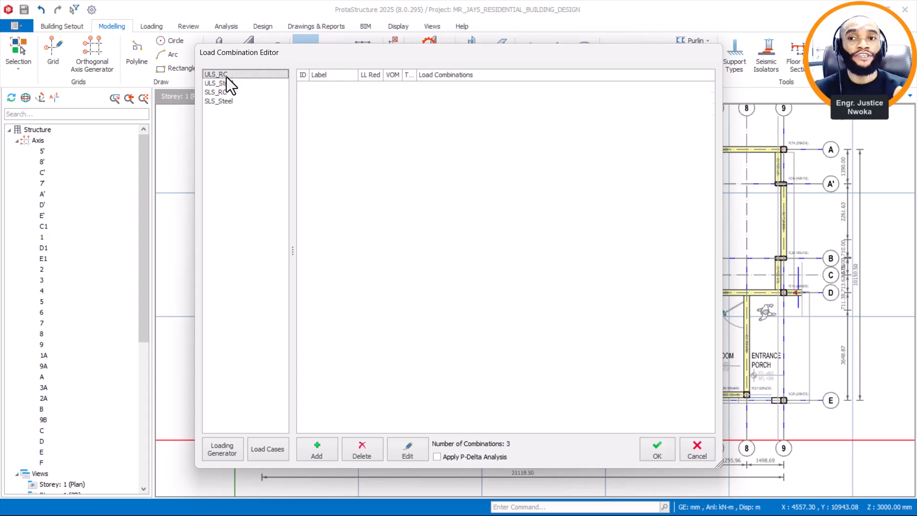
Check the generator's vertical and horizontal load settings, regenerate the combinations with the defaults and accept them
{"action": "left_click", "coordinate": [217, 454]}
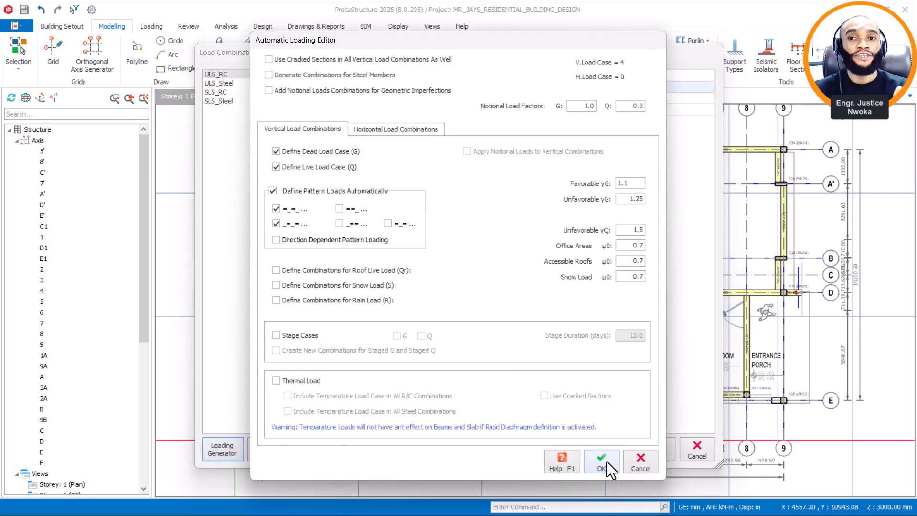
{"action": "left_click", "coordinate": [383, 130]}
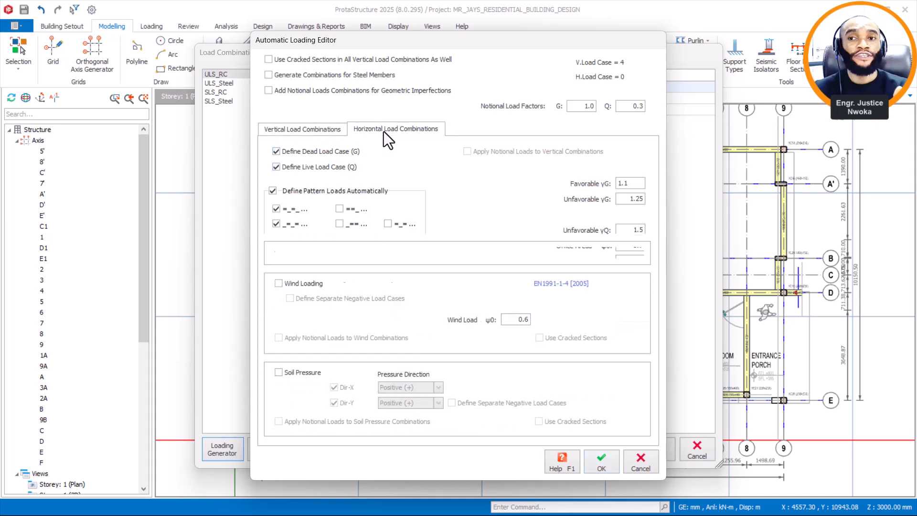
{"action": "left_click", "coordinate": [307, 130]}
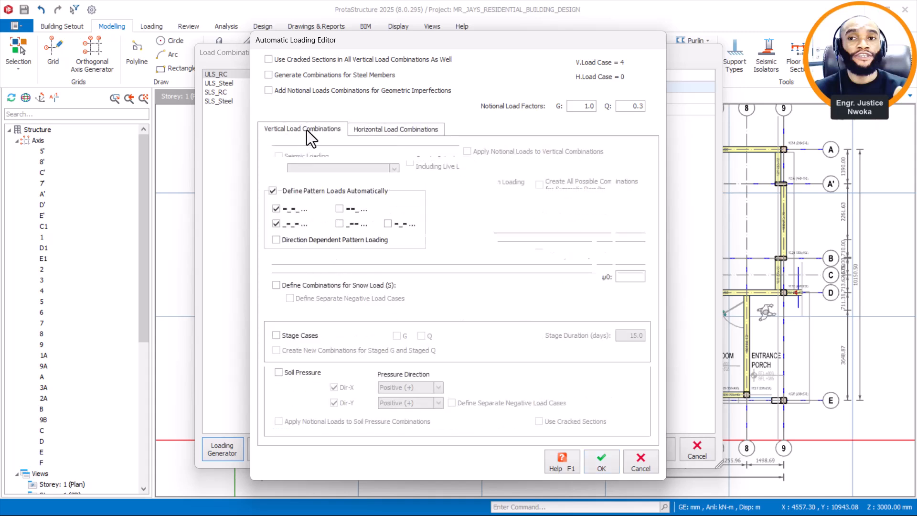
{"action": "left_click", "coordinate": [603, 465]}
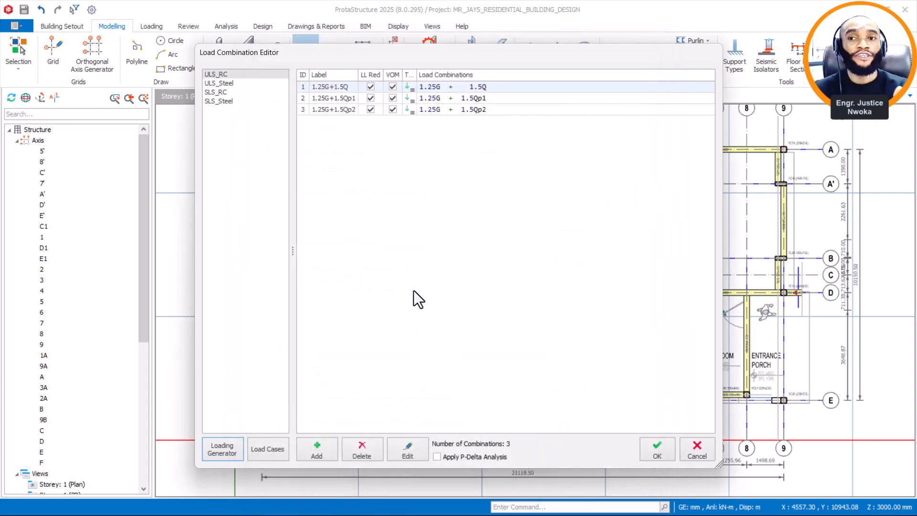
{"action": "left_click", "coordinate": [653, 452]}
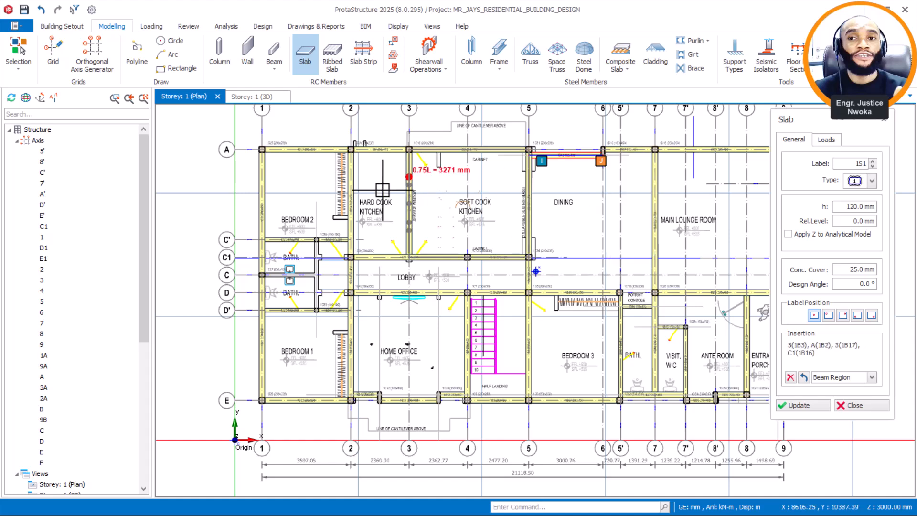
Set the thickness of new slab 1S1 to 150 mm
{"action": "scroll", "coordinate": [326, 266], "scroll_direction": "down", "scroll_amount": 1}
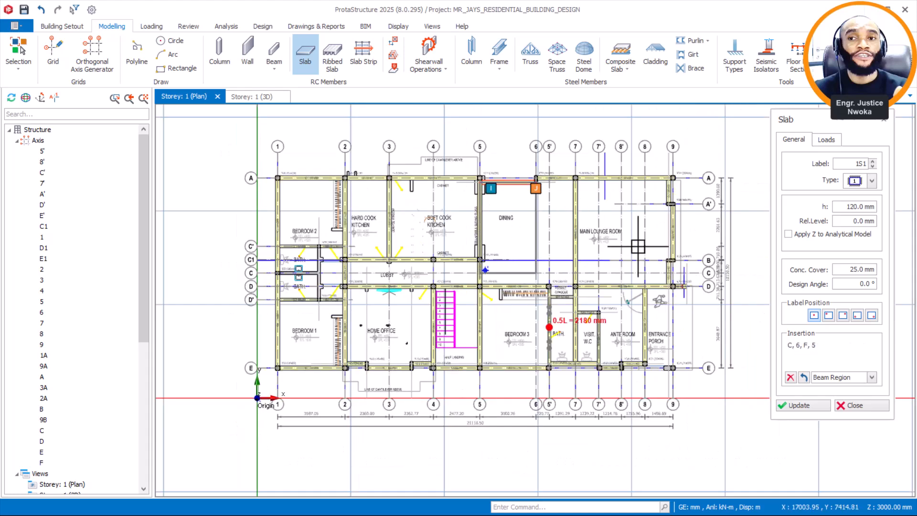
{"action": "scroll", "coordinate": [647, 241], "scroll_direction": "up", "scroll_amount": 1}
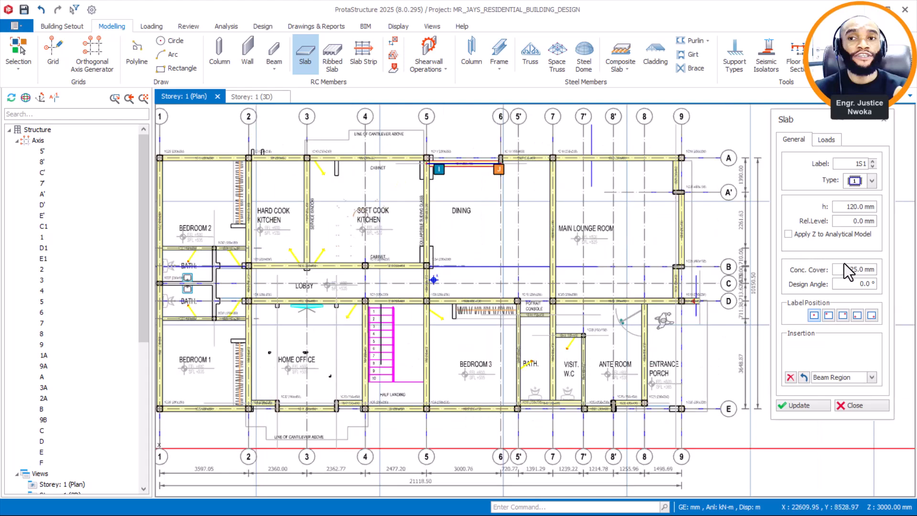
{"action": "left_click", "coordinate": [850, 206]}
{"action": "type", "text": "150"}
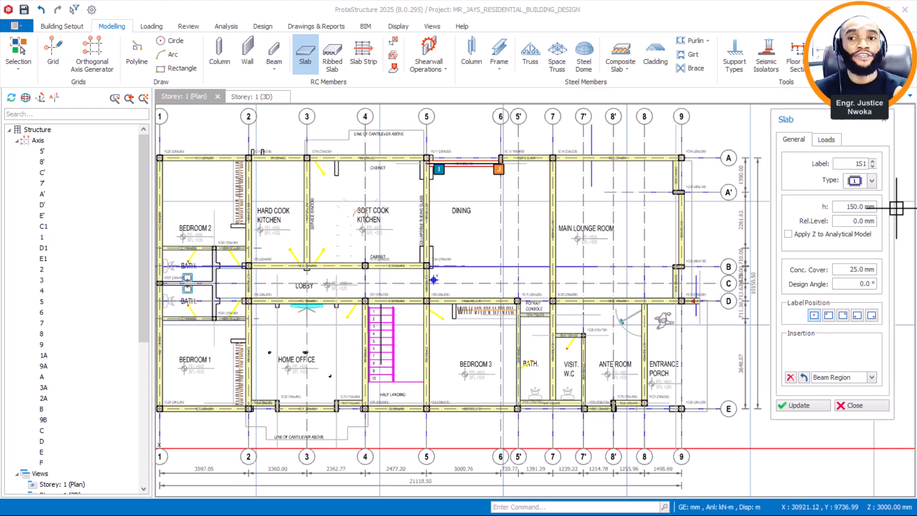
Give the new slab a 1.5 kN/m2 dead load and the 1.50 General domestic use imposed load
{"action": "left_click", "coordinate": [822, 140]}
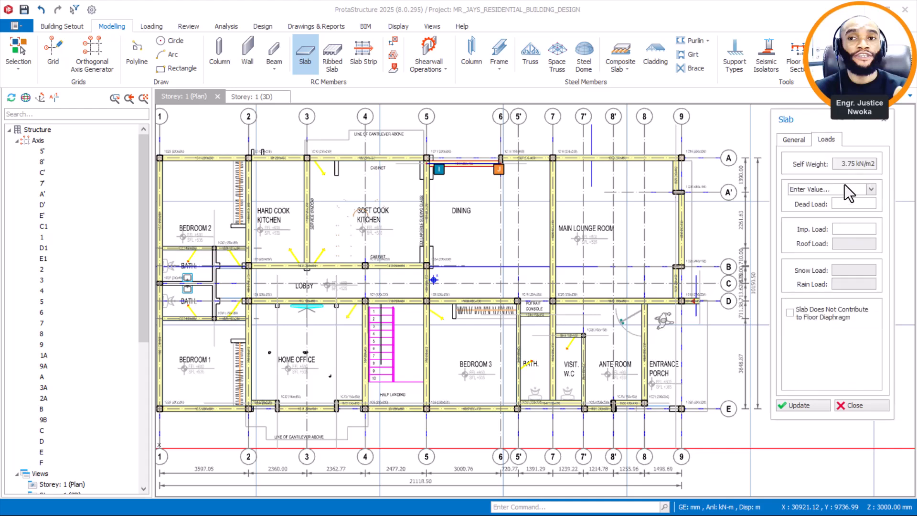
{"action": "left_click", "coordinate": [862, 206]}
{"action": "type", "text": "1.5 kN/m2"}
{"action": "left_click", "coordinate": [848, 229]}
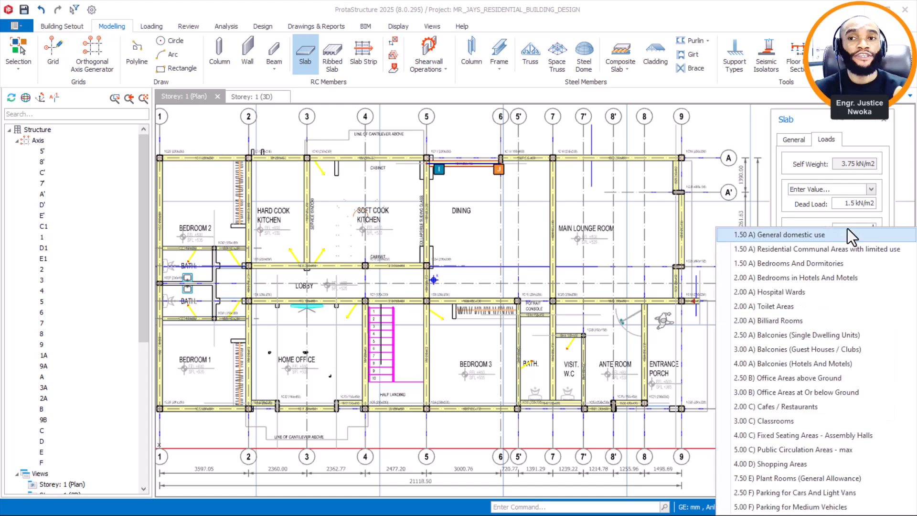
{"action": "left_click", "coordinate": [795, 233]}
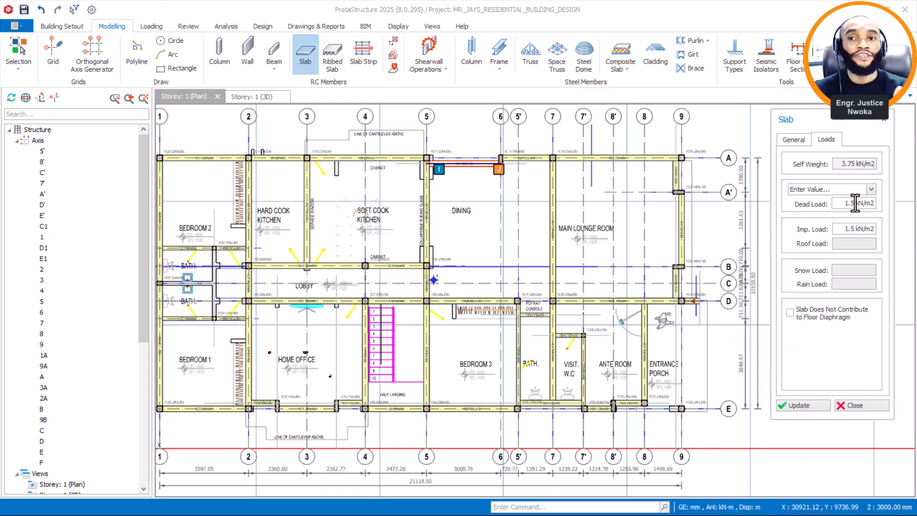
Review the new slab's dead load, thickness and concrete cover values across its general and load settings
{"action": "left_click_drag", "start_coordinate": [841, 203], "coordinate": [882, 203]}
{"action": "left_click_drag", "start_coordinate": [846, 203], "coordinate": [877, 203]}
{"action": "left_click", "coordinate": [796, 143]}
{"action": "left_click", "coordinate": [828, 142]}
{"action": "left_click", "coordinate": [800, 139]}
{"action": "left_click_drag", "start_coordinate": [847, 207], "coordinate": [877, 206]}
{"action": "left_click", "coordinate": [828, 140]}
{"action": "left_click", "coordinate": [803, 140]}
{"action": "left_click_drag", "start_coordinate": [849, 269], "coordinate": [872, 269]}
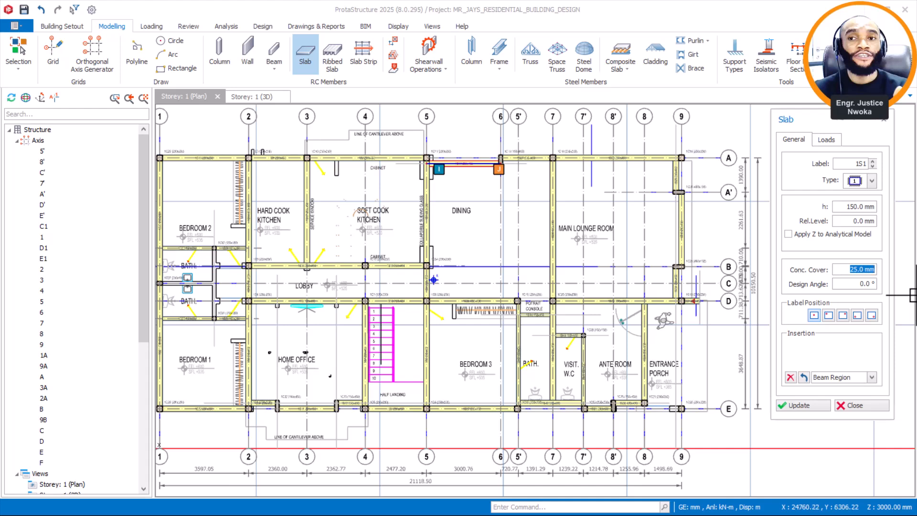
Insert the 150 mm slab in the hard cook kitchen, between grids 2 and 3, using the Beam Region method
{"action": "left_click", "coordinate": [873, 378]}
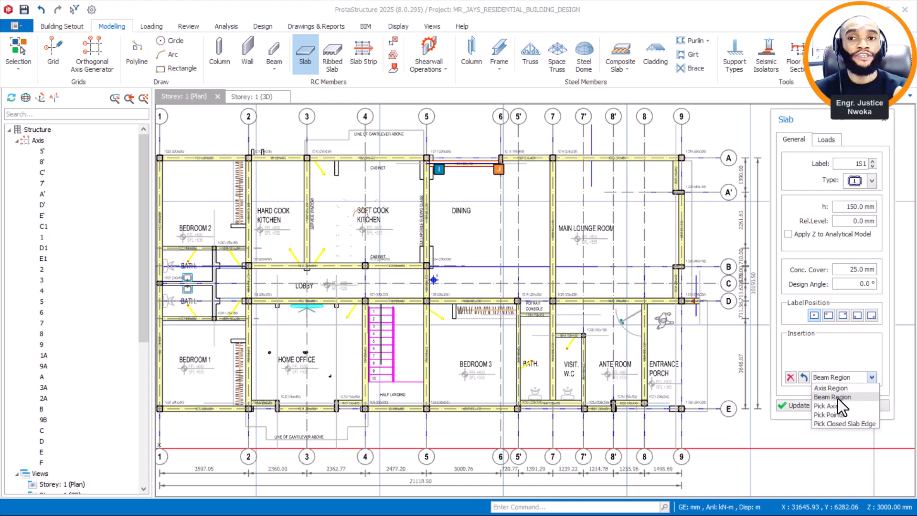
{"action": "left_click", "coordinate": [834, 397]}
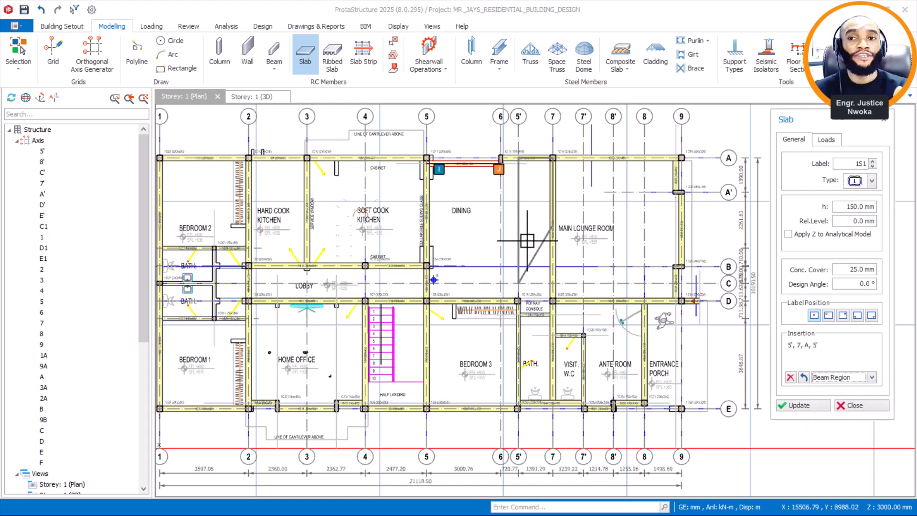
{"action": "middle_click_drag", "start_coordinate": [381, 237], "coordinate": [511, 234]}
{"action": "scroll", "coordinate": [421, 194], "scroll_direction": "up", "scroll_amount": 2}
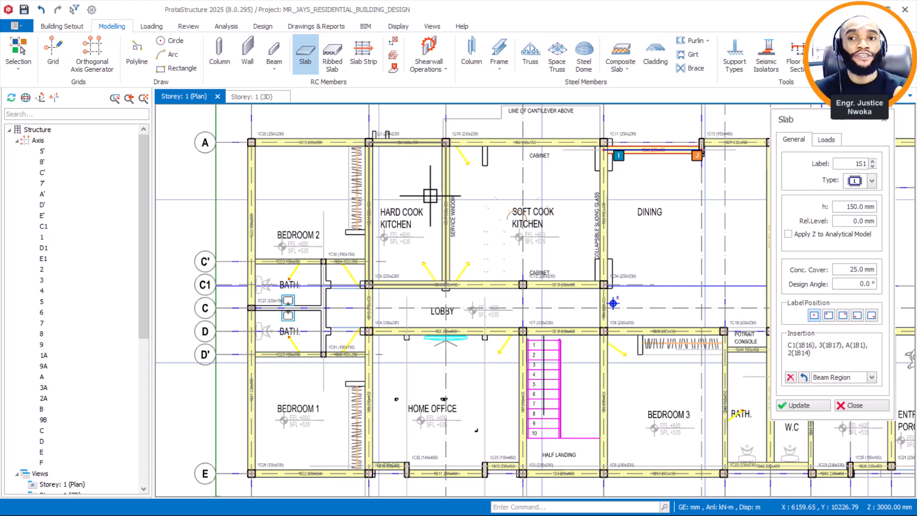
{"action": "left_click", "coordinate": [430, 196]}
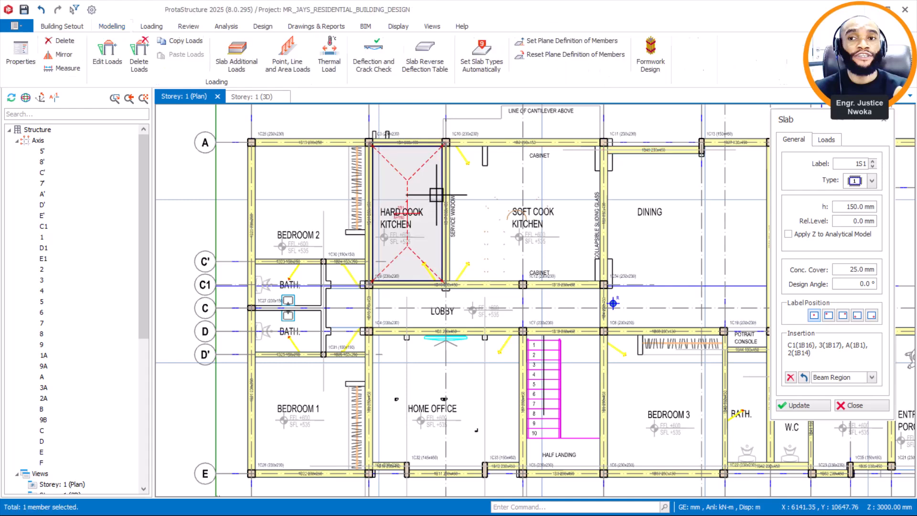
{"action": "scroll", "coordinate": [563, 192], "scroll_direction": "down", "scroll_amount": 1}
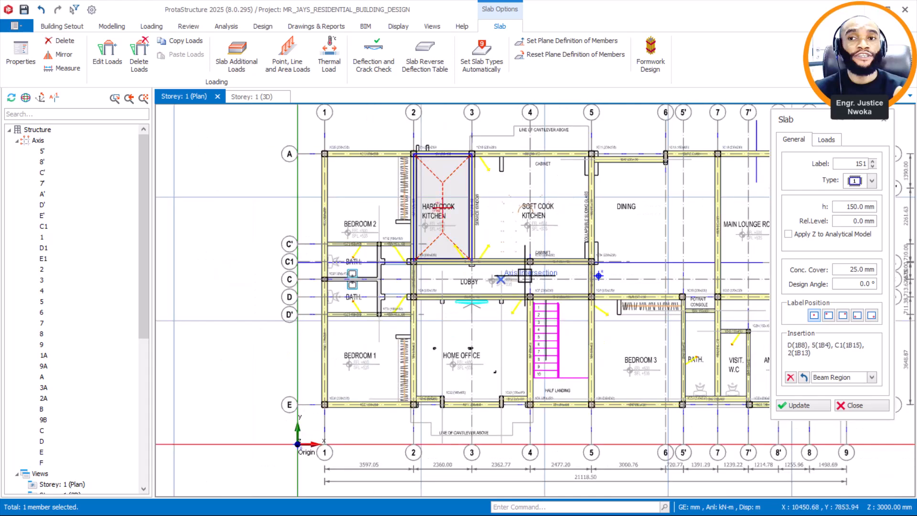
Insert a 150 mm slab over the lobby, between grids 2 and 5 and axes C1 and D, using the Beam Region method
{"action": "left_click", "coordinate": [570, 271]}
{"action": "scroll", "coordinate": [570, 270], "scroll_direction": "up", "scroll_amount": 1}
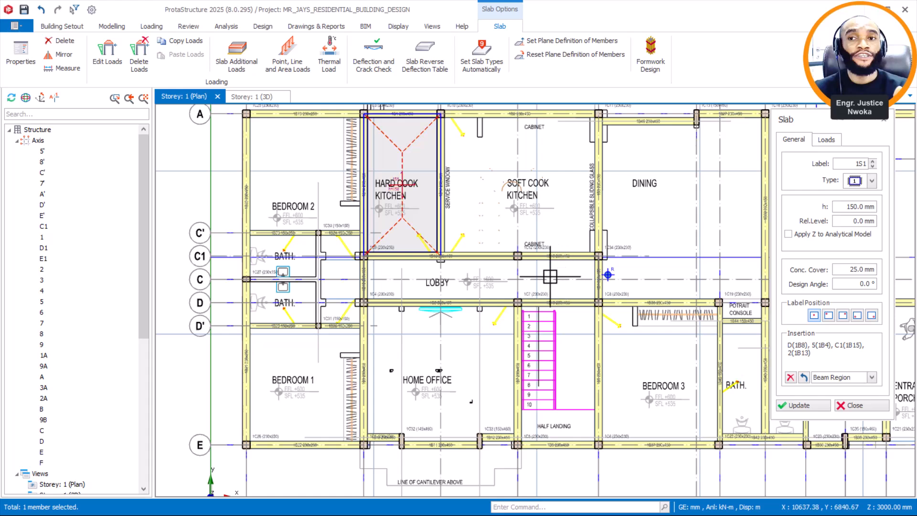
{"action": "key", "text": "Escape"}
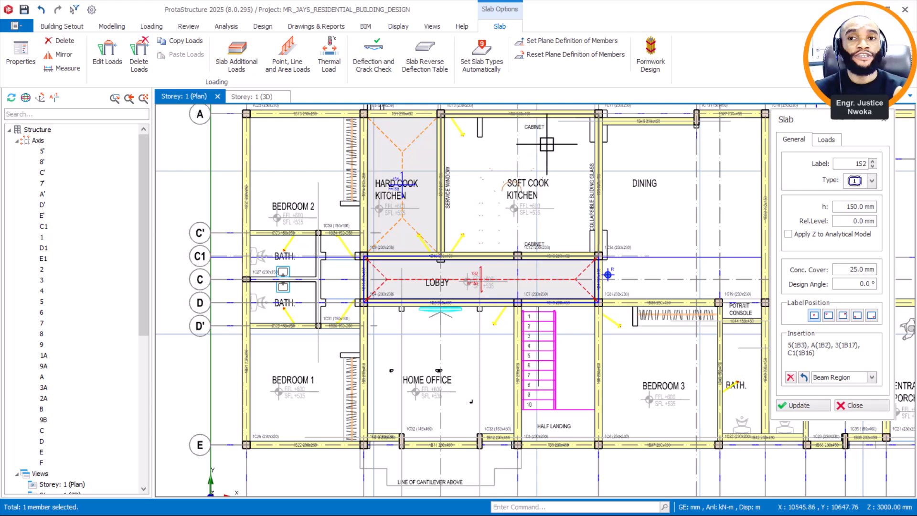
Insert a 150 mm Beam Region slab over the soft cook kitchen, between grids 3 and 5 and axes A and C1
{"action": "scroll", "coordinate": [563, 161], "scroll_direction": "down", "scroll_amount": 1}
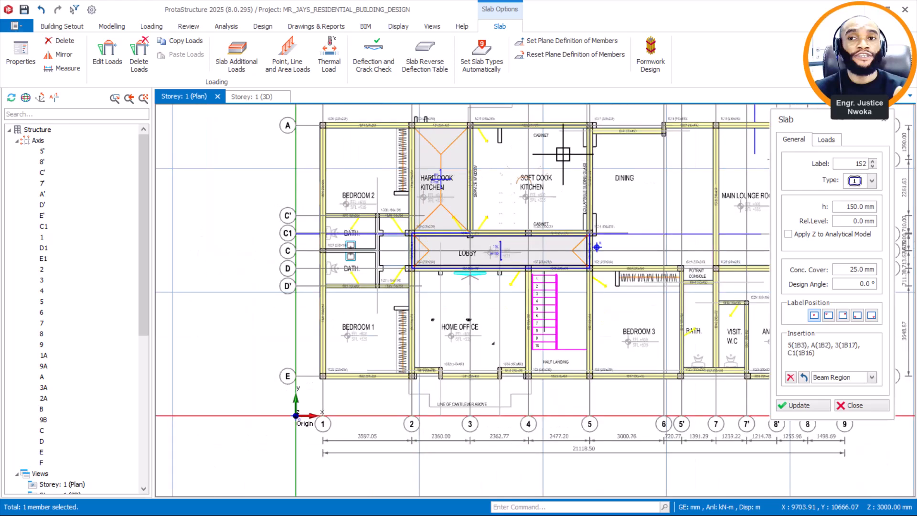
{"action": "left_click", "coordinate": [564, 155]}
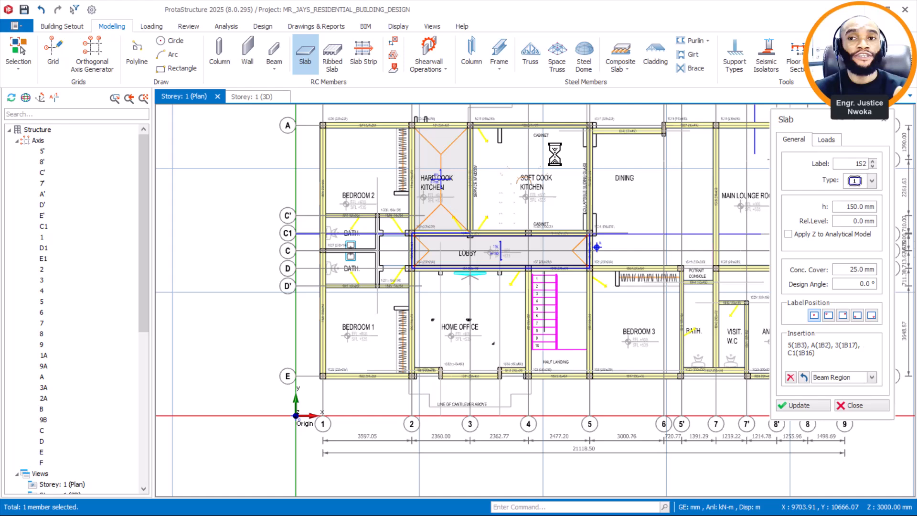
{"action": "left_click", "coordinate": [555, 154]}
{"action": "scroll", "coordinate": [488, 305], "scroll_direction": "up", "scroll_amount": 1}
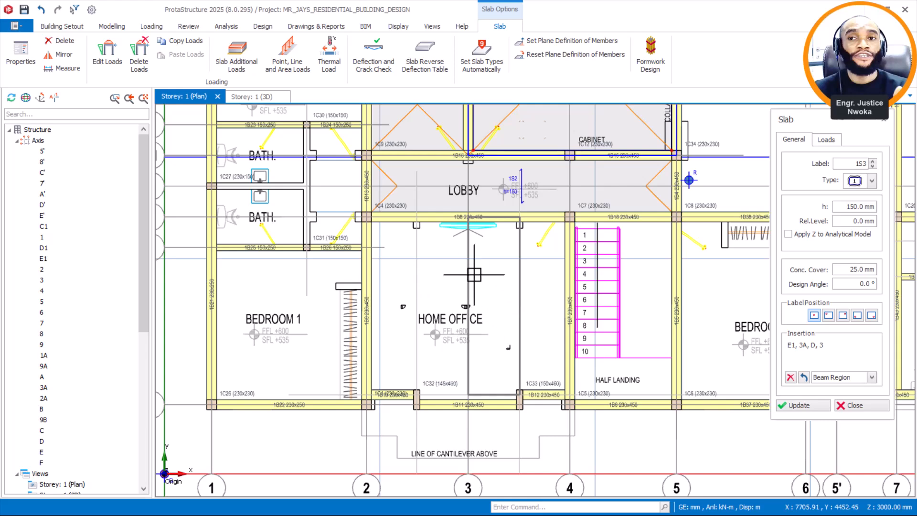
Switch the slab insertion method to Pick Points for the home office slab
{"action": "middle_click_drag", "start_coordinate": [473, 274], "coordinate": [466, 219]}
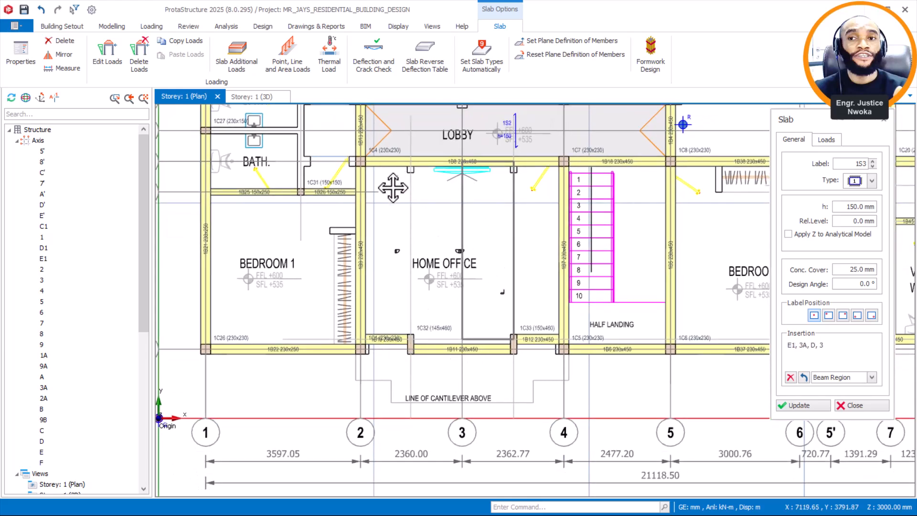
{"action": "scroll", "coordinate": [394, 188], "scroll_direction": "up", "scroll_amount": 1}
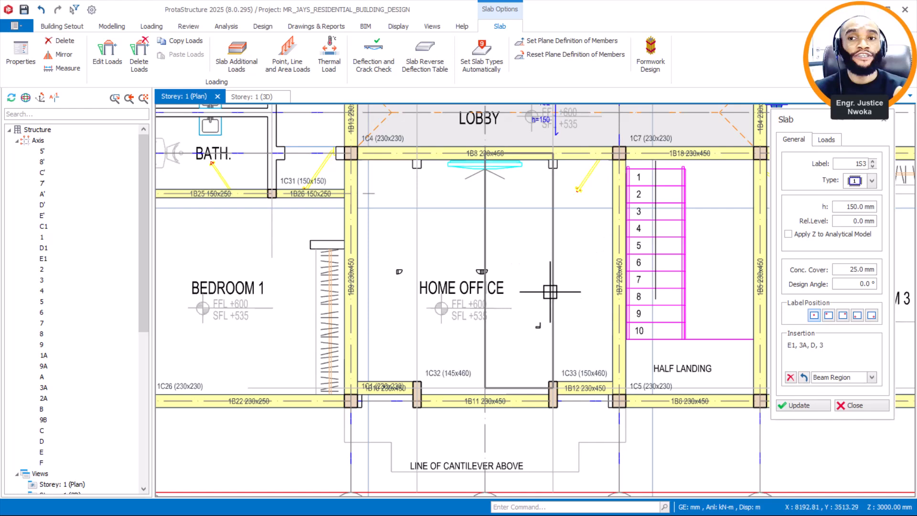
{"action": "left_click", "coordinate": [871, 377]}
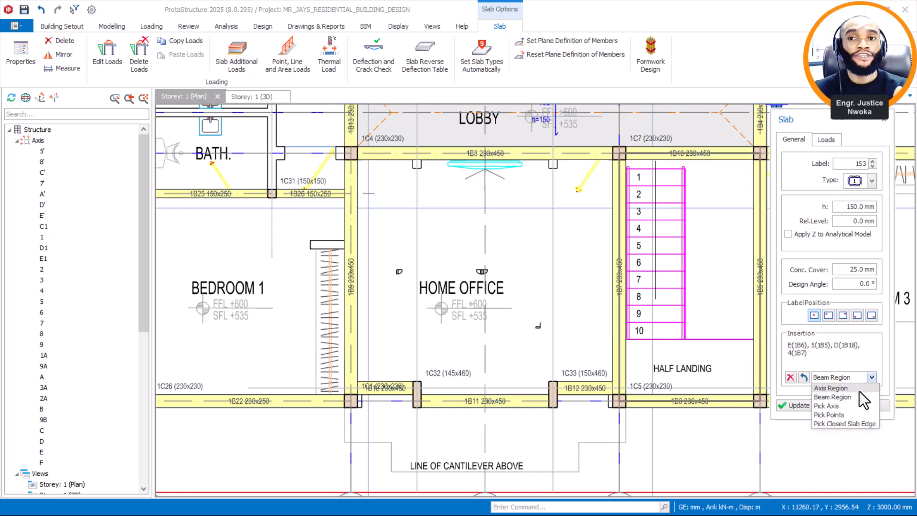
{"action": "left_click", "coordinate": [841, 415]}
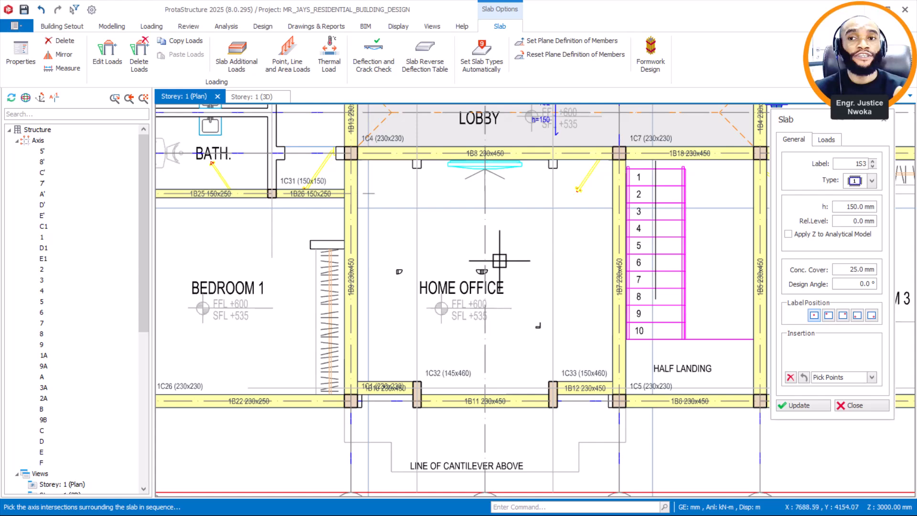
Start outlining the home office slab through axis intersections D/2, D/4, E1/4 and E1/3A
{"action": "scroll", "coordinate": [351, 153], "scroll_direction": "up", "scroll_amount": 4}
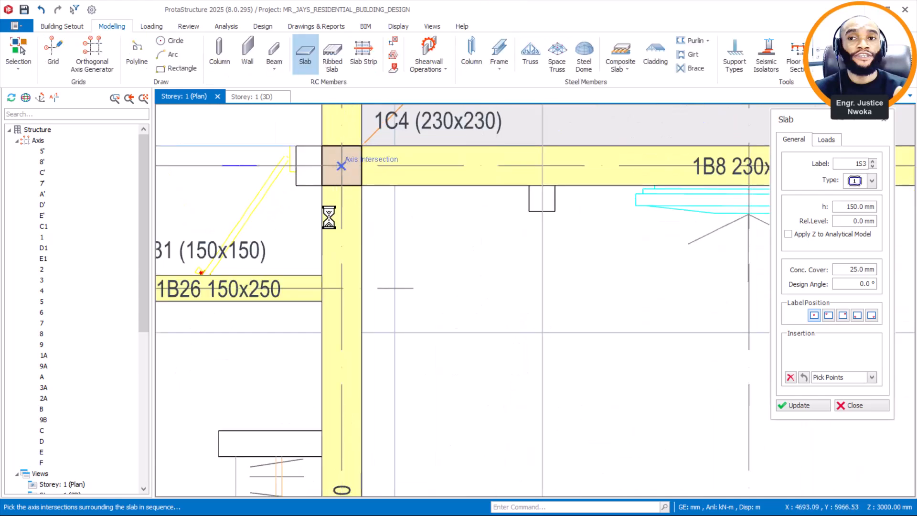
{"action": "scroll", "coordinate": [341, 167], "scroll_direction": "down", "scroll_amount": 4}
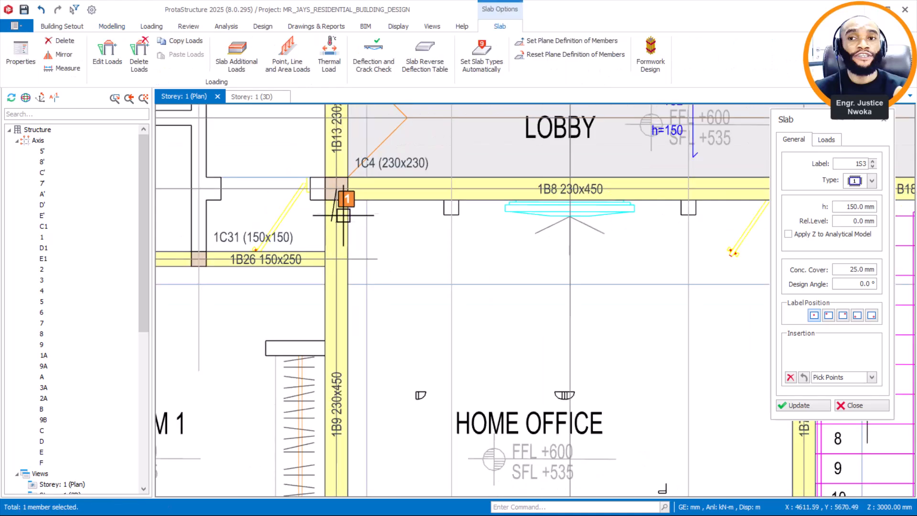
{"action": "scroll", "coordinate": [683, 196], "scroll_direction": "up", "scroll_amount": 3}
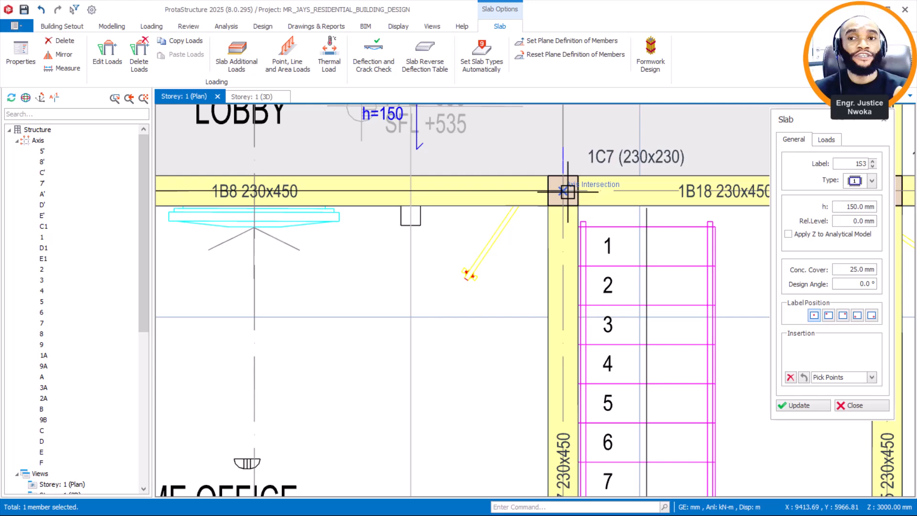
{"action": "left_click", "coordinate": [578, 186]}
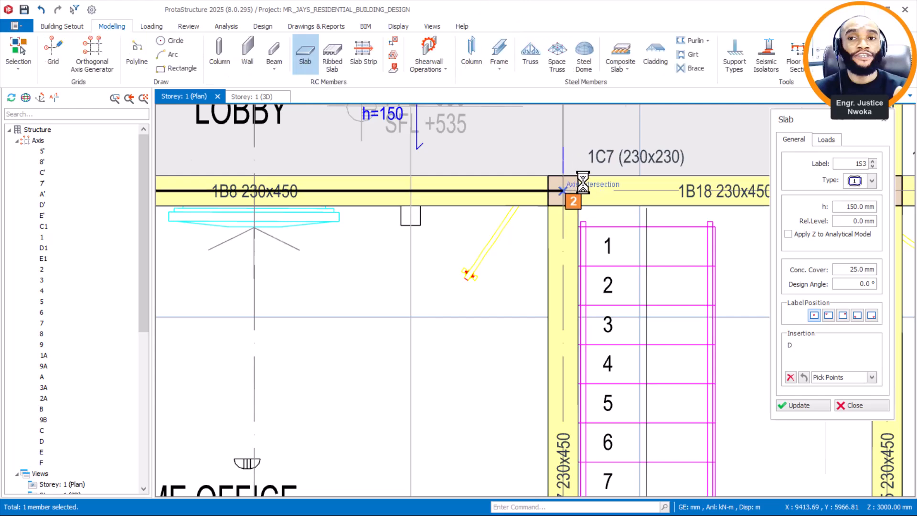
{"action": "scroll", "coordinate": [578, 192], "scroll_direction": "down", "scroll_amount": 3}
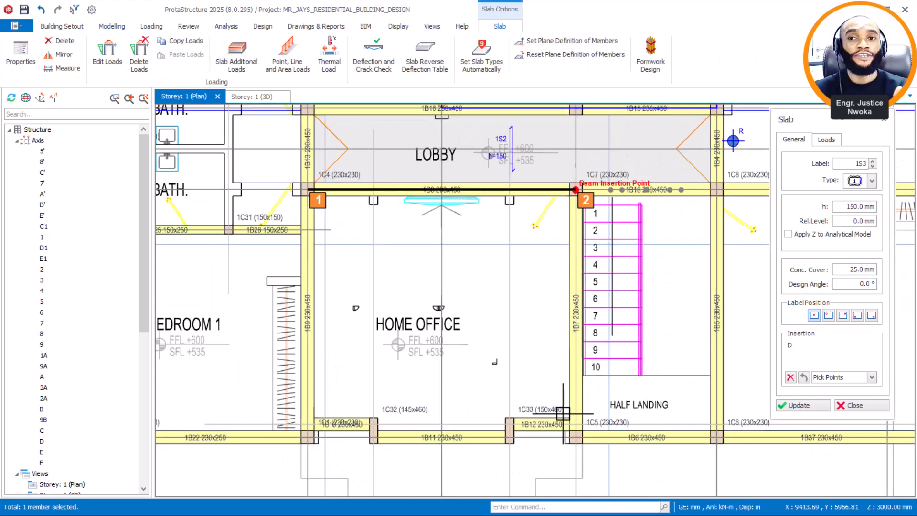
{"action": "scroll", "coordinate": [565, 435], "scroll_direction": "up", "scroll_amount": 1}
{"action": "scroll", "coordinate": [577, 430], "scroll_direction": "up", "scroll_amount": 1}
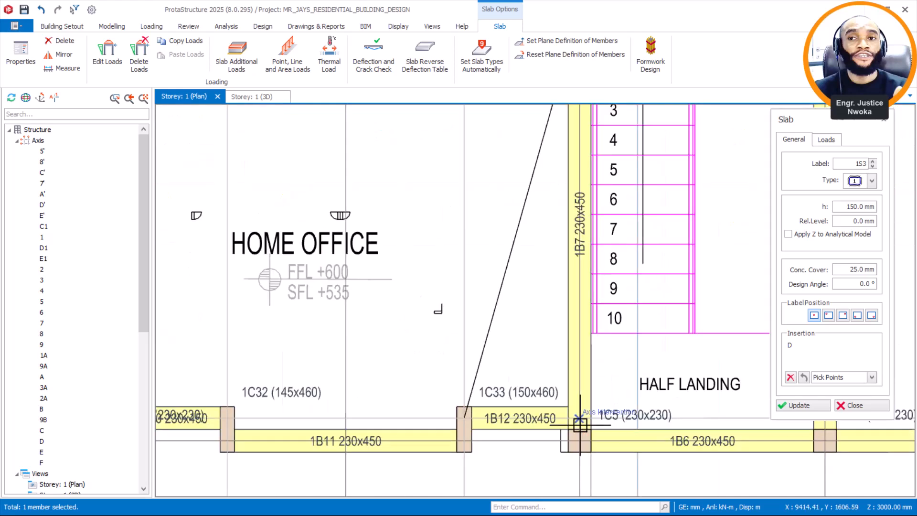
{"action": "left_click", "coordinate": [579, 420]}
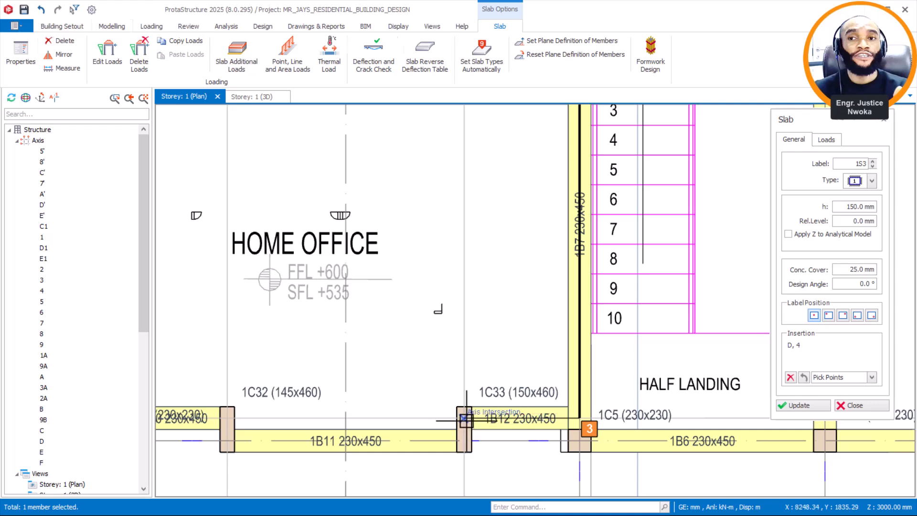
{"action": "left_click", "coordinate": [464, 419]}
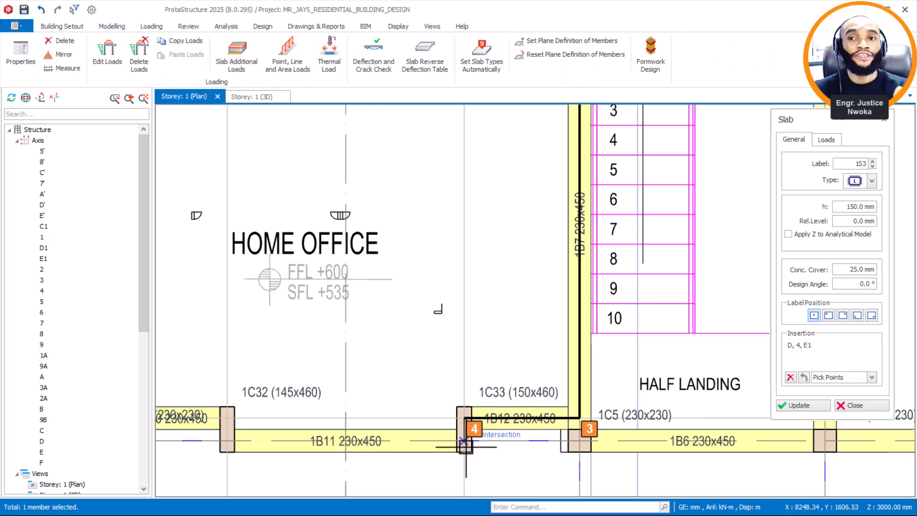
Continue the home office slab outline around the front projection through intersections E/3A, E/2A and E1/2A
{"action": "scroll", "coordinate": [464, 440], "scroll_direction": "up", "scroll_amount": 2}
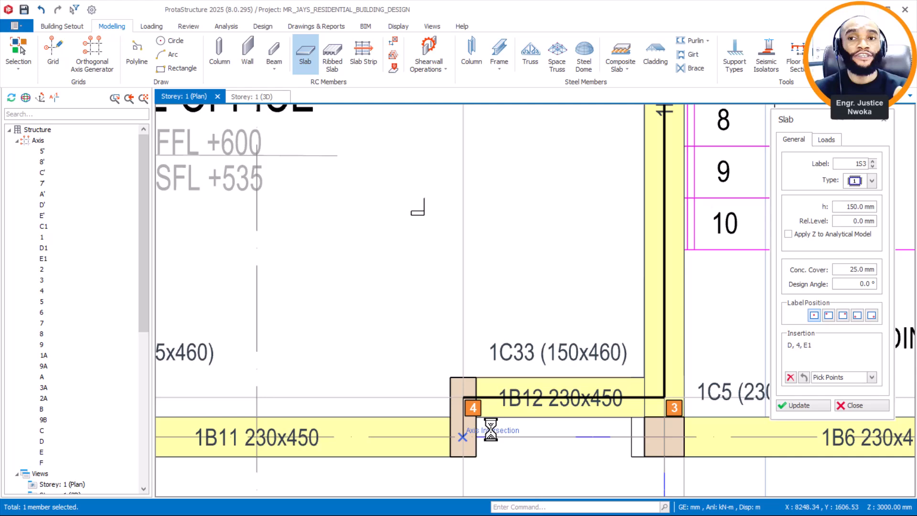
{"action": "scroll", "coordinate": [491, 430], "scroll_direction": "down", "scroll_amount": 2}
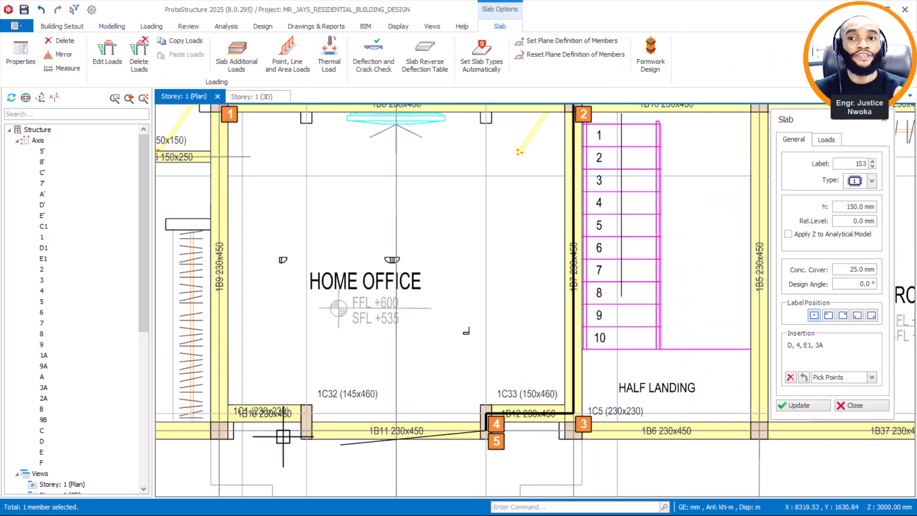
{"action": "scroll", "coordinate": [300, 432], "scroll_direction": "up", "scroll_amount": 1}
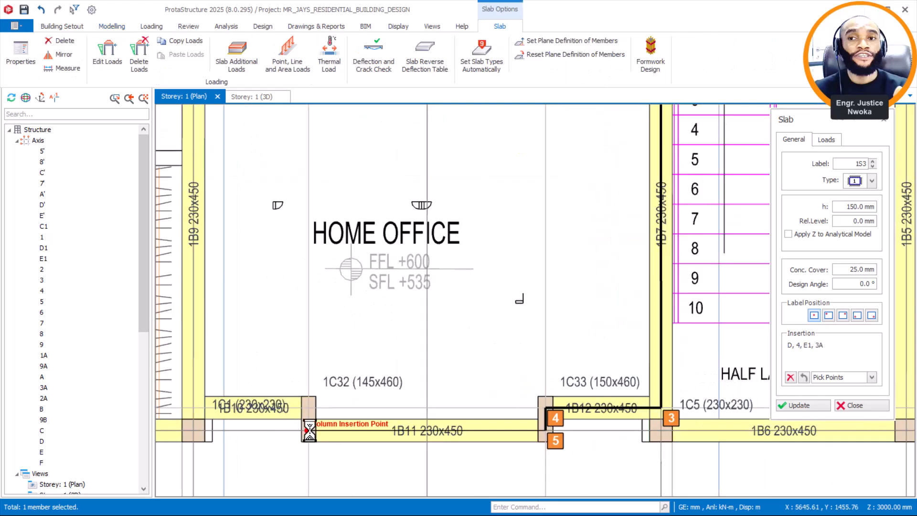
{"action": "left_click", "coordinate": [310, 407]}
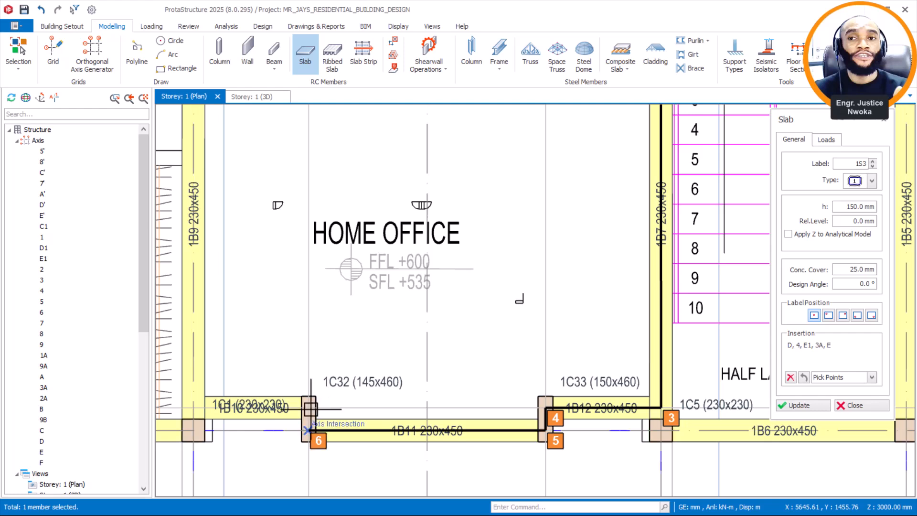
{"action": "scroll", "coordinate": [309, 408], "scroll_direction": "up", "scroll_amount": 1}
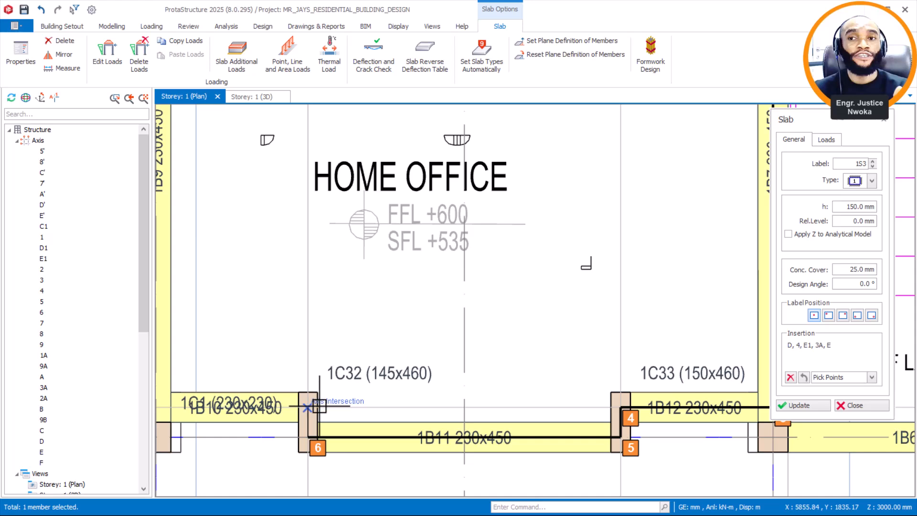
{"action": "left_click", "coordinate": [311, 408]}
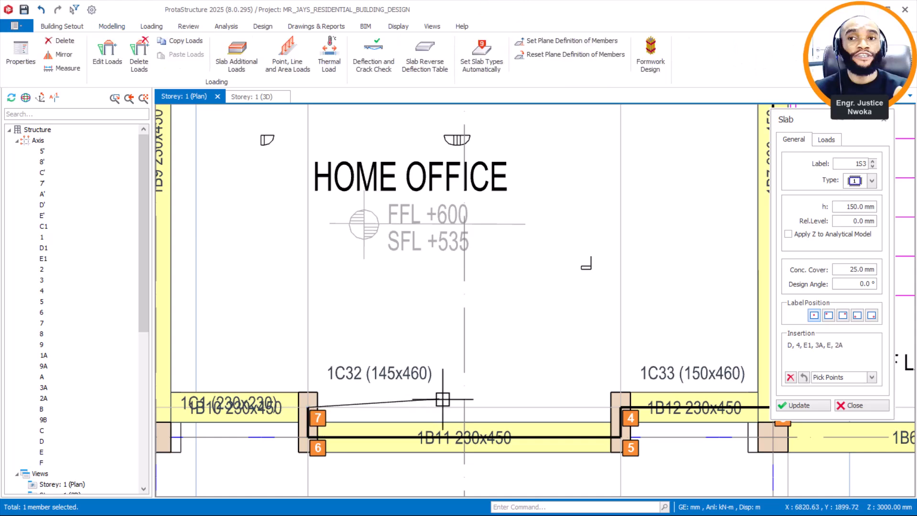
Try to add the E1/2 corner to the home office slab outline and cancel the unfinished insertion
{"action": "scroll", "coordinate": [457, 399], "scroll_direction": "down", "scroll_amount": 3}
{"action": "left_click", "coordinate": [284, 403]}
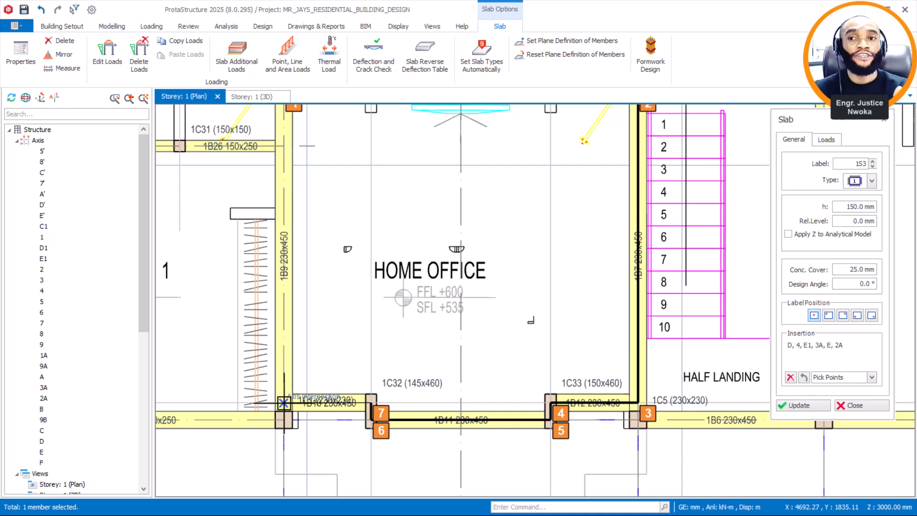
{"action": "left_click", "coordinate": [284, 402]}
{"action": "scroll", "coordinate": [284, 403], "scroll_direction": "up", "scroll_amount": 2}
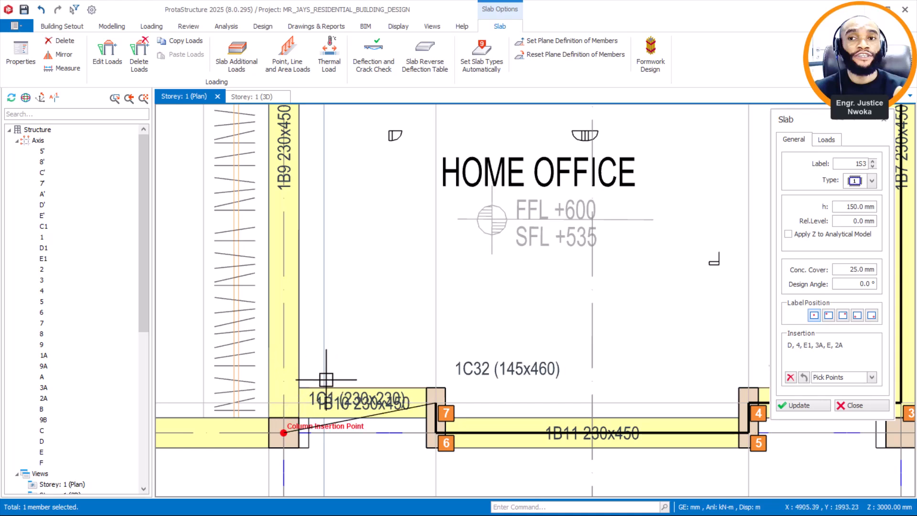
{"action": "scroll", "coordinate": [375, 420], "scroll_direction": "down", "scroll_amount": 2}
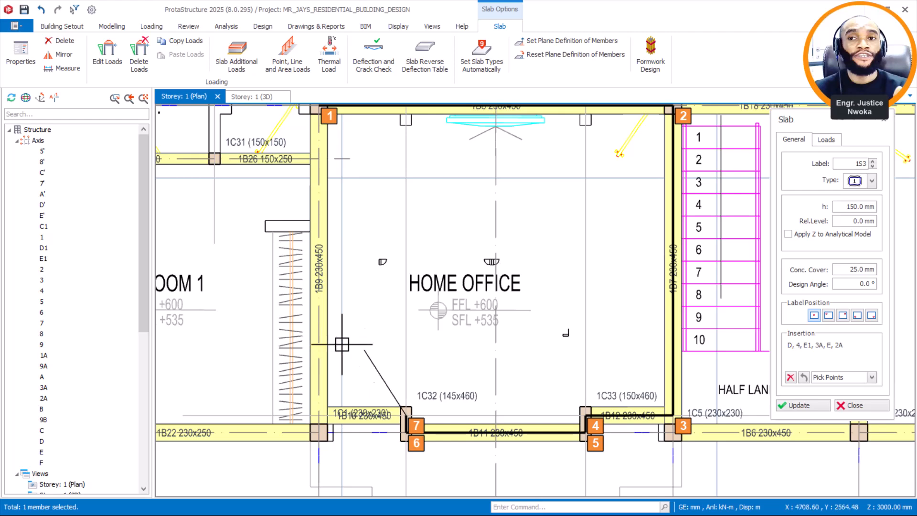
{"action": "scroll", "coordinate": [320, 419], "scroll_direction": "up", "scroll_amount": 3}
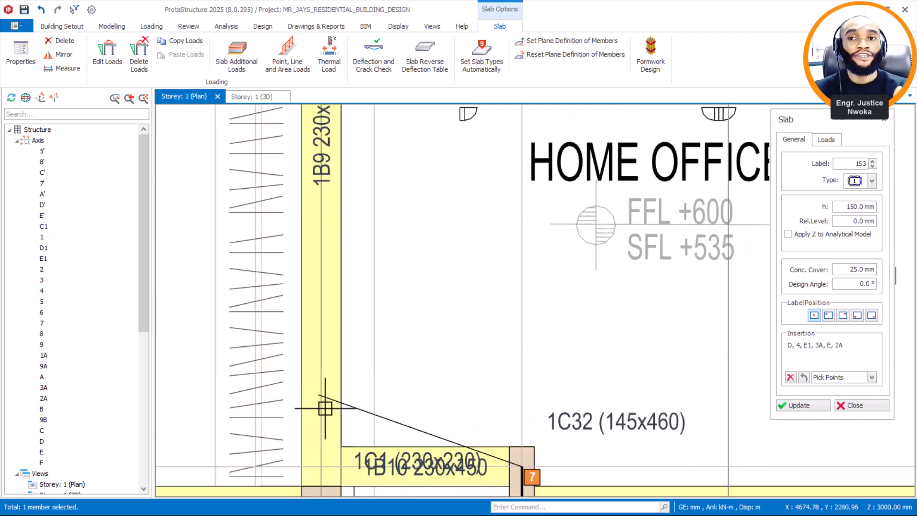
{"action": "left_click", "coordinate": [324, 466]}
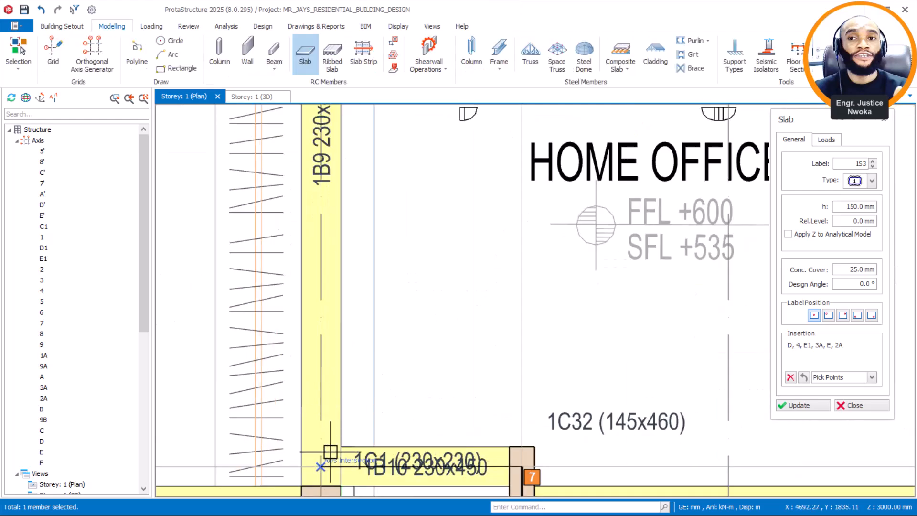
{"action": "left_click", "coordinate": [414, 396]}
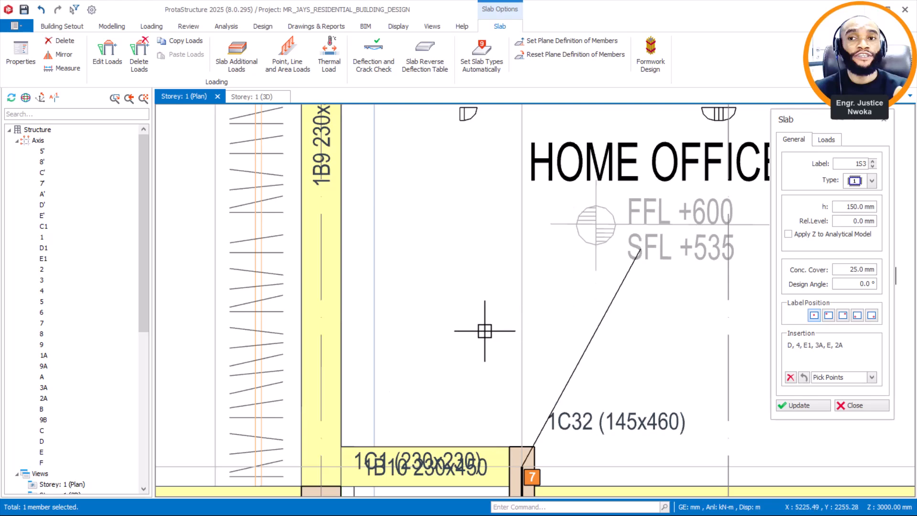
{"action": "scroll", "coordinate": [485, 332], "scroll_direction": "down", "scroll_amount": 3}
{"action": "scroll", "coordinate": [492, 328], "scroll_direction": "down", "scroll_amount": 1}
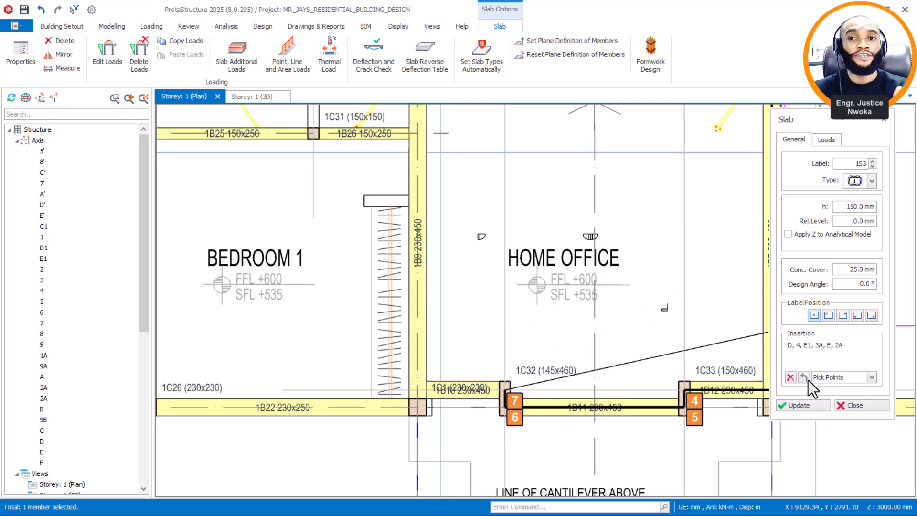
{"action": "key", "text": "Escape"}
Open the properties of the lobby slab between grids 2 and 5
{"action": "scroll", "coordinate": [633, 394], "scroll_direction": "down", "scroll_amount": 2}
{"action": "middle_click_drag", "start_coordinate": [645, 309], "coordinate": [582, 347]}
{"action": "scroll", "coordinate": [656, 252], "scroll_direction": "down", "scroll_amount": 2}
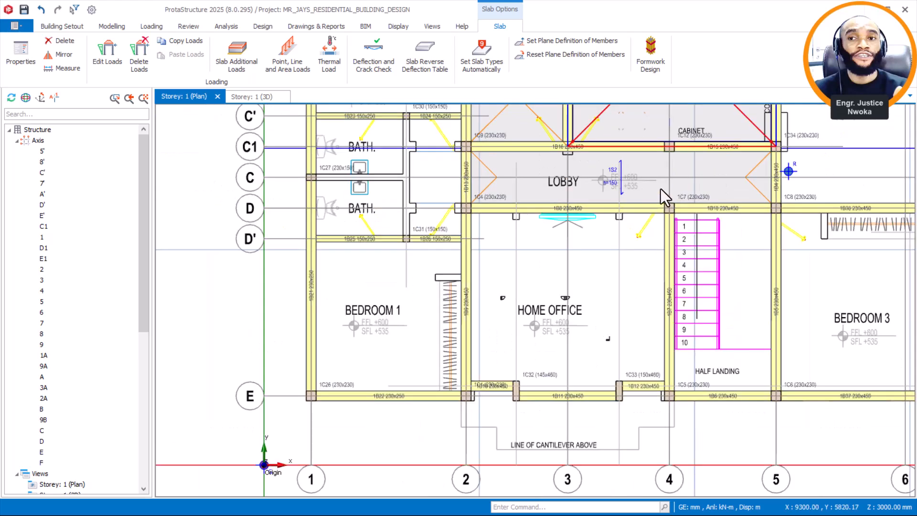
{"action": "middle_click_drag", "start_coordinate": [703, 154], "coordinate": [661, 187]}
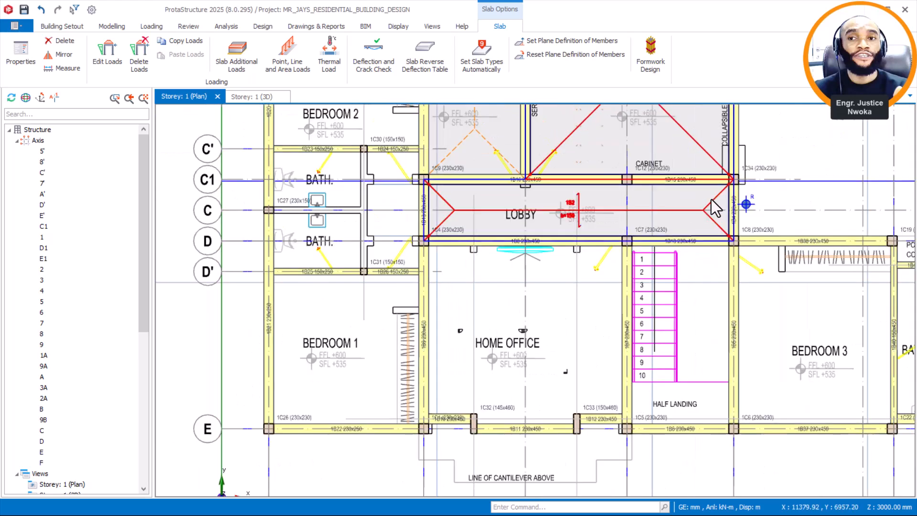
{"action": "left_click", "coordinate": [708, 201]}
{"action": "right_click", "coordinate": [708, 201]}
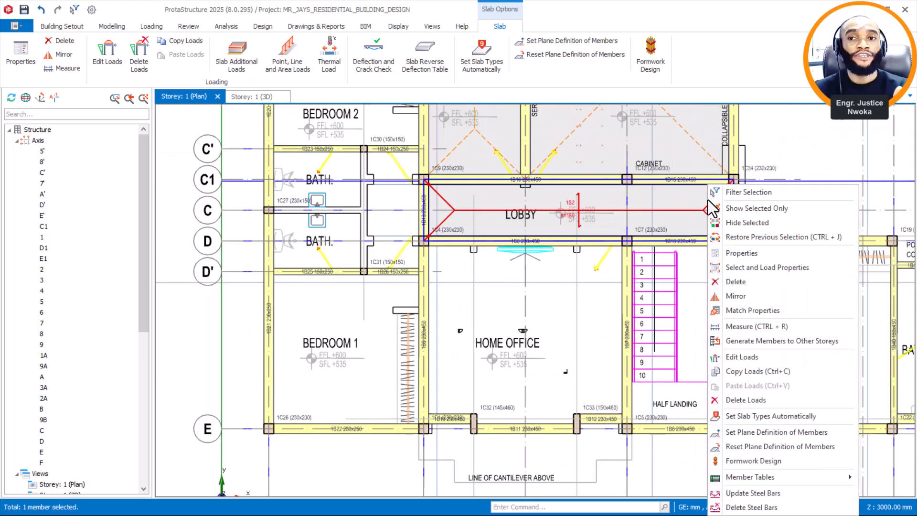
{"action": "left_click", "coordinate": [756, 254]}
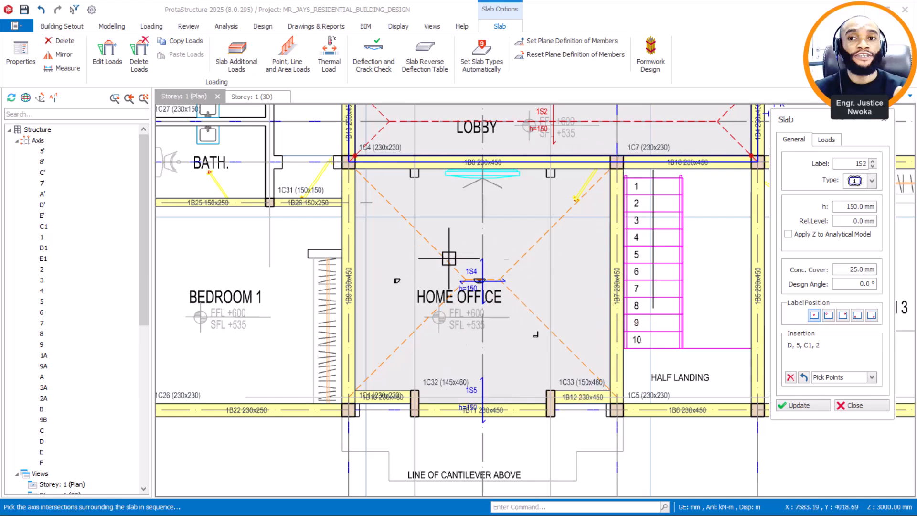
{"action": "scroll", "coordinate": [308, 297], "scroll_direction": "down", "scroll_amount": 2}
{"action": "scroll", "coordinate": [442, 315], "scroll_direction": "up", "scroll_amount": 2}
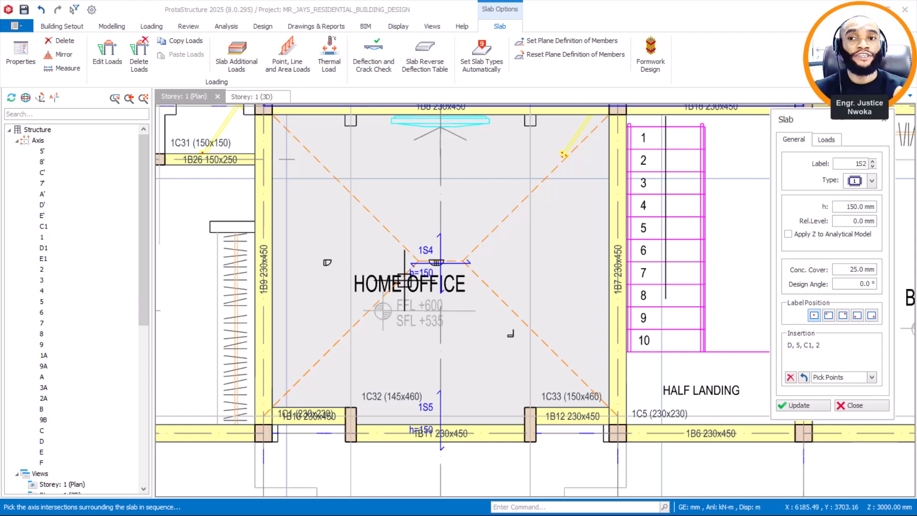
Set the slab thickness to 120 mm and the insertion method to Beam Region
{"action": "scroll", "coordinate": [422, 263], "scroll_direction": "down", "scroll_amount": 2}
{"action": "middle_click_drag", "start_coordinate": [630, 311], "coordinate": [520, 324]}
{"action": "scroll", "coordinate": [547, 271], "scroll_direction": "down", "scroll_amount": 3}
{"action": "middle_click_drag", "start_coordinate": [547, 270], "coordinate": [523, 291]}
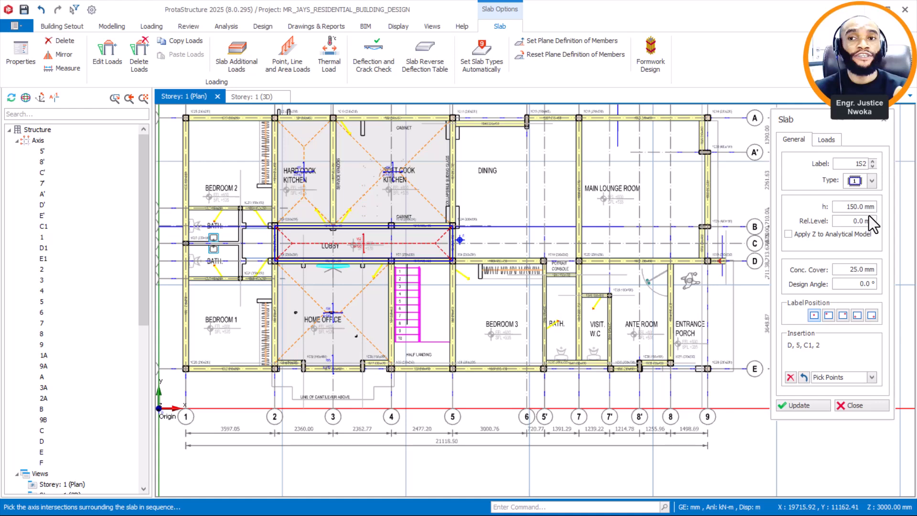
{"action": "left_click_drag", "start_coordinate": [847, 208], "coordinate": [883, 207]}
{"action": "type", "text": "120"}
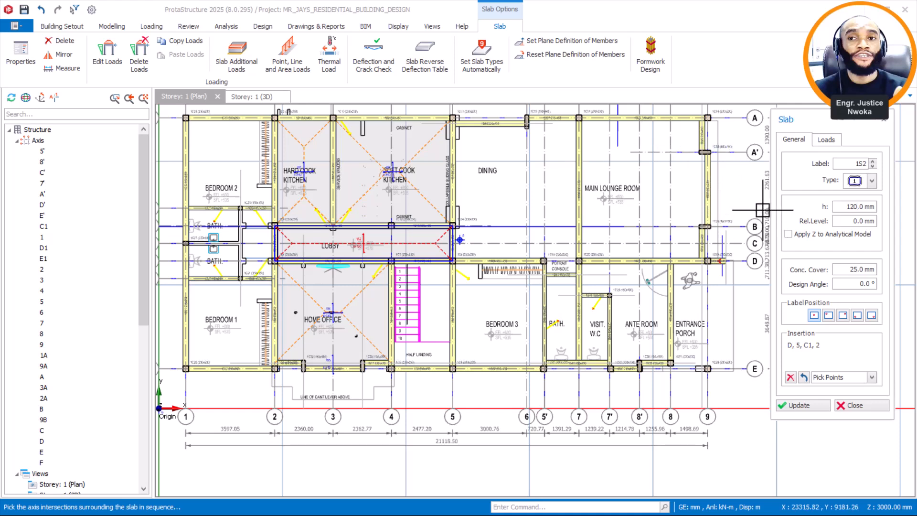
{"action": "left_click", "coordinate": [871, 377]}
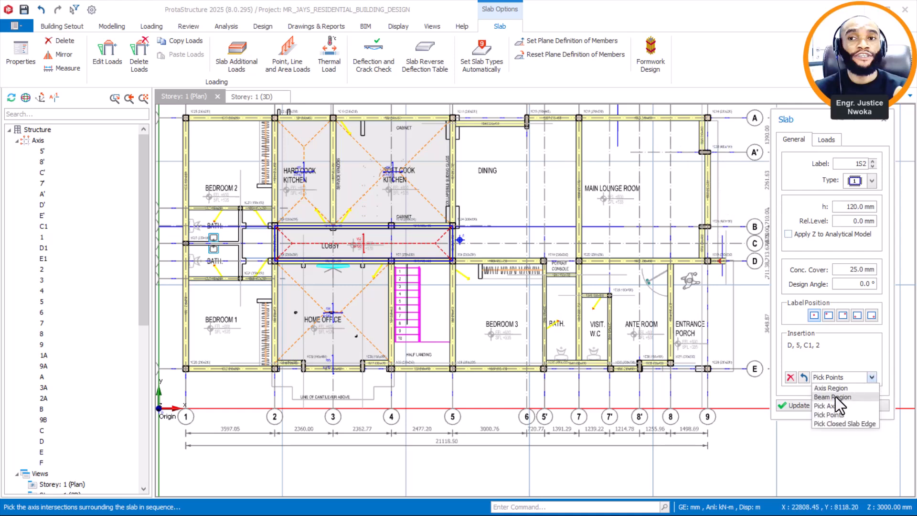
{"action": "left_click", "coordinate": [836, 398]}
Insert a 120 mm slab in the beam-enclosed region of Bedroom 3 between grids 5 and 5'
{"action": "scroll", "coordinate": [623, 191], "scroll_direction": "up", "scroll_amount": 3}
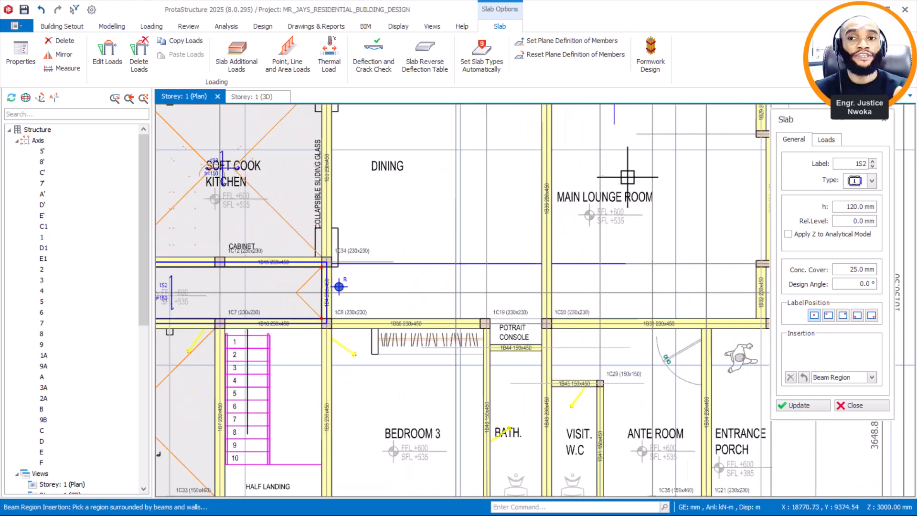
{"action": "scroll", "coordinate": [557, 331], "scroll_direction": "down", "scroll_amount": 3}
{"action": "scroll", "coordinate": [502, 341], "scroll_direction": "up", "scroll_amount": 3}
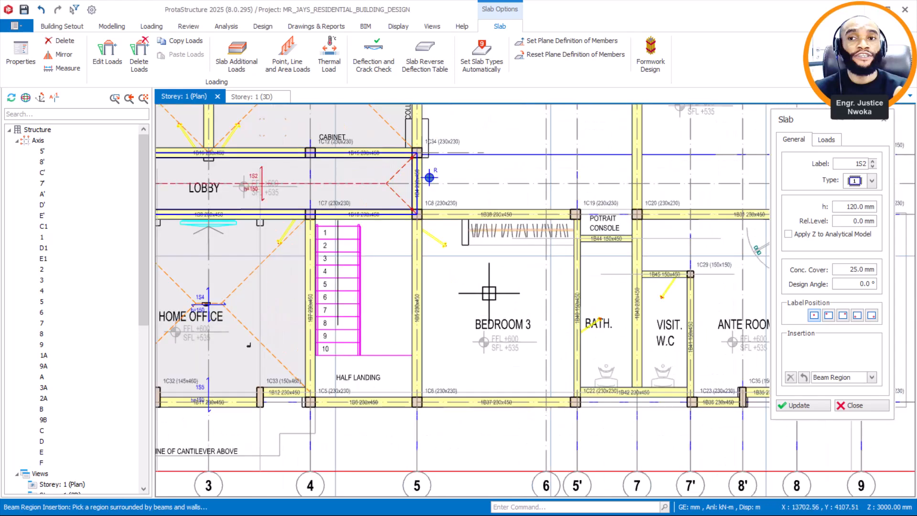
{"action": "scroll", "coordinate": [484, 293], "scroll_direction": "down", "scroll_amount": 3}
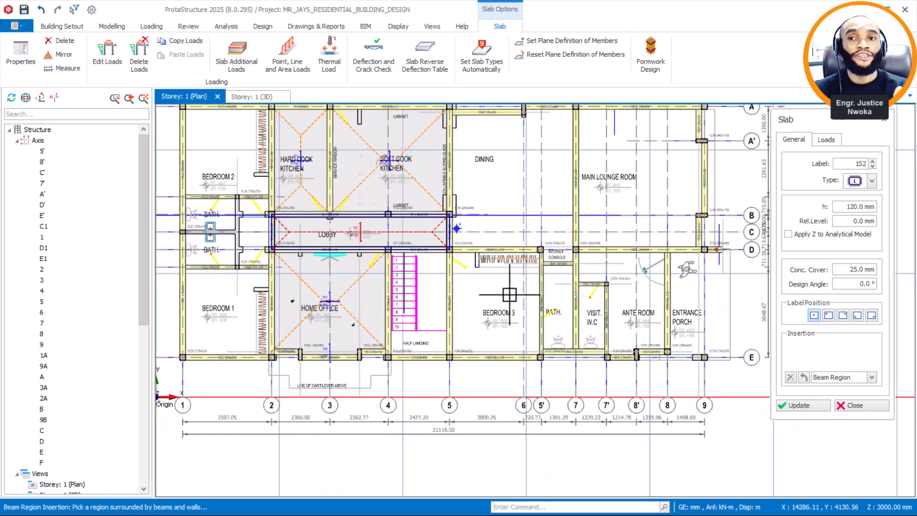
{"action": "scroll", "coordinate": [510, 292], "scroll_direction": "up", "scroll_amount": 2}
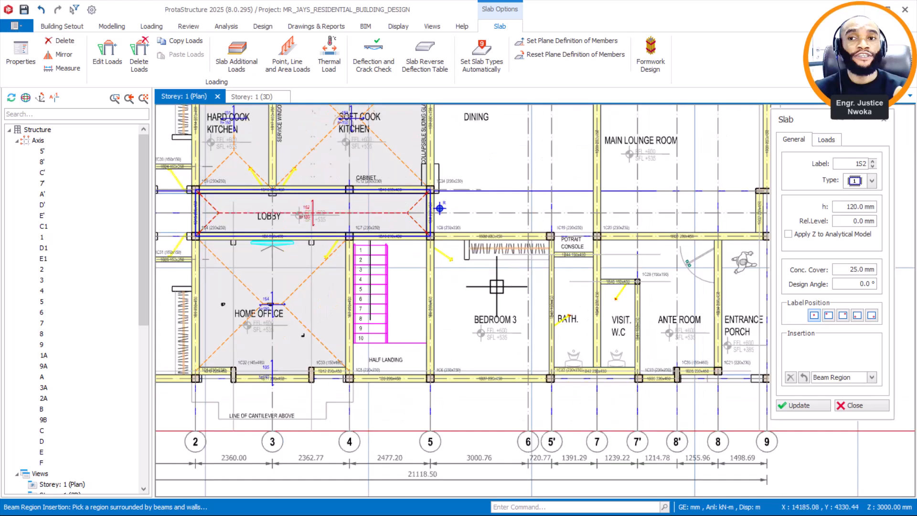
{"action": "left_click", "coordinate": [498, 285]}
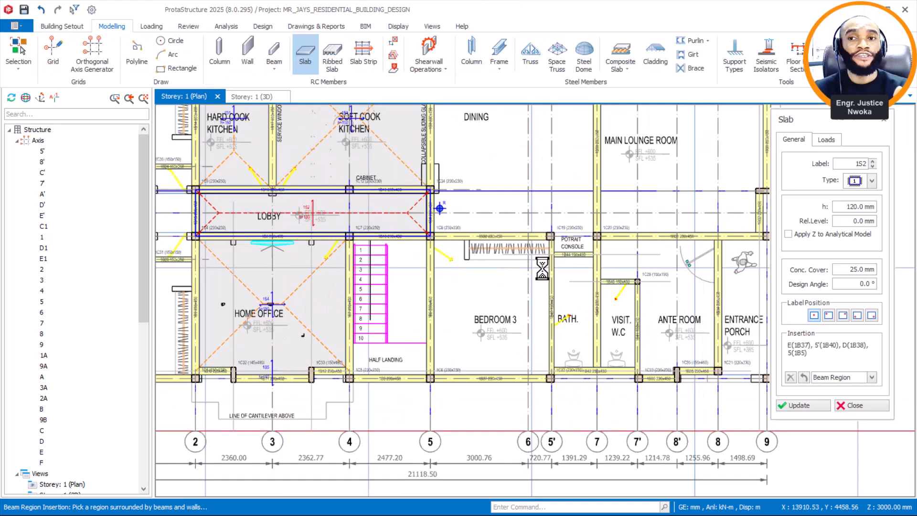
{"action": "left_click", "coordinate": [481, 316]}
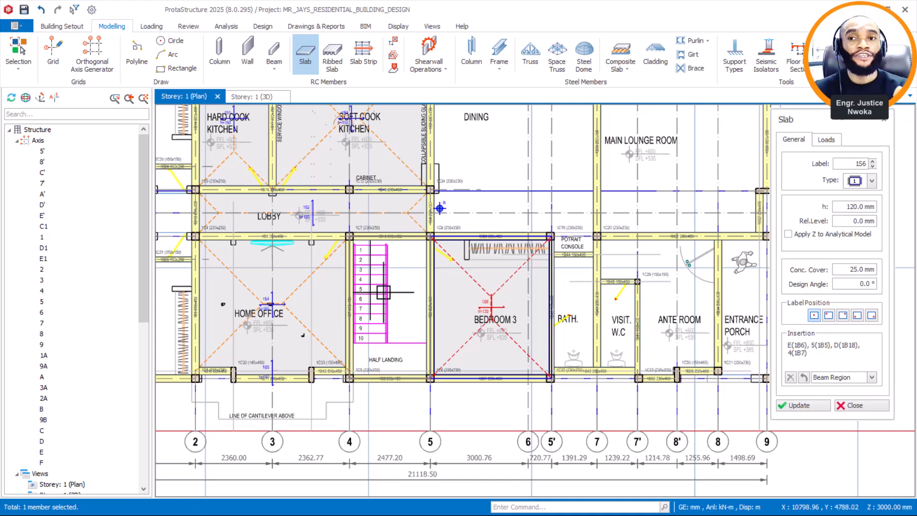
Insert 120 mm beam-region slabs in the visitors' W.C. and in the bathroom between grids 5' and 7
{"action": "scroll", "coordinate": [483, 329], "scroll_direction": "up", "scroll_amount": 3}
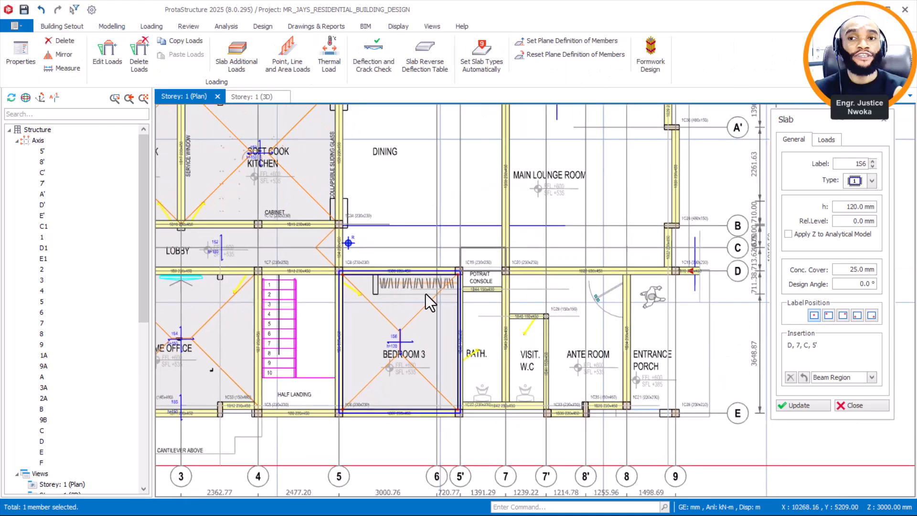
{"action": "middle_click_drag", "start_coordinate": [486, 318], "coordinate": [479, 287]}
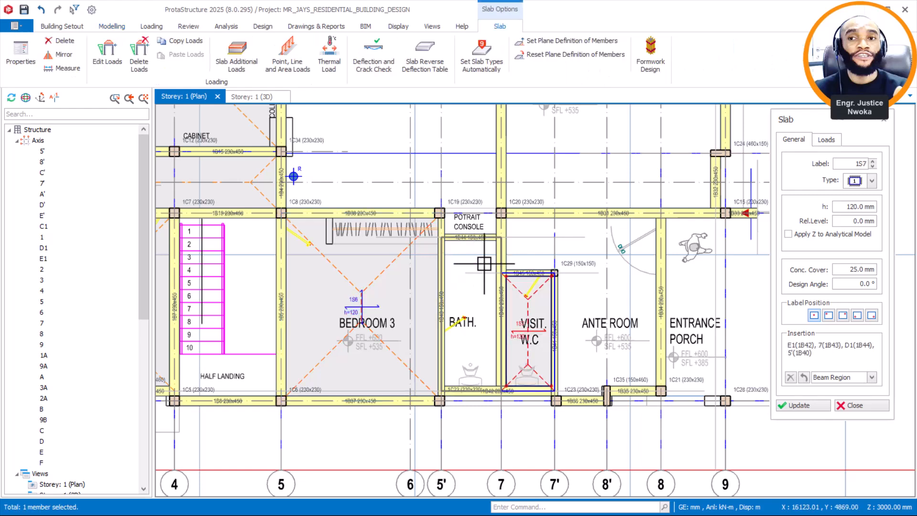
{"action": "scroll", "coordinate": [461, 320], "scroll_direction": "up", "scroll_amount": 1}
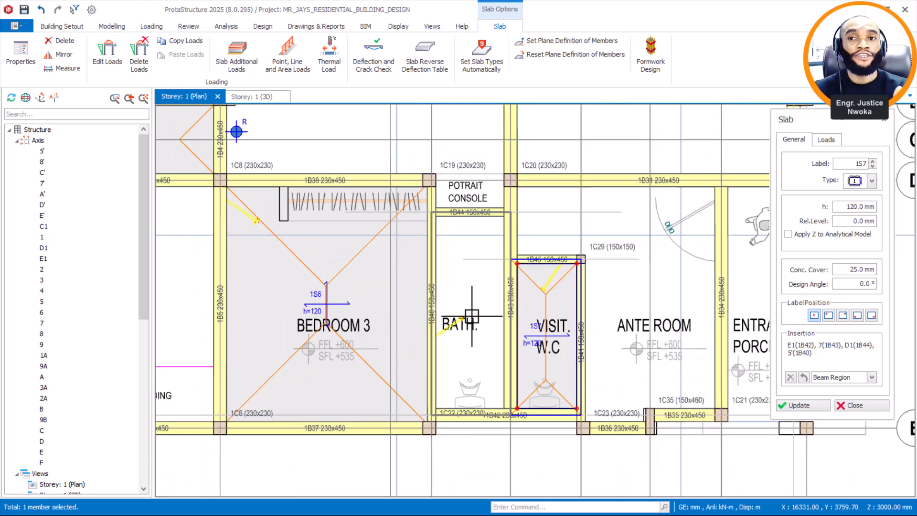
{"action": "left_click", "coordinate": [465, 293]}
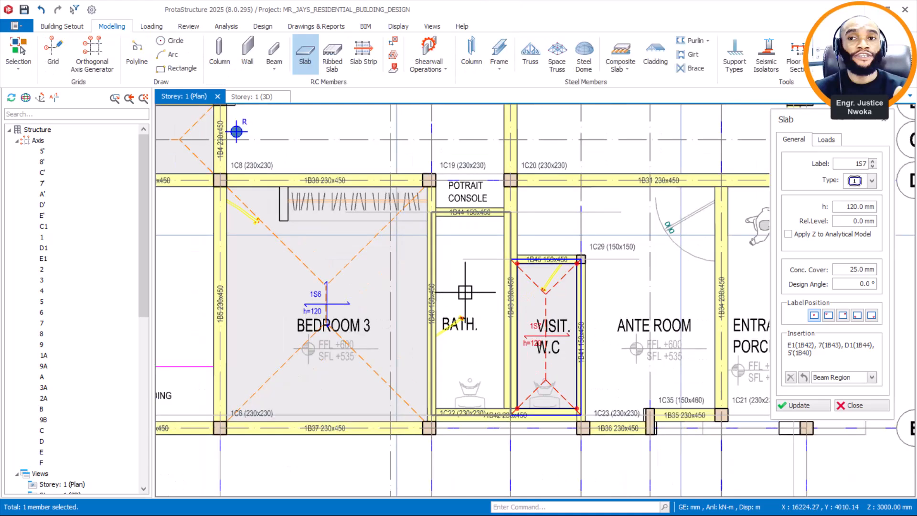
{"action": "left_click", "coordinate": [465, 292]}
{"action": "scroll", "coordinate": [556, 287], "scroll_direction": "down", "scroll_amount": 2}
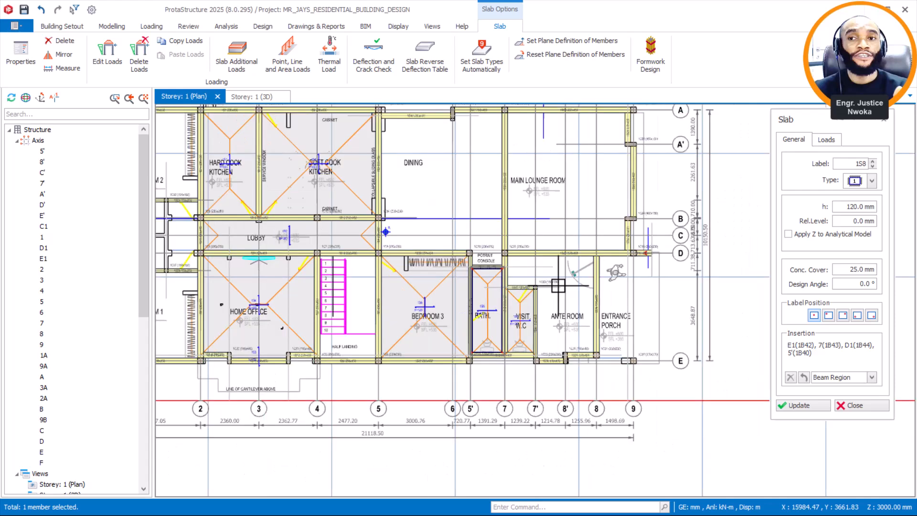
Try to insert a 120 mm beam-region slab in the main lounge room
{"action": "scroll", "coordinate": [587, 286], "scroll_direction": "up", "scroll_amount": 1}
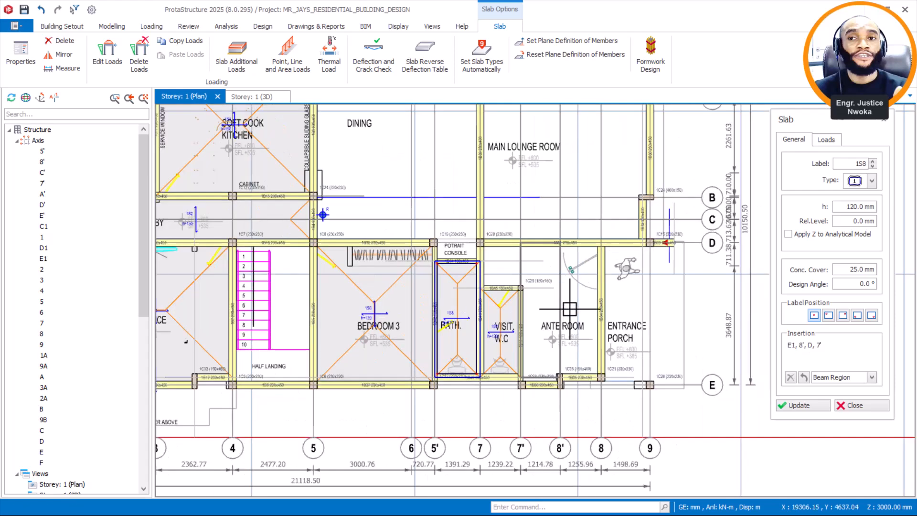
{"action": "scroll", "coordinate": [590, 280], "scroll_direction": "up", "scroll_amount": 1}
{"action": "middle_click_drag", "start_coordinate": [518, 263], "coordinate": [613, 406]}
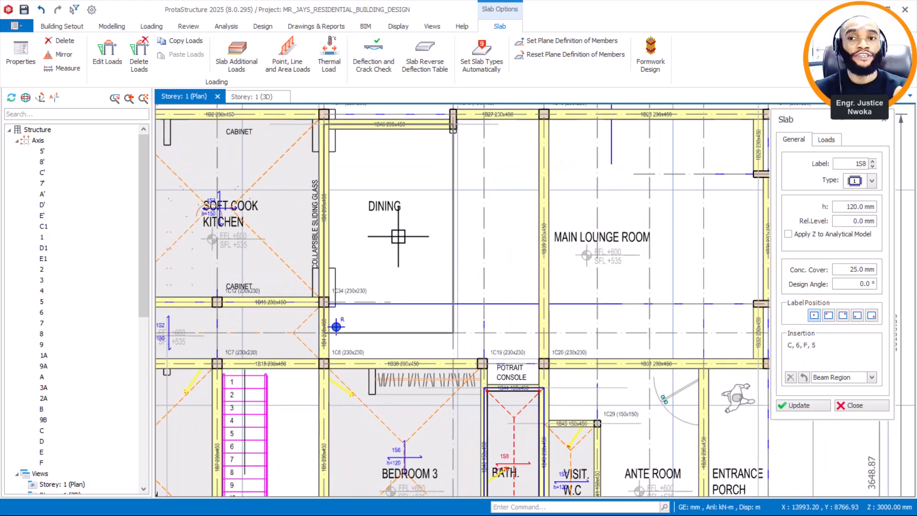
{"action": "scroll", "coordinate": [459, 200], "scroll_direction": "down", "scroll_amount": 2}
{"action": "scroll", "coordinate": [582, 207], "scroll_direction": "up", "scroll_amount": 1}
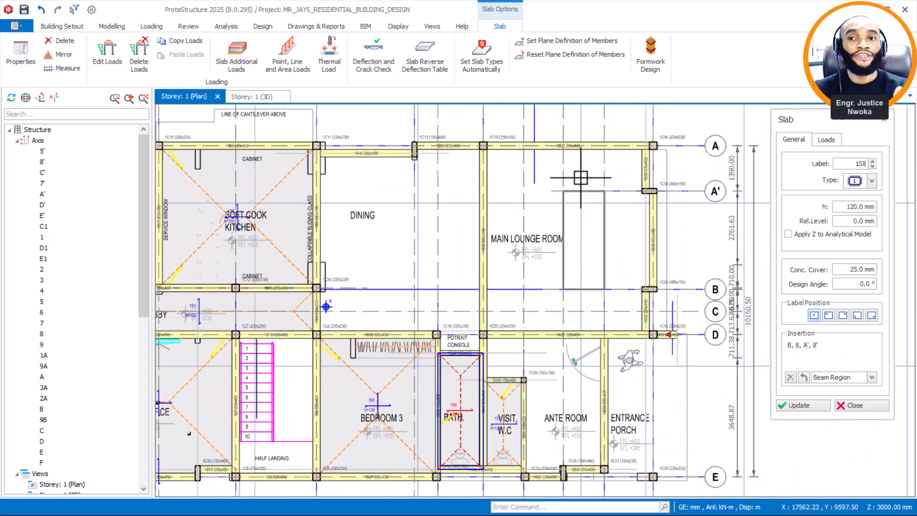
{"action": "scroll", "coordinate": [600, 158], "scroll_direction": "up", "scroll_amount": 1}
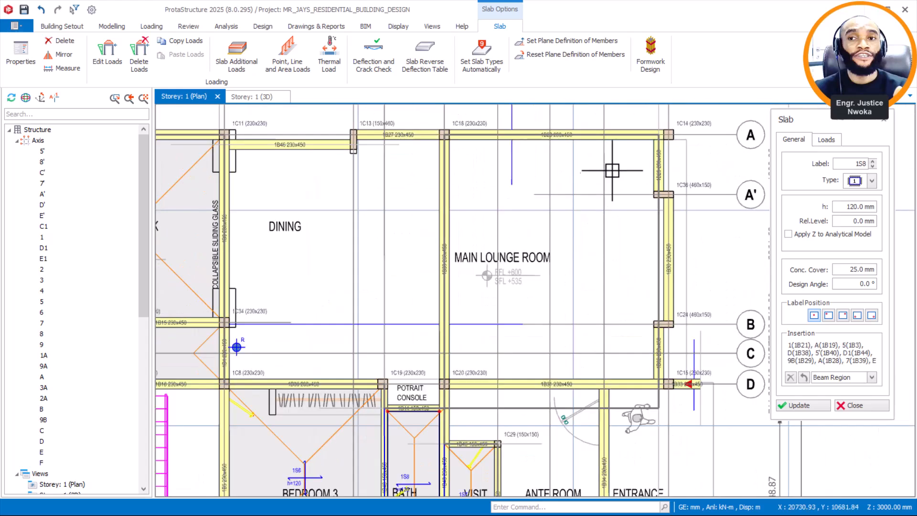
{"action": "left_click", "coordinate": [484, 150]}
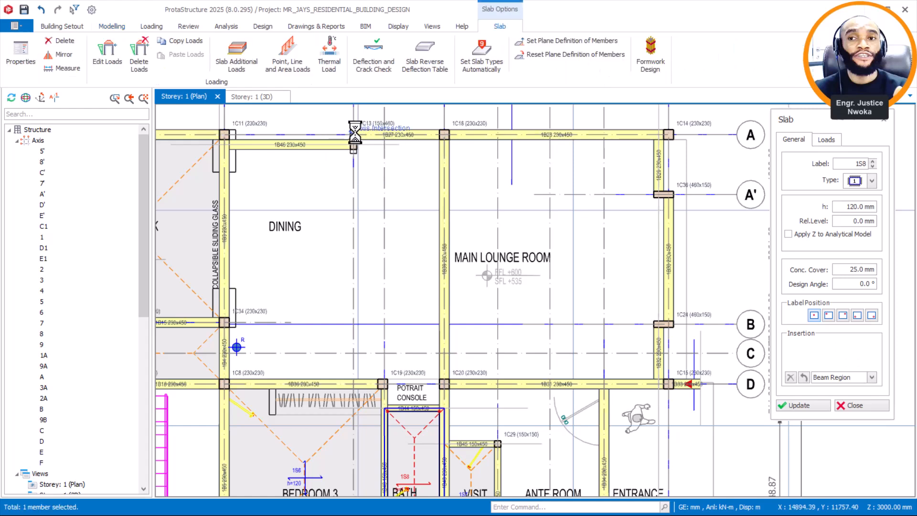
{"action": "left_click", "coordinate": [488, 145]}
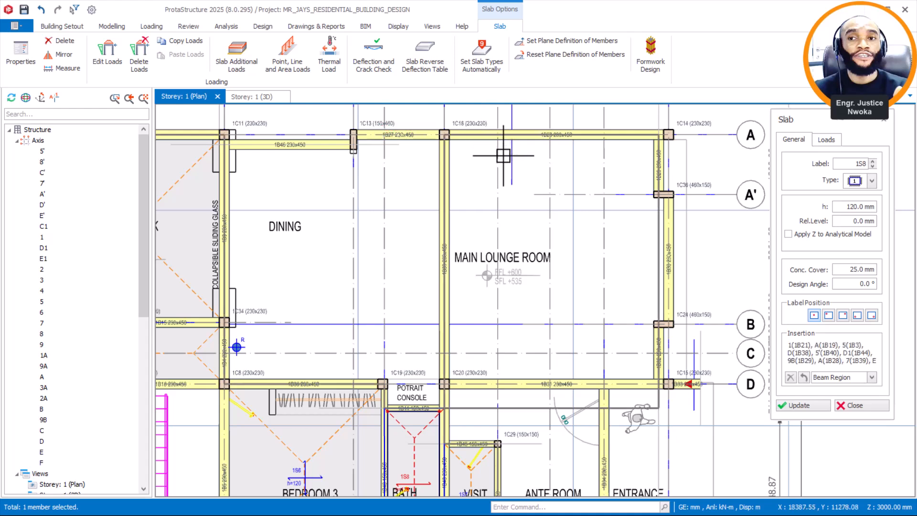
{"action": "left_click", "coordinate": [480, 156]}
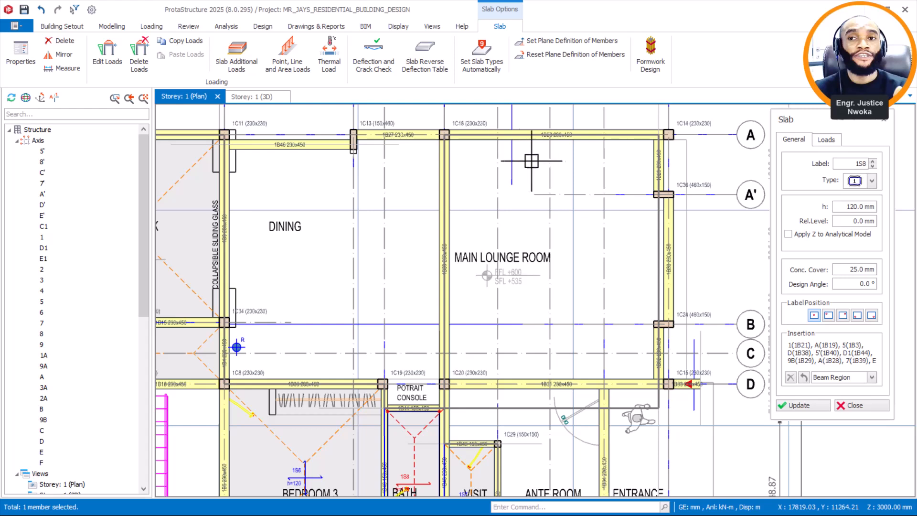
Switch slab insertion to Pick Points and start the dining slab outline with axis intersections D/5 and D/7
{"action": "left_click", "coordinate": [872, 377]}
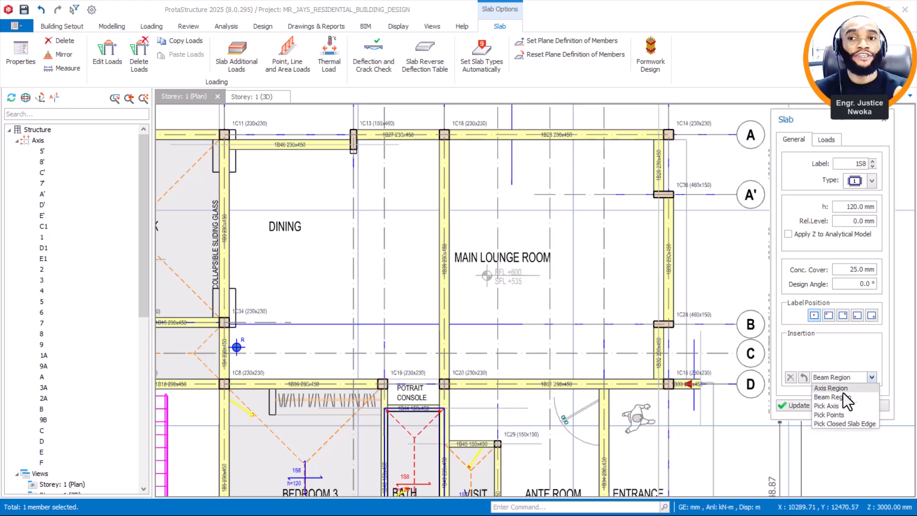
{"action": "left_click", "coordinate": [835, 414]}
{"action": "middle_click_drag", "start_coordinate": [445, 181], "coordinate": [539, 166]}
{"action": "scroll", "coordinate": [520, 173], "scroll_direction": "up", "scroll_amount": 1}
{"action": "scroll", "coordinate": [543, 170], "scroll_direction": "down", "scroll_amount": 1}
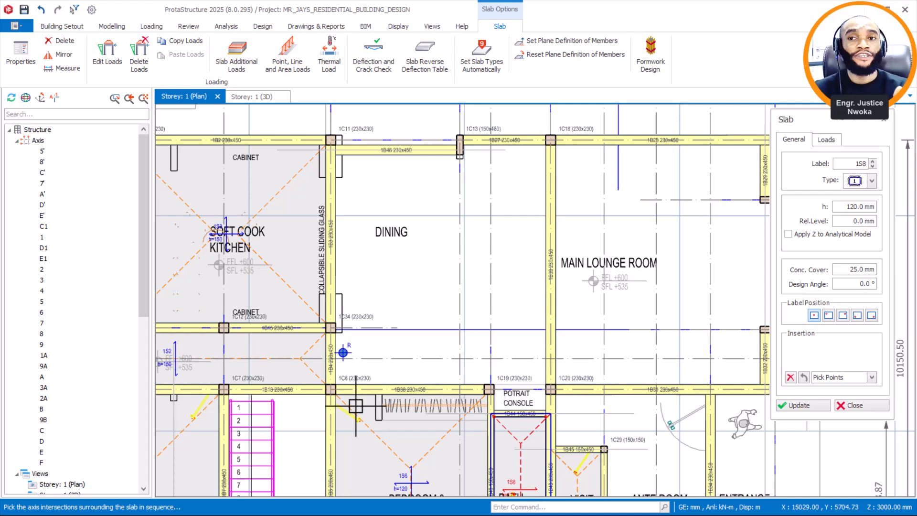
{"action": "scroll", "coordinate": [330, 390], "scroll_direction": "up", "scroll_amount": 2}
{"action": "left_click", "coordinate": [338, 371]}
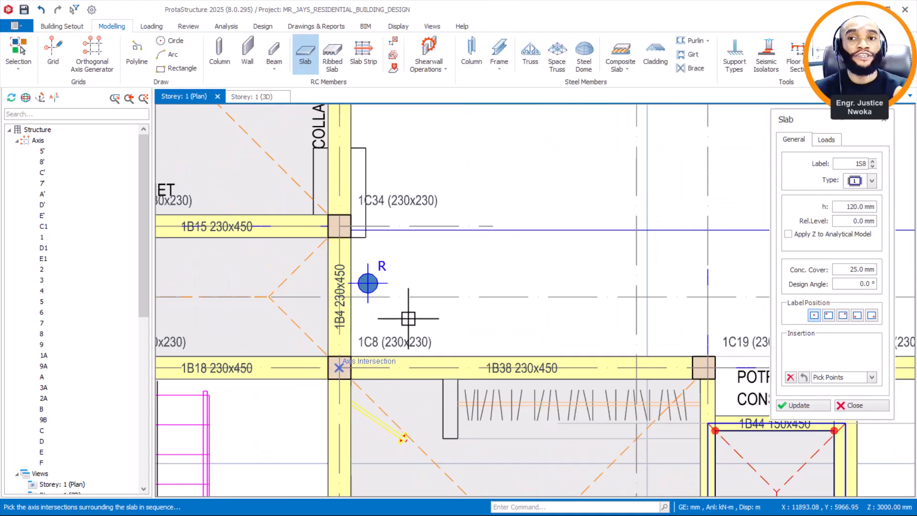
{"action": "scroll", "coordinate": [411, 335], "scroll_direction": "down", "scroll_amount": 2}
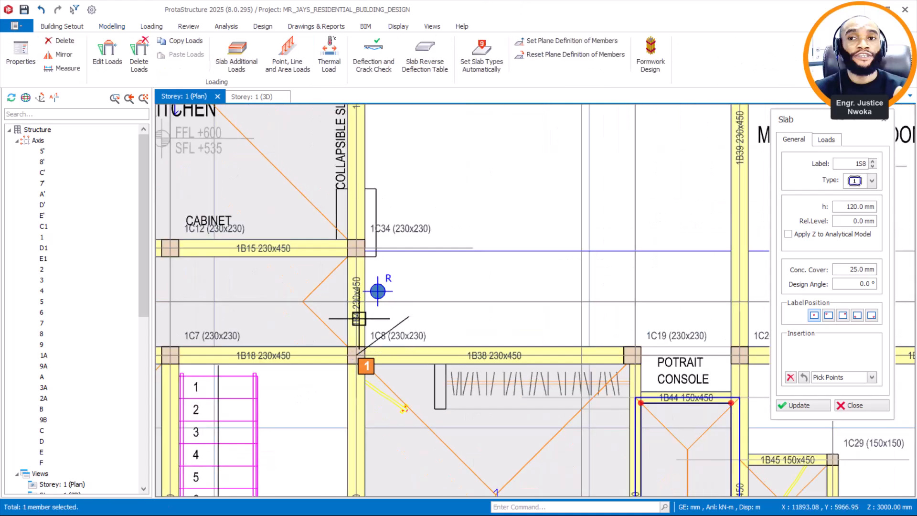
{"action": "scroll", "coordinate": [556, 348], "scroll_direction": "up", "scroll_amount": 1}
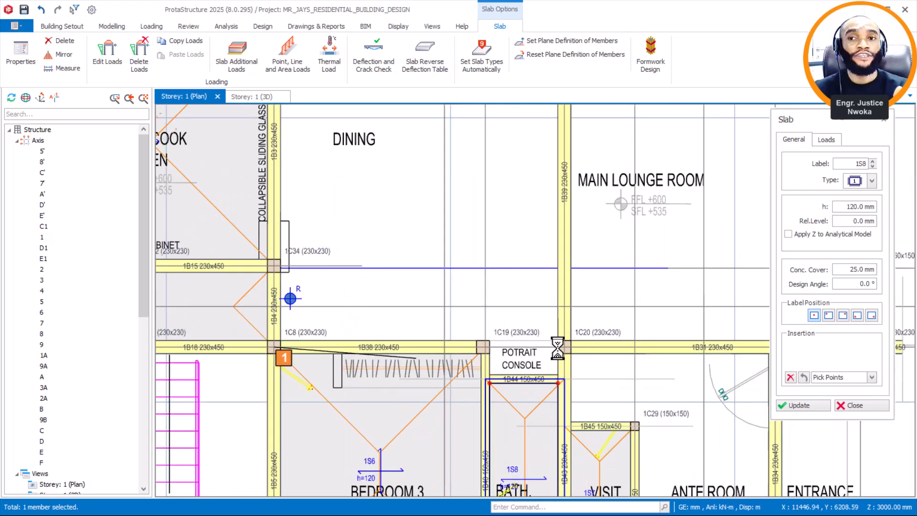
{"action": "scroll", "coordinate": [558, 348], "scroll_direction": "up", "scroll_amount": 1}
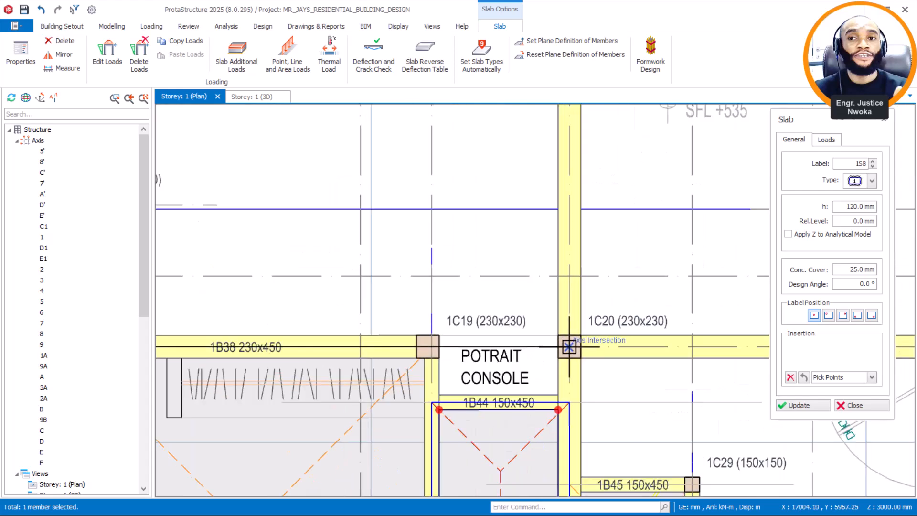
{"action": "left_click", "coordinate": [569, 345]}
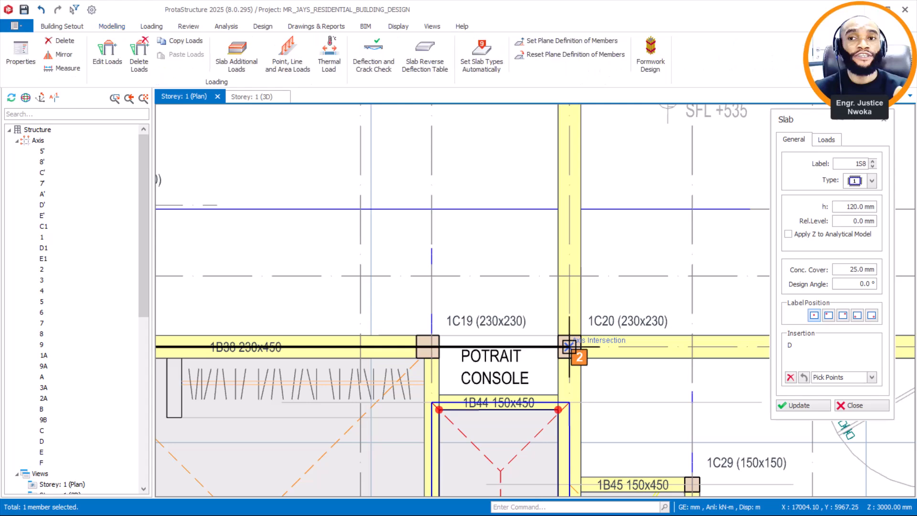
Complete the 120 mm dining slab outline through axis intersections A/7, A/6, F/6 and F/5
{"action": "scroll", "coordinate": [564, 364], "scroll_direction": "down", "scroll_amount": 1}
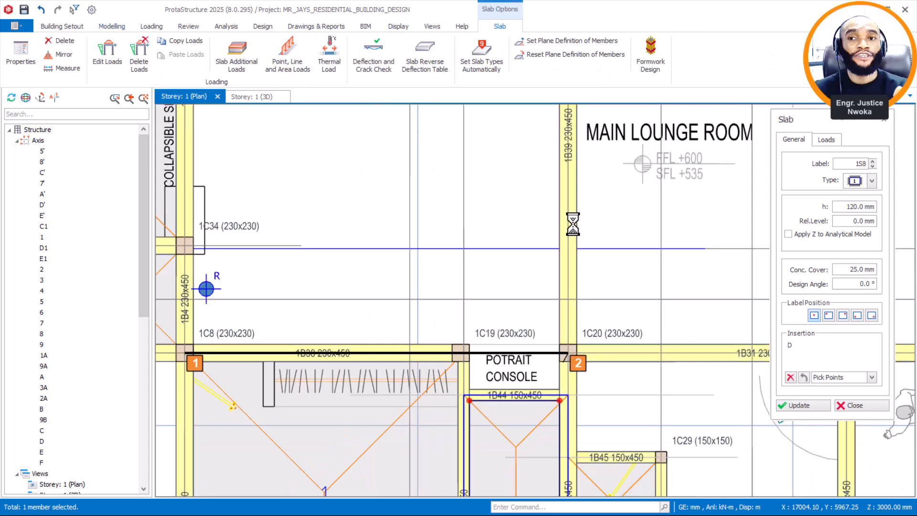
{"action": "middle_click_drag", "start_coordinate": [560, 224], "coordinate": [573, 308]}
{"action": "scroll", "coordinate": [574, 306], "scroll_direction": "down", "scroll_amount": 1}
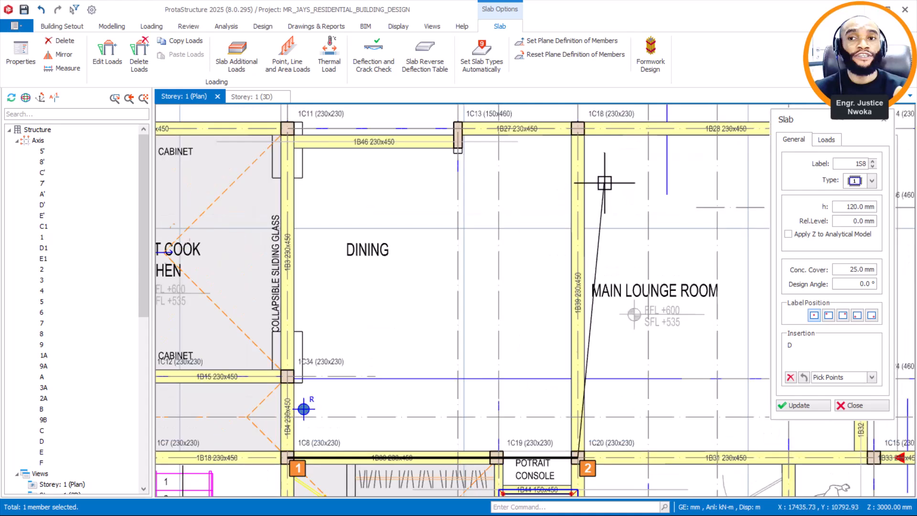
{"action": "scroll", "coordinate": [578, 129], "scroll_direction": "up", "scroll_amount": 2}
{"action": "left_click", "coordinate": [576, 130]}
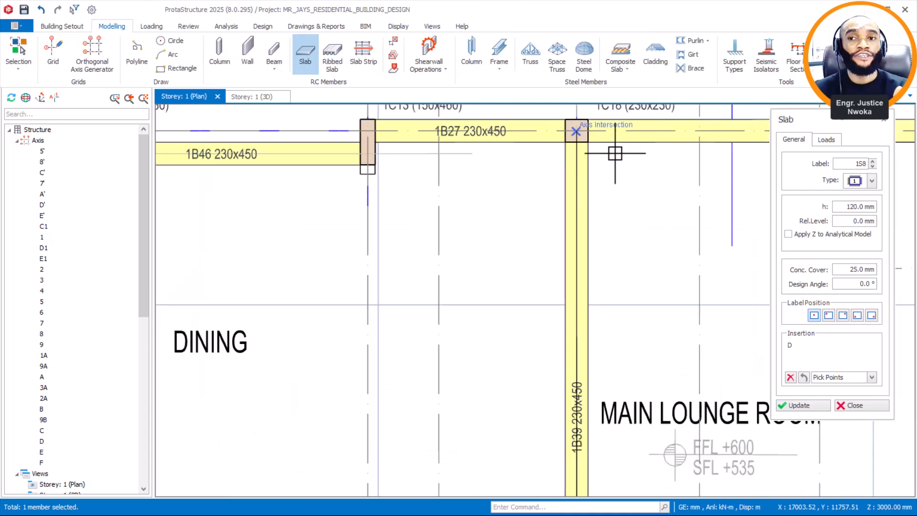
{"action": "left_click", "coordinate": [606, 143]}
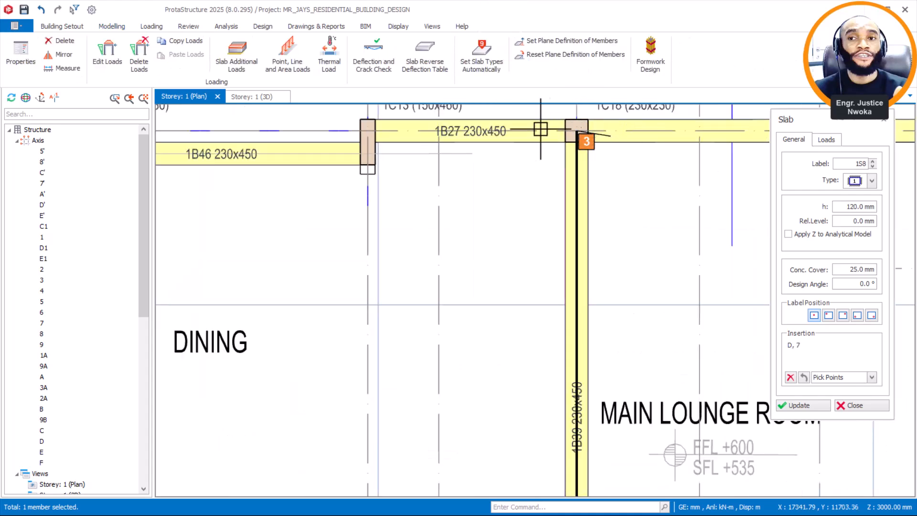
{"action": "scroll", "coordinate": [537, 131], "scroll_direction": "down", "scroll_amount": 1}
{"action": "left_click", "coordinate": [419, 127]}
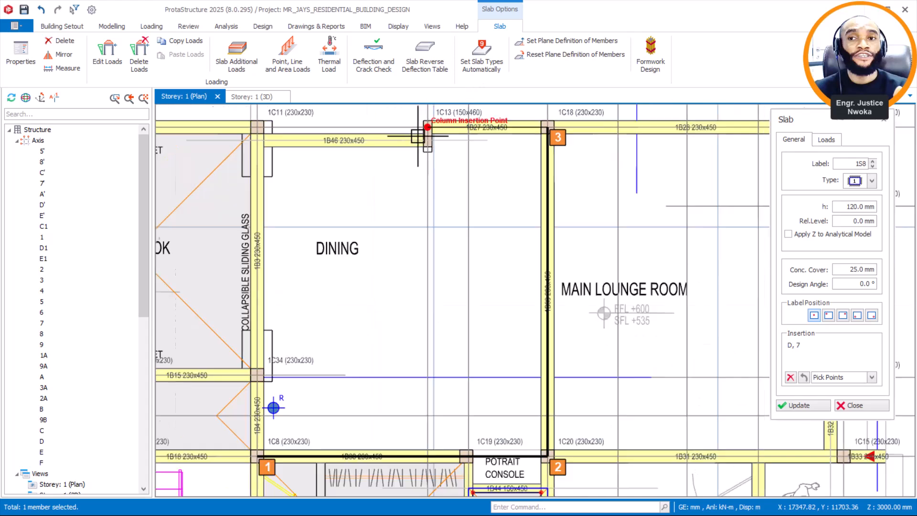
{"action": "scroll", "coordinate": [420, 129], "scroll_direction": "up", "scroll_amount": 1}
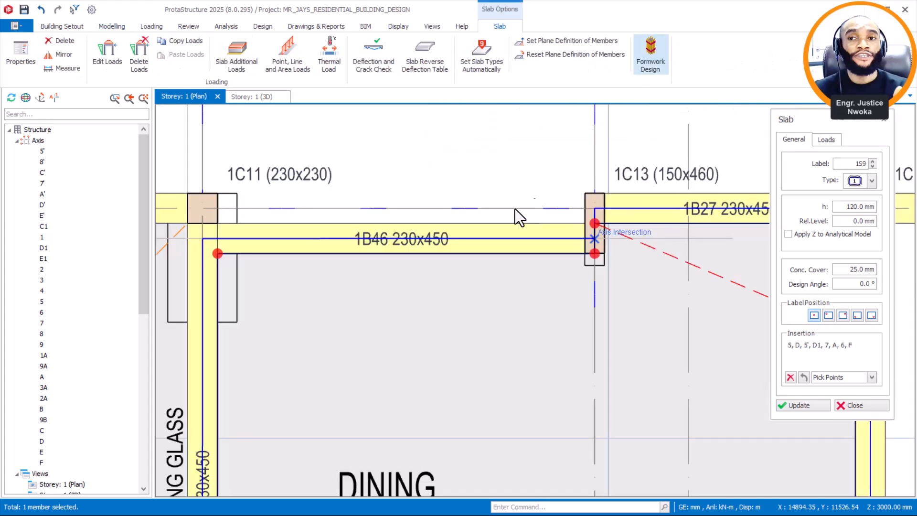
{"action": "scroll", "coordinate": [512, 207], "scroll_direction": "down", "scroll_amount": 5}
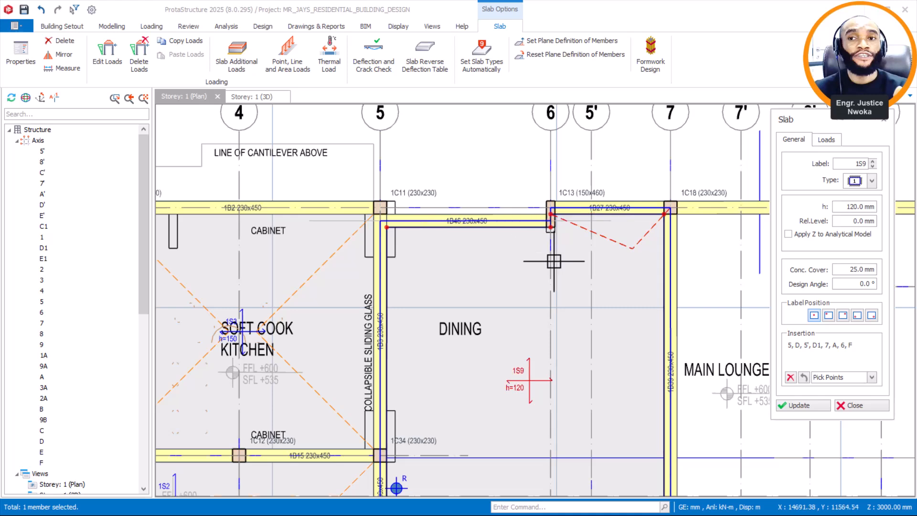
Examine the dining slab's extent between grids 5 and 7 and the surrounding rooms in the plan
{"action": "middle_click_drag", "start_coordinate": [578, 414], "coordinate": [551, 311]}
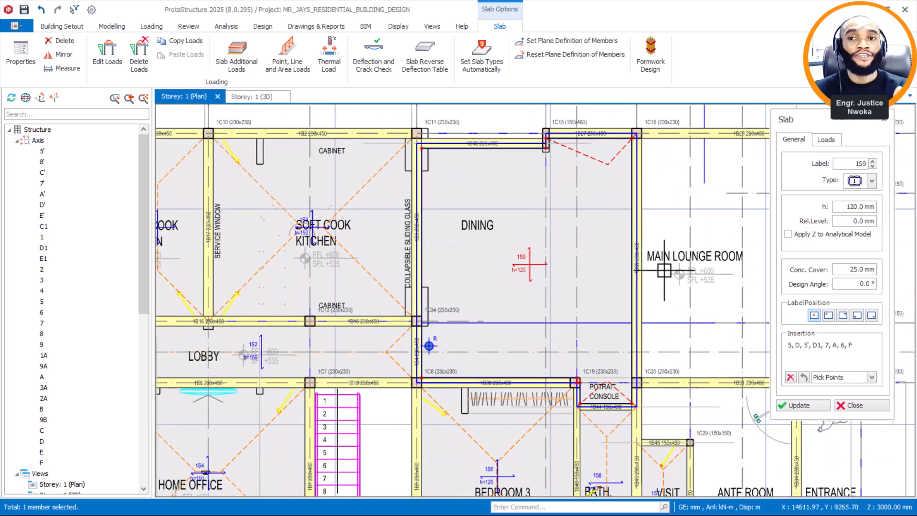
{"action": "scroll", "coordinate": [498, 262], "scroll_direction": "up", "scroll_amount": 3}
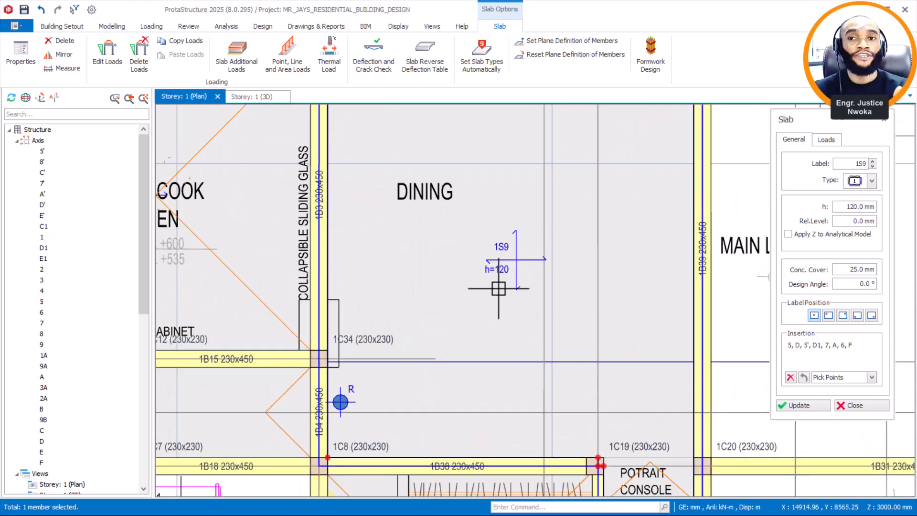
{"action": "scroll", "coordinate": [506, 224], "scroll_direction": "down", "scroll_amount": 5}
{"action": "scroll", "coordinate": [544, 256], "scroll_direction": "up", "scroll_amount": 2}
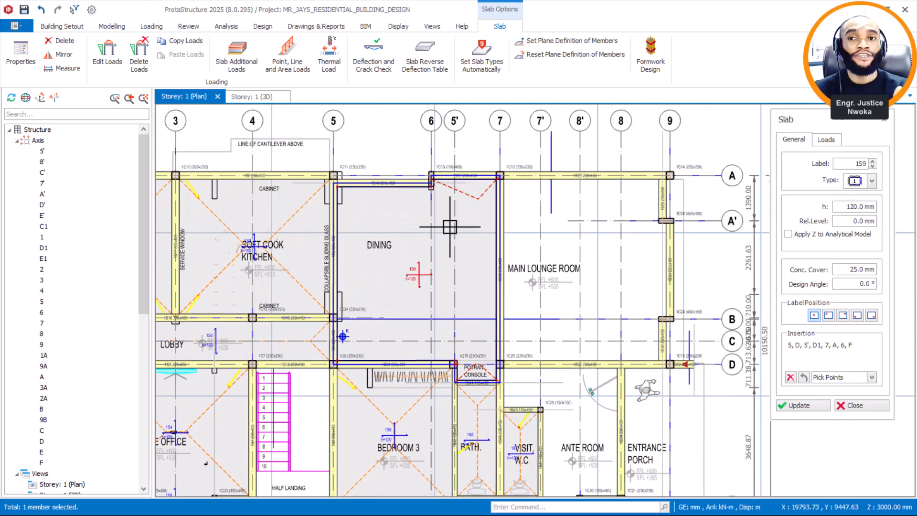
{"action": "scroll", "coordinate": [440, 274], "scroll_direction": "up", "scroll_amount": 1}
{"action": "scroll", "coordinate": [486, 267], "scroll_direction": "down", "scroll_amount": 1}
{"action": "scroll", "coordinate": [590, 256], "scroll_direction": "up", "scroll_amount": 1}
{"action": "scroll", "coordinate": [579, 239], "scroll_direction": "down", "scroll_amount": 2}
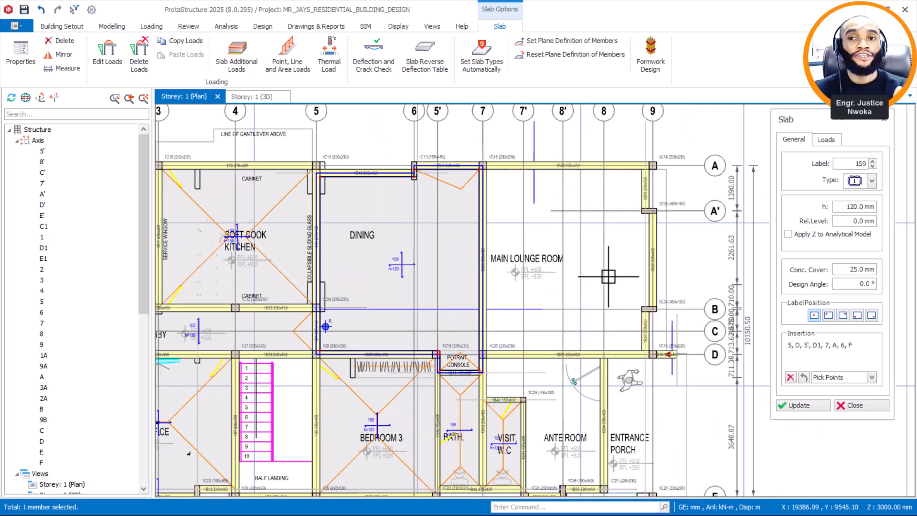
Start the 120 mm ante room slab outline through axis intersections E/7', E/8', E1/8' and E1/8
{"action": "scroll", "coordinate": [577, 232], "scroll_direction": "down", "scroll_amount": 2}
{"action": "scroll", "coordinate": [593, 368], "scroll_direction": "up", "scroll_amount": 5}
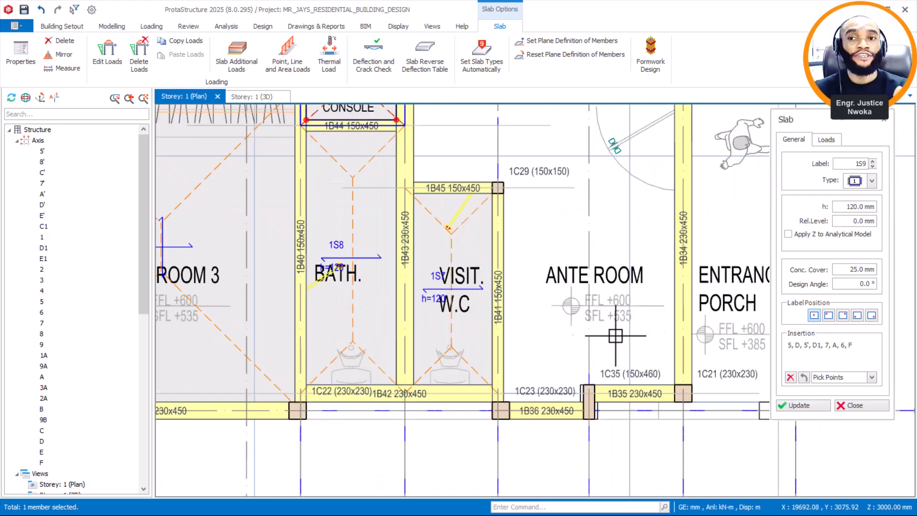
{"action": "scroll", "coordinate": [529, 430], "scroll_direction": "up", "scroll_amount": 2}
{"action": "scroll", "coordinate": [468, 412], "scroll_direction": "up", "scroll_amount": 1}
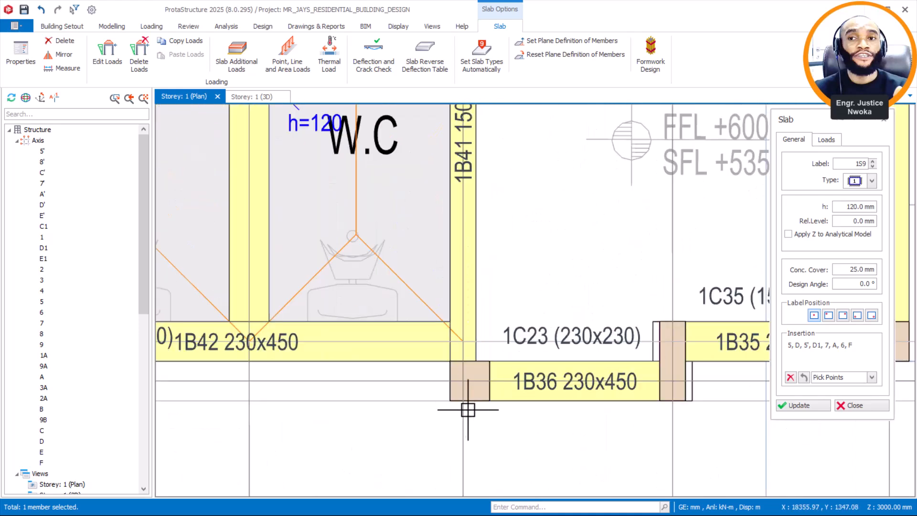
{"action": "left_click", "coordinate": [467, 384]}
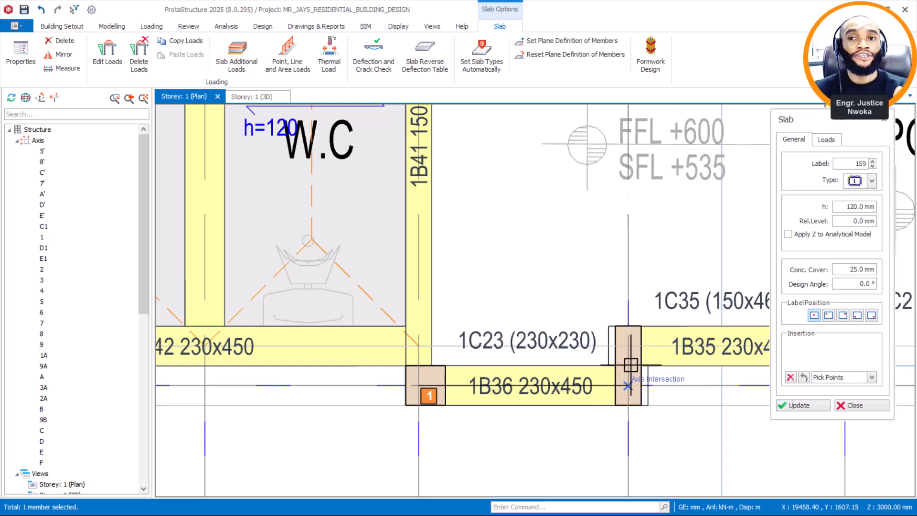
{"action": "left_click", "coordinate": [630, 369]}
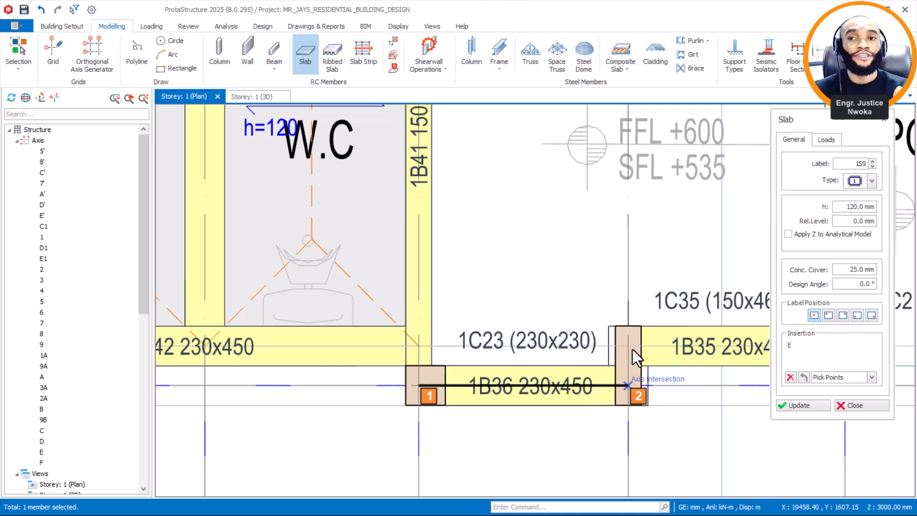
{"action": "left_click", "coordinate": [638, 359]}
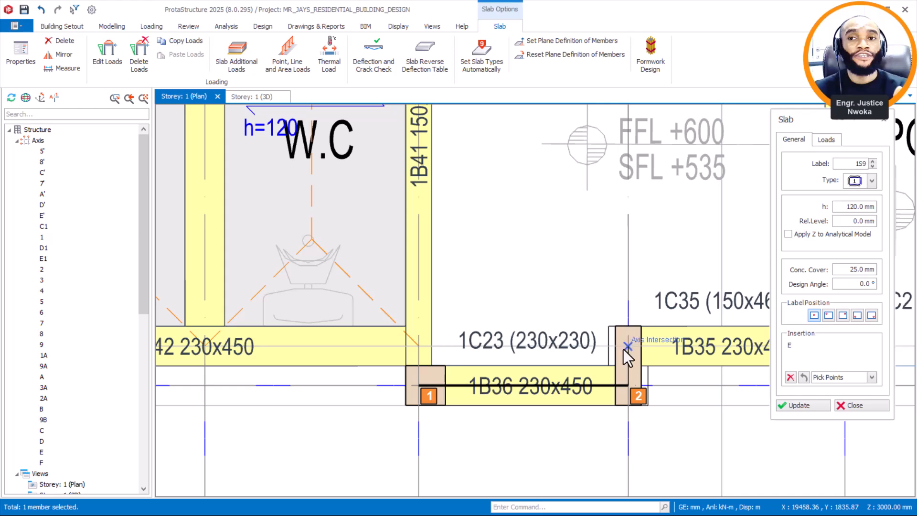
{"action": "scroll", "coordinate": [549, 354], "scroll_direction": "down", "scroll_amount": 3}
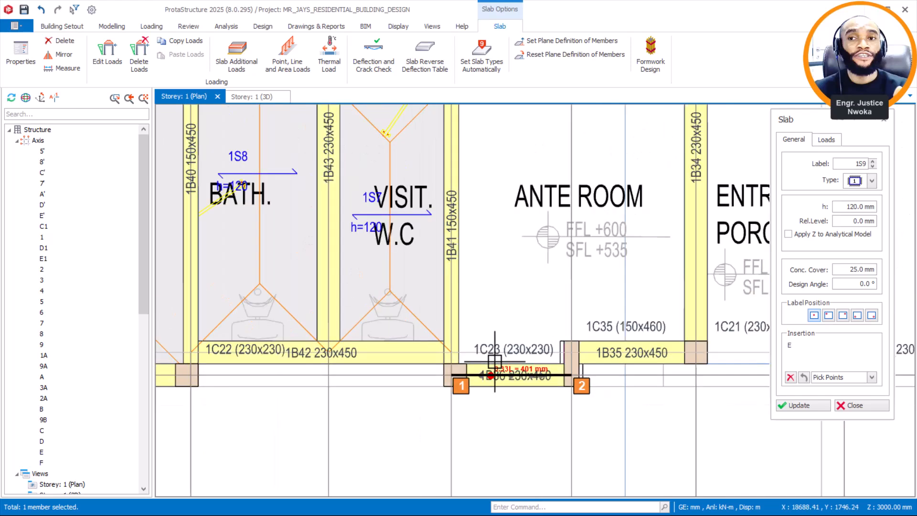
{"action": "scroll", "coordinate": [567, 351], "scroll_direction": "up", "scroll_amount": 2}
{"action": "left_click", "coordinate": [568, 353]}
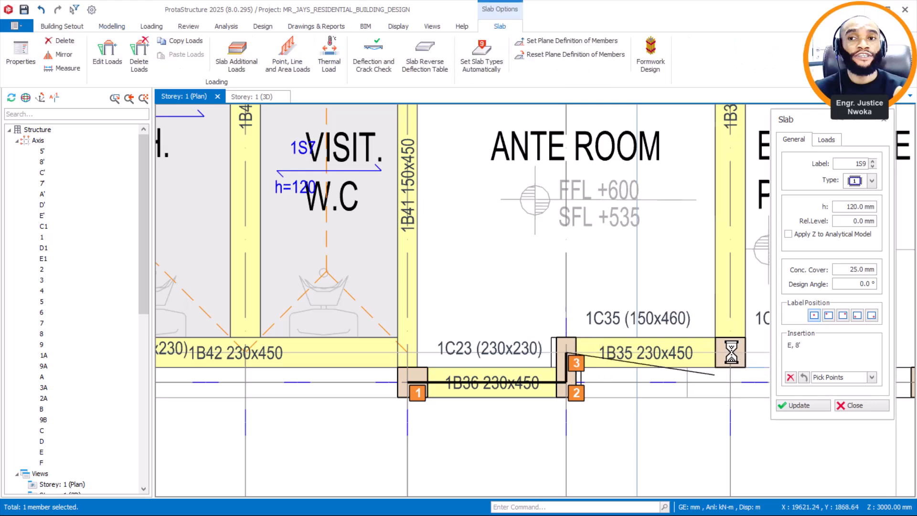
{"action": "left_click", "coordinate": [731, 352]}
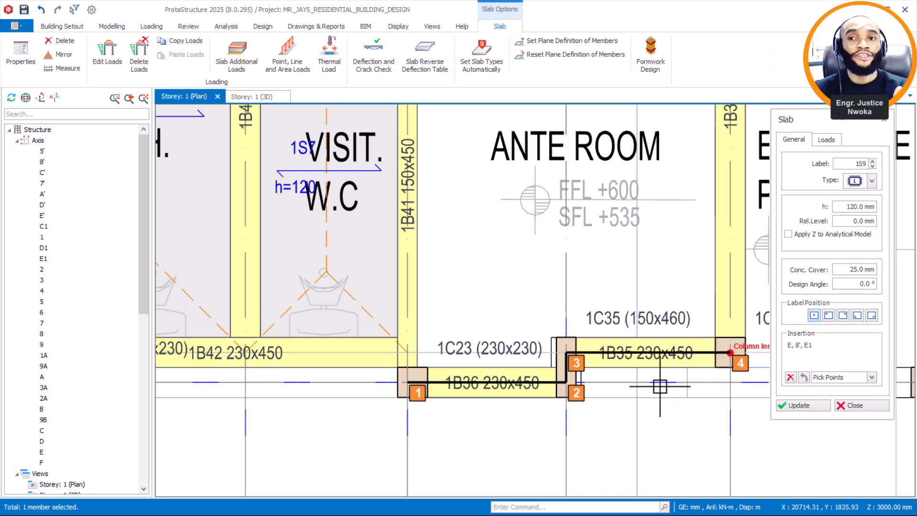
Complete the 120 mm ante room slab outline through axis intersections D/8, D/7, E'/7 and E'/7'
{"action": "scroll", "coordinate": [660, 383], "scroll_direction": "down", "scroll_amount": 1}
{"action": "scroll", "coordinate": [694, 288], "scroll_direction": "down", "scroll_amount": 2}
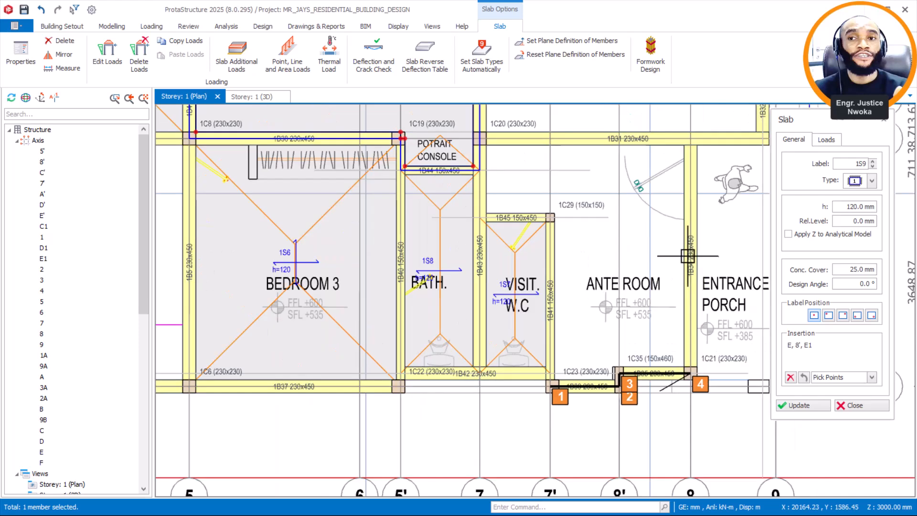
{"action": "scroll", "coordinate": [689, 139], "scroll_direction": "up", "scroll_amount": 1}
{"action": "scroll", "coordinate": [689, 138], "scroll_direction": "up", "scroll_amount": 2}
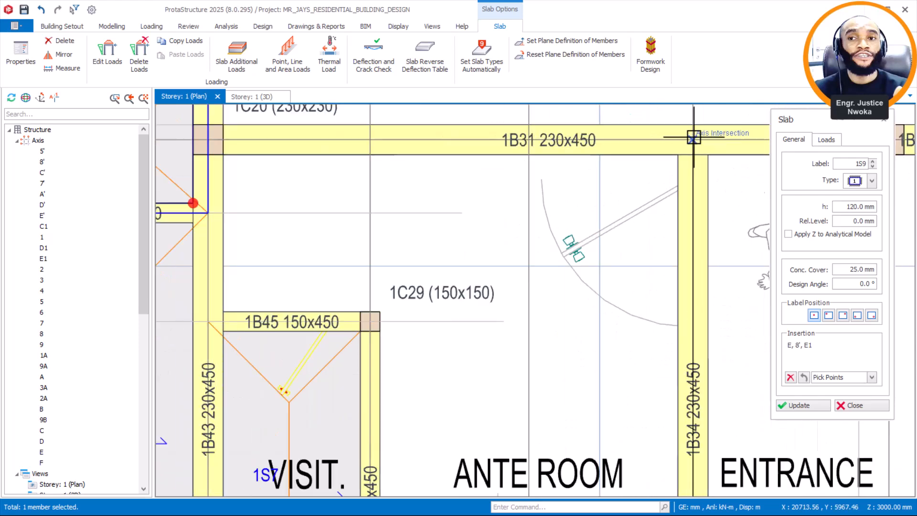
{"action": "left_click", "coordinate": [692, 153]}
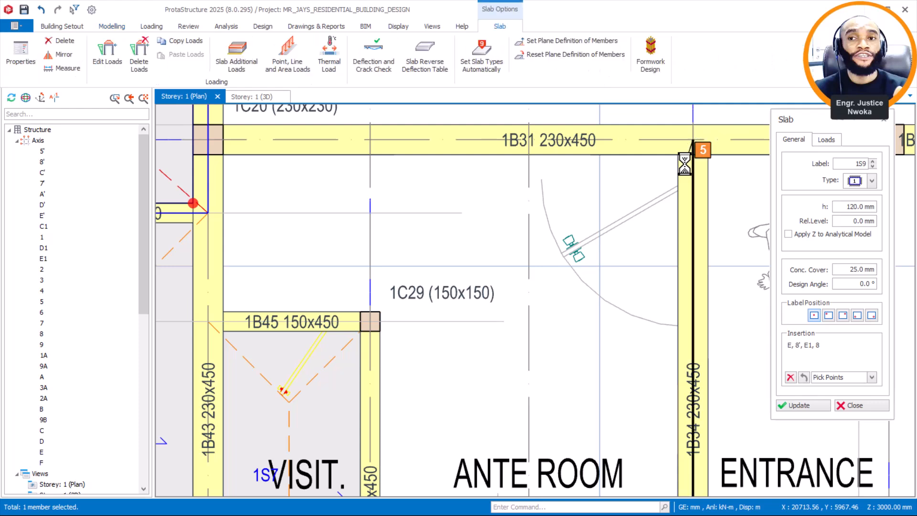
{"action": "left_click", "coordinate": [209, 138]}
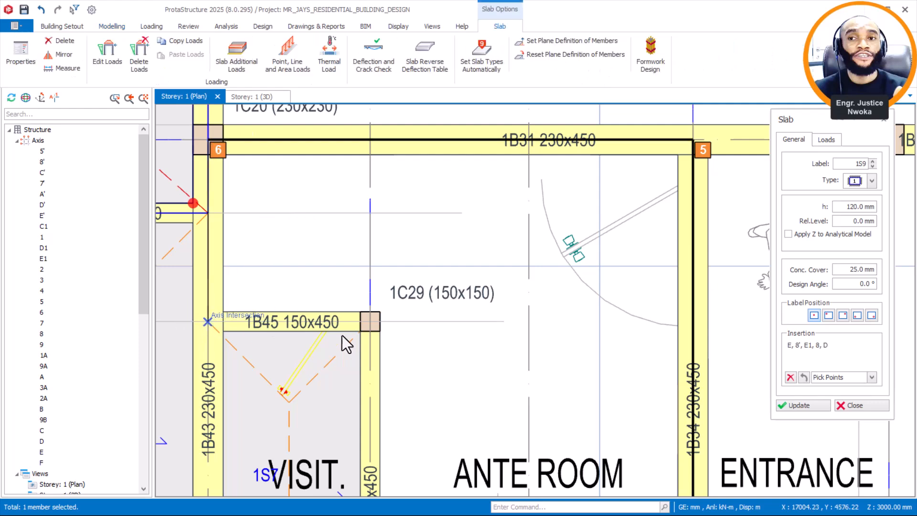
{"action": "left_click", "coordinate": [309, 321]}
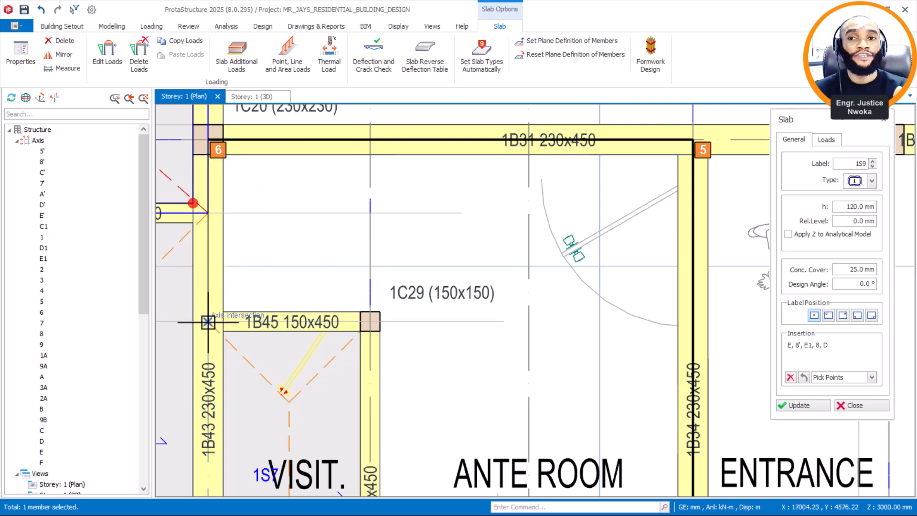
{"action": "left_click", "coordinate": [208, 321]}
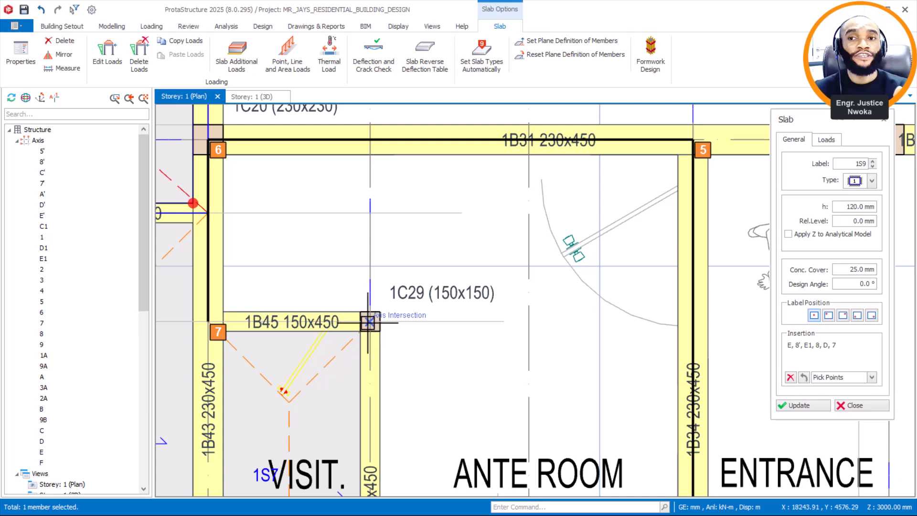
{"action": "left_click", "coordinate": [369, 323]}
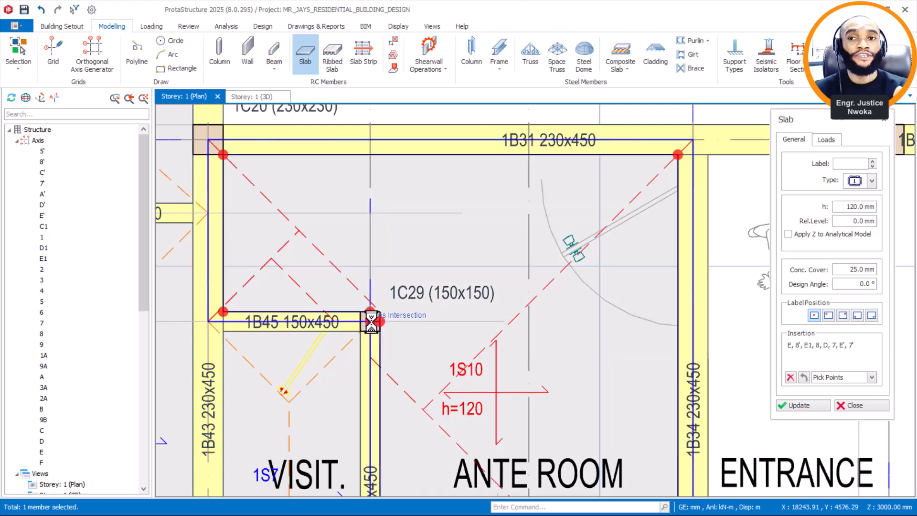
Examine the slab coverage of the rooms across the whole Storey 1 plan
{"action": "scroll", "coordinate": [525, 293], "scroll_direction": "down", "scroll_amount": 2}
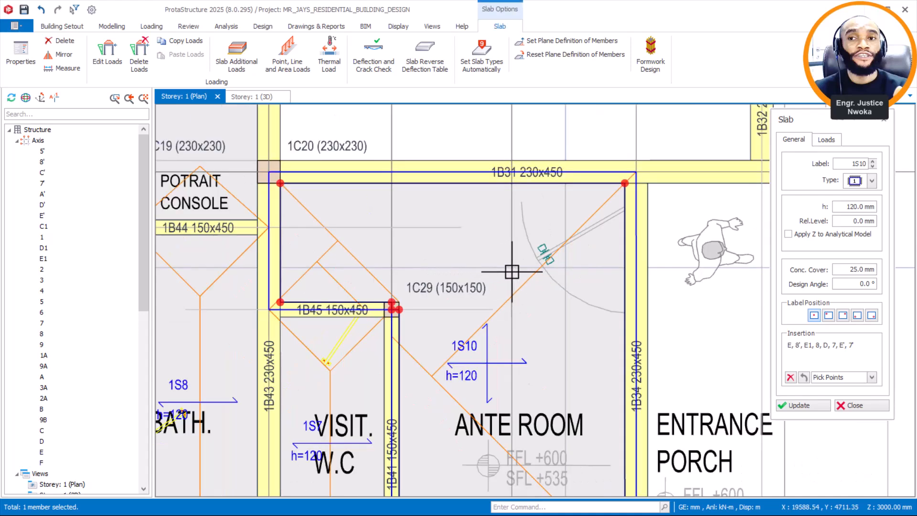
{"action": "scroll", "coordinate": [494, 301], "scroll_direction": "down", "scroll_amount": 2}
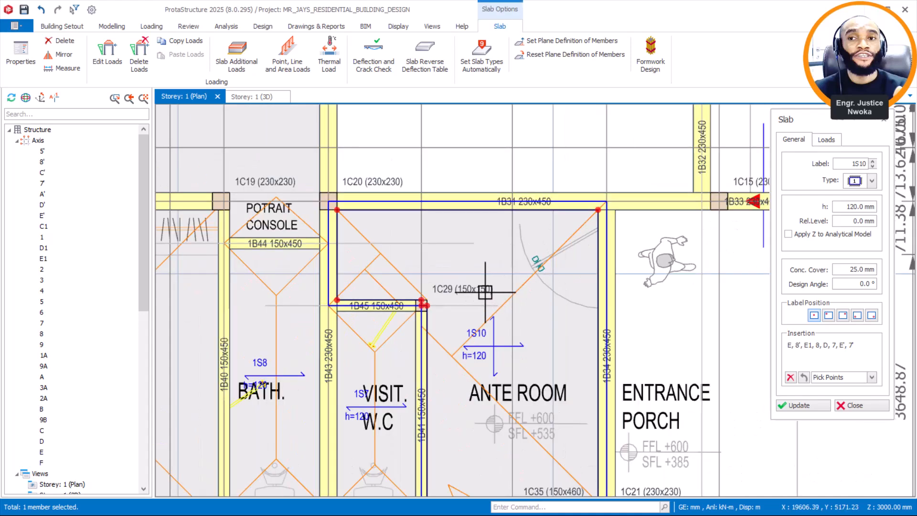
{"action": "scroll", "coordinate": [486, 303], "scroll_direction": "down", "scroll_amount": 2}
{"action": "middle_click_drag", "start_coordinate": [601, 282], "coordinate": [528, 303]}
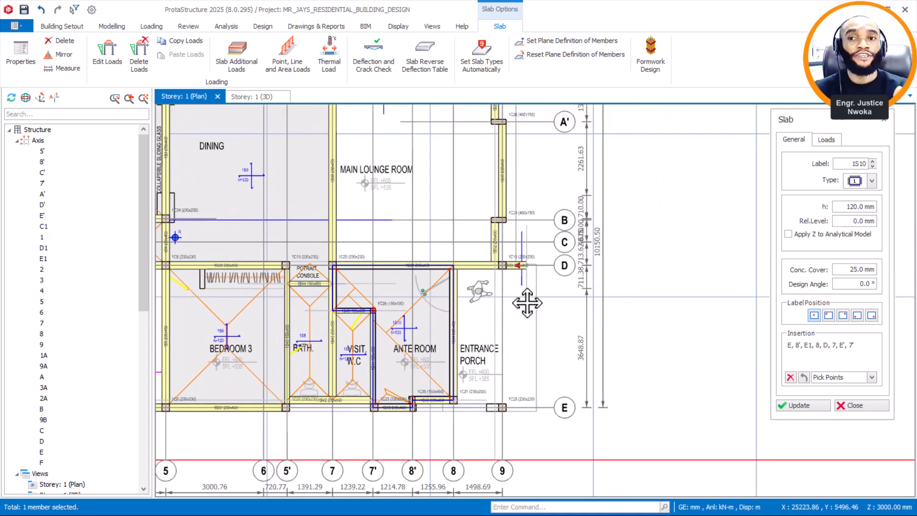
{"action": "middle_click_drag", "start_coordinate": [499, 269], "coordinate": [593, 362]}
{"action": "scroll", "coordinate": [433, 199], "scroll_direction": "up", "scroll_amount": 1}
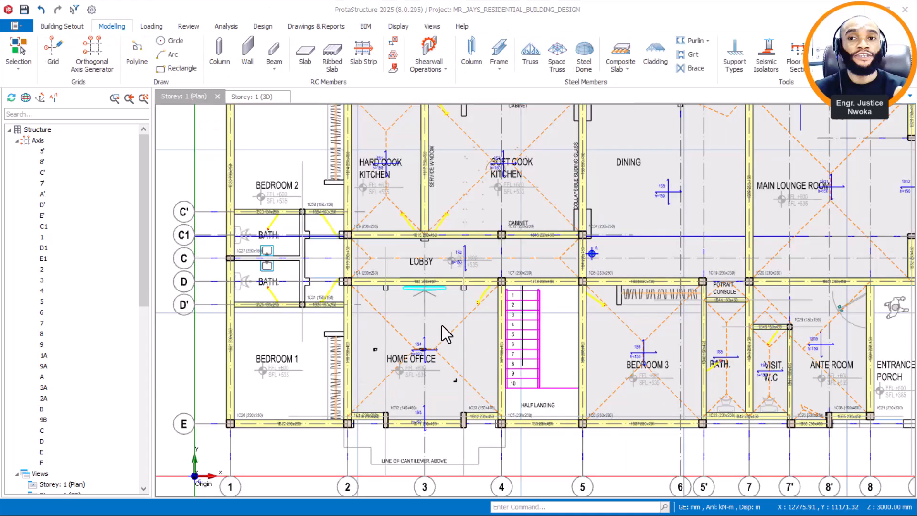
{"action": "scroll", "coordinate": [443, 326], "scroll_direction": "down", "scroll_amount": 3}
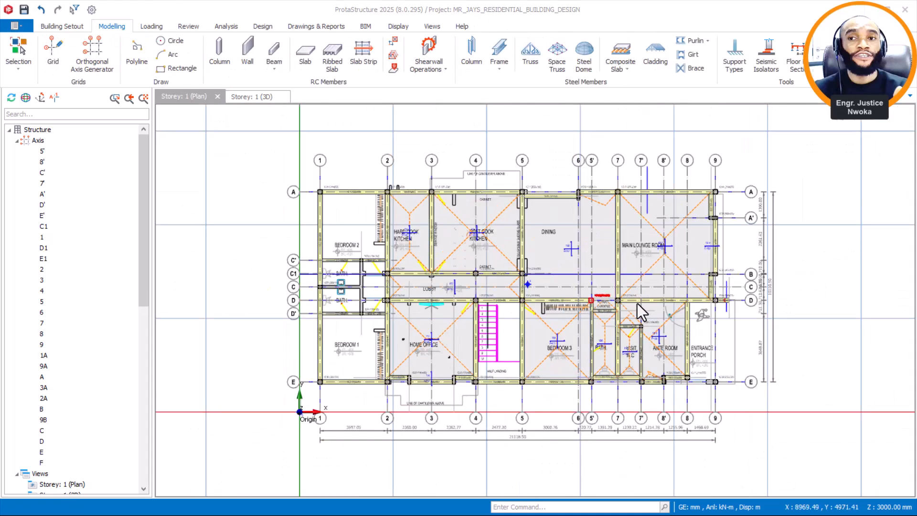
{"action": "scroll", "coordinate": [626, 259], "scroll_direction": "up", "scroll_amount": 1}
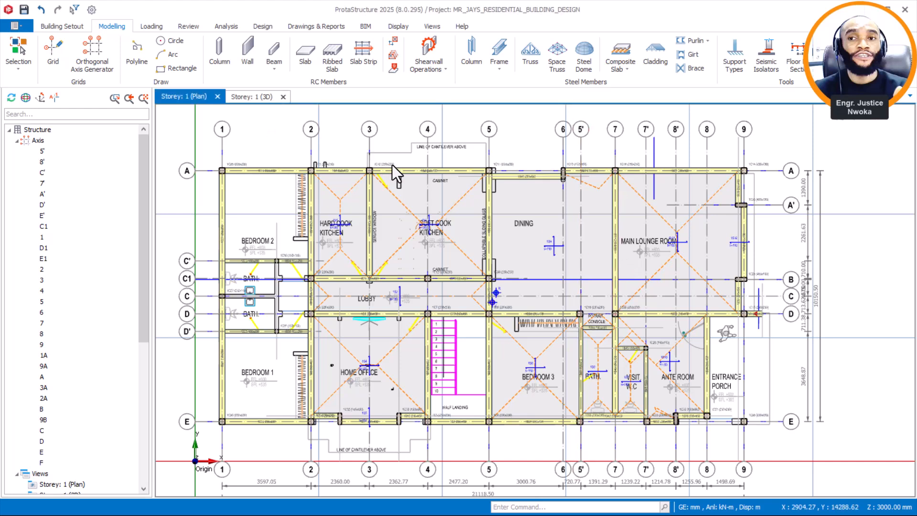
Switch to the Storey 1 3D view and inspect the slabs and frame around Bedroom 1 and the home office
{"action": "key", "text": "ctrl+Tab"}
{"action": "scroll", "coordinate": [488, 204], "scroll_direction": "down", "scroll_amount": 1}
{"action": "middle_click_drag", "start_coordinate": [612, 226], "coordinate": [683, 221]}
{"action": "scroll", "coordinate": [359, 266], "scroll_direction": "up", "scroll_amount": 5}
{"action": "mouse_move", "coordinate": [360, 266]}
{"action": "middle_mouse_down"}
{"action": "mouse_move", "coordinate": [377, 283]}
{"action": "mouse_move", "coordinate": [354, 264]}
{"action": "middle_mouse_up"}
{"action": "middle_click_drag", "start_coordinate": [461, 268], "coordinate": [400, 214]}
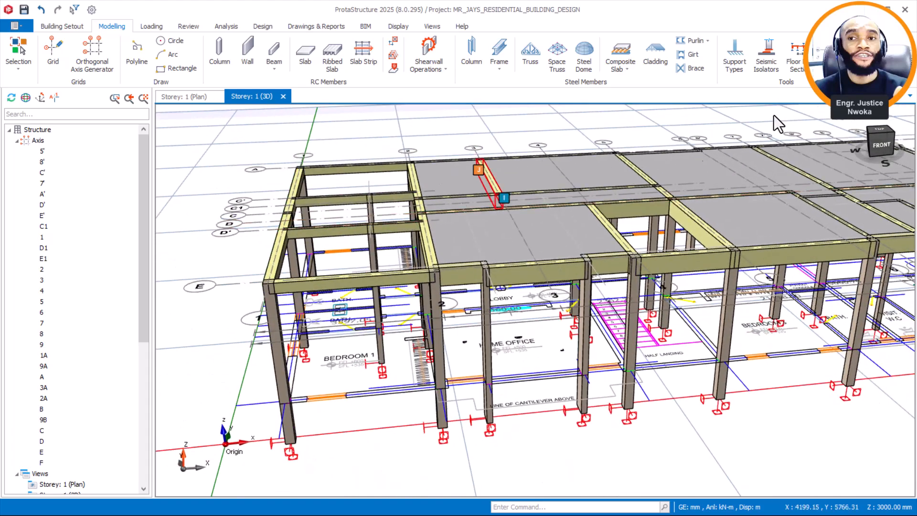
{"action": "left_click", "coordinate": [871, 9]}
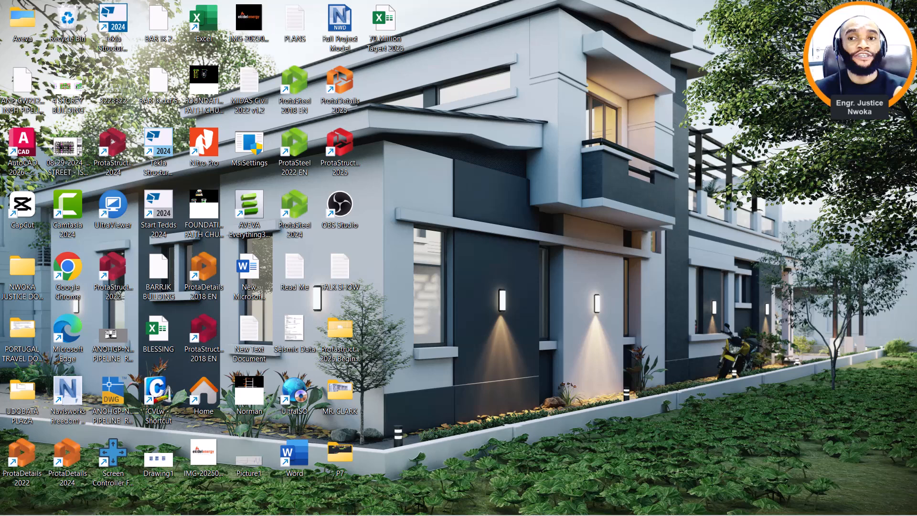
{"action": "mouse_move", "coordinate": [683, 499]}
{"action": "left_click", "coordinate": [604, 503]}
Inspect the stair opening between grids 4 and 5 and its adjacent slabs in the 3D model
{"action": "scroll", "coordinate": [564, 307], "scroll_direction": "down", "scroll_amount": 3}
{"action": "mouse_move", "coordinate": [624, 282]}
{"action": "middle_mouse_down"}
{"action": "mouse_move", "coordinate": [572, 284]}
{"action": "mouse_move", "coordinate": [598, 291]}
{"action": "mouse_move", "coordinate": [662, 263]}
{"action": "mouse_move", "coordinate": [668, 279]}
{"action": "middle_mouse_up"}
{"action": "scroll", "coordinate": [621, 292], "scroll_direction": "up", "scroll_amount": 3}
{"action": "mouse_move", "coordinate": [624, 385]}
{"action": "middle_mouse_down"}
{"action": "mouse_move", "coordinate": [587, 310]}
{"action": "mouse_move", "coordinate": [577, 316]}
{"action": "middle_mouse_up"}
{"action": "scroll", "coordinate": [587, 309], "scroll_direction": "up", "scroll_amount": 3}
{"action": "scroll", "coordinate": [577, 316], "scroll_direction": "down", "scroll_amount": 5}
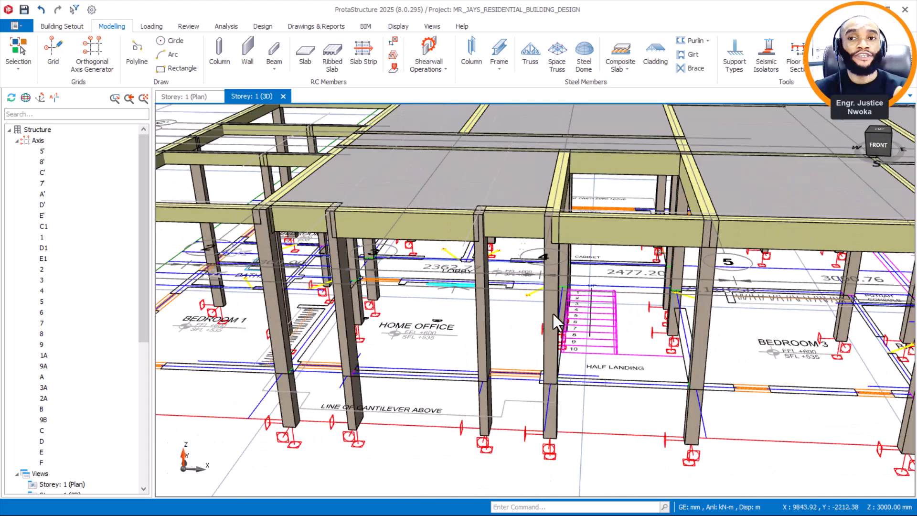
{"action": "scroll", "coordinate": [521, 314], "scroll_direction": "up", "scroll_amount": 2}
{"action": "scroll", "coordinate": [521, 314], "scroll_direction": "down", "scroll_amount": 5}
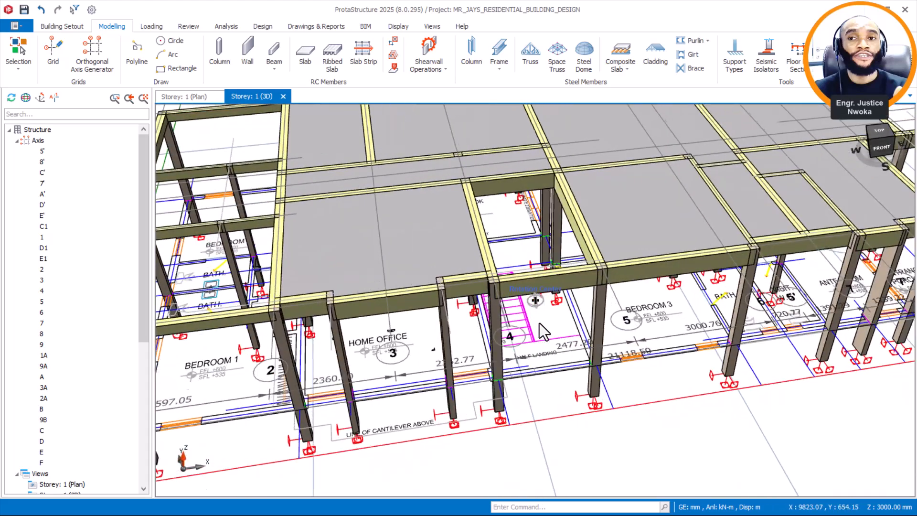
{"action": "scroll", "coordinate": [592, 325], "scroll_direction": "up", "scroll_amount": 2}
{"action": "middle_click_drag", "start_coordinate": [592, 325], "coordinate": [573, 320]}
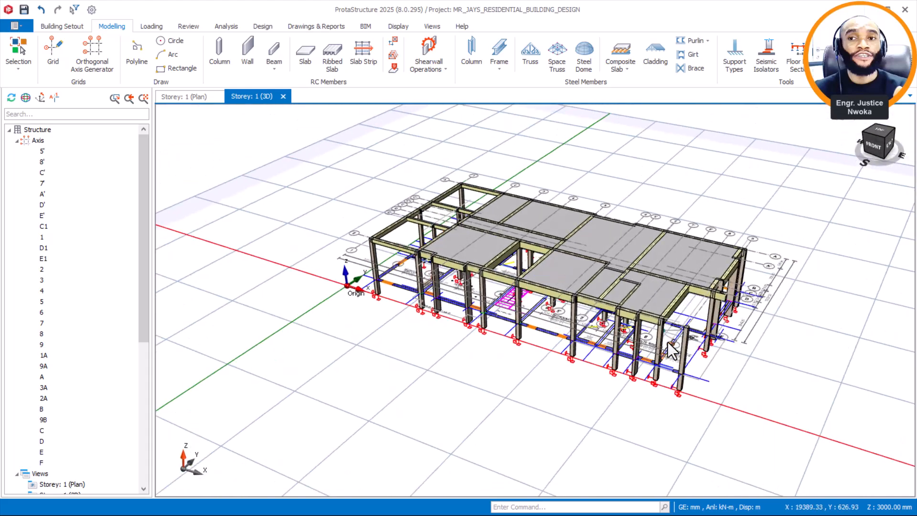
Inspect the slab edge, beams and columns around the entrance porch at grids 8 and 9 in 3D
{"action": "scroll", "coordinate": [695, 337], "scroll_direction": "up", "scroll_amount": 3}
{"action": "middle_click_drag", "start_coordinate": [695, 336], "coordinate": [674, 326]}
{"action": "scroll", "coordinate": [583, 325], "scroll_direction": "up", "scroll_amount": 3}
{"action": "scroll", "coordinate": [608, 342], "scroll_direction": "down", "scroll_amount": 3}
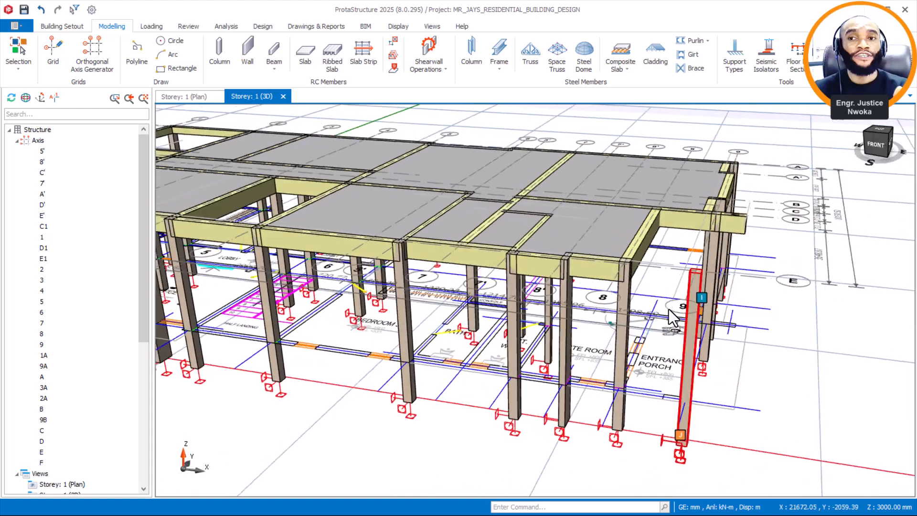
{"action": "scroll", "coordinate": [681, 251], "scroll_direction": "up", "scroll_amount": 3}
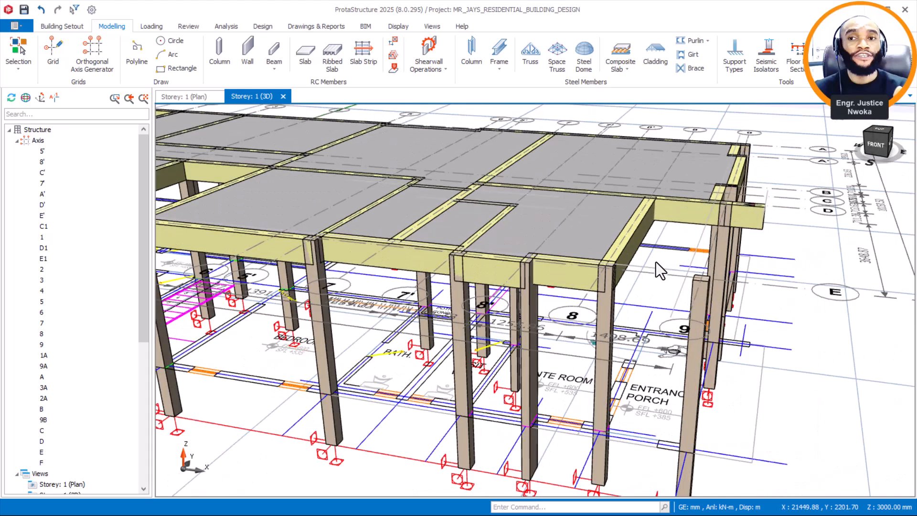
{"action": "scroll", "coordinate": [655, 261], "scroll_direction": "down", "scroll_amount": 10}
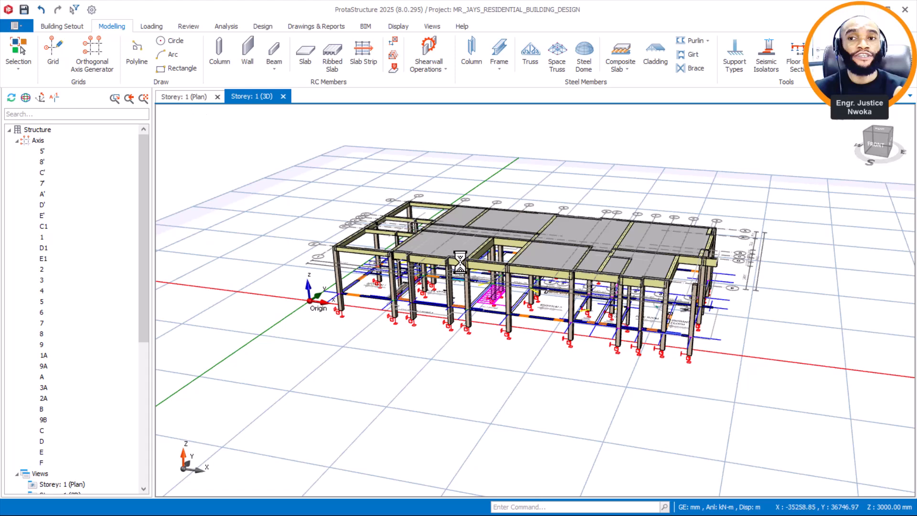
Examine the cantilever outlines outside the soft cook kitchen and the home office on the Storey 1 plan
{"action": "scroll", "coordinate": [444, 194], "scroll_direction": "up", "scroll_amount": 3}
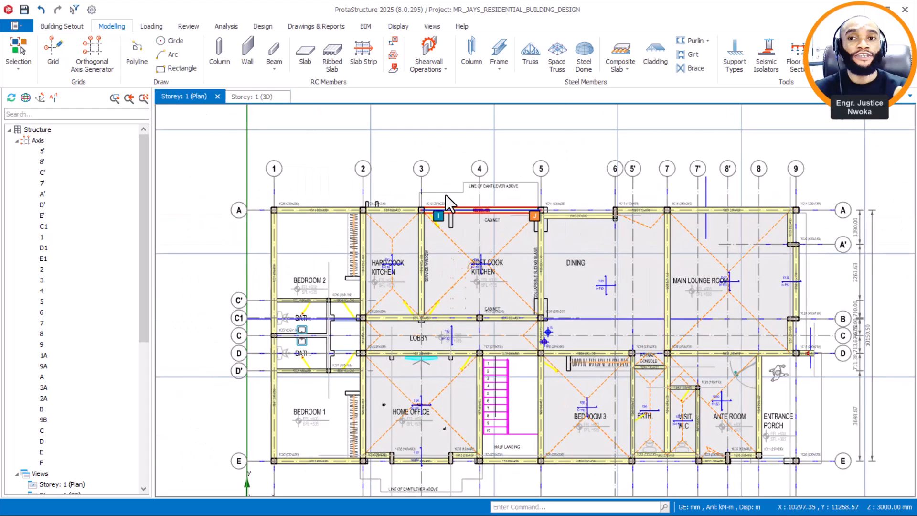
{"action": "scroll", "coordinate": [403, 207], "scroll_direction": "up", "scroll_amount": 4}
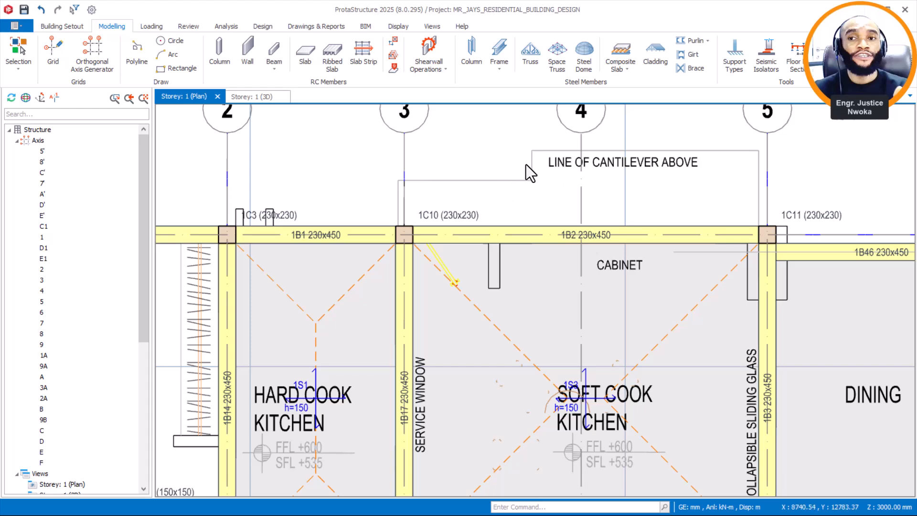
{"action": "scroll", "coordinate": [550, 157], "scroll_direction": "down", "scroll_amount": 6}
{"action": "scroll", "coordinate": [515, 345], "scroll_direction": "up", "scroll_amount": 4}
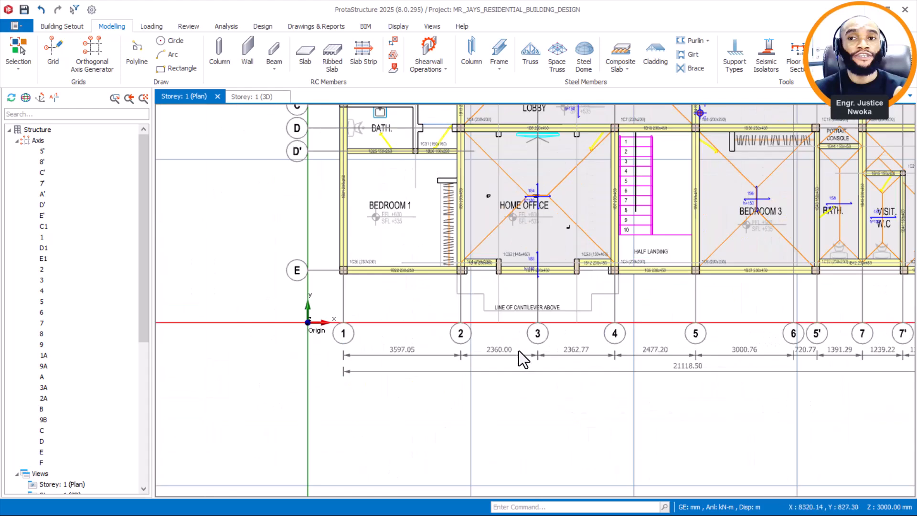
{"action": "scroll", "coordinate": [516, 334], "scroll_direction": "up", "scroll_amount": 4}
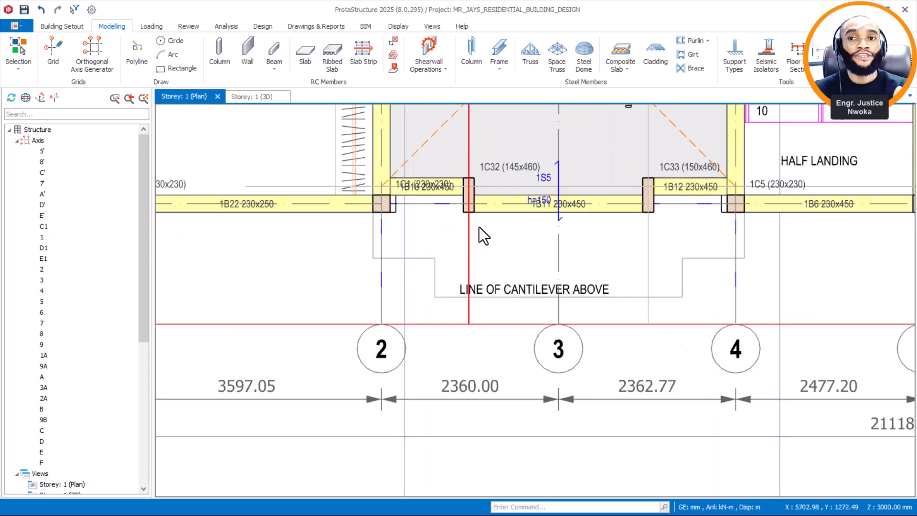
{"action": "middle_click_drag", "start_coordinate": [479, 228], "coordinate": [477, 256]}
{"action": "middle_click_drag", "start_coordinate": [475, 260], "coordinate": [479, 253]}
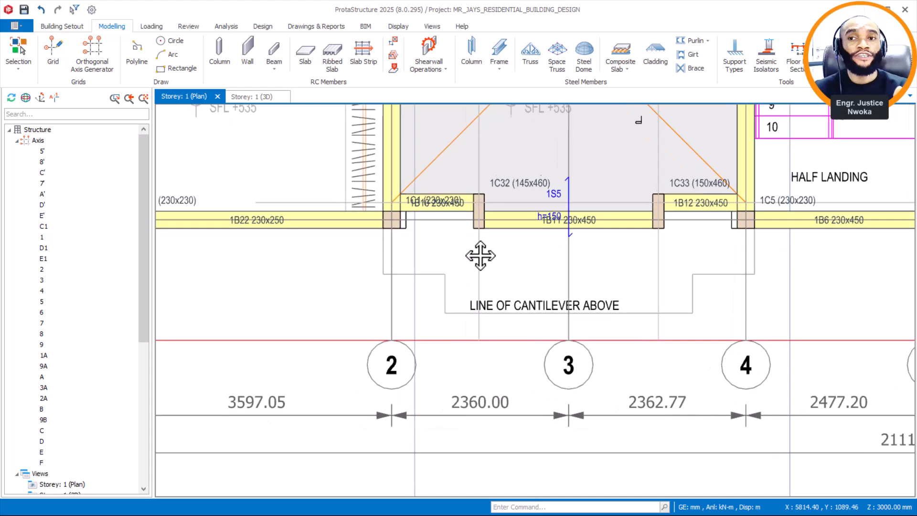
{"action": "scroll", "coordinate": [393, 228], "scroll_direction": "up", "scroll_amount": 3}
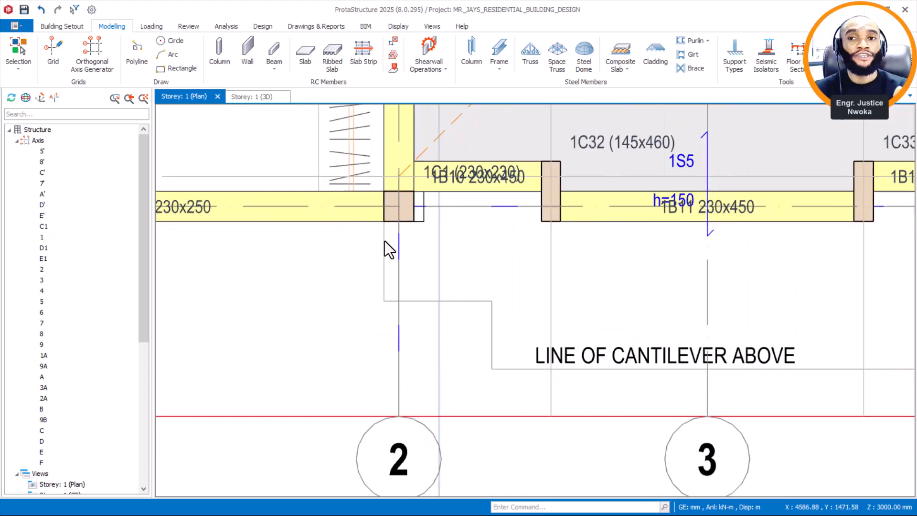
{"action": "scroll", "coordinate": [425, 314], "scroll_direction": "down", "scroll_amount": 3}
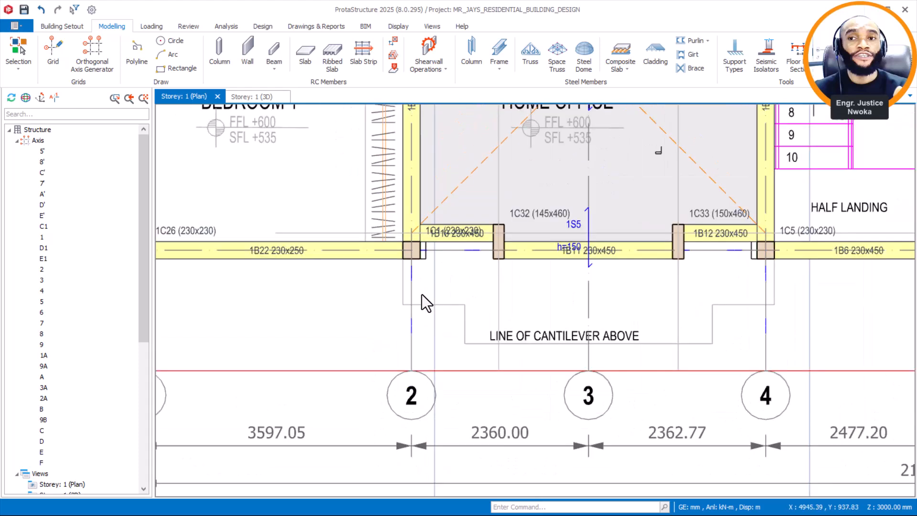
Draw a hidden axis without bubbles, 1000 mm straight down from the column at grids 2 and E along the cantilever edge
{"action": "left_click", "coordinate": [60, 48]}
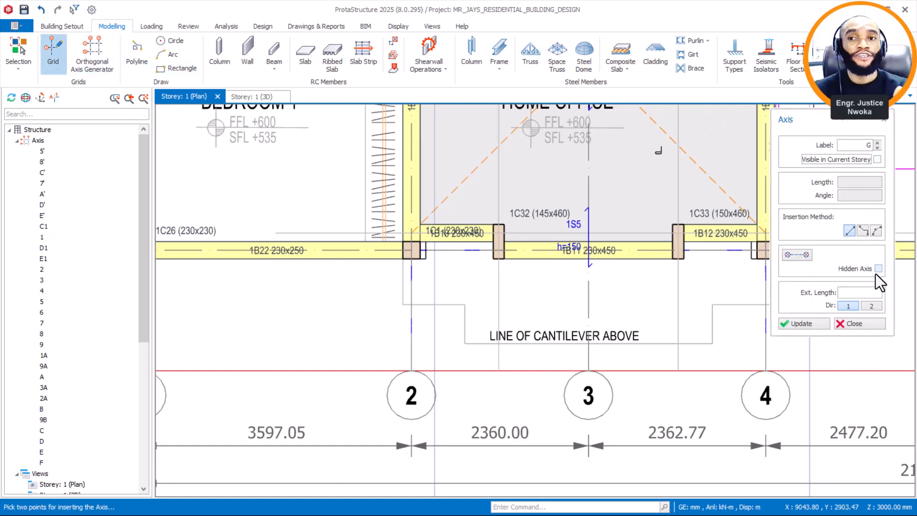
{"action": "left_click", "coordinate": [866, 269]}
{"action": "left_click", "coordinate": [807, 257]}
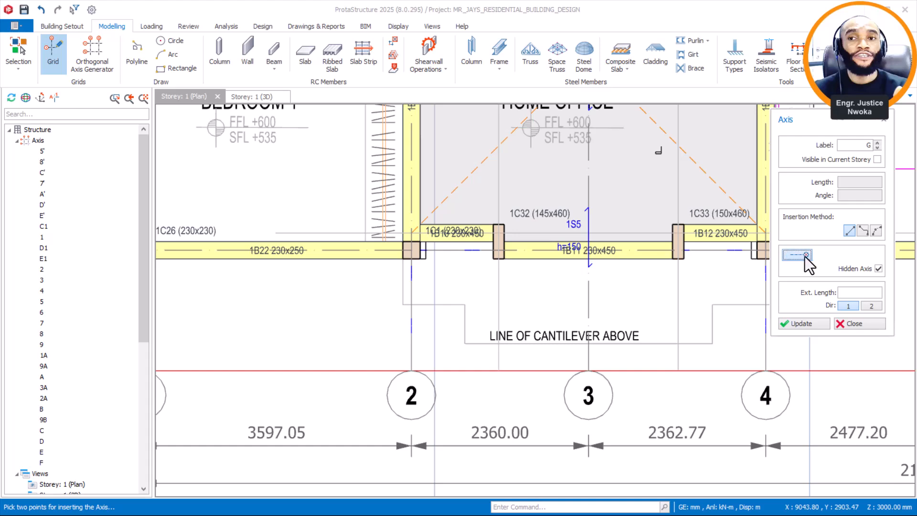
{"action": "scroll", "coordinate": [405, 261], "scroll_direction": "up", "scroll_amount": 2}
{"action": "scroll", "coordinate": [405, 260], "scroll_direction": "up", "scroll_amount": 2}
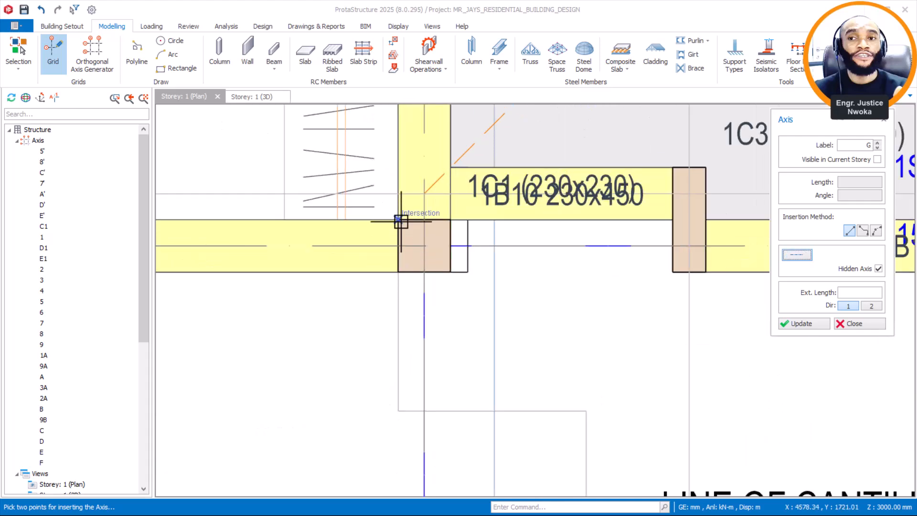
{"action": "left_click", "coordinate": [399, 220]}
{"action": "scroll", "coordinate": [415, 363], "scroll_direction": "down", "scroll_amount": 2}
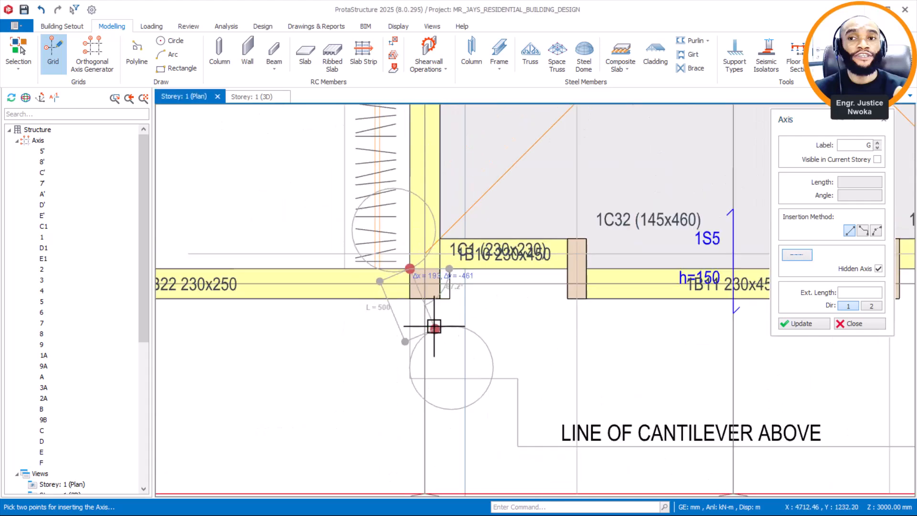
{"action": "scroll", "coordinate": [410, 404], "scroll_direction": "up", "scroll_amount": 2}
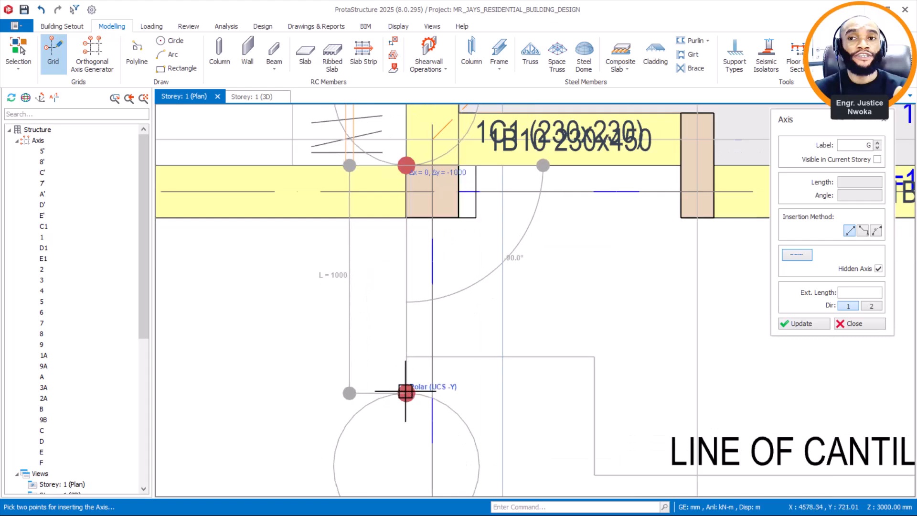
{"action": "left_click", "coordinate": [406, 393]}
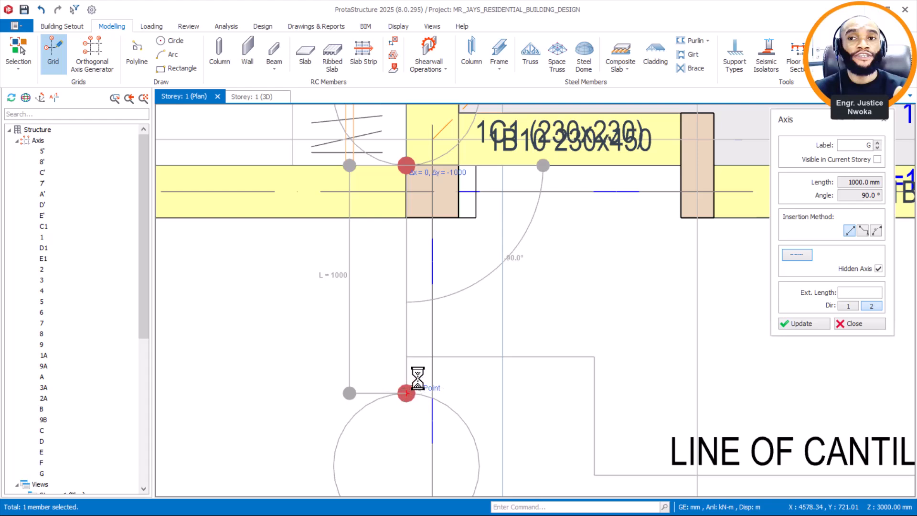
Draw a 1000 mm horizontal hidden axis from the cantilever's inner step corner towards grid 2 and past it
{"action": "left_click", "coordinate": [597, 360]}
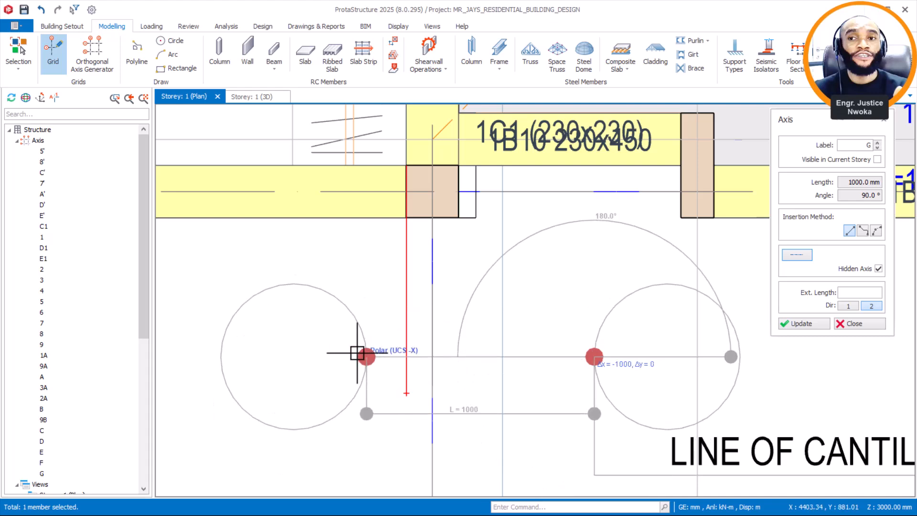
{"action": "left_click", "coordinate": [358, 353]}
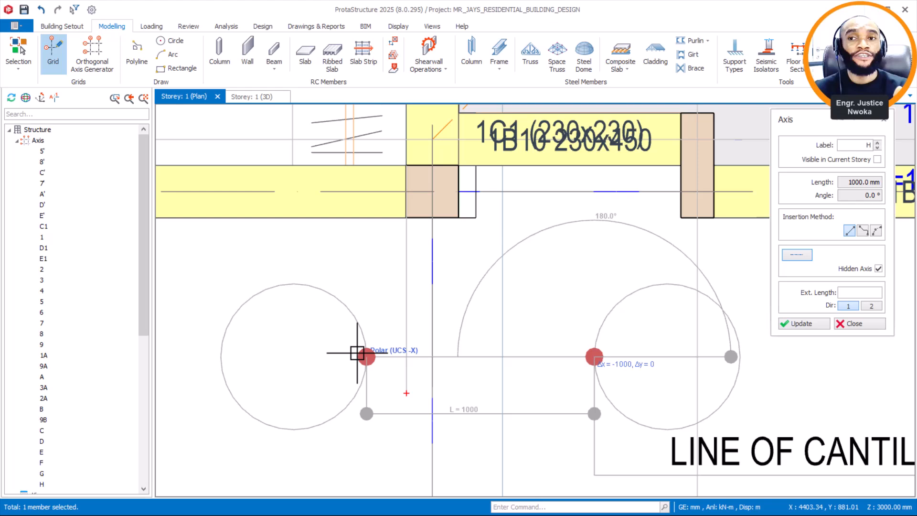
{"action": "left_click", "coordinate": [366, 351]}
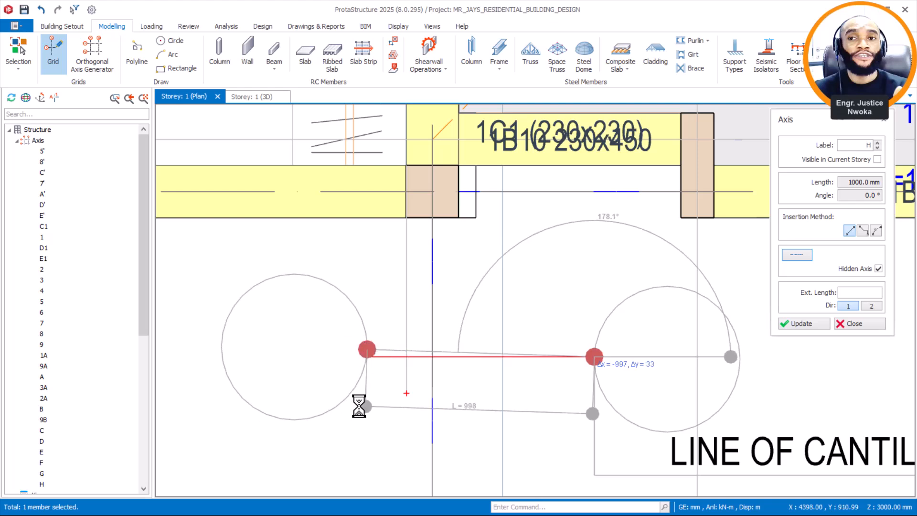
Draw a 600 mm vertical hidden axis down from the cantilever's step corner near grid 2
{"action": "scroll", "coordinate": [598, 344], "scroll_direction": "down", "scroll_amount": 2}
{"action": "middle_click_drag", "start_coordinate": [605, 351], "coordinate": [486, 274]}
{"action": "scroll", "coordinate": [486, 274], "scroll_direction": "up", "scroll_amount": 3}
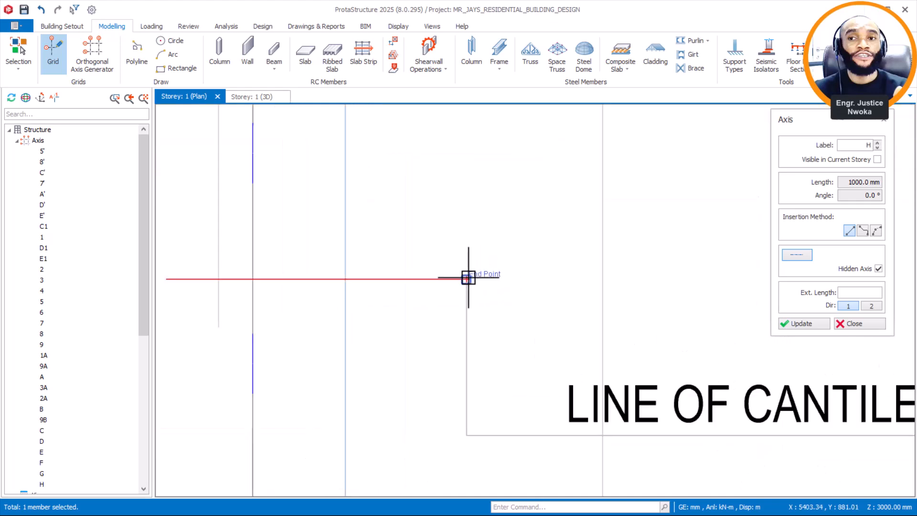
{"action": "left_click", "coordinate": [468, 278]}
{"action": "scroll", "coordinate": [498, 252], "scroll_direction": "down", "scroll_amount": 3}
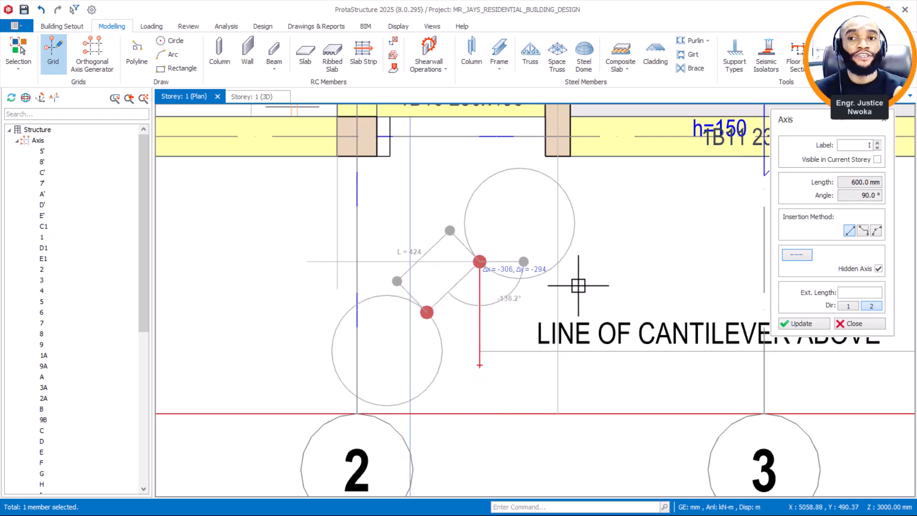
{"action": "key", "text": "Escape"}
Draw a 3400 mm horizontal hidden axis along the cantilever's outer edge, extending past its corner near grid 4
{"action": "scroll", "coordinate": [520, 248], "scroll_direction": "up", "scroll_amount": 2}
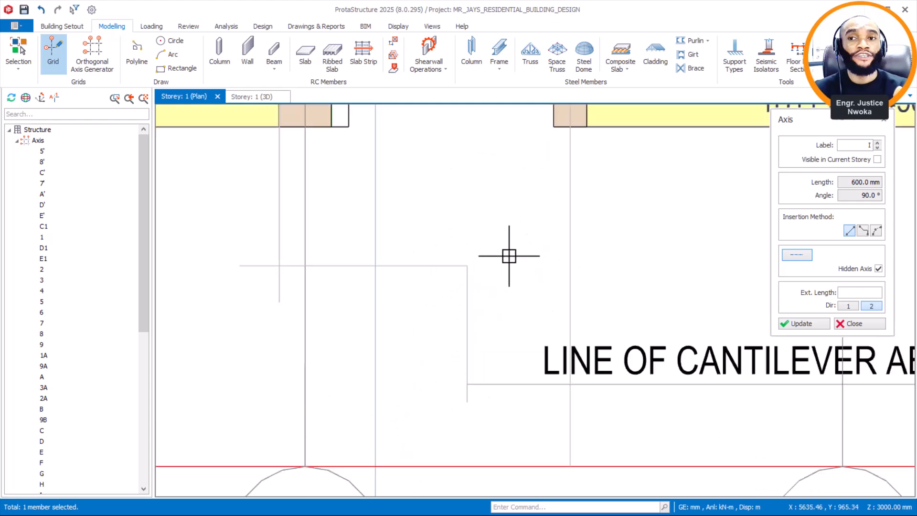
{"action": "middle_click_drag", "start_coordinate": [458, 288], "coordinate": [373, 314]}
{"action": "left_click", "coordinate": [363, 323]}
{"action": "scroll", "coordinate": [309, 302], "scroll_direction": "down", "scroll_amount": 4}
{"action": "scroll", "coordinate": [597, 321], "scroll_direction": "up", "scroll_amount": 1}
{"action": "scroll", "coordinate": [672, 319], "scroll_direction": "up", "scroll_amount": 4}
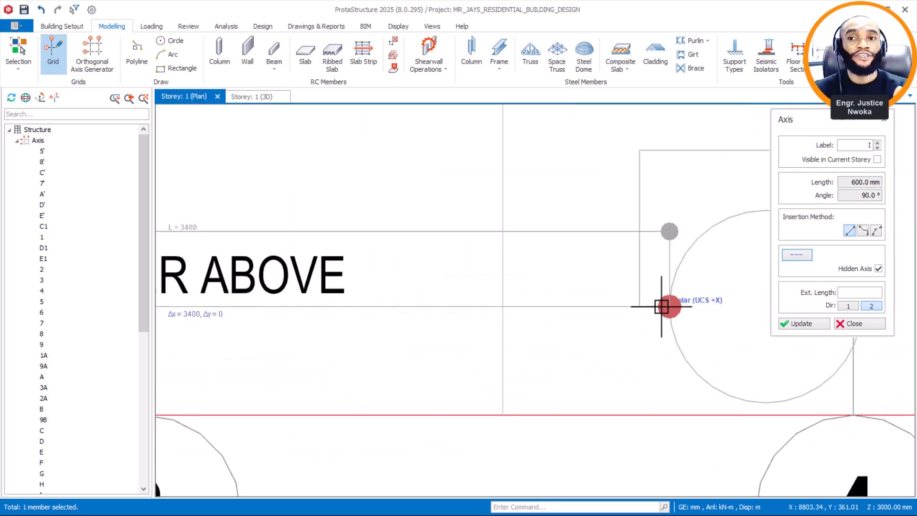
{"action": "left_click", "coordinate": [661, 307]}
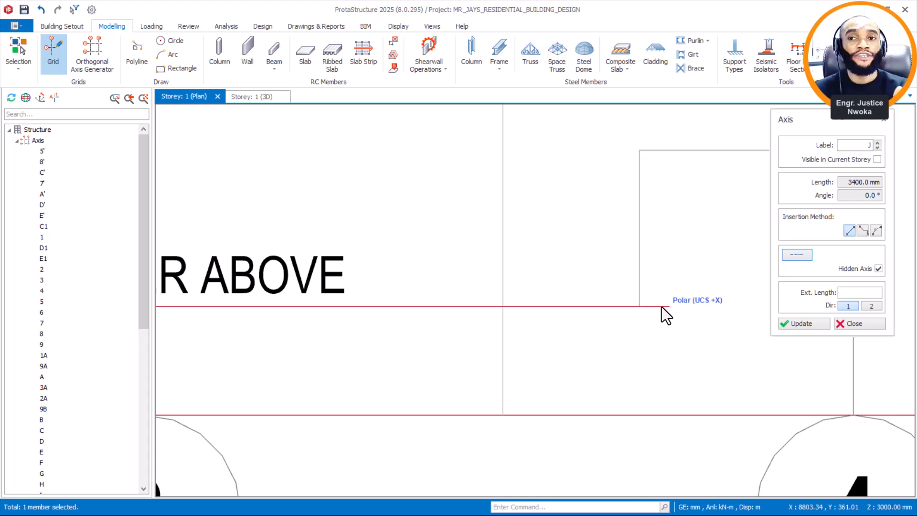
Draw an 800 mm vertical hidden axis up from the outer corner near grid 4 and a 1000 mm horizontal one past grid 4
{"action": "left_click", "coordinate": [640, 307]}
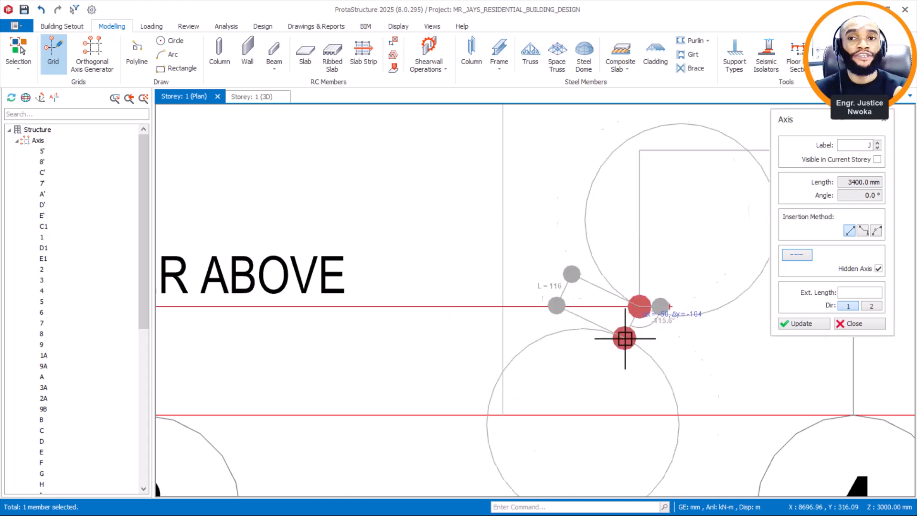
{"action": "scroll", "coordinate": [624, 334], "scroll_direction": "down", "scroll_amount": 2}
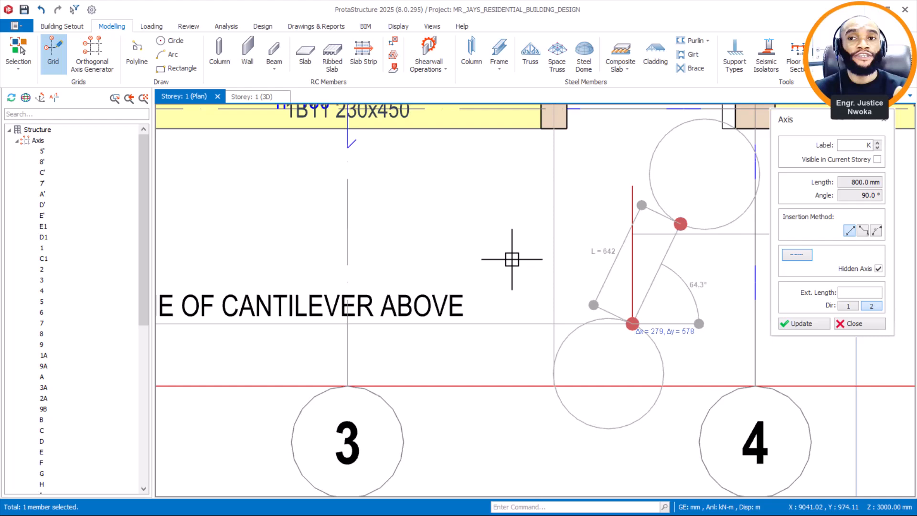
{"action": "scroll", "coordinate": [511, 260], "scroll_direction": "down", "scroll_amount": 2}
{"action": "scroll", "coordinate": [675, 251], "scroll_direction": "up", "scroll_amount": 1}
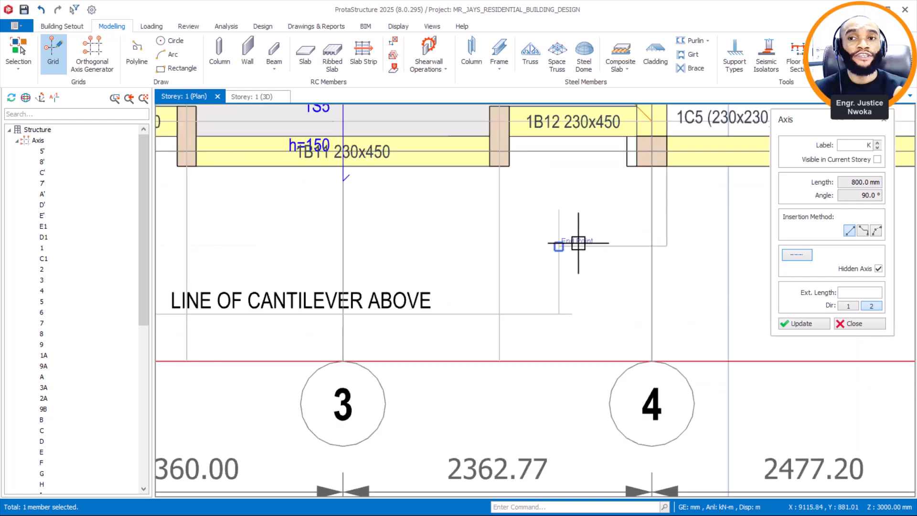
{"action": "left_click", "coordinate": [560, 246]}
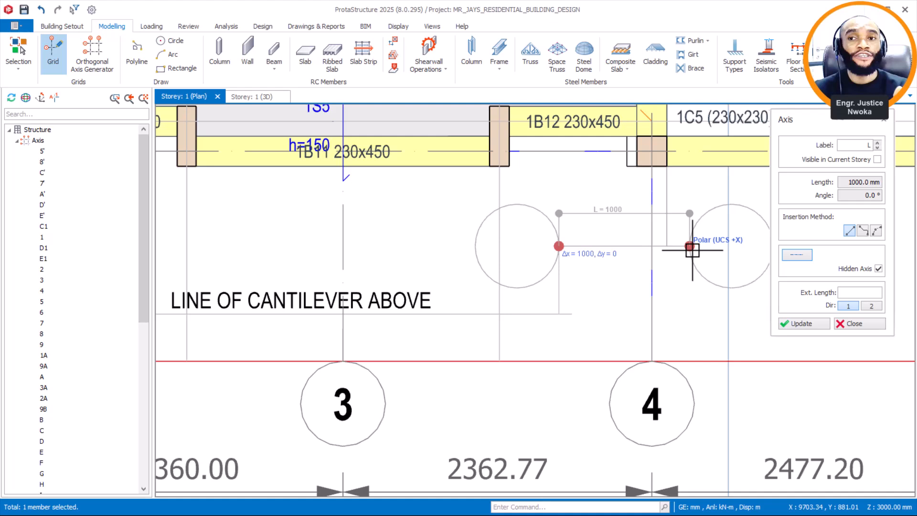
{"action": "left_click", "coordinate": [693, 249]}
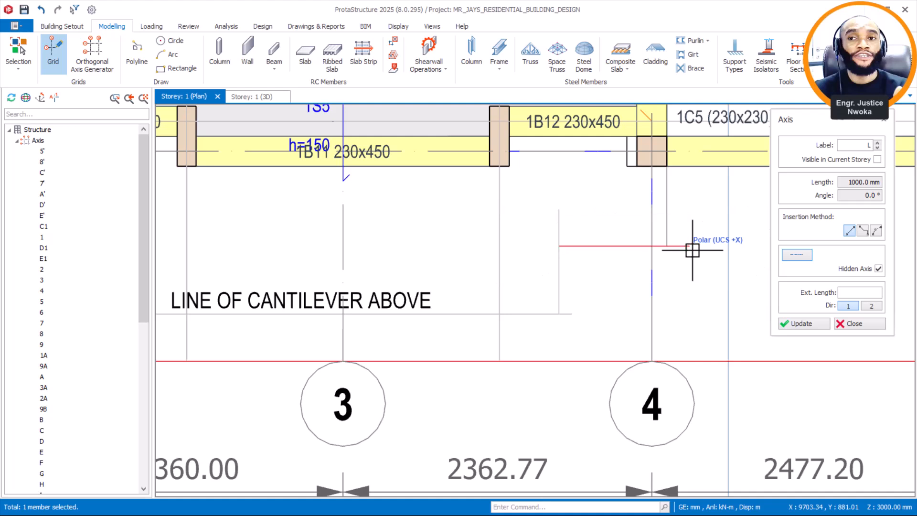
Draw a 900 mm vertical hidden axis down from the column at grids 4 and E along the cantilever edge
{"action": "scroll", "coordinate": [670, 165], "scroll_direction": "up", "scroll_amount": 2}
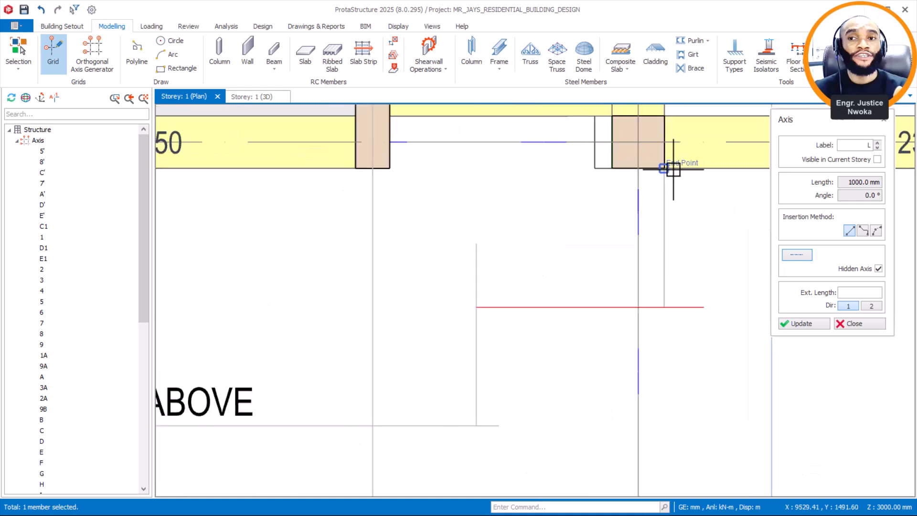
{"action": "scroll", "coordinate": [673, 170], "scroll_direction": "down", "scroll_amount": 2}
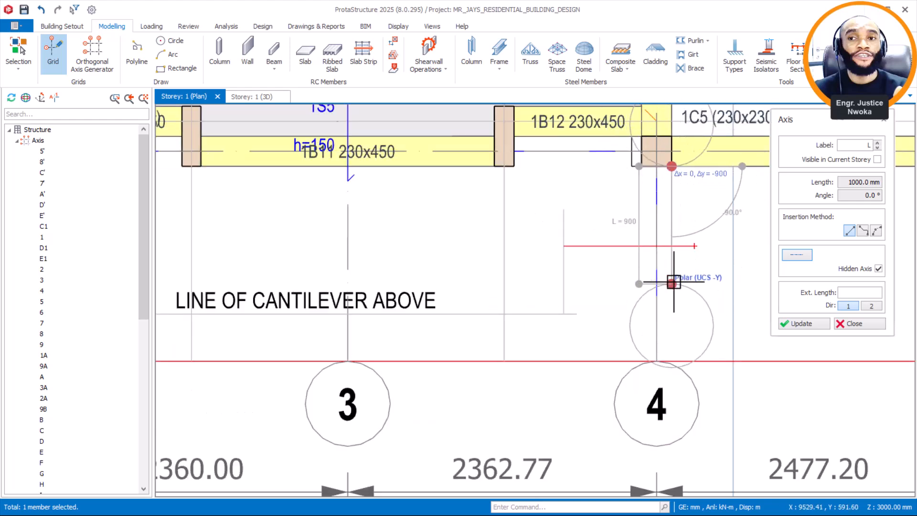
{"action": "left_click", "coordinate": [674, 283]}
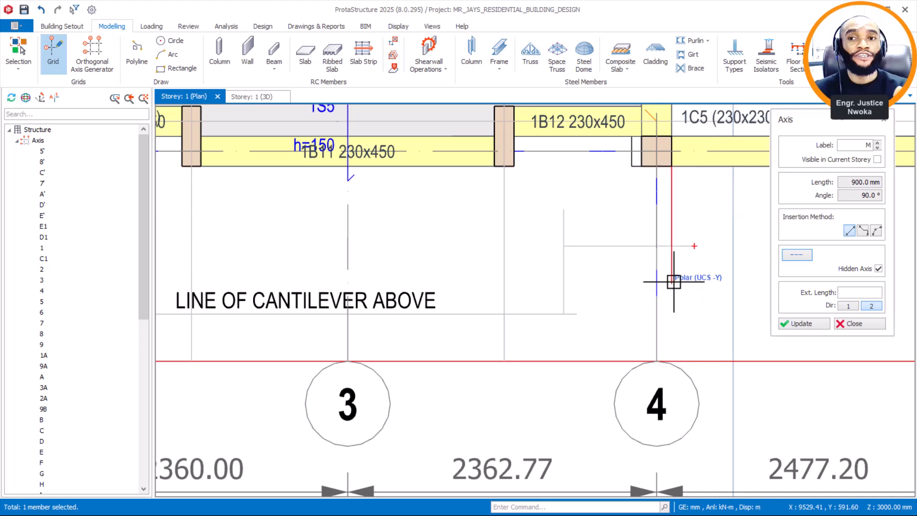
{"action": "key", "text": "Escape"}
Stretch the inner end of the 1000 mm horizontal axis near grid 4 slightly beyond the vertical axis at the step
{"action": "scroll", "coordinate": [568, 246], "scroll_direction": "up", "scroll_amount": 2}
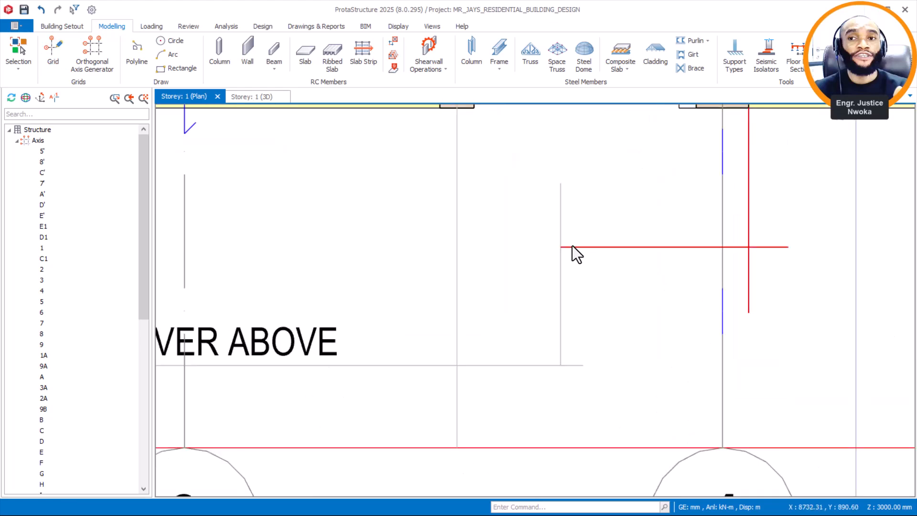
{"action": "left_click", "coordinate": [572, 246]}
{"action": "right_click", "coordinate": [587, 222]}
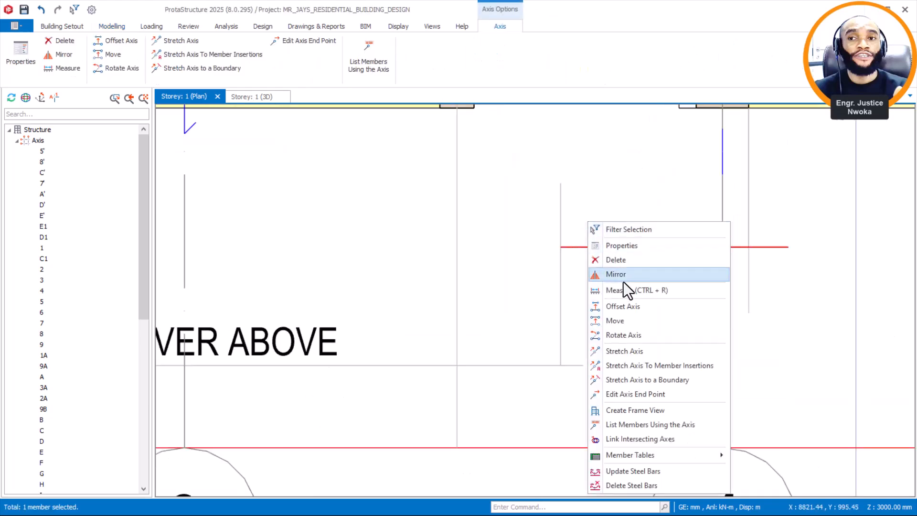
{"action": "left_click", "coordinate": [626, 352]}
{"action": "left_click", "coordinate": [566, 251]}
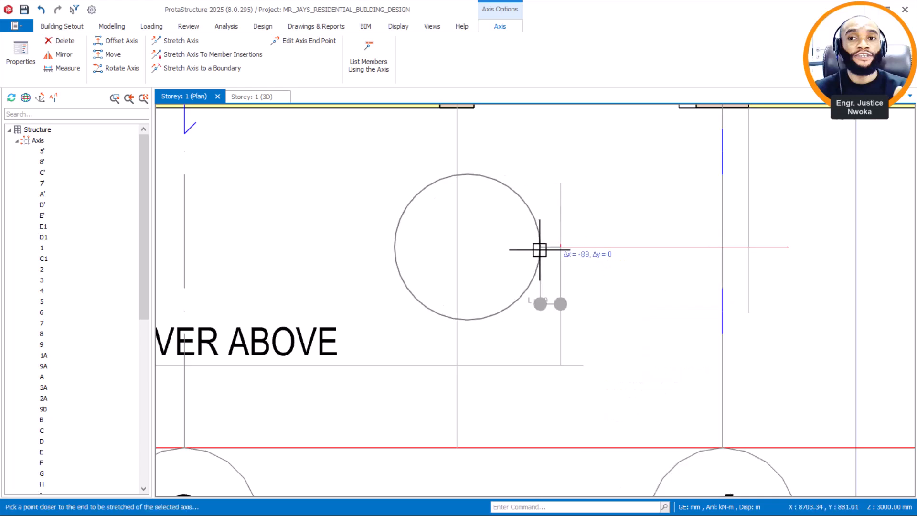
{"action": "left_click", "coordinate": [535, 247]}
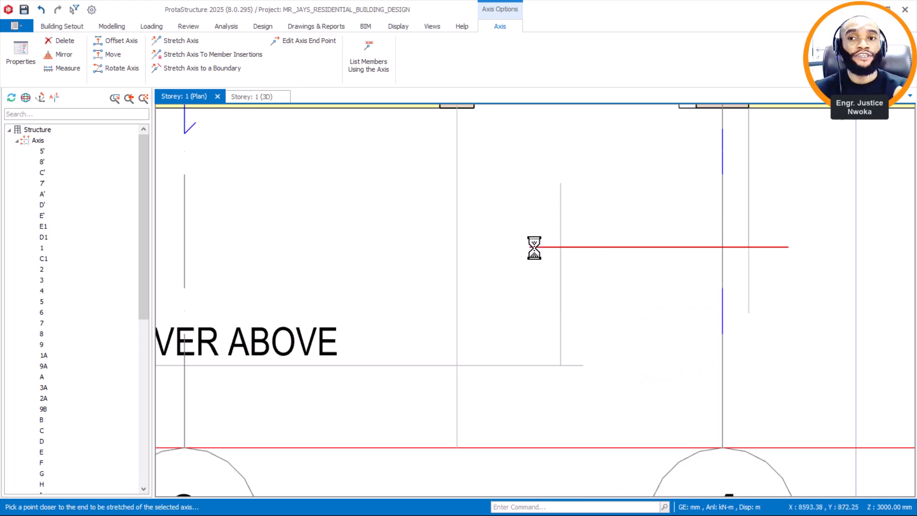
Stretch the lower end of the vertical axis at the cantilever's step near grid 4 about 107 mm below the outer-edge axis
{"action": "left_click", "coordinate": [561, 300]}
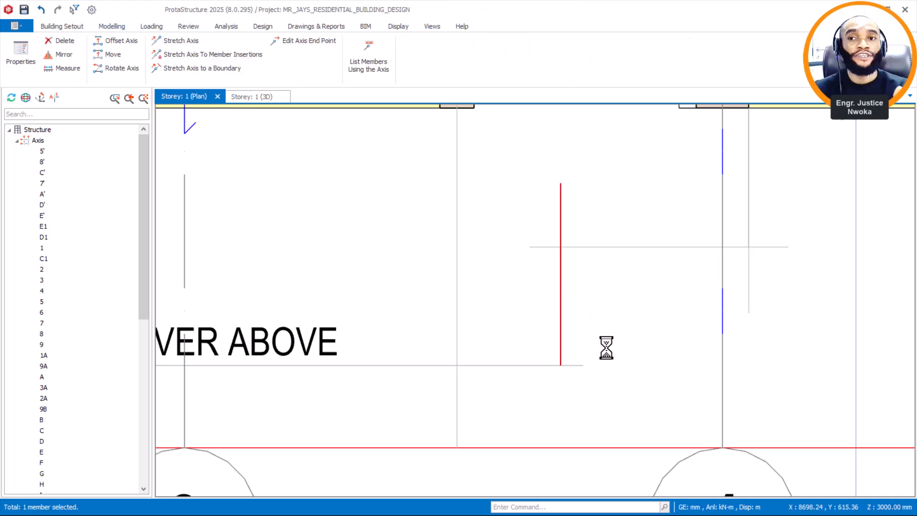
{"action": "right_click", "coordinate": [621, 296]}
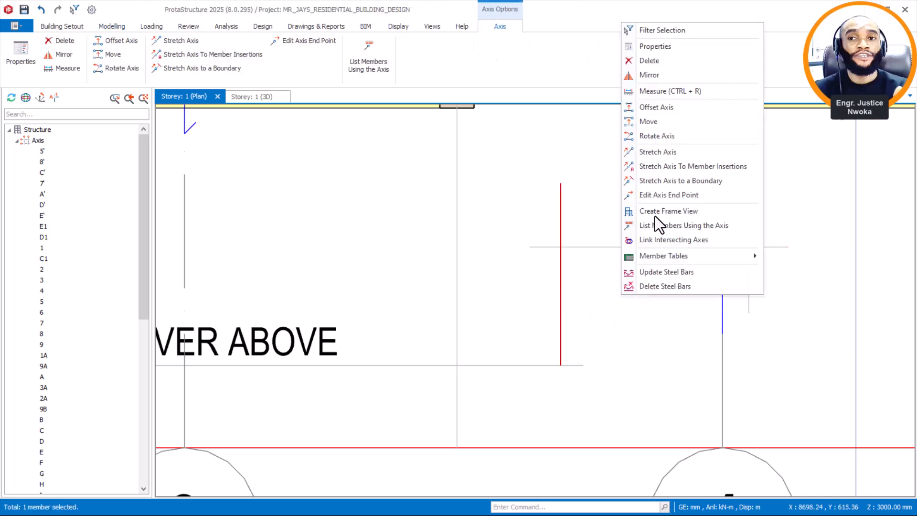
{"action": "left_click", "coordinate": [657, 151]}
{"action": "left_click", "coordinate": [561, 366]}
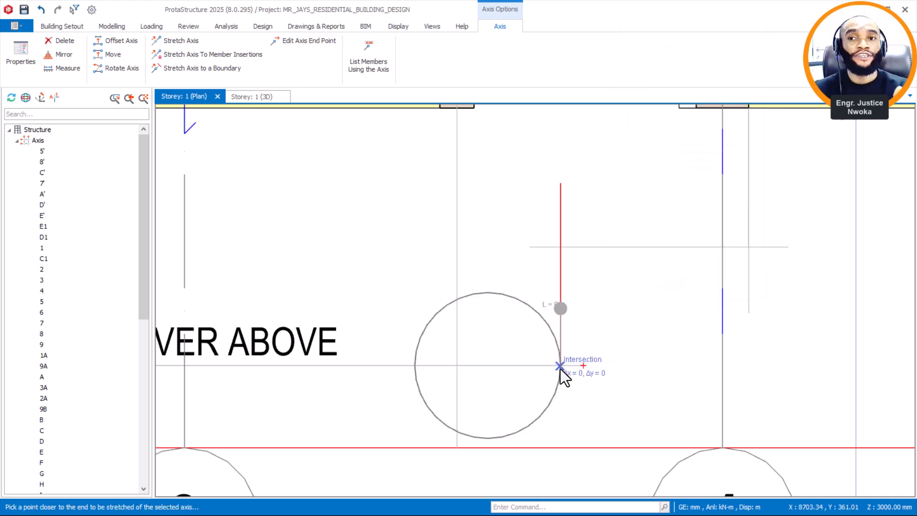
{"action": "left_click", "coordinate": [561, 390]}
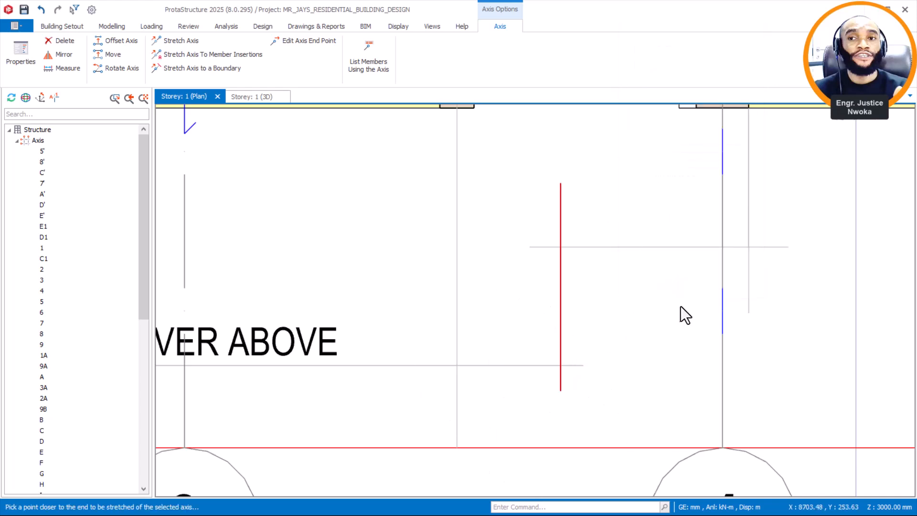
Stretch the grid 2 end of the cantilever's long outer-edge axis about 157 mm past the vertical axis at the corner
{"action": "scroll", "coordinate": [674, 303], "scroll_direction": "down", "scroll_amount": 2}
{"action": "middle_click_drag", "start_coordinate": [471, 306], "coordinate": [603, 301]}
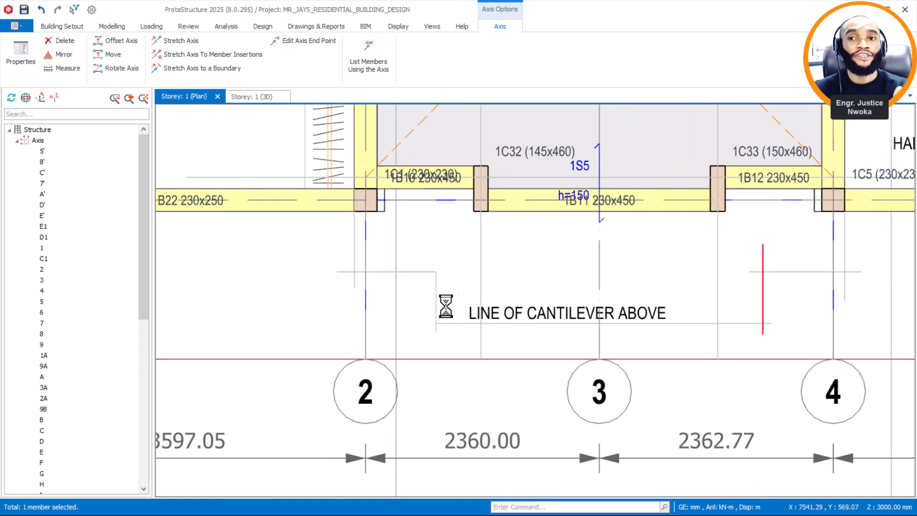
{"action": "left_click", "coordinate": [444, 324]}
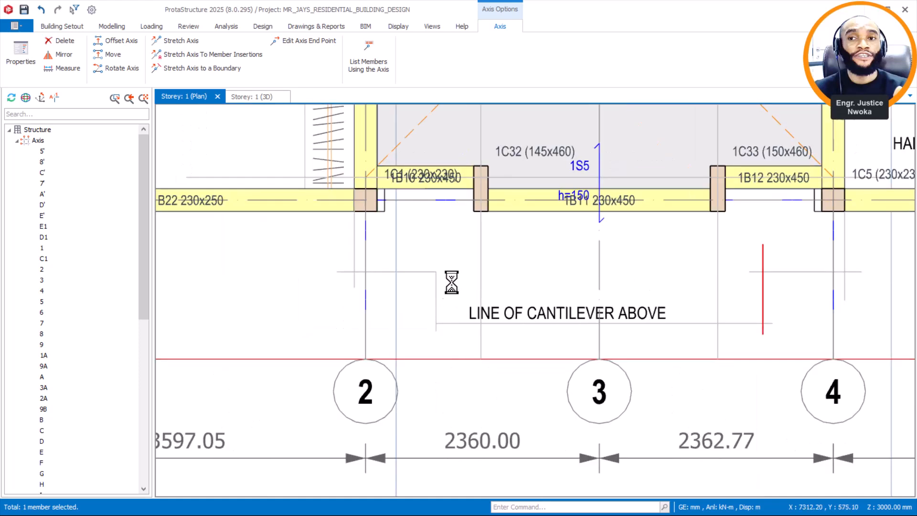
{"action": "right_click", "coordinate": [463, 268]}
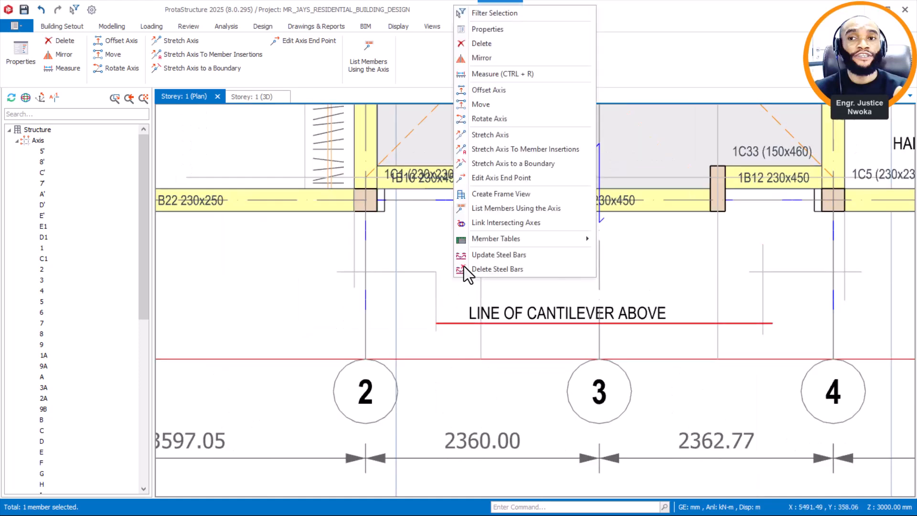
{"action": "left_click", "coordinate": [504, 134]}
{"action": "scroll", "coordinate": [421, 319], "scroll_direction": "up", "scroll_amount": 2}
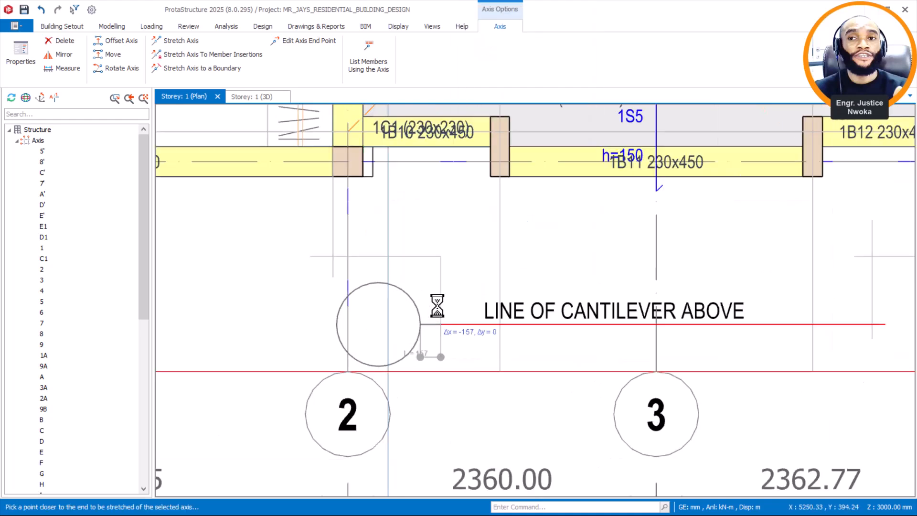
Stretch the inner end of the short horizontal axis near grid 2 about 291 mm past the vertical axis at the step
{"action": "left_click", "coordinate": [427, 255]}
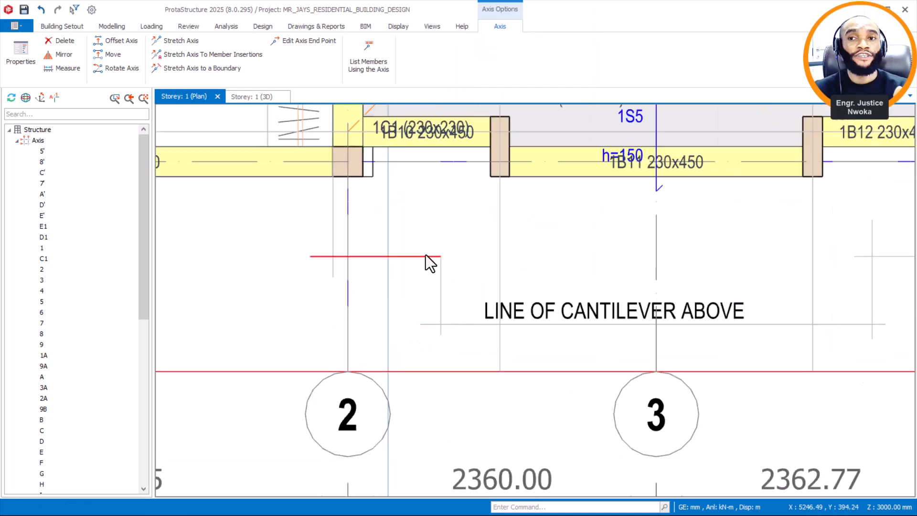
{"action": "right_click", "coordinate": [449, 231]}
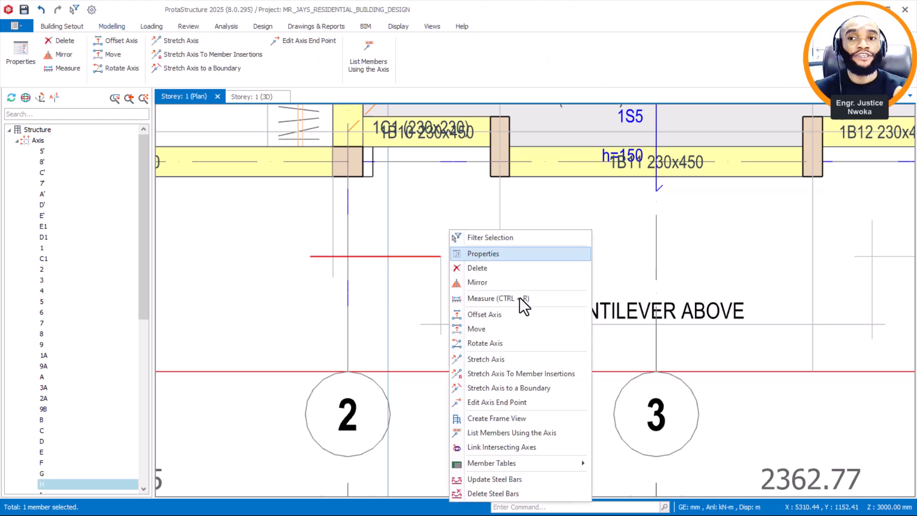
{"action": "left_click", "coordinate": [485, 359]}
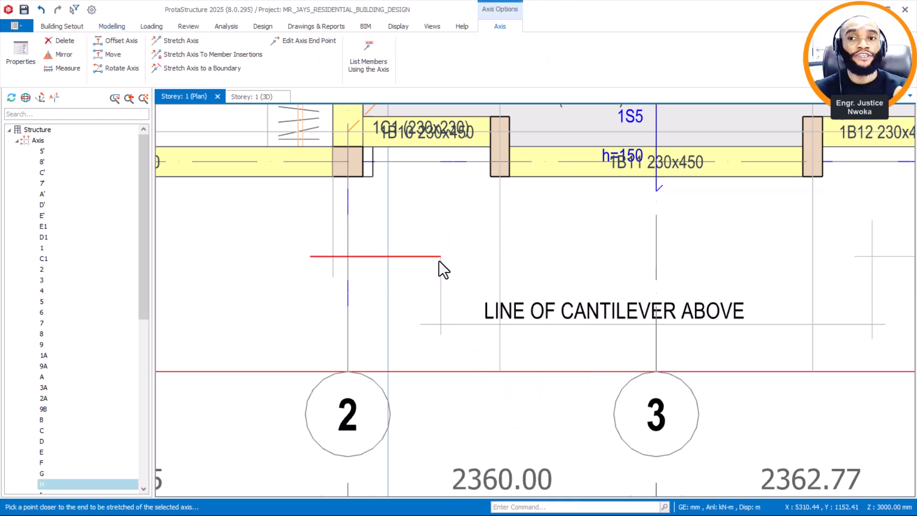
{"action": "left_click", "coordinate": [440, 257]}
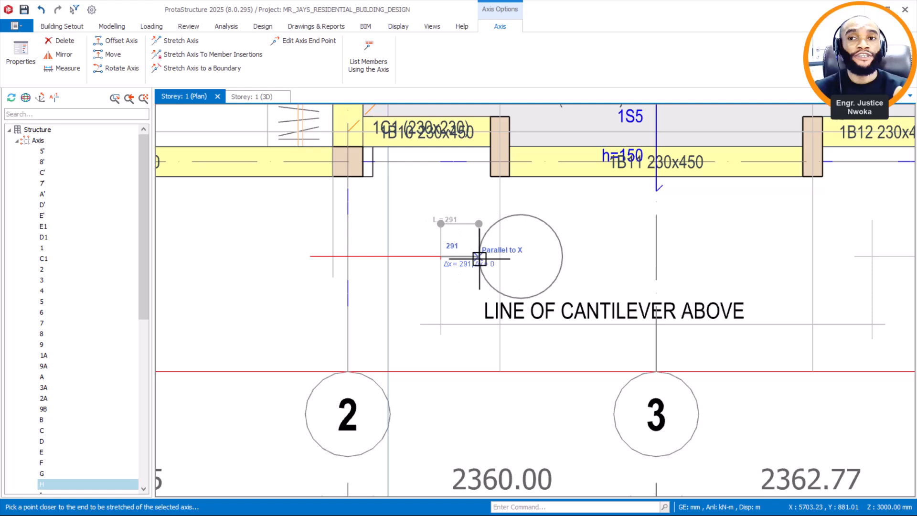
Stretch the upper end of the vertical axis at the step near grid 2 about 249 mm above the short horizontal axis
{"action": "left_click", "coordinate": [439, 275]}
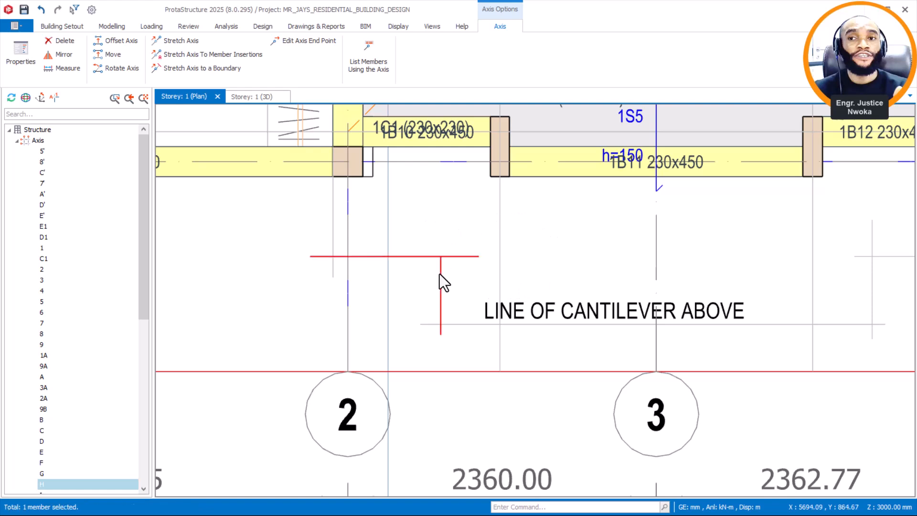
{"action": "right_click", "coordinate": [447, 225]}
{"action": "left_click", "coordinate": [481, 354]}
{"action": "left_click", "coordinate": [440, 256]}
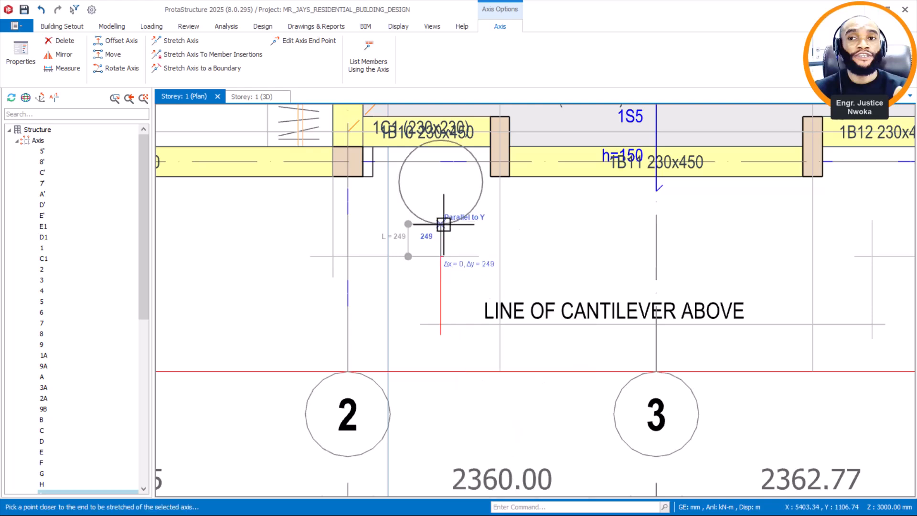
Stretch the upper end of the vertical cantilever-edge axis below column 1C5 at grid 4 up along the column face
{"action": "left_click", "coordinate": [349, 251]}
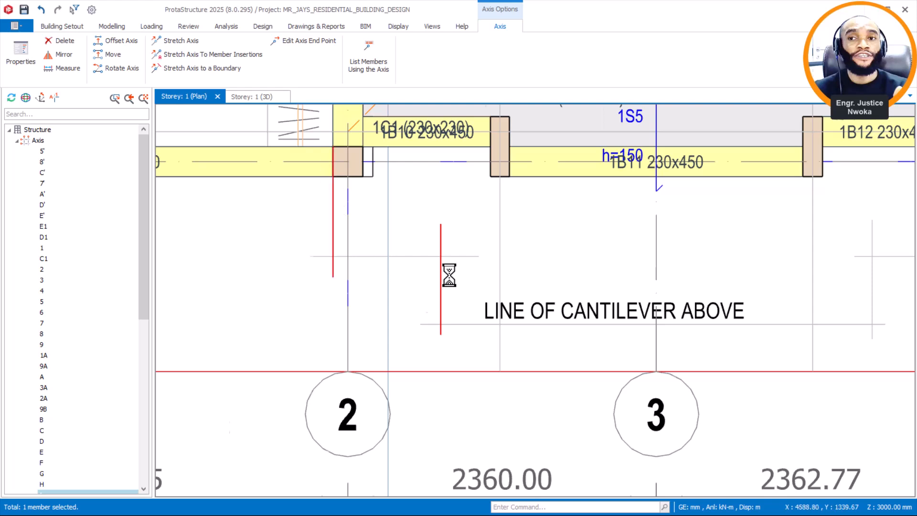
{"action": "scroll", "coordinate": [501, 263], "scroll_direction": "down", "scroll_amount": 2}
{"action": "scroll", "coordinate": [617, 246], "scroll_direction": "up", "scroll_amount": 1}
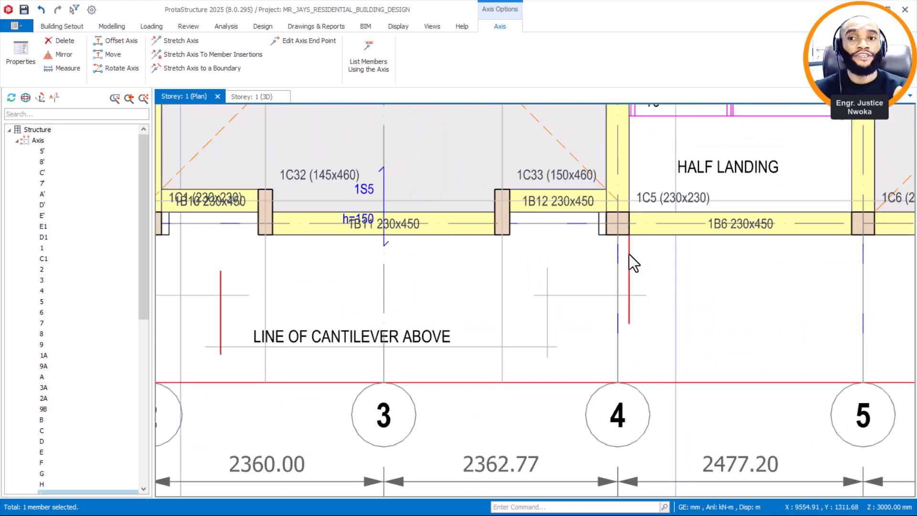
{"action": "right_click", "coordinate": [640, 251]}
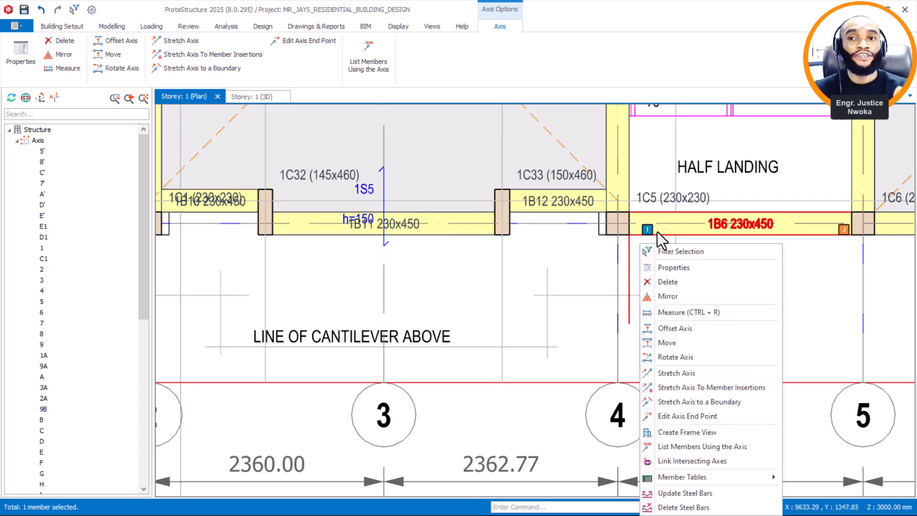
{"action": "left_click", "coordinate": [688, 375]}
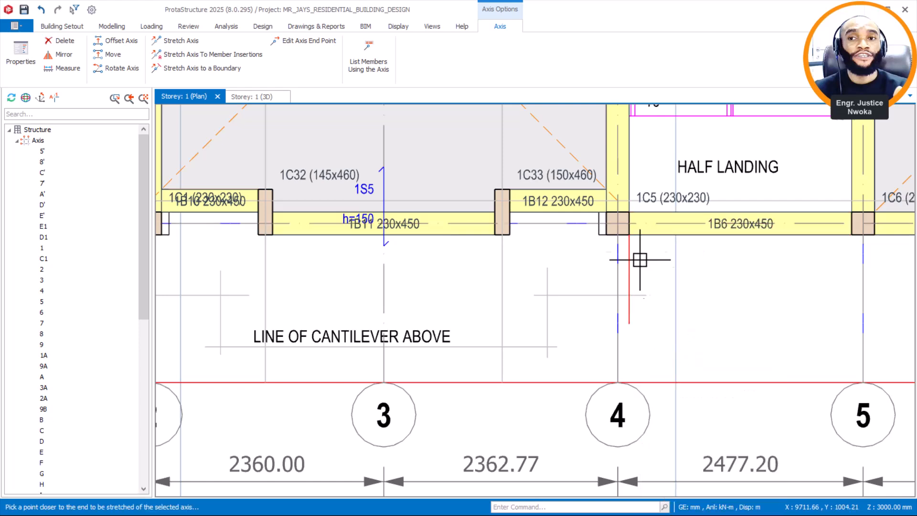
{"action": "scroll", "coordinate": [633, 226], "scroll_direction": "up", "scroll_amount": 2}
{"action": "left_click", "coordinate": [633, 227]}
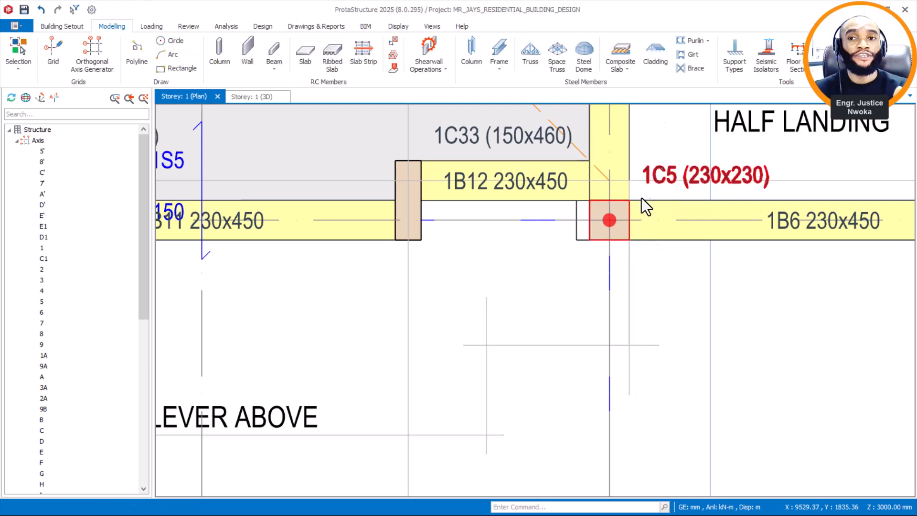
Examine the cantilever outline and its slab panels outside the home office in plan between grids 2 and 4
{"action": "scroll", "coordinate": [628, 236], "scroll_direction": "down", "scroll_amount": 1}
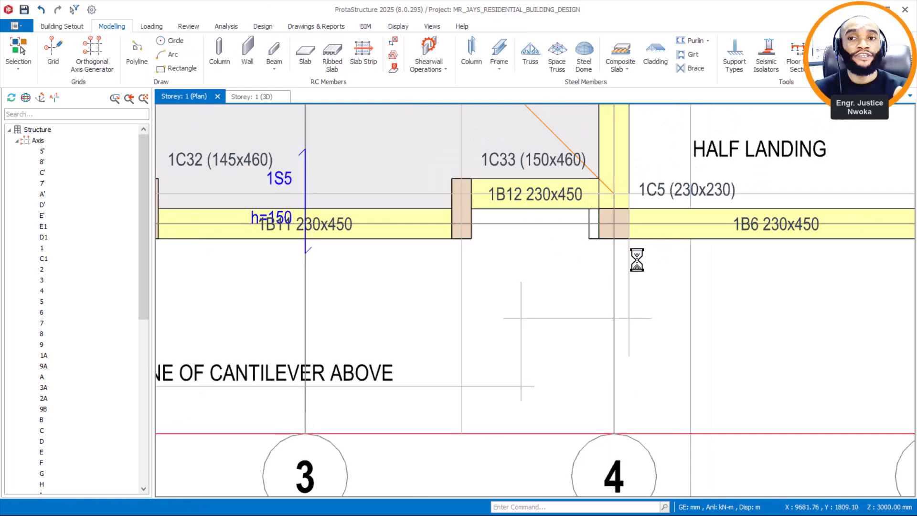
{"action": "middle_click_drag", "start_coordinate": [642, 267], "coordinate": [807, 257]}
{"action": "scroll", "coordinate": [660, 266], "scroll_direction": "down", "scroll_amount": 1}
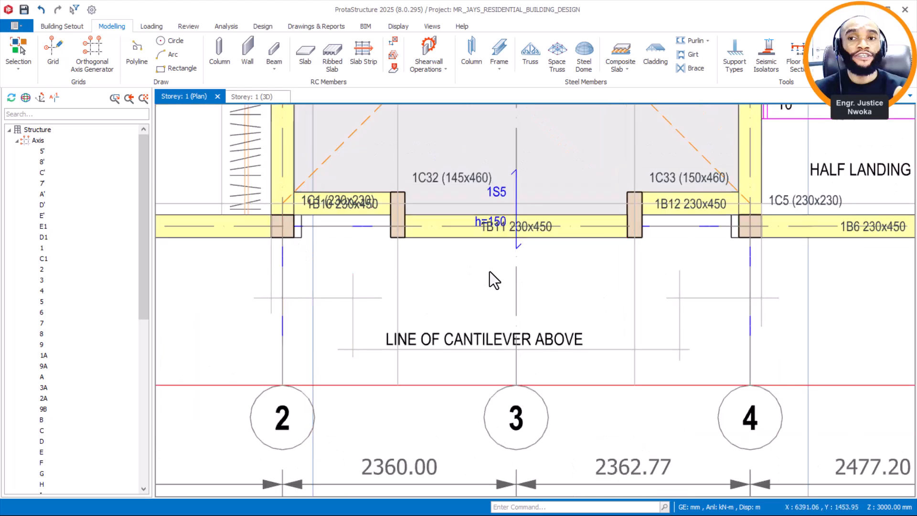
{"action": "scroll", "coordinate": [610, 221], "scroll_direction": "down", "scroll_amount": 1}
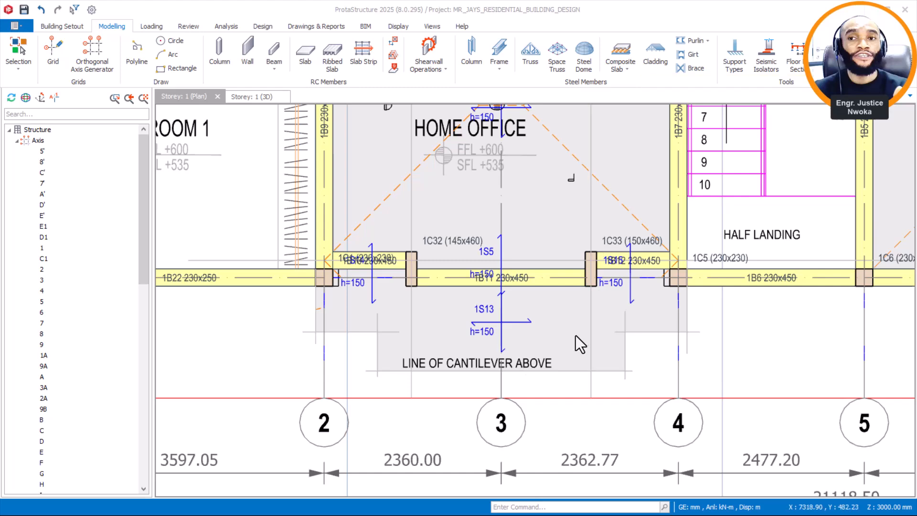
{"action": "middle_click_drag", "start_coordinate": [500, 343], "coordinate": [538, 326]}
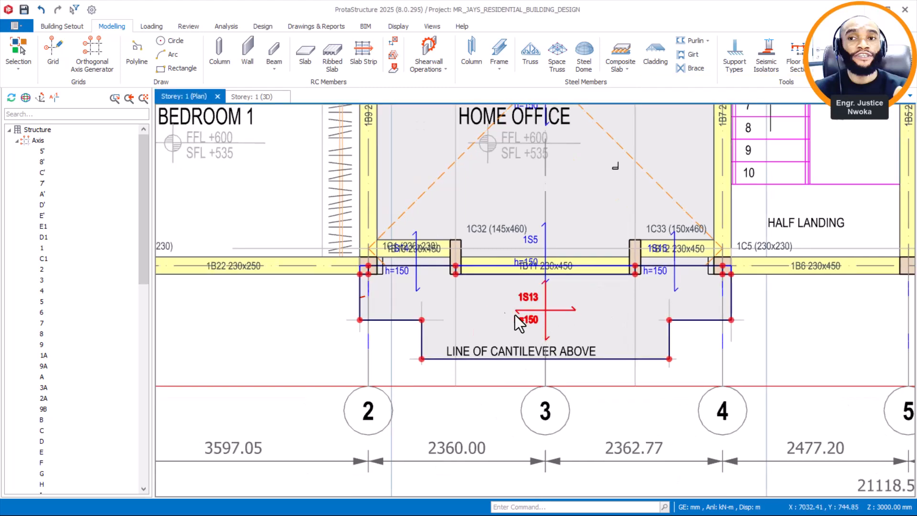
{"action": "scroll", "coordinate": [466, 290], "scroll_direction": "down", "scroll_amount": 1}
{"action": "scroll", "coordinate": [496, 313], "scroll_direction": "up", "scroll_amount": 1}
{"action": "scroll", "coordinate": [496, 312], "scroll_direction": "up", "scroll_amount": 1}
{"action": "scroll", "coordinate": [528, 277], "scroll_direction": "down", "scroll_amount": 2}
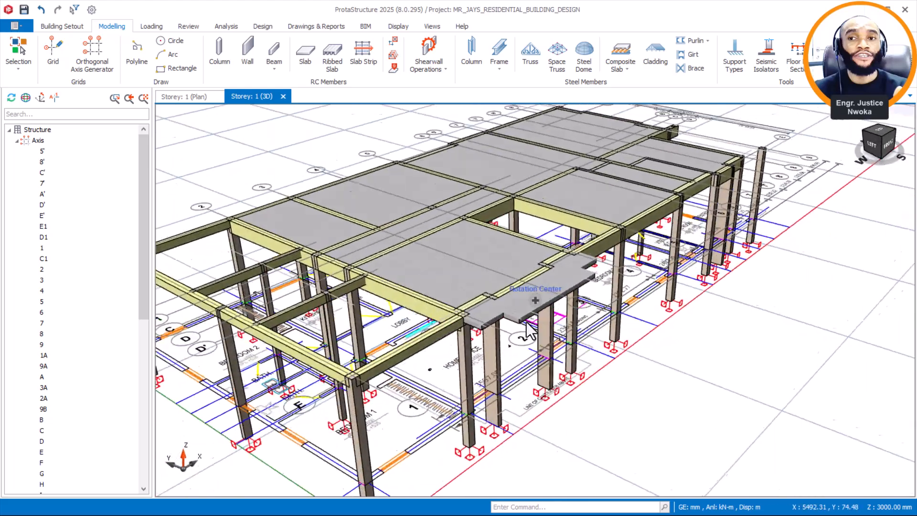
Inspect the home office cantilever slab and the columns beneath it in 3D from several angles
{"action": "middle_click_drag", "start_coordinate": [633, 304], "coordinate": [527, 321]}
{"action": "middle_click_drag", "start_coordinate": [711, 349], "coordinate": [547, 308]}
{"action": "middle_click_drag", "start_coordinate": [641, 311], "coordinate": [592, 278]}
{"action": "scroll", "coordinate": [569, 273], "scroll_direction": "down", "scroll_amount": 4}
{"action": "middle_click_drag", "start_coordinate": [554, 303], "coordinate": [621, 318]}
{"action": "scroll", "coordinate": [493, 303], "scroll_direction": "up", "scroll_amount": 2}
{"action": "scroll", "coordinate": [493, 302], "scroll_direction": "up", "scroll_amount": 3}
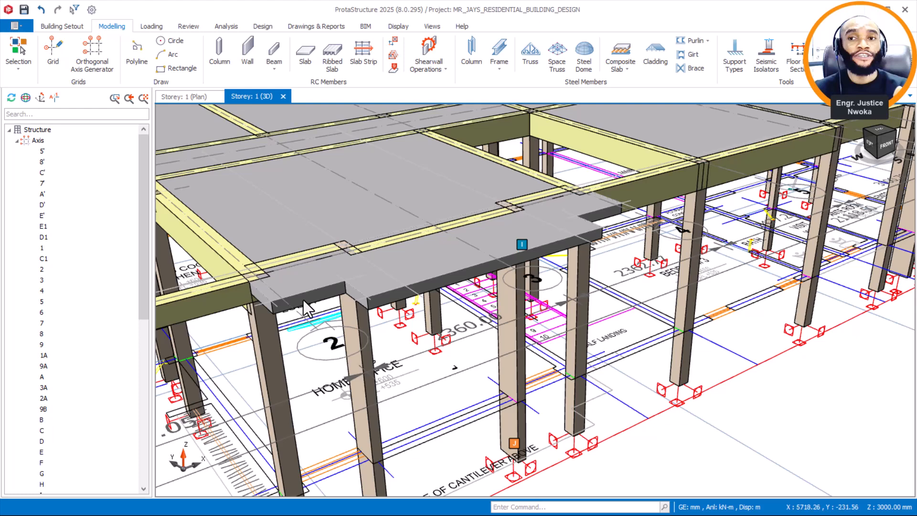
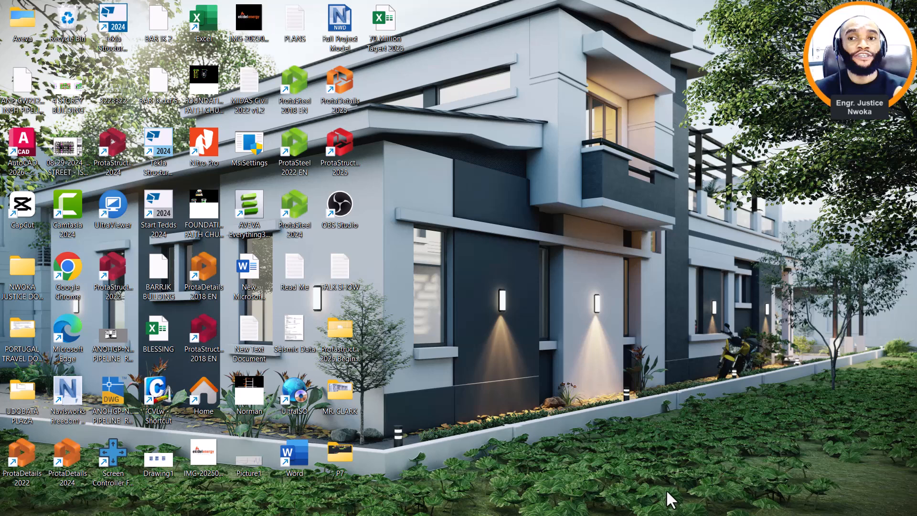
Return to the ProtaStructure 3D model and check the cantilever slab's stepped edge against the adjoining beams and slabs
{"action": "mouse_move", "coordinate": [603, 510]}
{"action": "left_click", "coordinate": [640, 435]}
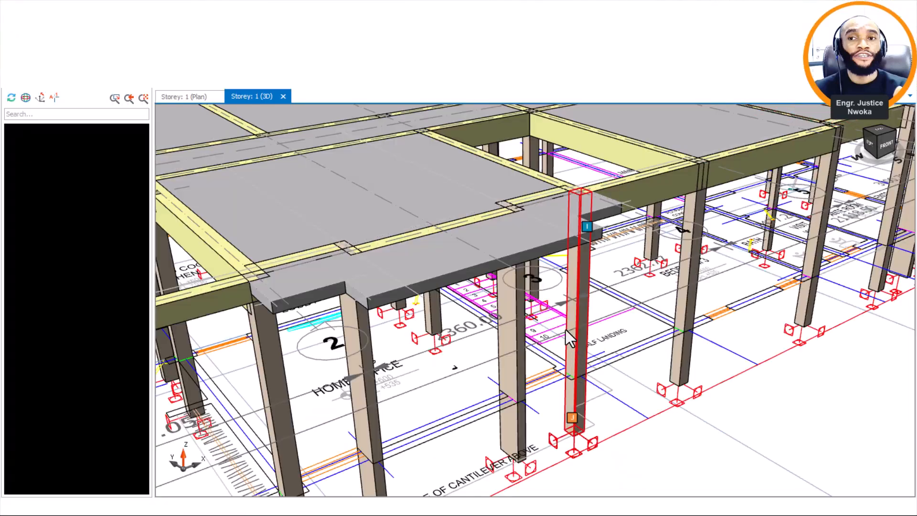
{"action": "scroll", "coordinate": [541, 285], "scroll_direction": "down", "scroll_amount": 3}
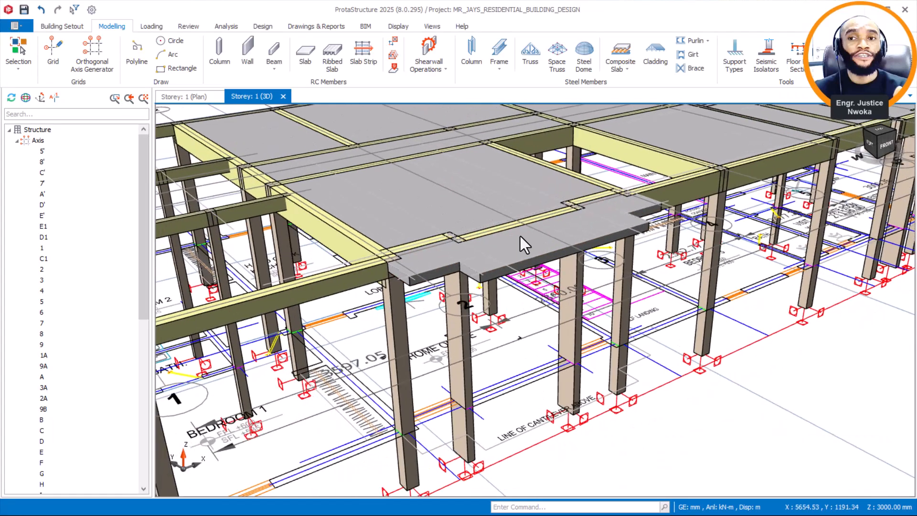
{"action": "scroll", "coordinate": [521, 236], "scroll_direction": "up", "scroll_amount": 3}
{"action": "middle_click_drag", "start_coordinate": [468, 262], "coordinate": [538, 287]}
{"action": "scroll", "coordinate": [439, 325], "scroll_direction": "up", "scroll_amount": 1}
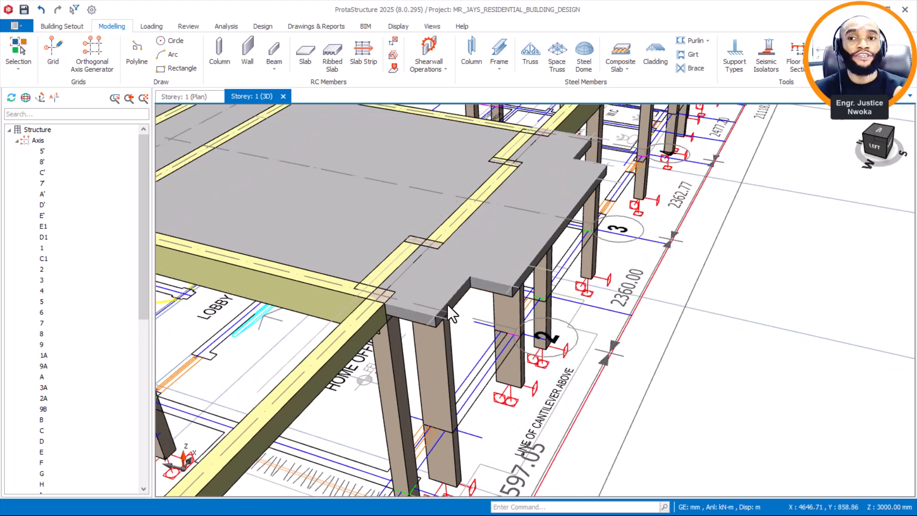
{"action": "scroll", "coordinate": [641, 325], "scroll_direction": "down", "scroll_amount": 2}
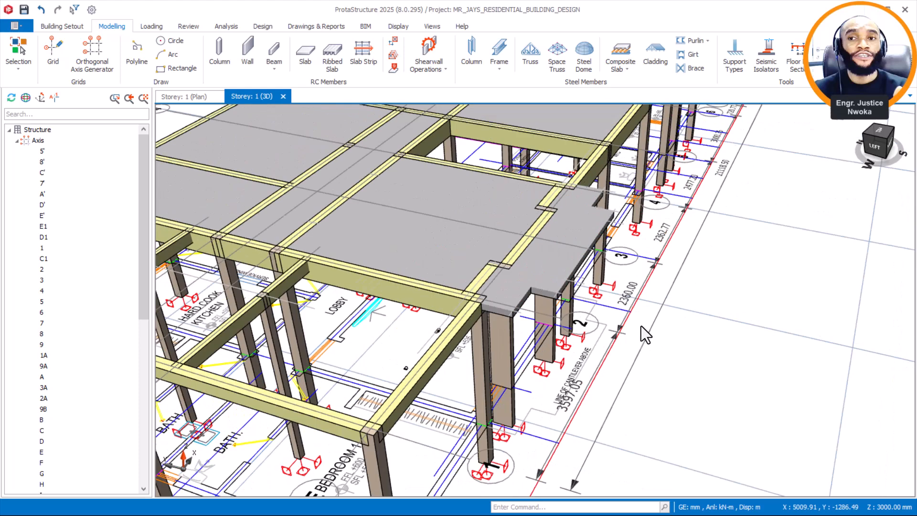
{"action": "scroll", "coordinate": [644, 325], "scroll_direction": "down", "scroll_amount": 3}
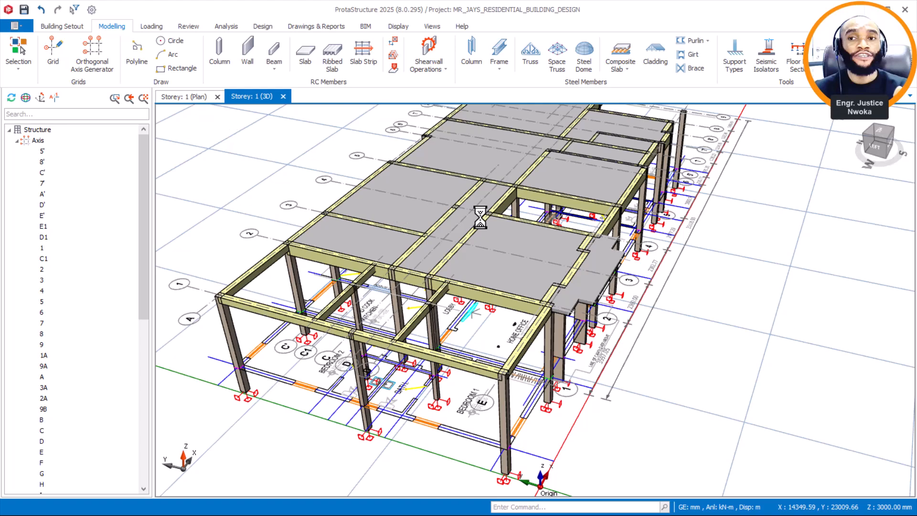
Draw a 1400 mm vertical hidden axis from the inner corner of column 1C11 at grid 5 up past the cantilever line
{"action": "middle_click_drag", "start_coordinate": [467, 201], "coordinate": [451, 426]}
{"action": "scroll", "coordinate": [500, 326], "scroll_direction": "down", "scroll_amount": 2}
{"action": "middle_click_drag", "start_coordinate": [501, 326], "coordinate": [456, 478]}
{"action": "scroll", "coordinate": [615, 200], "scroll_direction": "up", "scroll_amount": 2}
{"action": "scroll", "coordinate": [640, 180], "scroll_direction": "up", "scroll_amount": 2}
{"action": "middle_click_drag", "start_coordinate": [679, 189], "coordinate": [617, 218]}
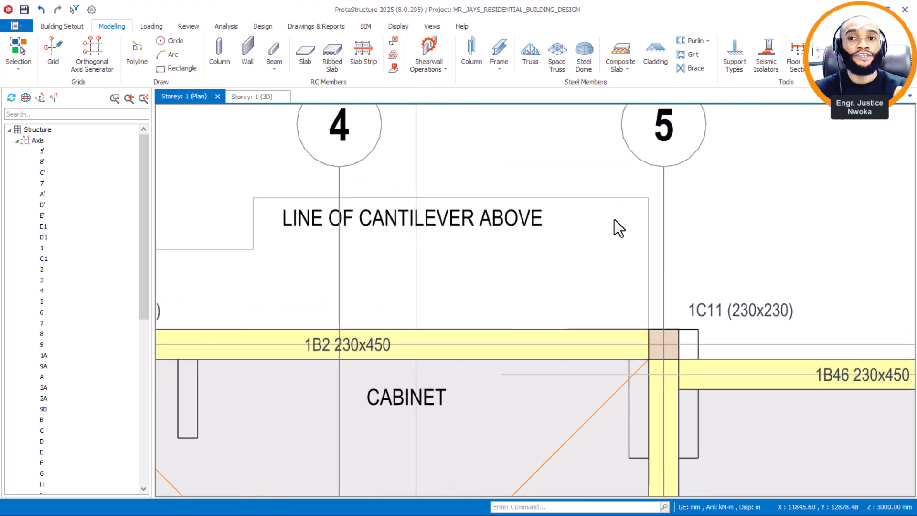
{"action": "scroll", "coordinate": [616, 218], "scroll_direction": "down", "scroll_amount": 2}
{"action": "scroll", "coordinate": [646, 198], "scroll_direction": "up", "scroll_amount": 2}
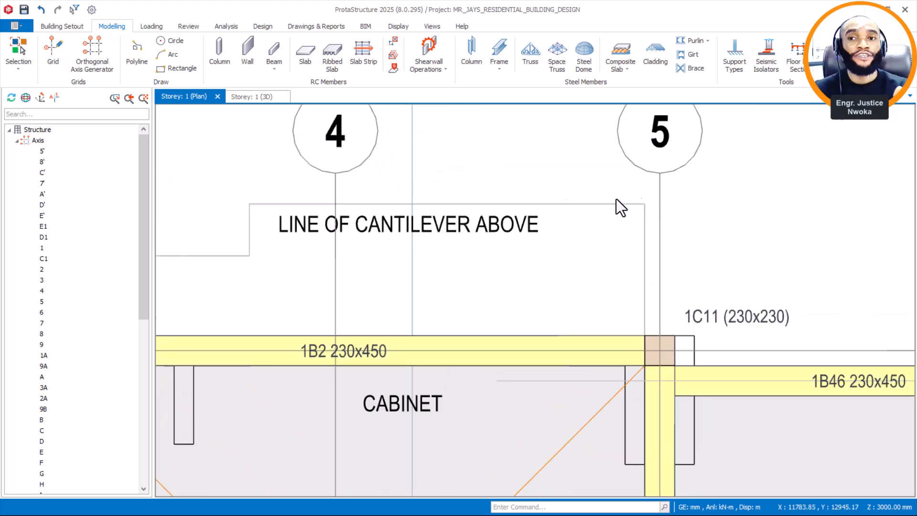
{"action": "left_click", "coordinate": [52, 48]}
{"action": "scroll", "coordinate": [654, 340], "scroll_direction": "up", "scroll_amount": 1}
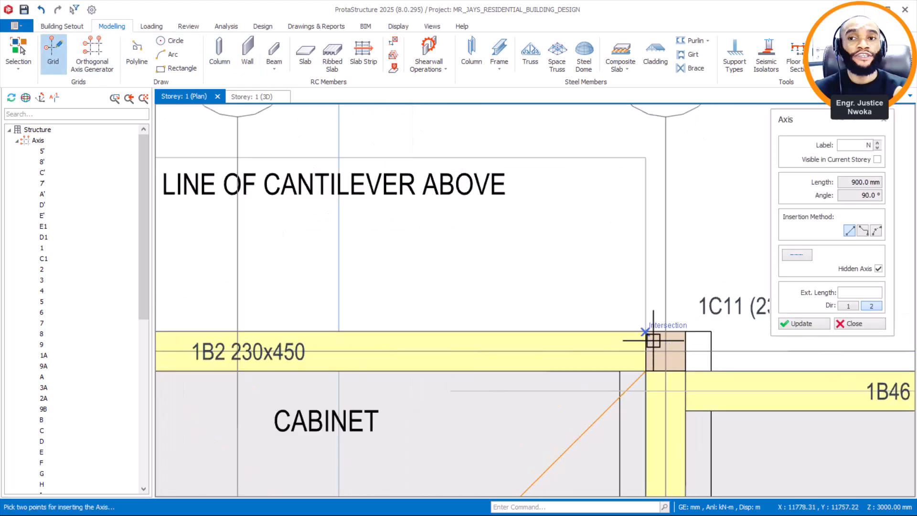
{"action": "left_click", "coordinate": [645, 354]}
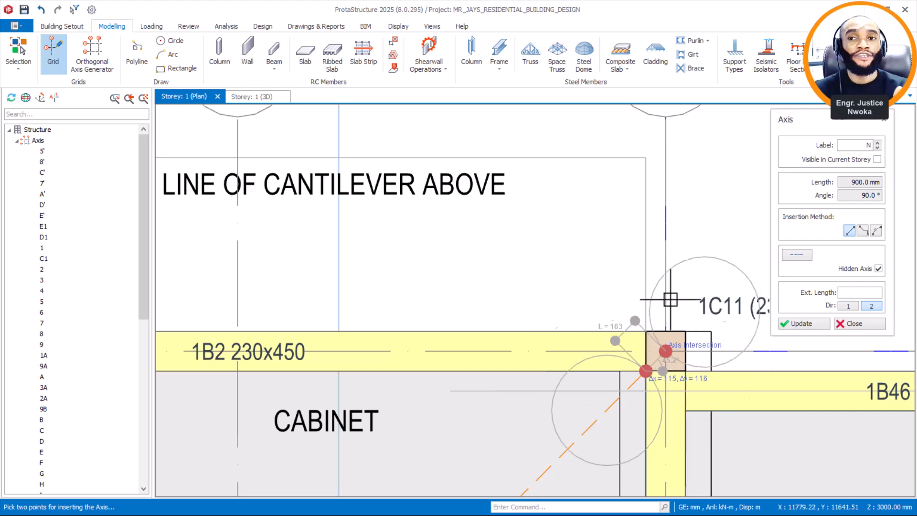
{"action": "middle_click_drag", "start_coordinate": [640, 128], "coordinate": [595, 242]}
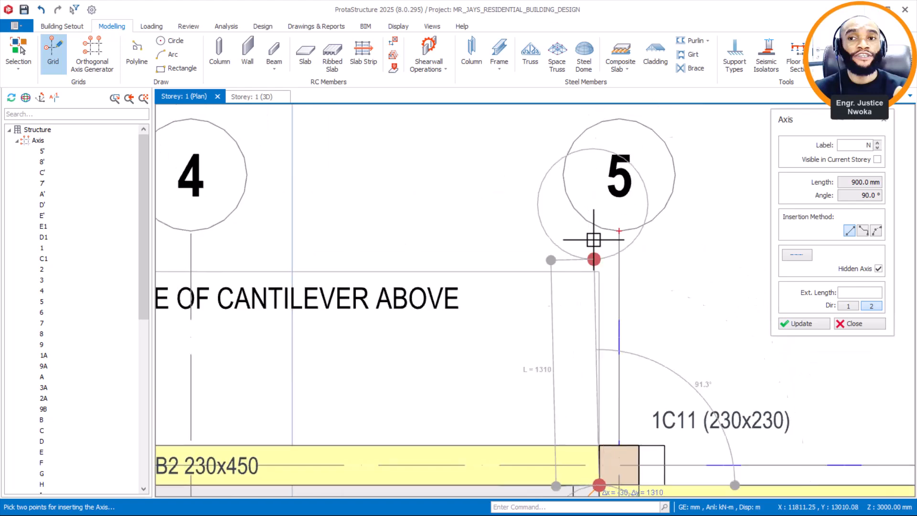
{"action": "scroll", "coordinate": [594, 241], "scroll_direction": "up", "scroll_amount": 2}
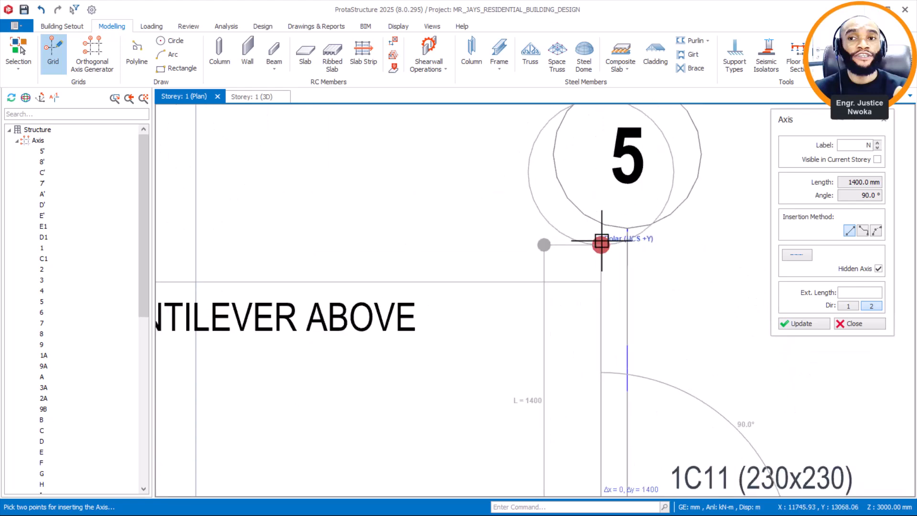
{"action": "left_click", "coordinate": [611, 240]}
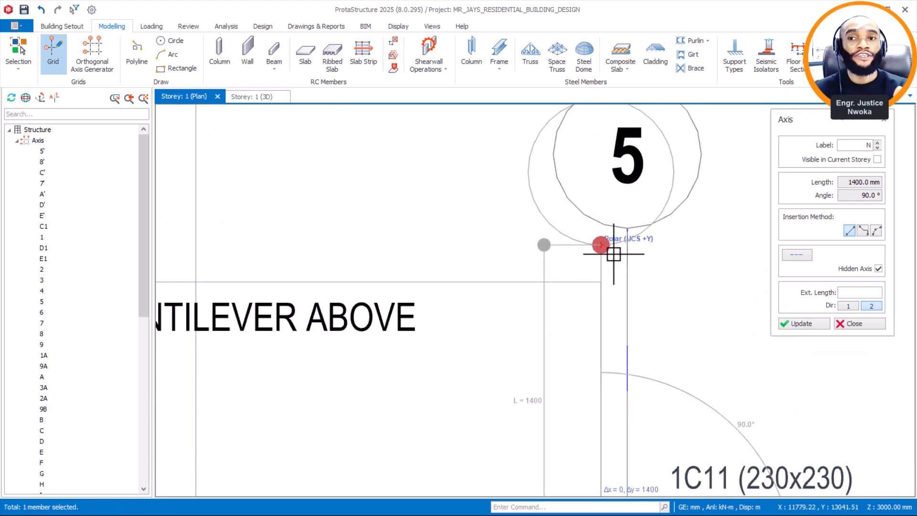
{"action": "scroll", "coordinate": [681, 243], "scroll_direction": "down", "scroll_amount": 2}
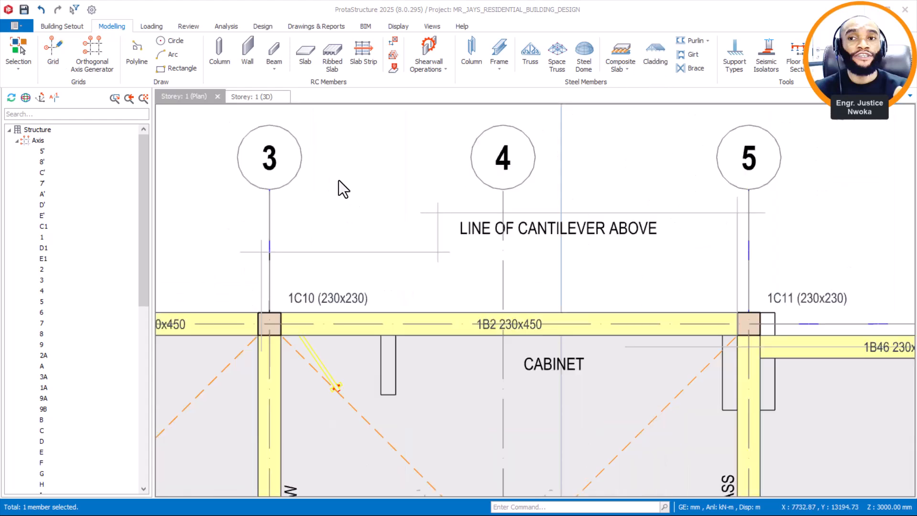
Select the five hidden axes that outline the stepped cantilever between grids 3 and 5
{"action": "left_click", "coordinate": [706, 213]}
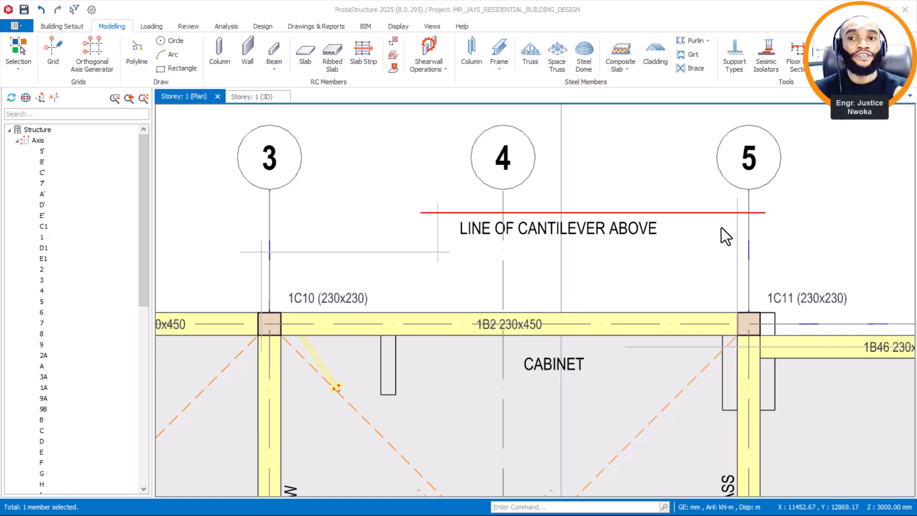
{"action": "left_click", "coordinate": [736, 243]}
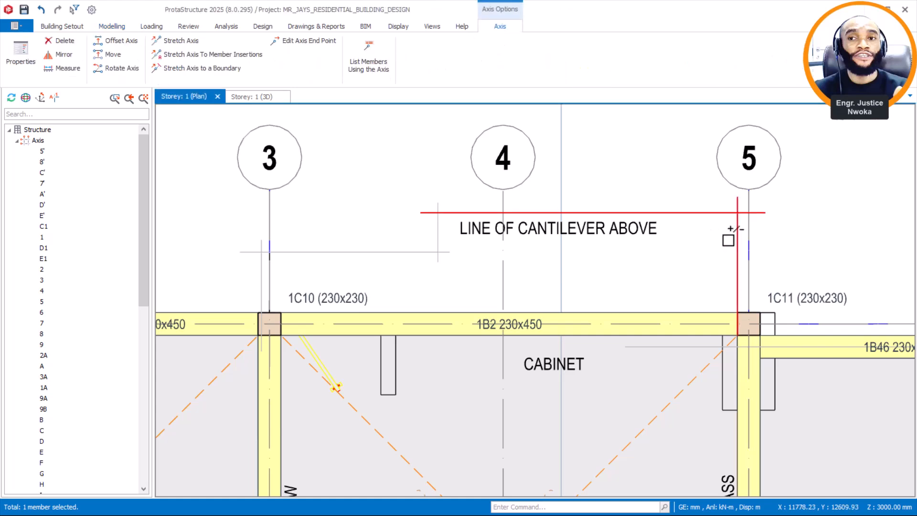
{"action": "left_click", "coordinate": [420, 251]}
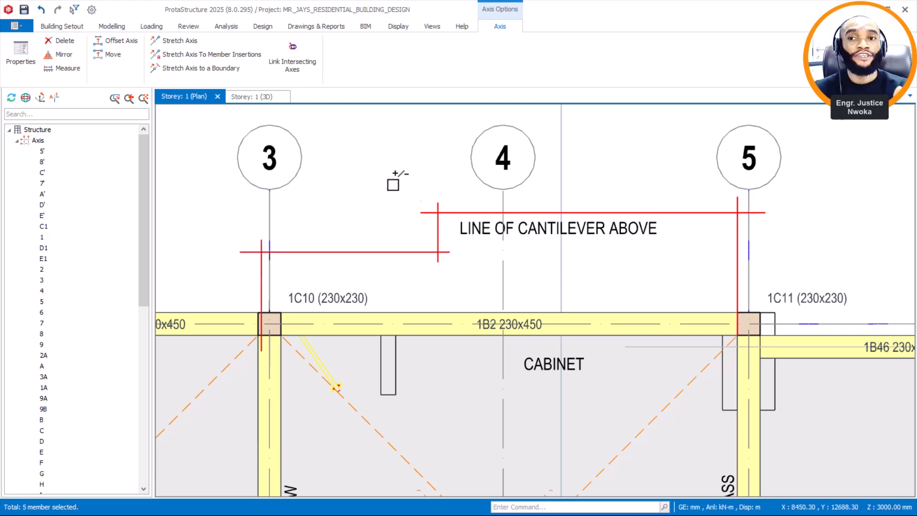
Set up a new slab 150 mm thick with a 1.5 kN/m2 general domestic imposed load, using the Pick Points insertion method
{"action": "left_click", "coordinate": [111, 26]}
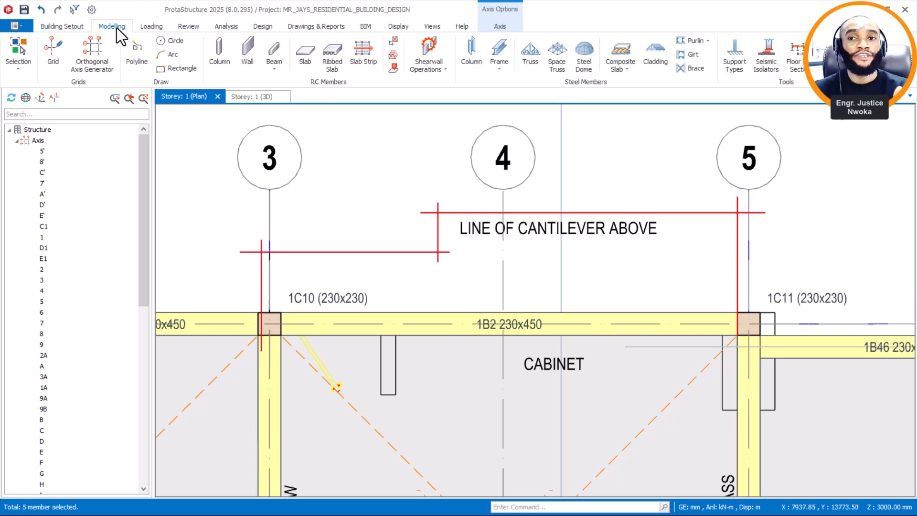
{"action": "left_click", "coordinate": [305, 54]}
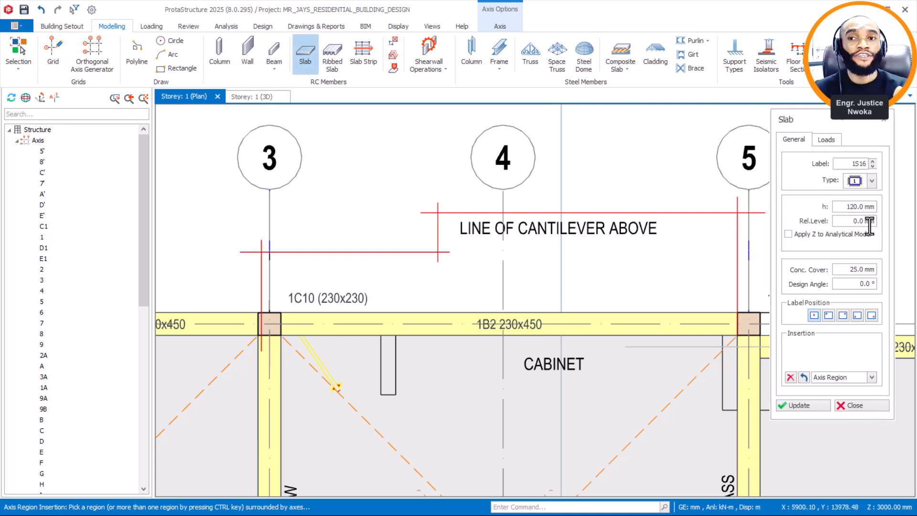
{"action": "left_click", "coordinate": [839, 207]}
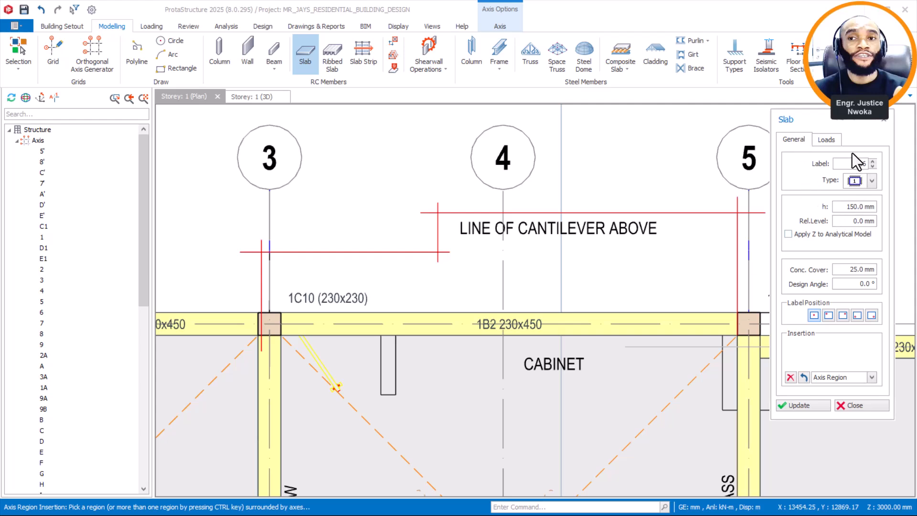
{"action": "left_click", "coordinate": [829, 140]}
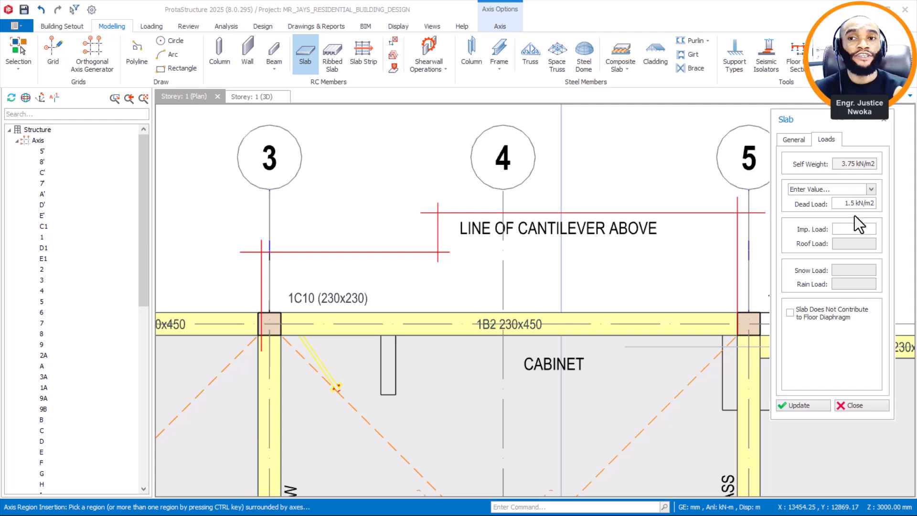
{"action": "left_click", "coordinate": [851, 230]}
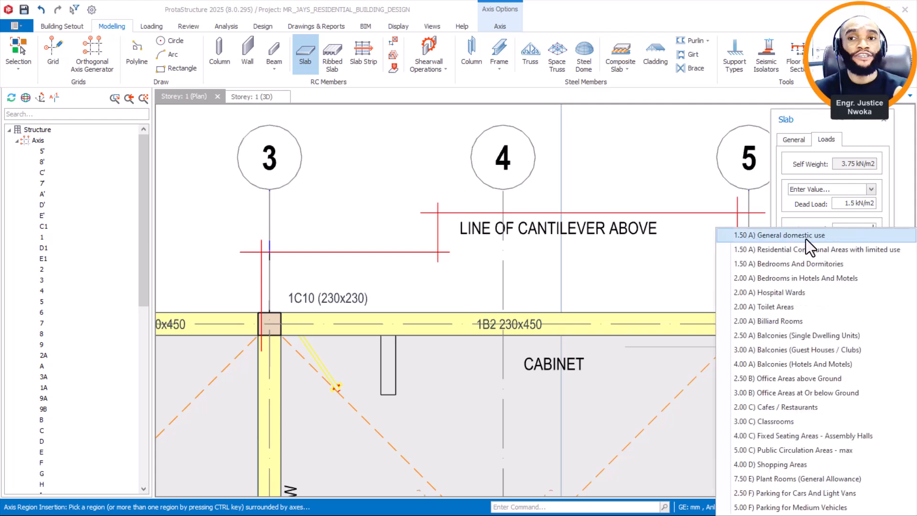
{"action": "left_click", "coordinate": [807, 238]}
{"action": "scroll", "coordinate": [522, 252], "scroll_direction": "down", "scroll_amount": 1}
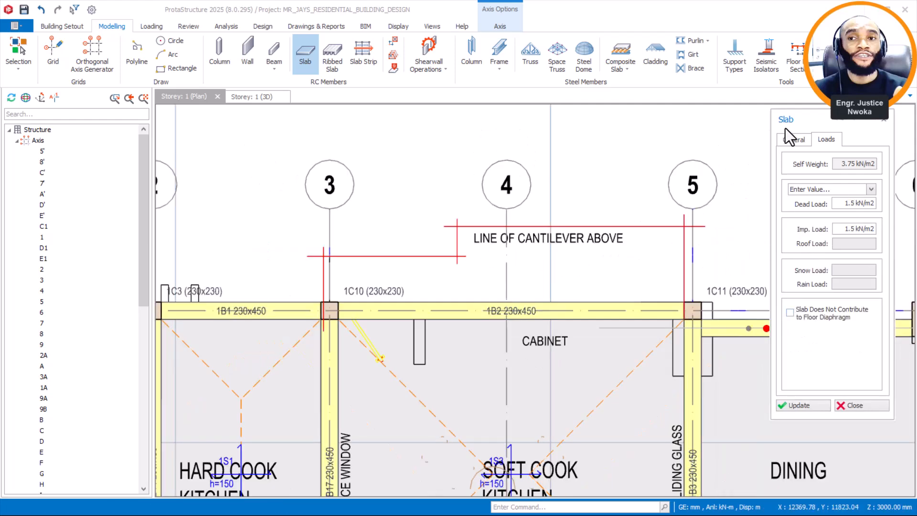
{"action": "left_click", "coordinate": [794, 139]}
{"action": "left_click", "coordinate": [851, 378]}
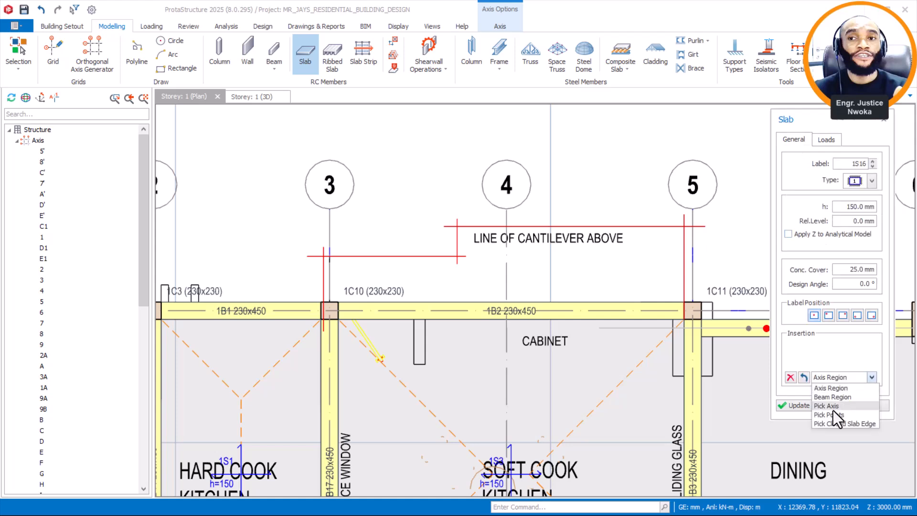
{"action": "left_click", "coordinate": [833, 414]}
Pick the slab's first four corners from the axis intersection in column 1C10 along the stepped cantilever line
{"action": "scroll", "coordinate": [328, 308], "scroll_direction": "up", "scroll_amount": 3}
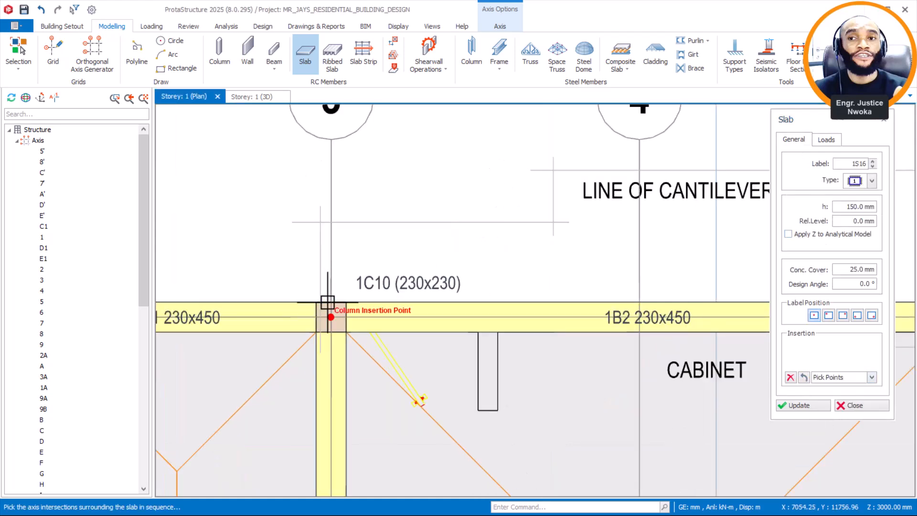
{"action": "scroll", "coordinate": [316, 330], "scroll_direction": "up", "scroll_amount": 1}
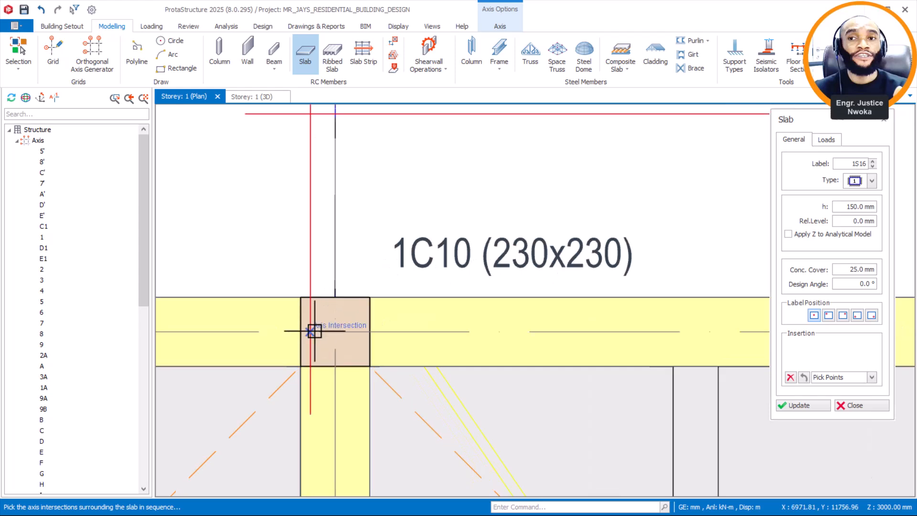
{"action": "left_click", "coordinate": [311, 331]}
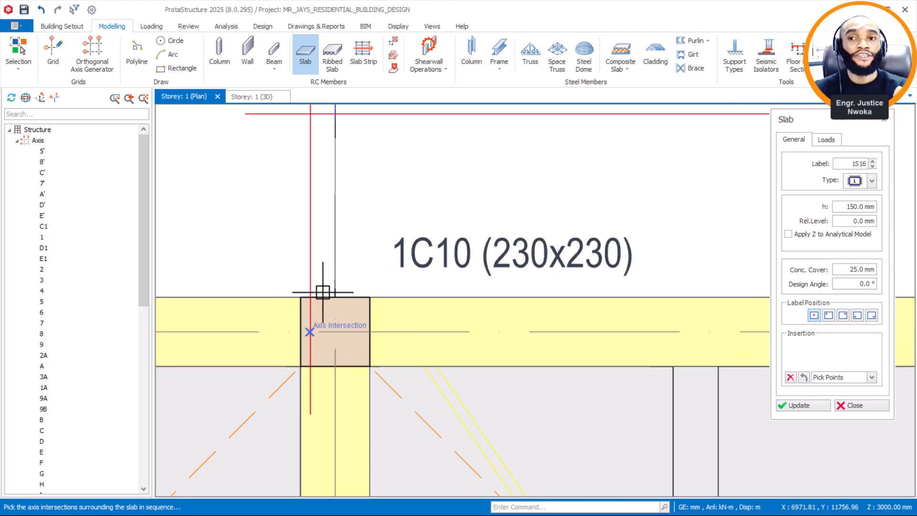
{"action": "scroll", "coordinate": [319, 299], "scroll_direction": "down", "scroll_amount": 1}
{"action": "left_click", "coordinate": [312, 337]}
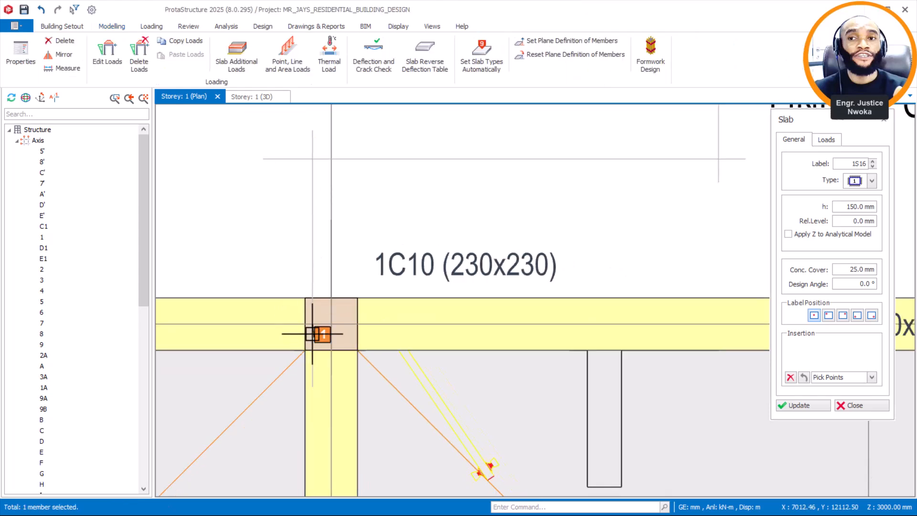
{"action": "left_click", "coordinate": [318, 152]}
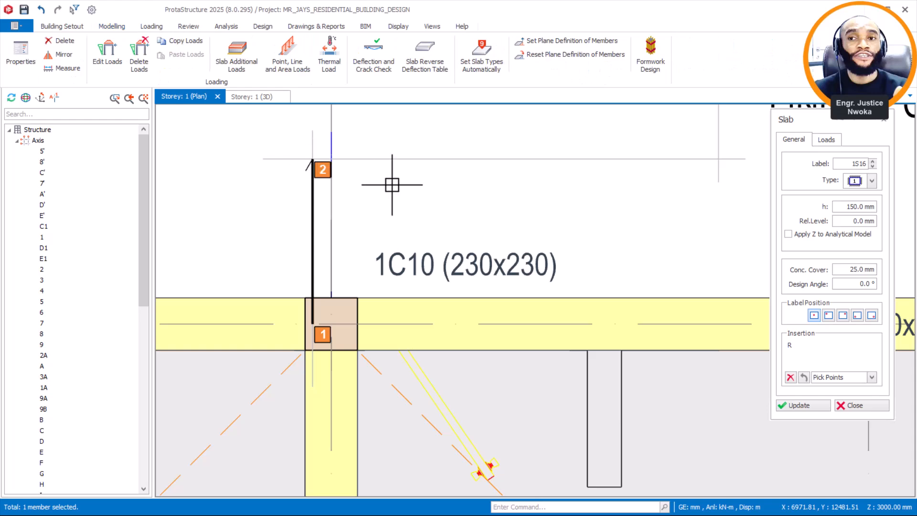
{"action": "scroll", "coordinate": [669, 184], "scroll_direction": "down", "scroll_amount": 1}
{"action": "scroll", "coordinate": [651, 173], "scroll_direction": "up", "scroll_amount": 1}
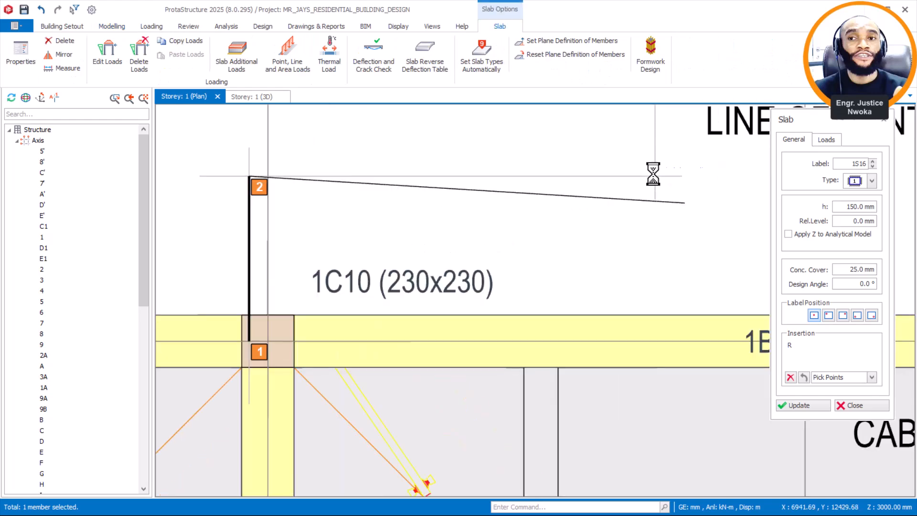
{"action": "left_click", "coordinate": [654, 173]}
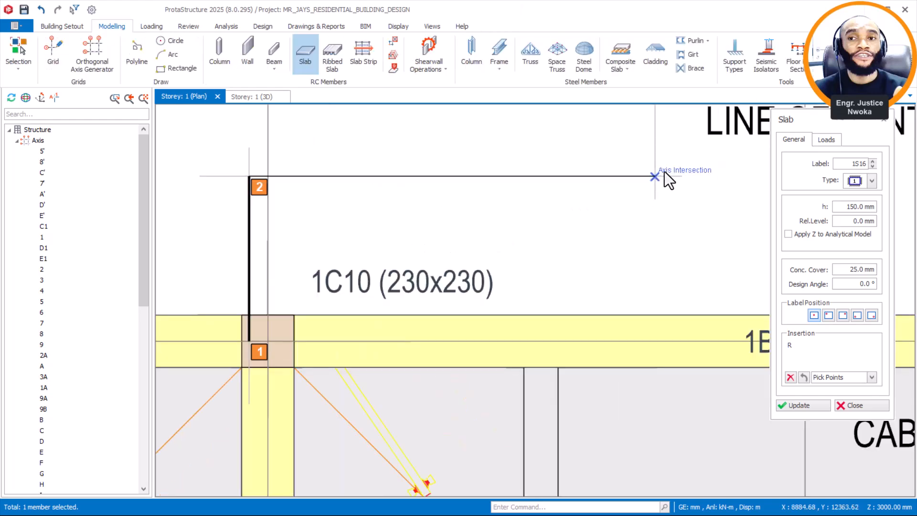
{"action": "scroll", "coordinate": [597, 215], "scroll_direction": "down", "scroll_amount": 1}
{"action": "middle_click_drag", "start_coordinate": [631, 197], "coordinate": [385, 242]}
{"action": "scroll", "coordinate": [382, 229], "scroll_direction": "up", "scroll_amount": 1}
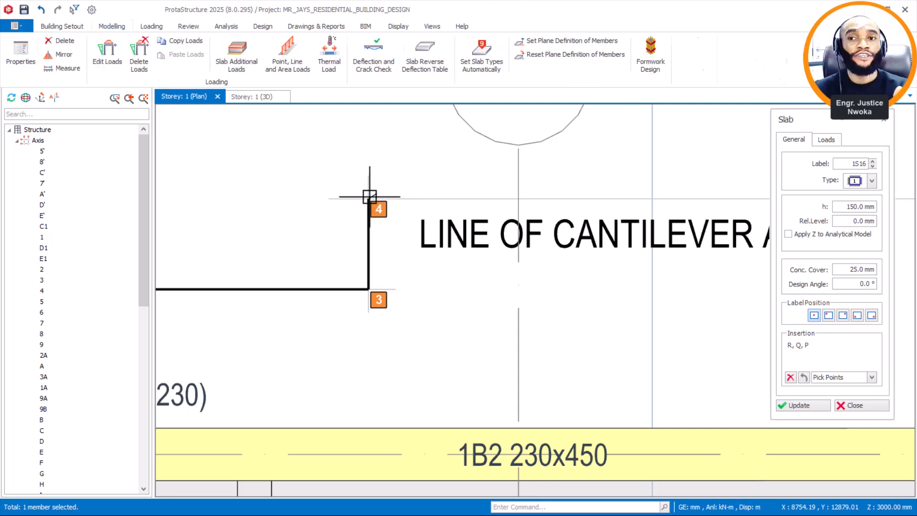
Complete the cantilever slab's outline through the outer corner near grid 5 and the axis intersection at column 1C11
{"action": "scroll", "coordinate": [329, 215], "scroll_direction": "down", "scroll_amount": 2}
{"action": "scroll", "coordinate": [441, 226], "scroll_direction": "down", "scroll_amount": 1}
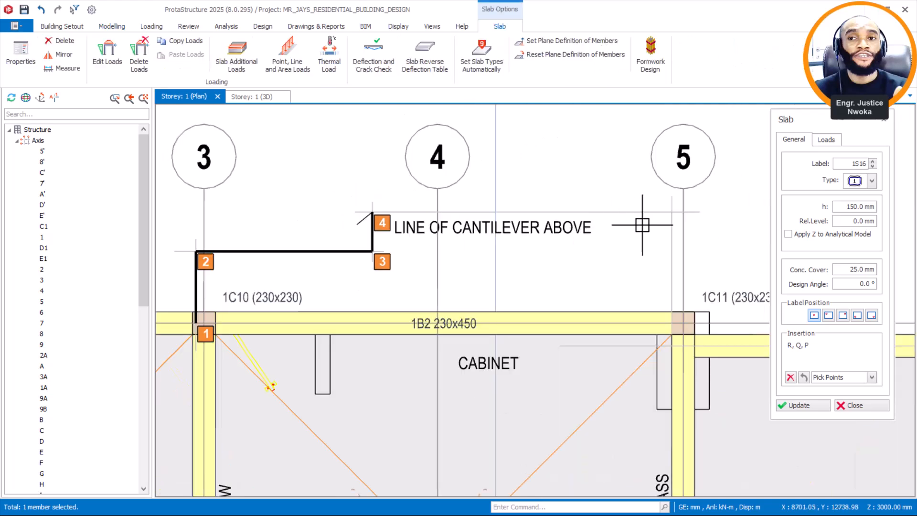
{"action": "scroll", "coordinate": [673, 213], "scroll_direction": "up", "scroll_amount": 2}
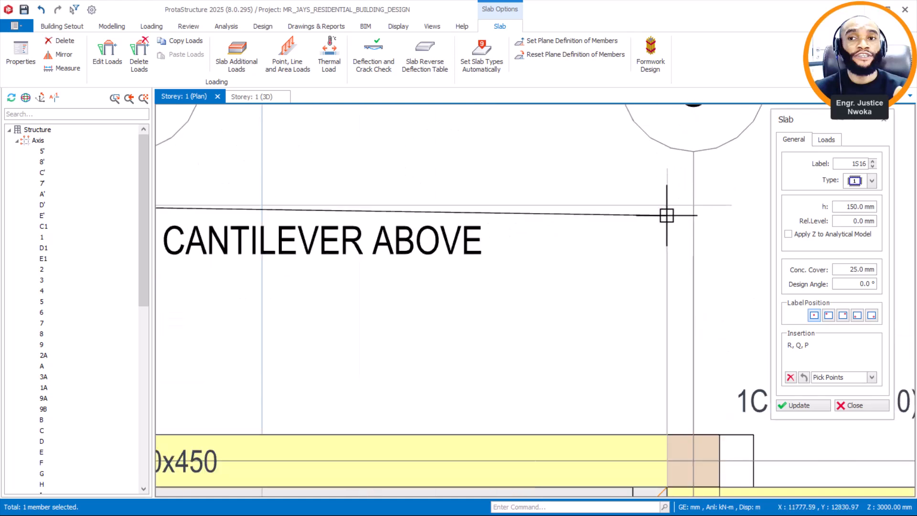
{"action": "left_click", "coordinate": [665, 224]}
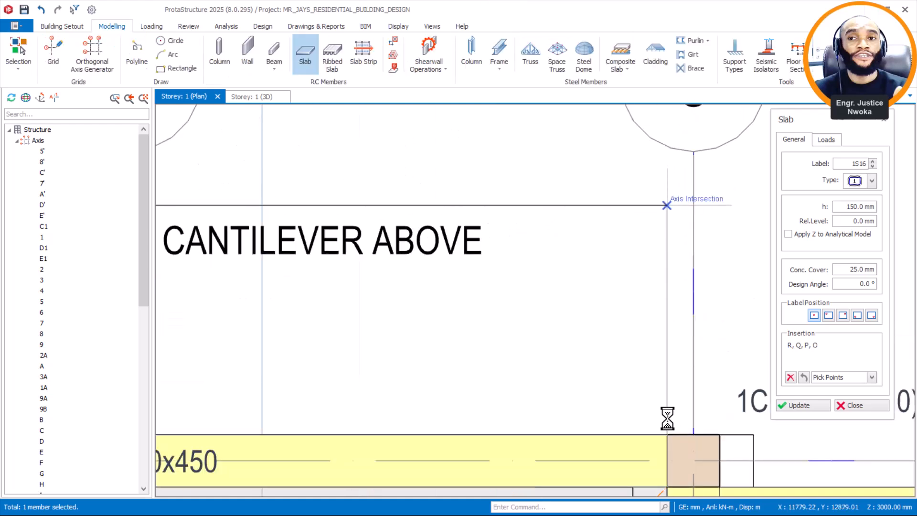
{"action": "middle_click_drag", "start_coordinate": [678, 403], "coordinate": [685, 298]}
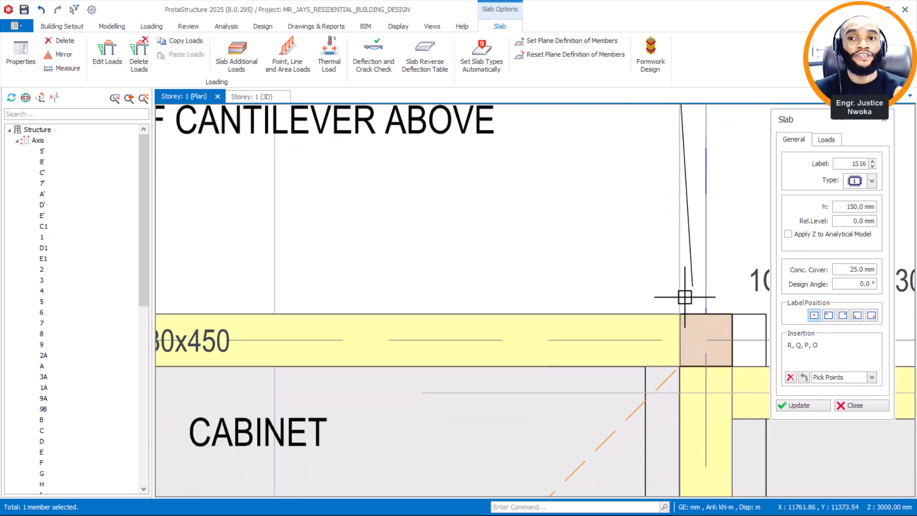
{"action": "left_click", "coordinate": [679, 338]}
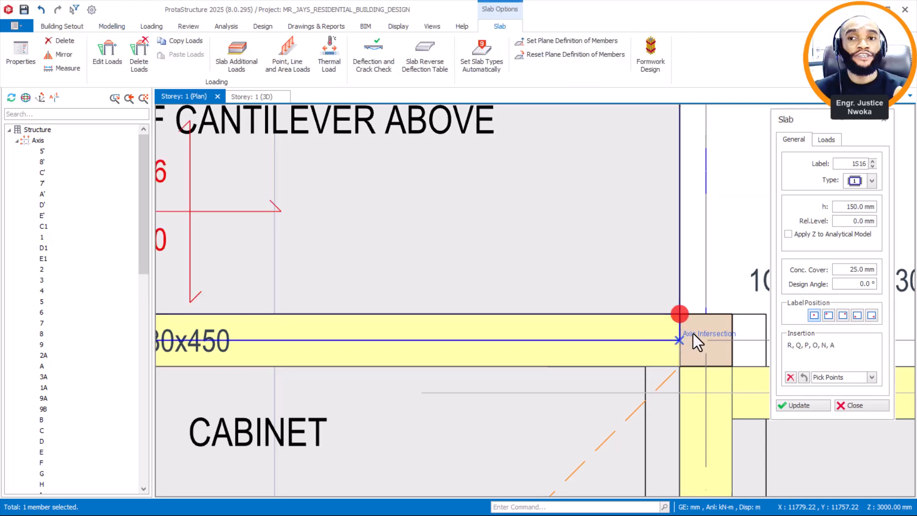
{"action": "scroll", "coordinate": [694, 333], "scroll_direction": "down", "scroll_amount": 1}
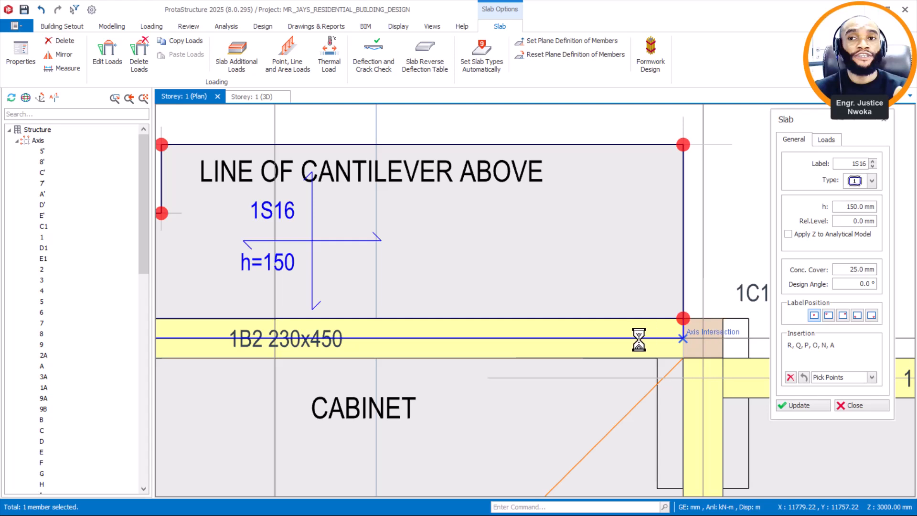
{"action": "scroll", "coordinate": [641, 340], "scroll_direction": "down", "scroll_amount": 3}
{"action": "middle_click_drag", "start_coordinate": [524, 313], "coordinate": [568, 301]}
{"action": "key", "text": "Escape"}
Inspect the kitchen-side and home office cantilever slabs in the 3D model, selecting the home office slab and viewing it from several angles
{"action": "left_click", "coordinate": [264, 96]}
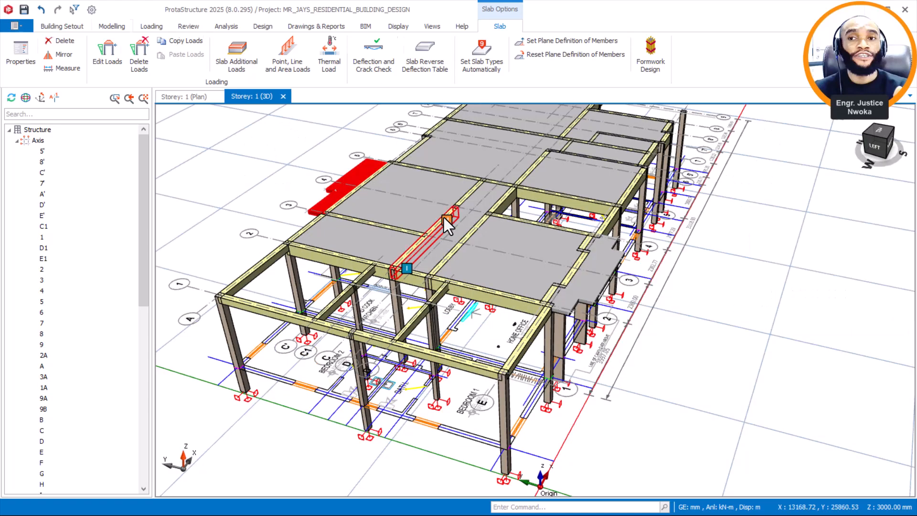
{"action": "key", "text": "Escape"}
{"action": "middle_click_drag", "start_coordinate": [433, 223], "coordinate": [406, 211]}
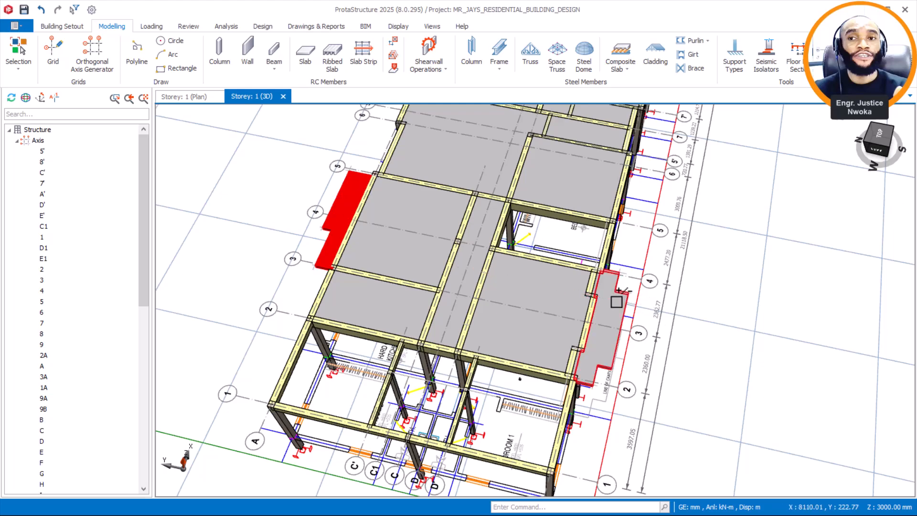
{"action": "left_click", "coordinate": [611, 304]}
{"action": "middle_click_drag", "start_coordinate": [669, 273], "coordinate": [531, 223]}
{"action": "scroll", "coordinate": [558, 257], "scroll_direction": "down", "scroll_amount": 3}
{"action": "middle_click_drag", "start_coordinate": [520, 308], "coordinate": [498, 310]}
{"action": "scroll", "coordinate": [498, 309], "scroll_direction": "up", "scroll_amount": 3}
{"action": "middle_click_drag", "start_coordinate": [550, 292], "coordinate": [449, 315]}
{"action": "mouse_move", "coordinate": [567, 313]}
{"action": "middle_mouse_down"}
{"action": "mouse_move", "coordinate": [475, 321]}
{"action": "mouse_move", "coordinate": [483, 329]}
{"action": "mouse_move", "coordinate": [406, 323]}
{"action": "middle_mouse_up"}
{"action": "scroll", "coordinate": [480, 325], "scroll_direction": "down", "scroll_amount": 3}
{"action": "scroll", "coordinate": [545, 325], "scroll_direction": "up", "scroll_amount": 4}
{"action": "scroll", "coordinate": [549, 326], "scroll_direction": "up", "scroll_amount": 3}
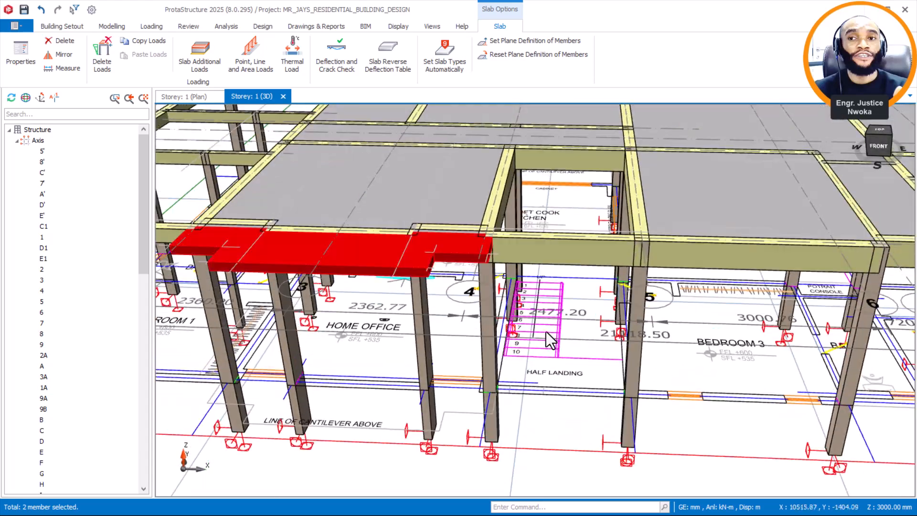
Examine the stair opening and the framing around bedroom 1 and the home office cantilever in the 3D model
{"action": "middle_click_drag", "start_coordinate": [573, 275], "coordinate": [521, 222]}
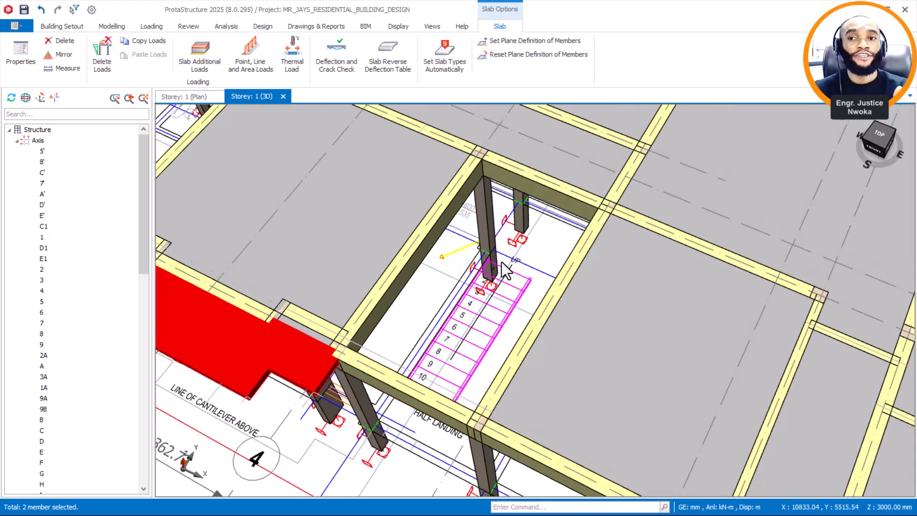
{"action": "scroll", "coordinate": [521, 267], "scroll_direction": "down", "scroll_amount": 4}
{"action": "middle_click_drag", "start_coordinate": [510, 286], "coordinate": [640, 272]}
{"action": "scroll", "coordinate": [676, 298], "scroll_direction": "up", "scroll_amount": 5}
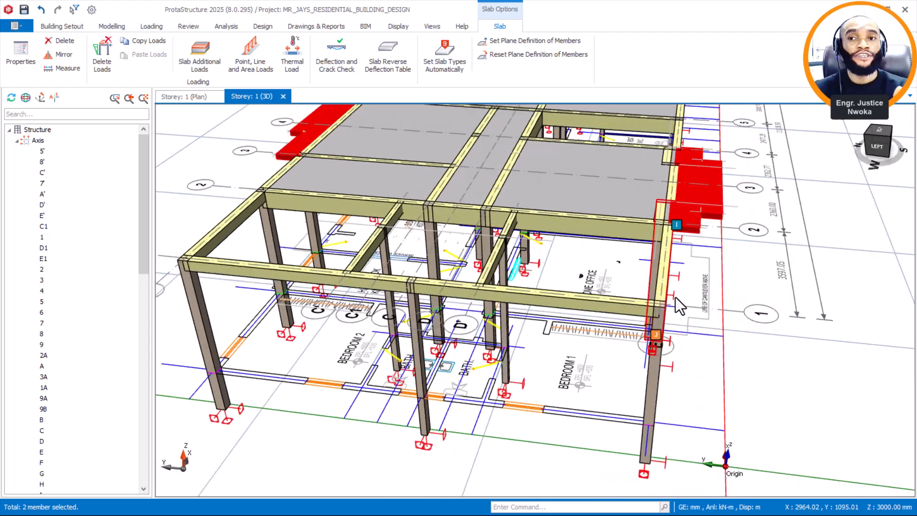
{"action": "scroll", "coordinate": [733, 322], "scroll_direction": "up", "scroll_amount": 2}
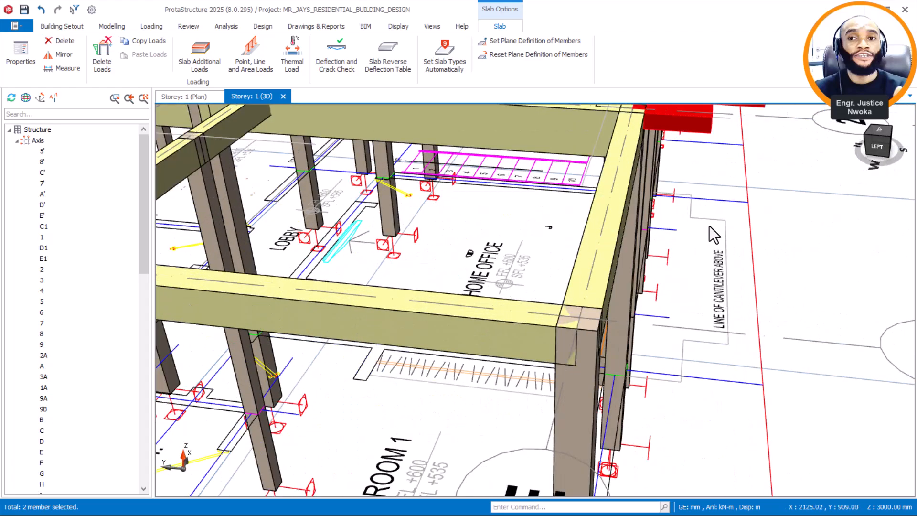
{"action": "scroll", "coordinate": [735, 308], "scroll_direction": "down", "scroll_amount": 3}
{"action": "middle_click_drag", "start_coordinate": [745, 302], "coordinate": [712, 239]}
{"action": "scroll", "coordinate": [638, 215], "scroll_direction": "down", "scroll_amount": 4}
Examine the kitchen-side cantilever slab and its edge beams from the rear of the 3D model
{"action": "middle_click_drag", "start_coordinate": [595, 250], "coordinate": [377, 269]}
{"action": "scroll", "coordinate": [329, 271], "scroll_direction": "up", "scroll_amount": 4}
{"action": "scroll", "coordinate": [328, 271], "scroll_direction": "up", "scroll_amount": 1}
{"action": "middle_click_drag", "start_coordinate": [304, 260], "coordinate": [467, 223]}
{"action": "mouse_move", "coordinate": [575, 374]}
{"action": "middle_mouse_down"}
{"action": "mouse_move", "coordinate": [675, 362]}
{"action": "mouse_move", "coordinate": [591, 376]}
{"action": "middle_mouse_up"}
{"action": "scroll", "coordinate": [591, 377], "scroll_direction": "down", "scroll_amount": 1}
{"action": "scroll", "coordinate": [642, 286], "scroll_direction": "down", "scroll_amount": 4}
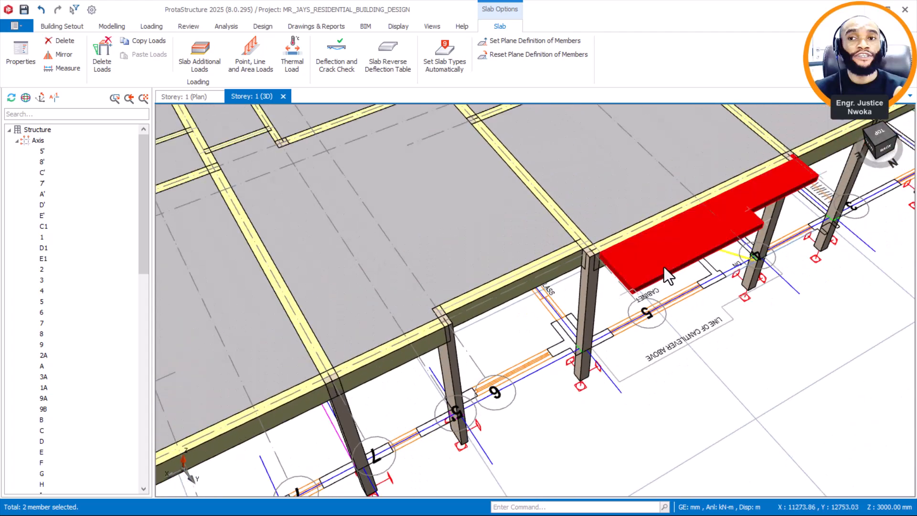
{"action": "mouse_move", "coordinate": [638, 279]}
{"action": "middle_mouse_down"}
{"action": "mouse_move", "coordinate": [612, 285]}
{"action": "mouse_move", "coordinate": [602, 256]}
{"action": "mouse_move", "coordinate": [618, 250]}
{"action": "mouse_move", "coordinate": [578, 263]}
{"action": "mouse_move", "coordinate": [444, 260]}
{"action": "middle_mouse_up"}
{"action": "scroll", "coordinate": [620, 221], "scroll_direction": "up", "scroll_amount": 3}
{"action": "middle_click_drag", "start_coordinate": [620, 220], "coordinate": [490, 280]}
{"action": "scroll", "coordinate": [325, 176], "scroll_direction": "up", "scroll_amount": 3}
{"action": "scroll", "coordinate": [325, 176], "scroll_direction": "up", "scroll_amount": 2}
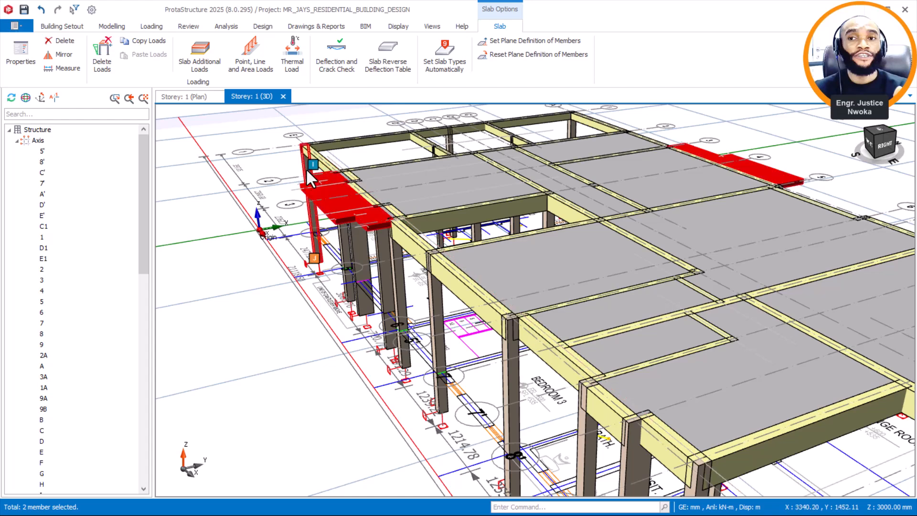
Review the whole Storey 1 floor in 3D, checking both cantilevers, the bedroom 3 and bathroom bays, and the interior slabs
{"action": "scroll", "coordinate": [423, 207], "scroll_direction": "down", "scroll_amount": 5}
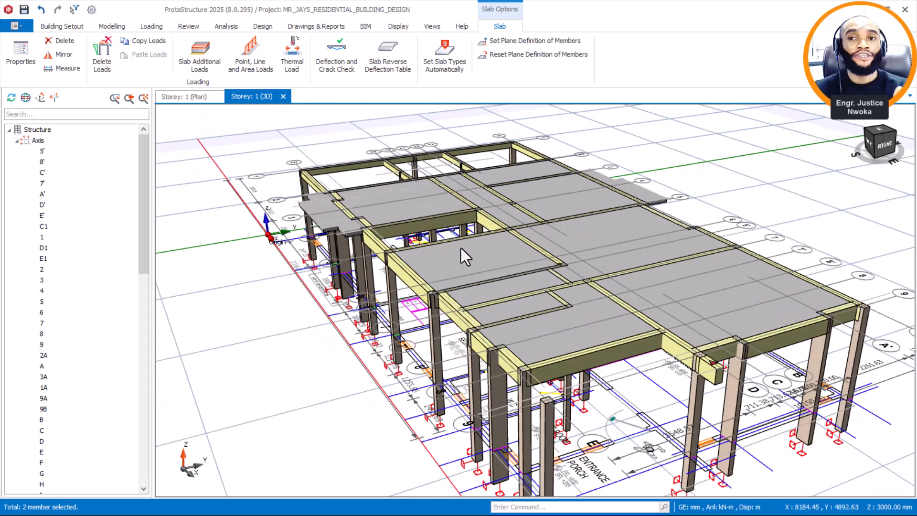
{"action": "scroll", "coordinate": [641, 335], "scroll_direction": "up", "scroll_amount": 2}
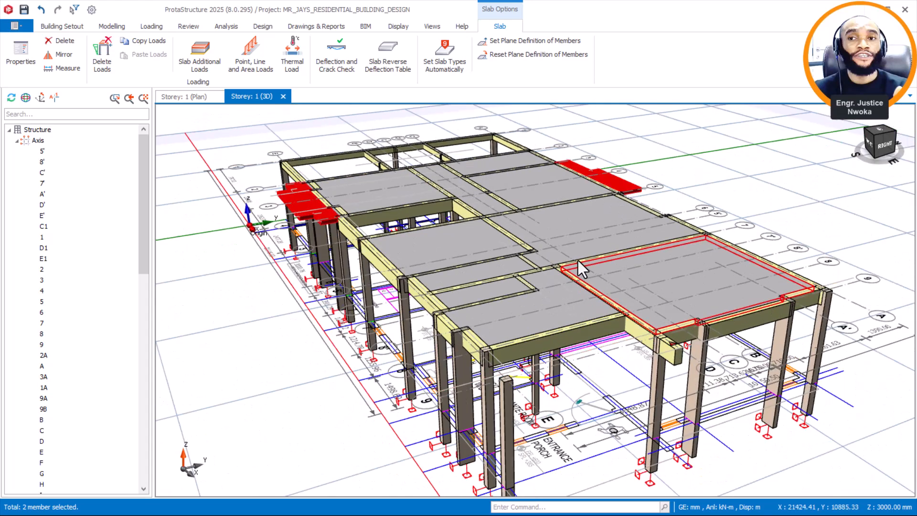
{"action": "scroll", "coordinate": [583, 261], "scroll_direction": "down", "scroll_amount": 2}
{"action": "mouse_move", "coordinate": [581, 267]}
{"action": "middle_mouse_down"}
{"action": "mouse_move", "coordinate": [575, 300]}
{"action": "mouse_move", "coordinate": [631, 299]}
{"action": "middle_mouse_up"}
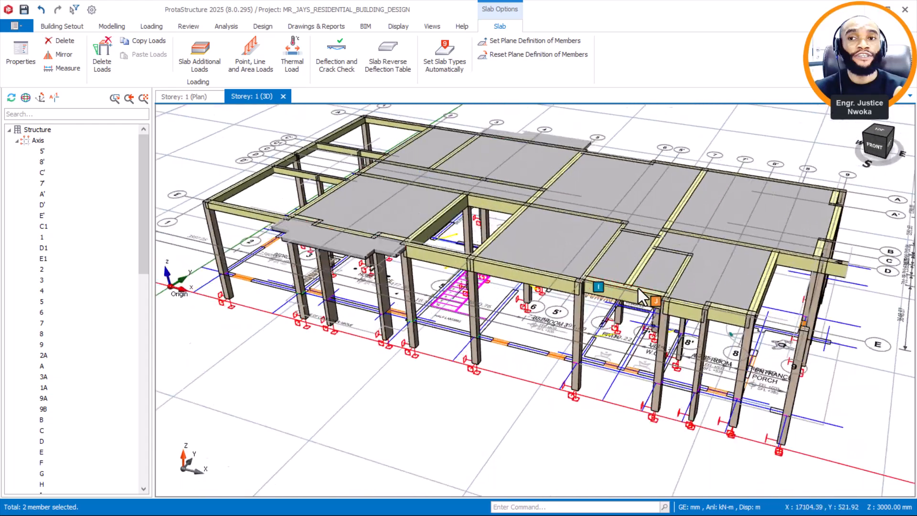
{"action": "scroll", "coordinate": [629, 299], "scroll_direction": "up", "scroll_amount": 2}
{"action": "mouse_move", "coordinate": [575, 285]}
{"action": "middle_mouse_down"}
{"action": "mouse_move", "coordinate": [589, 308]}
{"action": "mouse_move", "coordinate": [610, 314]}
{"action": "middle_mouse_up"}
{"action": "scroll", "coordinate": [628, 312], "scroll_direction": "up", "scroll_amount": 3}
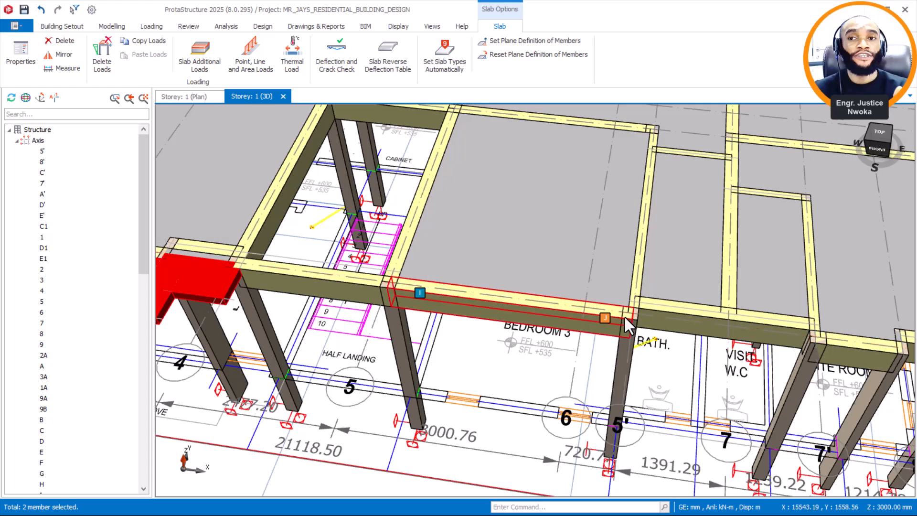
{"action": "scroll", "coordinate": [622, 316], "scroll_direction": "down", "scroll_amount": 2}
{"action": "scroll", "coordinate": [543, 298], "scroll_direction": "down", "scroll_amount": 2}
{"action": "middle_click_drag", "start_coordinate": [544, 298], "coordinate": [477, 286]}
{"action": "mouse_move", "coordinate": [477, 285]}
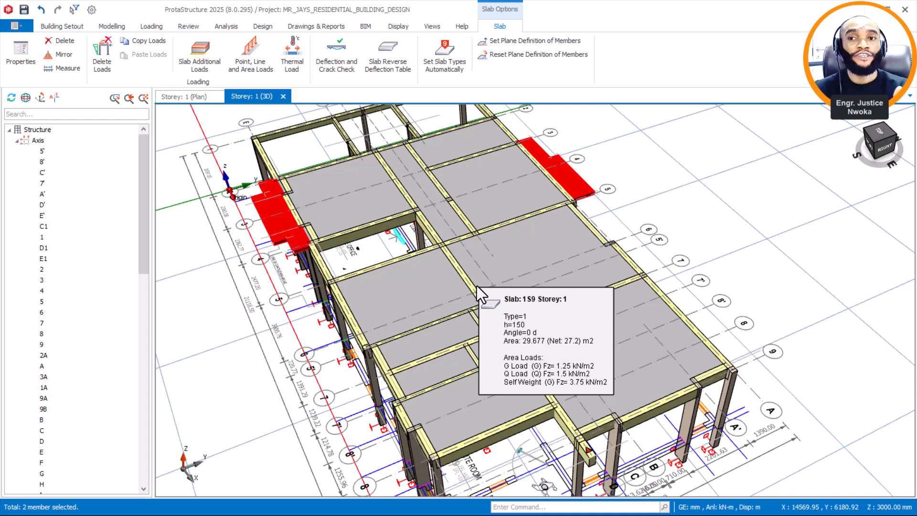
{"action": "mouse_move", "coordinate": [584, 279]}
{"action": "middle_mouse_down"}
{"action": "mouse_move", "coordinate": [640, 265]}
{"action": "mouse_move", "coordinate": [426, 244]}
{"action": "mouse_move", "coordinate": [447, 230]}
{"action": "middle_mouse_up"}
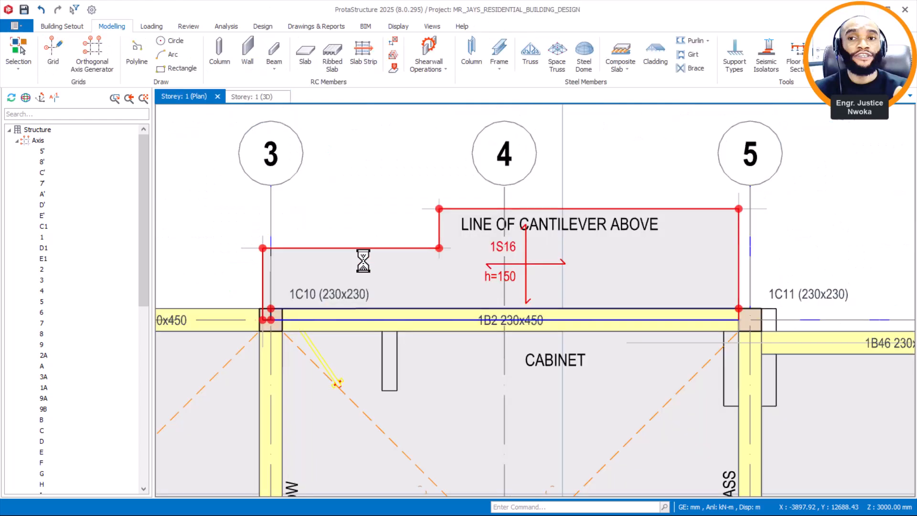
Return to the Storey 1 plan and deselect the cantilever slab above the soft cook kitchen
{"action": "scroll", "coordinate": [441, 236], "scroll_direction": "down", "scroll_amount": 3}
{"action": "key", "text": "Escape"}
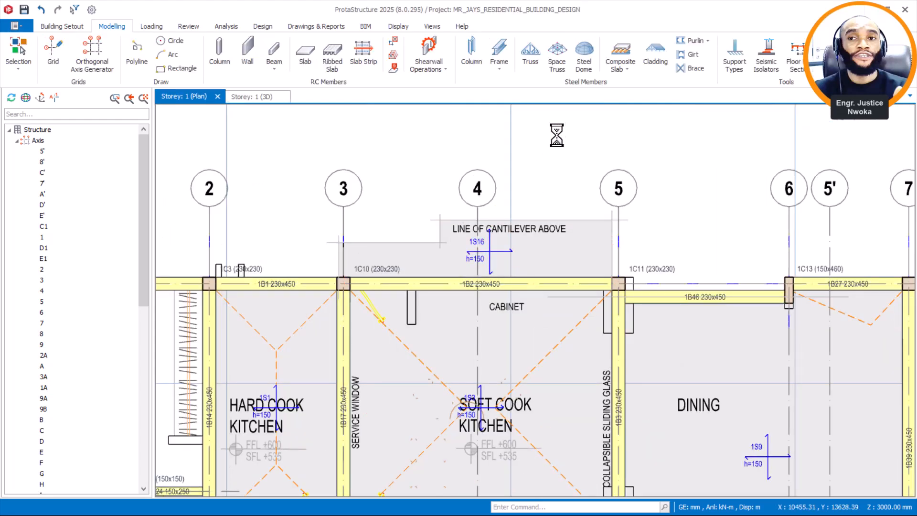